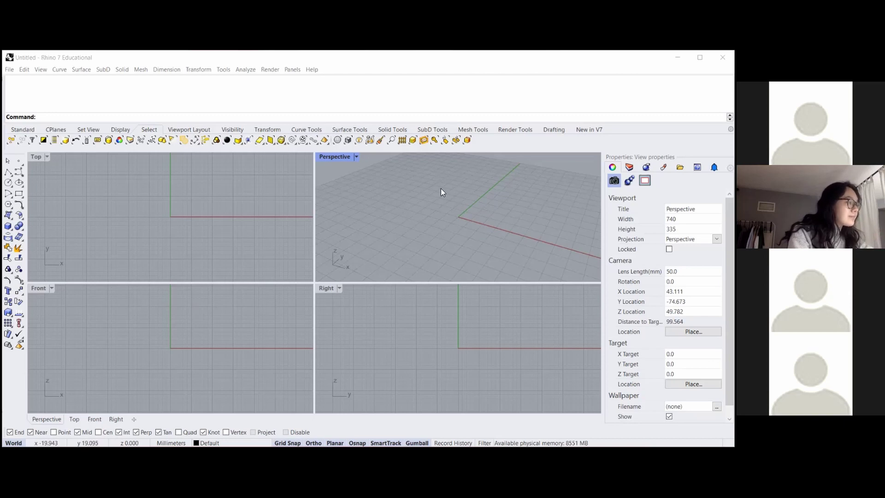
{"action": "left_click", "coordinate": [357, 157]}
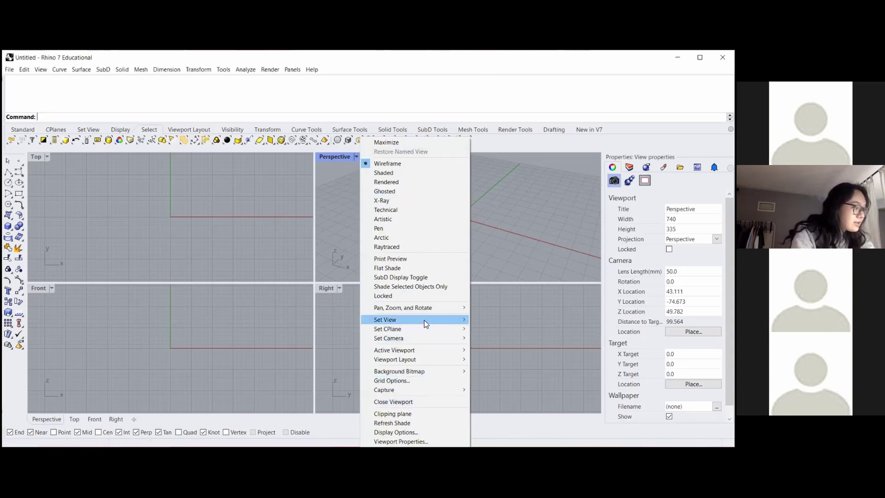
{"action": "mouse_move", "coordinate": [424, 320]}
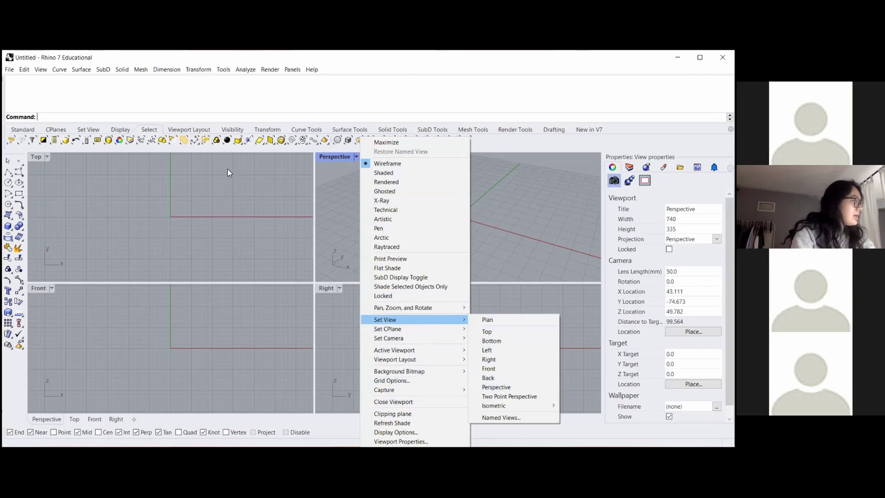
{"action": "left_click", "coordinate": [155, 214]}
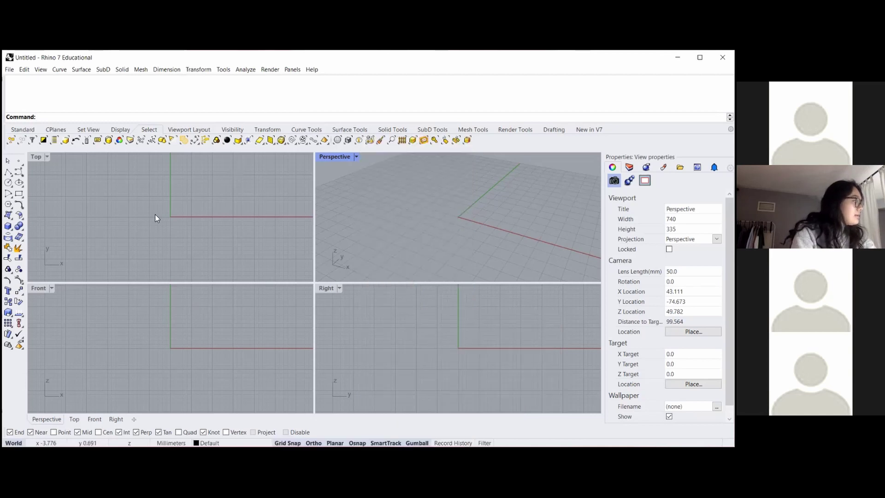
- Maximize the Perspective viewport and examine the construction plane grid from several distances and angles
{"action": "double_click", "coordinate": [331, 157]}
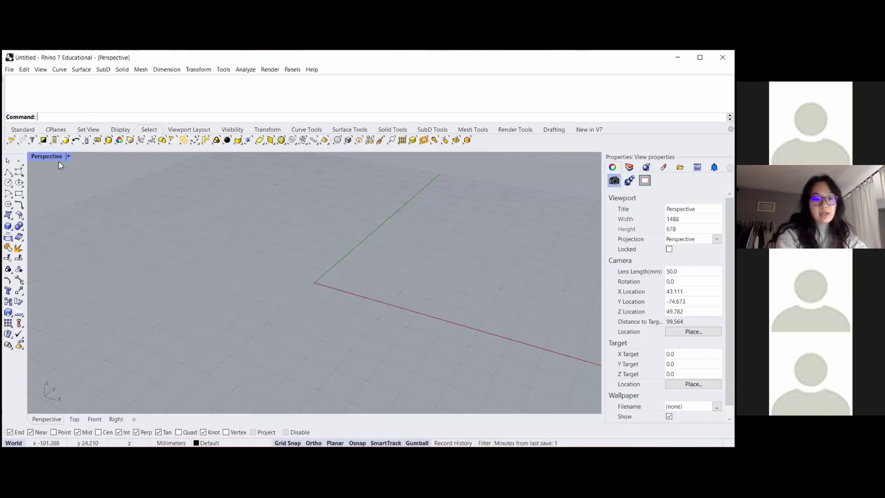
{"action": "scroll", "coordinate": [234, 270], "scroll_direction": "down", "scroll_amount": 6}
{"action": "scroll", "coordinate": [236, 242], "scroll_direction": "up", "scroll_amount": 3}
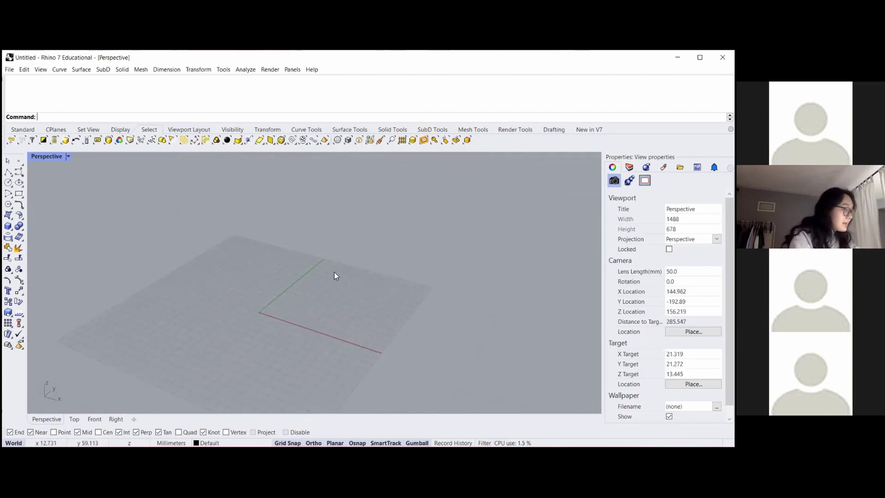
{"action": "scroll", "coordinate": [328, 252], "scroll_direction": "down", "scroll_amount": 1}
{"action": "scroll", "coordinate": [325, 254], "scroll_direction": "down", "scroll_amount": 3}
{"action": "scroll", "coordinate": [326, 254], "scroll_direction": "up", "scroll_amount": 2}
{"action": "scroll", "coordinate": [326, 253], "scroll_direction": "down", "scroll_amount": 2}
{"action": "scroll", "coordinate": [326, 256], "scroll_direction": "up", "scroll_amount": 3}
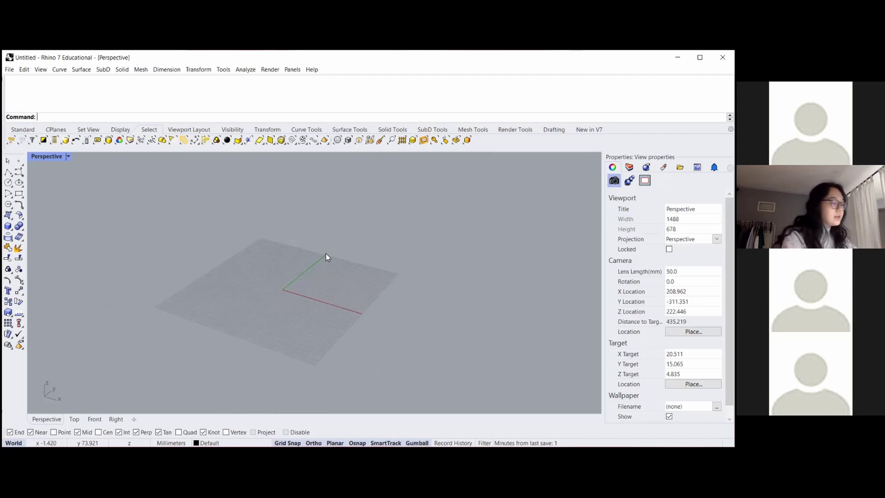
{"action": "right_click_drag", "start_coordinate": [275, 324], "coordinate": [331, 304]}
{"action": "right_click_drag", "start_coordinate": [245, 302], "coordinate": [329, 300]}
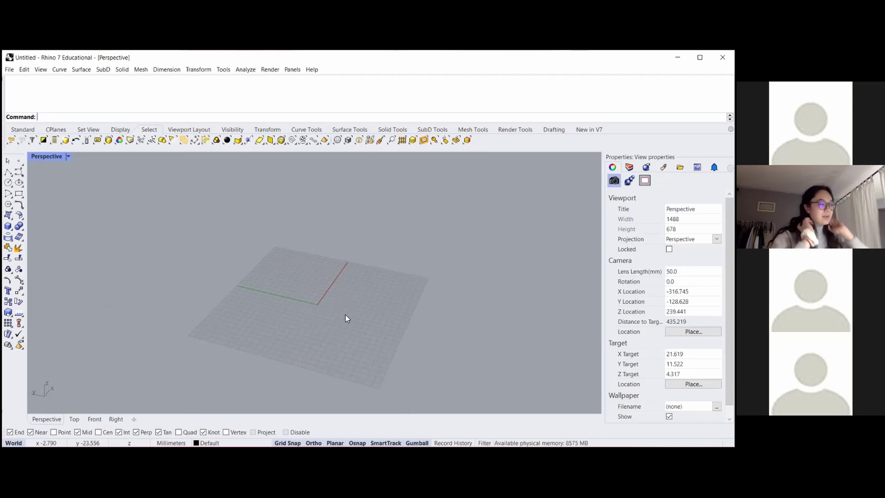
{"action": "scroll", "coordinate": [326, 296], "scroll_direction": "down", "scroll_amount": 3}
{"action": "right_click_drag", "start_coordinate": [318, 309], "coordinate": [317, 322]}
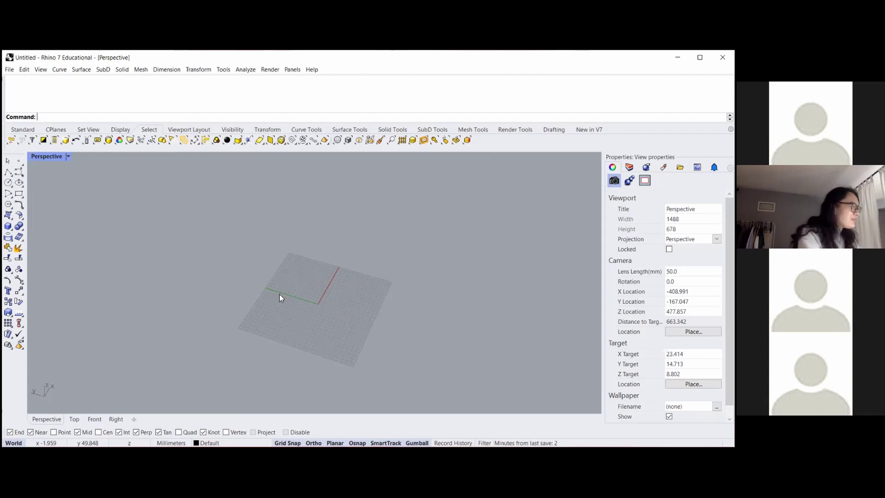
{"action": "type", "text": "Unit"}
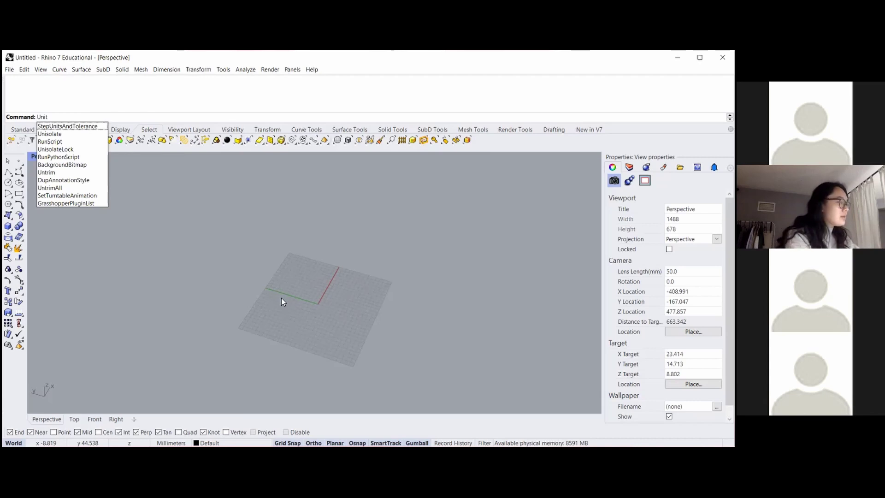
{"action": "key", "text": "Escape"}
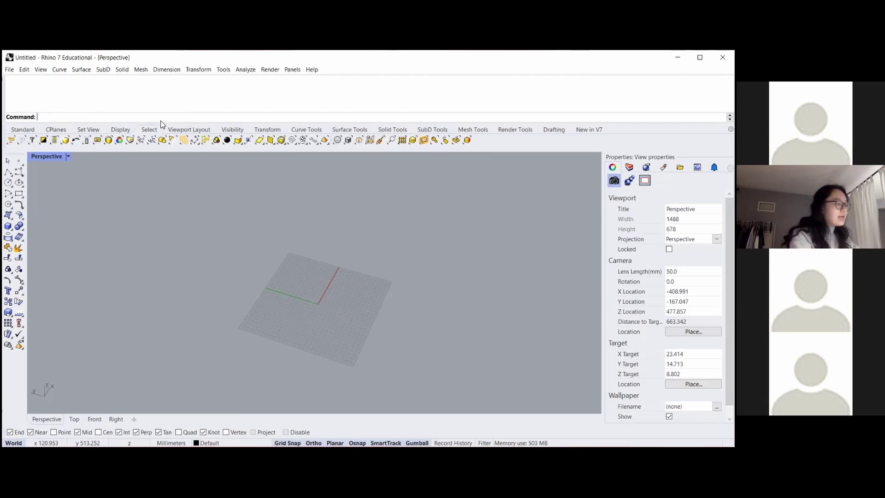
{"action": "type", "text": "BooleanSplit"}
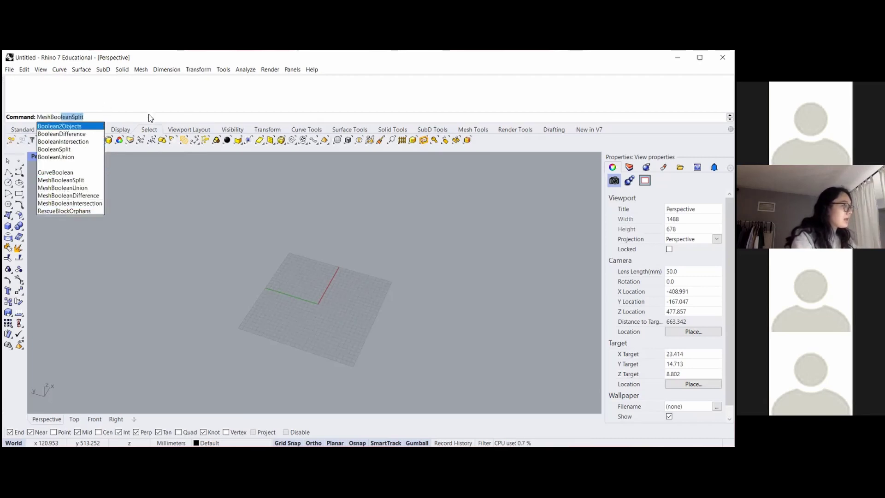
{"action": "scroll", "coordinate": [115, 137], "scroll_direction": "down", "scroll_amount": 1}
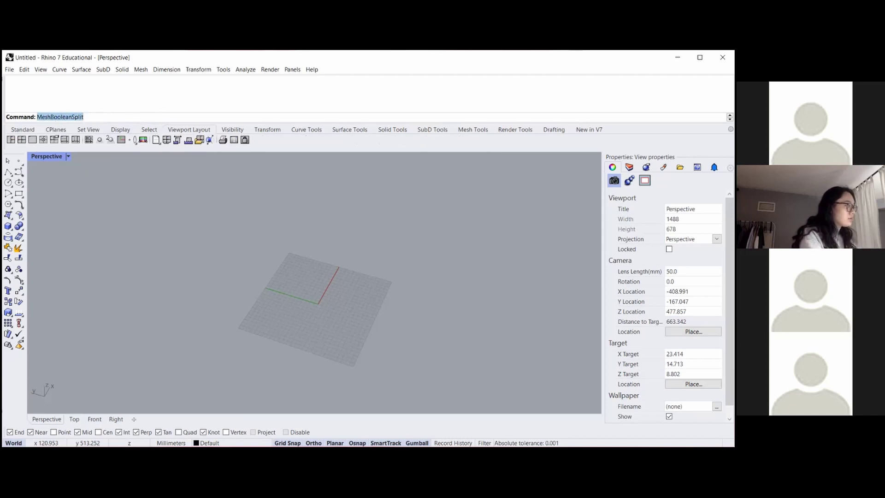
- Review the available model units in the document's Units settings and keep Millimeters
{"action": "type", "text": "Units"}
{"action": "key", "text": "Return"}
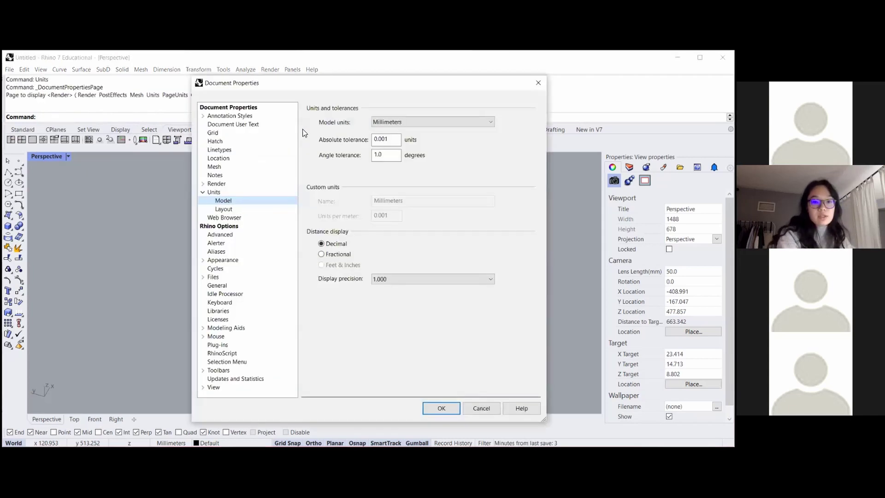
{"action": "left_click", "coordinate": [424, 124]}
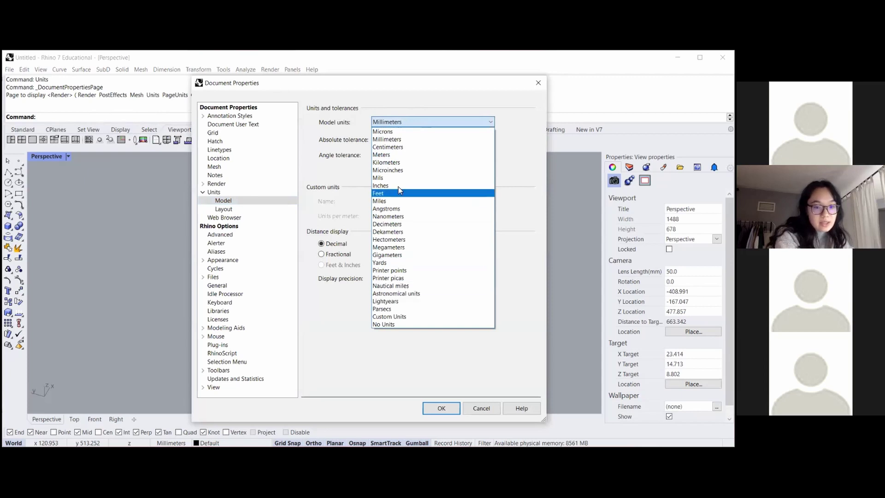
{"action": "left_click", "coordinate": [358, 91]}
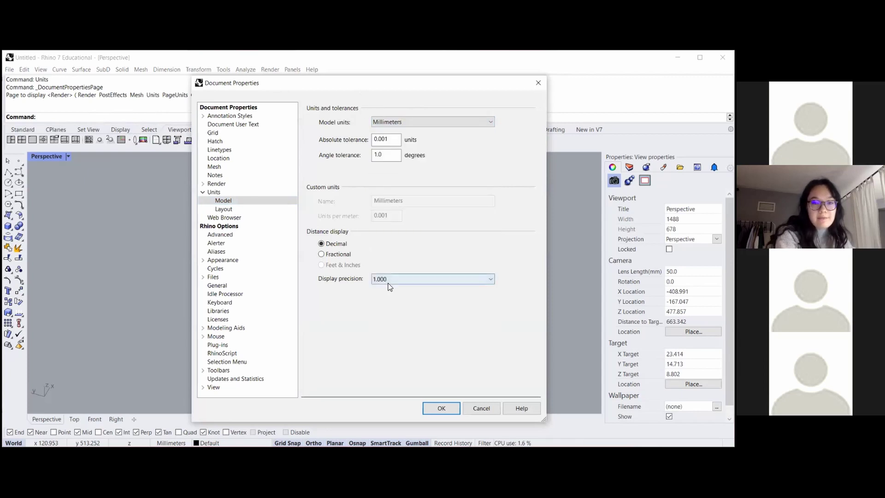
{"action": "left_click", "coordinate": [442, 409]}
{"action": "scroll", "coordinate": [391, 302], "scroll_direction": "down", "scroll_amount": 3}
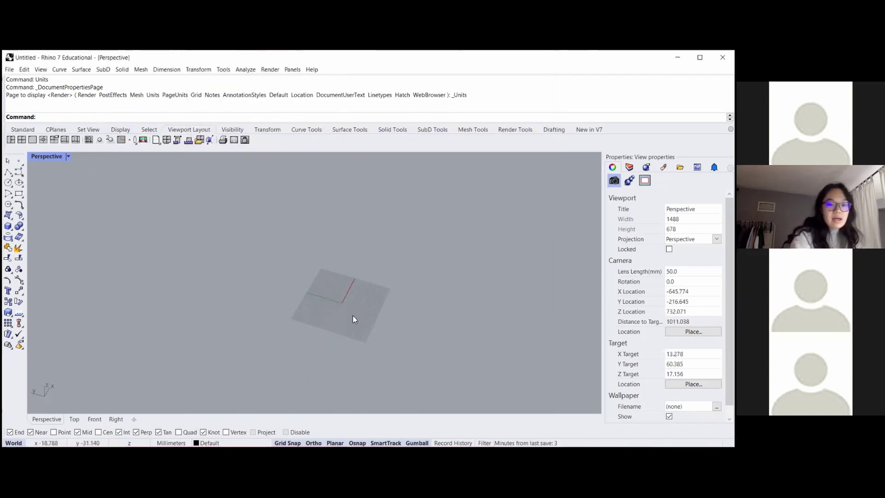
{"action": "scroll", "coordinate": [347, 323], "scroll_direction": "up", "scroll_amount": 4}
{"action": "scroll", "coordinate": [344, 306], "scroll_direction": "up", "scroll_amount": 3}
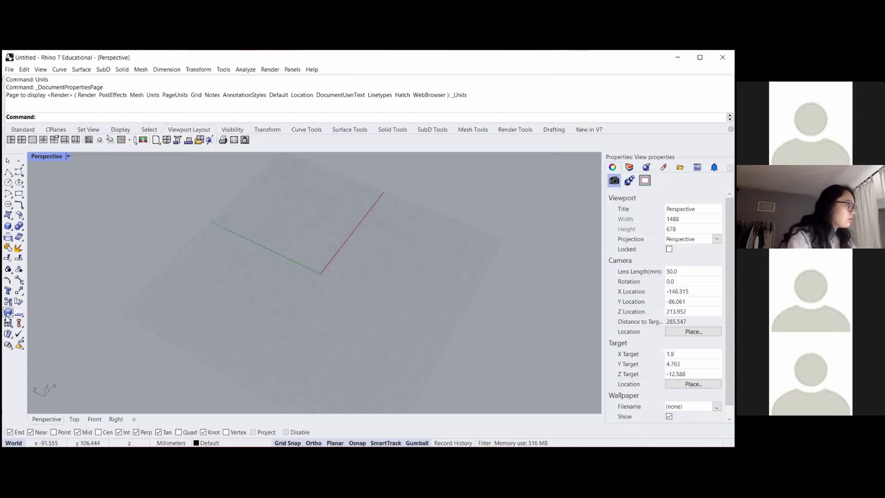
{"action": "left_click", "coordinate": [19, 194]}
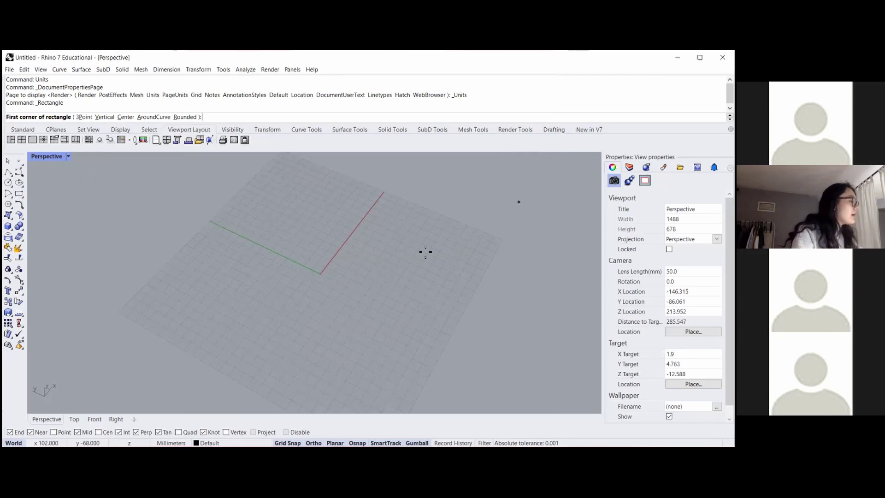
{"action": "scroll", "coordinate": [426, 252], "scroll_direction": "down", "scroll_amount": 5}
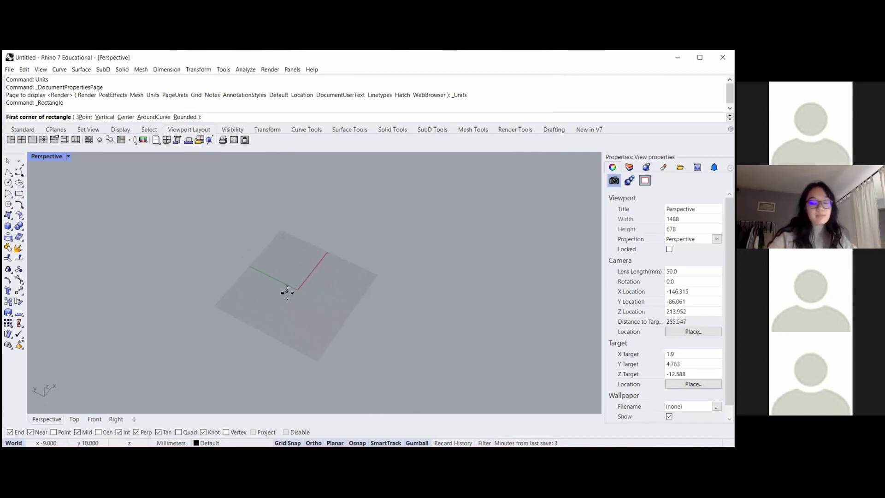
{"action": "left_click", "coordinate": [281, 293]}
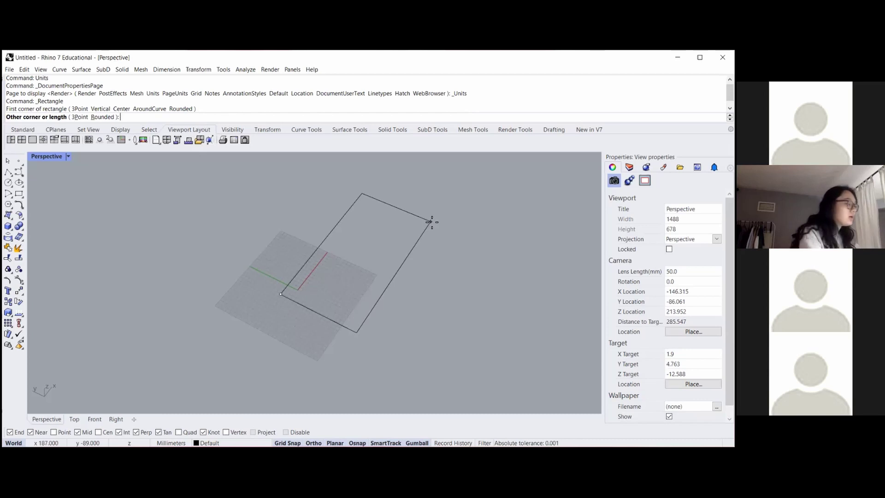
{"action": "type", "text": "35meters"}
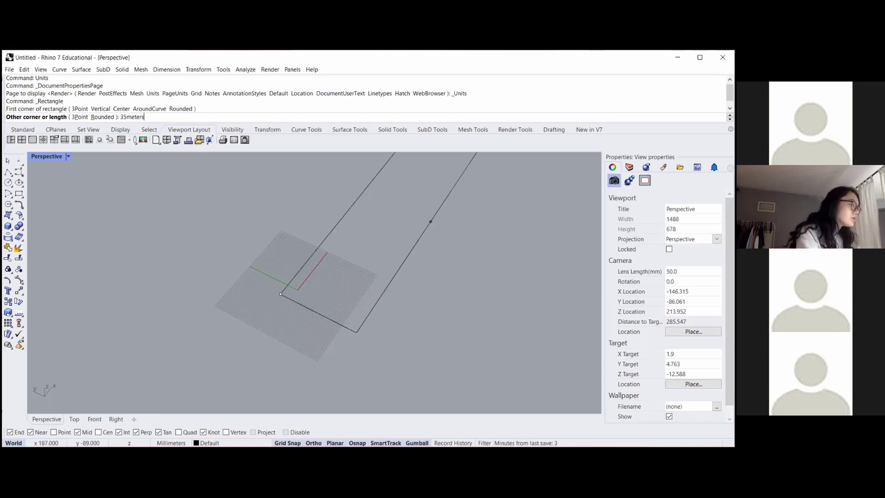
{"action": "type", "text": "45meters"}
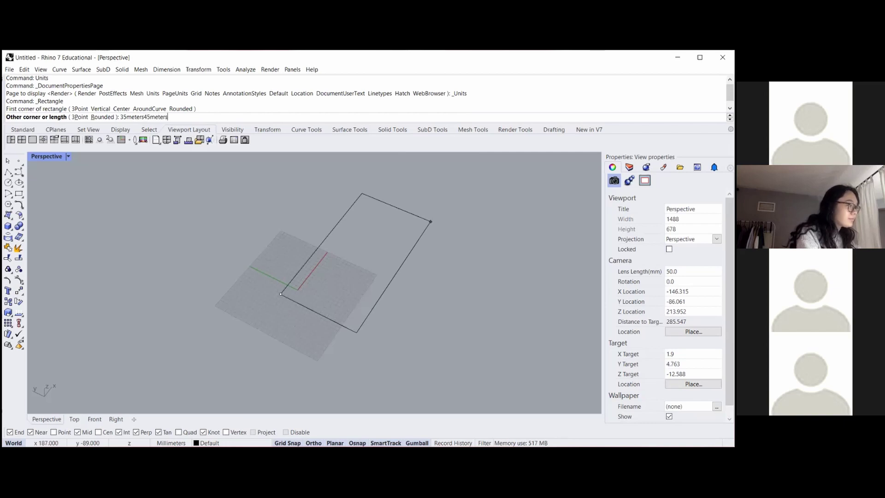
{"action": "key", "text": "BackSpace"}
{"action": "key", "text": "BackSpace"}
{"action": "key", "text": "BackSpace"}
{"action": "key", "text": "BackSpace"}
{"action": "key", "text": "BackSpace"}
{"action": "key", "text": "BackSpace"}
{"action": "key", "text": "BackSpace"}
{"action": "key", "text": "BackSpace"}
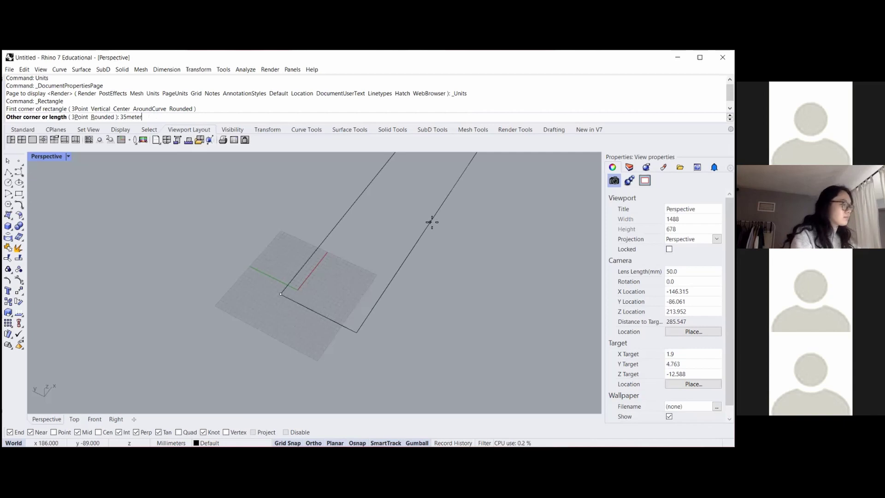
{"action": "key", "text": "BackSpace"}
{"action": "key", "text": "BackSpace"}
{"action": "key", "text": "BackSpace"}
{"action": "key", "text": "BackSpace"}
{"action": "key", "text": "BackSpace"}
{"action": "key", "text": "BackSpace"}
{"action": "key", "text": "BackSpace"}
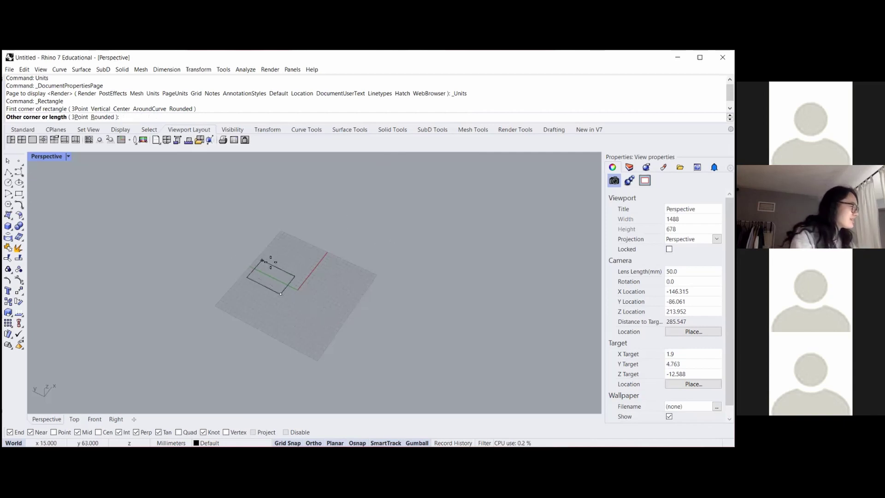
{"action": "key", "text": "Escape"}
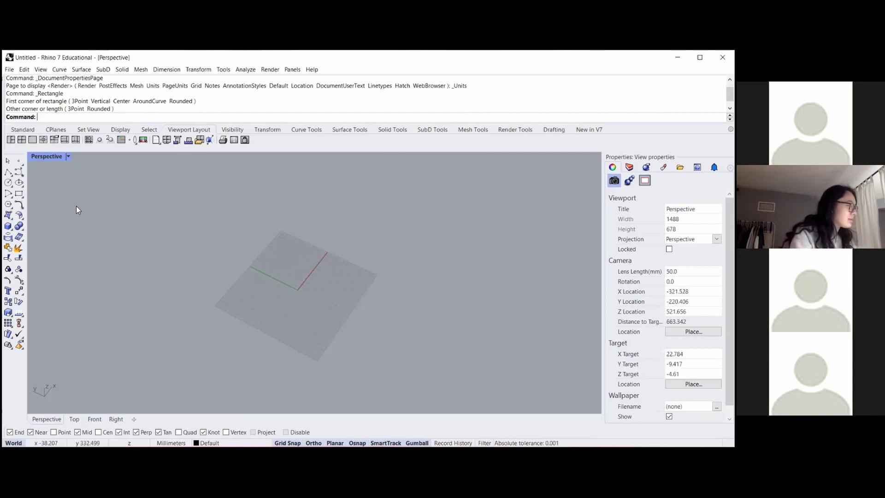
- Draw a corner-to-corner rectangle starting near the origin, 35 meters long and 45 meters wide
{"action": "left_click", "coordinate": [20, 197]}
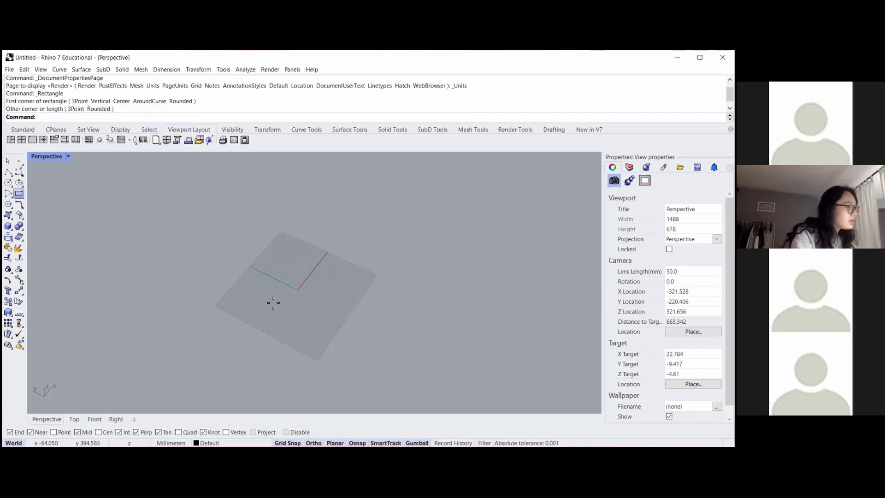
{"action": "left_click", "coordinate": [273, 302]}
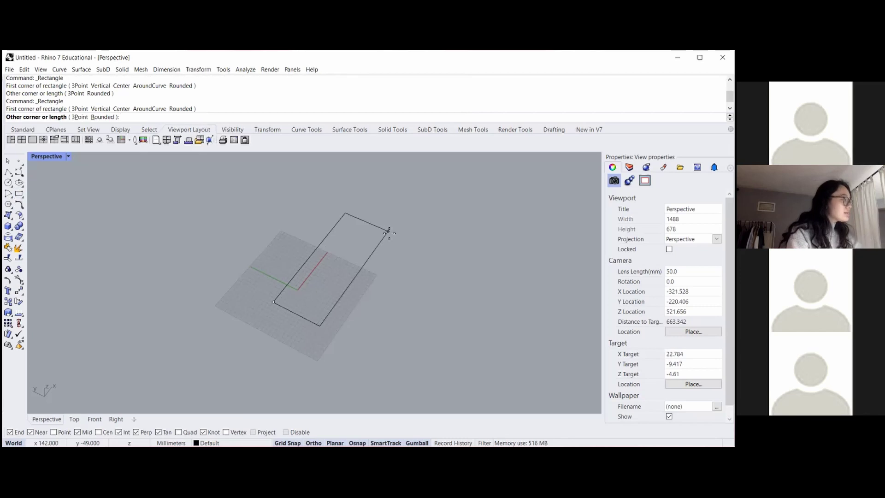
{"action": "type", "text": "35meters"}
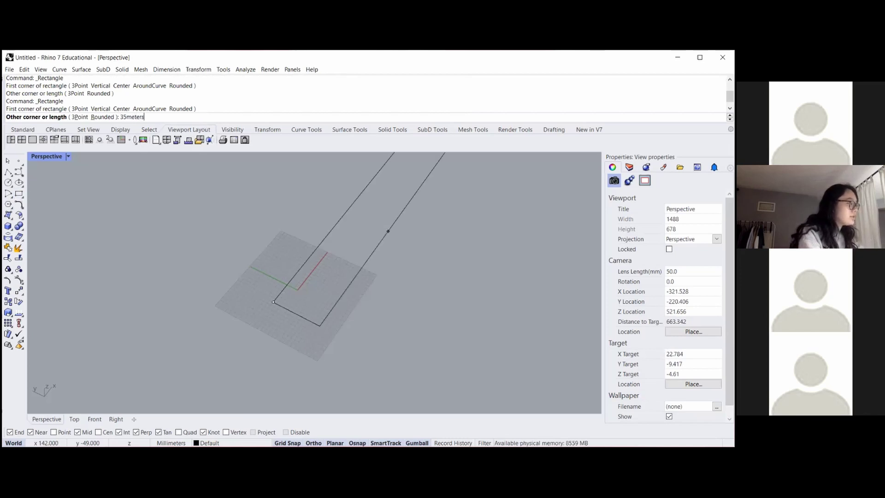
{"action": "key", "text": "Return"}
{"action": "type", "text": "45meters"}
{"action": "key", "text": "Return"}
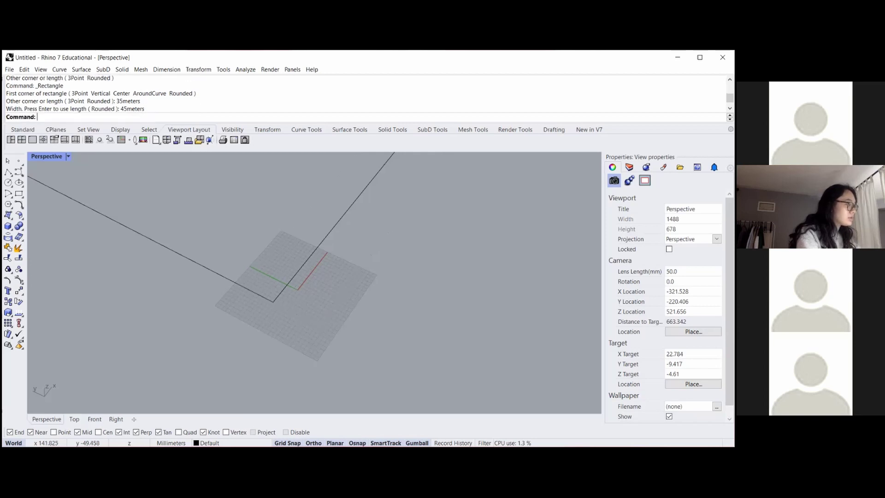
{"action": "scroll", "coordinate": [377, 289], "scroll_direction": "down", "scroll_amount": 8}
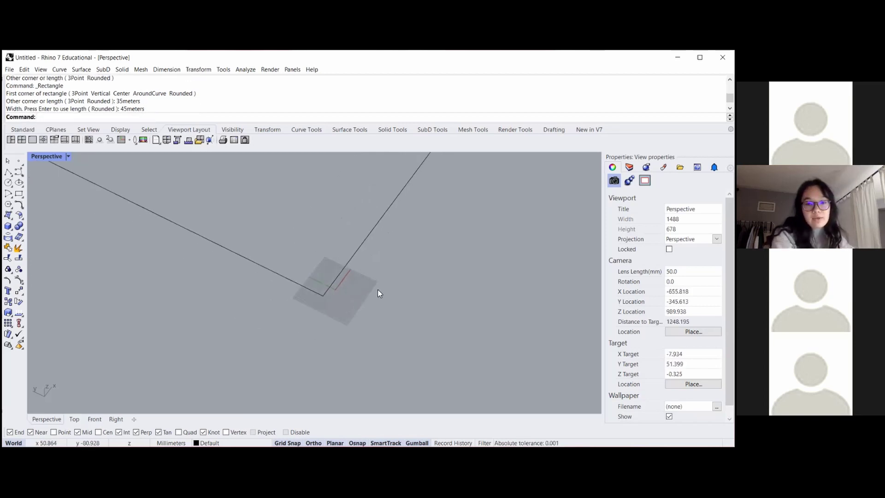
{"action": "scroll", "coordinate": [378, 289], "scroll_direction": "down", "scroll_amount": 10}
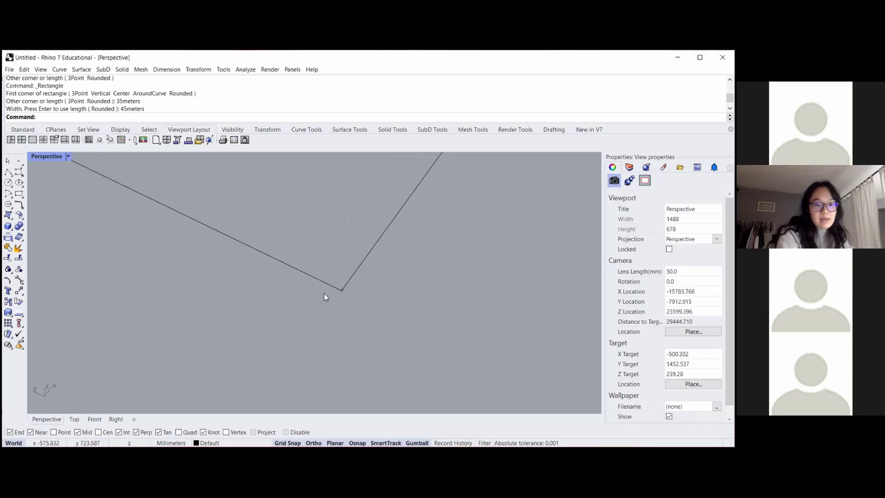
{"action": "scroll", "coordinate": [325, 293], "scroll_direction": "down", "scroll_amount": 8}
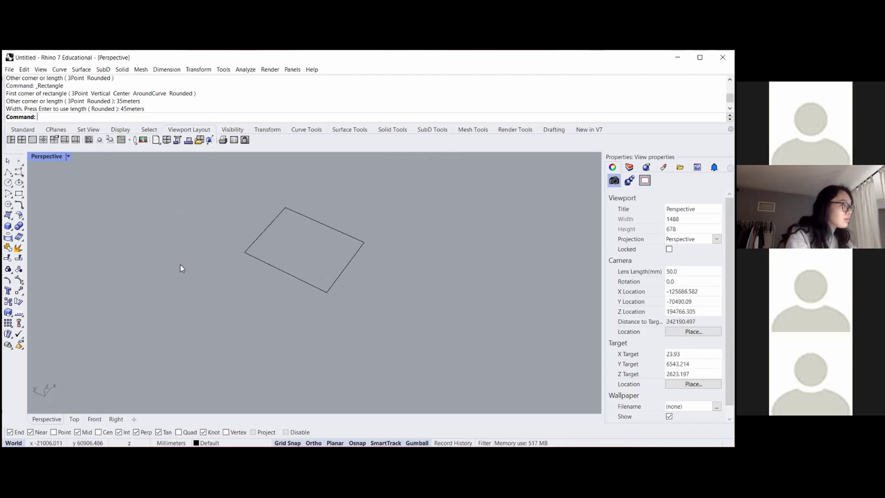
{"action": "right_click_drag", "start_coordinate": [223, 283], "coordinate": [255, 289]}
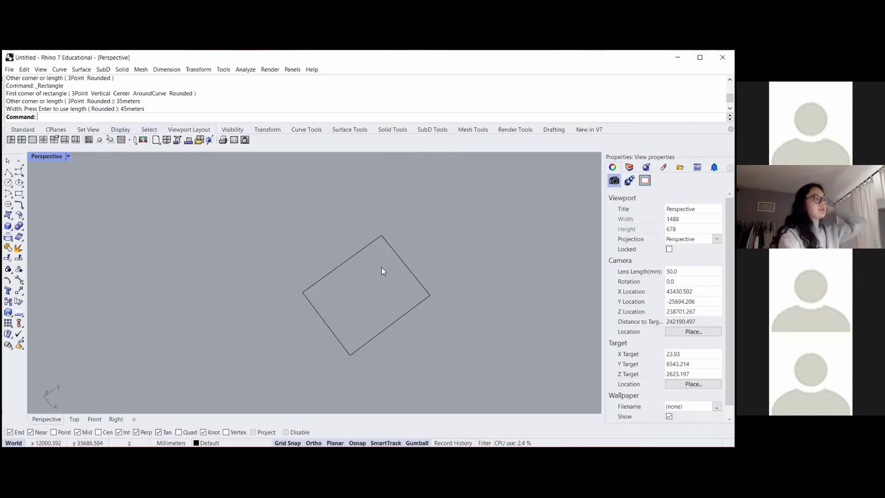
{"action": "right_click_drag", "start_coordinate": [394, 300], "coordinate": [388, 275]}
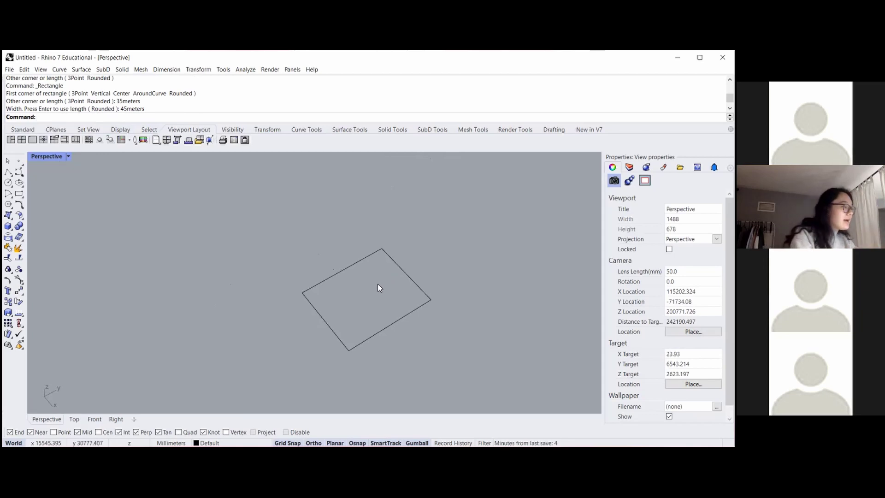
{"action": "right_click_drag", "start_coordinate": [344, 312], "coordinate": [326, 283]}
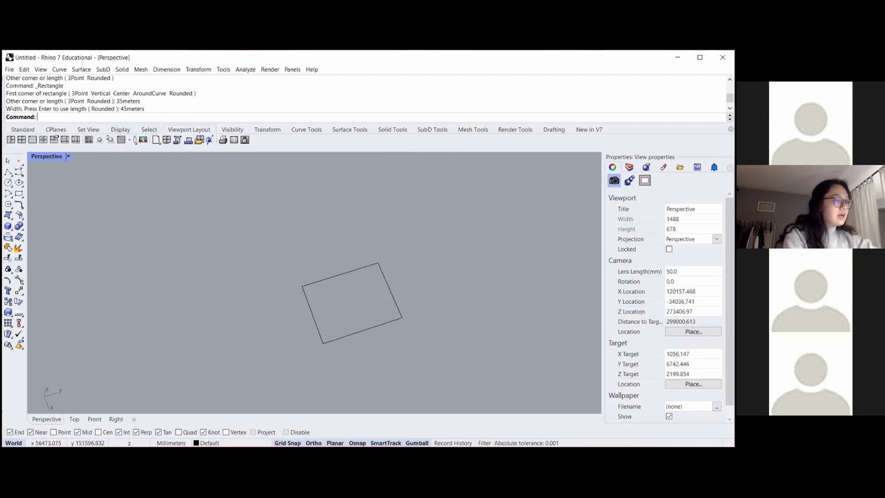
- Select the rectangle and create a new layer named floorplate
{"action": "left_click", "coordinate": [391, 323]}
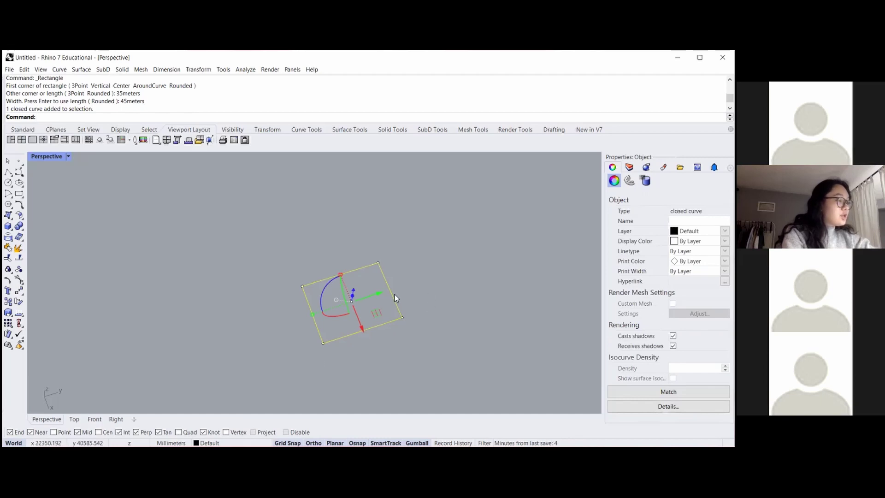
{"action": "left_click", "coordinate": [629, 167]}
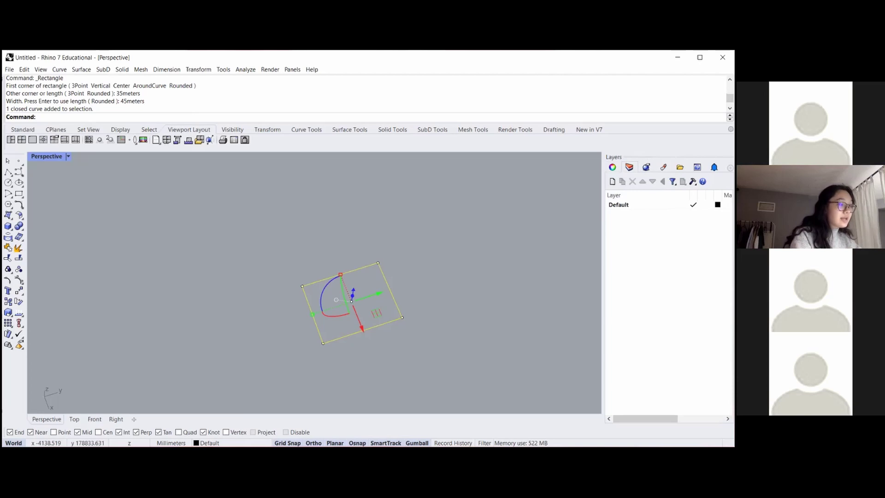
{"action": "left_click", "coordinate": [646, 166]}
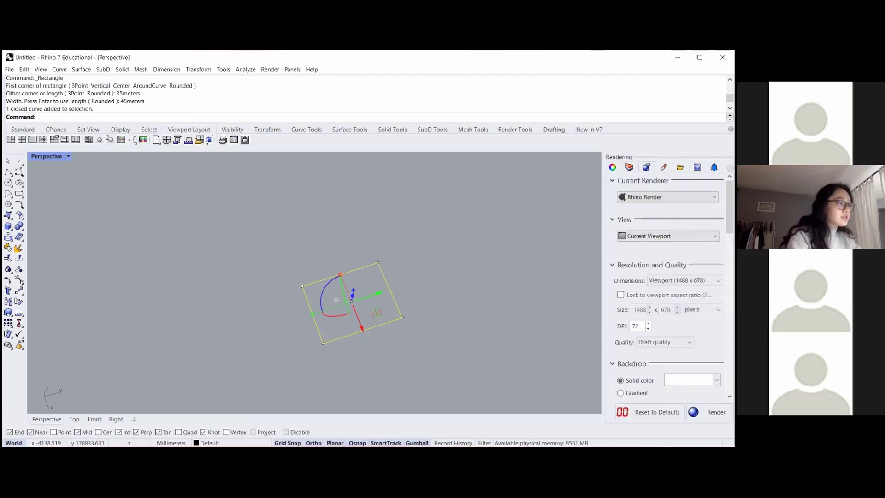
{"action": "left_click", "coordinate": [663, 167]}
{"action": "left_click", "coordinate": [680, 167]}
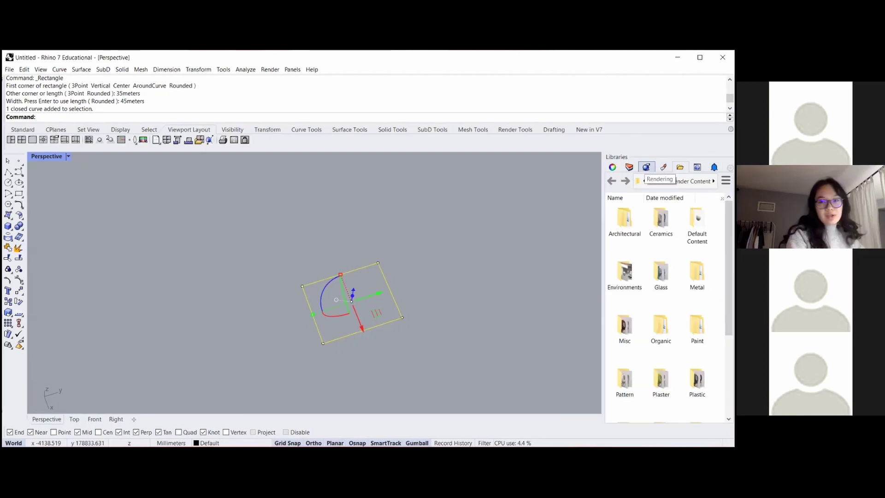
{"action": "left_click", "coordinate": [625, 167]}
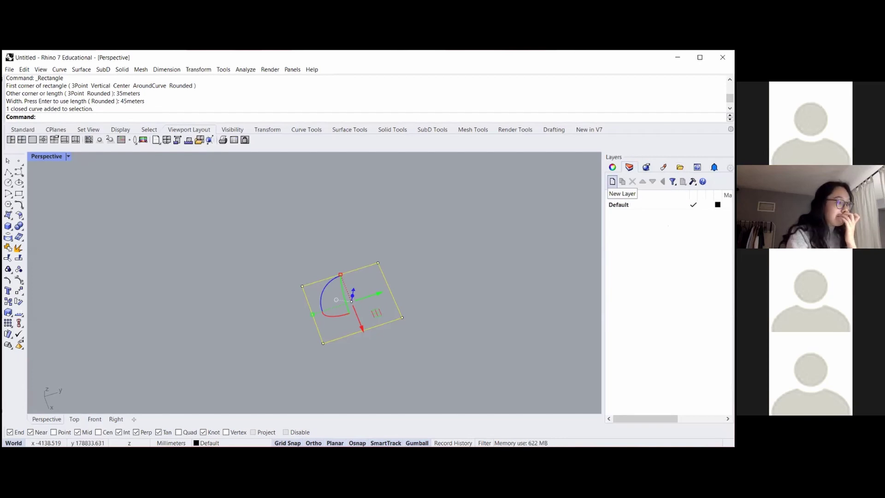
{"action": "left_click", "coordinate": [613, 182]}
{"action": "type", "text": "floorplate"}
{"action": "key", "text": "Return"}
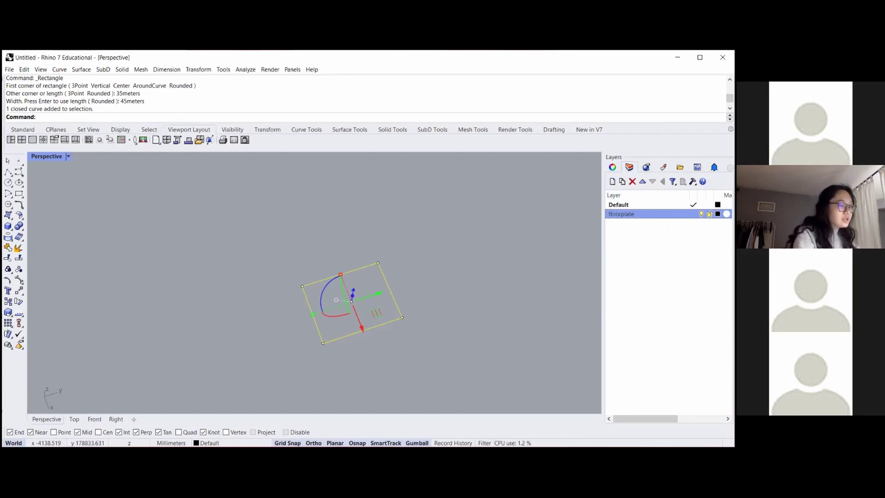
- Set the floorplate layer's color to an orange-yellow with hue 44, saturation 100 and value 100
{"action": "left_click", "coordinate": [718, 214]}
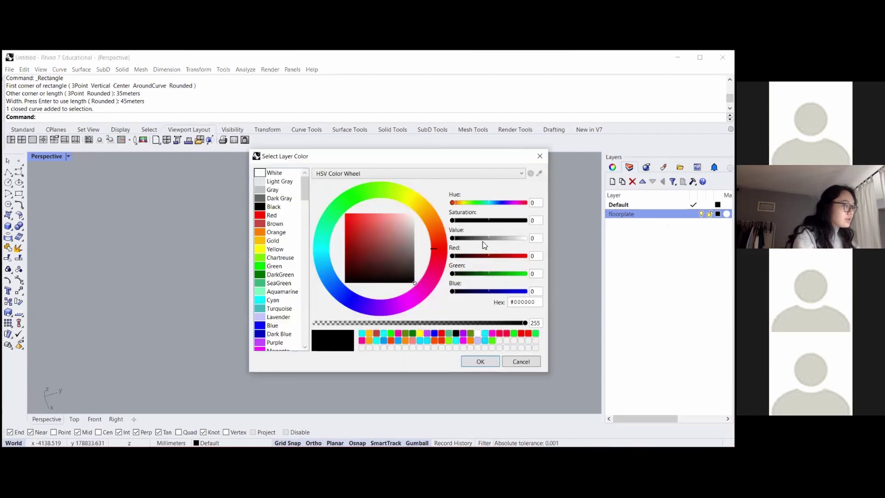
{"action": "left_click", "coordinate": [423, 207]}
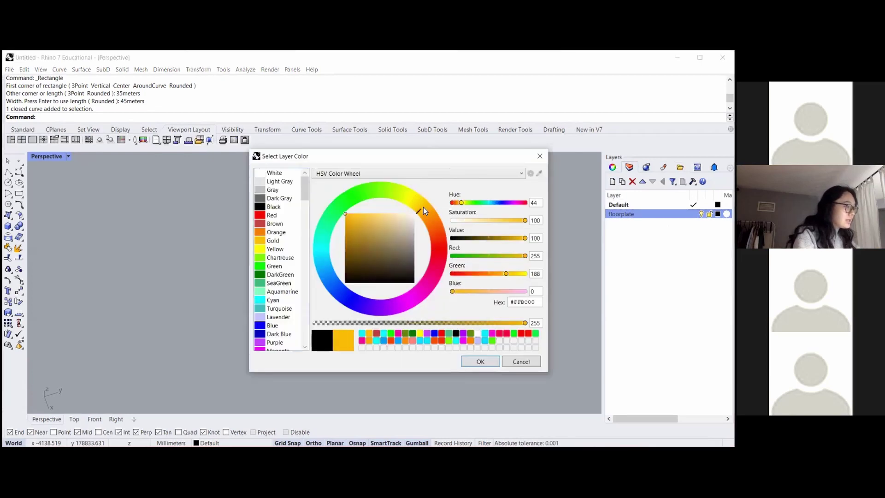
{"action": "left_click", "coordinate": [477, 361]}
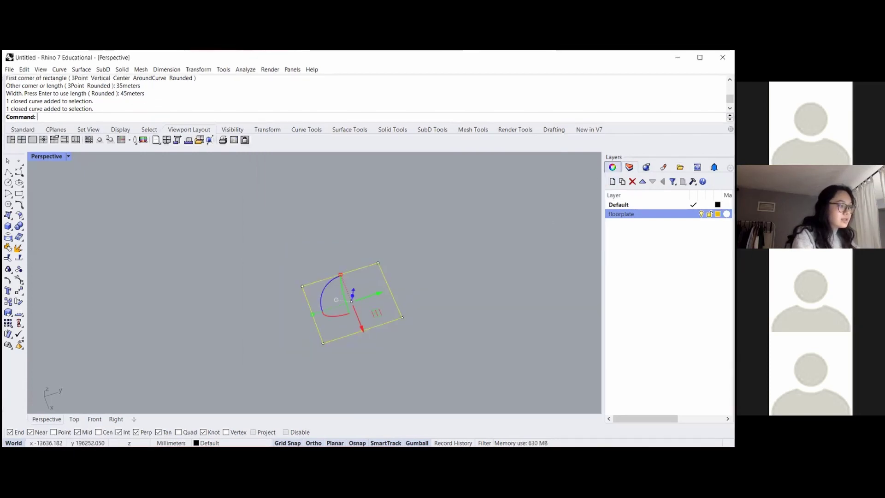
- Assign the selected rectangle to the floorplate layer and deselect it
{"action": "left_click", "coordinate": [613, 167]}
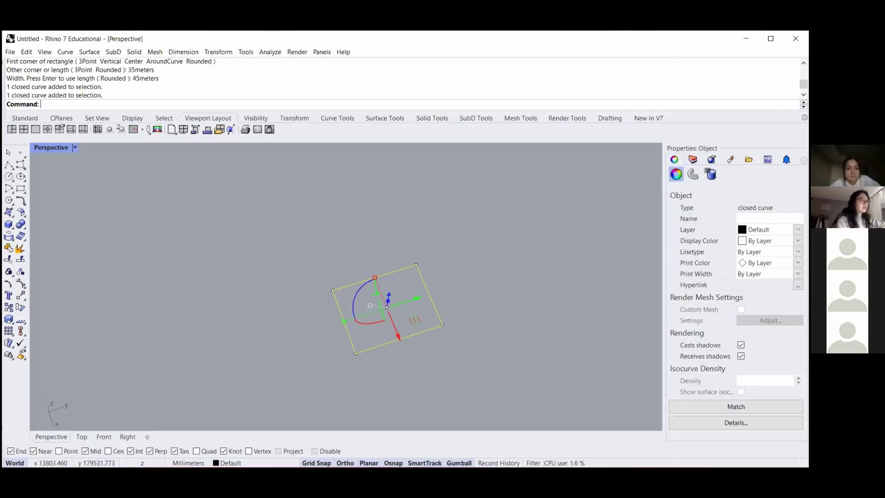
{"action": "left_click", "coordinate": [766, 230]}
{"action": "left_click", "coordinate": [771, 229]}
{"action": "left_click", "coordinate": [763, 251]}
{"action": "left_click", "coordinate": [468, 261]}
{"action": "mouse_move", "coordinate": [488, 270]}
{"action": "right_mouse_down"}
{"action": "mouse_move", "coordinate": [499, 260]}
{"action": "mouse_move", "coordinate": [490, 261]}
{"action": "right_mouse_up"}
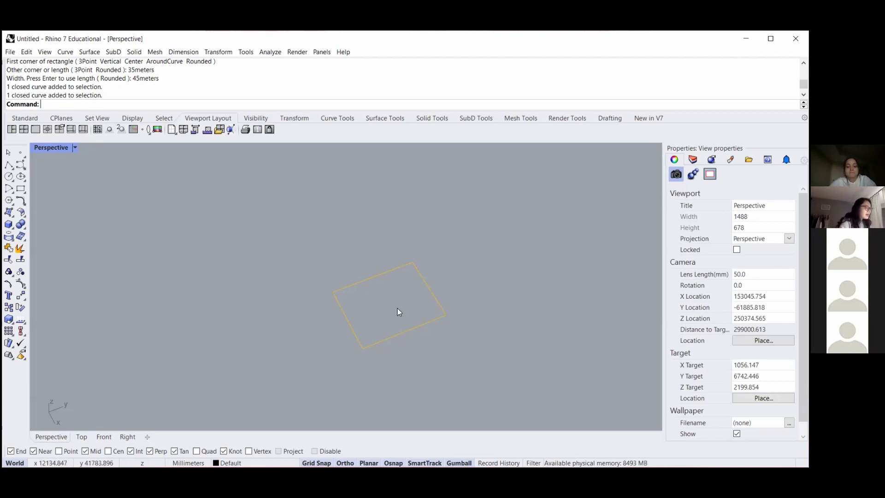
- Extrude the floorplate rectangle 1 foot with ExtrudeCrv, using the Solid=Yes option
{"action": "left_click_drag", "start_coordinate": [420, 359], "coordinate": [383, 321]}
{"action": "right_click_drag", "start_coordinate": [422, 360], "coordinate": [429, 330]}
{"action": "scroll", "coordinate": [378, 263], "scroll_direction": "up", "scroll_amount": 2}
{"action": "left_click", "coordinate": [352, 258]}
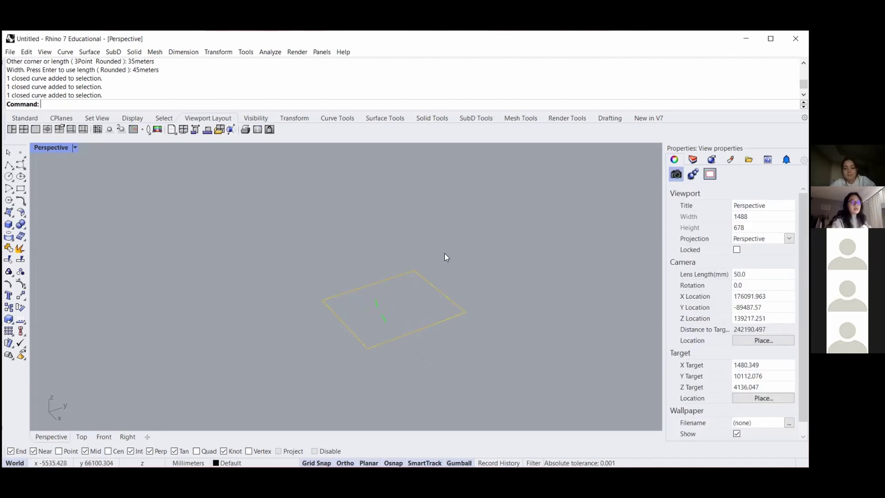
{"action": "left_click", "coordinate": [420, 276]}
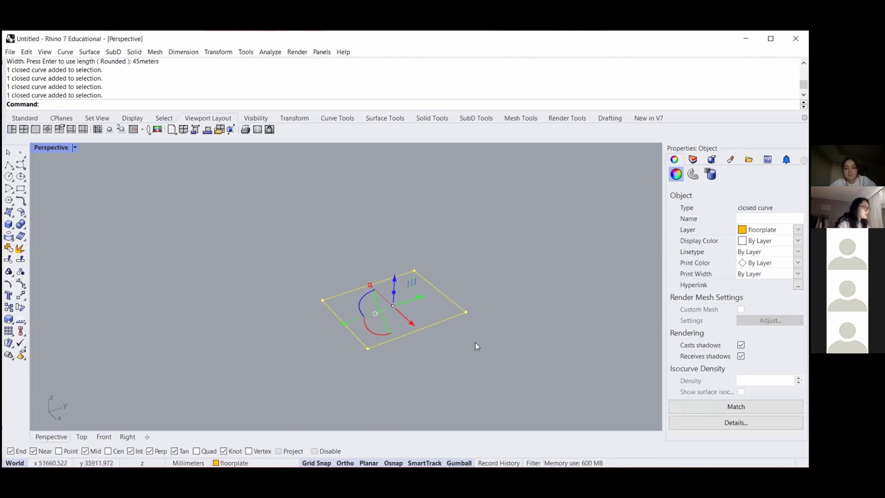
{"action": "type", "text": "ExtrudeCrv"}
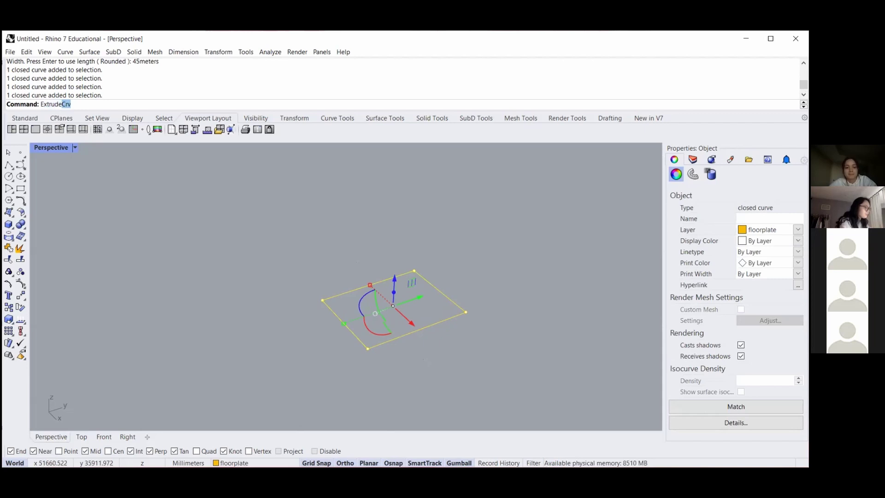
{"action": "key", "text": "Return"}
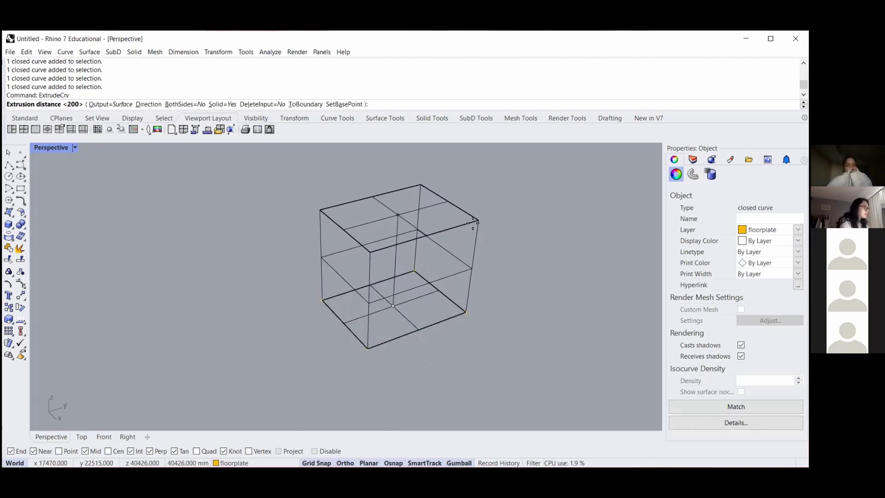
{"action": "type", "text": "1foot"}
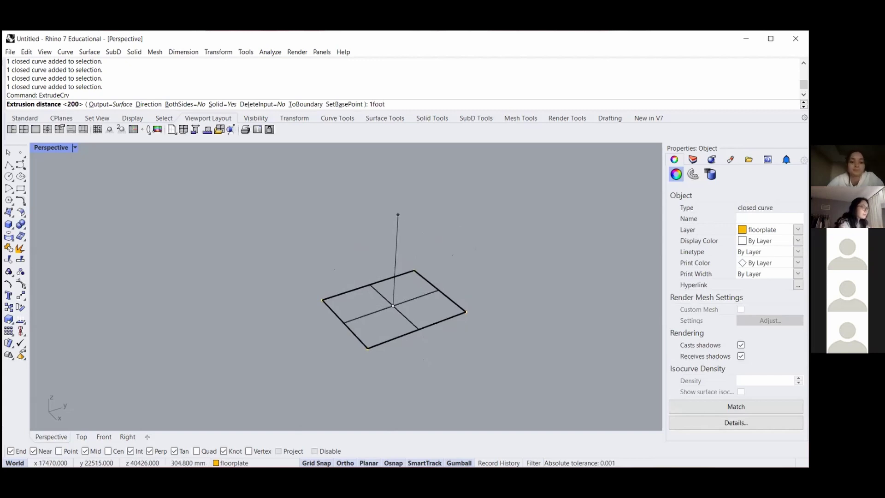
{"action": "key", "text": "Return"}
{"action": "left_click", "coordinate": [474, 223]}
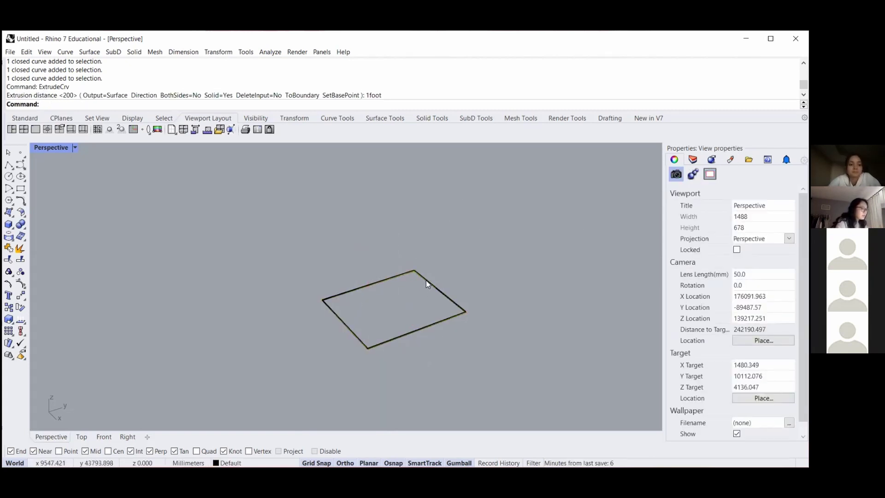
- Select the extruded slab together with its outline curve and assign both to the floorplate layer
{"action": "left_click", "coordinate": [693, 159]}
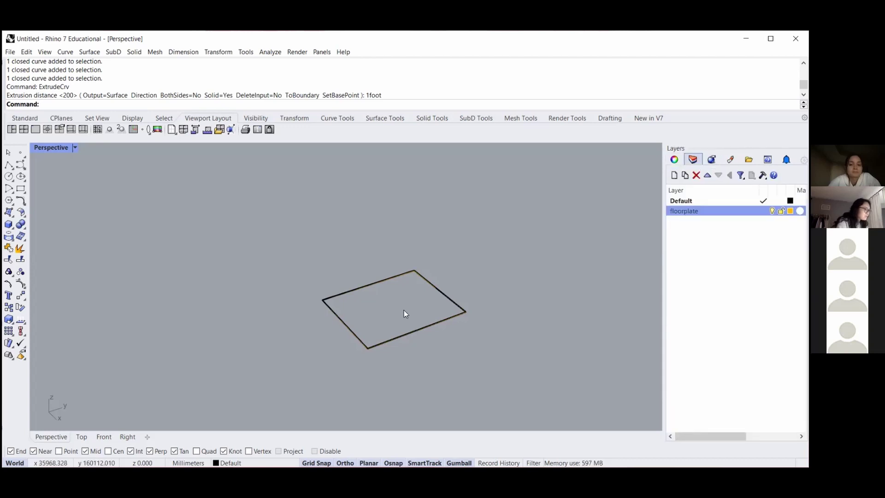
{"action": "scroll", "coordinate": [398, 272], "scroll_direction": "up", "scroll_amount": 4}
{"action": "scroll", "coordinate": [409, 290], "scroll_direction": "down", "scroll_amount": 3}
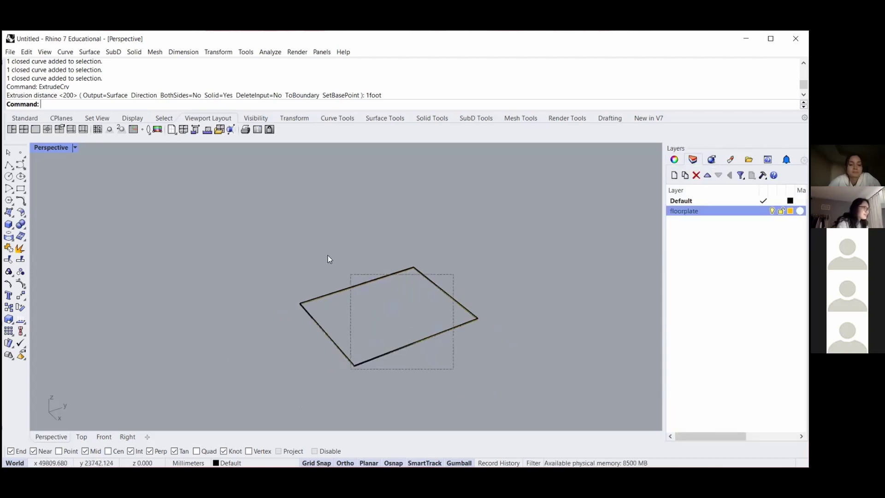
{"action": "left_click_drag", "start_coordinate": [328, 255], "coordinate": [327, 255]}
{"action": "left_click", "coordinate": [675, 159]}
{"action": "left_click", "coordinate": [764, 246]}
{"action": "left_click", "coordinate": [757, 269]}
- Clear the selection and make floorplate the current layer
{"action": "left_click", "coordinate": [693, 159]}
{"action": "key", "text": "Escape"}
{"action": "left_click", "coordinate": [764, 212]}
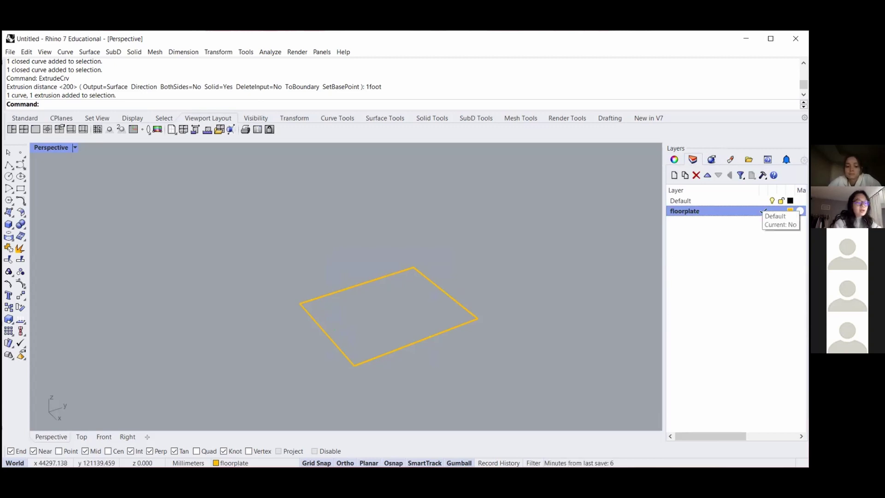
{"action": "left_click", "coordinate": [692, 201]}
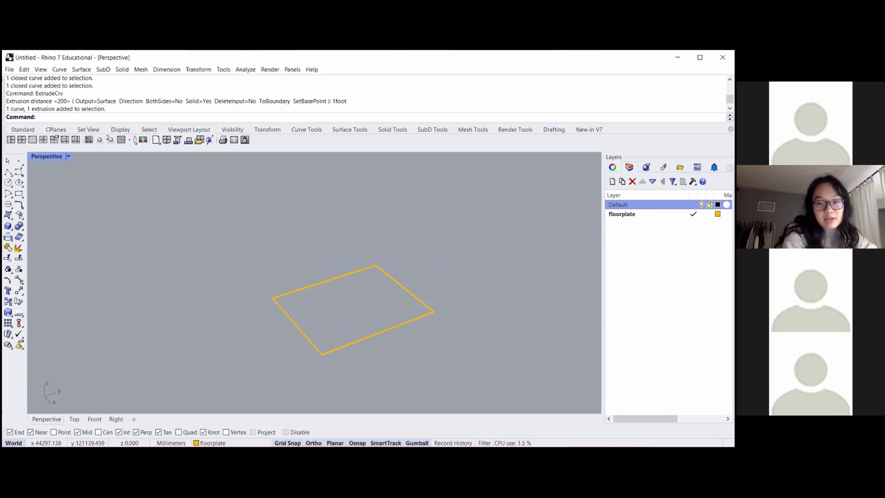
{"action": "left_click", "coordinate": [622, 214]}
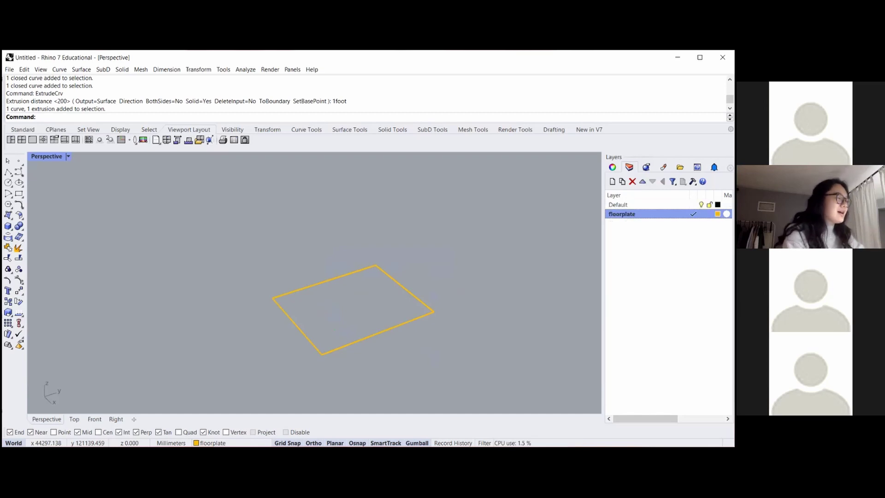
- Switch the Perspective viewport to the Shaded display mode and inspect the slab's surfaces and thickness
{"action": "scroll", "coordinate": [339, 304], "scroll_direction": "down", "scroll_amount": 2}
{"action": "scroll", "coordinate": [340, 315], "scroll_direction": "up", "scroll_amount": 3}
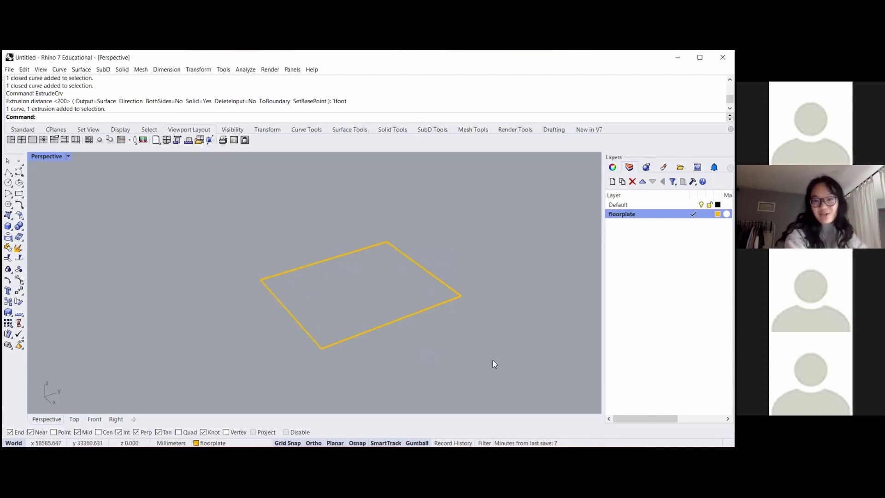
{"action": "scroll", "coordinate": [444, 242], "scroll_direction": "up", "scroll_amount": 5}
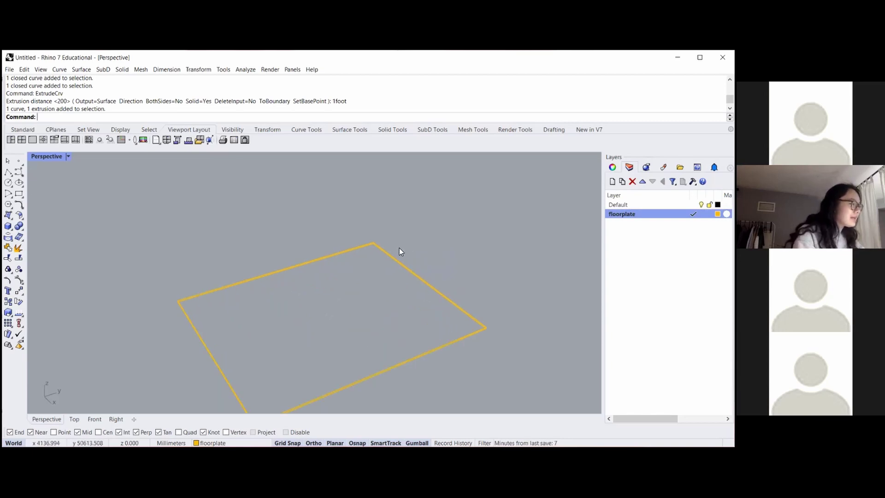
{"action": "scroll", "coordinate": [344, 226], "scroll_direction": "down", "scroll_amount": 5}
{"action": "left_click_drag", "start_coordinate": [441, 332], "coordinate": [267, 235]}
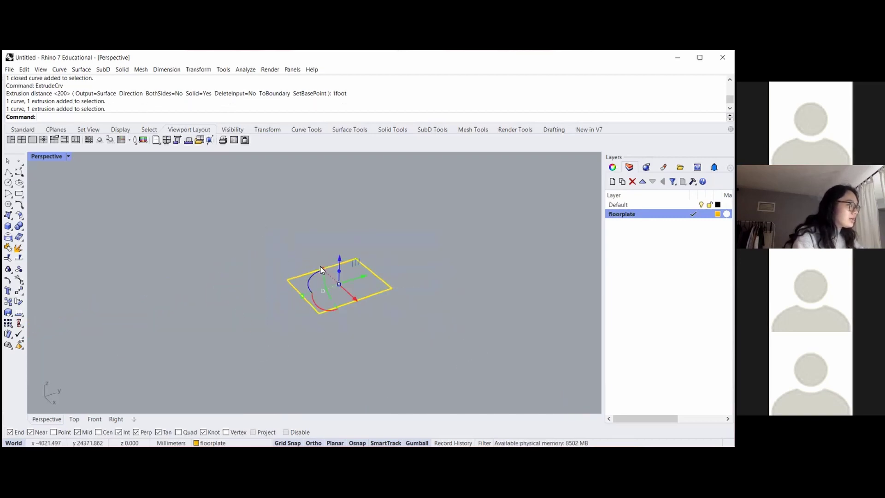
{"action": "left_click", "coordinate": [40, 69]}
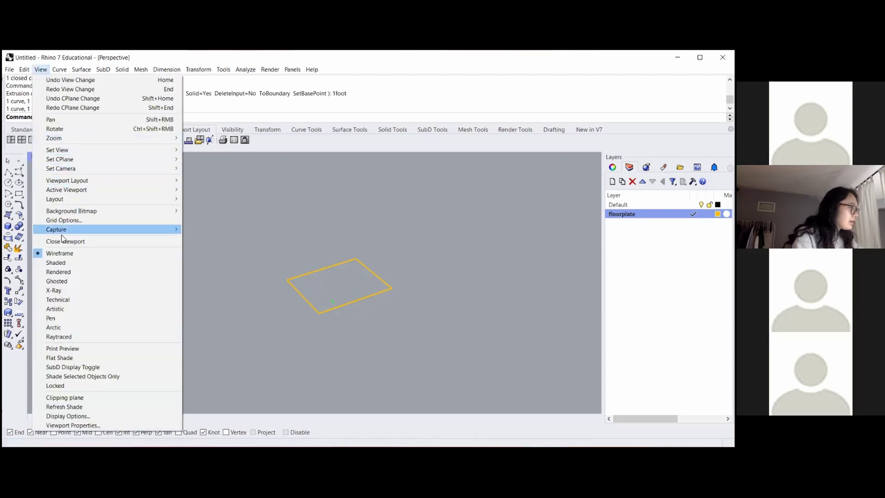
{"action": "left_click", "coordinate": [56, 263]}
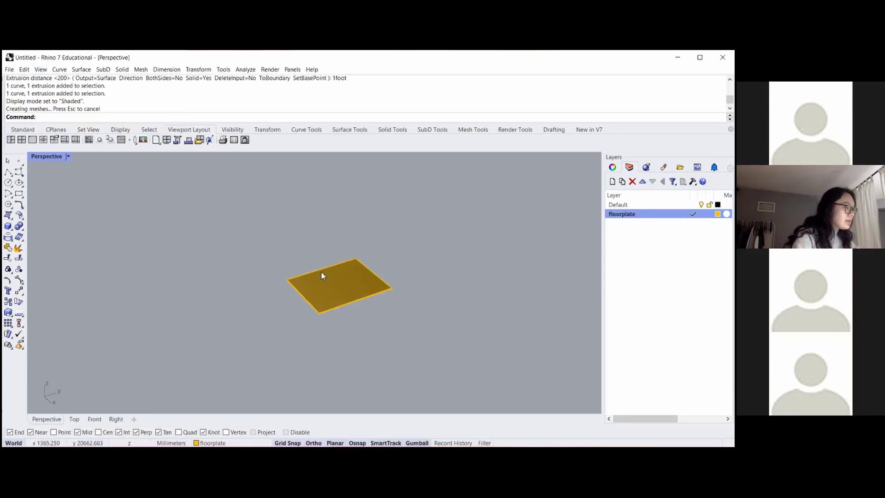
{"action": "scroll", "coordinate": [302, 337], "scroll_direction": "up", "scroll_amount": 5}
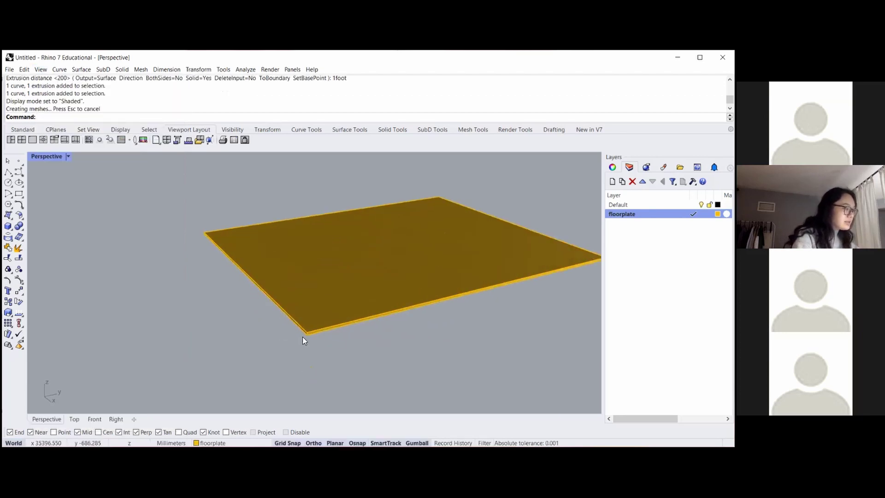
{"action": "scroll", "coordinate": [302, 331], "scroll_direction": "down", "scroll_amount": 4}
{"action": "right_click_drag", "start_coordinate": [303, 323], "coordinate": [297, 326]}
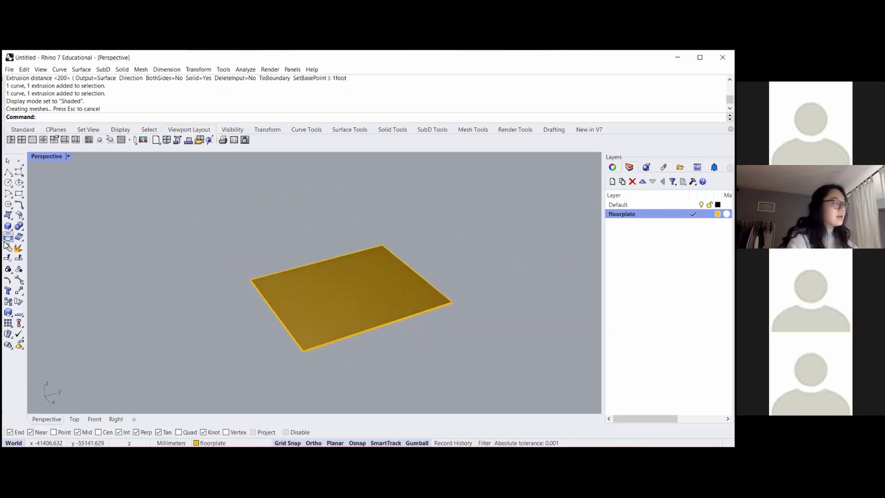
- Preview the slab in the Artistic display mode and return the viewport to Shaded
{"action": "left_click", "coordinate": [45, 70]}
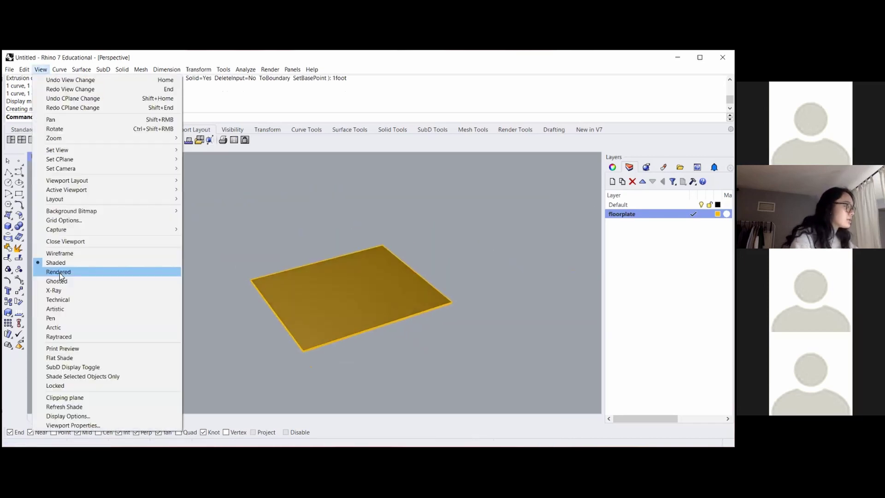
{"action": "left_click", "coordinate": [60, 310]}
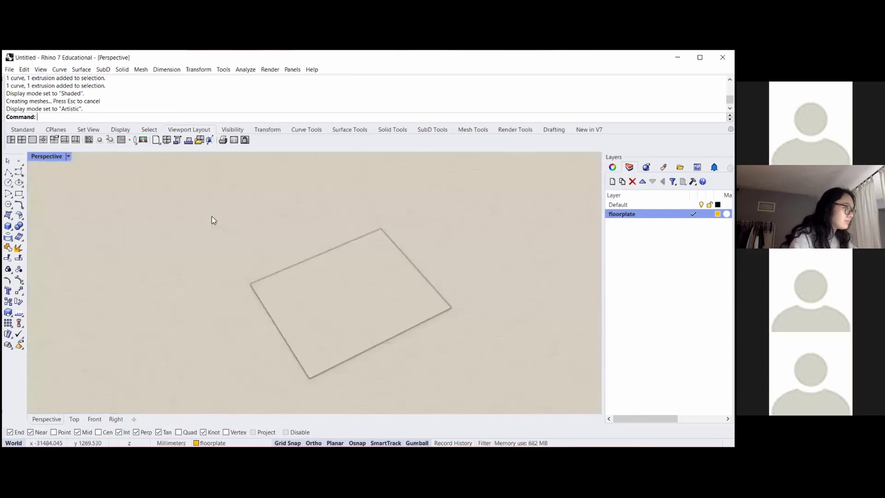
{"action": "right_click_drag", "start_coordinate": [286, 300], "coordinate": [251, 318]}
{"action": "scroll", "coordinate": [323, 333], "scroll_direction": "up", "scroll_amount": 9}
{"action": "scroll", "coordinate": [319, 331], "scroll_direction": "down", "scroll_amount": 6}
{"action": "left_click", "coordinate": [40, 69]}
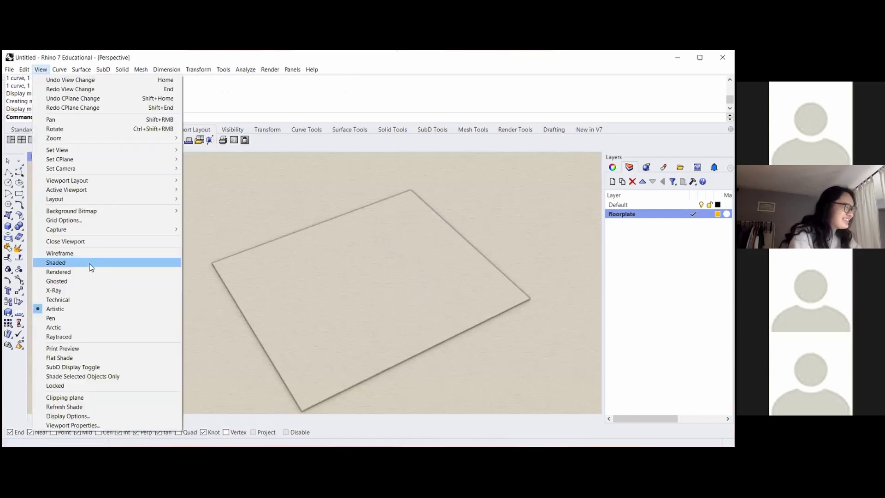
{"action": "left_click", "coordinate": [87, 266]}
- Copy the slab with its outline curve and paste the duplicate in place
{"action": "scroll", "coordinate": [309, 281], "scroll_direction": "down", "scroll_amount": 4}
{"action": "mouse_move", "coordinate": [306, 298]}
{"action": "right_mouse_down"}
{"action": "mouse_move", "coordinate": [326, 277]}
{"action": "mouse_move", "coordinate": [279, 317]}
{"action": "mouse_move", "coordinate": [326, 310]}
{"action": "right_mouse_up"}
{"action": "left_click_drag", "start_coordinate": [374, 337], "coordinate": [306, 297]}
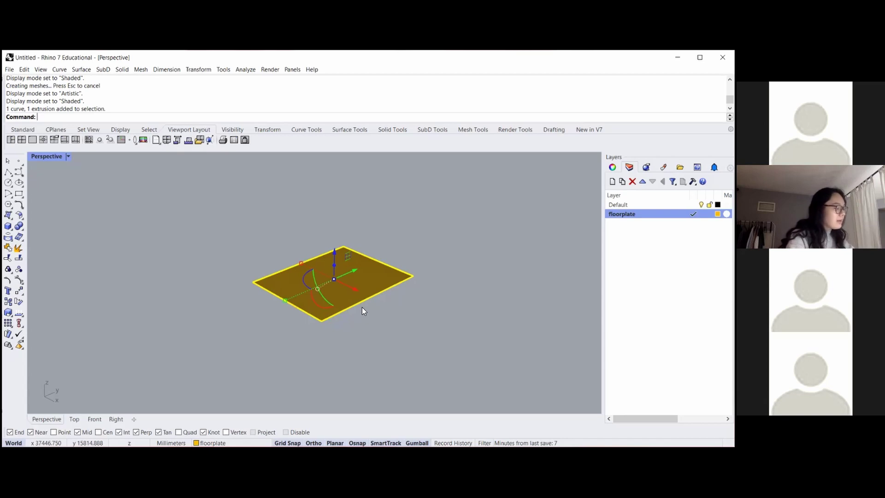
{"action": "key", "text": "ctrl+c"}
{"action": "key", "text": "ctrl+v"}
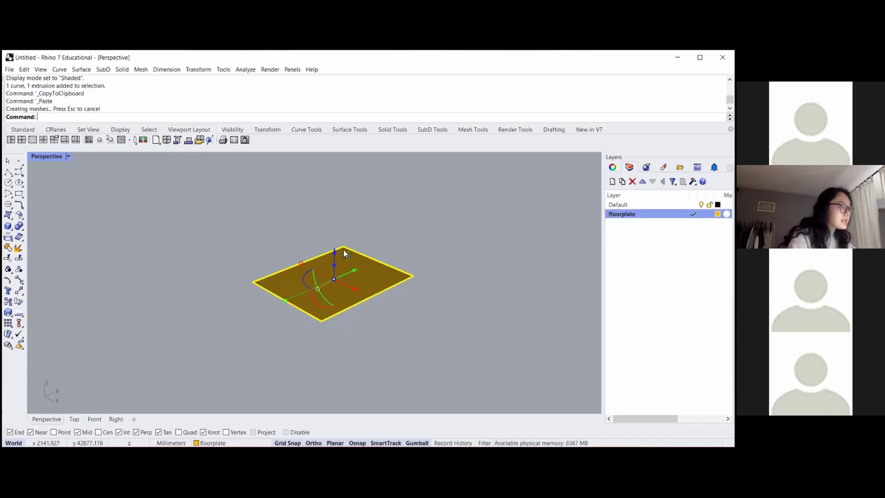
{"action": "right_click_drag", "start_coordinate": [334, 257], "coordinate": [336, 275]}
{"action": "left_click", "coordinate": [404, 249]}
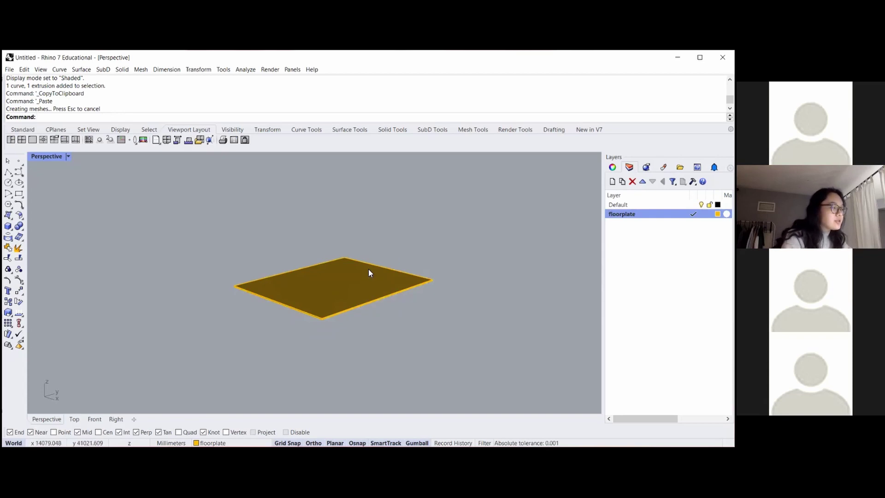
- Raise one of the two coincident floorplate slabs 12 feet vertically, then undo and redo the move
{"action": "left_click", "coordinate": [353, 283]}
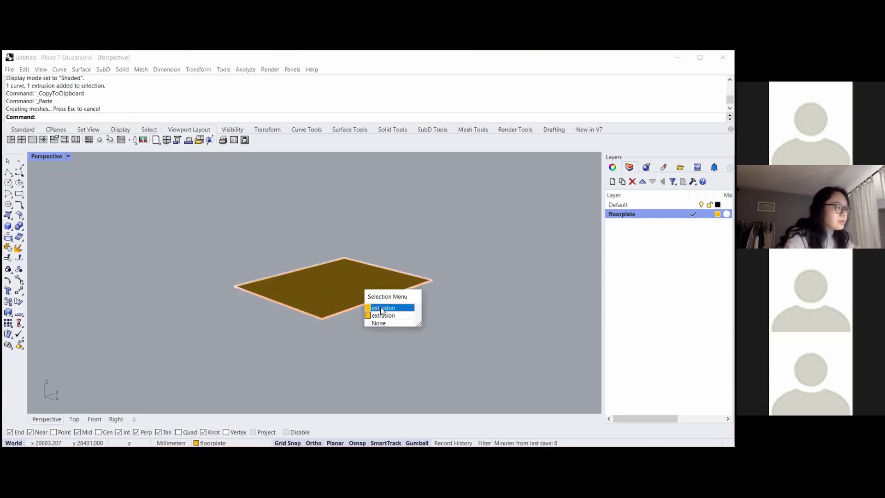
{"action": "left_click", "coordinate": [381, 308]}
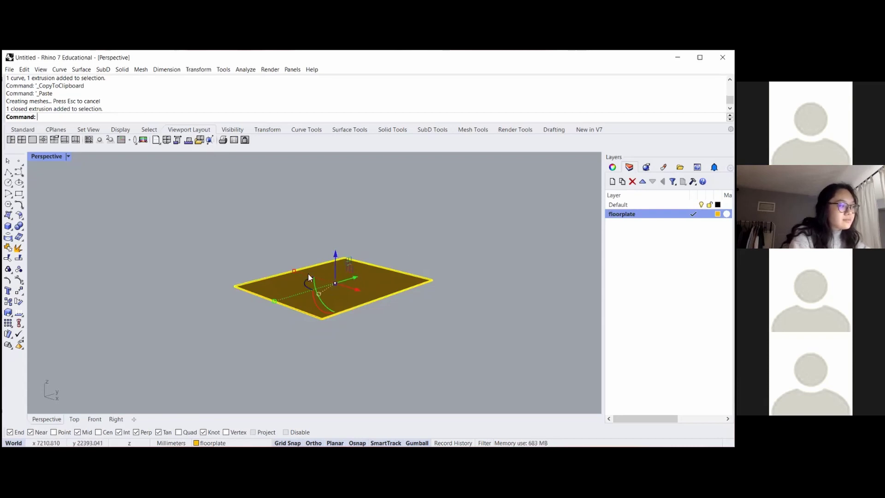
{"action": "left_click", "coordinate": [337, 253]}
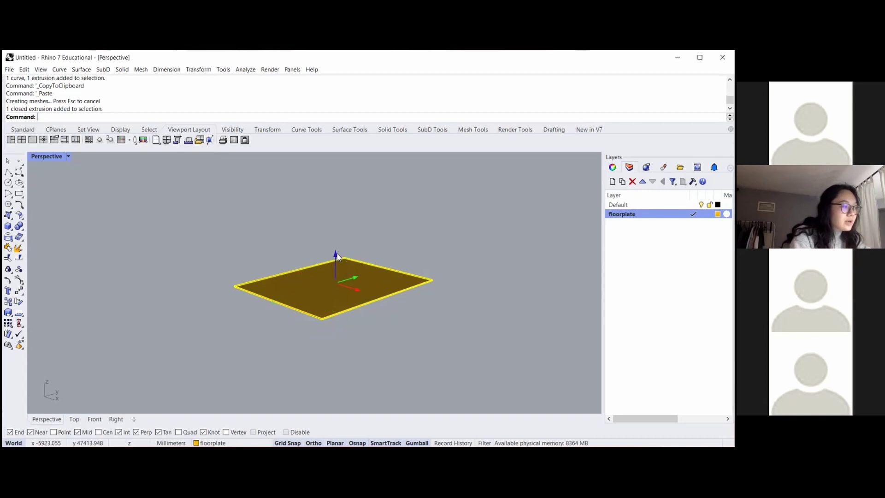
{"action": "type", "text": "12fee"}
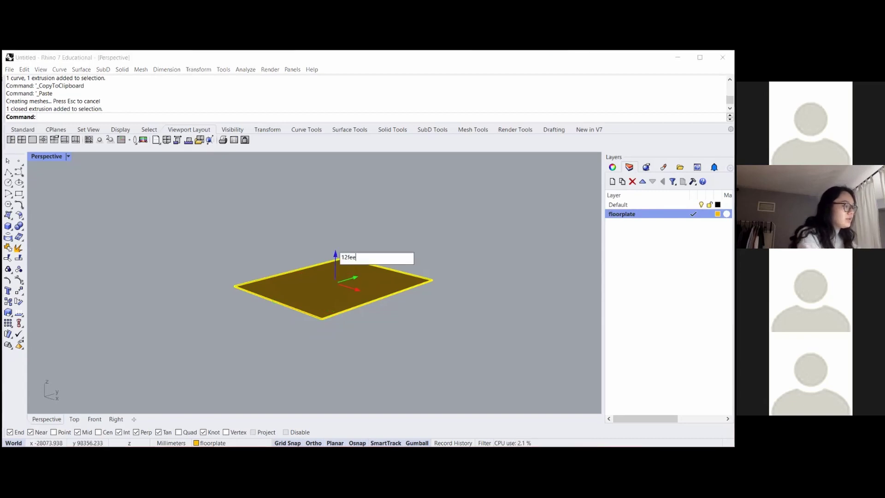
{"action": "type", "text": "t"}
{"action": "key", "text": "Return"}
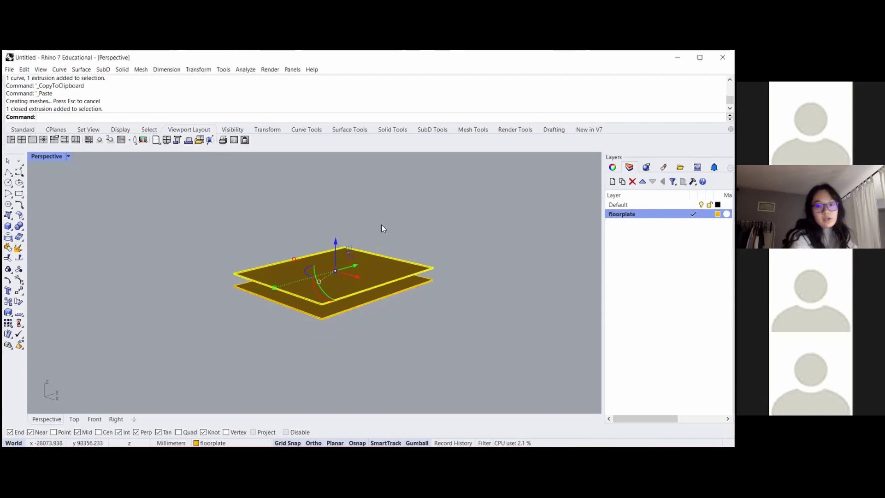
{"action": "key", "text": "ctrl+z"}
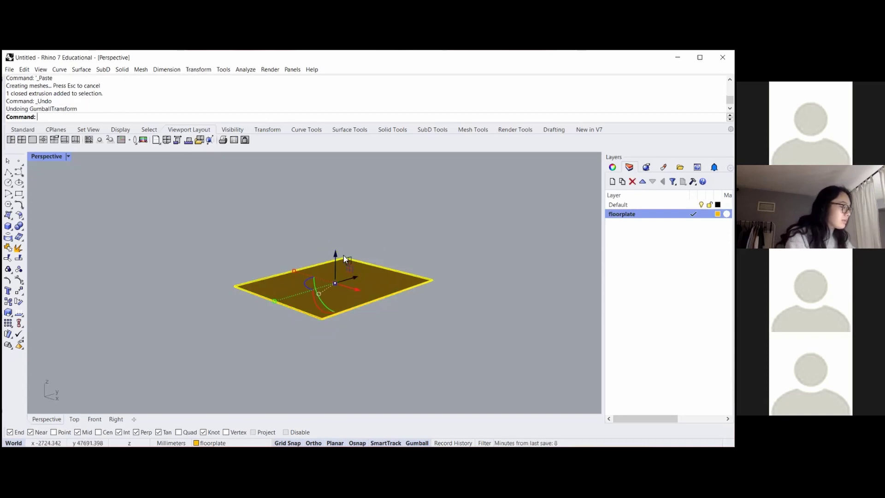
{"action": "key", "text": "ctrl+y"}
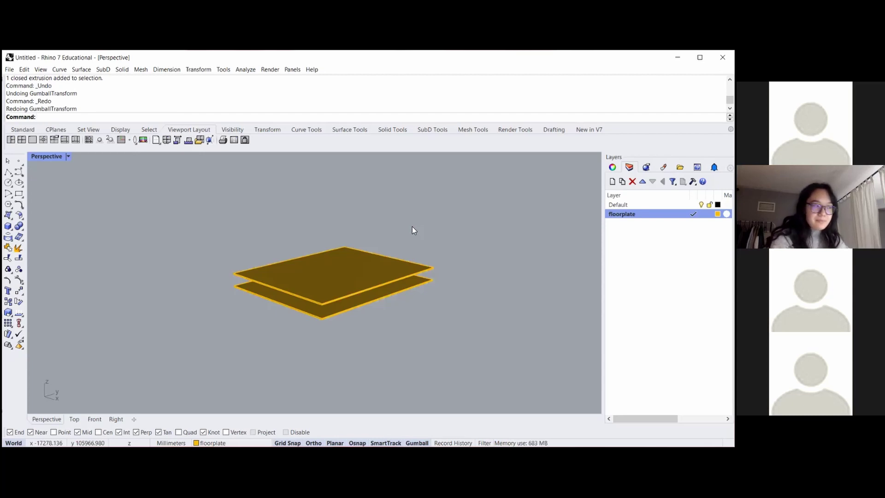
- Select only the raised upper slab as the object to array
{"action": "left_click", "coordinate": [333, 279]}
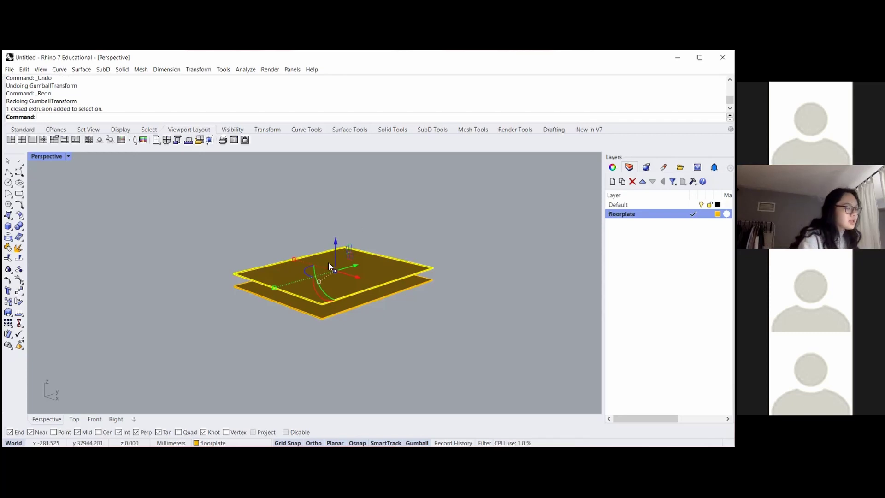
{"action": "left_click", "coordinate": [336, 349]}
{"action": "scroll", "coordinate": [328, 351], "scroll_direction": "down", "scroll_amount": 2}
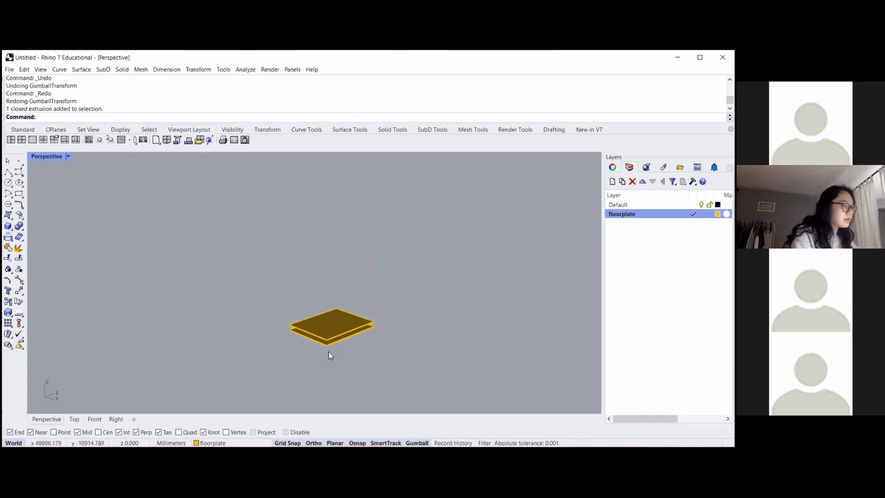
{"action": "left_click", "coordinate": [336, 314]}
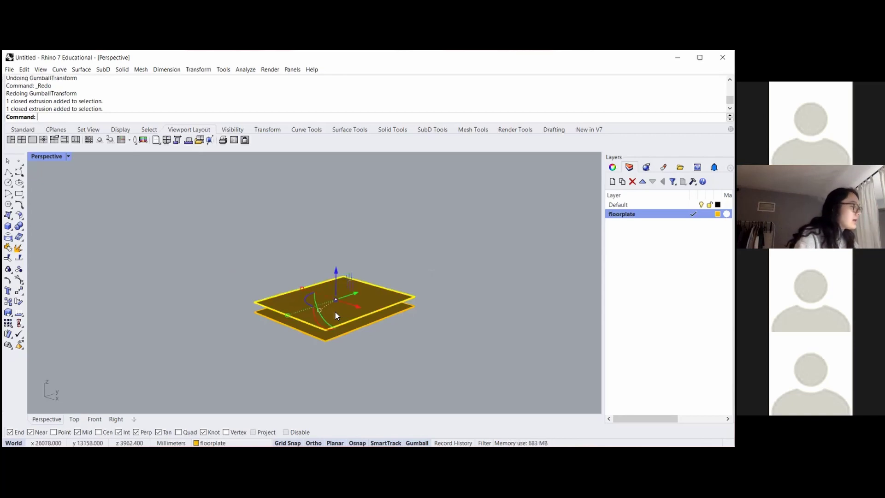
{"action": "type", "text": "Array"}
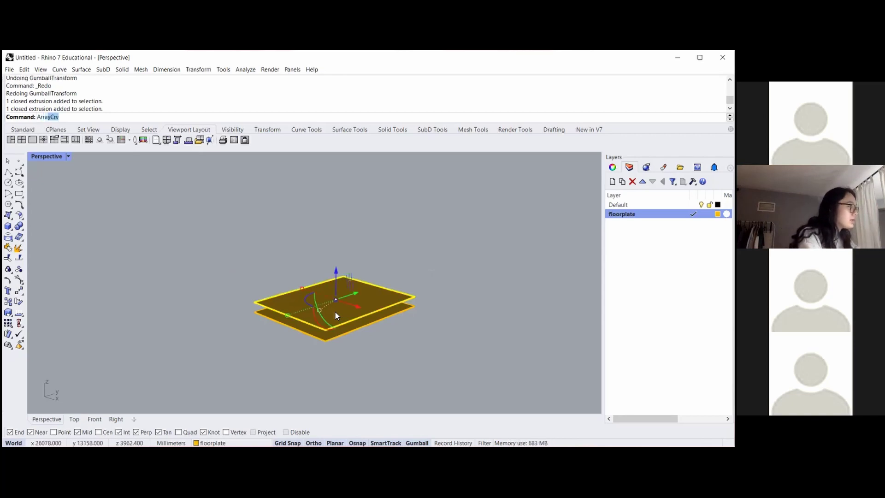
{"action": "key", "text": "BackSpace"}
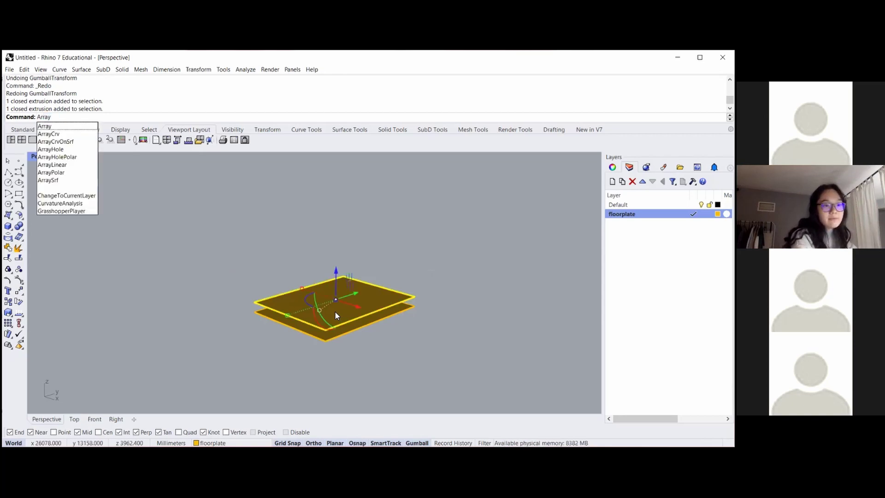
{"action": "key", "text": "Return"}
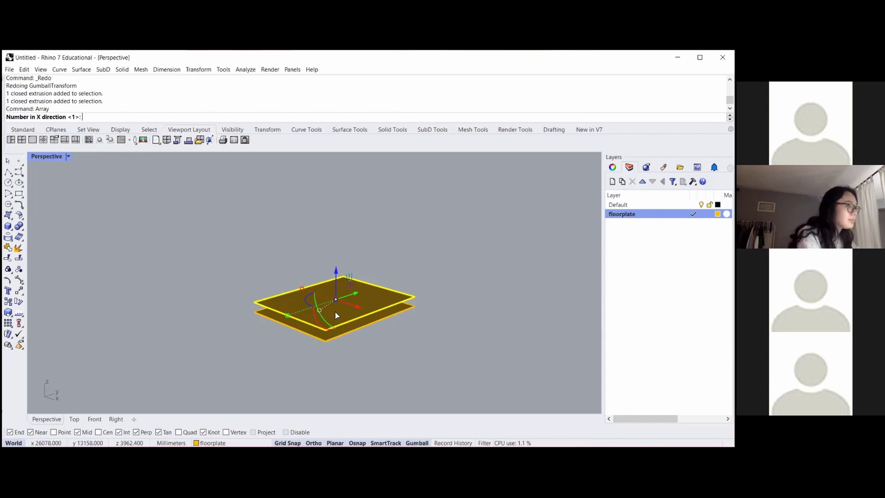
{"action": "type", "text": "0"}
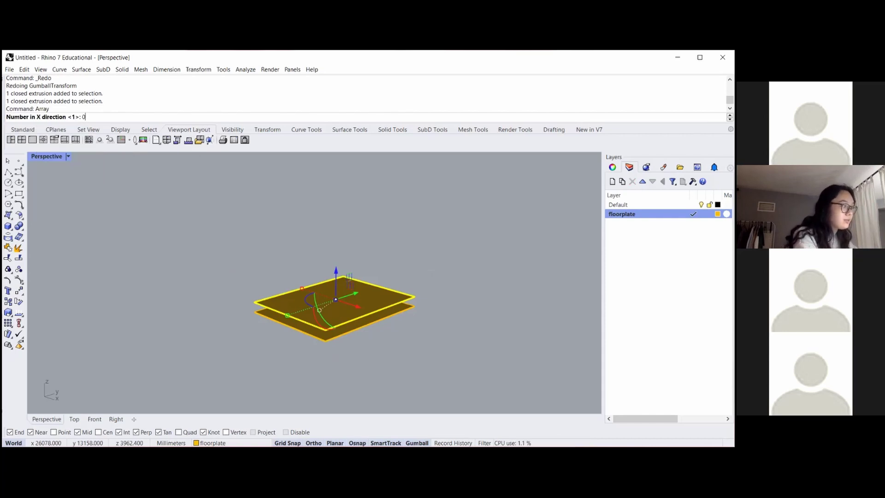
{"action": "key", "text": "Return"}
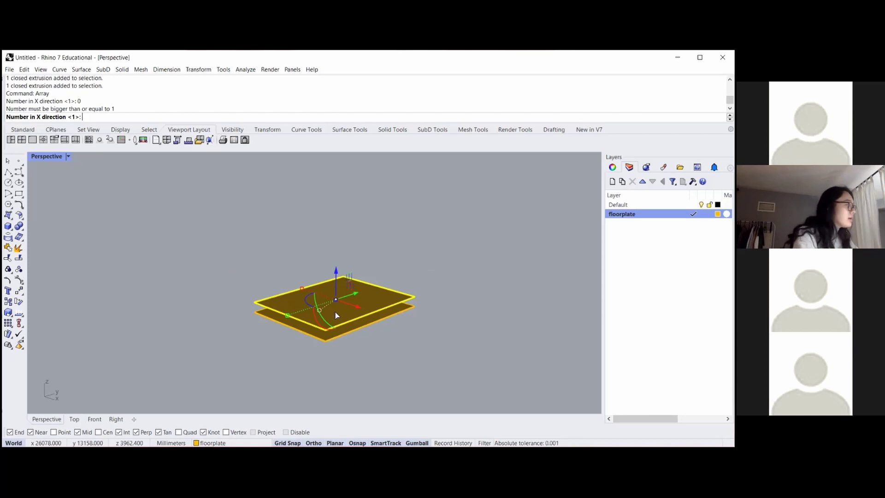
{"action": "key", "text": "Escape"}
- Array the selected upper slab with 1 in X, 1 in Y and 6 in Z, using a Z spacing of 10 feet
{"action": "type", "text": "Array"}
{"action": "key", "text": "Return"}
{"action": "type", "text": "1"}
{"action": "key", "text": "Return"}
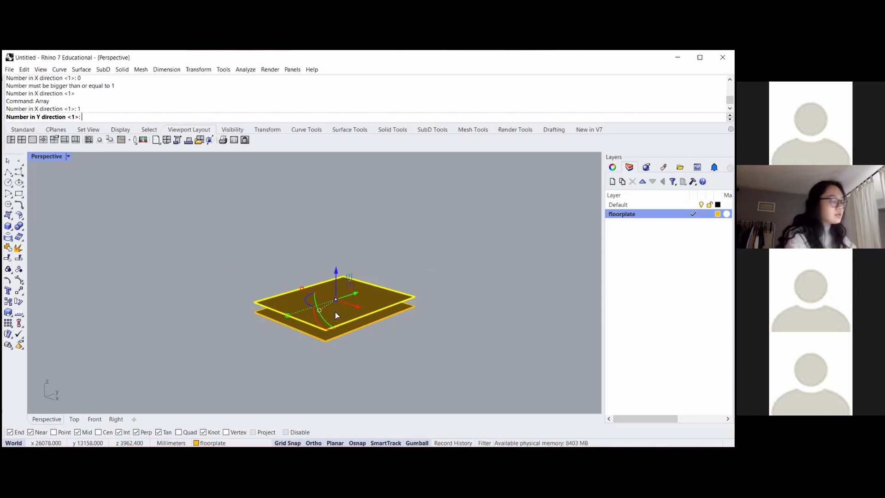
{"action": "type", "text": "1"}
{"action": "key", "text": "Return"}
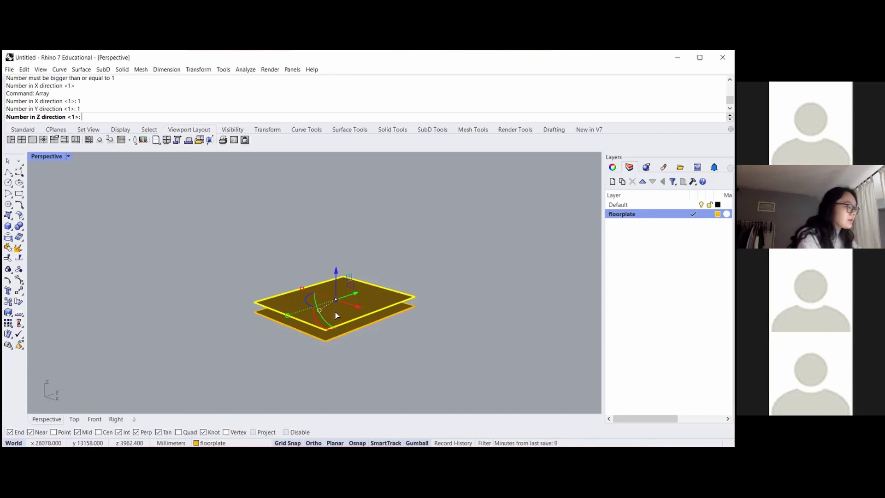
{"action": "type", "text": "6"}
{"action": "key", "text": "Return"}
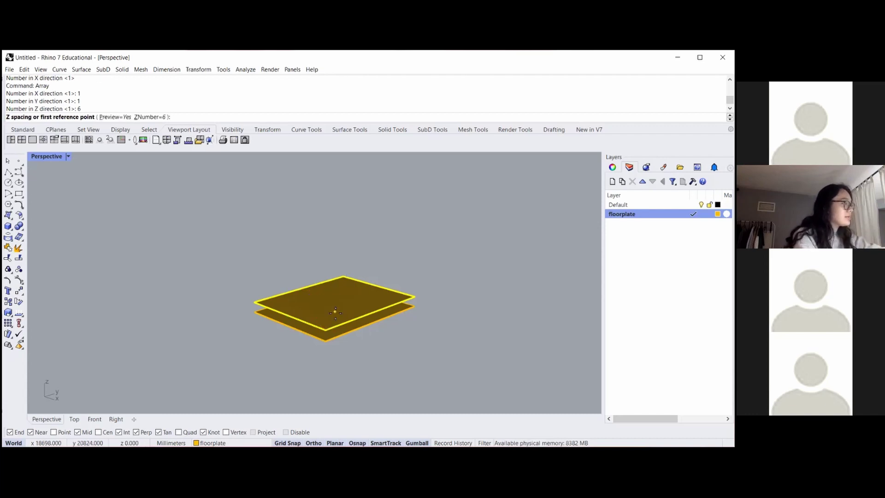
{"action": "type", "text": "10feet"}
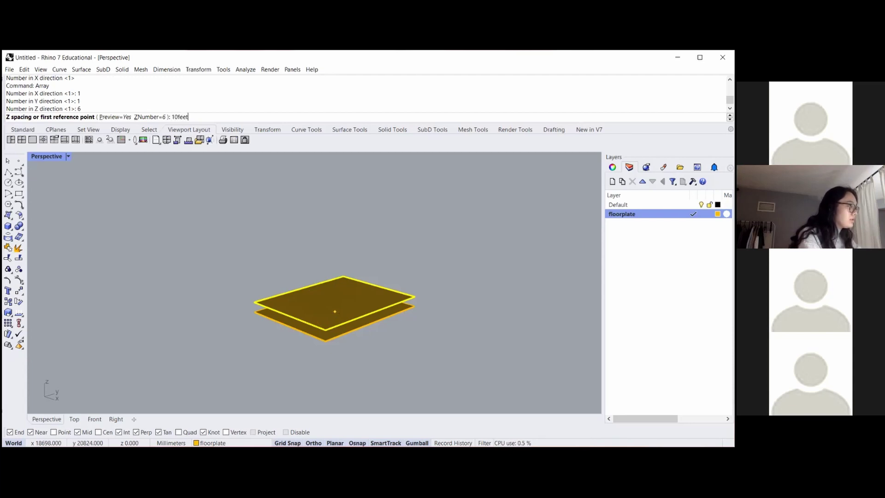
{"action": "key", "text": "Return"}
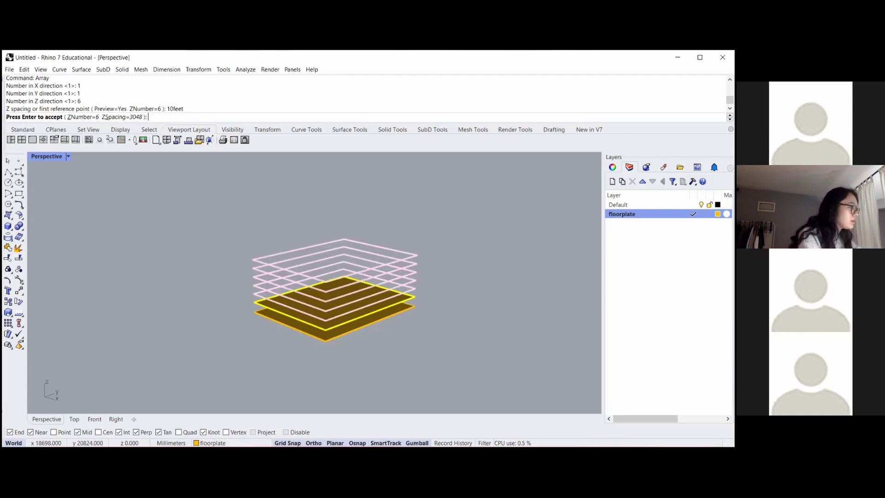
{"action": "key", "text": "Return"}
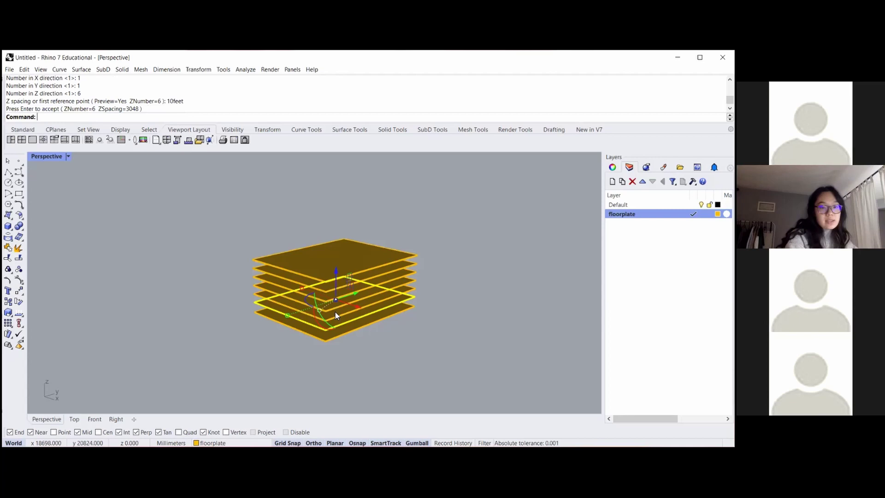
- Copy and paste the topmost slab in place, raise the duplicate 10 feet vertically, and clear the selection
{"action": "left_click", "coordinate": [480, 298]}
{"action": "scroll", "coordinate": [351, 330], "scroll_direction": "up", "scroll_amount": 3}
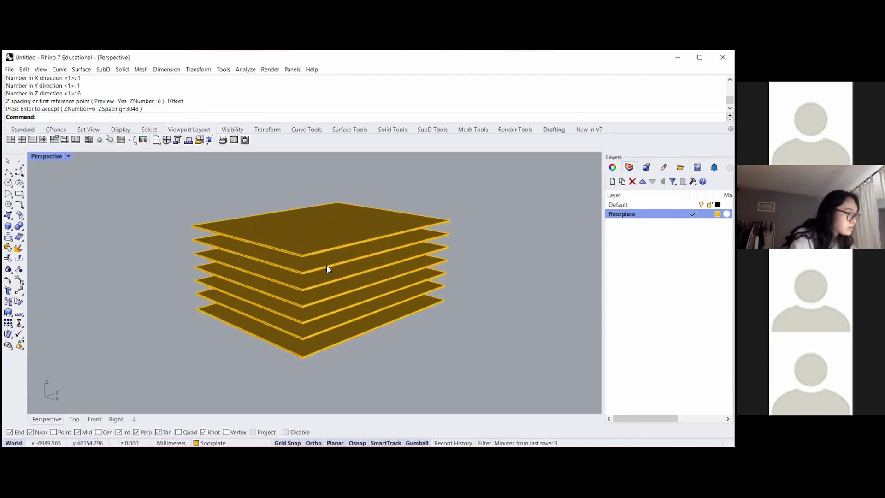
{"action": "left_click", "coordinate": [317, 232]}
{"action": "key", "text": "ctrl+c"}
{"action": "key", "text": "ctrl+v"}
{"action": "scroll", "coordinate": [395, 340], "scroll_direction": "down", "scroll_amount": 2}
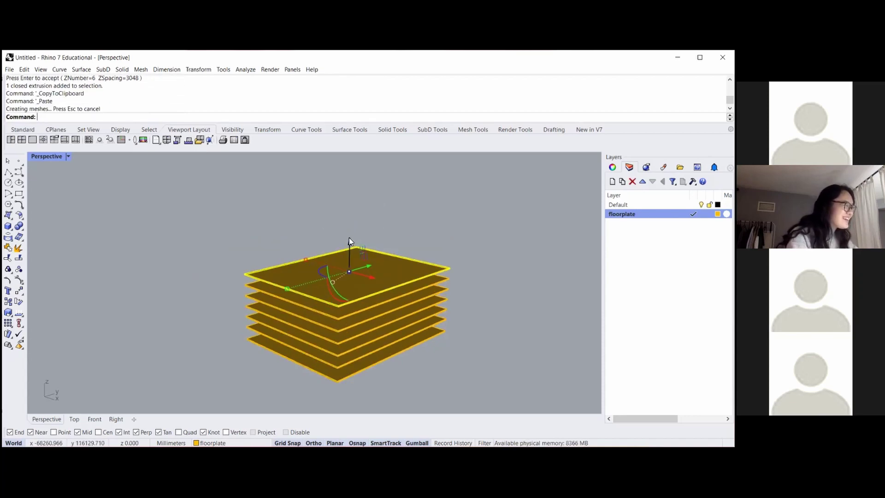
{"action": "left_click", "coordinate": [349, 240]}
{"action": "type", "text": "10feet"}
{"action": "key", "text": "Return"}
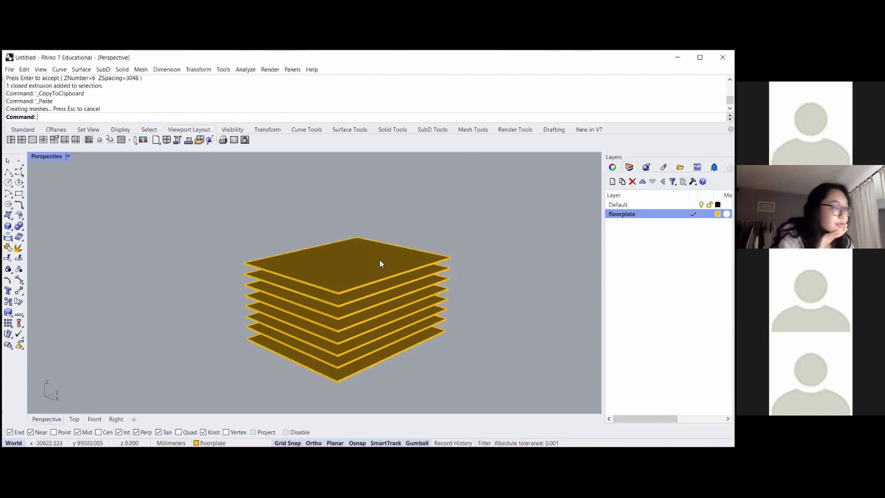
{"action": "scroll", "coordinate": [375, 259], "scroll_direction": "down", "scroll_amount": 3}
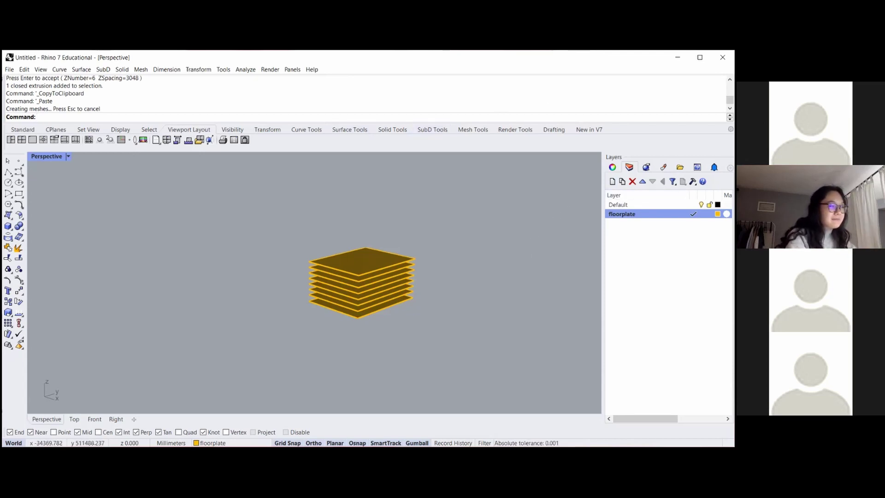
- Create a layer named exteriorwalls, colour it cyan (RGB 0, 255, 249), and make it the current layer
{"action": "left_click", "coordinate": [613, 181]}
{"action": "type", "text": "r"}
{"action": "type", "text": "xteriorwalls"}
{"action": "key", "text": "Return"}
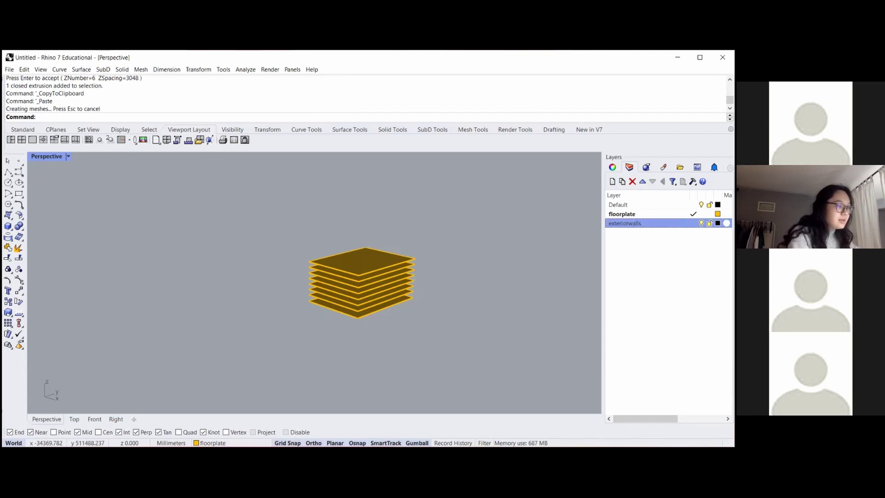
{"action": "left_click", "coordinate": [718, 223]}
{"action": "left_click", "coordinate": [319, 251]}
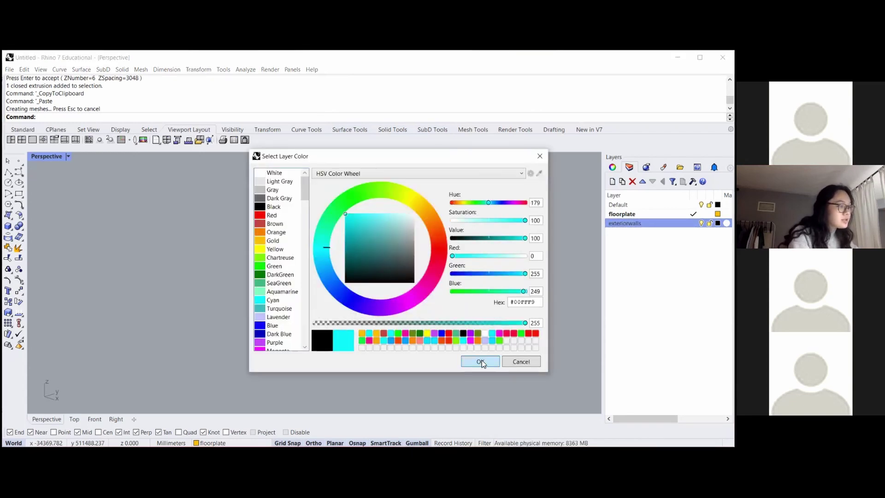
{"action": "left_click", "coordinate": [481, 362]}
- Switch to the Top view of the slab stack and set the viewport to the Shaded display mode
{"action": "left_click_drag", "start_coordinate": [408, 334], "coordinate": [238, 235]}
{"action": "left_click", "coordinate": [74, 419]}
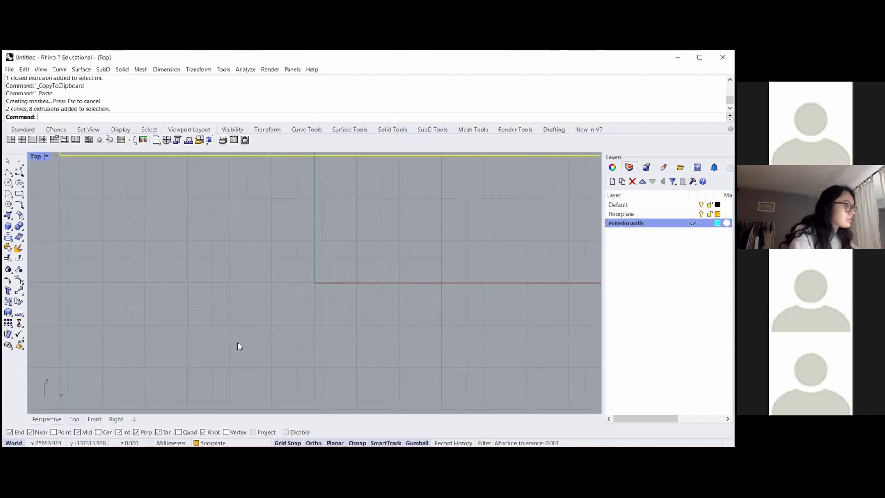
{"action": "scroll", "coordinate": [327, 288], "scroll_direction": "down", "scroll_amount": 15}
{"action": "scroll", "coordinate": [267, 339], "scroll_direction": "down", "scroll_amount": 10}
{"action": "left_click", "coordinate": [360, 310]}
{"action": "key", "text": "alt+v"}
{"action": "left_click", "coordinate": [62, 259]}
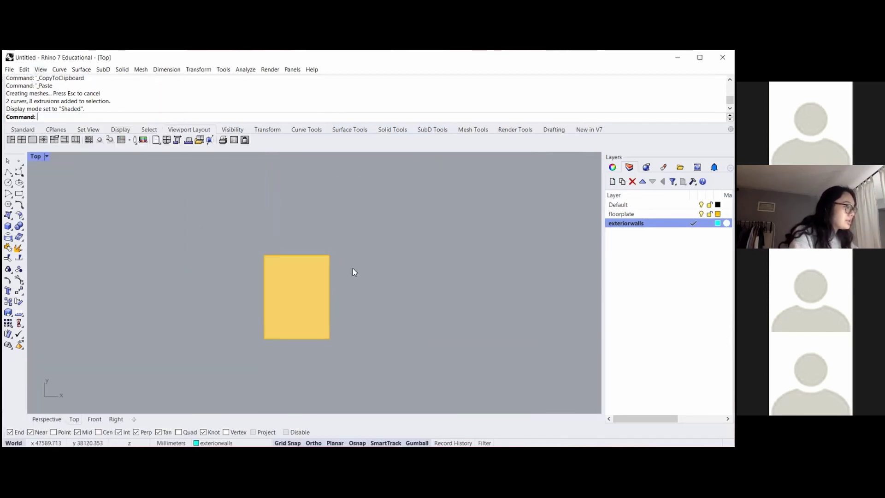
- Draw a rectangle over the floorplate outline in the Top view, from the slab's upper-left corner to its lower-right corner
{"action": "left_click", "coordinate": [19, 193]}
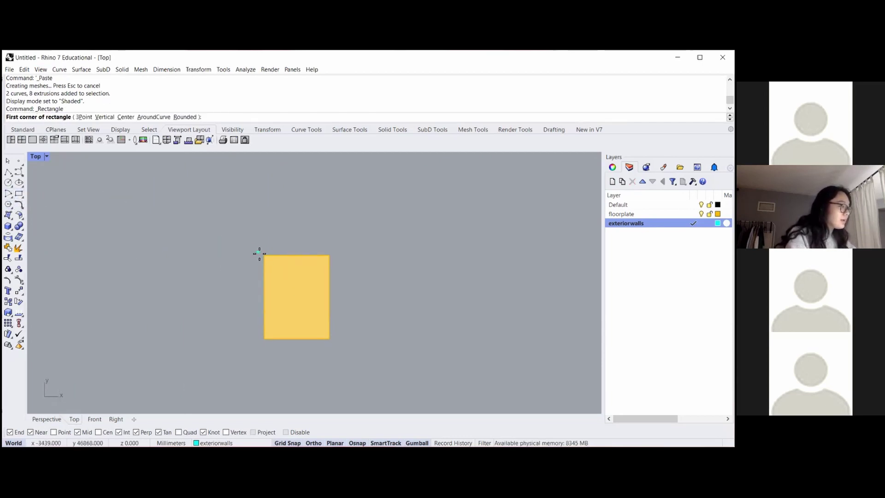
{"action": "key", "text": "Escape"}
{"action": "type", "text": "Rectangle"}
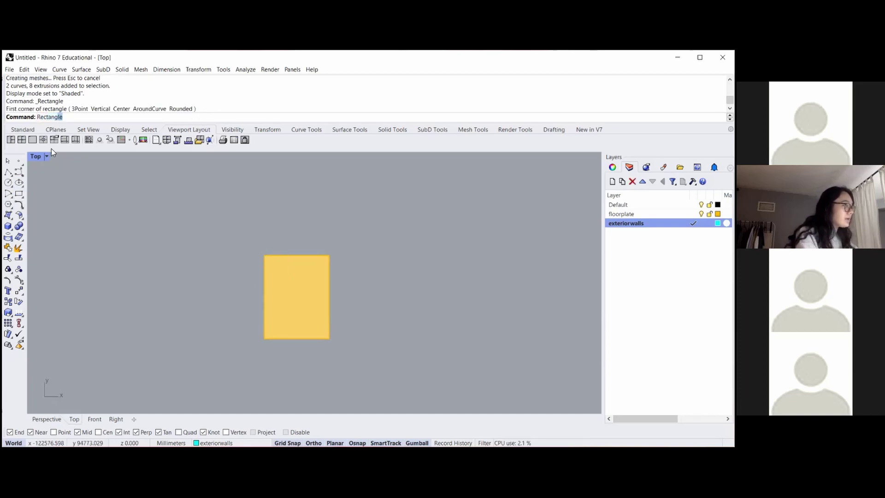
{"action": "key", "text": "Return"}
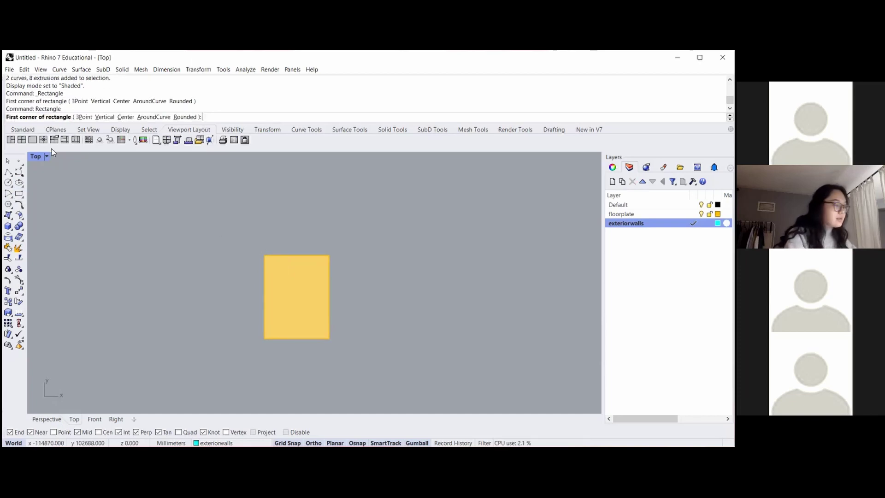
{"action": "left_click", "coordinate": [264, 254]}
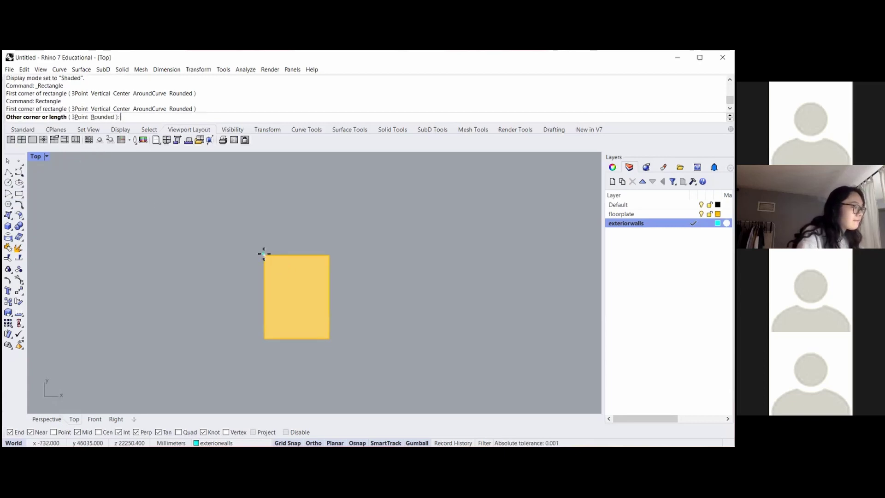
{"action": "left_click", "coordinate": [329, 339]}
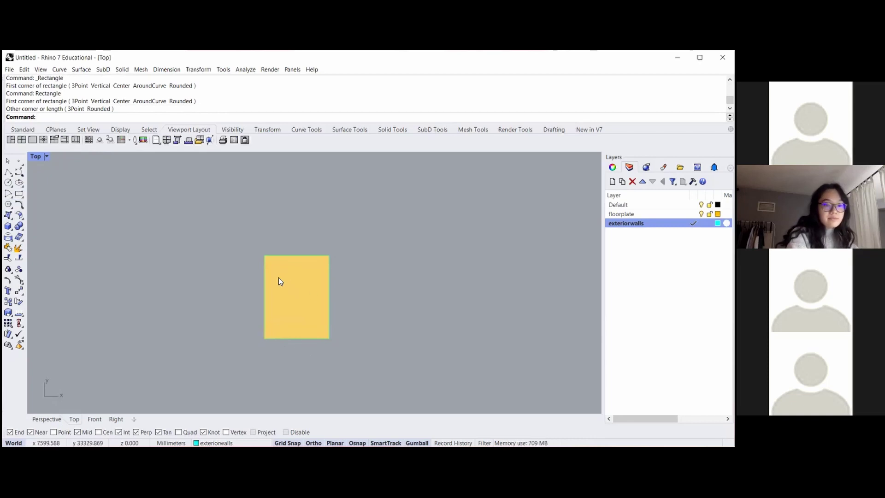
{"action": "scroll", "coordinate": [264, 266], "scroll_direction": "up", "scroll_amount": 4}
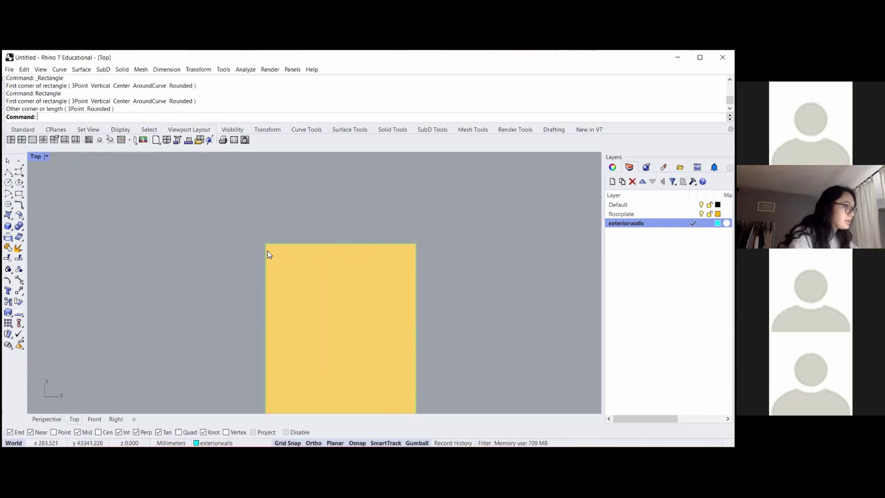
- In the Perspective view, move the wall rectangle straight down from the topmost slab's front corner to the bottom slab's lower front corner
{"action": "left_click", "coordinate": [267, 252]}
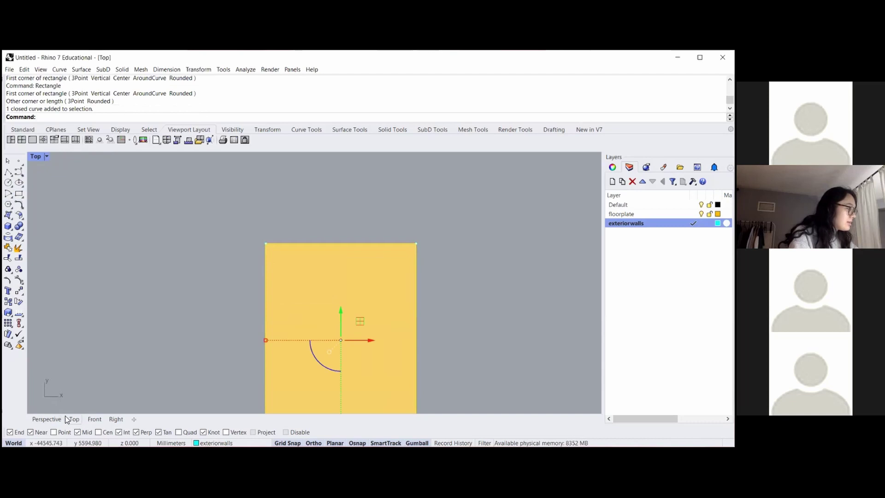
{"action": "left_click", "coordinate": [46, 419]}
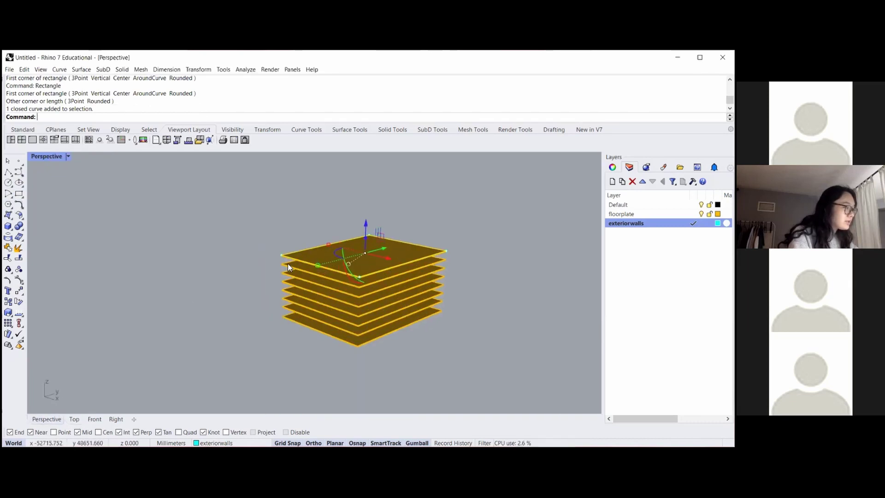
{"action": "scroll", "coordinate": [282, 252], "scroll_direction": "up", "scroll_amount": 2}
{"action": "scroll", "coordinate": [299, 276], "scroll_direction": "down", "scroll_amount": 1}
{"action": "type", "text": "move"}
{"action": "key", "text": "Return"}
{"action": "scroll", "coordinate": [369, 307], "scroll_direction": "up", "scroll_amount": 2}
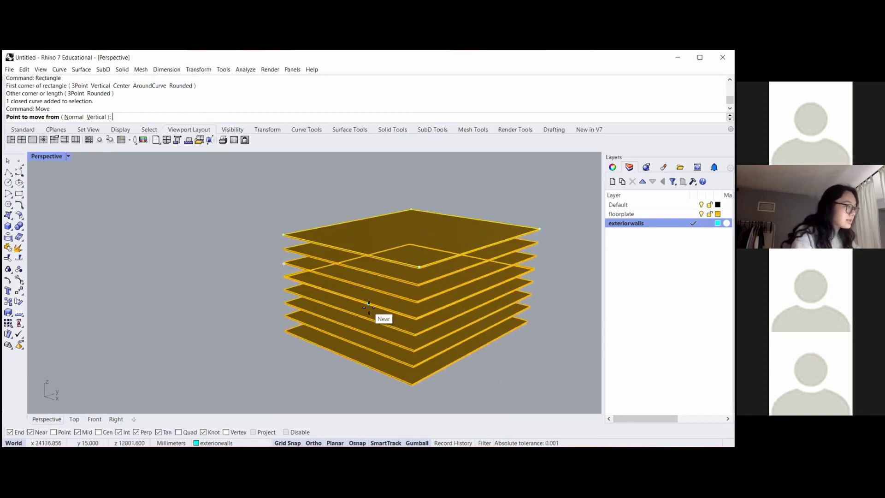
{"action": "scroll", "coordinate": [175, 216], "scroll_direction": "down", "scroll_amount": 2}
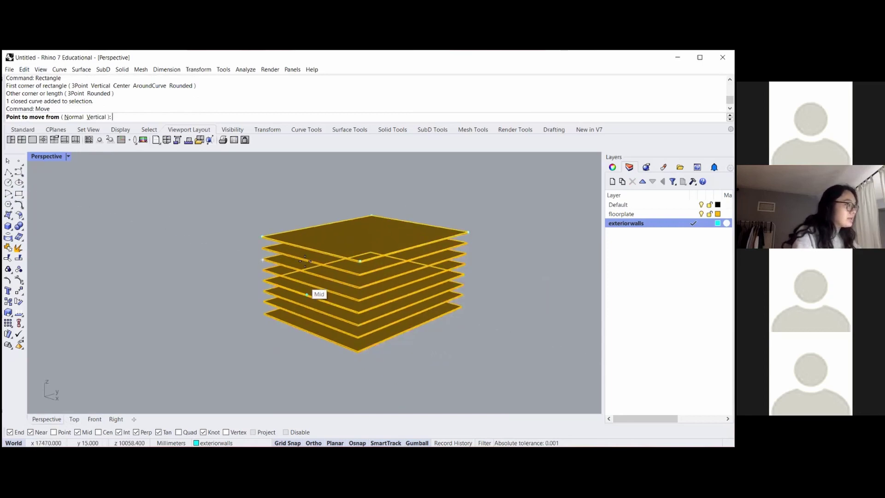
{"action": "scroll", "coordinate": [367, 267], "scroll_direction": "up", "scroll_amount": 1}
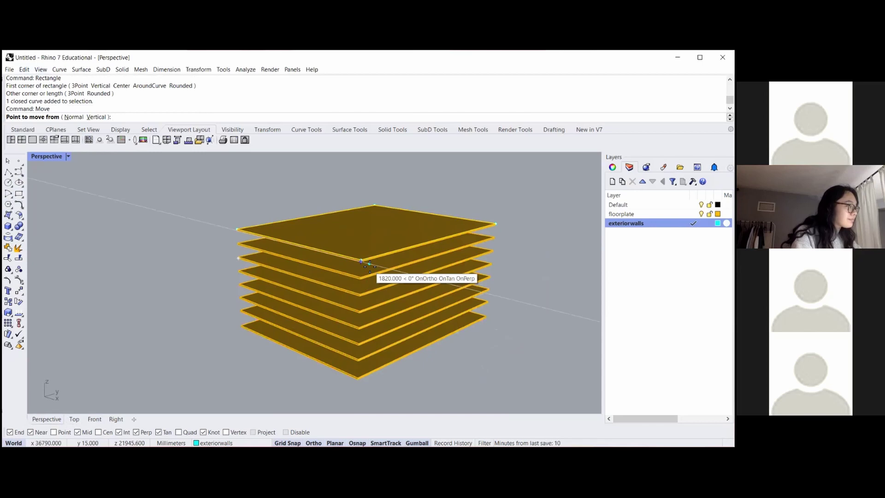
{"action": "scroll", "coordinate": [370, 265], "scroll_direction": "up", "scroll_amount": 3}
{"action": "left_click", "coordinate": [347, 248]}
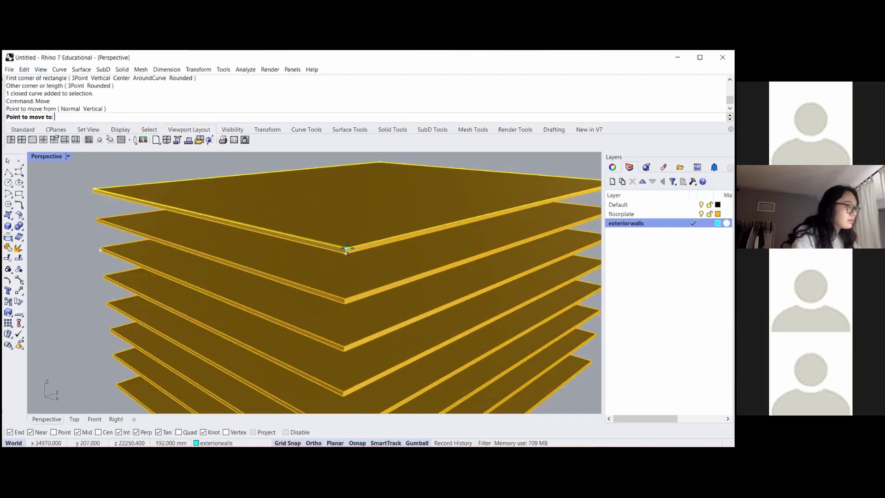
{"action": "scroll", "coordinate": [347, 248], "scroll_direction": "down", "scroll_amount": 3}
{"action": "scroll", "coordinate": [339, 231], "scroll_direction": "up", "scroll_amount": 4}
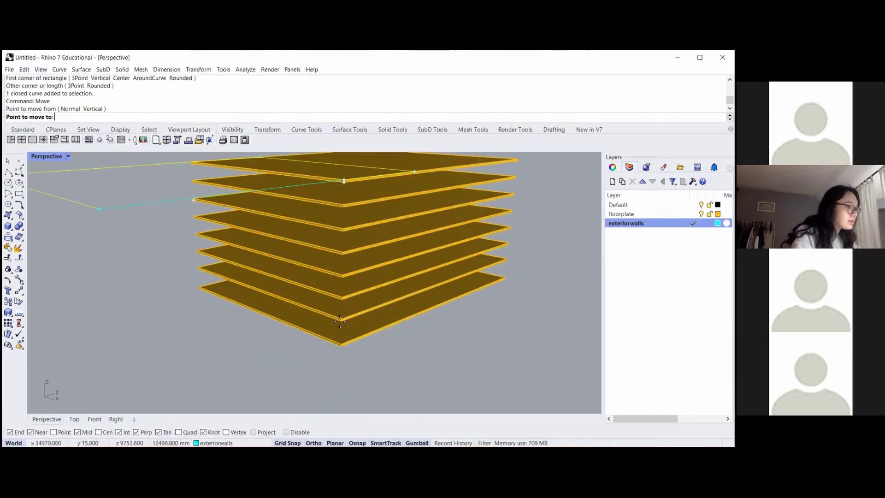
{"action": "left_click", "coordinate": [343, 403]}
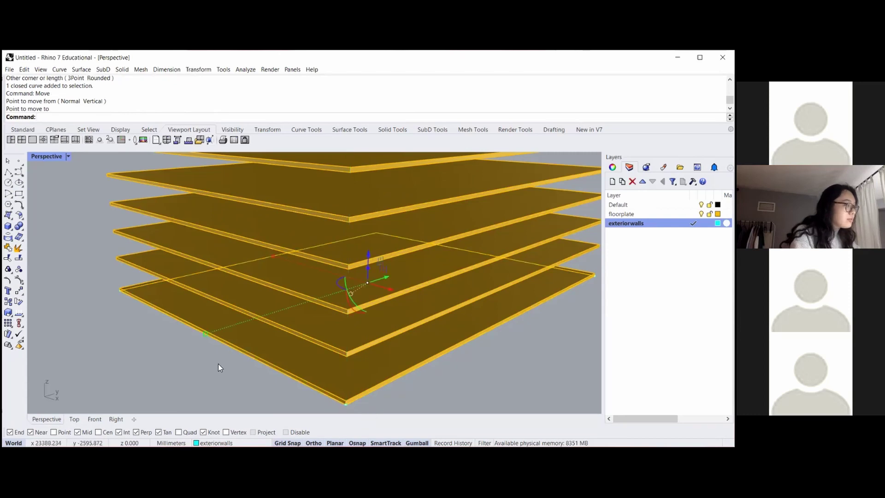
{"action": "scroll", "coordinate": [218, 364], "scroll_direction": "down", "scroll_amount": 4}
{"action": "left_click", "coordinate": [178, 357]}
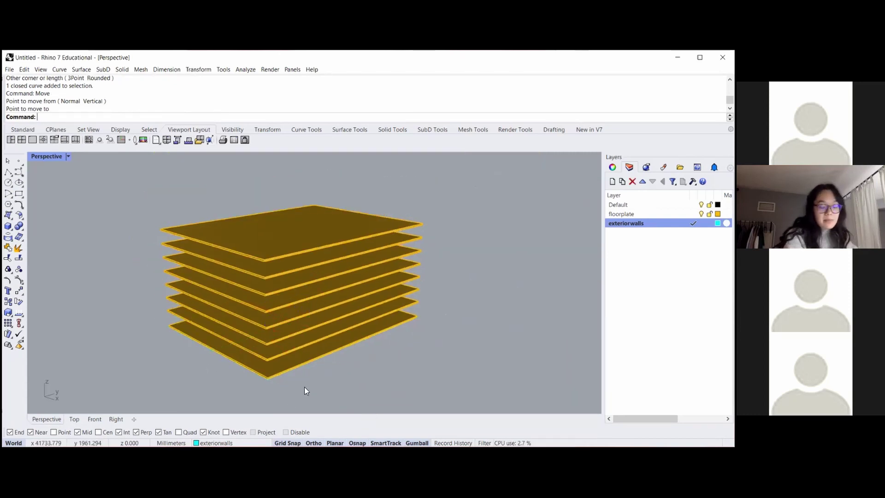
- Offset the cyan exteriorwalls curve at the base of the lowest slab outward by 1 foot
{"action": "left_click", "coordinate": [299, 366]}
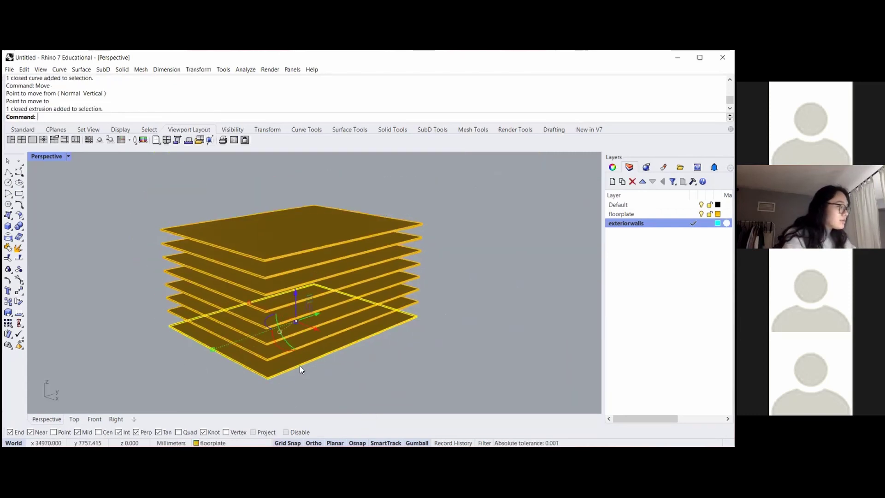
{"action": "scroll", "coordinate": [280, 364], "scroll_direction": "up", "scroll_amount": 5}
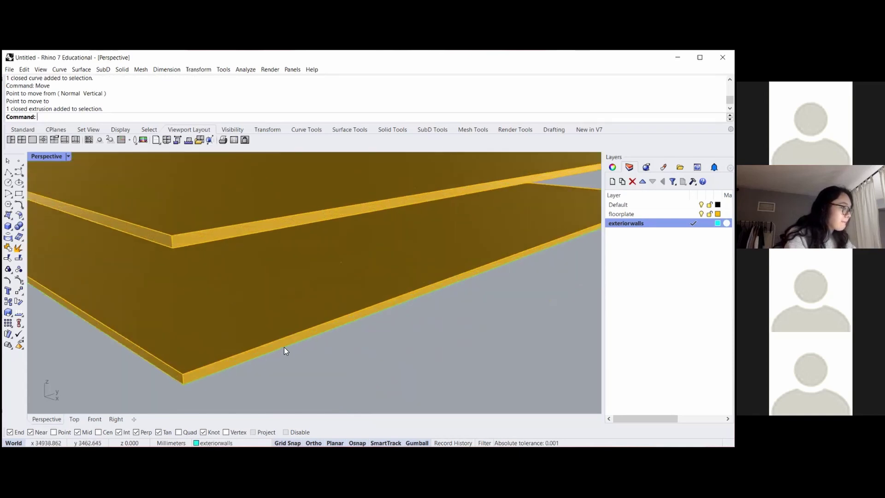
{"action": "left_click", "coordinate": [285, 347]}
{"action": "left_click", "coordinate": [311, 387]}
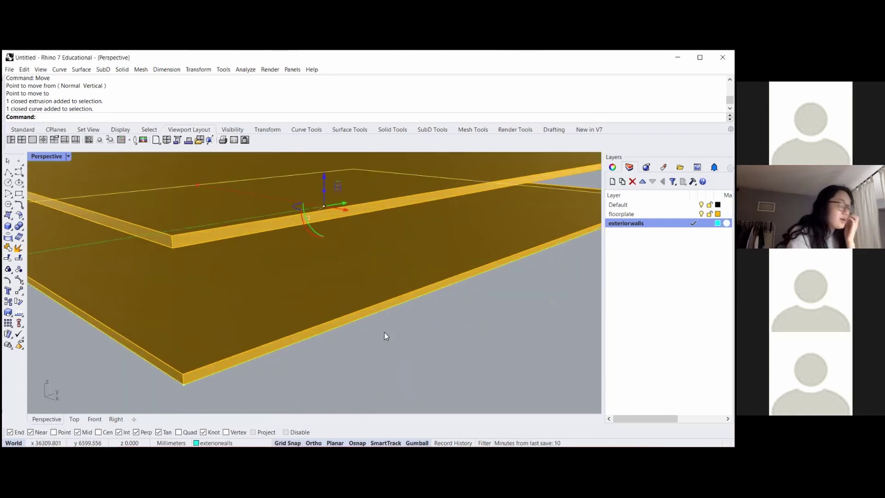
{"action": "left_click", "coordinate": [304, 342]}
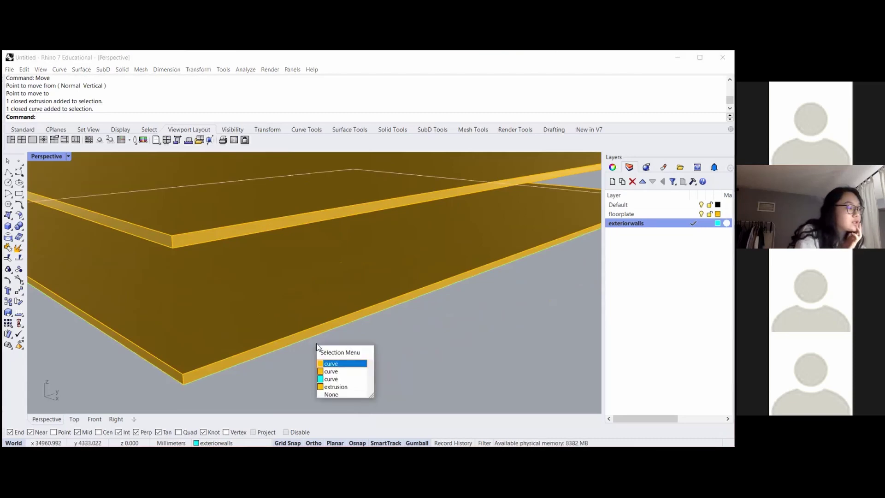
{"action": "left_click", "coordinate": [342, 381]}
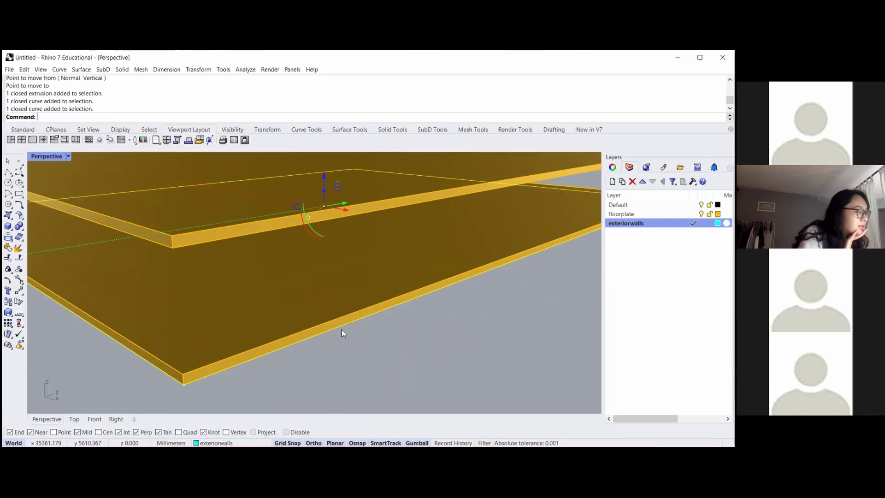
{"action": "scroll", "coordinate": [342, 328], "scroll_direction": "down", "scroll_amount": 6}
{"action": "scroll", "coordinate": [340, 272], "scroll_direction": "up", "scroll_amount": 2}
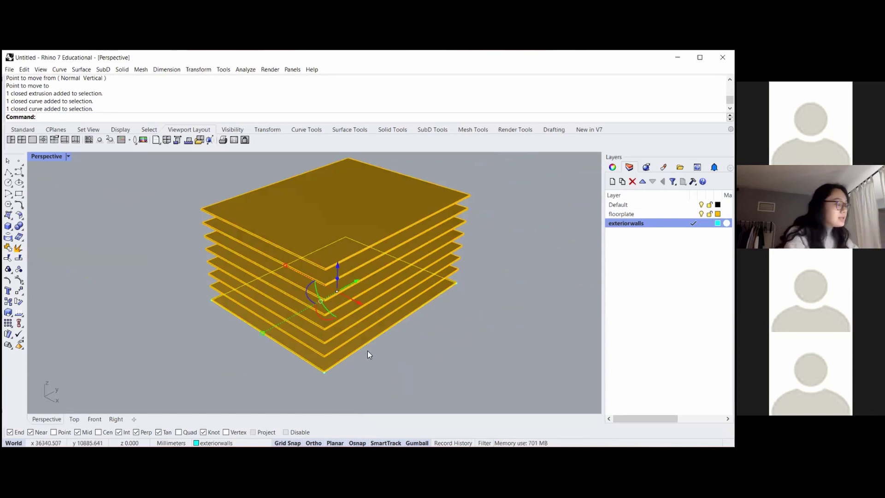
{"action": "type", "text": "Offset"}
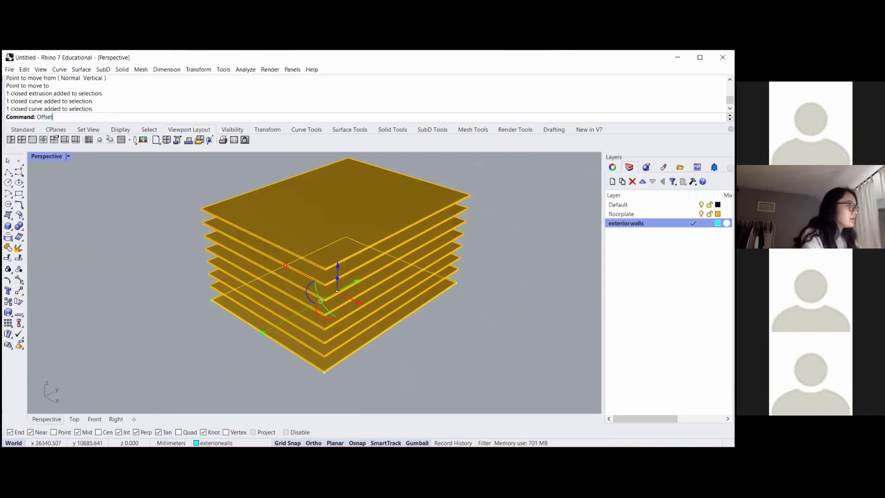
{"action": "key", "text": "Return"}
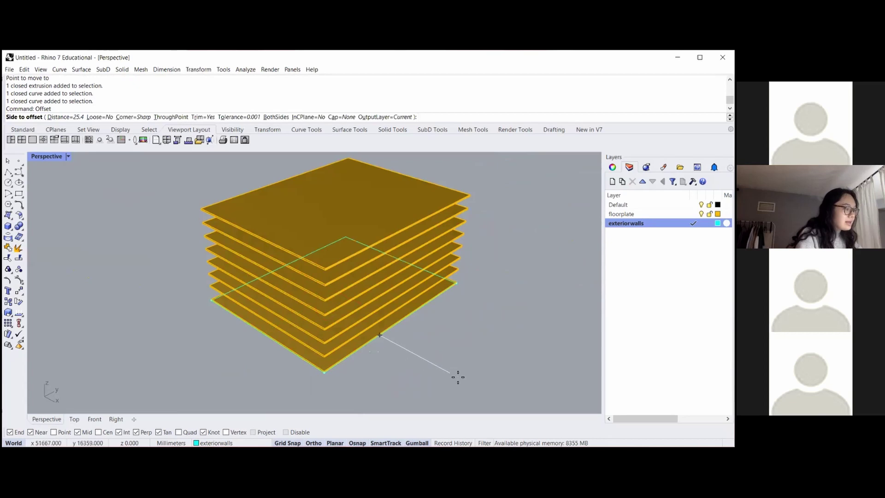
{"action": "scroll", "coordinate": [364, 320], "scroll_direction": "up", "scroll_amount": 5}
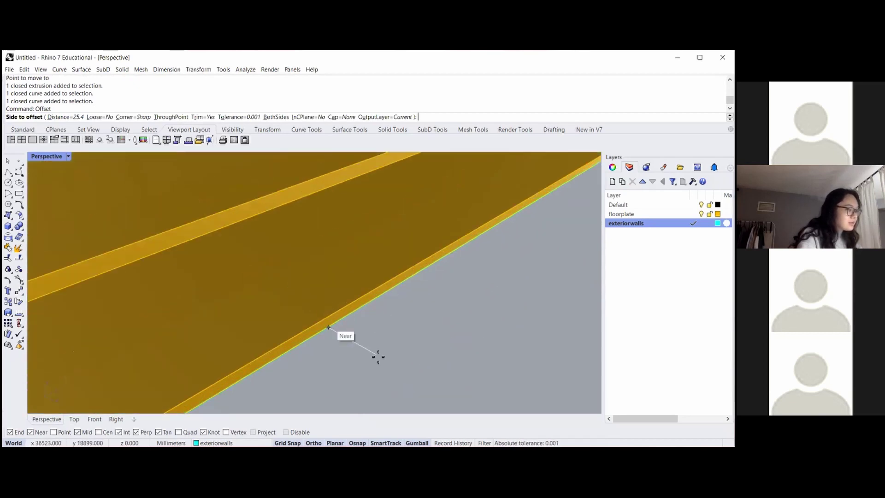
{"action": "scroll", "coordinate": [387, 343], "scroll_direction": "down", "scroll_amount": 6}
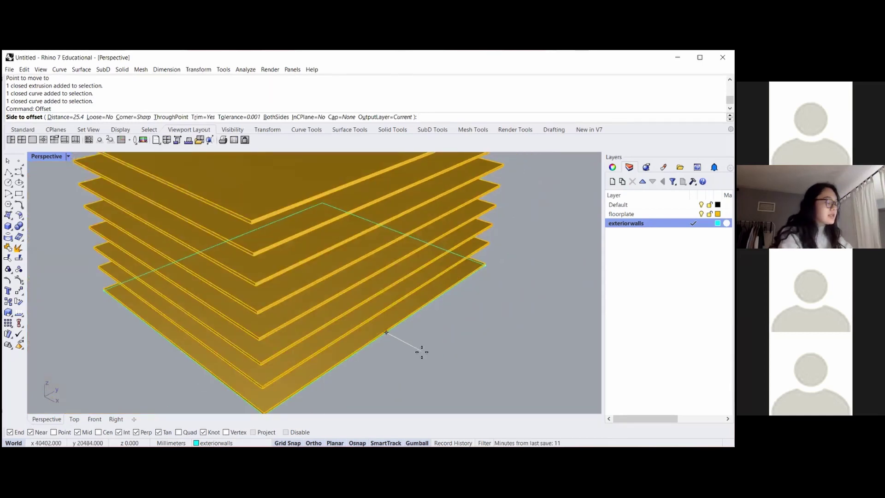
{"action": "type", "text": "foot"}
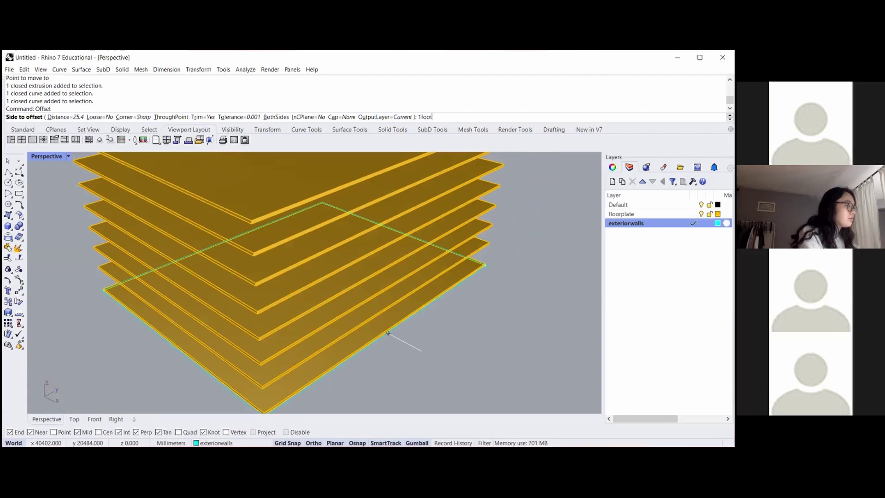
{"action": "key", "text": "Return"}
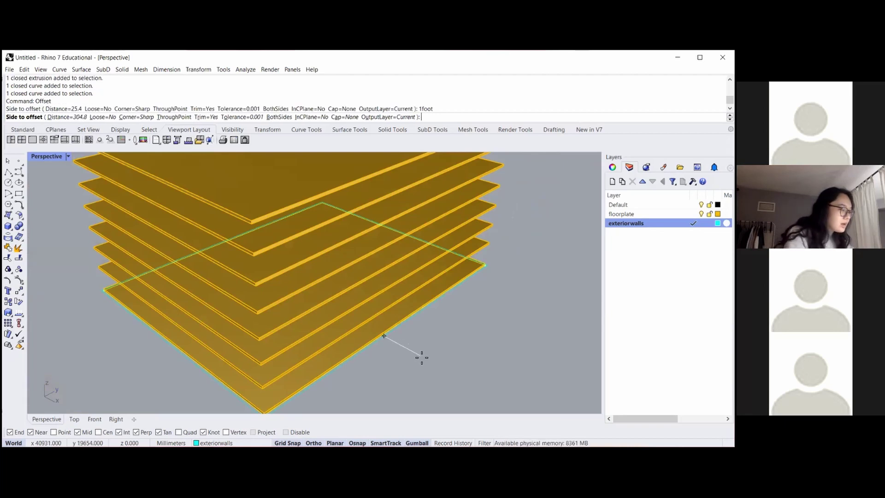
{"action": "left_click", "coordinate": [421, 357]}
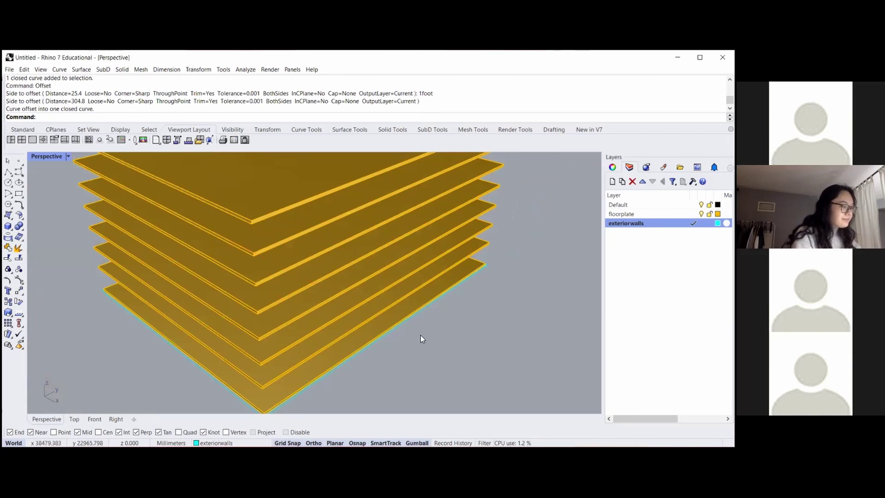
- Extrude the base wall curve and its outer offset together 82 feet upward as a solid, and clear the selection
{"action": "scroll", "coordinate": [420, 336], "scroll_direction": "down", "scroll_amount": 4}
{"action": "scroll", "coordinate": [462, 288], "scroll_direction": "up", "scroll_amount": 6}
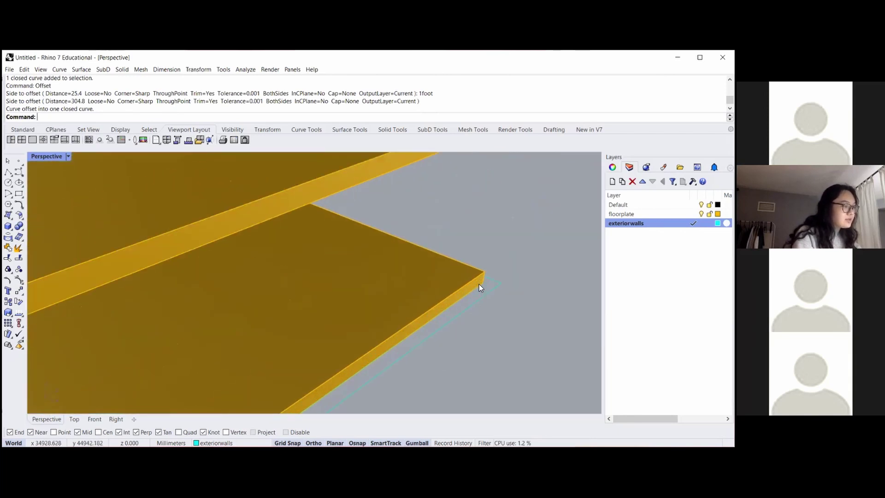
{"action": "left_click", "coordinate": [480, 284]}
{"action": "left_click", "coordinate": [504, 324]}
{"action": "scroll", "coordinate": [488, 307], "scroll_direction": "down", "scroll_amount": 4}
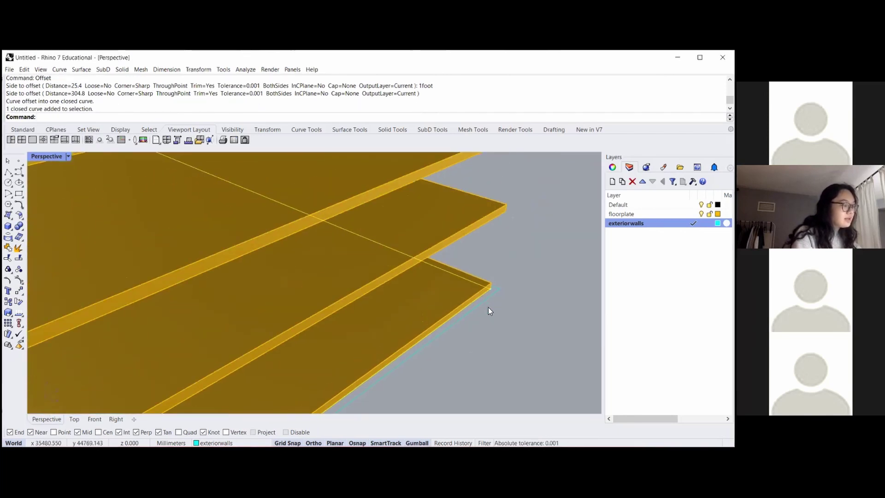
{"action": "left_click", "coordinate": [496, 291]}
{"action": "scroll", "coordinate": [494, 290], "scroll_direction": "down", "scroll_amount": 4}
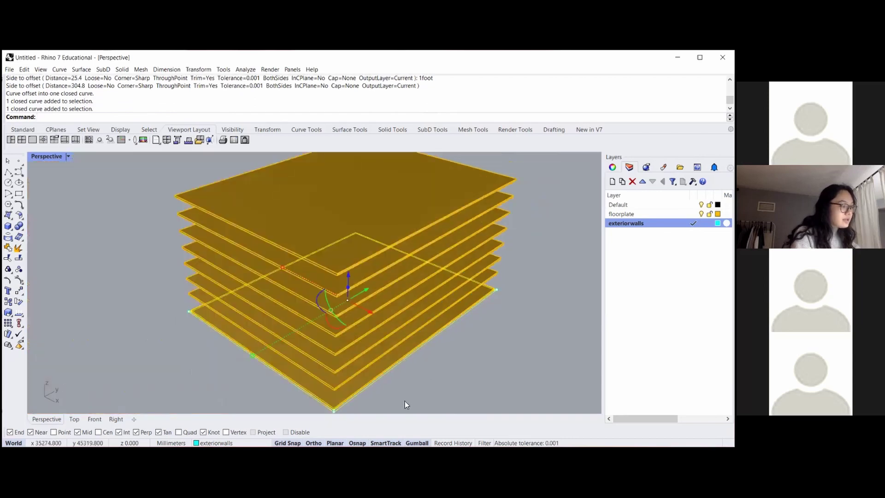
{"action": "scroll", "coordinate": [398, 364], "scroll_direction": "up", "scroll_amount": 6}
{"action": "scroll", "coordinate": [387, 373], "scroll_direction": "down", "scroll_amount": 6}
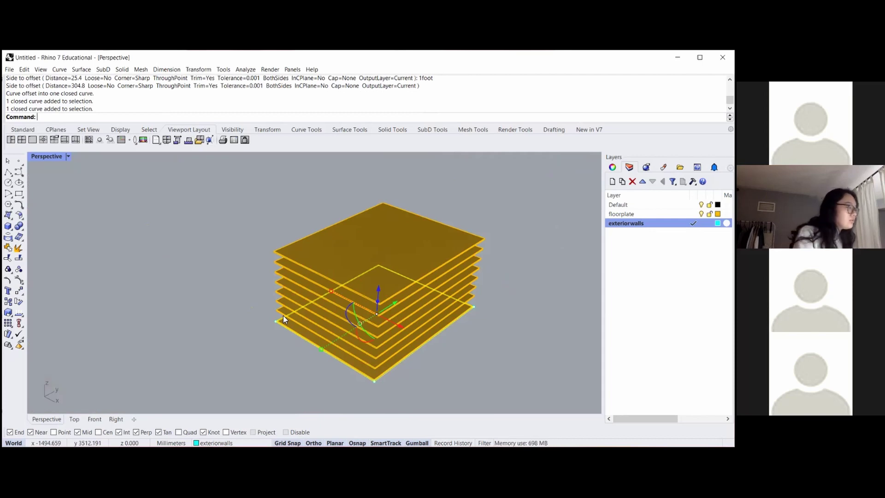
{"action": "type", "text": "E"}
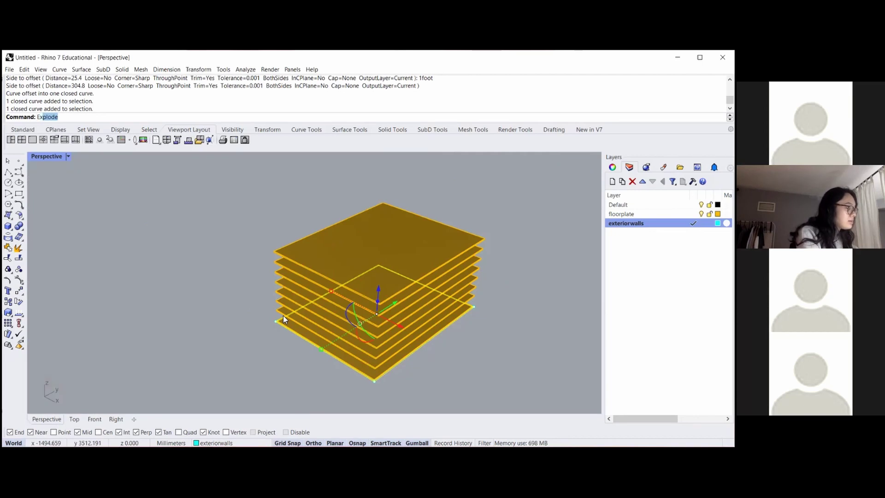
{"action": "type", "text": "x"}
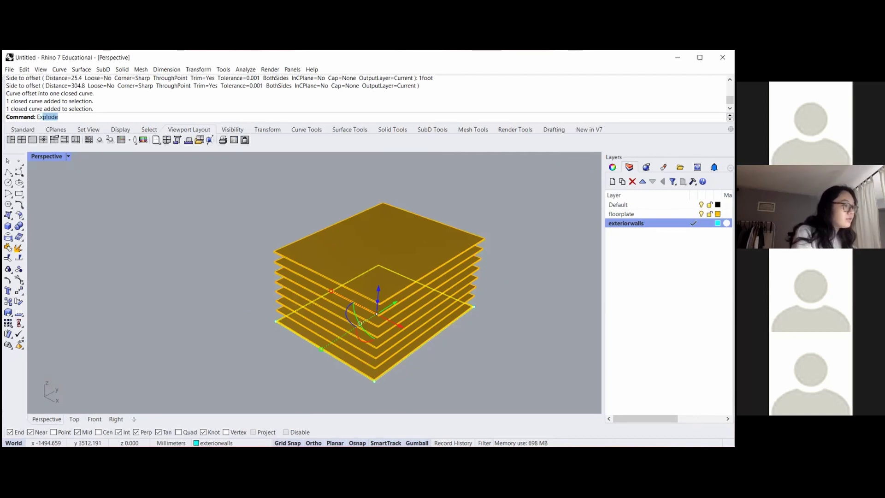
{"action": "type", "text": "trudeCrv"}
{"action": "key", "text": "Return"}
{"action": "scroll", "coordinate": [282, 316], "scroll_direction": "down", "scroll_amount": 6}
{"action": "type", "text": "82feet"}
{"action": "key", "text": "Return"}
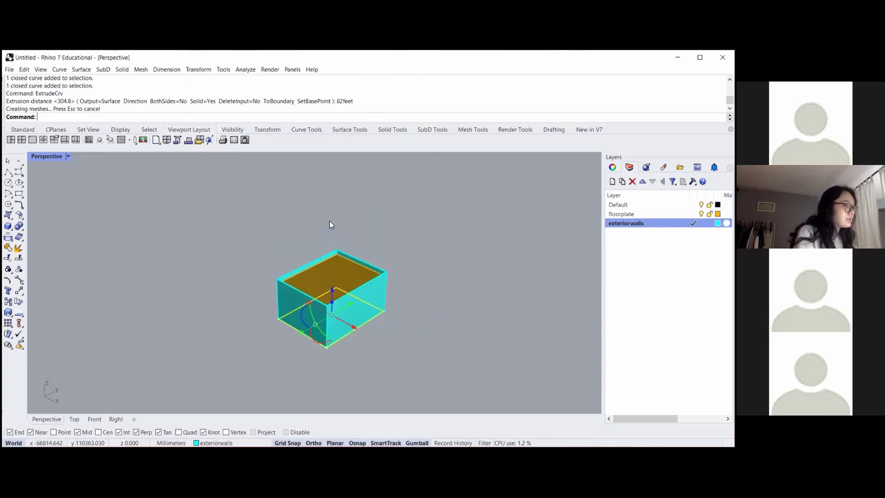
{"action": "key", "text": "Escape"}
- Inspect the extruded exterior walls around the top slab, checking their thickness at the corner and the height above the slab
{"action": "right_click_drag", "start_coordinate": [389, 286], "coordinate": [393, 248]}
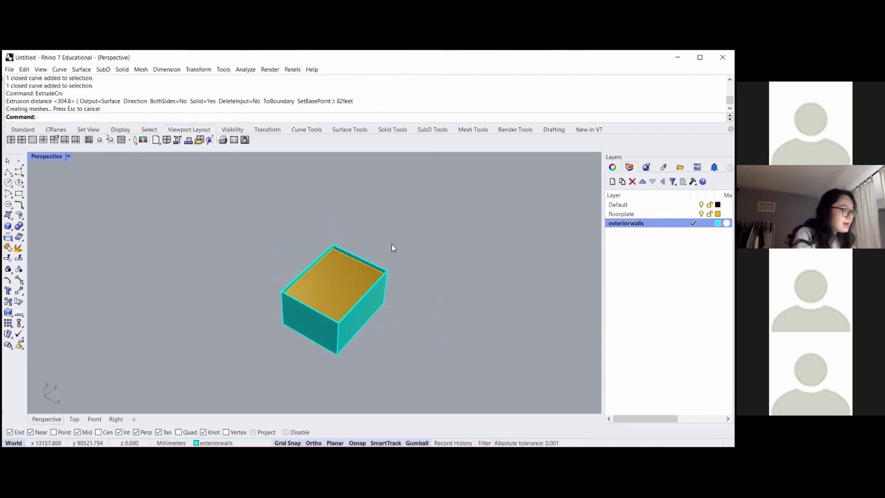
{"action": "scroll", "coordinate": [393, 248], "scroll_direction": "up", "scroll_amount": 10}
{"action": "left_click", "coordinate": [426, 276]}
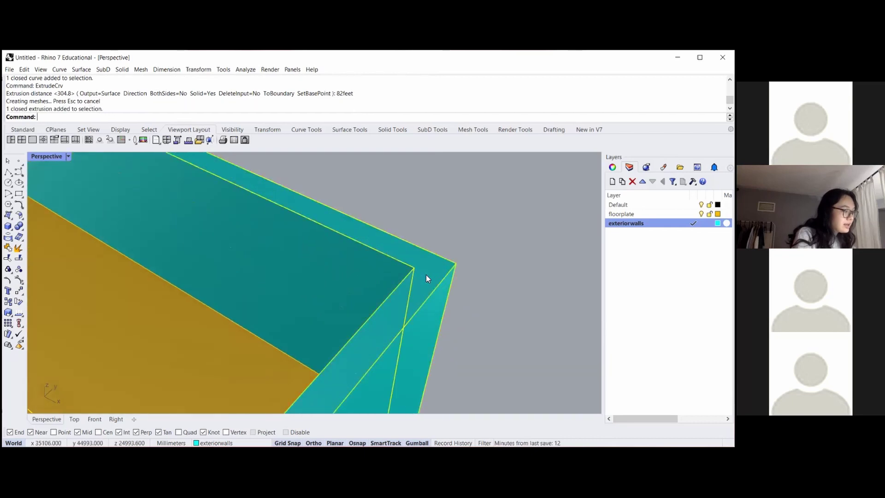
{"action": "left_click", "coordinate": [451, 235]}
{"action": "scroll", "coordinate": [420, 276], "scroll_direction": "down", "scroll_amount": 5}
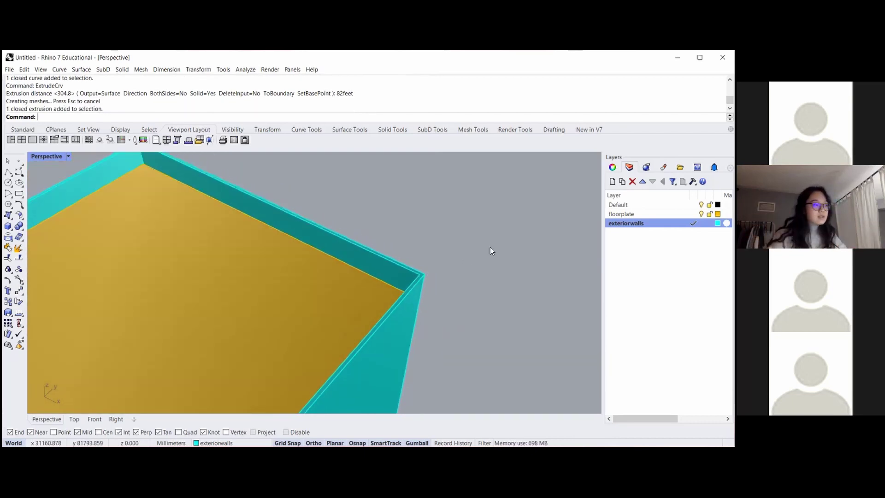
{"action": "scroll", "coordinate": [483, 251], "scroll_direction": "down", "scroll_amount": 5}
{"action": "left_click", "coordinate": [426, 290]}
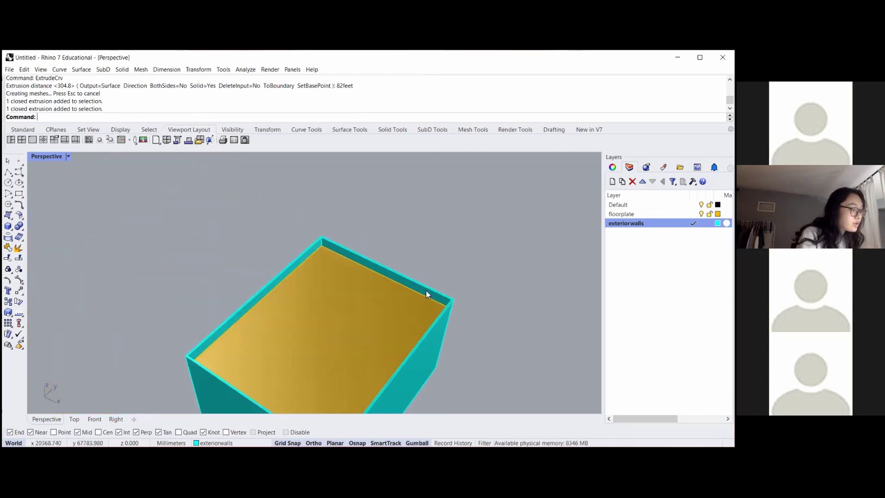
{"action": "left_click", "coordinate": [437, 259]}
{"action": "right_click_drag", "start_coordinate": [437, 259], "coordinate": [309, 302]}
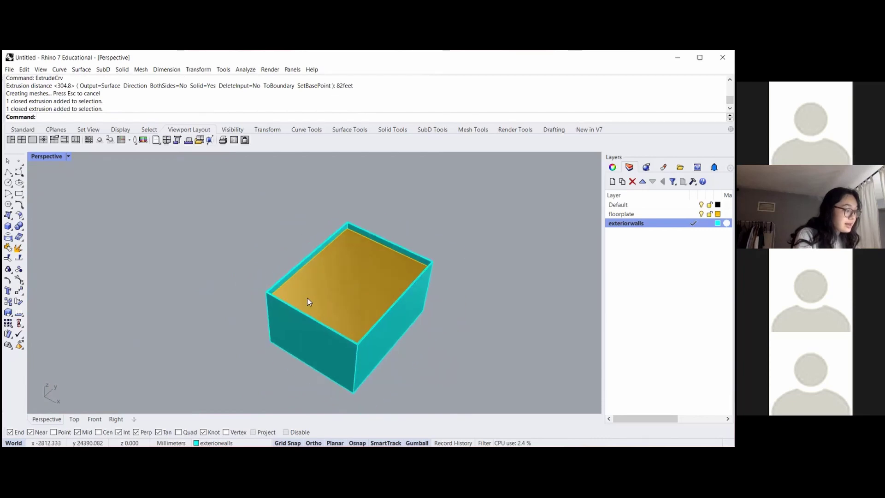
- Draw a rectangle around the top of the exterior walls, between two diagonally opposite outer corners
{"action": "left_click", "coordinate": [19, 193]}
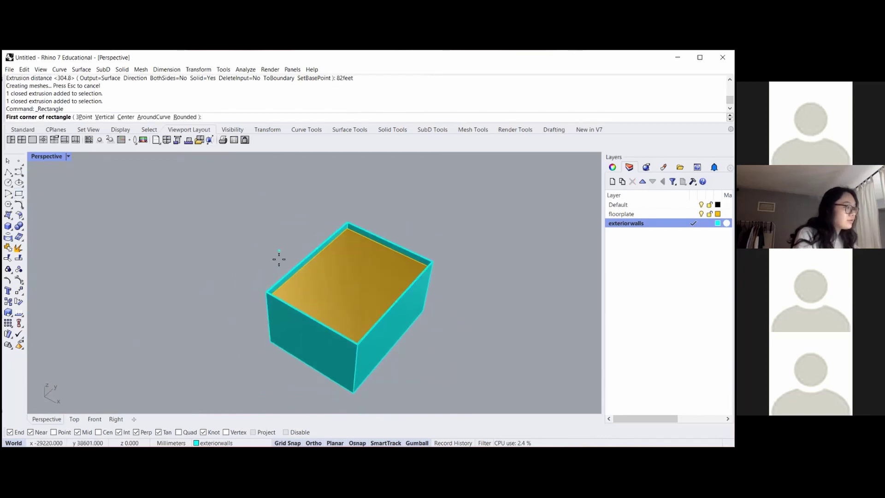
{"action": "scroll", "coordinate": [270, 290], "scroll_direction": "up", "scroll_amount": 5}
{"action": "left_click", "coordinate": [269, 288]}
{"action": "scroll", "coordinate": [272, 289], "scroll_direction": "down", "scroll_amount": 5}
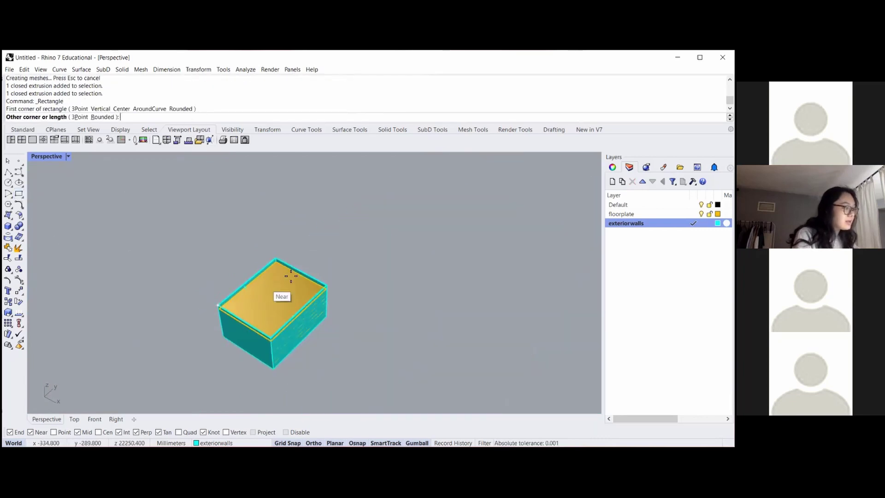
{"action": "scroll", "coordinate": [322, 287], "scroll_direction": "up", "scroll_amount": 4}
{"action": "left_click", "coordinate": [353, 306]}
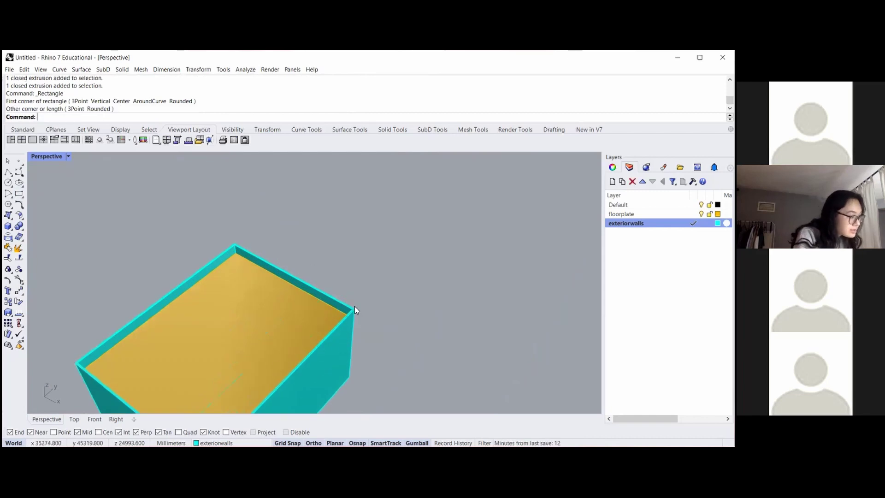
{"action": "scroll", "coordinate": [369, 290], "scroll_direction": "down", "scroll_amount": 4}
{"action": "scroll", "coordinate": [219, 362], "scroll_direction": "up", "scroll_amount": 3}
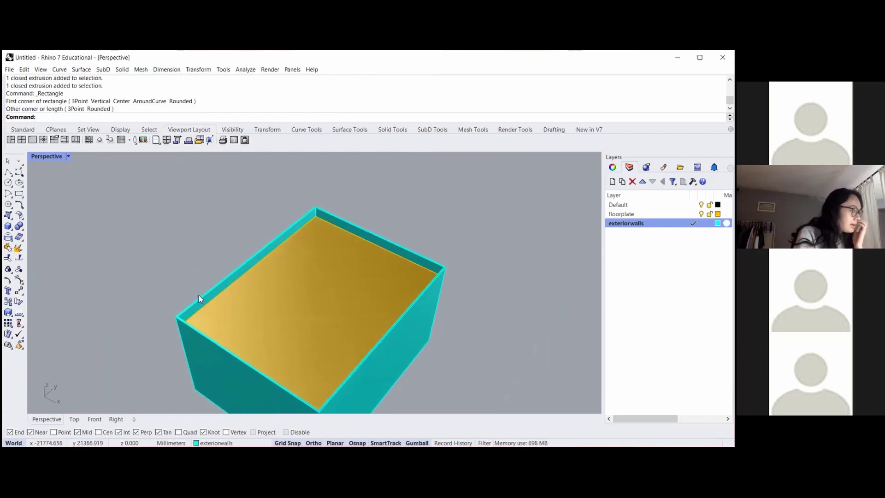
- Extrude the rectangle on top of the exterior walls 1 foot upward as a solid roof slab
{"action": "left_click", "coordinate": [199, 295]}
{"action": "left_click", "coordinate": [224, 319]}
{"action": "type", "text": "ExtrudeCrv"}
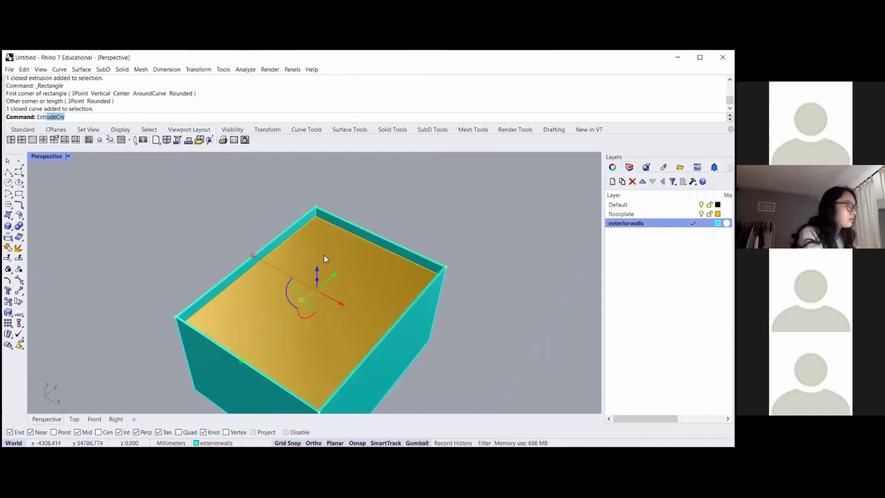
{"action": "key", "text": "Return"}
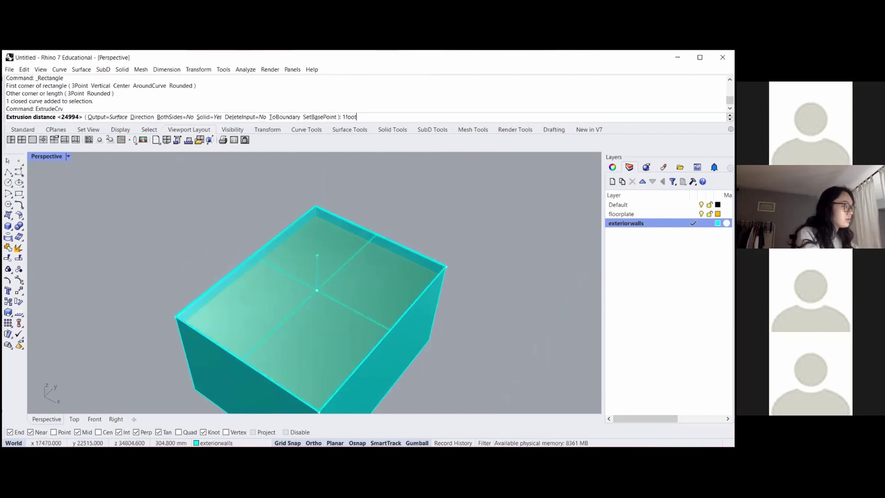
{"action": "type", "text": "1foot"}
{"action": "key", "text": "Return"}
{"action": "scroll", "coordinate": [416, 284], "scroll_direction": "down", "scroll_amount": 5}
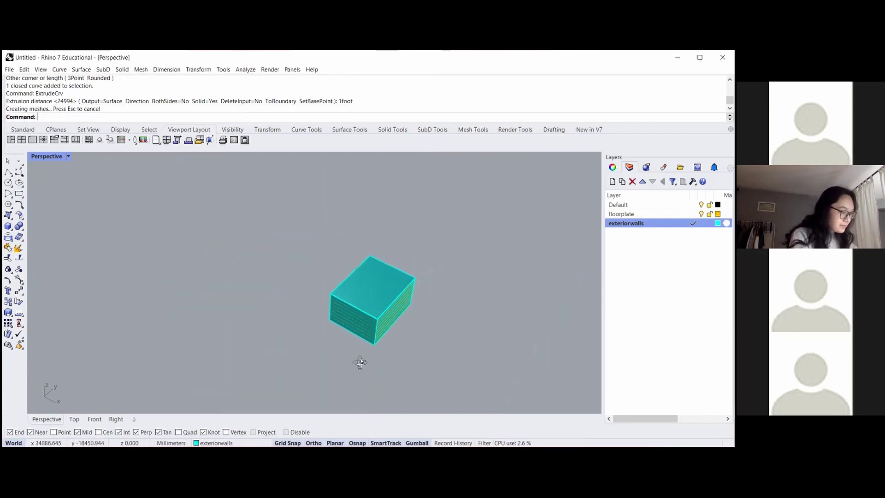
{"action": "right_click_drag", "start_coordinate": [360, 361], "coordinate": [347, 331]}
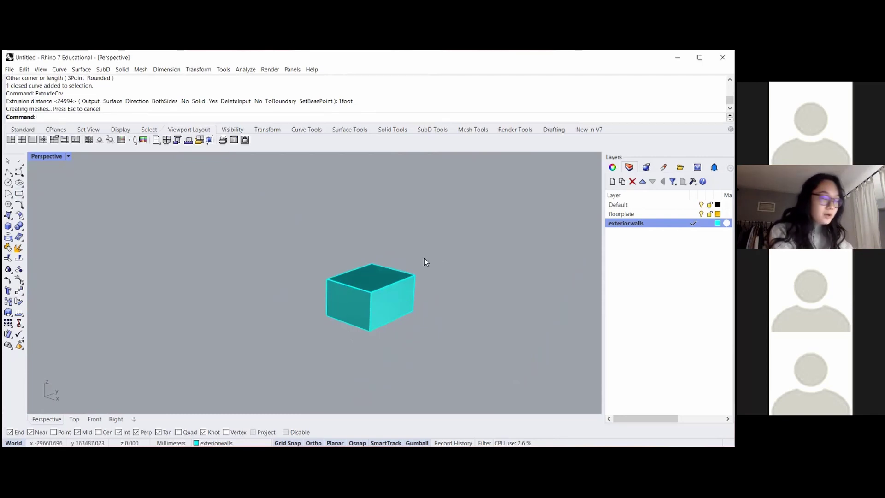
{"action": "right_click_drag", "start_coordinate": [415, 255], "coordinate": [395, 282]}
{"action": "scroll", "coordinate": [395, 282], "scroll_direction": "up", "scroll_amount": 5}
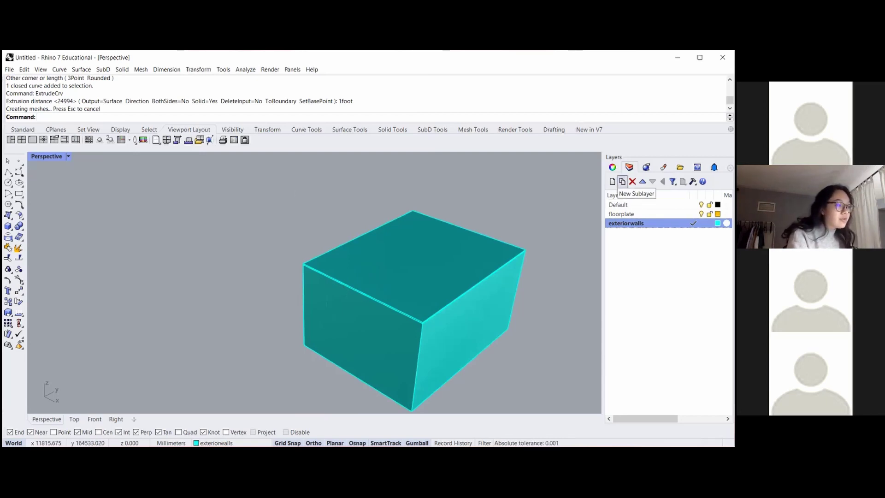
- Create a layer named mechanicalunit, colour it pinkish red and make it the current layer
{"action": "left_click", "coordinate": [612, 181]}
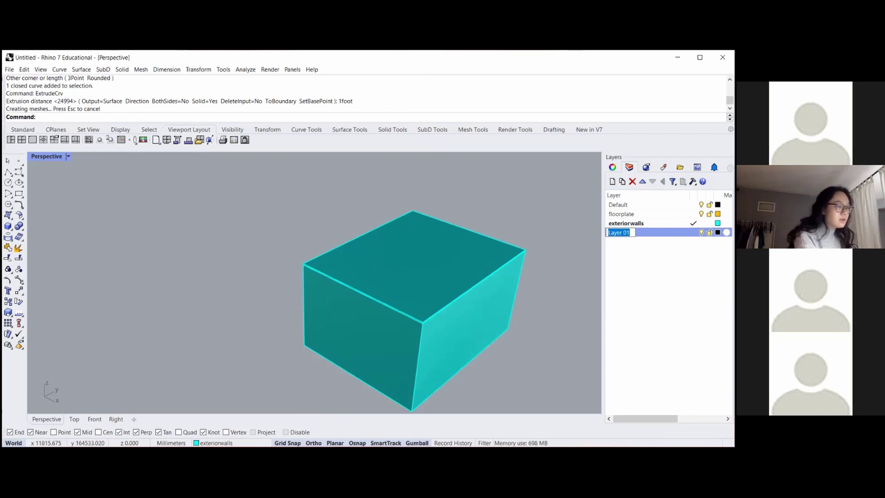
{"action": "type", "text": "me"}
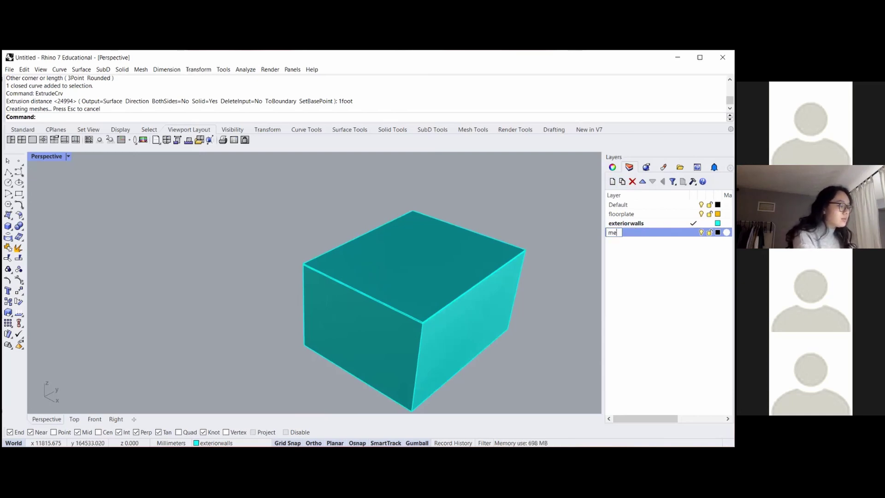
{"action": "type", "text": "chanicalunit"}
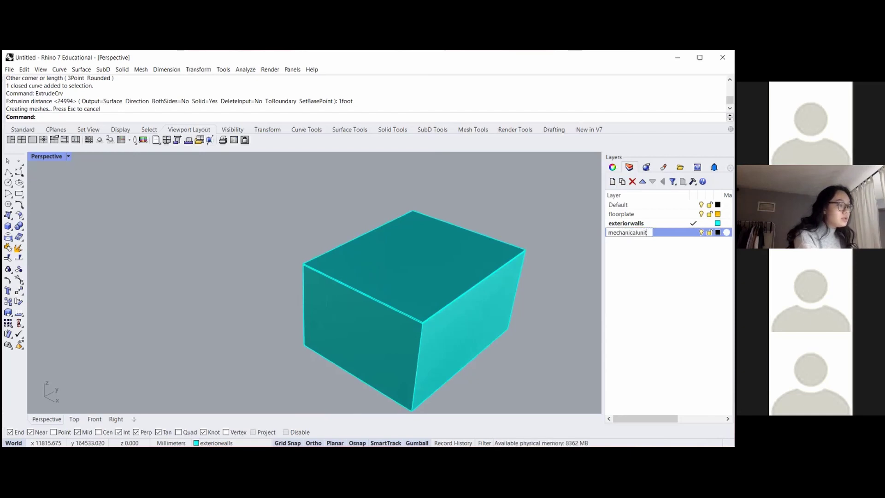
{"action": "key", "text": "Return"}
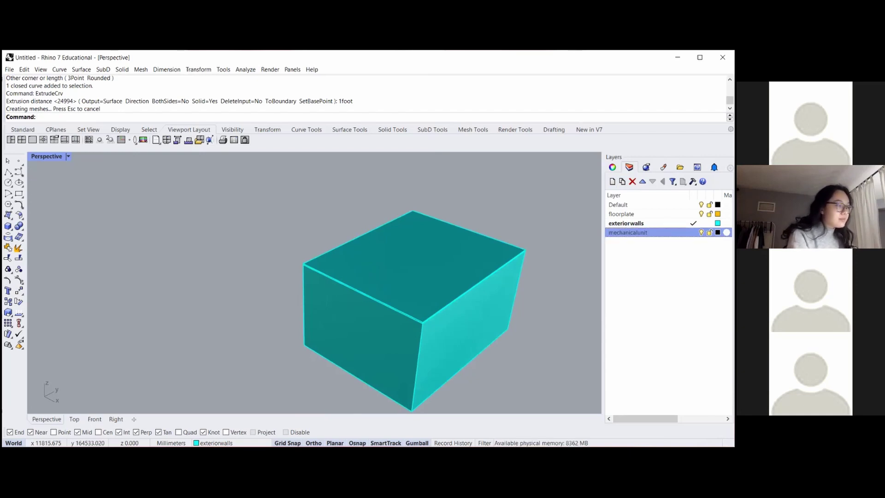
{"action": "left_click", "coordinate": [718, 233]}
{"action": "left_click", "coordinate": [480, 360]}
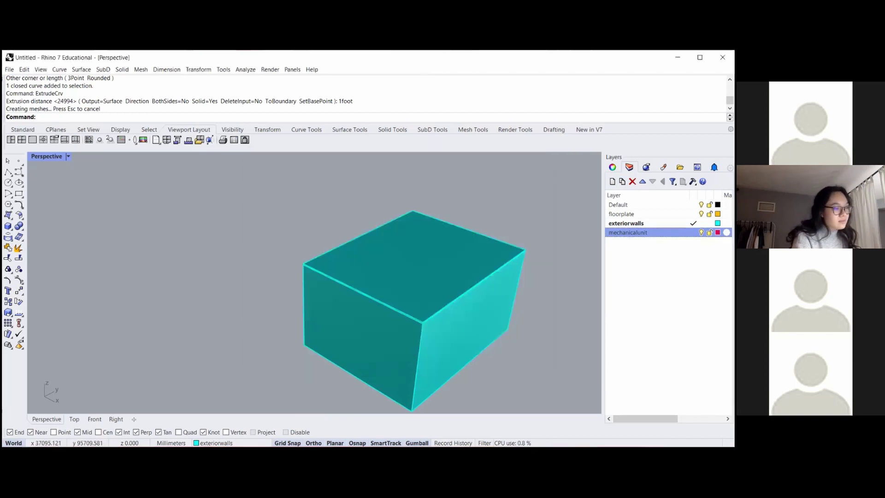
- Draw a rectangle on the mechanicalunit layer over the roof slab's top face, between diagonally opposite outer corners
{"action": "scroll", "coordinate": [412, 323], "scroll_direction": "up", "scroll_amount": 5}
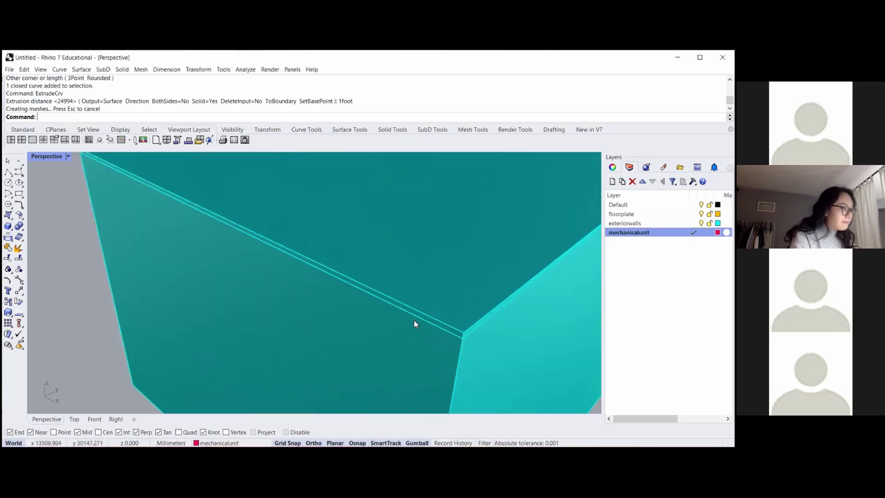
{"action": "scroll", "coordinate": [332, 320], "scroll_direction": "down", "scroll_amount": 5}
{"action": "left_click", "coordinate": [327, 331]}
{"action": "left_click", "coordinate": [214, 287]}
{"action": "left_click", "coordinate": [19, 194]}
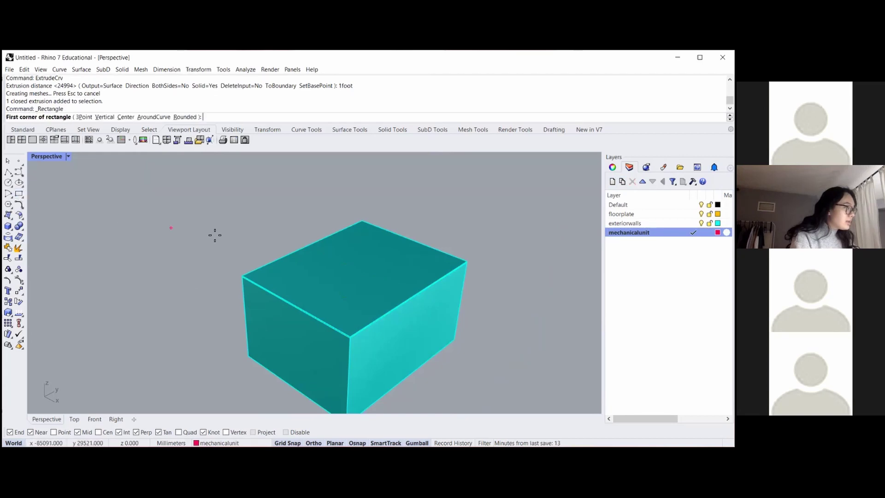
{"action": "left_click", "coordinate": [243, 276]}
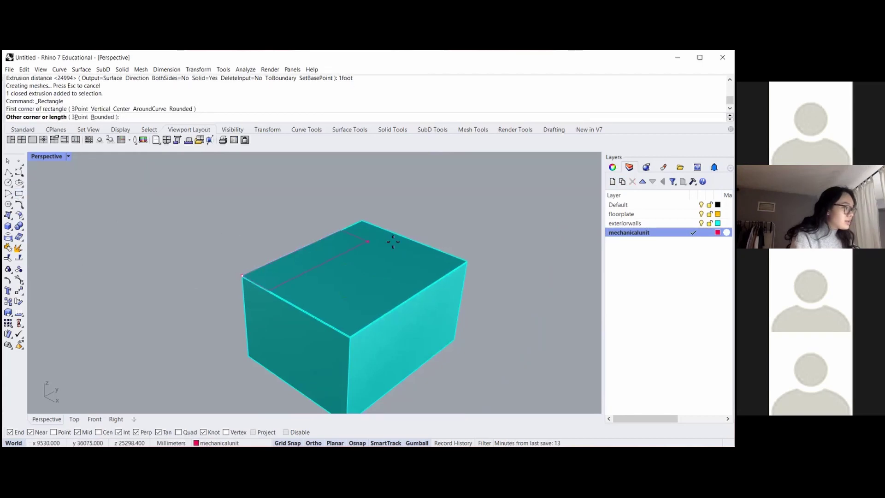
{"action": "scroll", "coordinate": [468, 262], "scroll_direction": "up", "scroll_amount": 4}
{"action": "left_click", "coordinate": [468, 262]}
{"action": "left_click", "coordinate": [469, 262]}
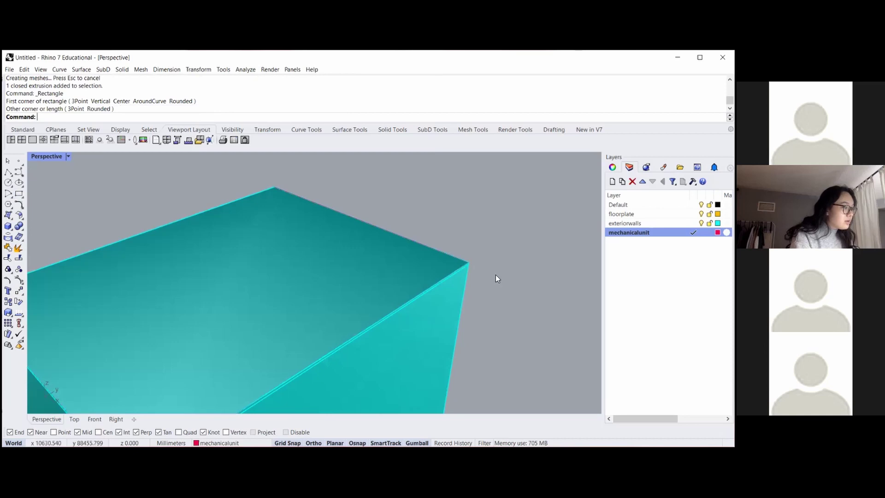
- Offset the rectangle on the roof slab's top face inward by 12 feet
{"action": "key", "text": "Return"}
{"action": "type", "text": "Off"}
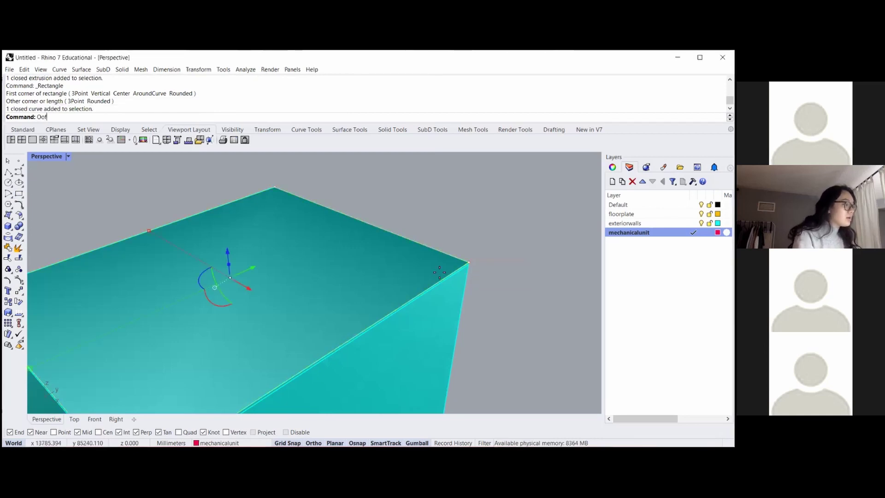
{"action": "key", "text": "Return"}
{"action": "scroll", "coordinate": [340, 283], "scroll_direction": "down", "scroll_amount": 3}
{"action": "type", "text": "4feet"}
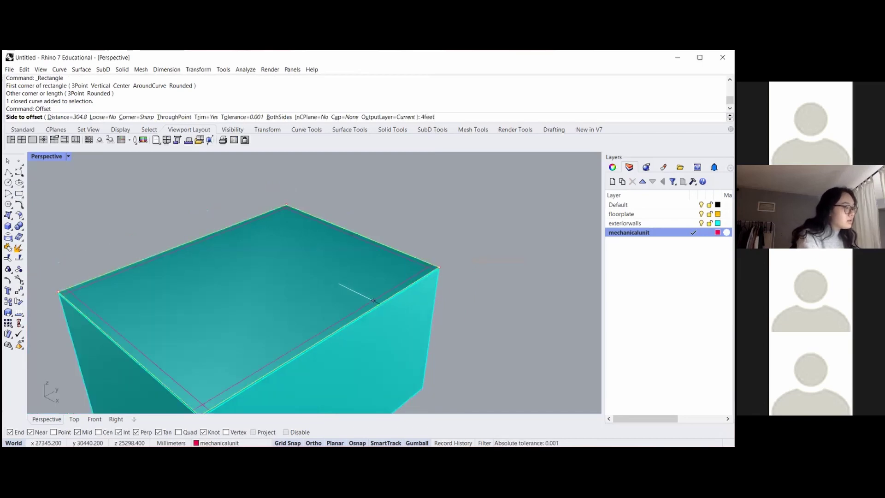
{"action": "key", "text": "BackSpace"}
{"action": "key", "text": "BackSpace"}
{"action": "key", "text": "BackSpace"}
{"action": "key", "text": "BackSpace"}
{"action": "type", "text": "10feet"}
{"action": "key", "text": "Return"}
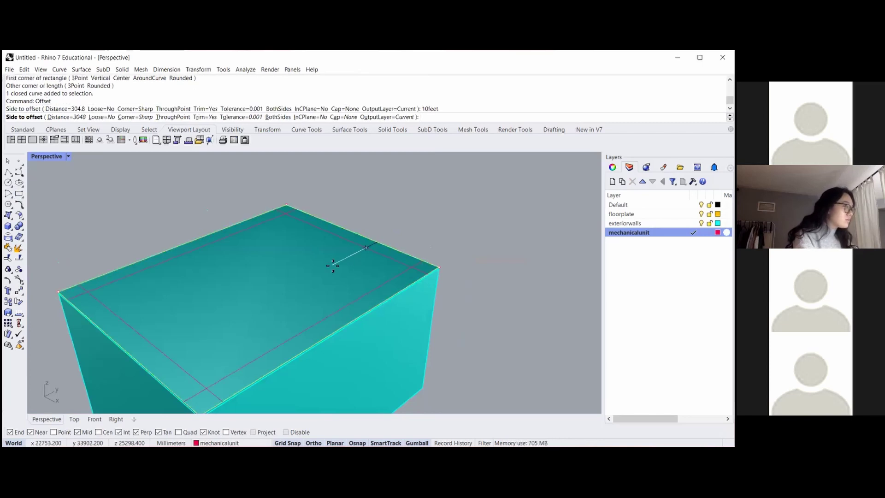
{"action": "type", "text": "12feet"}
{"action": "key", "text": "Return"}
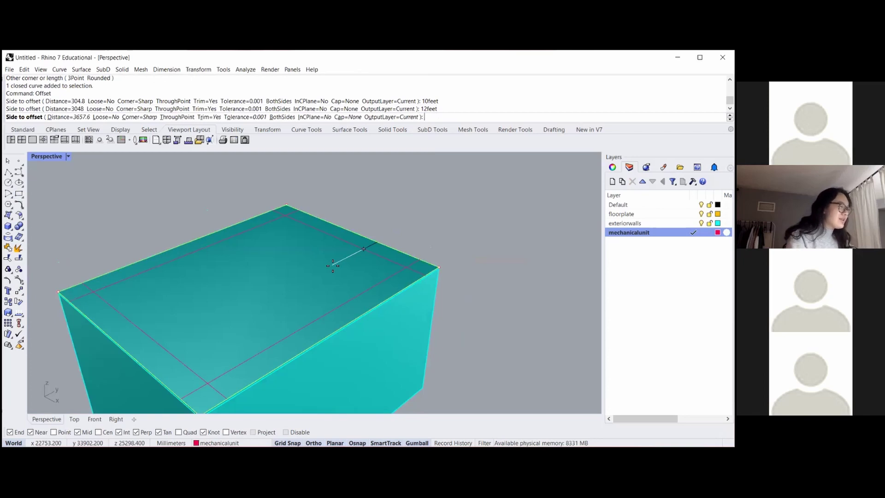
{"action": "left_click", "coordinate": [333, 266]}
{"action": "left_click", "coordinate": [424, 220]}
{"action": "scroll", "coordinate": [398, 247], "scroll_direction": "down", "scroll_amount": 3}
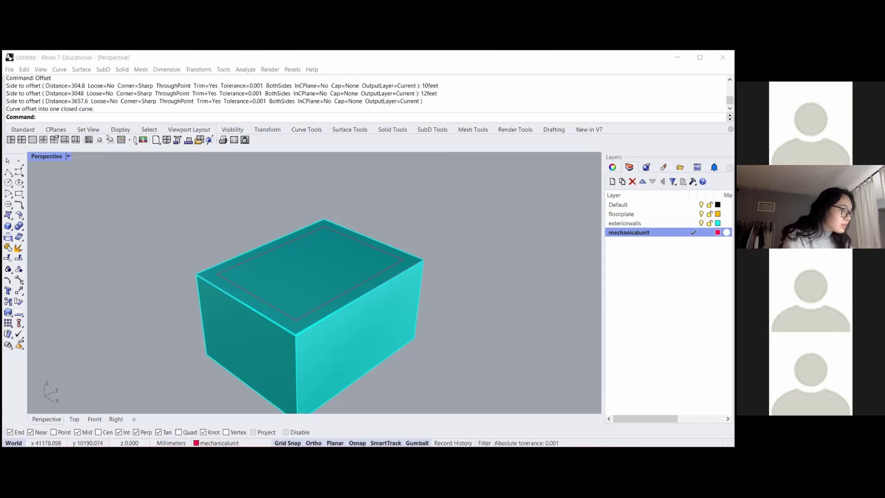
- Extrude the inner offset rectangle on the roof 10 feet upward as a solid mechanical unit, and clear the selection
{"action": "left_click", "coordinate": [384, 248]}
{"action": "type", "text": "ExtrudeCrv"}
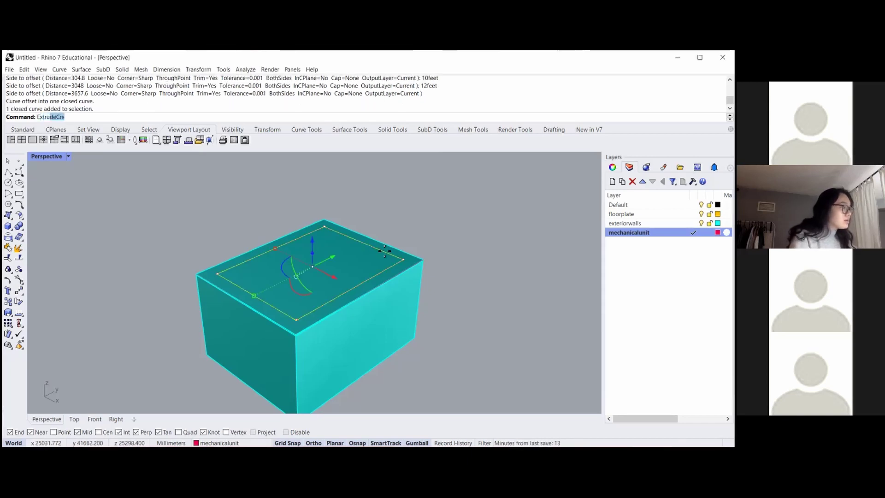
{"action": "key", "text": "Return"}
{"action": "type", "text": "10feet"}
{"action": "key", "text": "Return"}
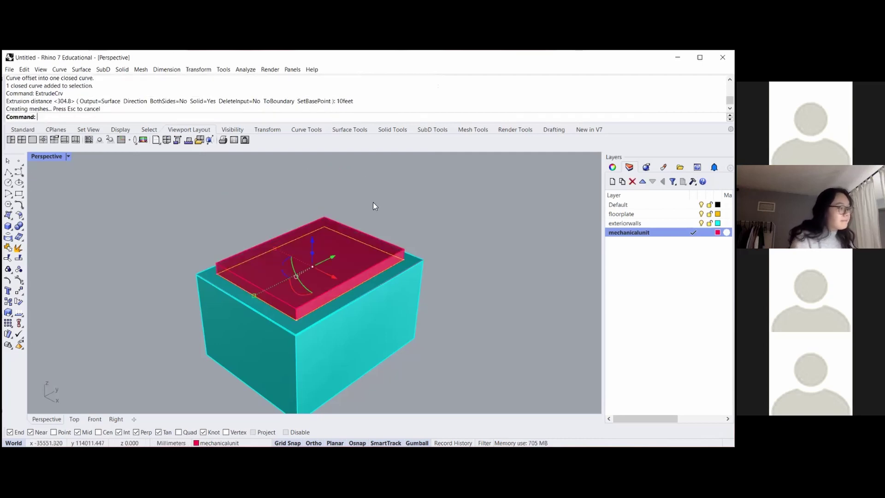
{"action": "left_click", "coordinate": [447, 228]}
{"action": "scroll", "coordinate": [412, 272], "scroll_direction": "down", "scroll_amount": 4}
{"action": "right_click_drag", "start_coordinate": [438, 317], "coordinate": [411, 300]}
{"action": "right_click_drag", "start_coordinate": [510, 262], "coordinate": [403, 297]}
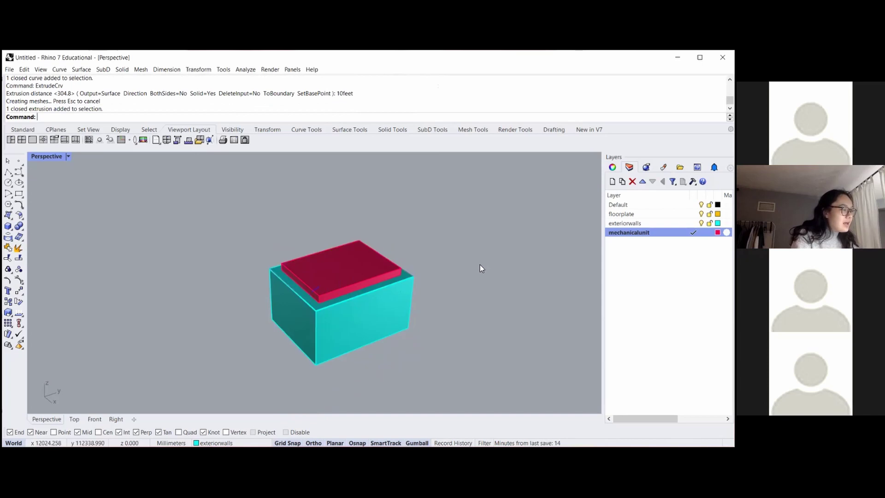
{"action": "right_click_drag", "start_coordinate": [425, 318], "coordinate": [480, 281]}
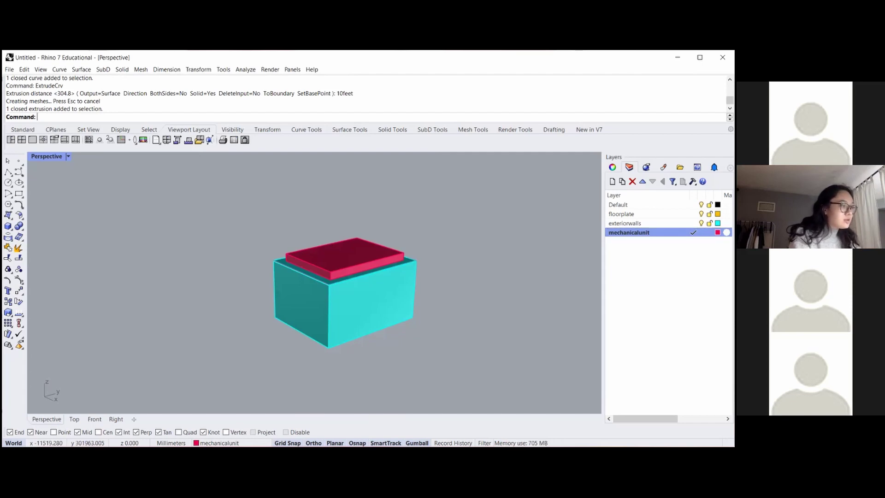
- Create a layer named grid and set its colour to Dark Blue
{"action": "left_click", "coordinate": [612, 182]}
{"action": "type", "text": "grid"}
{"action": "key", "text": "Return"}
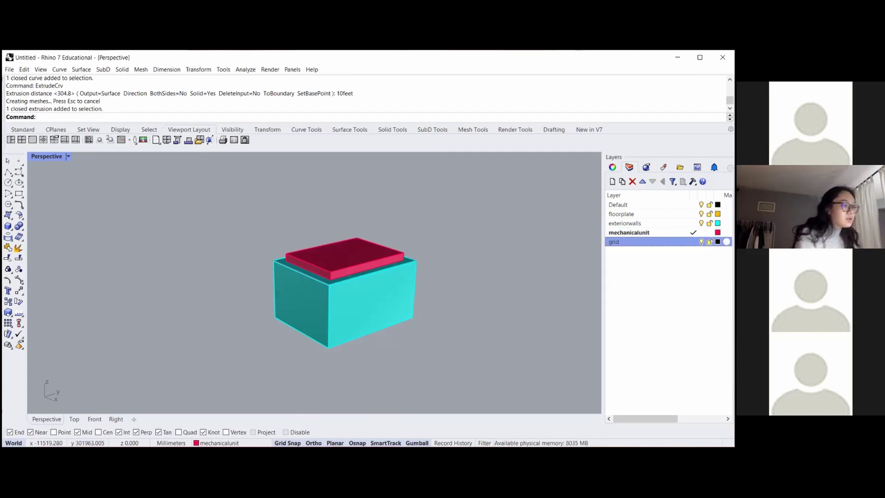
{"action": "left_click", "coordinate": [718, 242]}
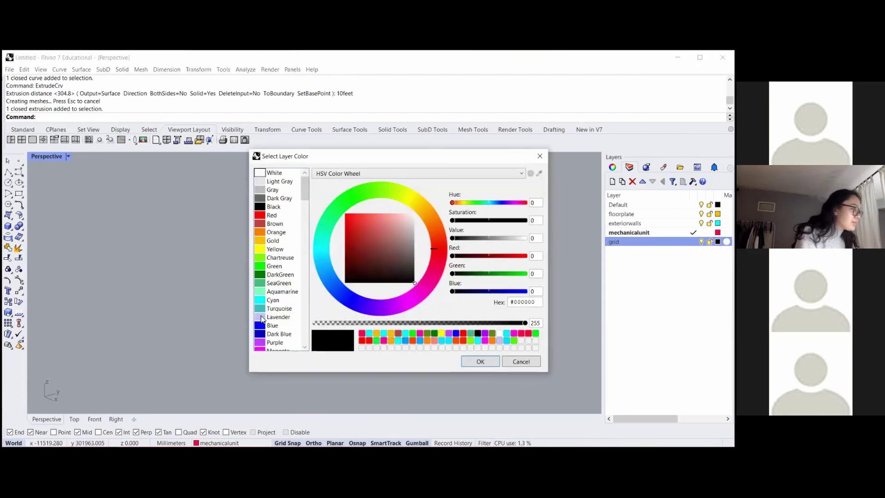
{"action": "left_click", "coordinate": [272, 334]}
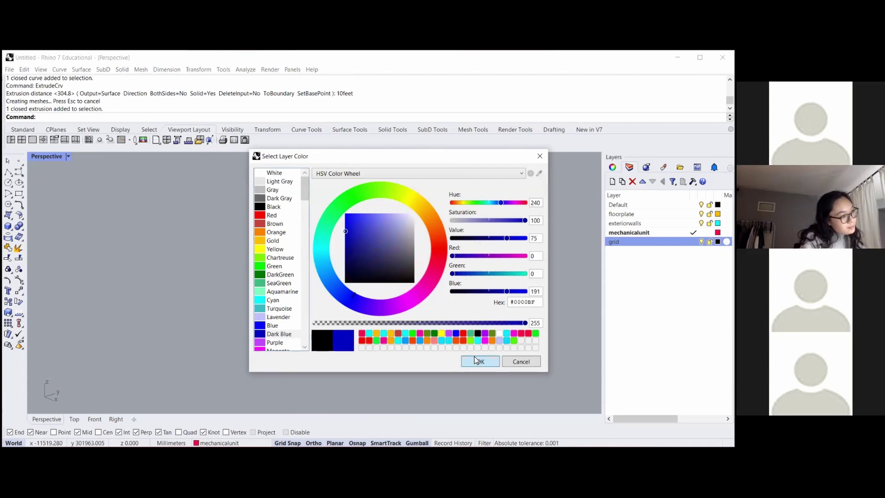
{"action": "left_click", "coordinate": [474, 356]}
- Make the grid layer current and start a polyline up the facade's near vertical edge, from its base corner to the roof corner
{"action": "left_click", "coordinate": [7, 172]}
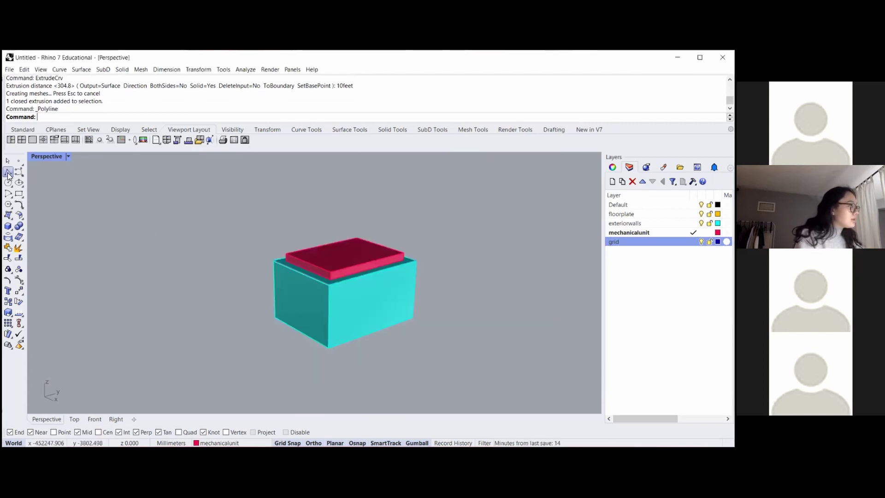
{"action": "scroll", "coordinate": [328, 345], "scroll_direction": "up", "scroll_amount": 5}
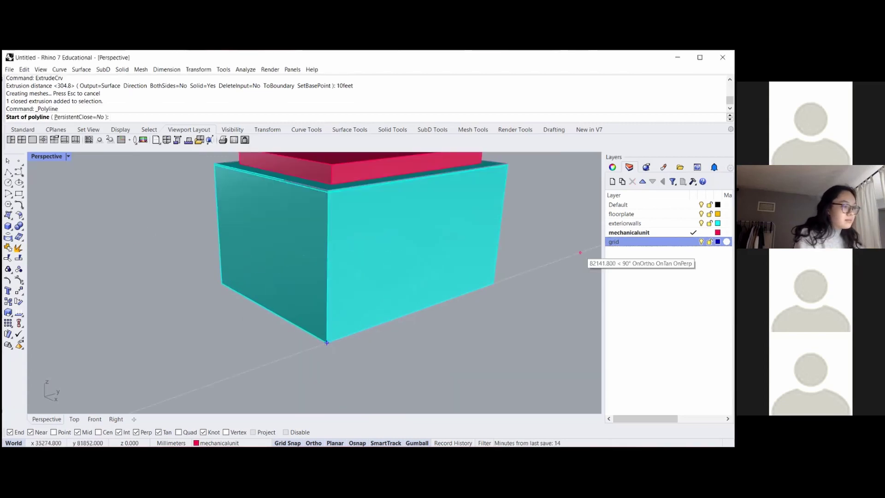
{"action": "scroll", "coordinate": [222, 365], "scroll_direction": "down", "scroll_amount": 3}
{"action": "scroll", "coordinate": [249, 360], "scroll_direction": "up", "scroll_amount": 3}
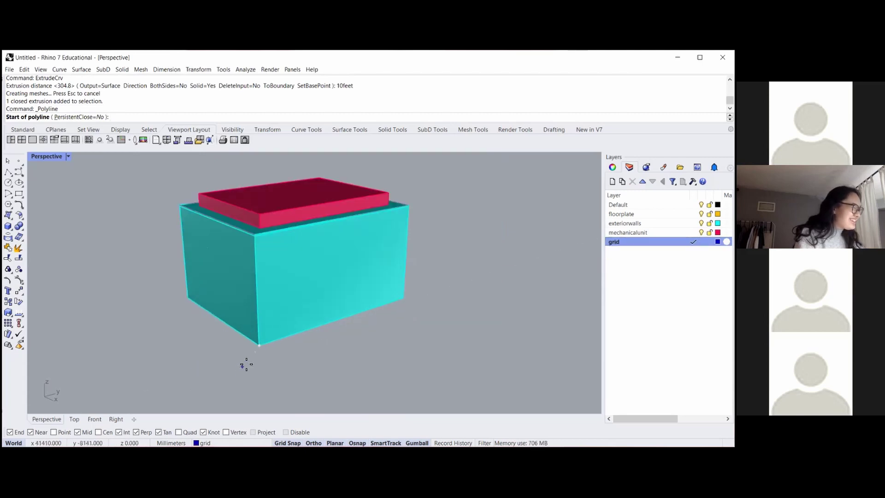
{"action": "left_click", "coordinate": [268, 340]}
{"action": "key", "text": "Return"}
{"action": "key", "text": "Return"}
{"action": "left_click", "coordinate": [262, 340]}
{"action": "scroll", "coordinate": [263, 341], "scroll_direction": "down", "scroll_amount": 3}
{"action": "scroll", "coordinate": [273, 277], "scroll_direction": "up", "scroll_amount": 3}
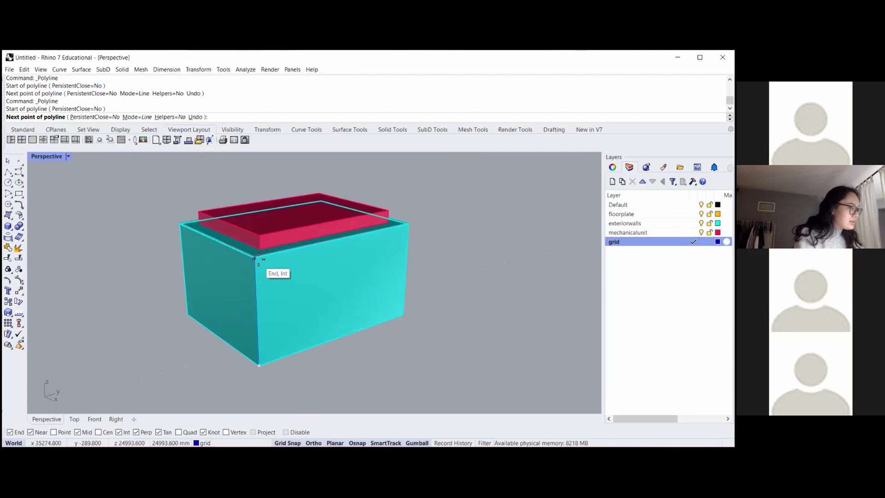
{"action": "scroll", "coordinate": [255, 261], "scroll_direction": "up", "scroll_amount": 3}
{"action": "left_click", "coordinate": [256, 250]}
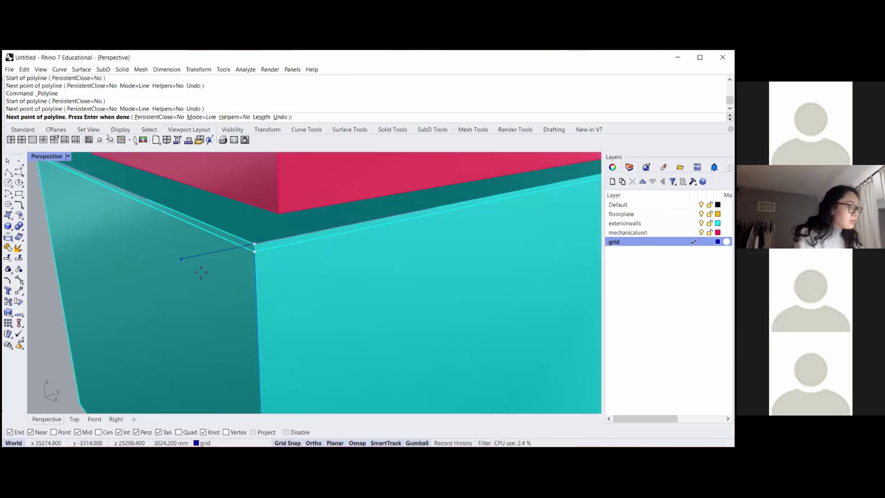
- Continue the polyline along the roof edge, down the far vertical edge and back along the base to close the facade outline
{"action": "scroll", "coordinate": [319, 240], "scroll_direction": "down", "scroll_amount": 4}
{"action": "scroll", "coordinate": [320, 240], "scroll_direction": "up", "scroll_amount": 4}
{"action": "left_click", "coordinate": [381, 232]}
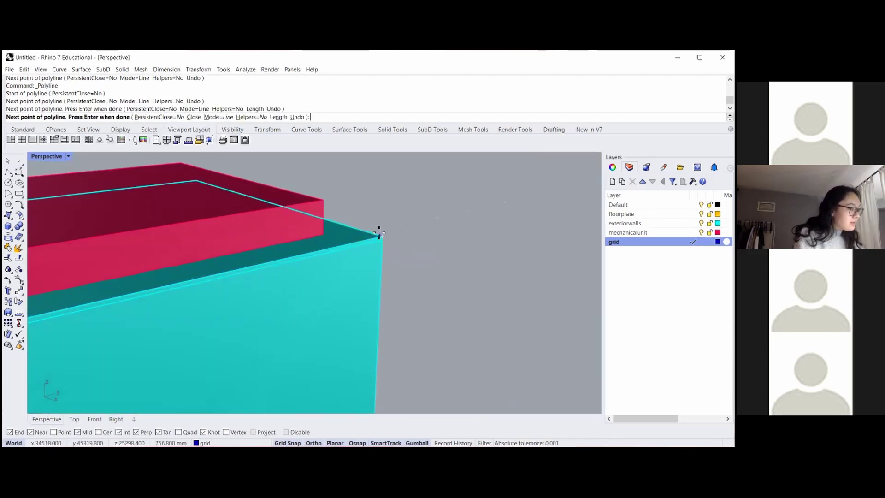
{"action": "scroll", "coordinate": [369, 274], "scroll_direction": "down", "scroll_amount": 4}
{"action": "scroll", "coordinate": [369, 275], "scroll_direction": "up", "scroll_amount": 4}
{"action": "left_click", "coordinate": [381, 293]}
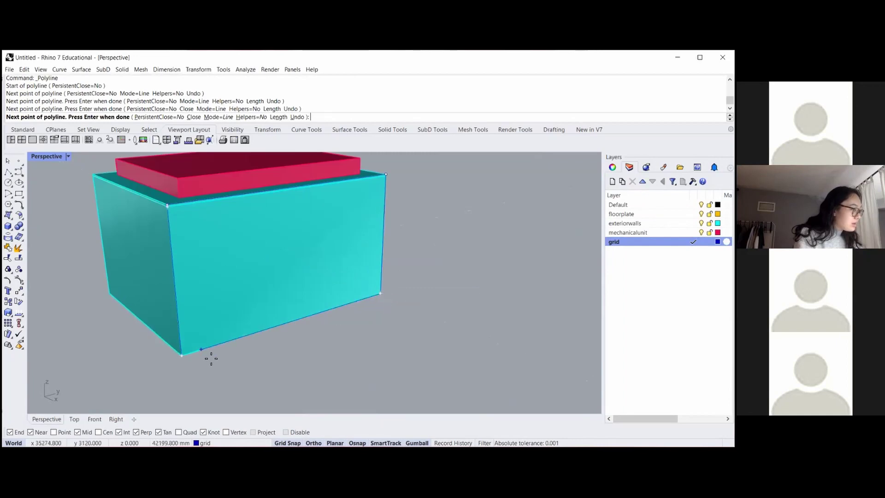
{"action": "left_click", "coordinate": [184, 358]}
{"action": "scroll", "coordinate": [248, 350], "scroll_direction": "down", "scroll_amount": 4}
{"action": "scroll", "coordinate": [197, 316], "scroll_direction": "up", "scroll_amount": 4}
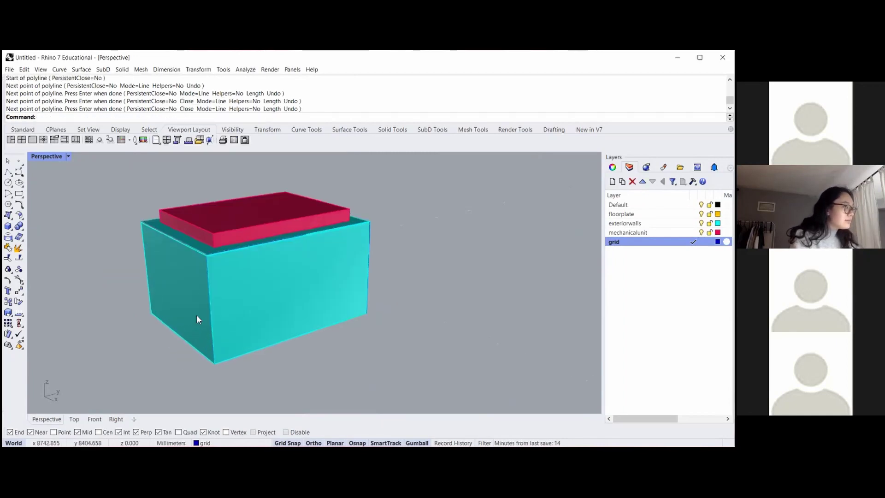
- Select the closed grid curve at the facade's near roof corner to inspect it, and clear the selection
{"action": "left_click", "coordinate": [209, 261]}
{"action": "left_click", "coordinate": [436, 309]}
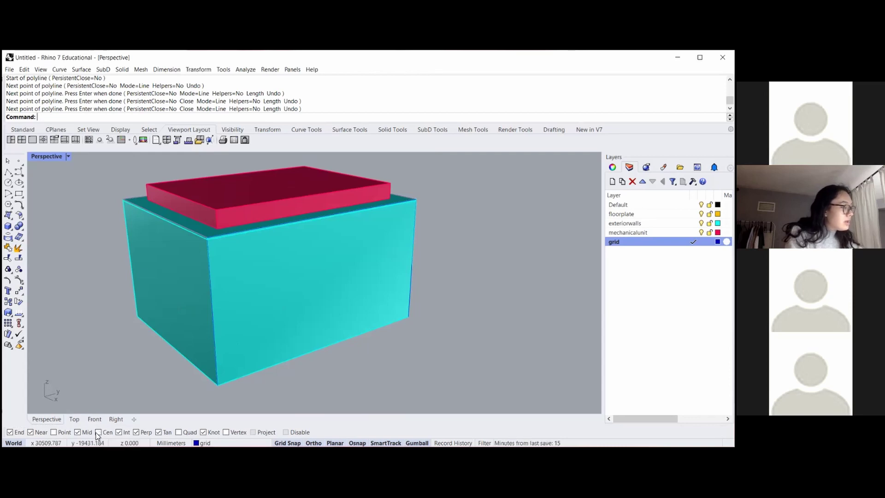
{"action": "left_click", "coordinate": [214, 298]}
{"action": "left_click", "coordinate": [431, 219]}
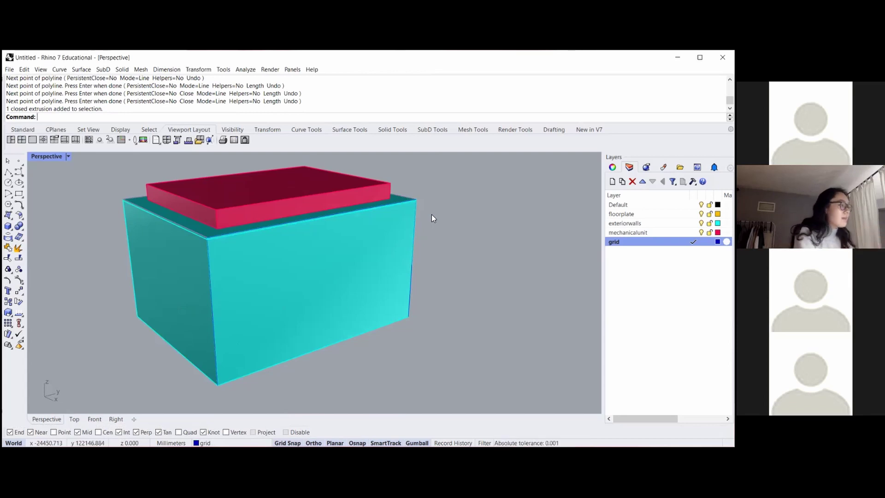
{"action": "scroll", "coordinate": [211, 233], "scroll_direction": "up", "scroll_amount": 5}
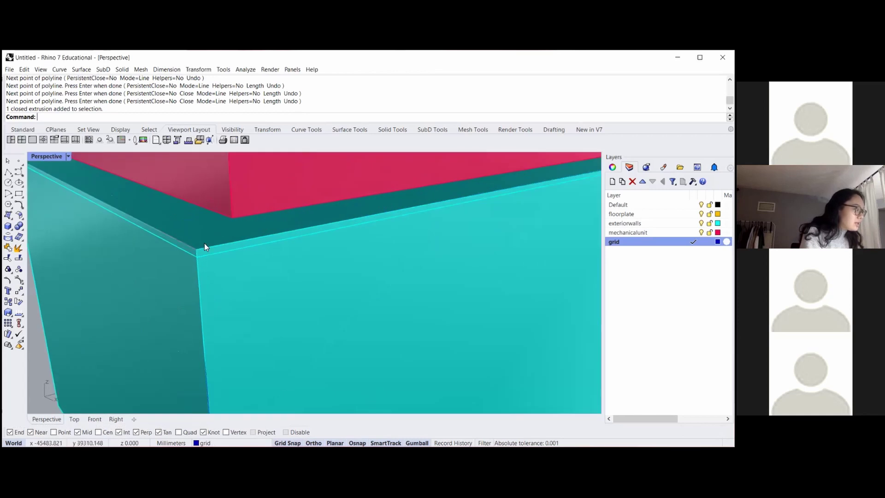
{"action": "left_click", "coordinate": [203, 248]}
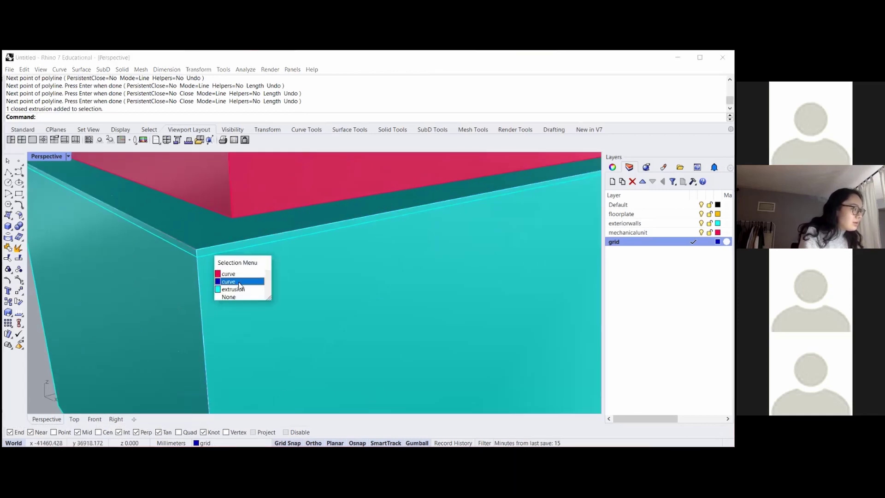
{"action": "left_click", "coordinate": [238, 282]}
{"action": "scroll", "coordinate": [247, 258], "scroll_direction": "down", "scroll_amount": 8}
{"action": "left_click", "coordinate": [441, 242]}
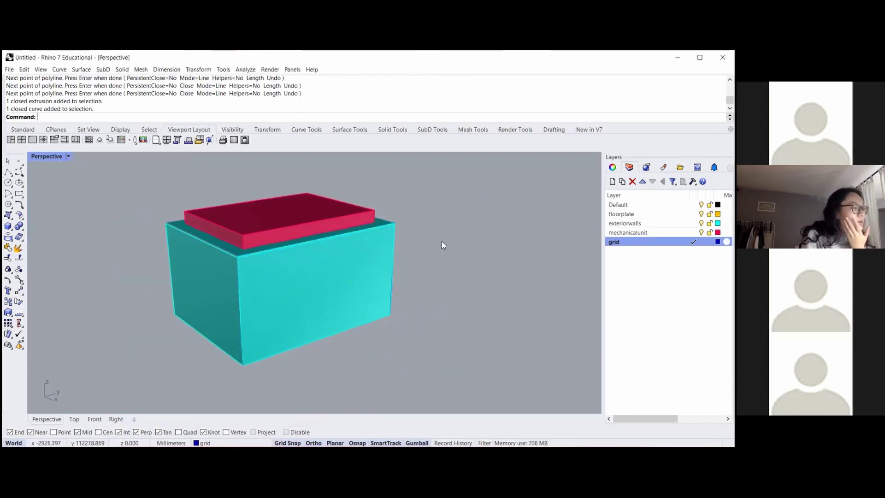
- Pick the closed facade outline from its far vertical edge to examine its full extent, and deselect it
{"action": "left_click", "coordinate": [8, 175]}
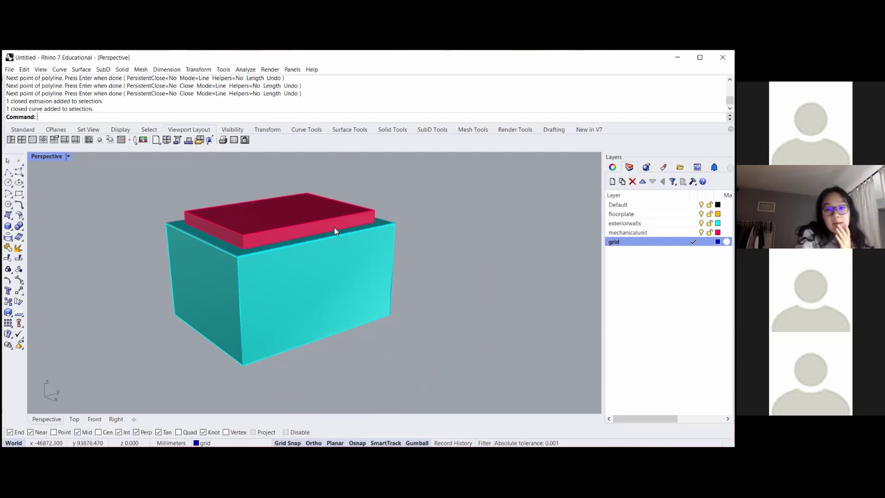
{"action": "left_click", "coordinate": [278, 250]}
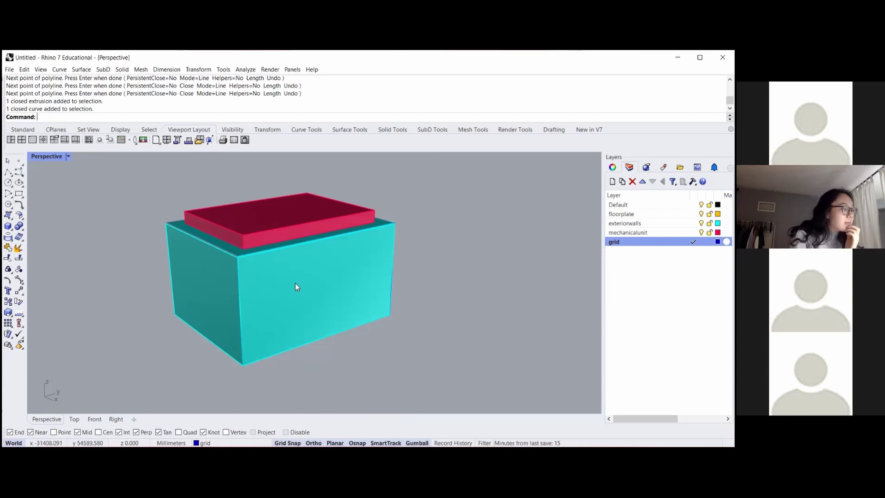
{"action": "left_click", "coordinate": [424, 267]}
{"action": "scroll", "coordinate": [387, 284], "scroll_direction": "up", "scroll_amount": 4}
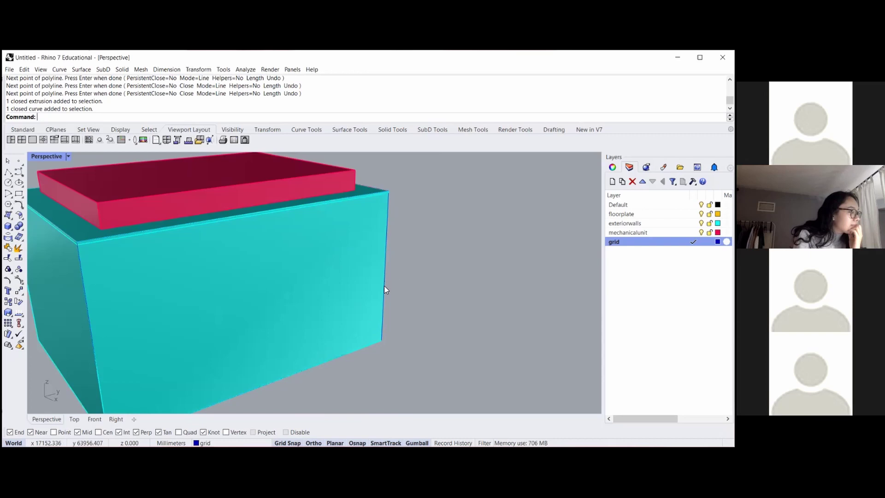
{"action": "left_click", "coordinate": [386, 289]}
{"action": "left_click", "coordinate": [400, 312]}
{"action": "scroll", "coordinate": [372, 242], "scroll_direction": "down", "scroll_amount": 3}
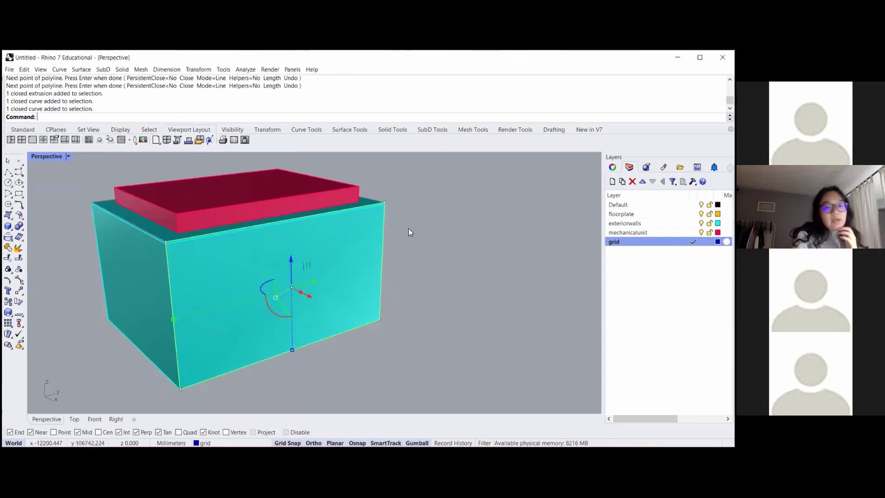
{"action": "left_click", "coordinate": [472, 249]}
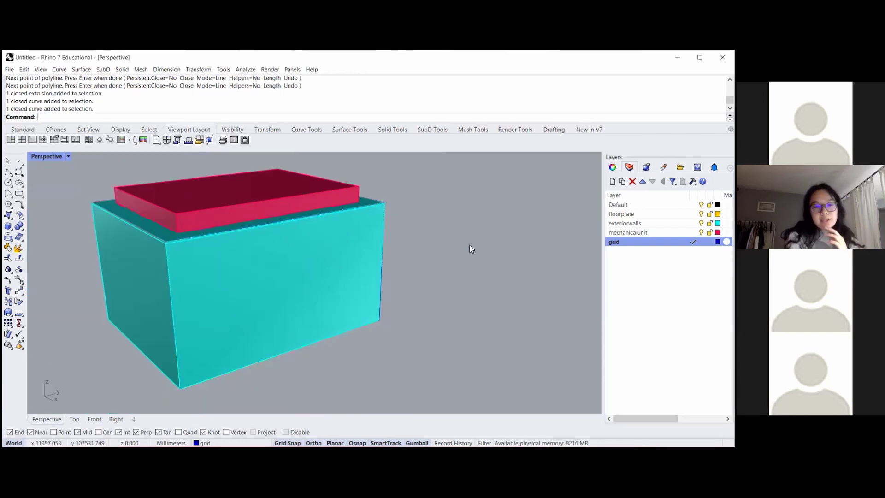
- Explode the closed facade outline on the grid layer into separate segments
{"action": "left_click", "coordinate": [20, 176]}
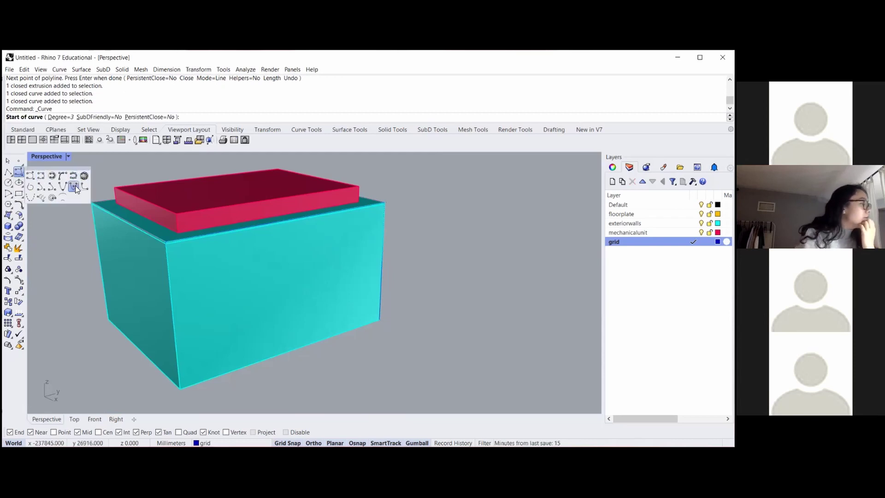
{"action": "left_click", "coordinate": [7, 161]}
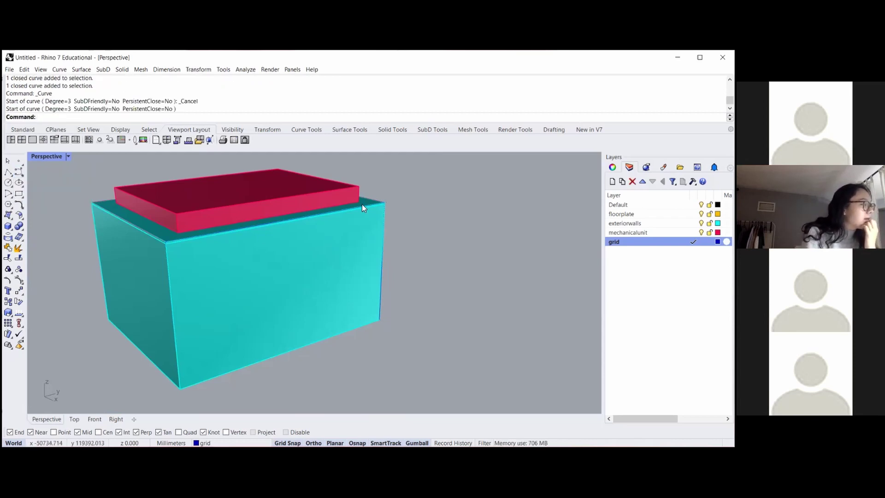
{"action": "left_click", "coordinate": [381, 283]}
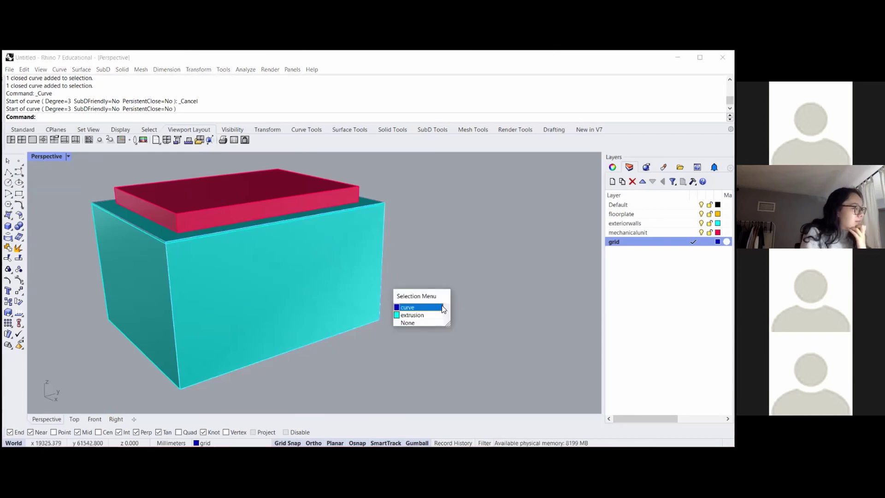
{"action": "left_click", "coordinate": [441, 308]}
{"action": "type", "text": "Explode"}
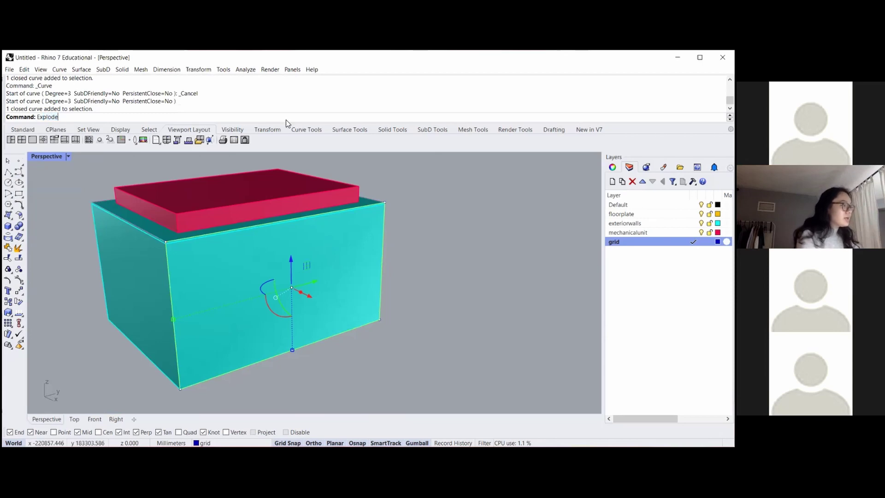
{"action": "key", "text": "Return"}
{"action": "left_click", "coordinate": [405, 261]}
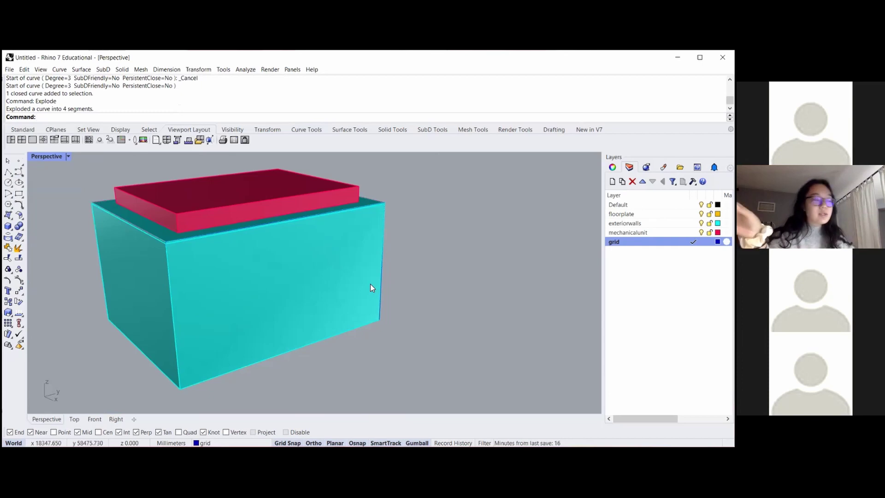
- Select the grid segment along the facade's roof edge to check that it is separate, and clear the selection
{"action": "scroll", "coordinate": [209, 235], "scroll_direction": "up", "scroll_amount": 3}
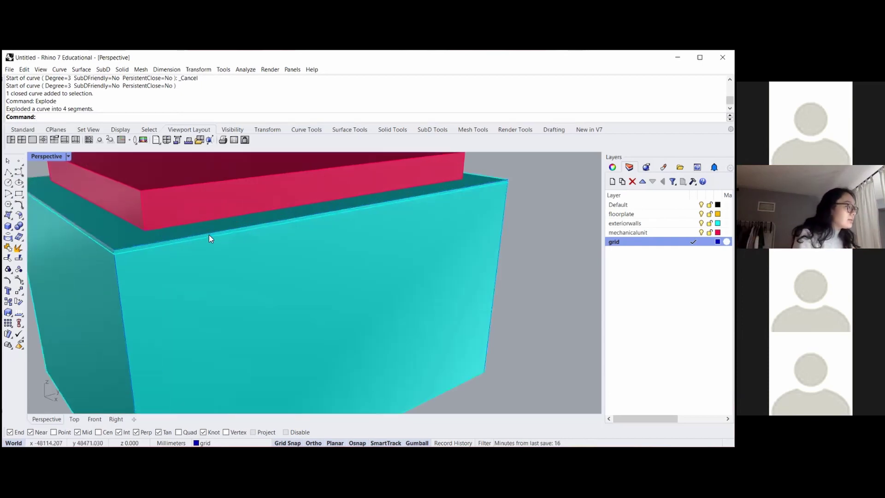
{"action": "scroll", "coordinate": [209, 235], "scroll_direction": "up", "scroll_amount": 2}
{"action": "left_click", "coordinate": [213, 231]}
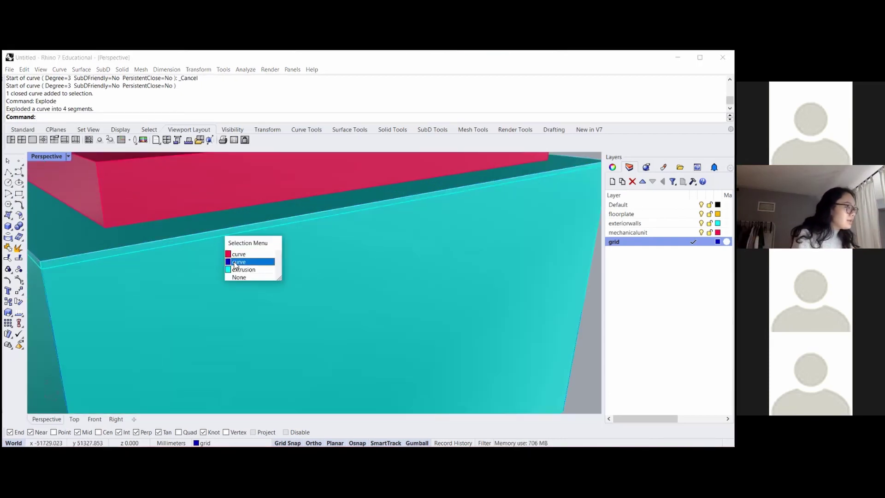
{"action": "left_click", "coordinate": [234, 262]}
{"action": "scroll", "coordinate": [244, 261], "scroll_direction": "down", "scroll_amount": 5}
{"action": "left_click", "coordinate": [395, 241]}
{"action": "left_click", "coordinate": [412, 257]}
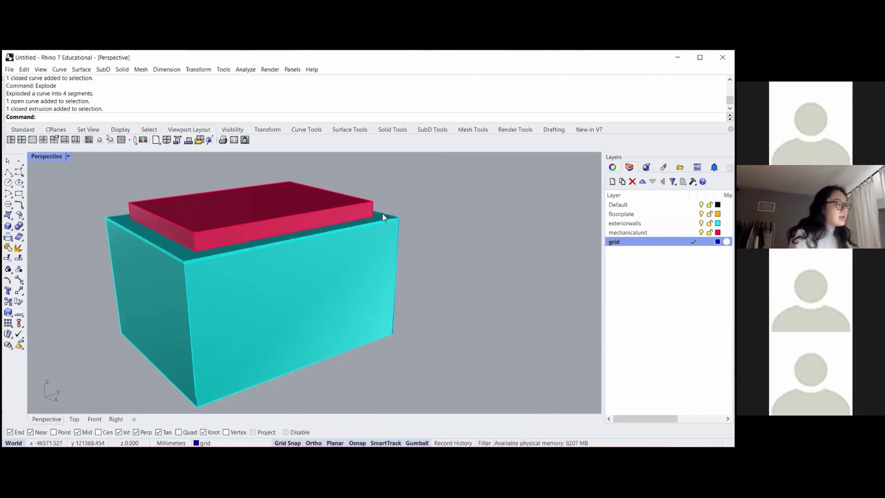
- Check the grid segment on the facade's far vertical edge by selecting it, and clear the selection
{"action": "left_click", "coordinate": [399, 242]}
{"action": "left_click", "coordinate": [435, 267]}
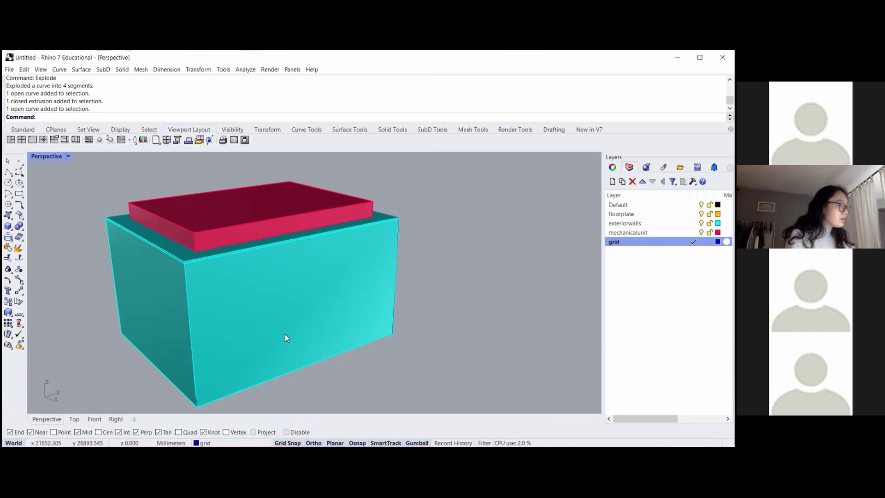
{"action": "scroll", "coordinate": [397, 261], "scroll_direction": "down", "scroll_amount": 2}
{"action": "scroll", "coordinate": [397, 260], "scroll_direction": "up", "scroll_amount": 4}
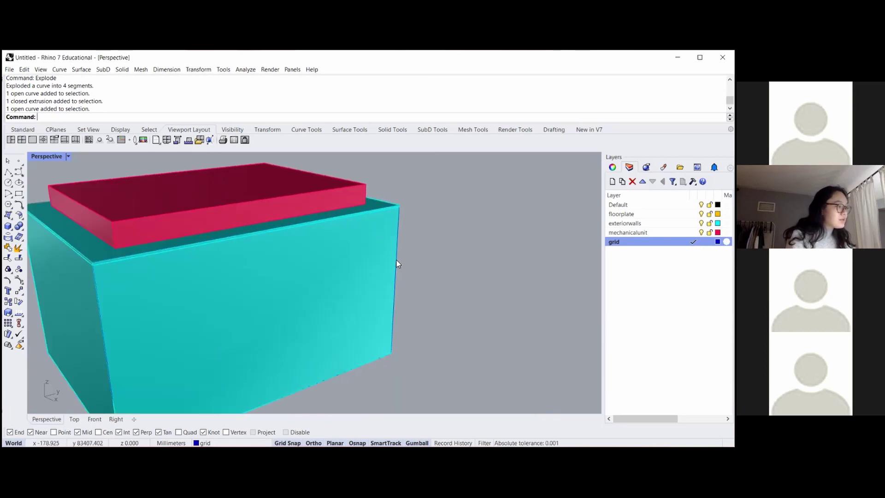
{"action": "left_click", "coordinate": [397, 261]}
{"action": "left_click", "coordinate": [446, 244]}
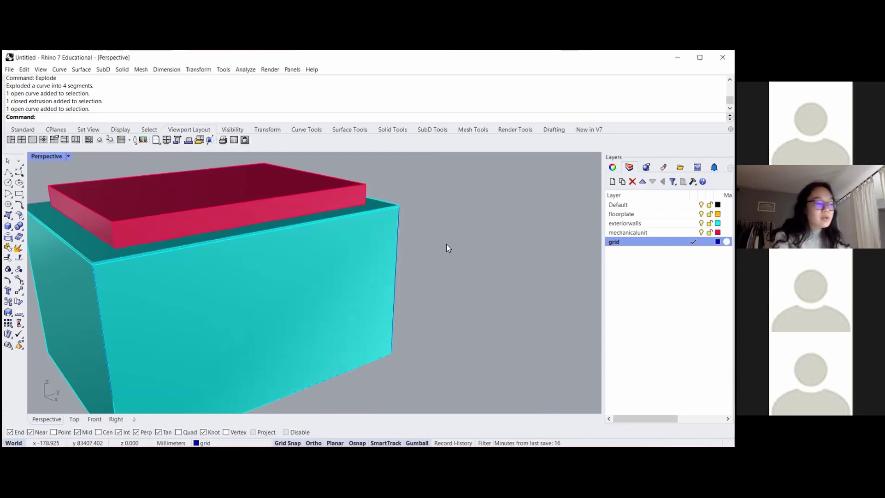
{"action": "scroll", "coordinate": [433, 249], "scroll_direction": "down", "scroll_amount": 2}
{"action": "left_click", "coordinate": [405, 252]}
{"action": "left_click", "coordinate": [469, 276]}
{"action": "scroll", "coordinate": [406, 267], "scroll_direction": "up", "scroll_amount": 2}
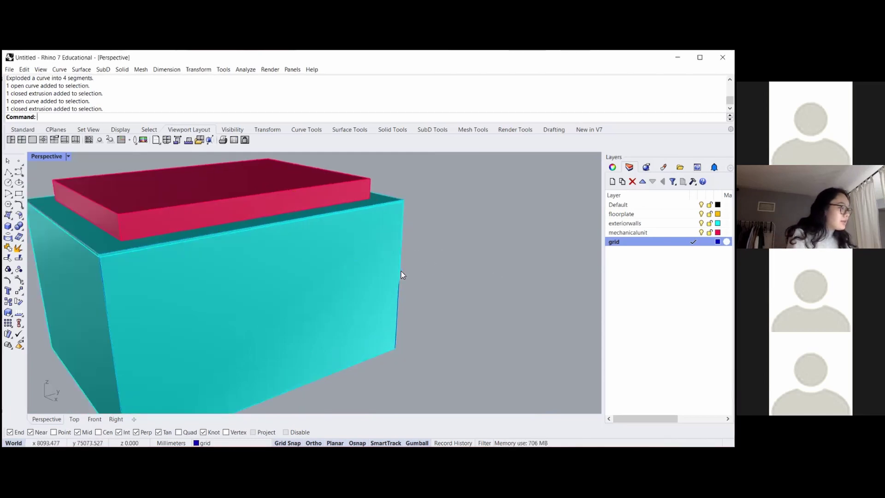
{"action": "left_click", "coordinate": [401, 274]}
{"action": "left_click", "coordinate": [419, 300]}
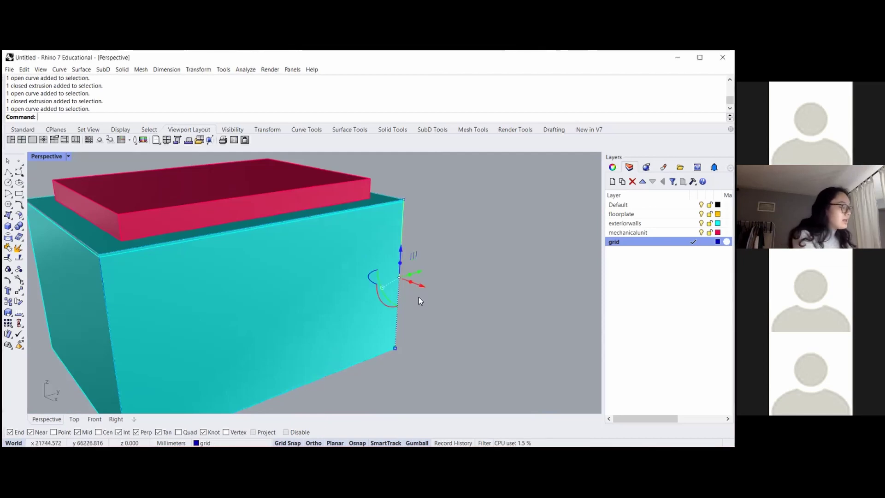
{"action": "type", "text": "Divide"}
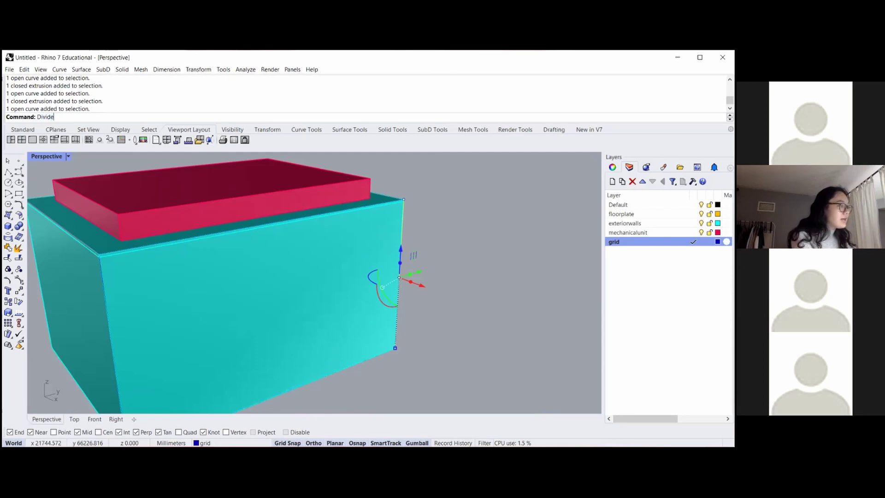
{"action": "key", "text": "Return"}
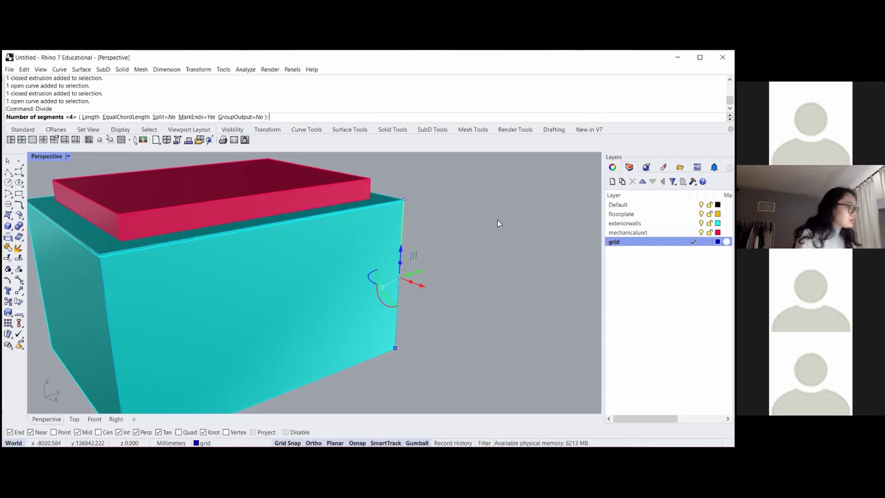
{"action": "key", "text": "Escape"}
{"action": "key", "text": "Escape"}
- Draw a 12-foot vertical polyline up the facade's far edge, starting at the base corner
{"action": "left_click", "coordinate": [9, 173]}
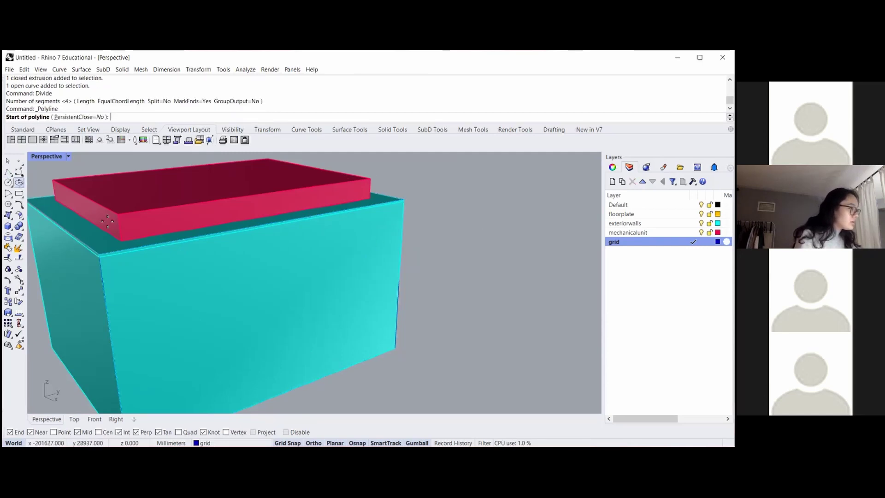
{"action": "scroll", "coordinate": [409, 372], "scroll_direction": "down", "scroll_amount": 2}
{"action": "scroll", "coordinate": [393, 332], "scroll_direction": "up", "scroll_amount": 5}
{"action": "left_click", "coordinate": [392, 332]}
{"action": "scroll", "coordinate": [391, 352], "scroll_direction": "down", "scroll_amount": 5}
{"action": "scroll", "coordinate": [390, 352], "scroll_direction": "down", "scroll_amount": 2}
{"action": "type", "text": "12feet"}
{"action": "key", "text": "Return"}
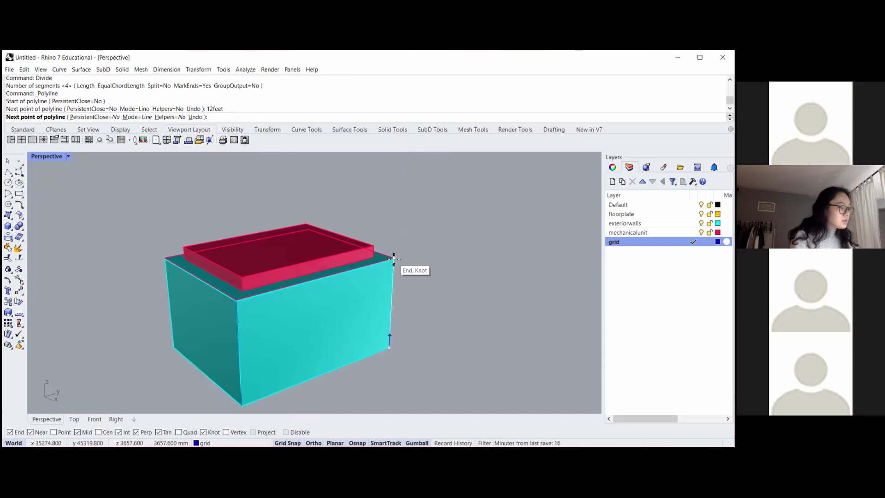
{"action": "left_click", "coordinate": [395, 259]}
{"action": "key", "text": "Return"}
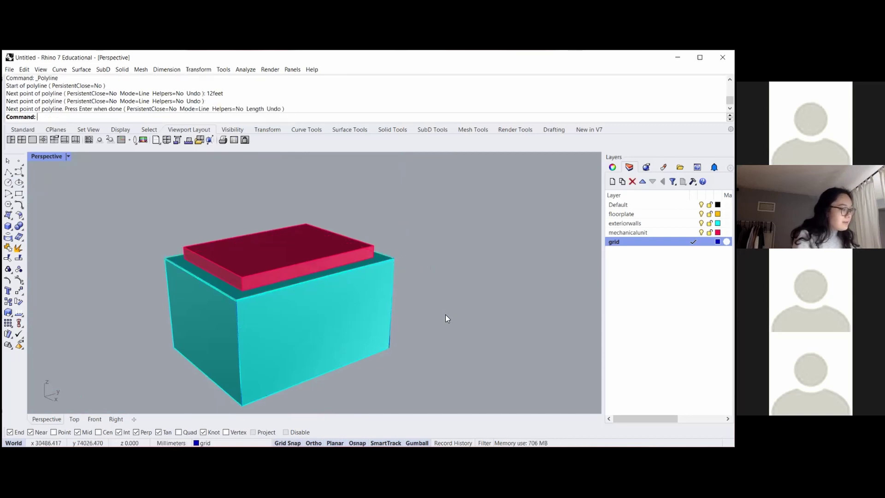
- Draw a second polyline up the facade's far edge from the end of the 12-foot line to the roof corner
{"action": "key", "text": "Return"}
{"action": "scroll", "coordinate": [392, 339], "scroll_direction": "up", "scroll_amount": 4}
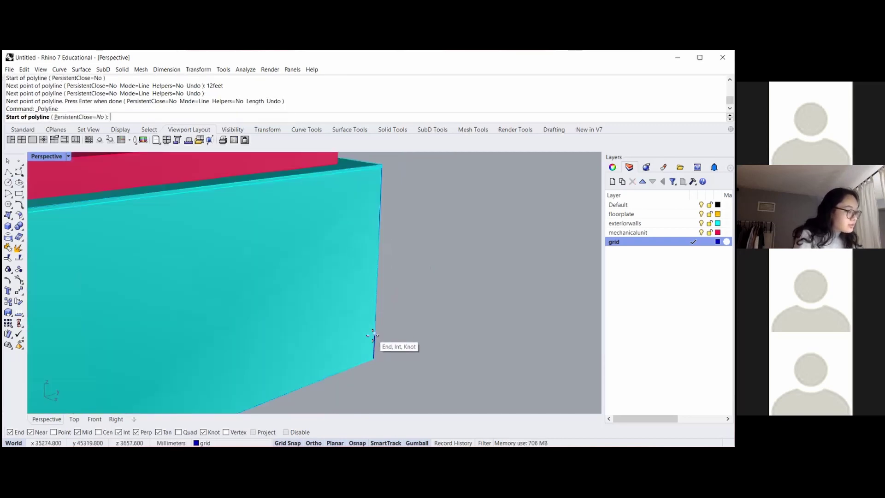
{"action": "left_click", "coordinate": [373, 336]}
{"action": "left_click", "coordinate": [382, 164]}
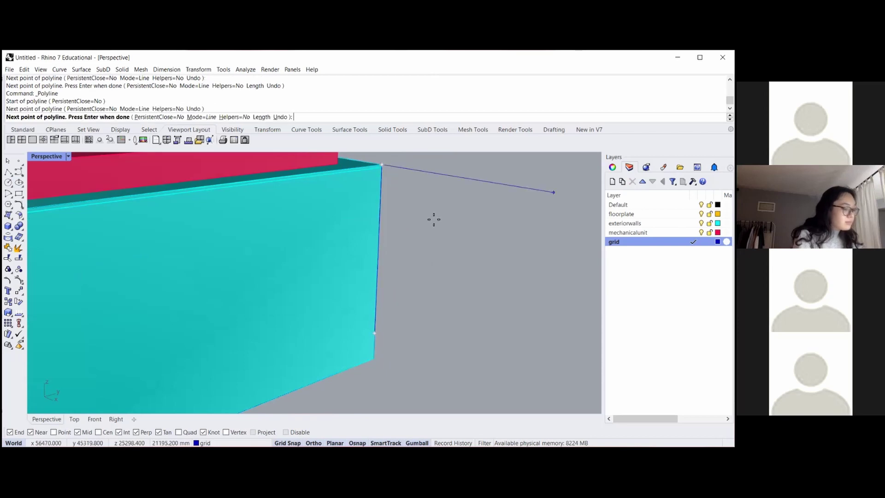
{"action": "key", "text": "Return"}
- Delete the original full-height grid segment on the facade's far vertical edge, keeping the two new polylines
{"action": "left_click", "coordinate": [378, 234]}
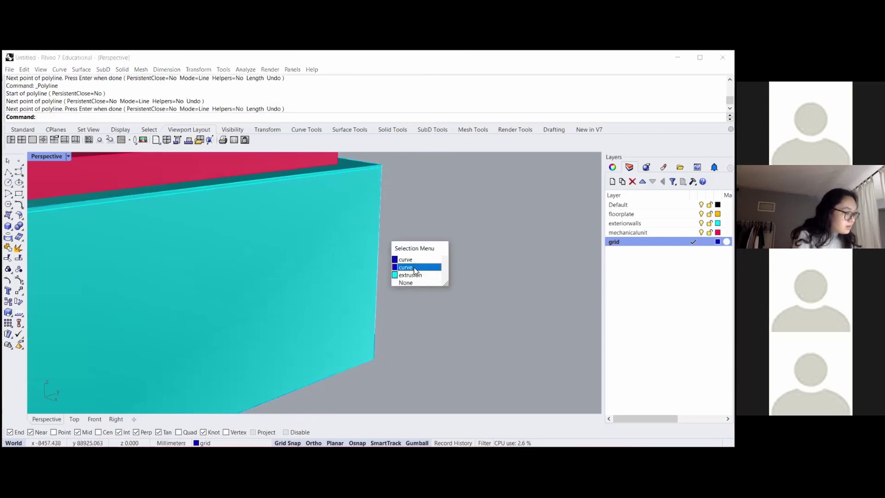
{"action": "left_click", "coordinate": [414, 267]}
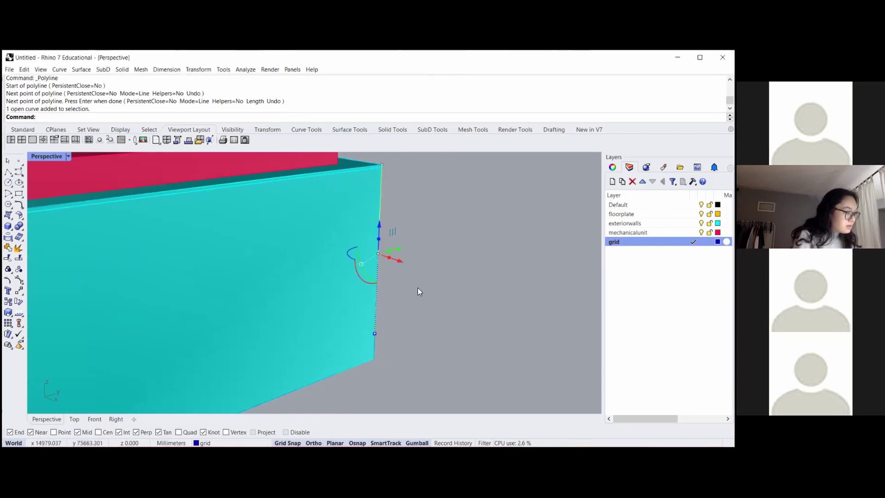
{"action": "left_click", "coordinate": [375, 349]}
{"action": "left_click", "coordinate": [402, 379]}
{"action": "key", "text": "Delete"}
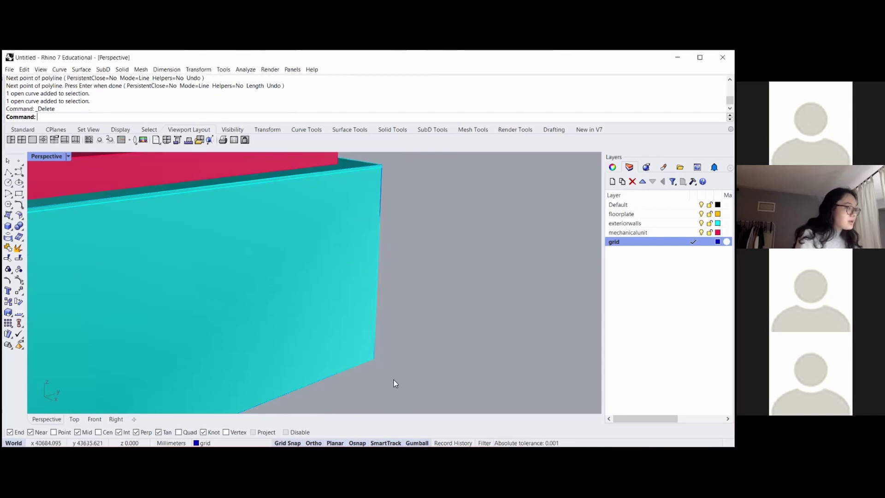
- Divide the upper polyline on the facade's far edge into 7 segments and clear the selection
{"action": "left_click", "coordinate": [383, 187]}
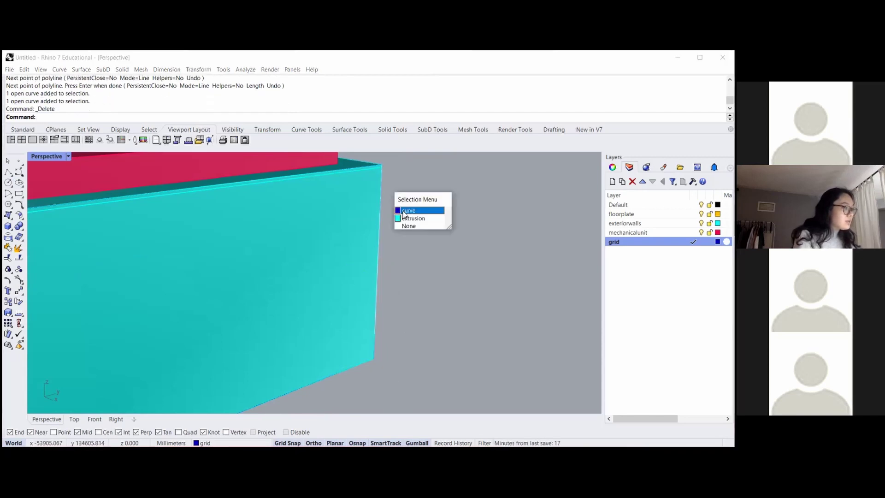
{"action": "left_click", "coordinate": [408, 211]}
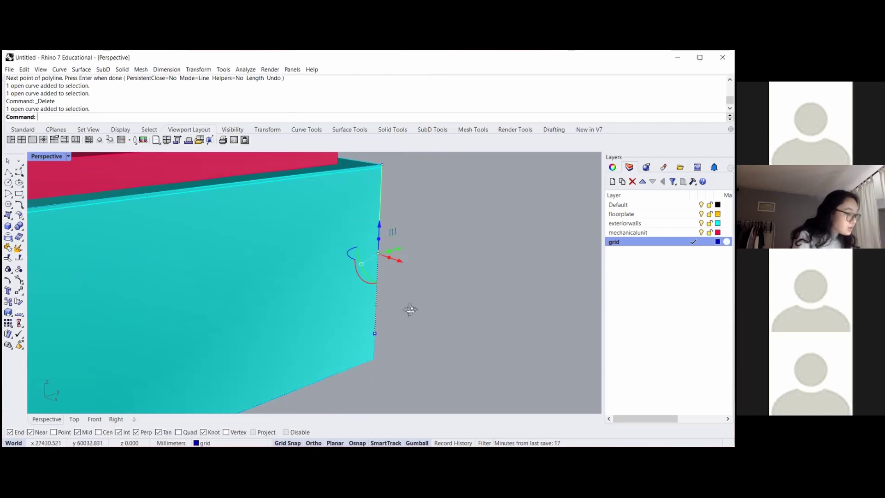
{"action": "scroll", "coordinate": [415, 307], "scroll_direction": "up", "scroll_amount": 3}
{"action": "type", "text": "divide"}
{"action": "key", "text": "Return"}
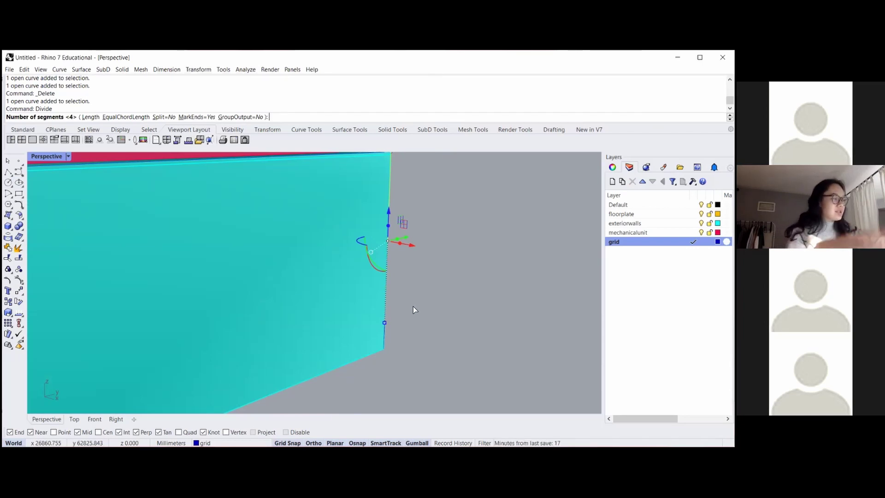
{"action": "type", "text": "7"}
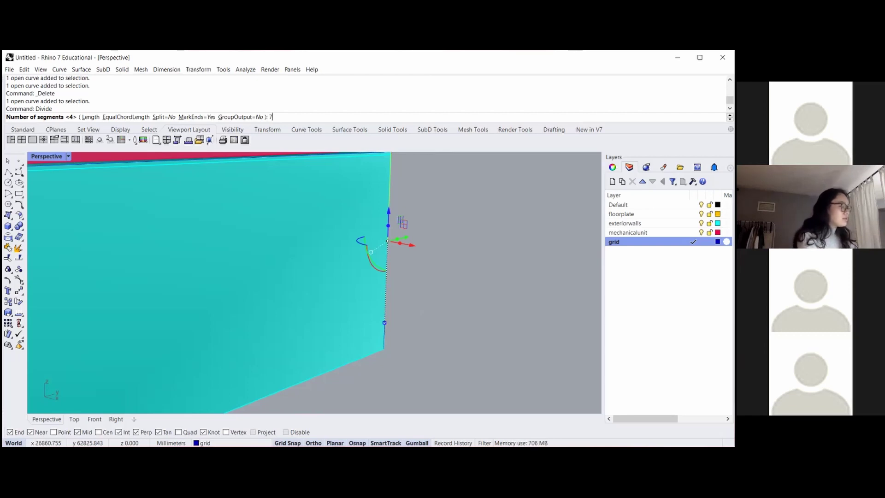
{"action": "type", "text": "se"}
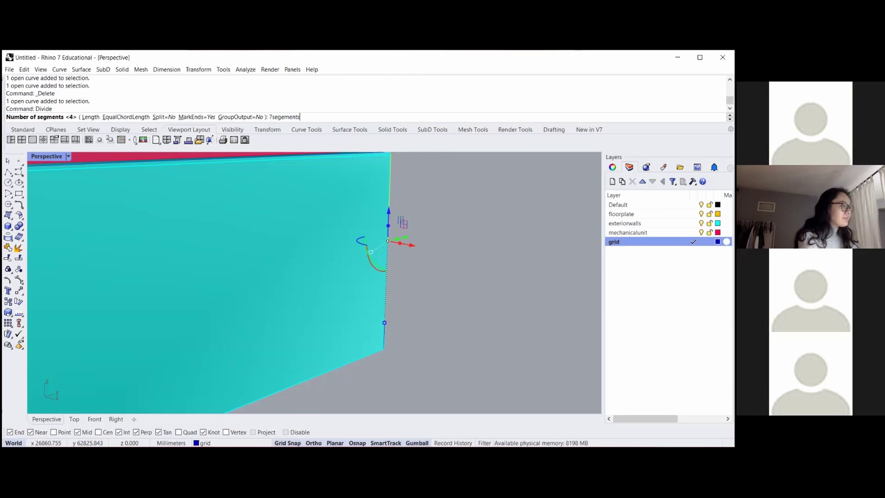
{"action": "key", "text": "BackSpace"}
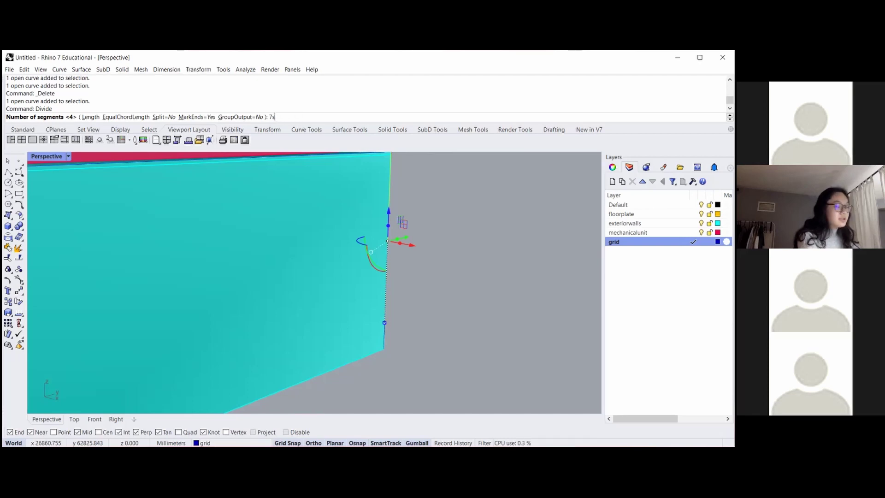
{"action": "key", "text": "Return"}
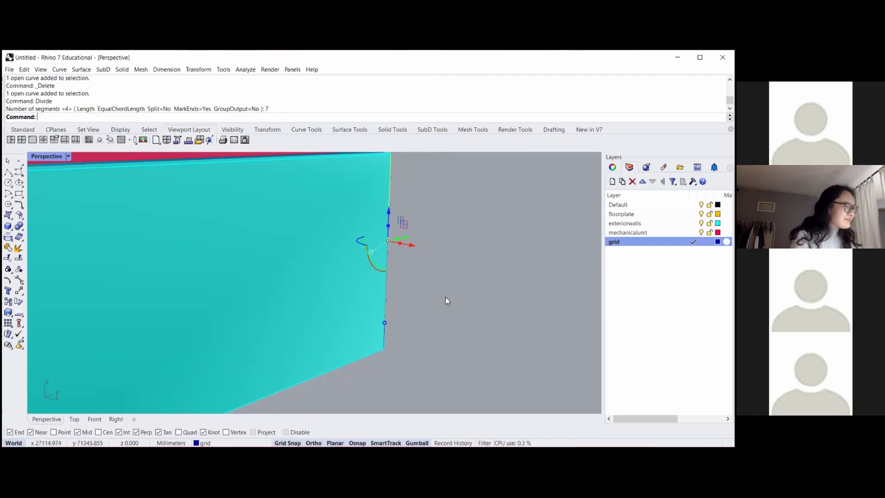
{"action": "key", "text": "Escape"}
- Hide the exteriorwalls layer to compare the division points with the floor slabs, and turn the layer back on
{"action": "scroll", "coordinate": [445, 297], "scroll_direction": "down", "scroll_amount": 5}
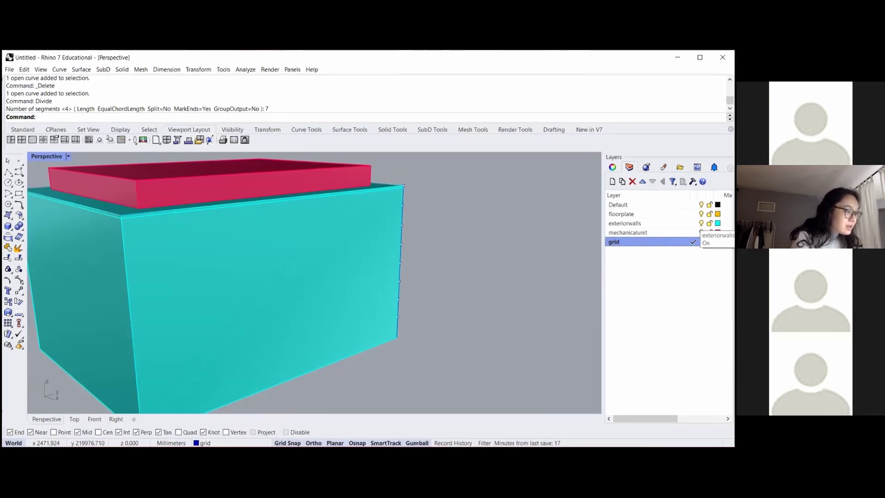
{"action": "left_click", "coordinate": [701, 223]}
{"action": "scroll", "coordinate": [411, 333], "scroll_direction": "up", "scroll_amount": 4}
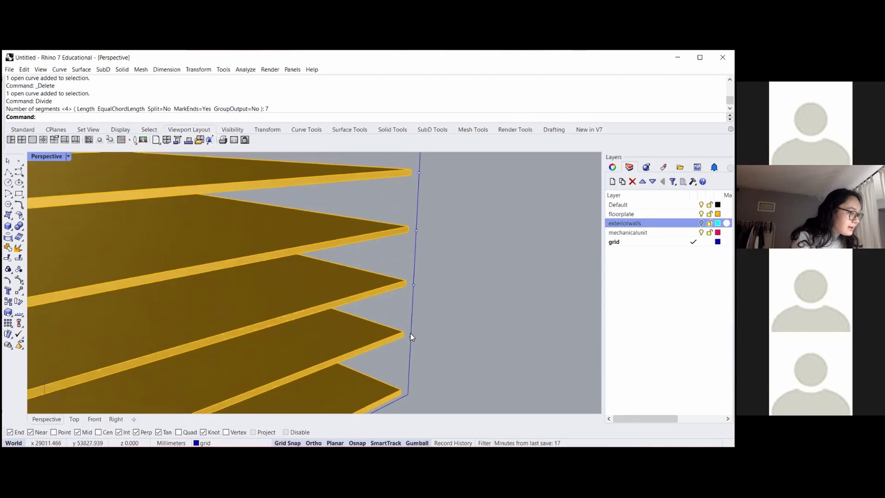
{"action": "scroll", "coordinate": [408, 342], "scroll_direction": "down", "scroll_amount": 6}
{"action": "scroll", "coordinate": [410, 260], "scroll_direction": "up", "scroll_amount": 4}
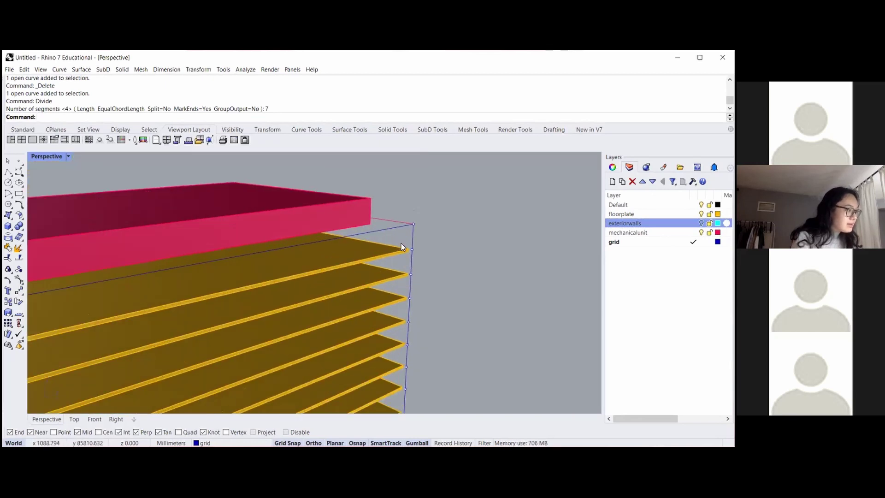
{"action": "scroll", "coordinate": [439, 281], "scroll_direction": "down", "scroll_amount": 6}
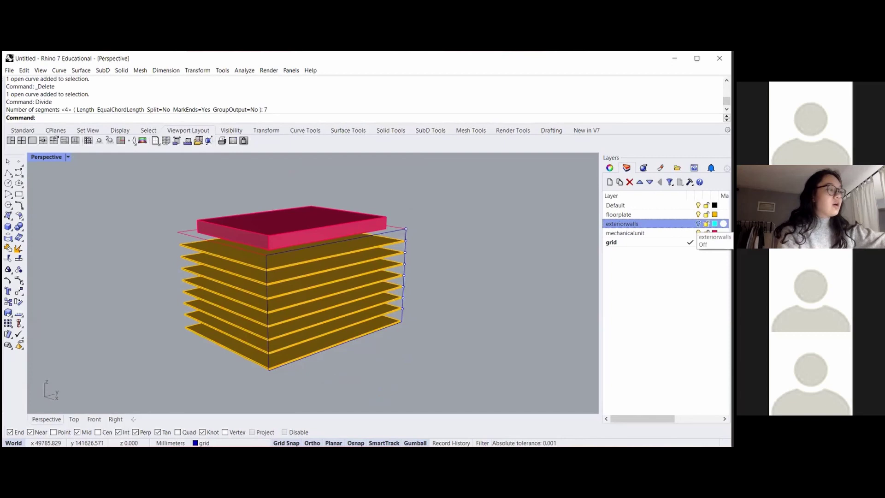
{"action": "left_click", "coordinate": [699, 224]}
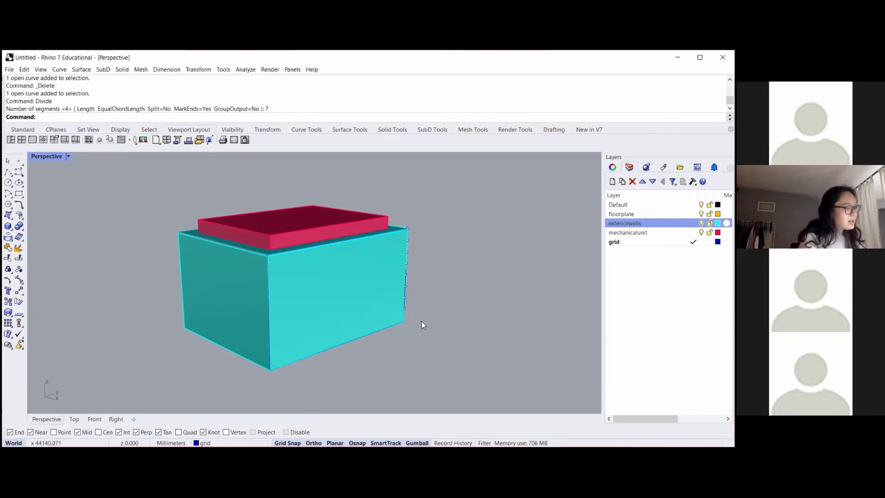
- Copy the grid line along the facade's base from its far corner up to the top of the 12-foot line
{"action": "scroll", "coordinate": [416, 318], "scroll_direction": "up", "scroll_amount": 3}
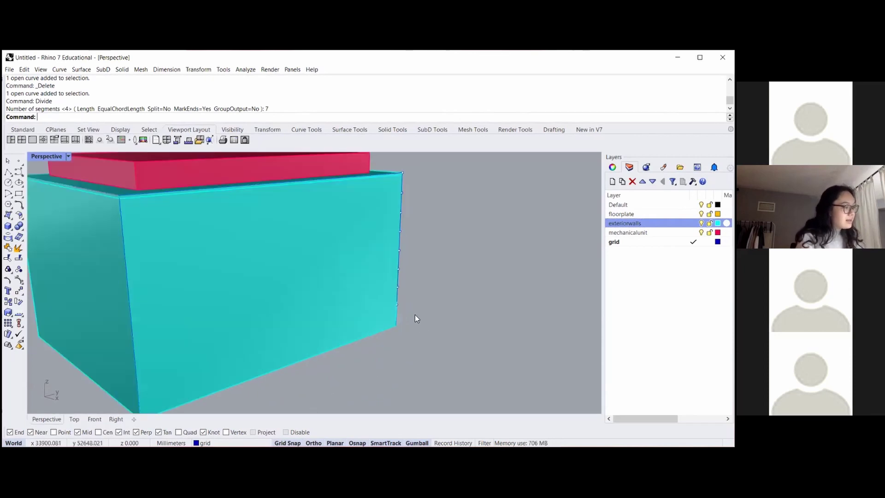
{"action": "left_click", "coordinate": [381, 333]}
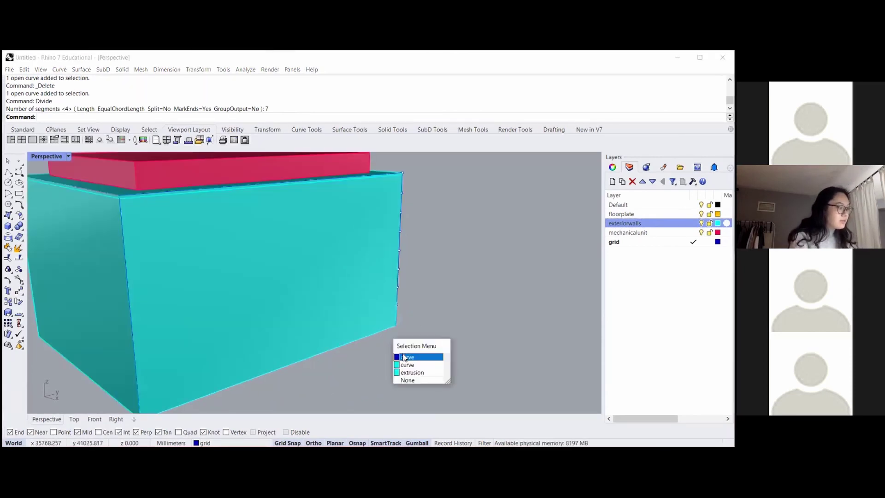
{"action": "left_click", "coordinate": [406, 358]}
{"action": "type", "text": "copy"}
{"action": "key", "text": "Return"}
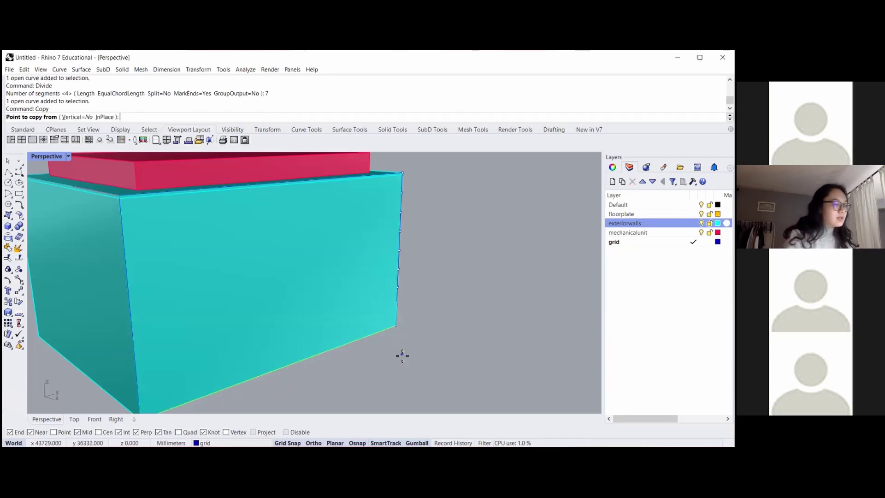
{"action": "scroll", "coordinate": [397, 323], "scroll_direction": "down", "scroll_amount": 3}
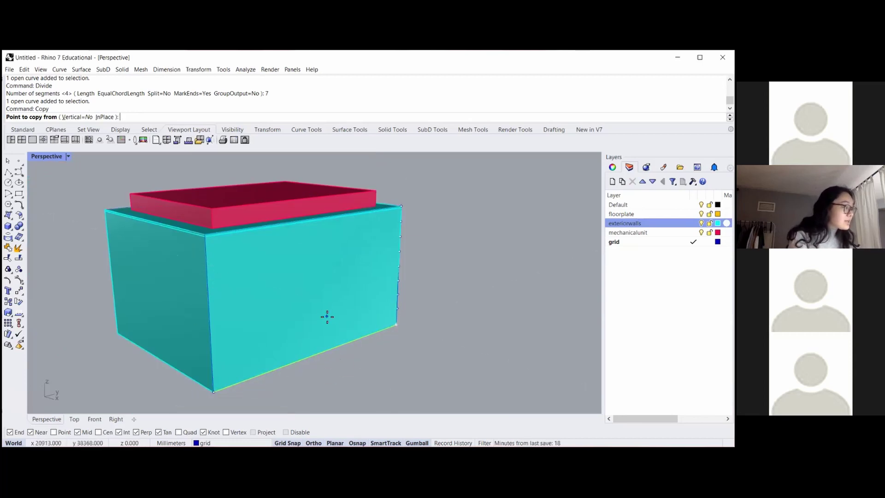
{"action": "scroll", "coordinate": [388, 327], "scroll_direction": "up", "scroll_amount": 3}
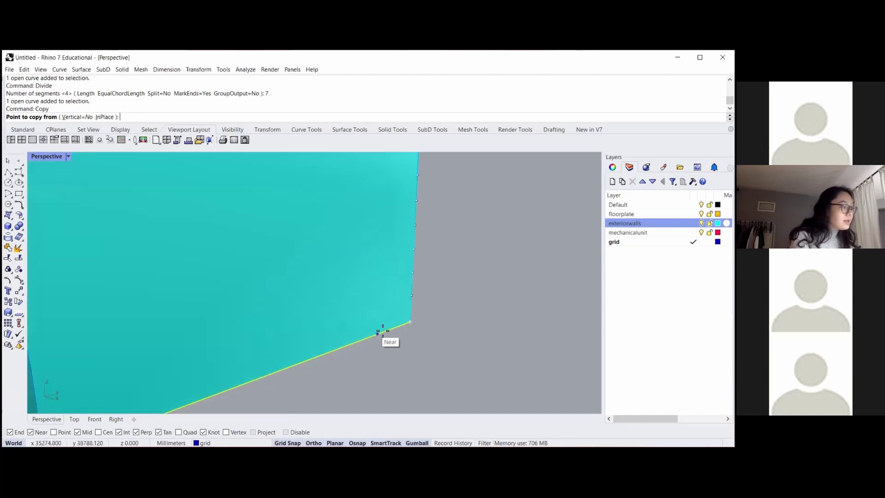
{"action": "scroll", "coordinate": [392, 327], "scroll_direction": "up", "scroll_amount": 1}
{"action": "left_click", "coordinate": [427, 313]}
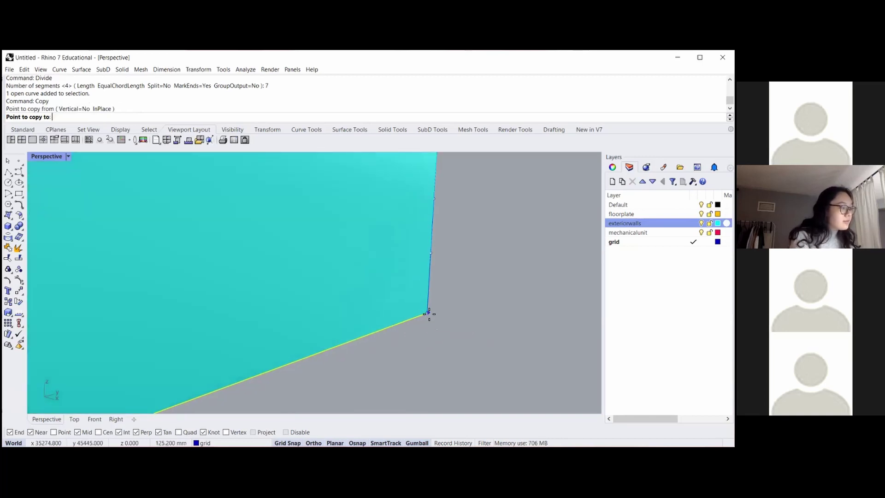
{"action": "left_click", "coordinate": [431, 254]}
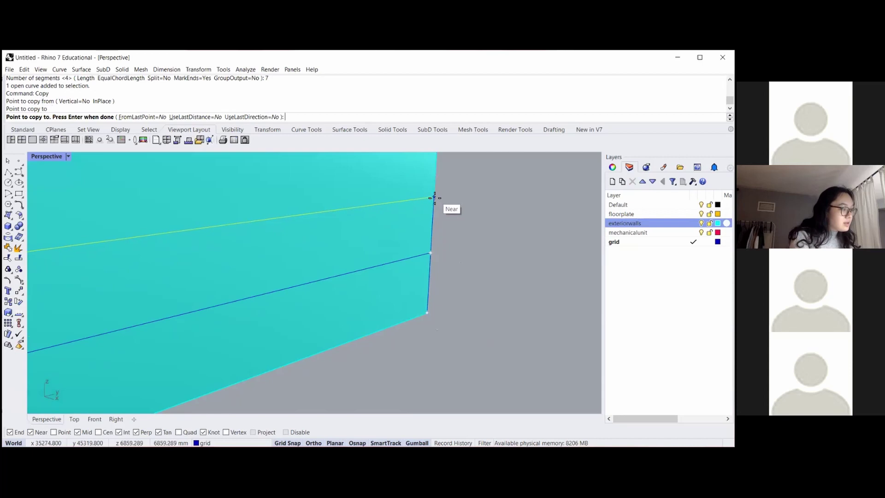
- Place two more copies of the base grid line at the next two division points up the facade's far edge
{"action": "scroll", "coordinate": [435, 198], "scroll_direction": "up", "scroll_amount": 2}
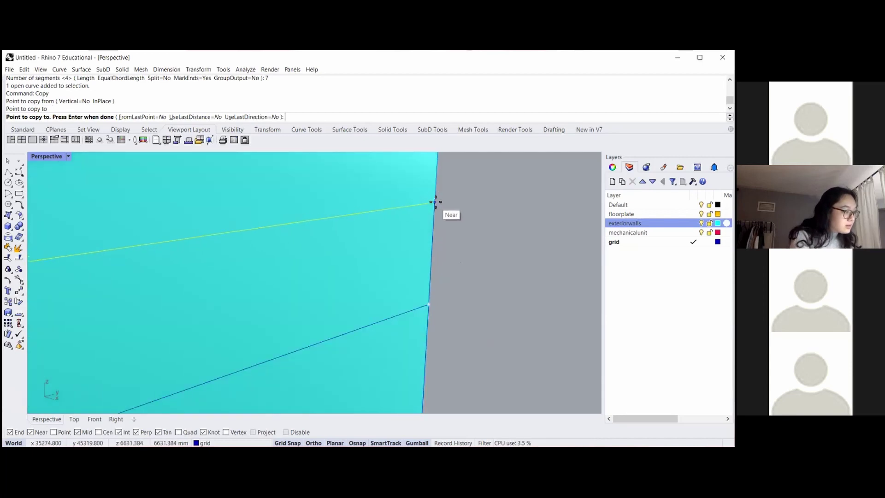
{"action": "scroll", "coordinate": [436, 202], "scroll_direction": "up", "scroll_amount": 2}
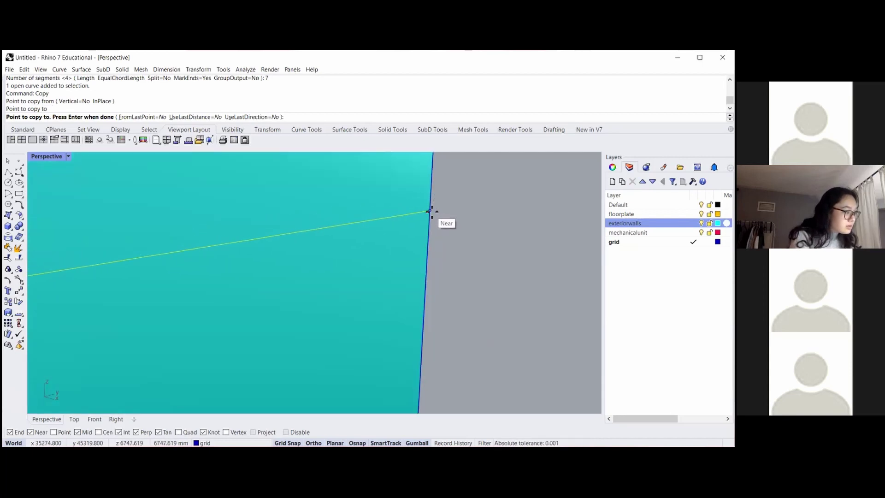
{"action": "left_click", "coordinate": [439, 269]}
{"action": "scroll", "coordinate": [439, 269], "scroll_direction": "down", "scroll_amount": 4}
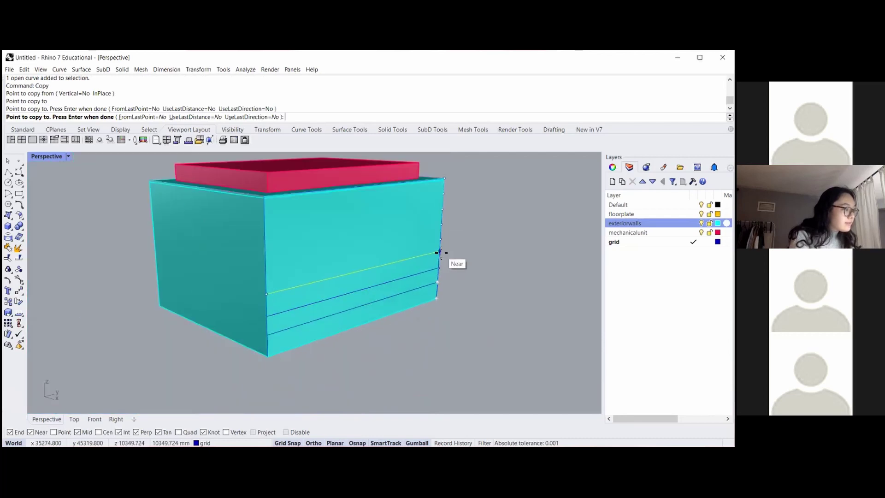
{"action": "scroll", "coordinate": [439, 252], "scroll_direction": "up", "scroll_amount": 4}
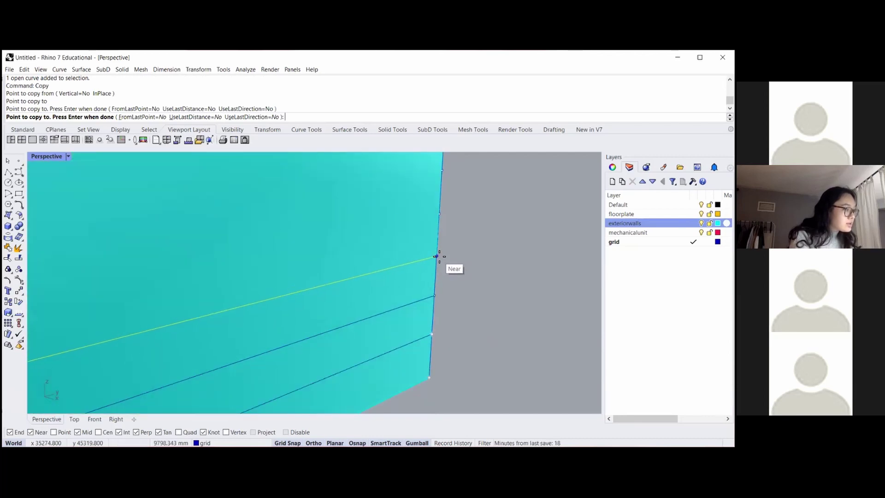
{"action": "left_click", "coordinate": [439, 256]}
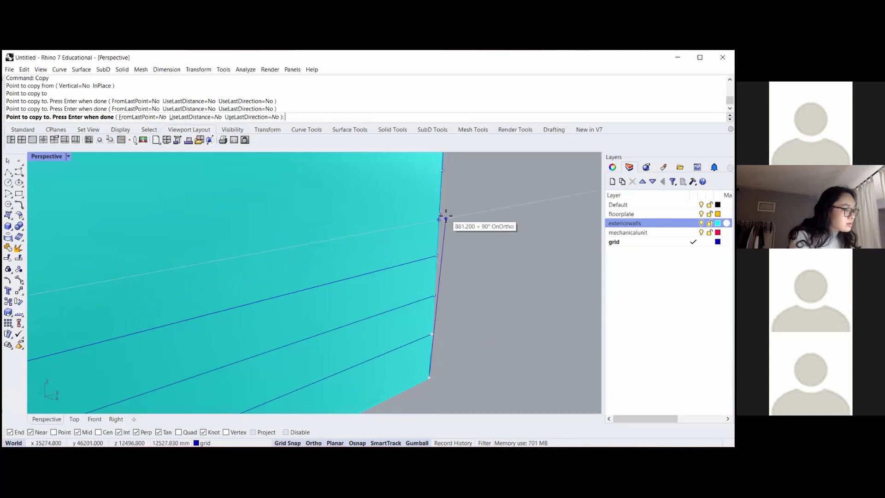
- Place copies of the base grid line at the remaining division points up the facade's far edge and finish the copy
{"action": "scroll", "coordinate": [446, 216], "scroll_direction": "up", "scroll_amount": 8}
{"action": "left_click", "coordinate": [417, 214]}
{"action": "scroll", "coordinate": [424, 274], "scroll_direction": "down", "scroll_amount": 5}
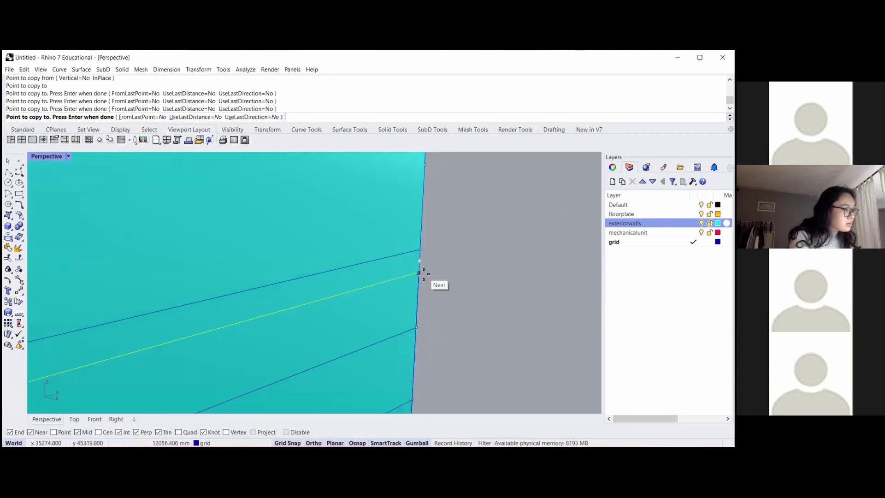
{"action": "scroll", "coordinate": [419, 273], "scroll_direction": "down", "scroll_amount": 3}
{"action": "left_click", "coordinate": [423, 235]}
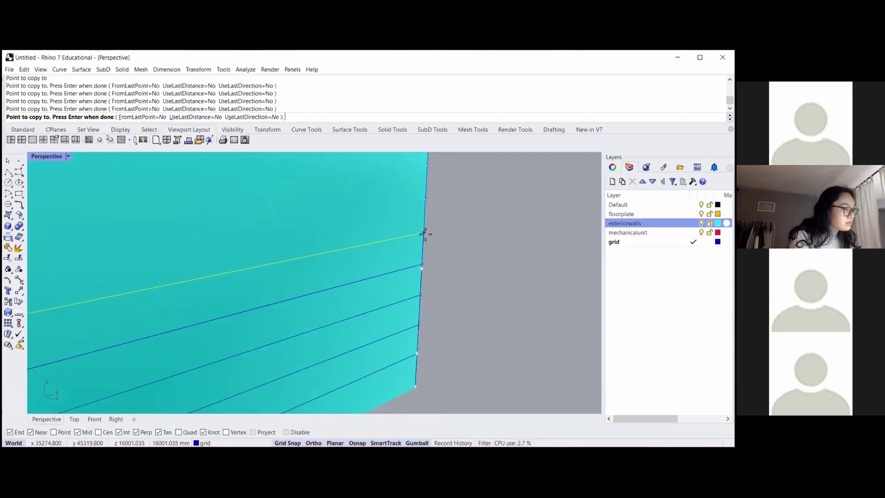
{"action": "left_click", "coordinate": [426, 200]}
{"action": "scroll", "coordinate": [430, 266], "scroll_direction": "down", "scroll_amount": 3}
{"action": "scroll", "coordinate": [430, 194], "scroll_direction": "up", "scroll_amount": 7}
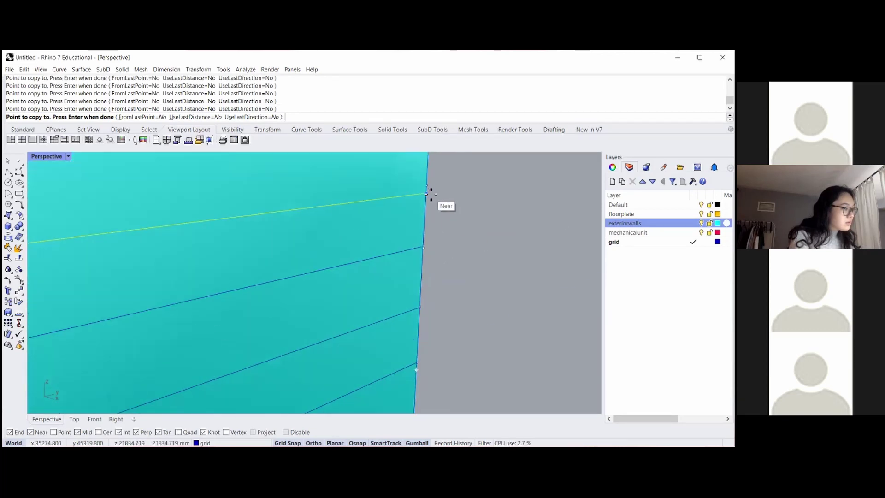
{"action": "left_click", "coordinate": [427, 183]}
{"action": "scroll", "coordinate": [435, 205], "scroll_direction": "down", "scroll_amount": 3}
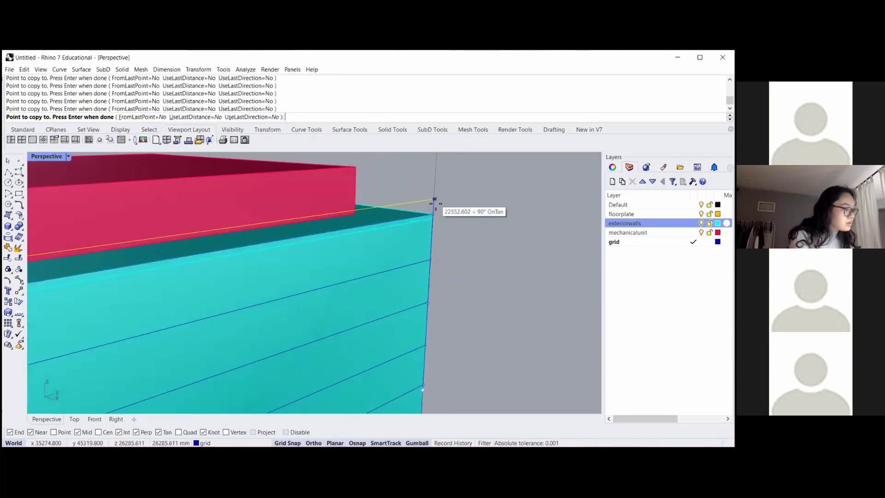
{"action": "key", "text": "Return"}
{"action": "scroll", "coordinate": [466, 253], "scroll_direction": "down", "scroll_amount": 5}
{"action": "scroll", "coordinate": [433, 292], "scroll_direction": "up", "scroll_amount": 8}
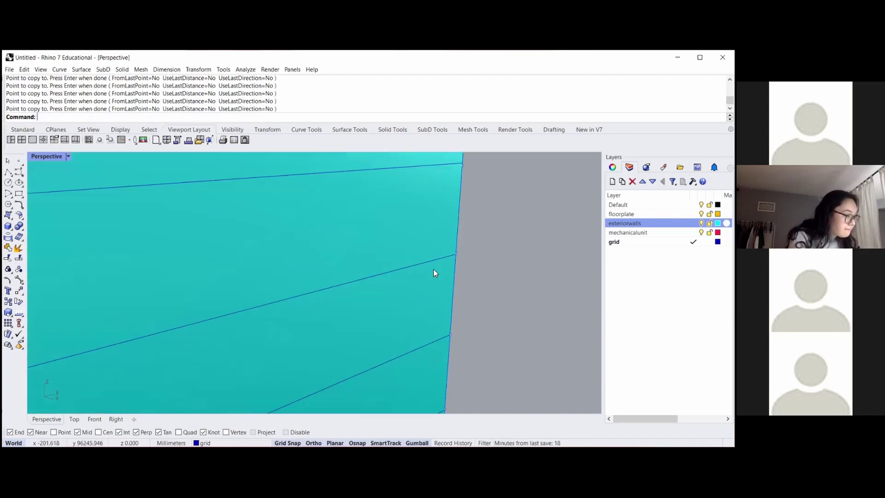
{"action": "scroll", "coordinate": [441, 253], "scroll_direction": "down", "scroll_amount": 6}
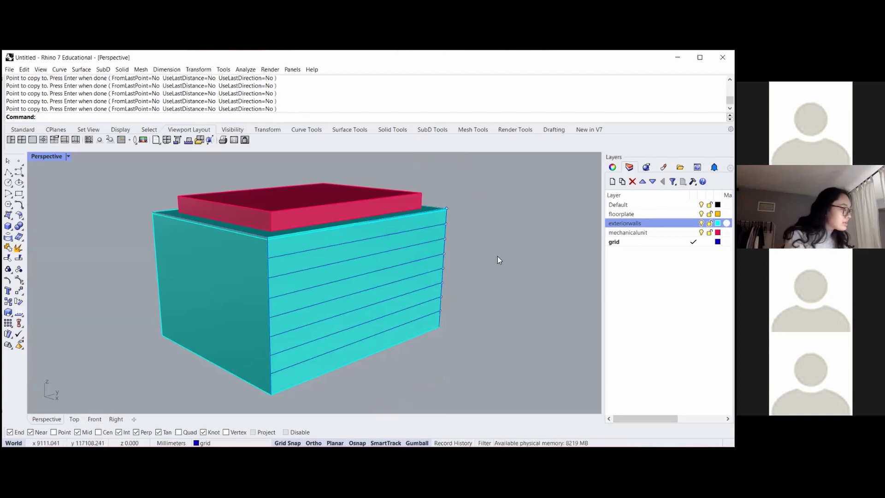
{"action": "scroll", "coordinate": [420, 312], "scroll_direction": "down", "scroll_amount": 3}
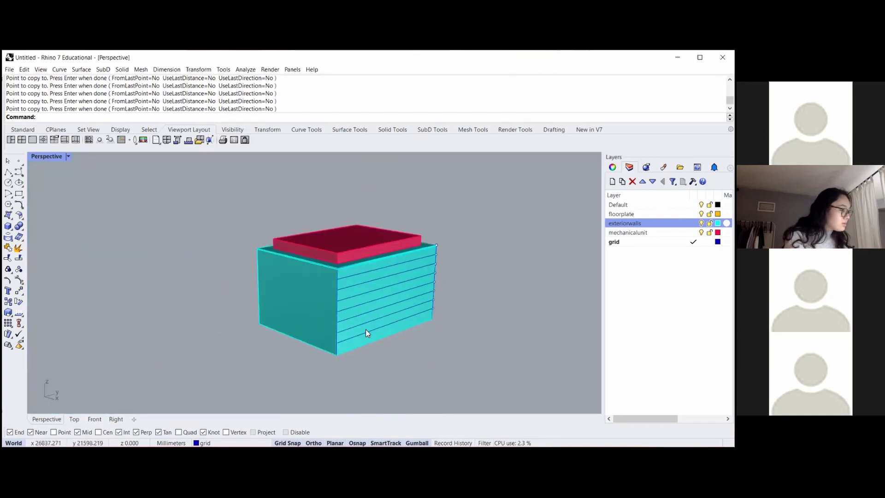
- Undo the copied horizontal grid lines and turn on the Point object snap
{"action": "key", "text": "ctrl+z"}
{"action": "key", "text": "ctrl+z"}
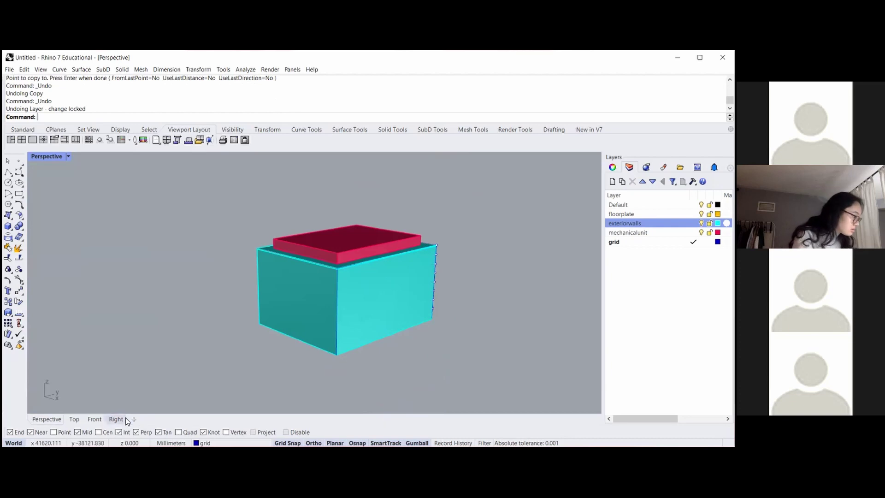
{"action": "left_click", "coordinate": [54, 433]}
- Copy the grid line along the facade's base from its far corner up to the first point on the far edge
{"action": "scroll", "coordinate": [423, 328], "scroll_direction": "up", "scroll_amount": 4}
{"action": "left_click", "coordinate": [421, 331]}
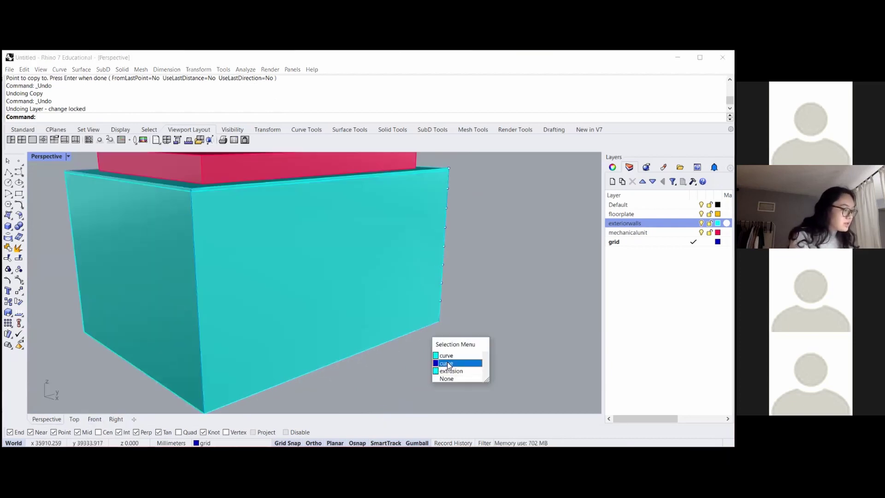
{"action": "left_click", "coordinate": [448, 366]}
{"action": "type", "text": "copy"}
{"action": "key", "text": "Return"}
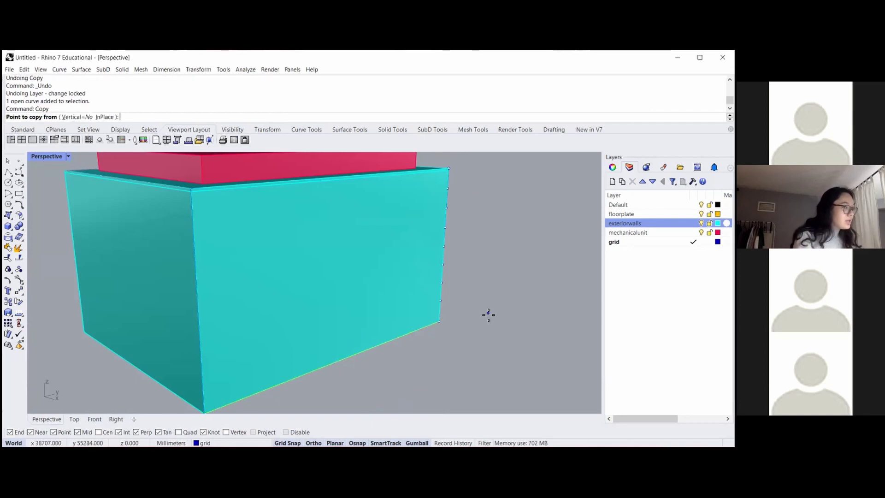
{"action": "left_click", "coordinate": [440, 323]}
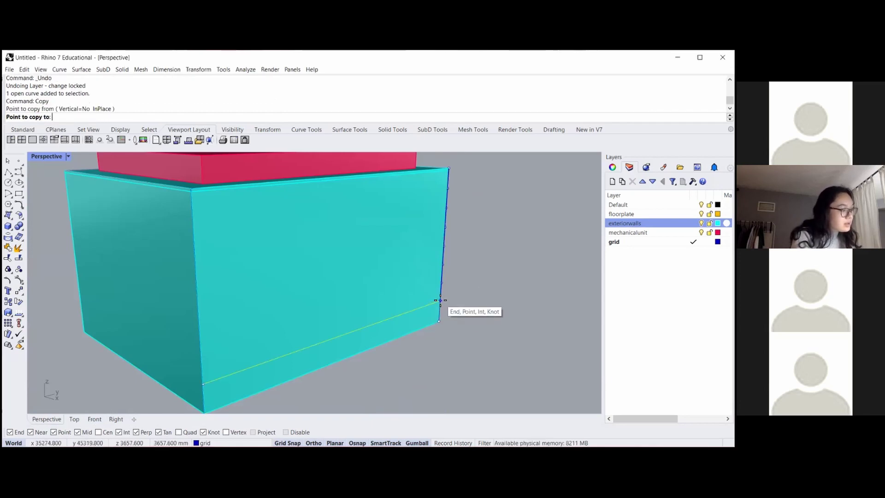
{"action": "scroll", "coordinate": [440, 300], "scroll_direction": "up", "scroll_amount": 3}
{"action": "left_click", "coordinate": [441, 300]}
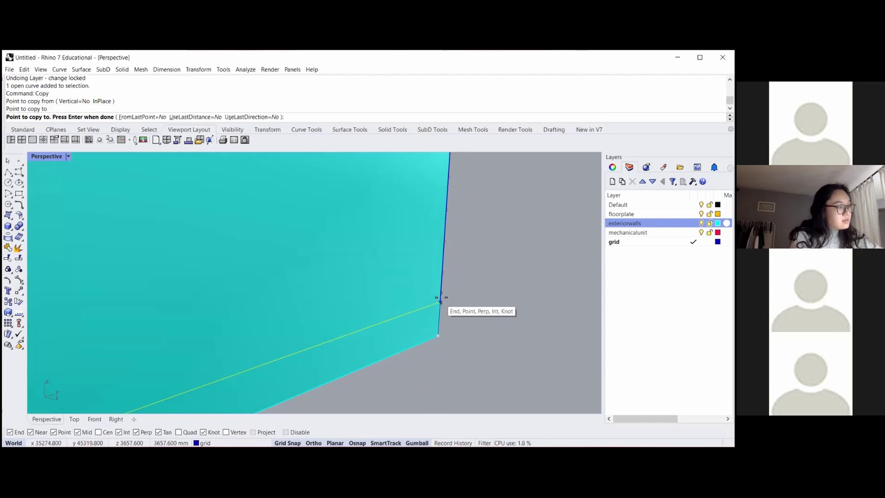
- Place further copies of the base grid line at the remaining division points up the far edge, finish copying and clear the selection
{"action": "left_click", "coordinate": [444, 273]}
{"action": "left_click", "coordinate": [445, 242]}
{"action": "left_click", "coordinate": [448, 214]}
{"action": "scroll", "coordinate": [450, 221], "scroll_direction": "down", "scroll_amount": 5}
{"action": "left_click", "coordinate": [450, 250]}
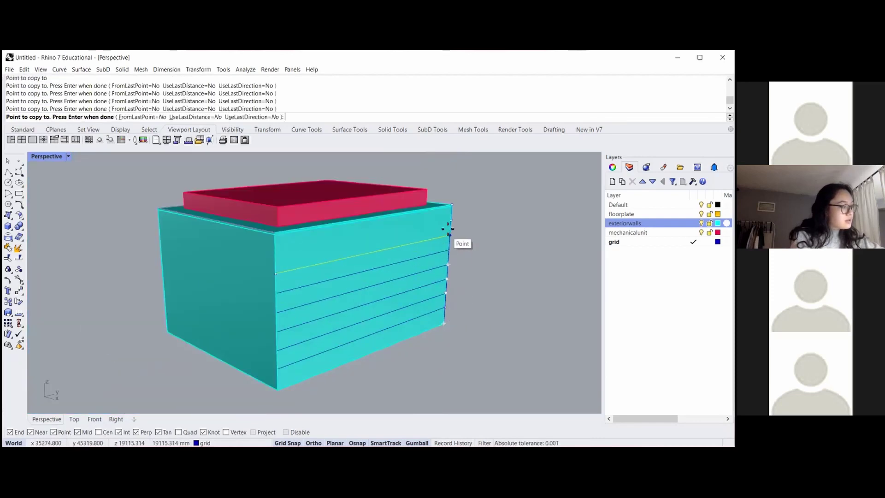
{"action": "left_click", "coordinate": [450, 236]}
{"action": "left_click", "coordinate": [448, 250]}
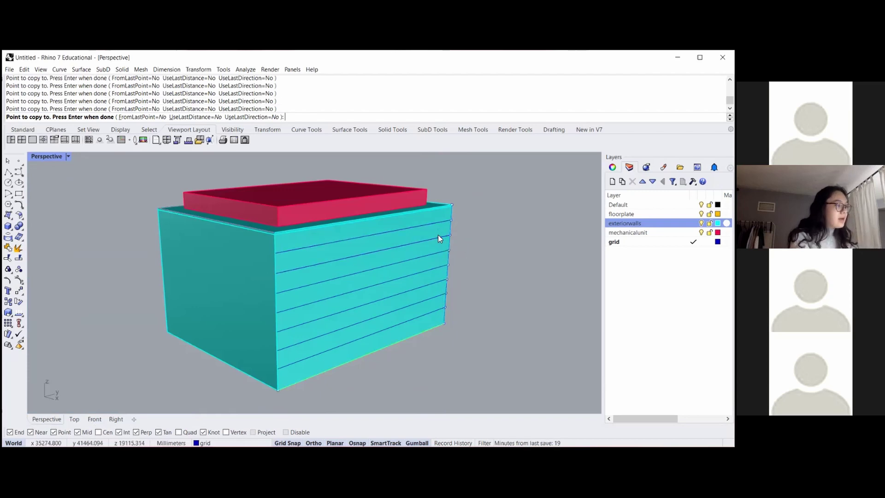
{"action": "key", "text": "Return"}
{"action": "key", "text": "Escape"}
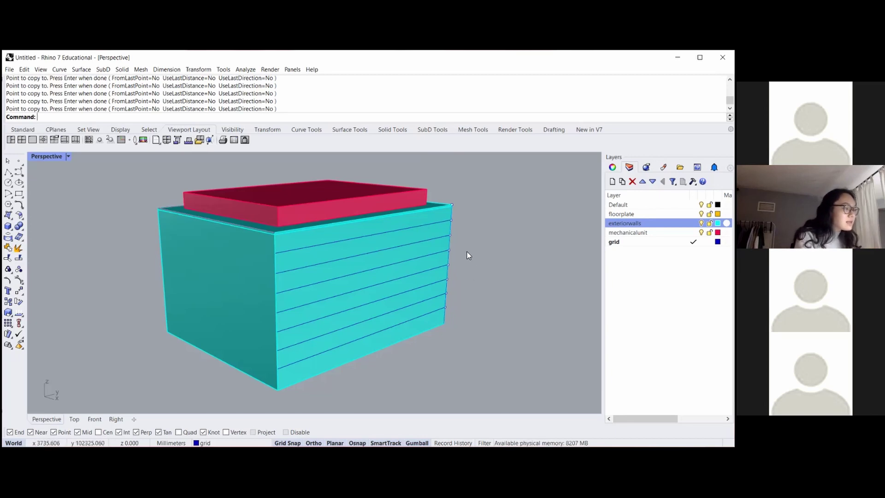
- Start an ArrayCrv of the vertical grid line at the facade's near corner, using the grid line along the facade's top edge as path
{"action": "scroll", "coordinate": [449, 296], "scroll_direction": "down", "scroll_amount": 3}
{"action": "scroll", "coordinate": [464, 257], "scroll_direction": "up", "scroll_amount": 2}
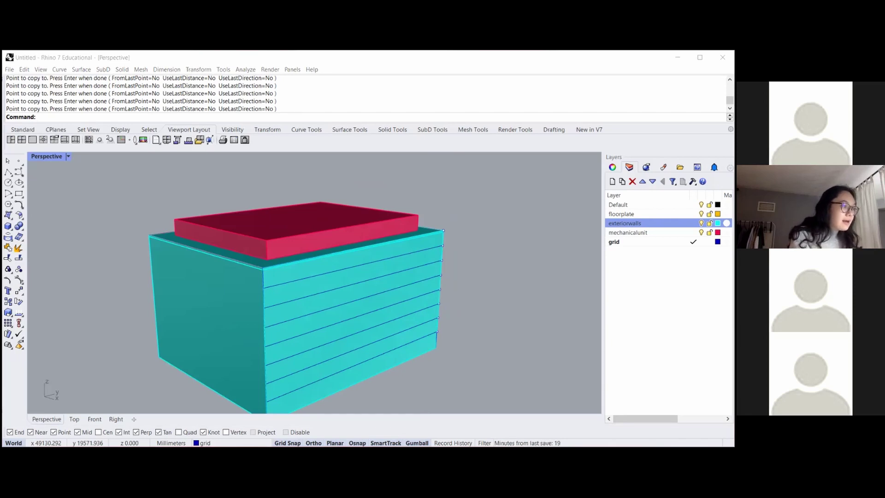
{"action": "left_click", "coordinate": [456, 253]}
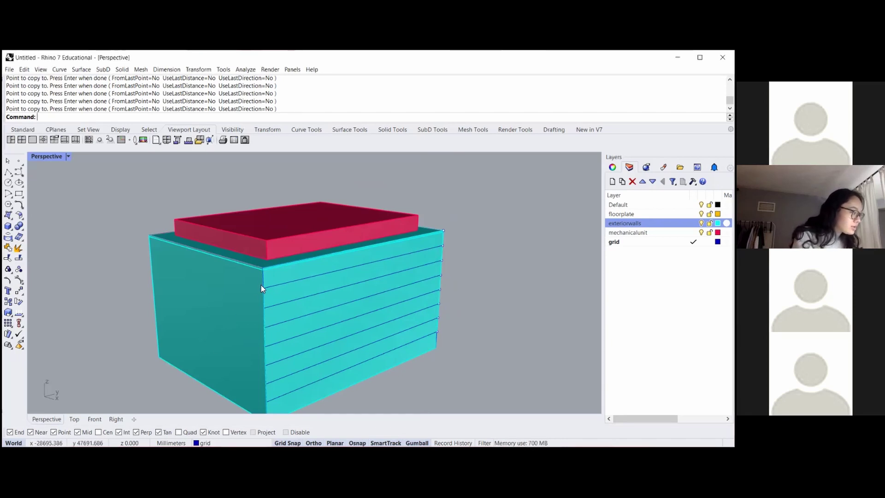
{"action": "left_click", "coordinate": [279, 306]}
{"action": "left_click", "coordinate": [279, 306]}
{"action": "scroll", "coordinate": [281, 298], "scroll_direction": "down", "scroll_amount": 7}
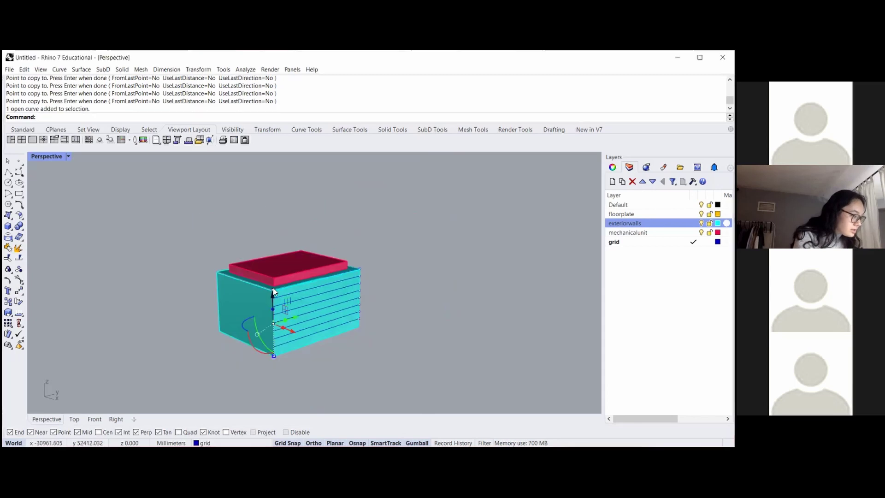
{"action": "scroll", "coordinate": [279, 320], "scroll_direction": "up", "scroll_amount": 5}
{"action": "type", "text": "ArrayCrv"}
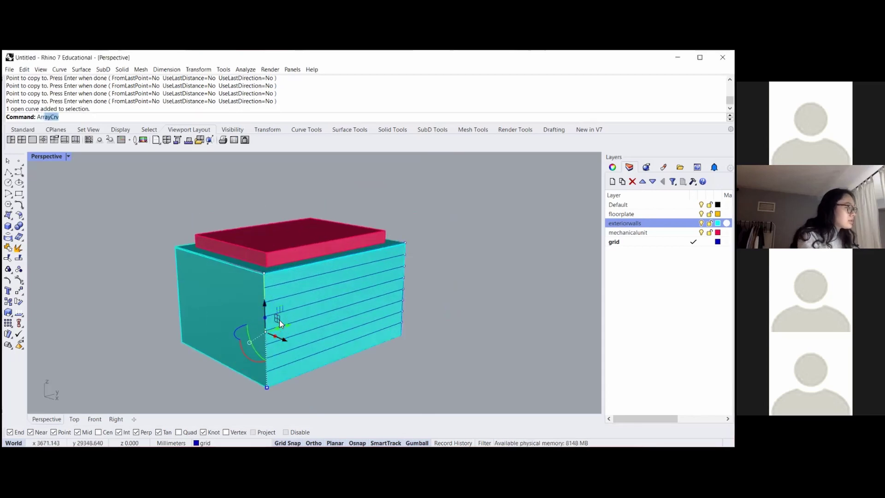
{"action": "key", "text": "Return"}
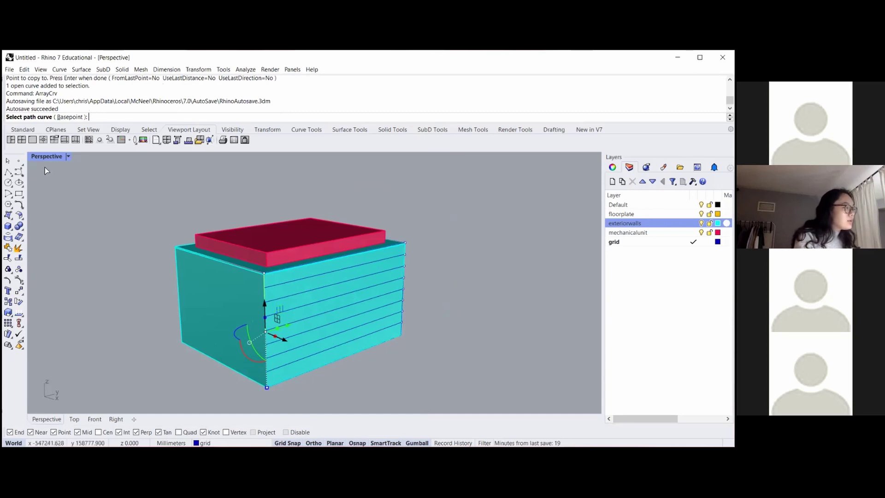
{"action": "scroll", "coordinate": [269, 274], "scroll_direction": "up", "scroll_amount": 5}
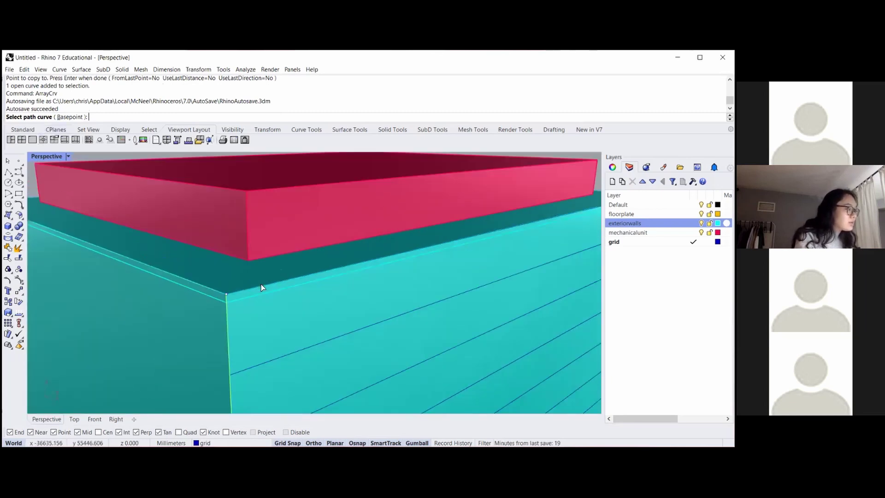
{"action": "left_click", "coordinate": [260, 284]}
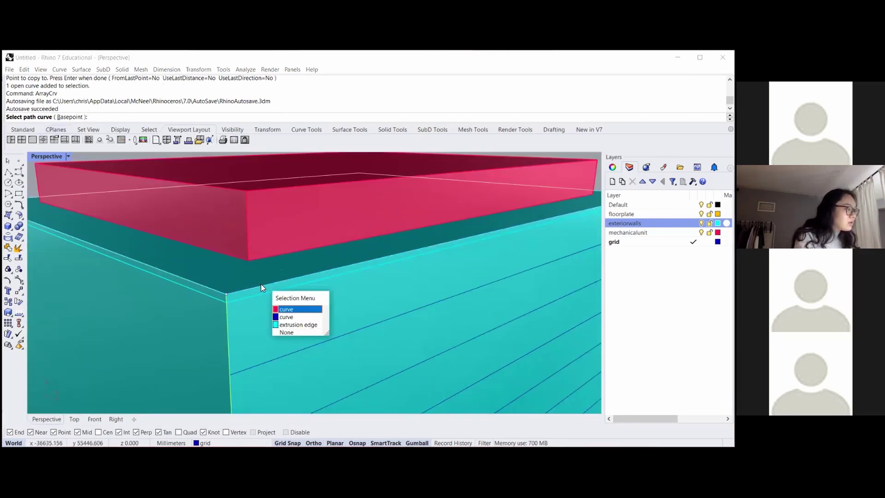
{"action": "left_click", "coordinate": [286, 317]}
{"action": "scroll", "coordinate": [301, 279], "scroll_direction": "down", "scroll_amount": 8}
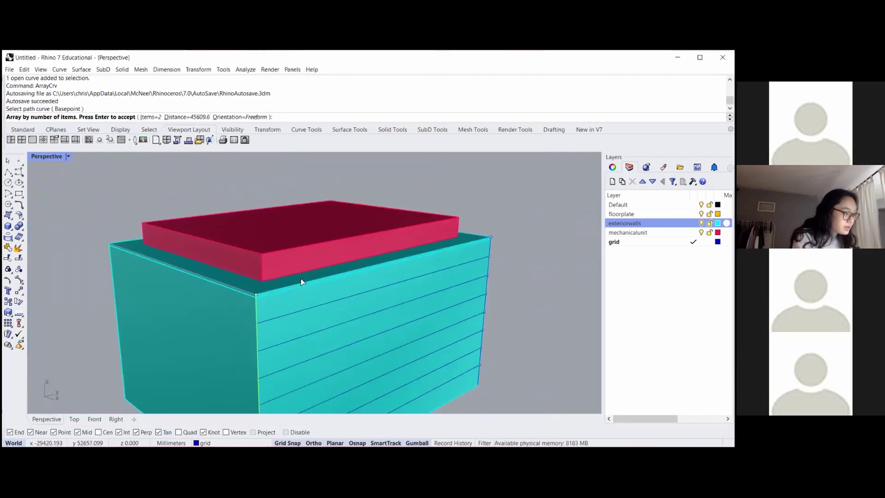
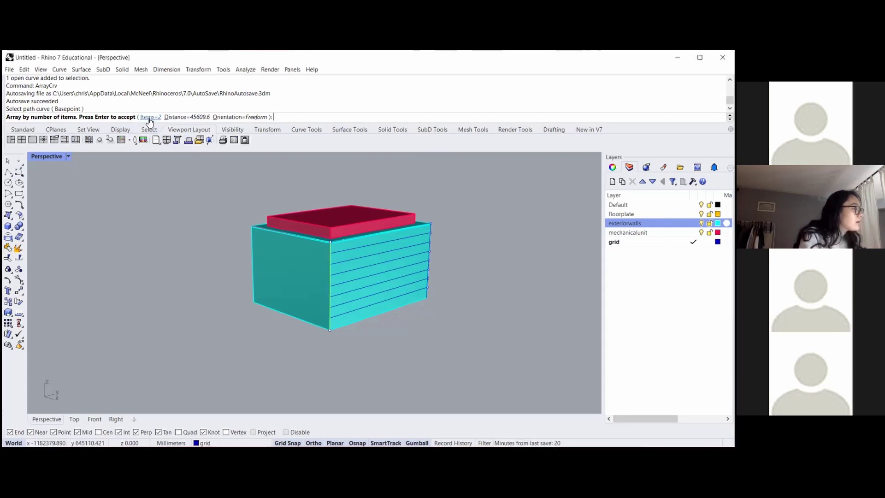
- Set the curve array to 15 items and create the vertical grid lines across the facade
{"action": "left_click", "coordinate": [148, 118]}
{"action": "type", "text": "15"}
{"action": "key", "text": "Return"}
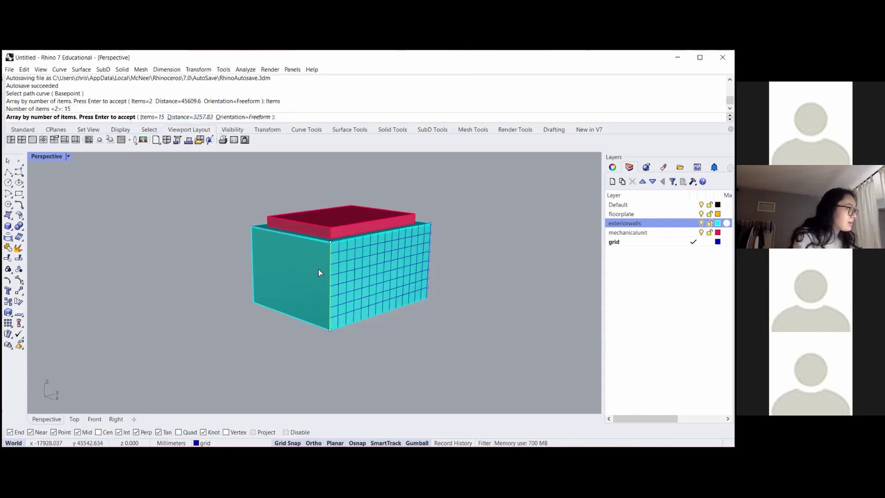
{"action": "key", "text": "Return"}
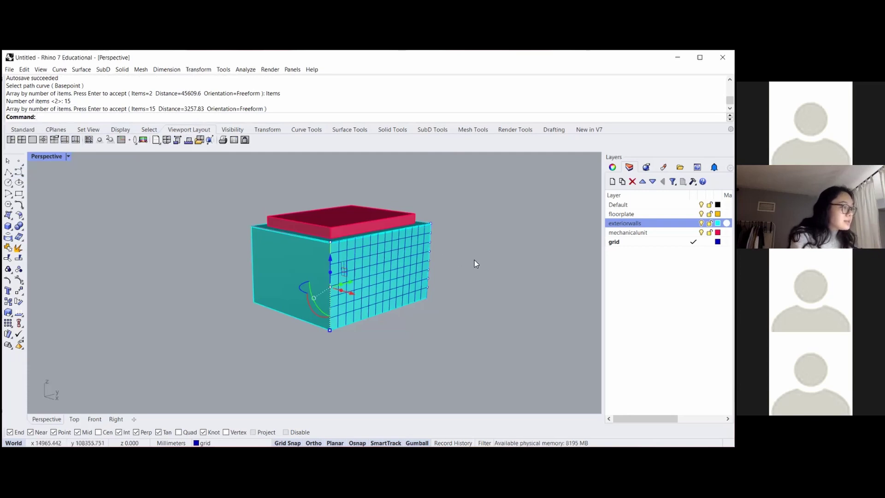
{"action": "right_click_drag", "start_coordinate": [399, 301], "coordinate": [353, 276]}
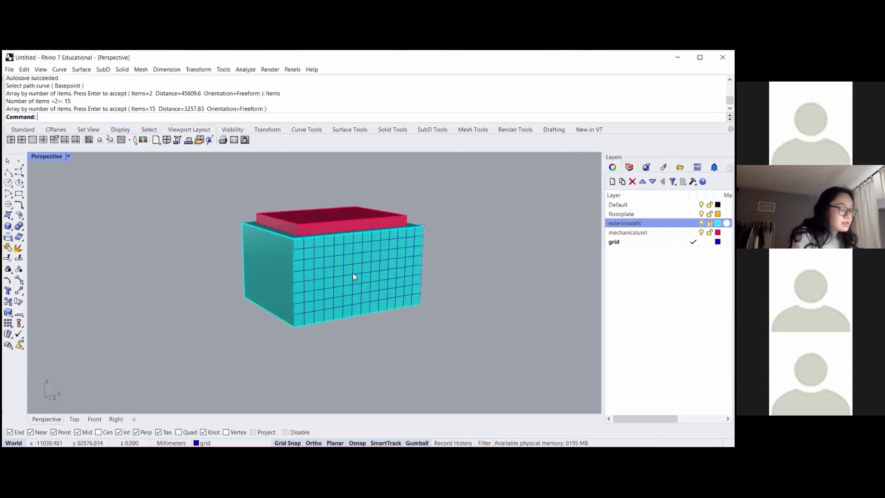
{"action": "scroll", "coordinate": [353, 276], "scroll_direction": "down", "scroll_amount": 2}
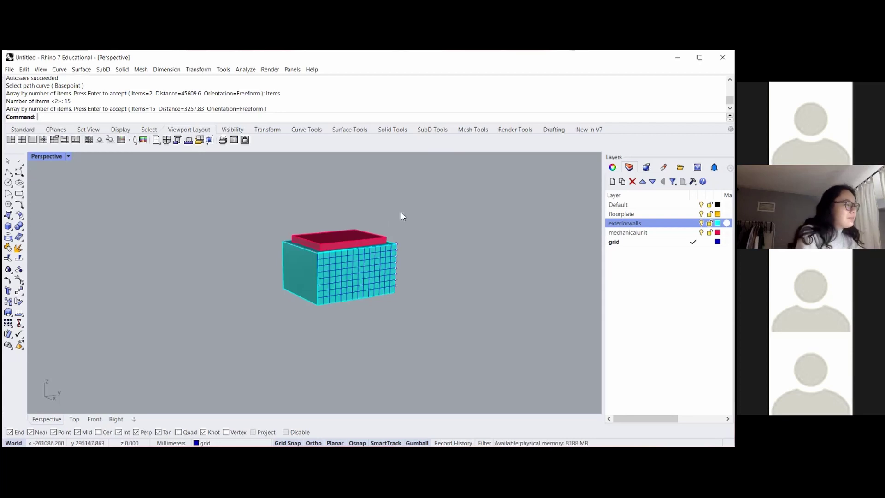
{"action": "scroll", "coordinate": [395, 256], "scroll_direction": "up", "scroll_amount": 5}
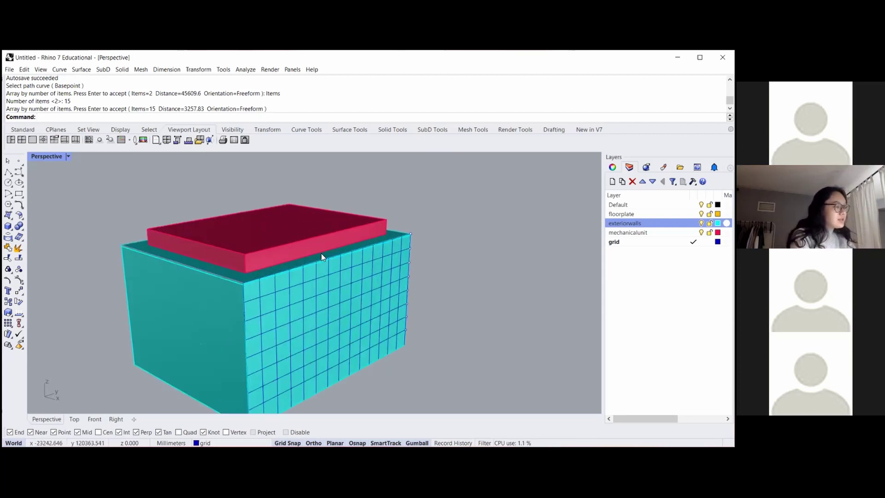
{"action": "scroll", "coordinate": [359, 318], "scroll_direction": "down", "scroll_amount": 1}
{"action": "scroll", "coordinate": [323, 261], "scroll_direction": "down", "scroll_amount": 2}
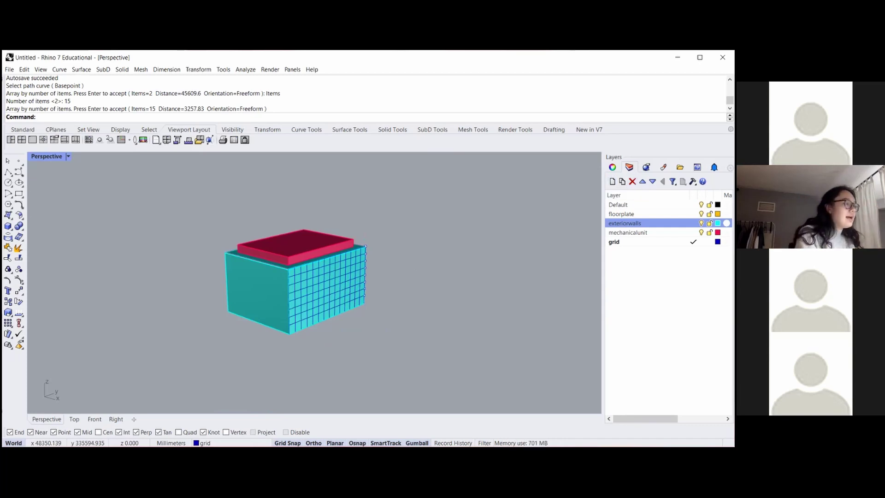
- Add a new layer named beamsandcolumns and set its colour to SeaGreen
{"action": "left_click", "coordinate": [612, 181]}
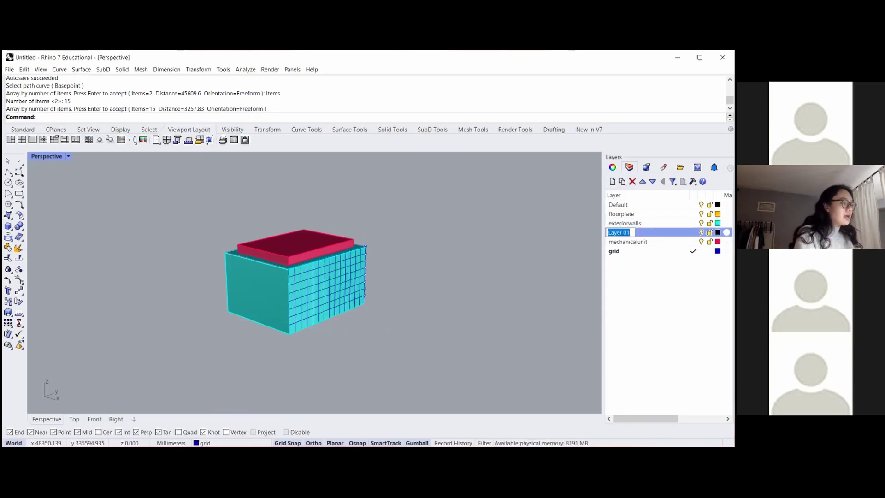
{"action": "type", "text": "beamsandcolum"}
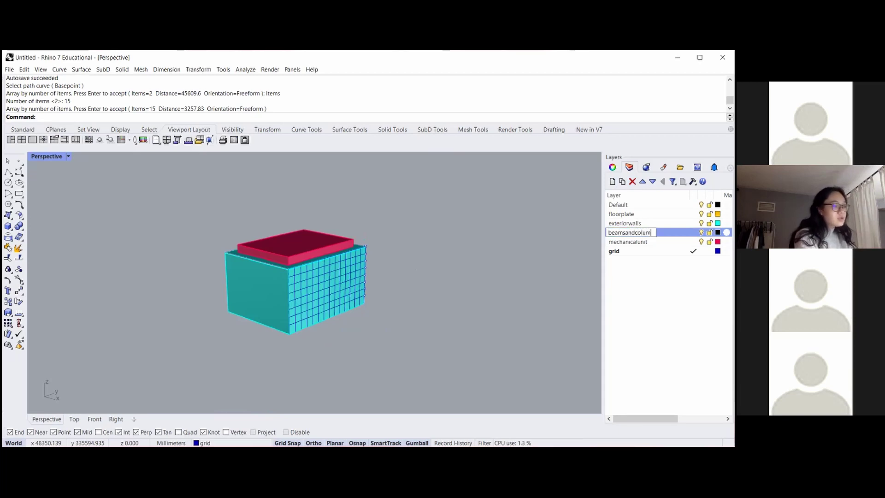
{"action": "type", "text": "ns"}
{"action": "key", "text": "Return"}
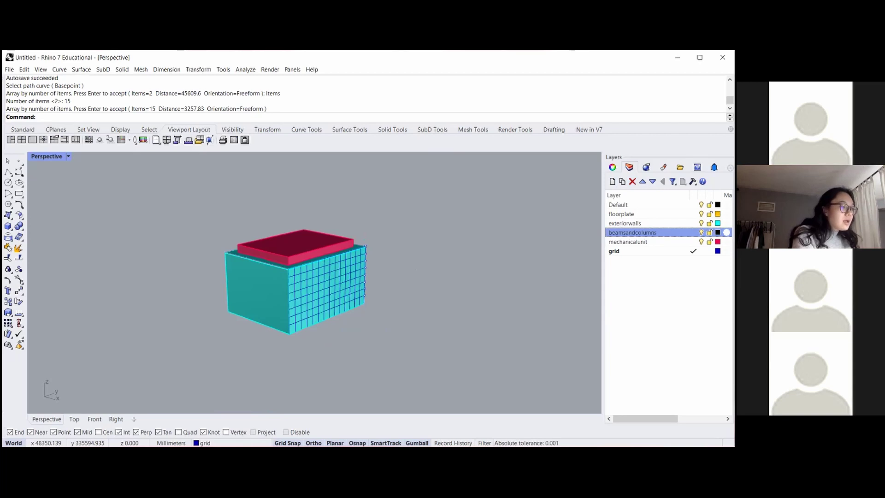
{"action": "left_click", "coordinate": [718, 233]}
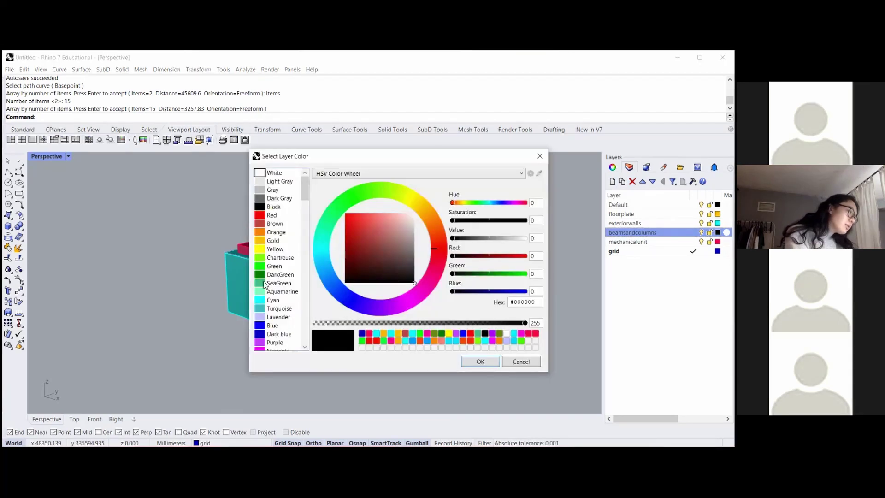
{"action": "left_click", "coordinate": [265, 283]}
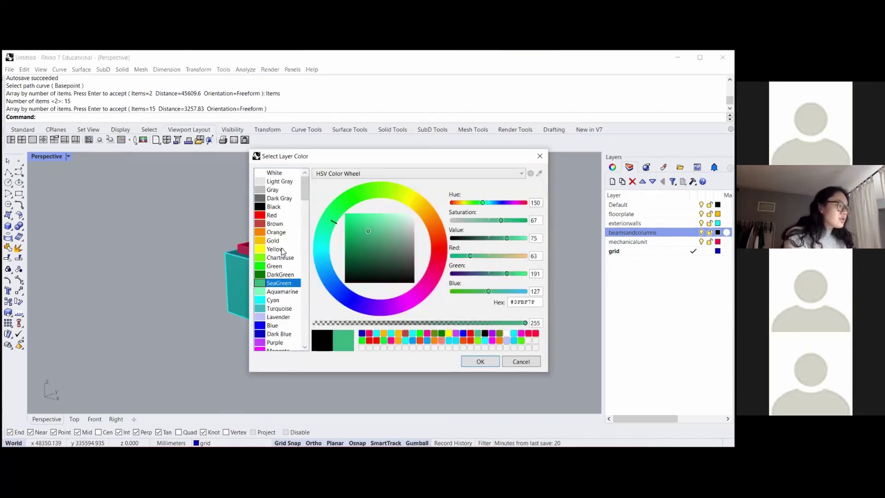
{"action": "scroll", "coordinate": [282, 250], "scroll_direction": "down", "scroll_amount": 4}
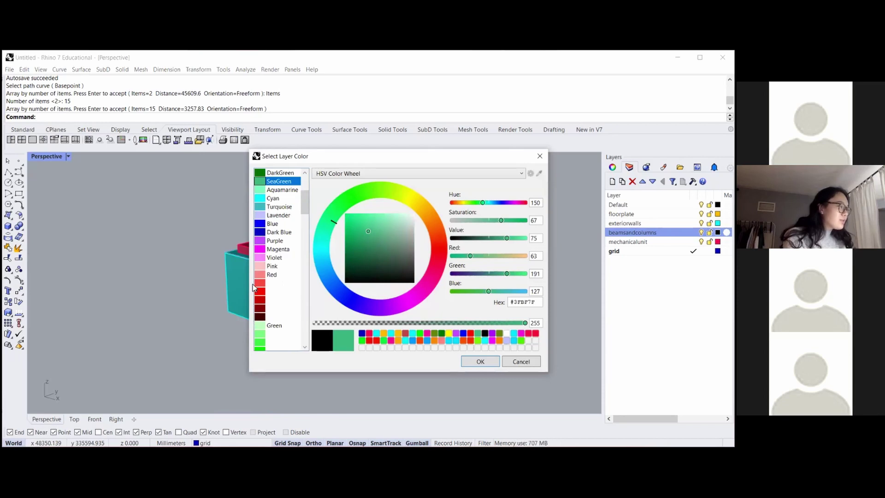
{"action": "left_click", "coordinate": [474, 362]}
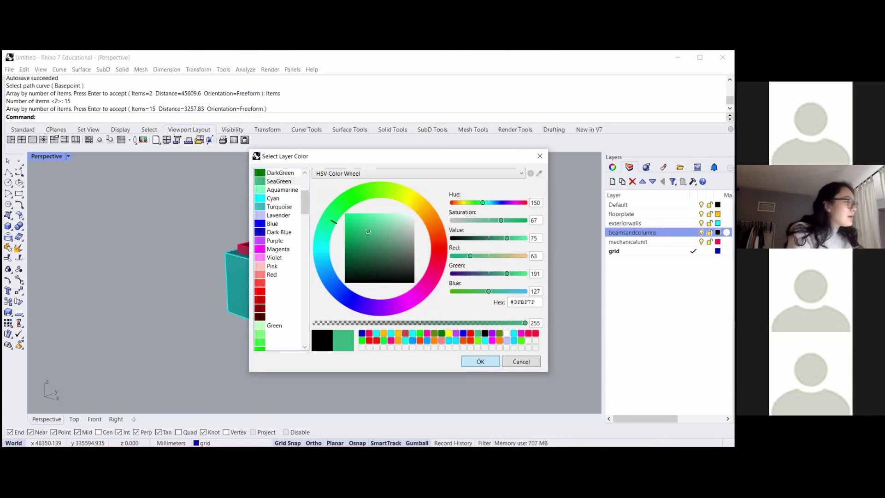
- Make beamsandcolumns the current layer and draw a rectangle 1 foot by 8 inches from the bottom of the facade's near corner
{"action": "left_click", "coordinate": [20, 195]}
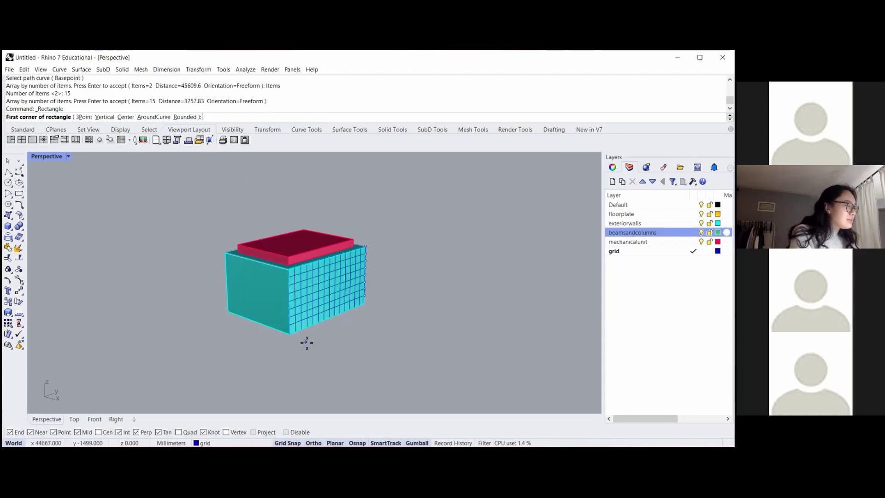
{"action": "scroll", "coordinate": [299, 342], "scroll_direction": "up", "scroll_amount": 3}
{"action": "left_click", "coordinate": [694, 232]}
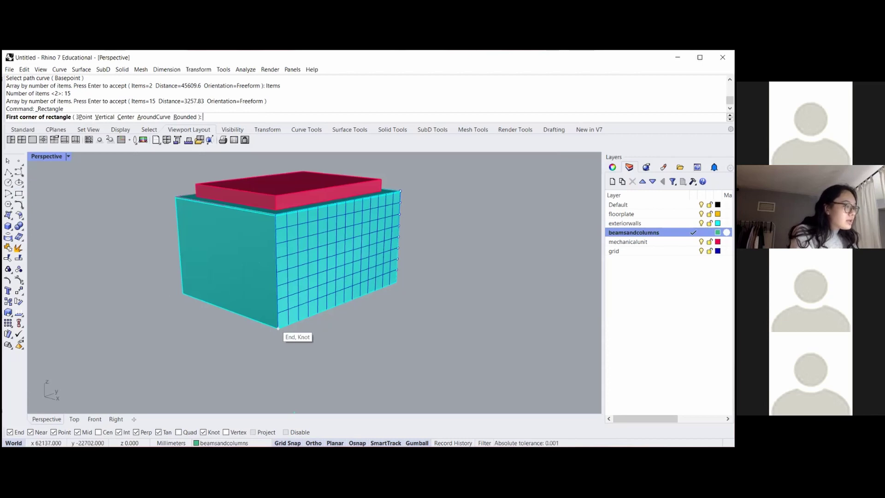
{"action": "key", "text": "alt+Tab"}
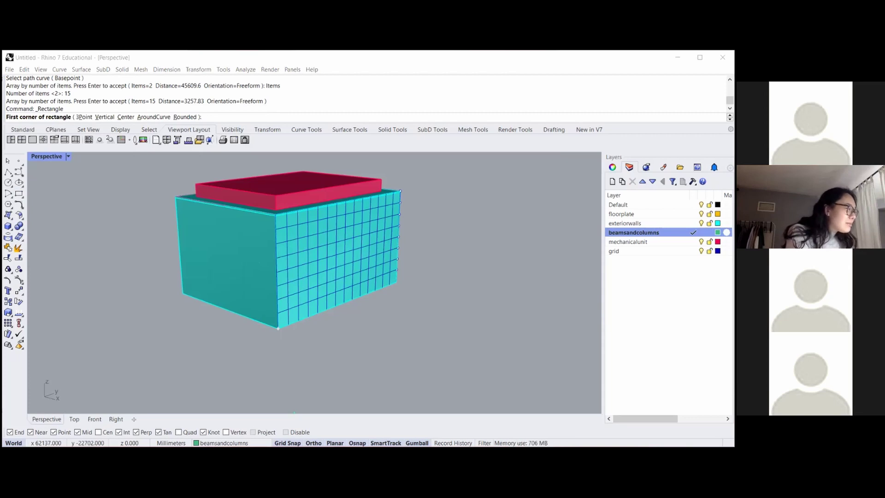
{"action": "scroll", "coordinate": [283, 333], "scroll_direction": "up", "scroll_amount": 3}
{"action": "left_click", "coordinate": [274, 325]}
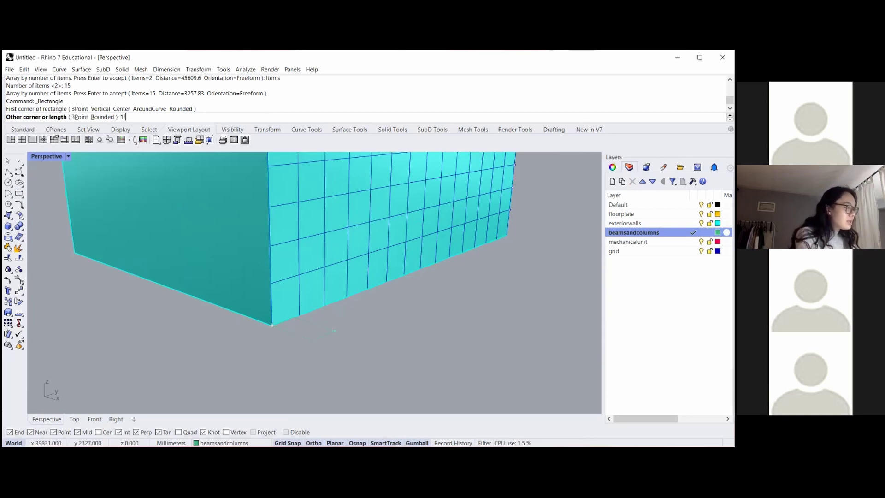
{"action": "key", "text": "Return"}
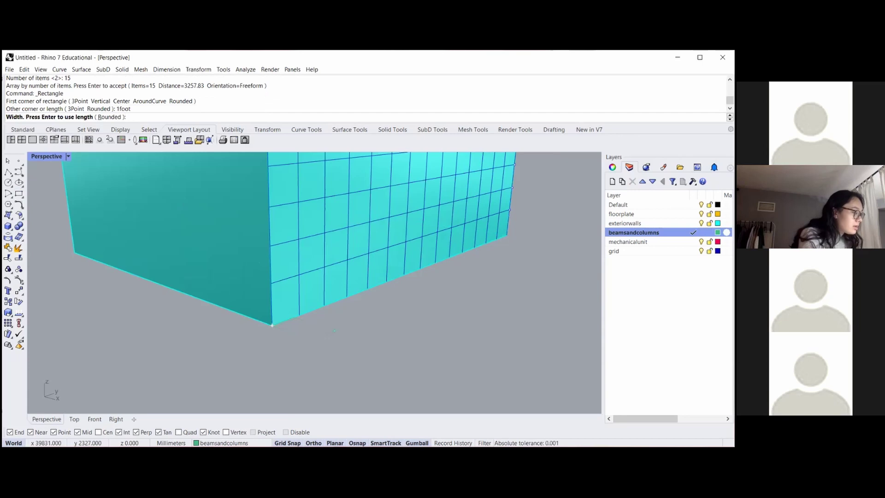
{"action": "key", "text": "Return"}
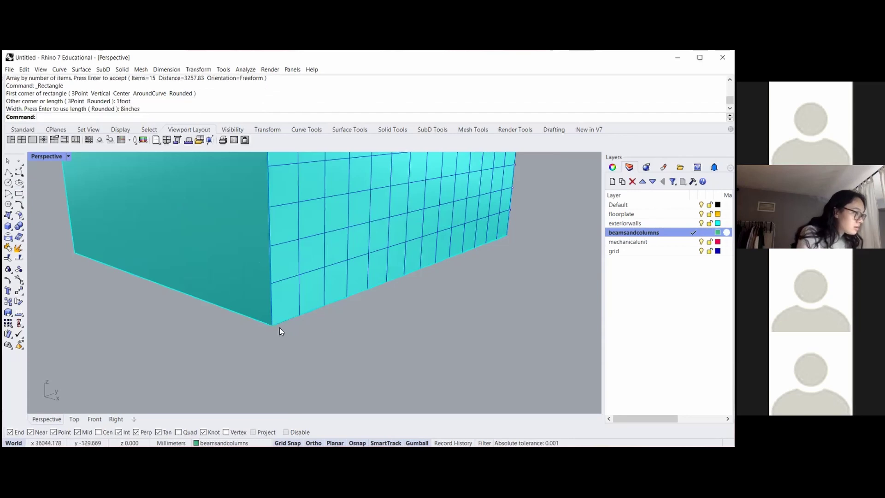
- Extrude the small rectangle at the building's base corner with ExtrudeCrv into a solid column reaching the wall's top corner
{"action": "scroll", "coordinate": [279, 327], "scroll_direction": "up", "scroll_amount": 4}
{"action": "scroll", "coordinate": [230, 328], "scroll_direction": "down", "scroll_amount": 2}
{"action": "scroll", "coordinate": [229, 328], "scroll_direction": "up", "scroll_amount": 3}
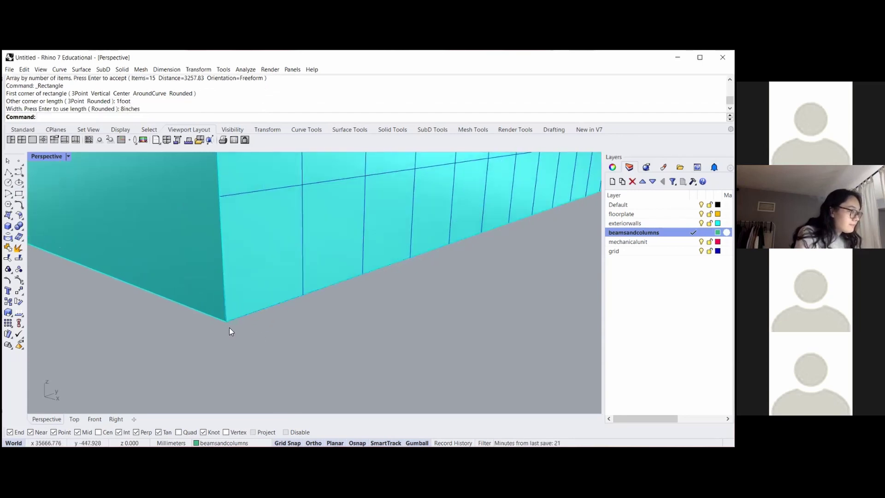
{"action": "scroll", "coordinate": [236, 318], "scroll_direction": "down", "scroll_amount": 5}
{"action": "scroll", "coordinate": [236, 321], "scroll_direction": "up", "scroll_amount": 3}
{"action": "left_click", "coordinate": [236, 320]}
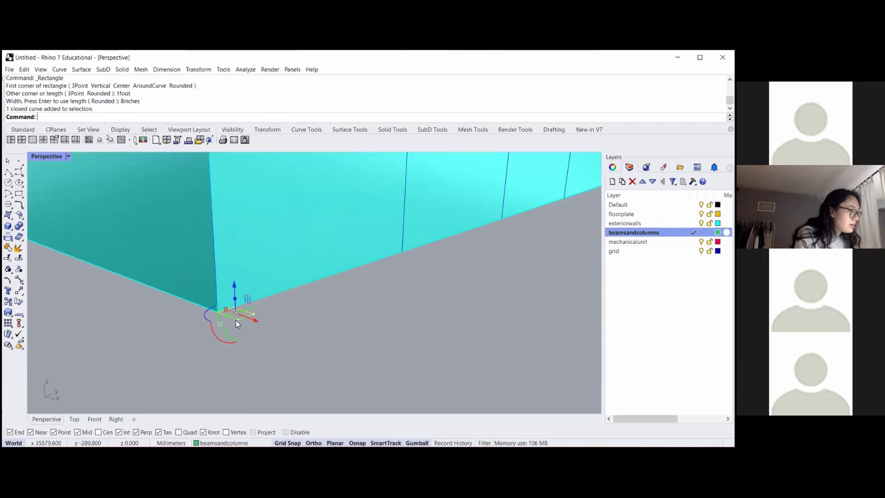
{"action": "scroll", "coordinate": [274, 332], "scroll_direction": "down", "scroll_amount": 3}
{"action": "scroll", "coordinate": [297, 304], "scroll_direction": "down", "scroll_amount": 4}
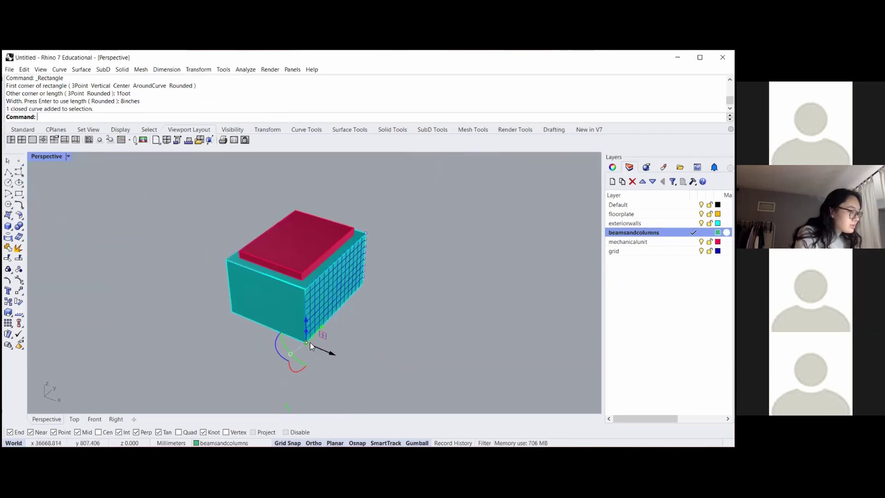
{"action": "scroll", "coordinate": [305, 346], "scroll_direction": "up", "scroll_amount": 5}
{"action": "scroll", "coordinate": [299, 336], "scroll_direction": "down", "scroll_amount": 5}
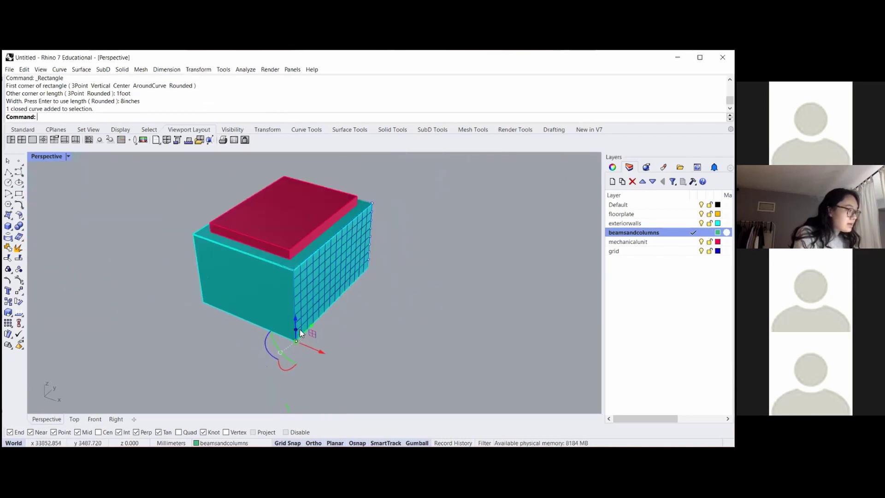
{"action": "type", "text": "extrude"}
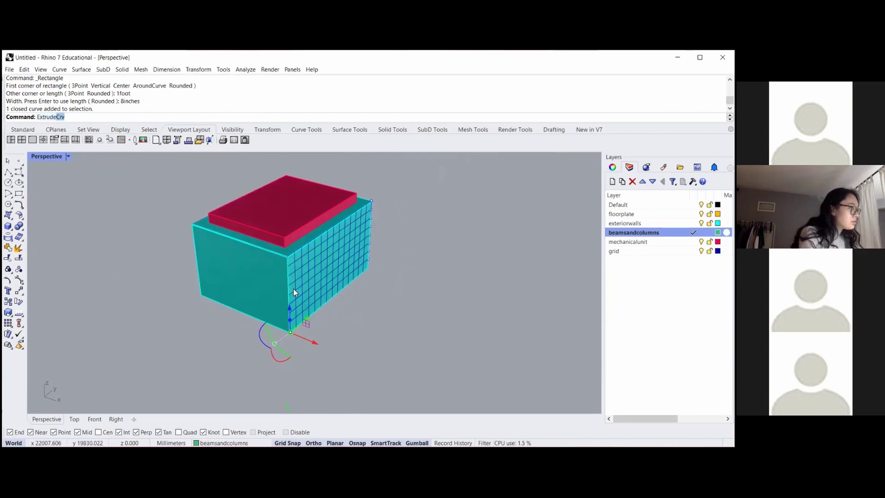
{"action": "key", "text": "Return"}
{"action": "scroll", "coordinate": [297, 295], "scroll_direction": "up", "scroll_amount": 5}
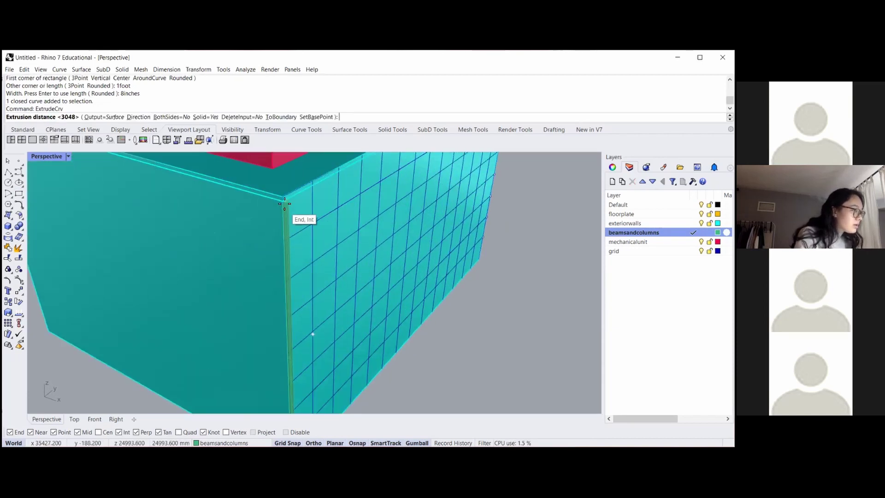
{"action": "left_click", "coordinate": [304, 203]}
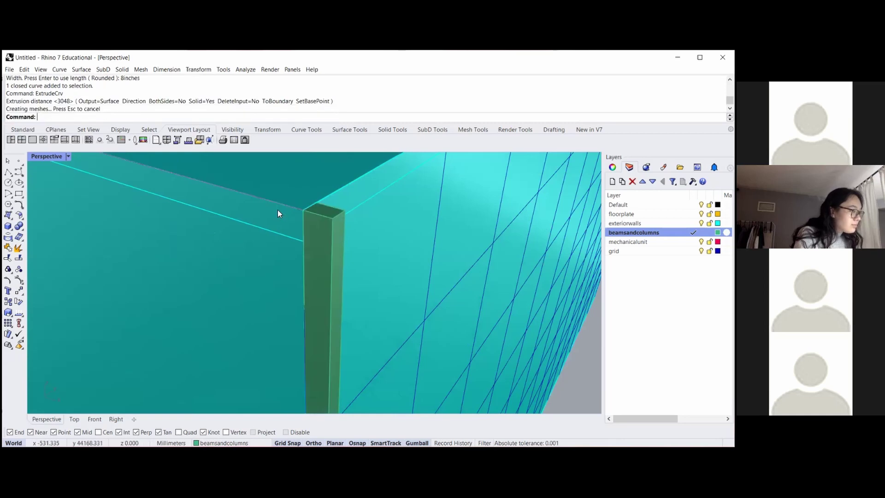
- Examine the corner column from several sides, checking how its top and base meet the exterior walls
{"action": "scroll", "coordinate": [278, 210], "scroll_direction": "down", "scroll_amount": 5}
{"action": "scroll", "coordinate": [277, 219], "scroll_direction": "up", "scroll_amount": 5}
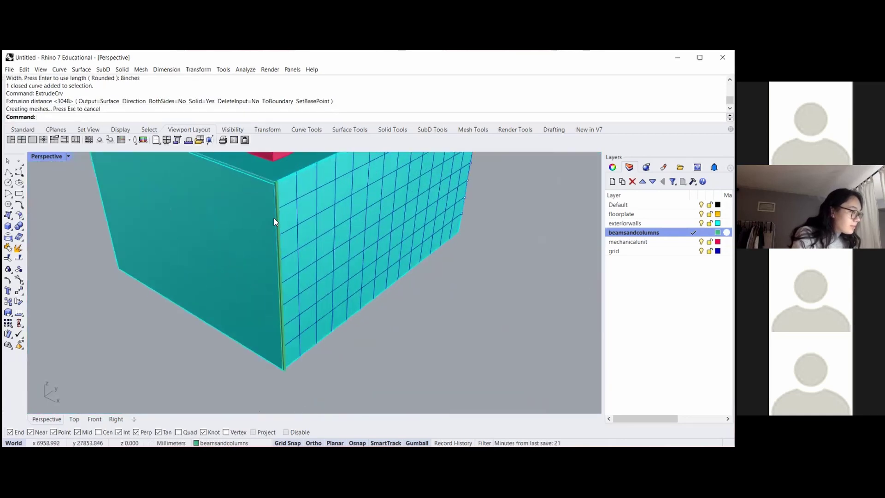
{"action": "scroll", "coordinate": [281, 221], "scroll_direction": "down", "scroll_amount": 5}
{"action": "scroll", "coordinate": [362, 276], "scroll_direction": "up", "scroll_amount": 6}
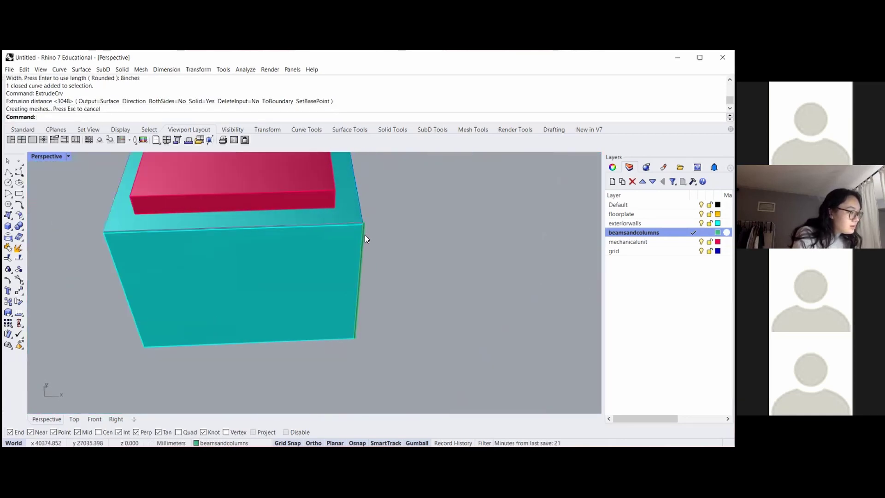
{"action": "scroll", "coordinate": [364, 215], "scroll_direction": "down", "scroll_amount": 4}
{"action": "right_click_drag", "start_coordinate": [363, 213], "coordinate": [280, 226]}
{"action": "scroll", "coordinate": [291, 174], "scroll_direction": "up", "scroll_amount": 10}
{"action": "right_click_drag", "start_coordinate": [276, 263], "coordinate": [446, 261]}
{"action": "scroll", "coordinate": [256, 305], "scroll_direction": "down", "scroll_amount": 4}
{"action": "scroll", "coordinate": [403, 350], "scroll_direction": "up", "scroll_amount": 8}
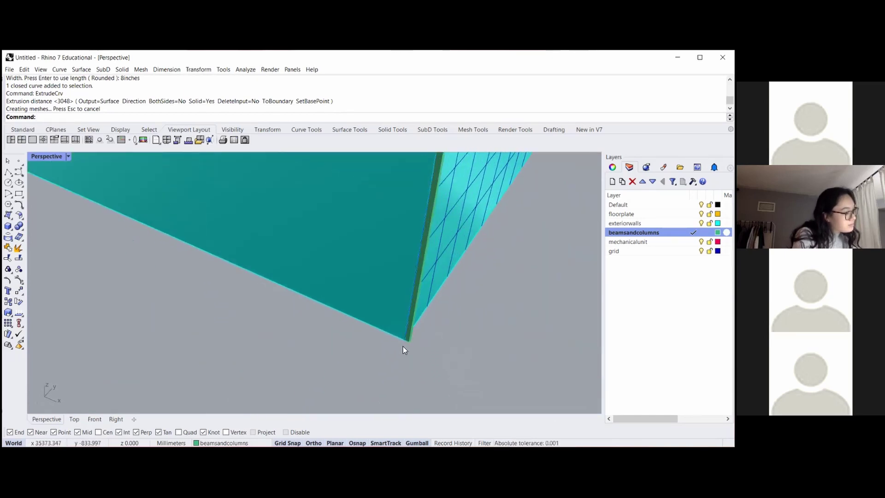
- Draw a 1.5-foot guide polyline along the X direction from the corner column's base corner where it meets the plain wall
{"action": "right_click_drag", "start_coordinate": [412, 339], "coordinate": [420, 270]}
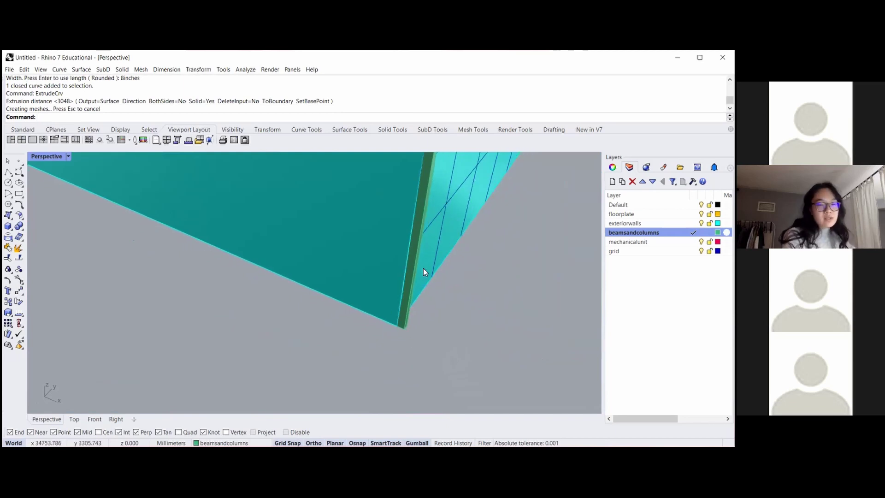
{"action": "left_click", "coordinate": [8, 172]}
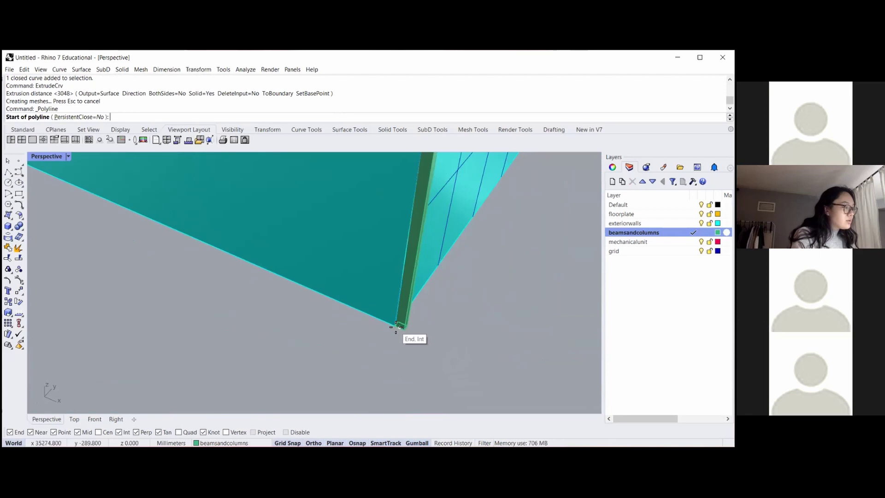
{"action": "left_click", "coordinate": [394, 323]}
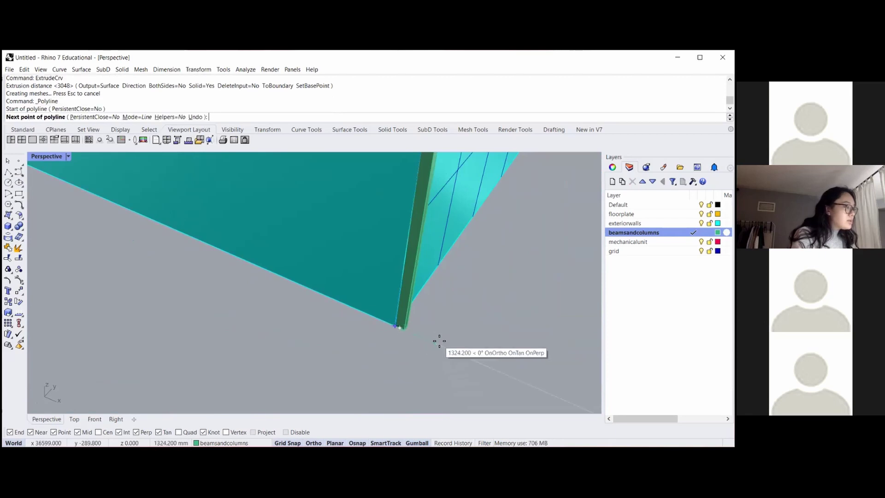
{"action": "type", "text": "1.5feet"}
{"action": "key", "text": "Return"}
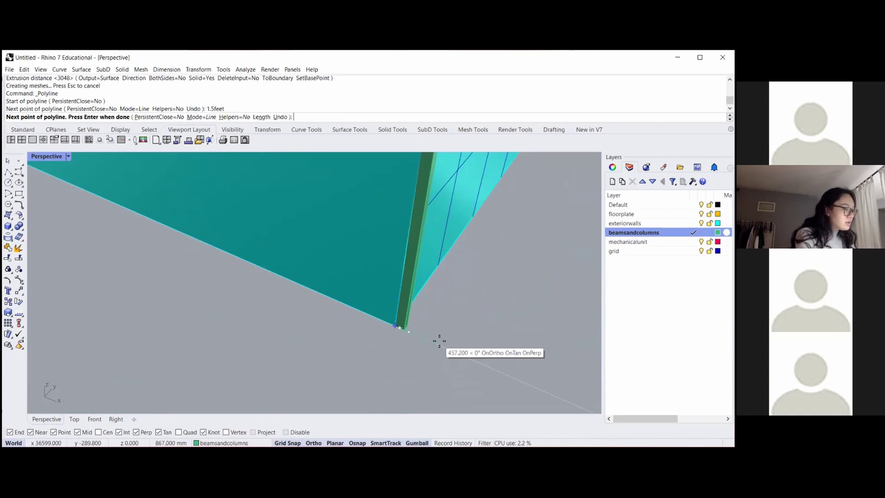
{"action": "key", "text": "Return"}
- Change the beamsandcolumns layer colour to a purple shade
{"action": "right_click_drag", "start_coordinate": [423, 339], "coordinate": [436, 365]}
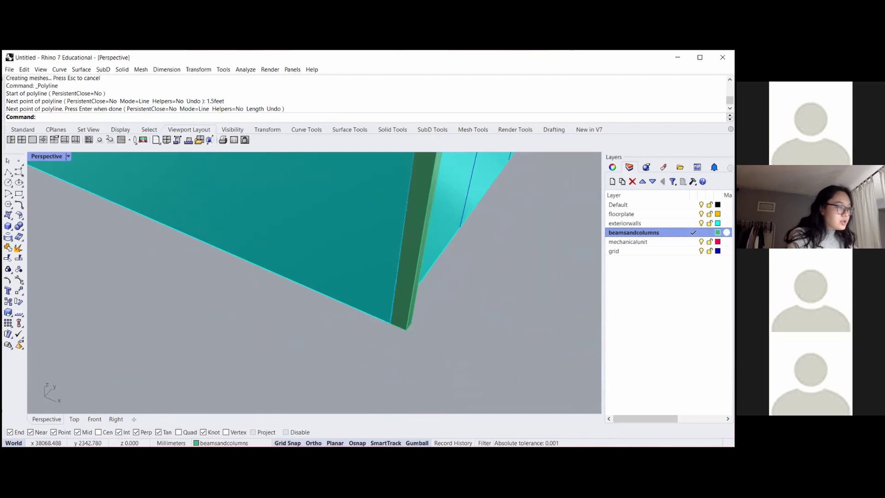
{"action": "left_click", "coordinate": [717, 233]}
{"action": "scroll", "coordinate": [285, 257], "scroll_direction": "down", "scroll_amount": 5}
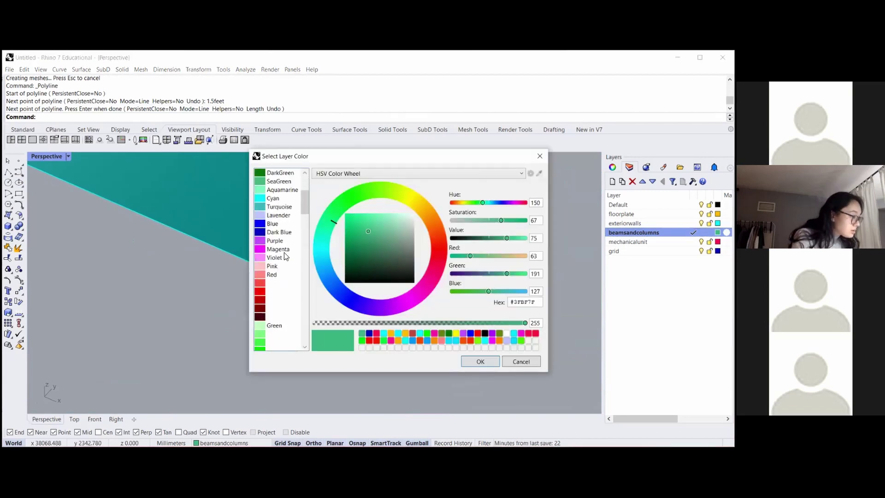
{"action": "scroll", "coordinate": [273, 280], "scroll_direction": "down", "scroll_amount": 10}
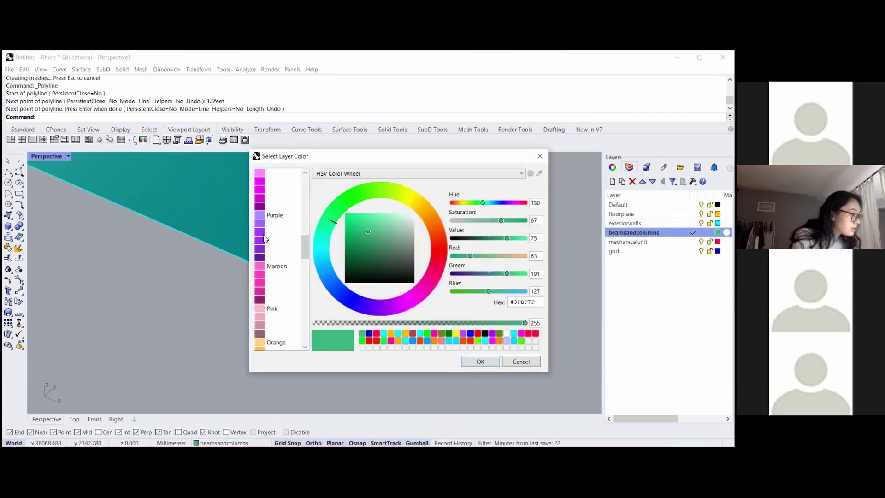
{"action": "left_click", "coordinate": [277, 240]}
{"action": "left_click", "coordinate": [479, 362]}
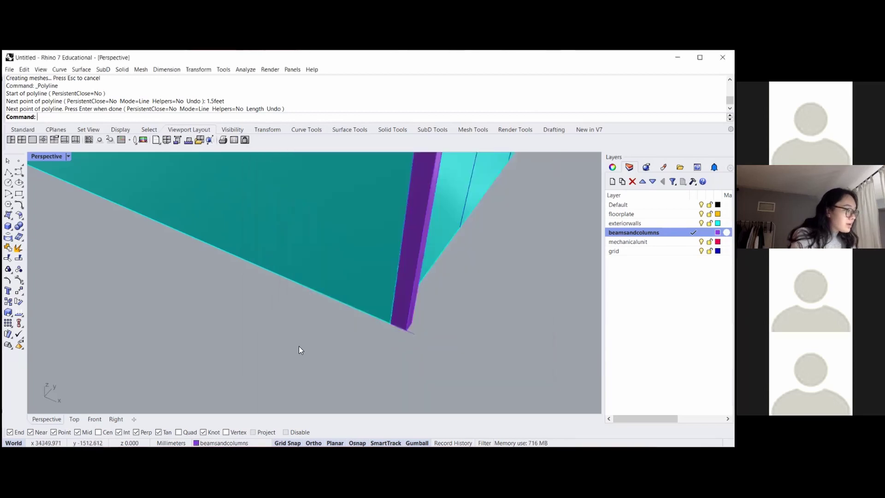
- Try to scale the corner column uniformly from its inner base corner out to the end of the 1.5-foot guide line
{"action": "mouse_move", "coordinate": [311, 328]}
{"action": "right_mouse_down"}
{"action": "mouse_move", "coordinate": [356, 360]}
{"action": "mouse_move", "coordinate": [324, 330]}
{"action": "mouse_move", "coordinate": [334, 316]}
{"action": "mouse_move", "coordinate": [304, 340]}
{"action": "right_mouse_up"}
{"action": "left_click", "coordinate": [348, 304]}
{"action": "right_click_drag", "start_coordinate": [347, 305], "coordinate": [349, 314]}
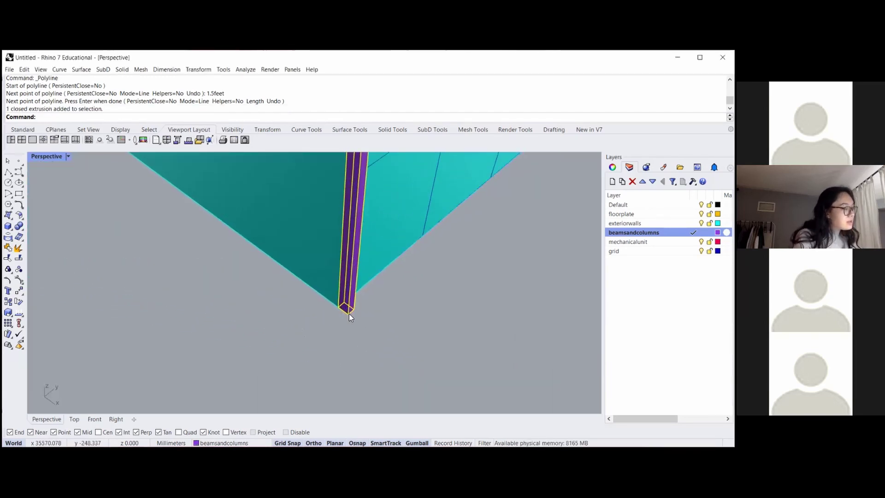
{"action": "type", "text": "Scale"}
{"action": "key", "text": "Return"}
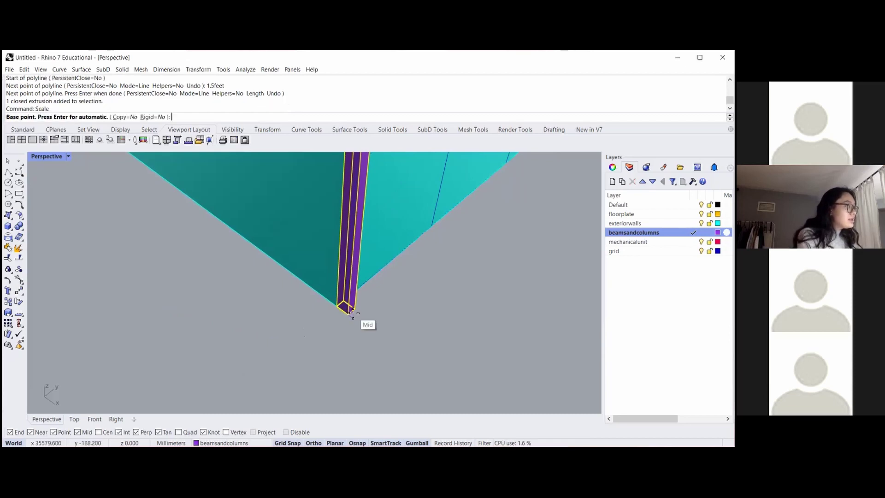
{"action": "right_click_drag", "start_coordinate": [354, 313], "coordinate": [338, 308]}
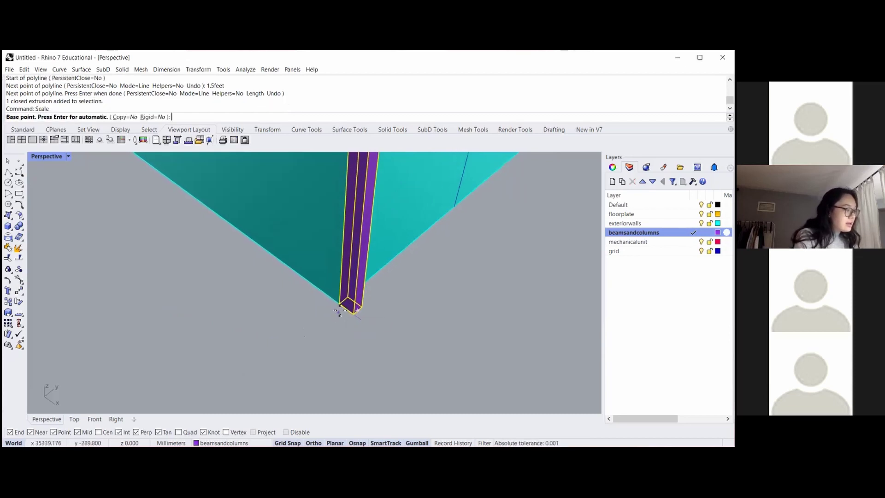
{"action": "left_click", "coordinate": [338, 307]}
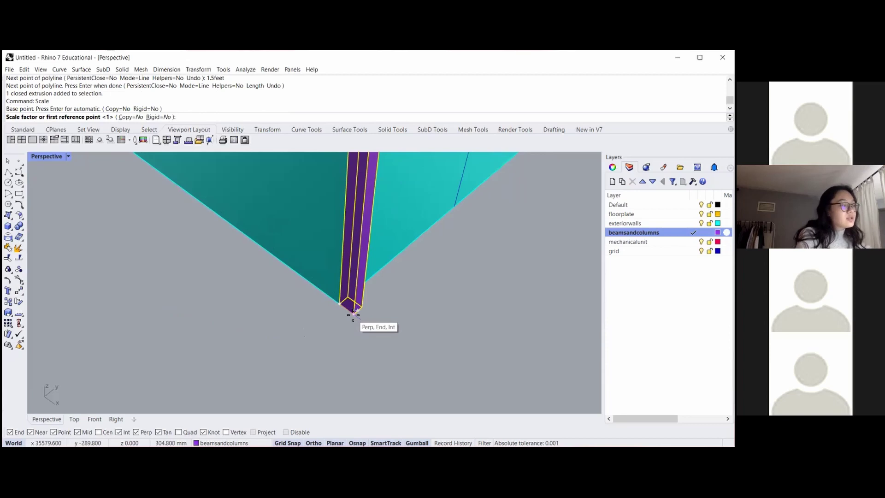
{"action": "left_click", "coordinate": [353, 315]}
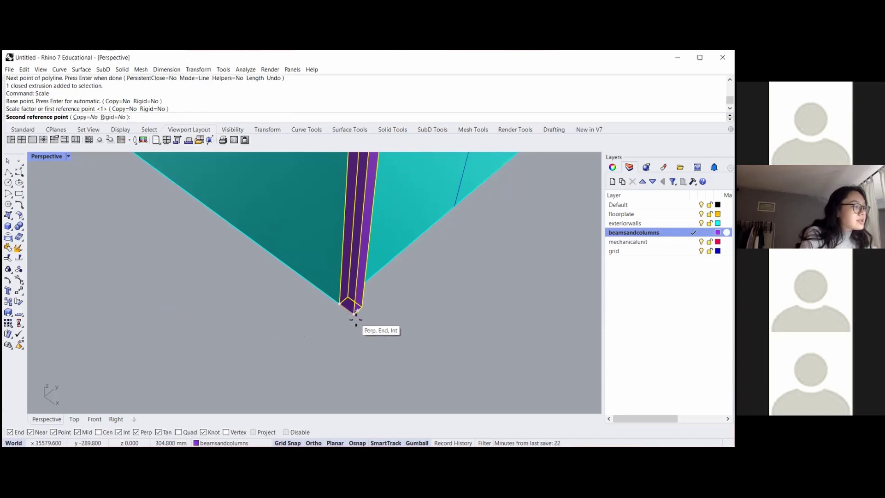
{"action": "left_click", "coordinate": [359, 322]}
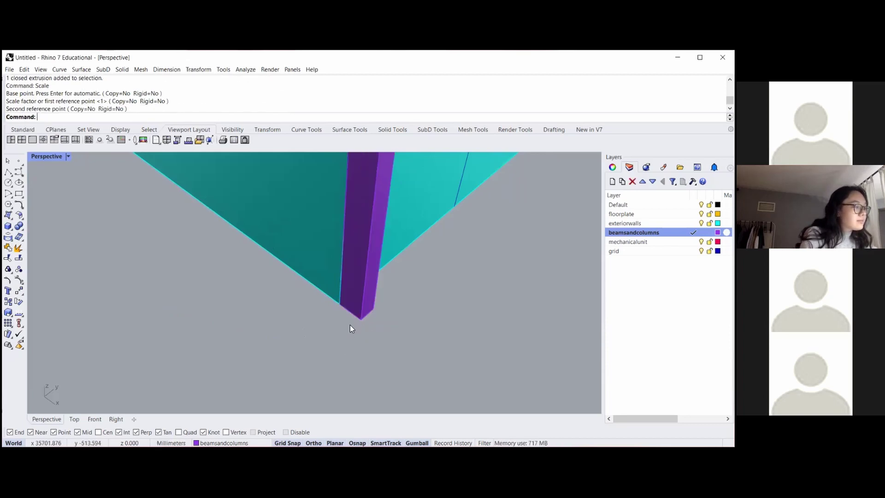
- Check the scaled column against the height of the building and undo the uniform scale
{"action": "scroll", "coordinate": [350, 323], "scroll_direction": "down", "scroll_amount": 5}
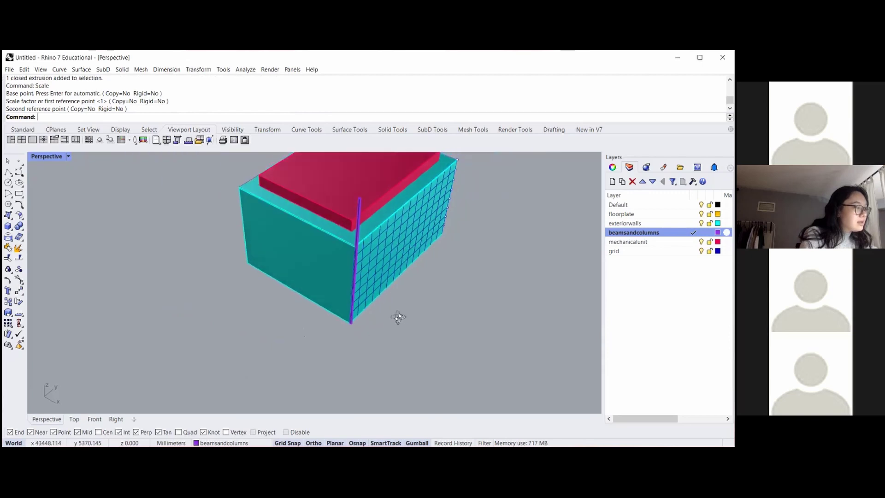
{"action": "scroll", "coordinate": [352, 277], "scroll_direction": "up", "scroll_amount": 5}
{"action": "scroll", "coordinate": [353, 276], "scroll_direction": "down", "scroll_amount": 5}
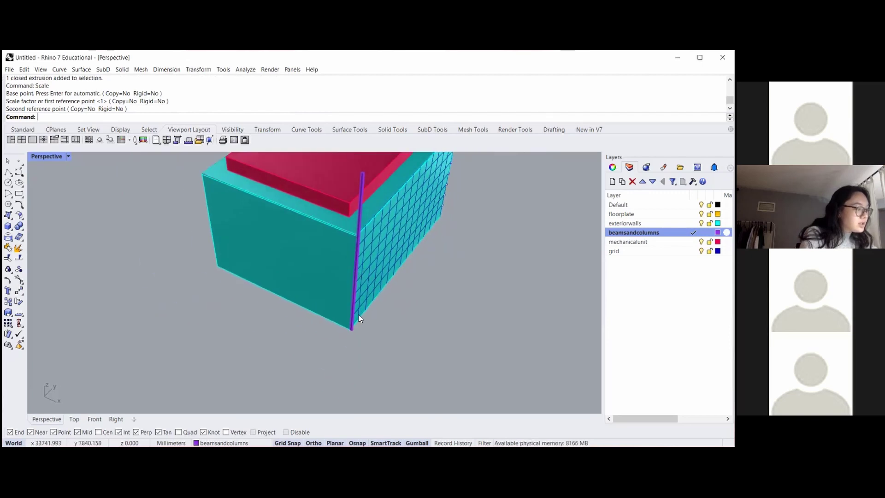
{"action": "scroll", "coordinate": [358, 315], "scroll_direction": "up", "scroll_amount": 6}
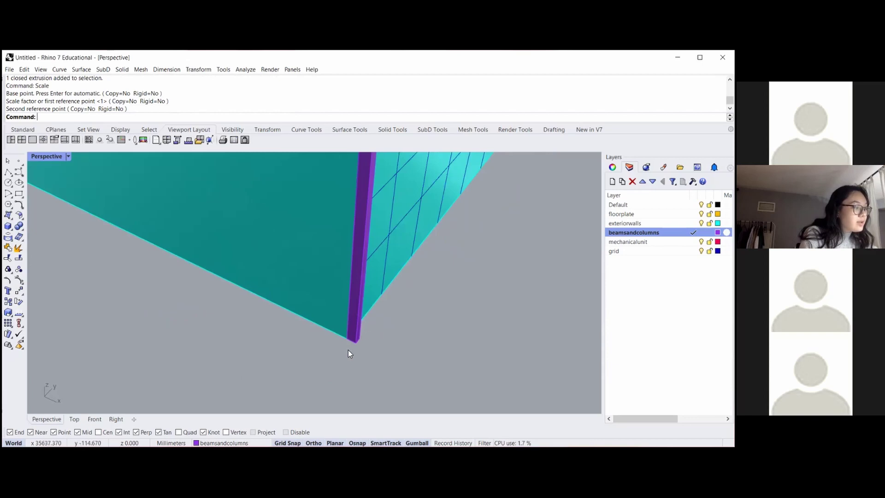
{"action": "scroll", "coordinate": [348, 347], "scroll_direction": "down", "scroll_amount": 5}
{"action": "right_click_drag", "start_coordinate": [353, 271], "coordinate": [330, 244]}
{"action": "scroll", "coordinate": [330, 244], "scroll_direction": "up", "scroll_amount": 4}
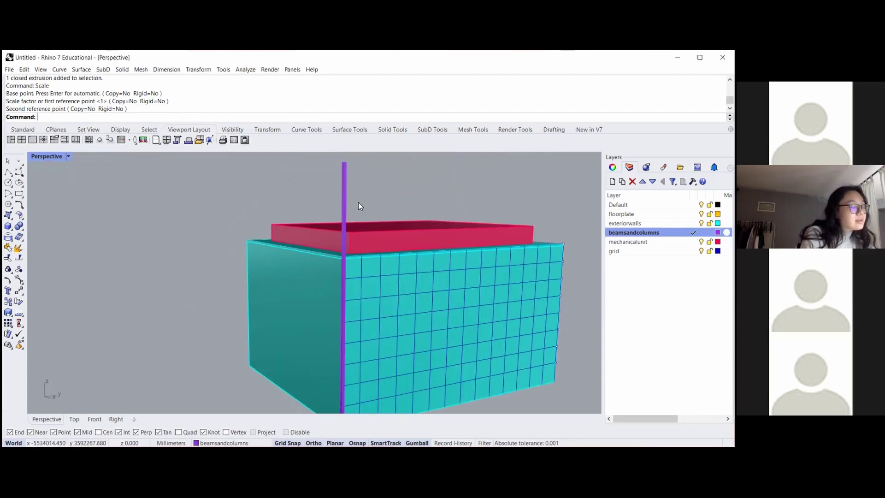
{"action": "key", "text": "ctrl+z"}
- Scale the corner column with Scale2D from its inner base corner to the end of the 1.5-foot guide line
{"action": "scroll", "coordinate": [342, 254], "scroll_direction": "down", "scroll_amount": 5}
{"action": "right_click_drag", "start_coordinate": [342, 254], "coordinate": [348, 278]}
{"action": "scroll", "coordinate": [354, 294], "scroll_direction": "up", "scroll_amount": 6}
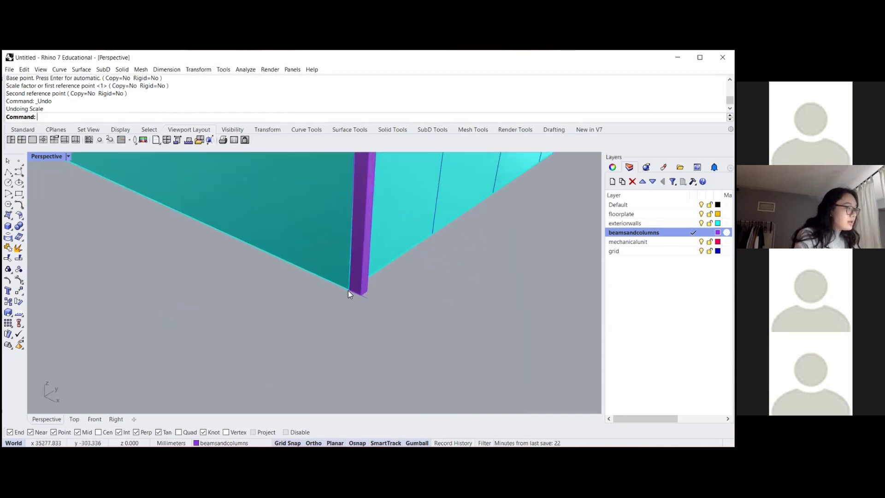
{"action": "type", "text": "Scale"}
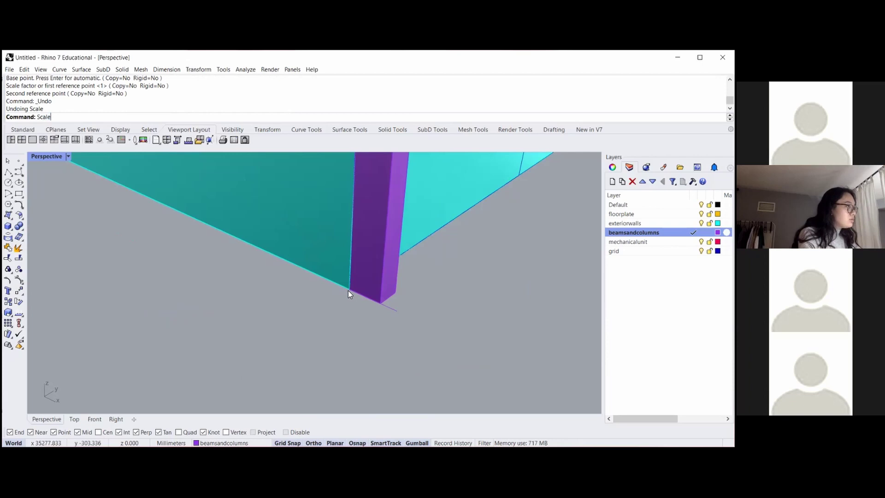
{"action": "type", "text": "2D"}
{"action": "key", "text": "Return"}
{"action": "left_click", "coordinate": [382, 244]}
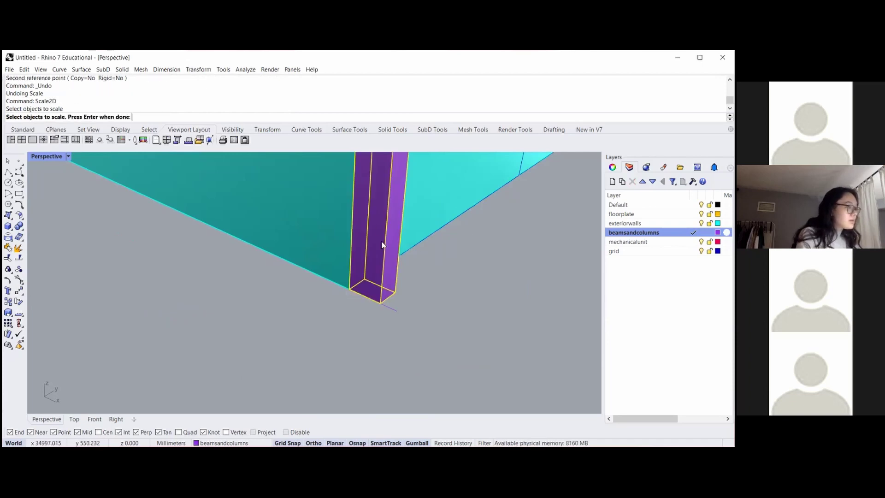
{"action": "key", "text": "Return"}
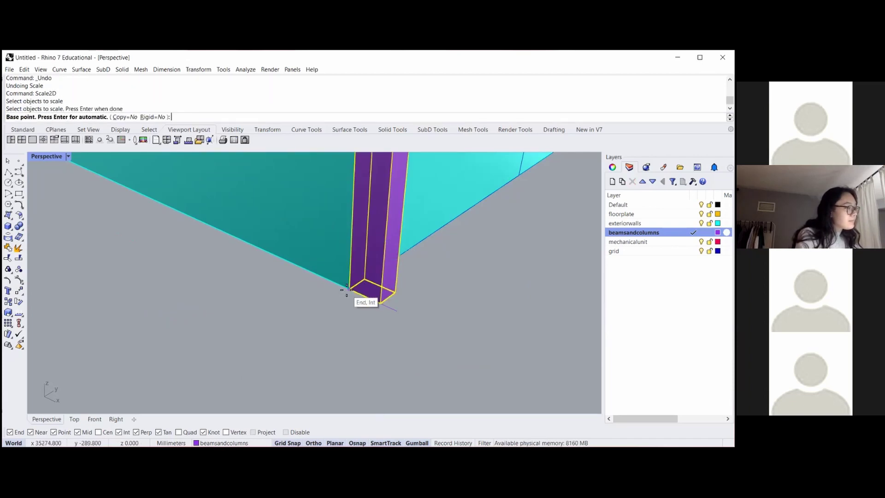
{"action": "left_click", "coordinate": [376, 304]}
{"action": "left_click", "coordinate": [379, 305]}
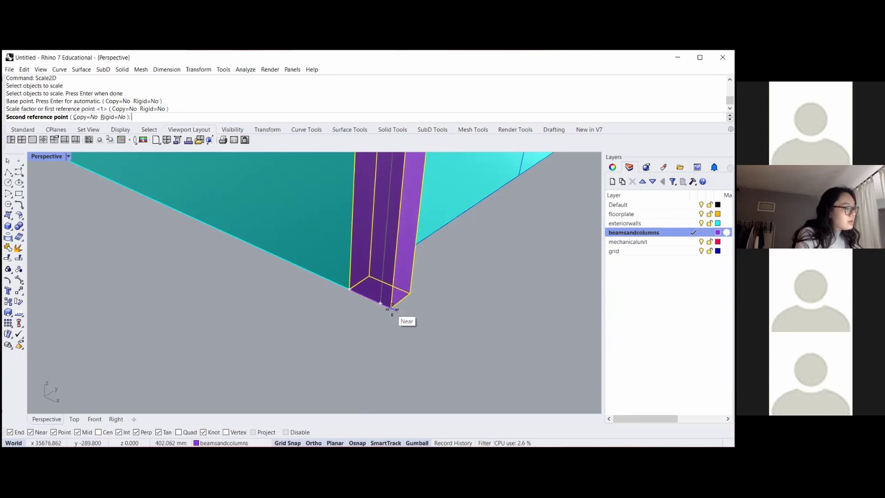
{"action": "left_click", "coordinate": [394, 312]}
- Copy the corner column from its inner base corner to each successive vertical grid line along the base of the gridded wall
{"action": "scroll", "coordinate": [367, 326], "scroll_direction": "down", "scroll_amount": 10}
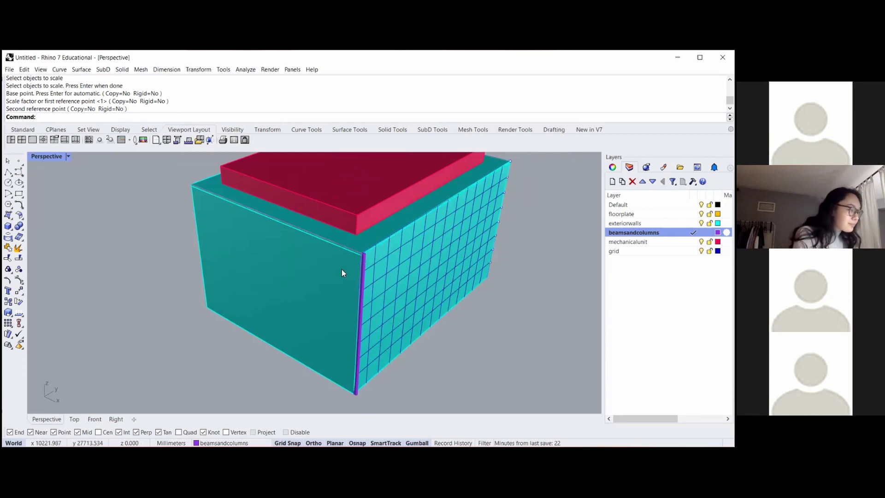
{"action": "scroll", "coordinate": [374, 323], "scroll_direction": "down", "scroll_amount": 4}
{"action": "scroll", "coordinate": [331, 329], "scroll_direction": "up", "scroll_amount": 8}
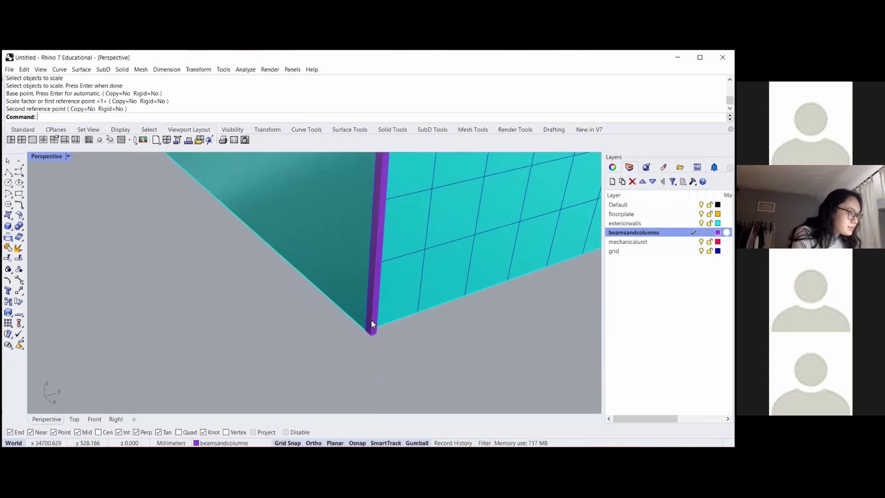
{"action": "left_click", "coordinate": [372, 323]}
{"action": "type", "text": "copy"}
{"action": "key", "text": "Return"}
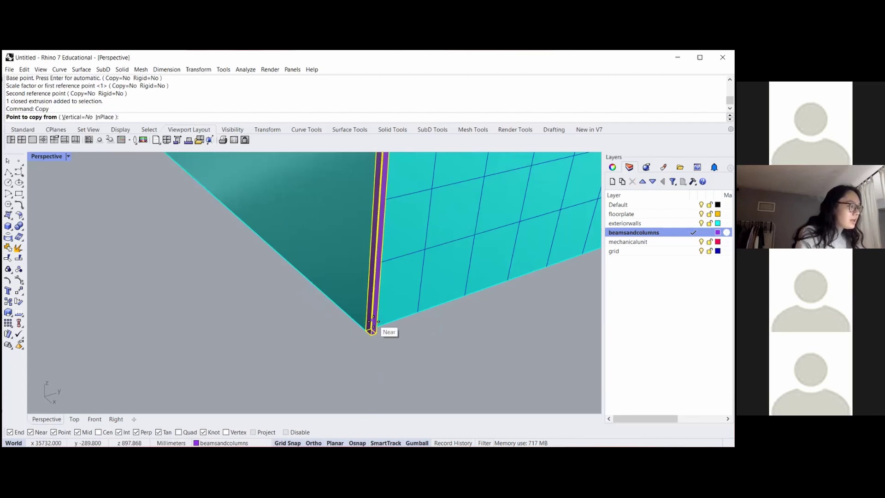
{"action": "scroll", "coordinate": [372, 321], "scroll_direction": "up", "scroll_amount": 3}
{"action": "left_click", "coordinate": [345, 340]}
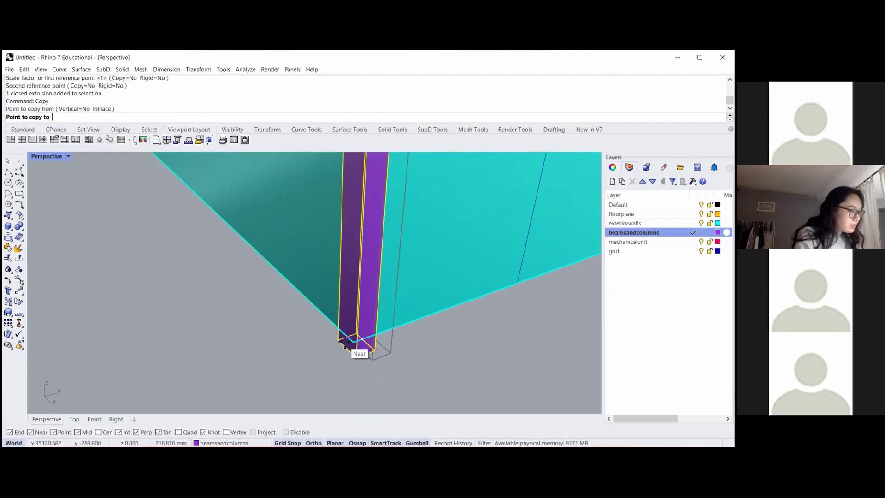
{"action": "scroll", "coordinate": [345, 341], "scroll_direction": "down", "scroll_amount": 4}
{"action": "left_click", "coordinate": [413, 318]}
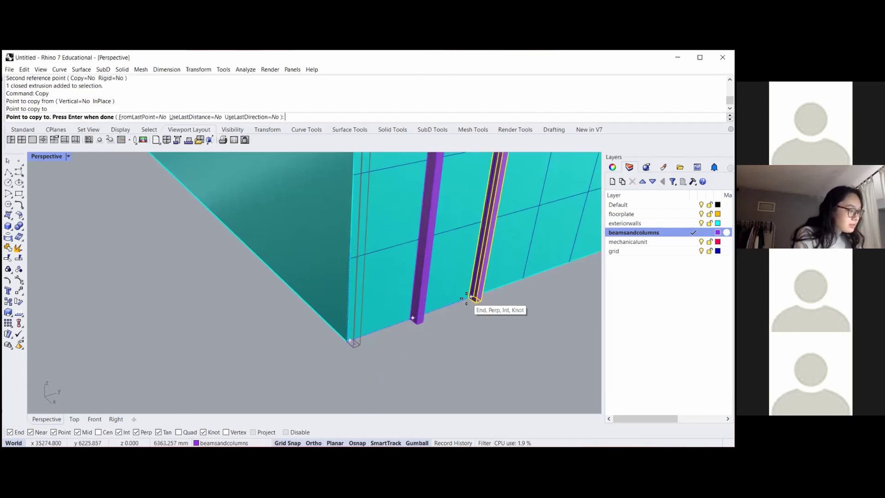
{"action": "left_click", "coordinate": [480, 293]}
{"action": "scroll", "coordinate": [480, 296], "scroll_direction": "down", "scroll_amount": 5}
{"action": "left_click", "coordinate": [544, 271]}
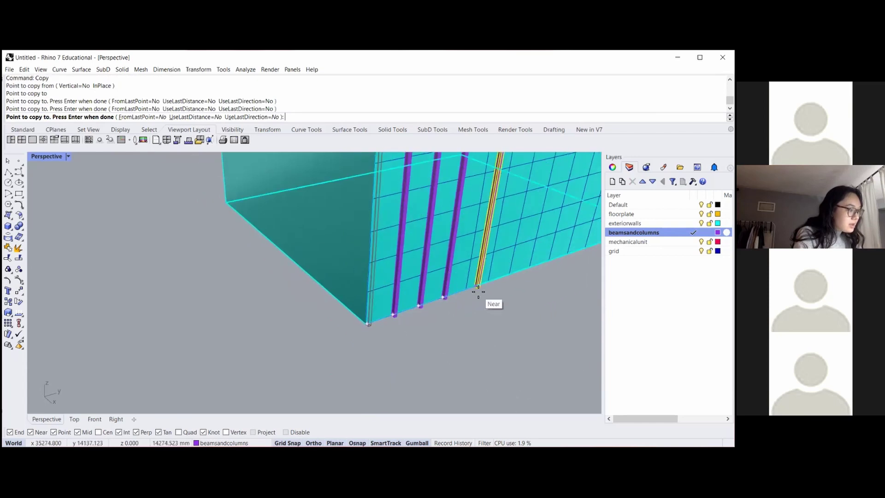
{"action": "left_click", "coordinate": [467, 289]}
{"action": "left_click", "coordinate": [490, 281]}
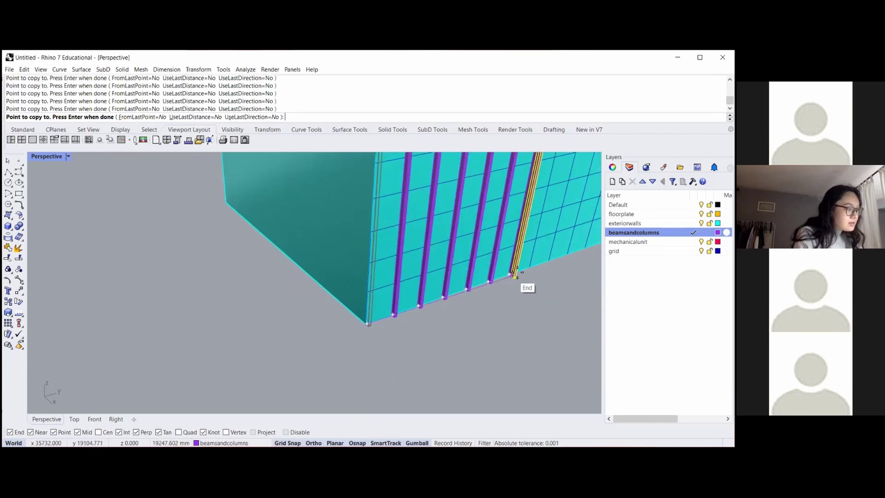
{"action": "left_click", "coordinate": [530, 268]}
{"action": "scroll", "coordinate": [407, 301], "scroll_direction": "down", "scroll_amount": 4}
{"action": "scroll", "coordinate": [464, 282], "scroll_direction": "up", "scroll_amount": 5}
{"action": "left_click", "coordinate": [485, 282]}
{"action": "left_click", "coordinate": [503, 276]}
{"action": "left_click", "coordinate": [523, 271]}
{"action": "left_click", "coordinate": [539, 263]}
{"action": "left_click", "coordinate": [558, 257]}
{"action": "left_click", "coordinate": [574, 251]}
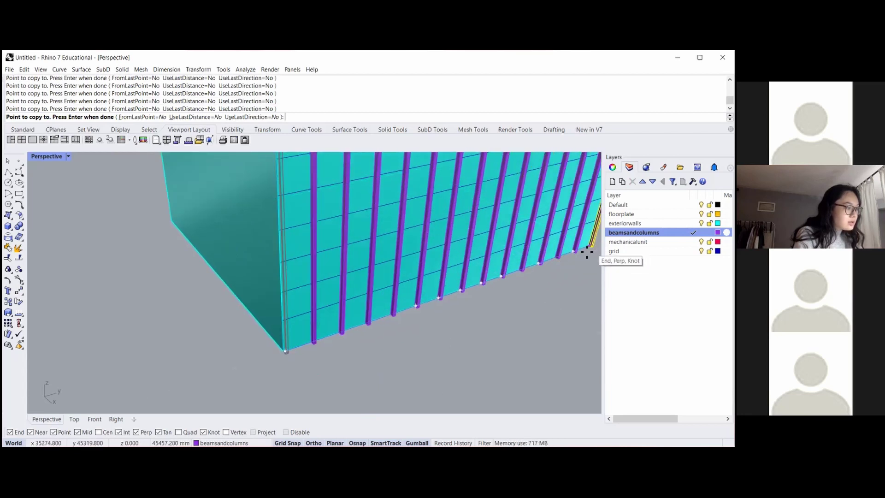
{"action": "scroll", "coordinate": [429, 310], "scroll_direction": "down", "scroll_amount": 5}
{"action": "key", "text": "Return"}
- Copy the corner column, using its opposite wall-side base corner as reference, to the far end of the gridded wall
{"action": "key", "text": "Return"}
{"action": "scroll", "coordinate": [390, 342], "scroll_direction": "up", "scroll_amount": 5}
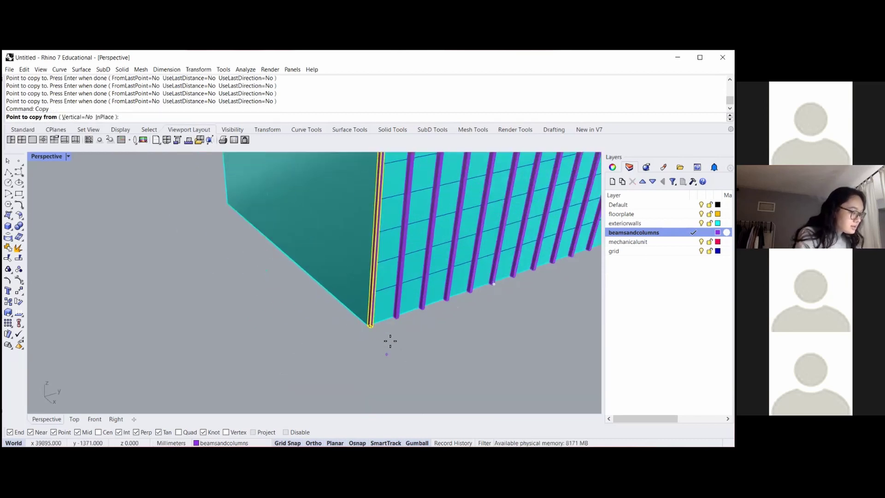
{"action": "scroll", "coordinate": [372, 326], "scroll_direction": "up", "scroll_amount": 10}
{"action": "left_click", "coordinate": [397, 329]}
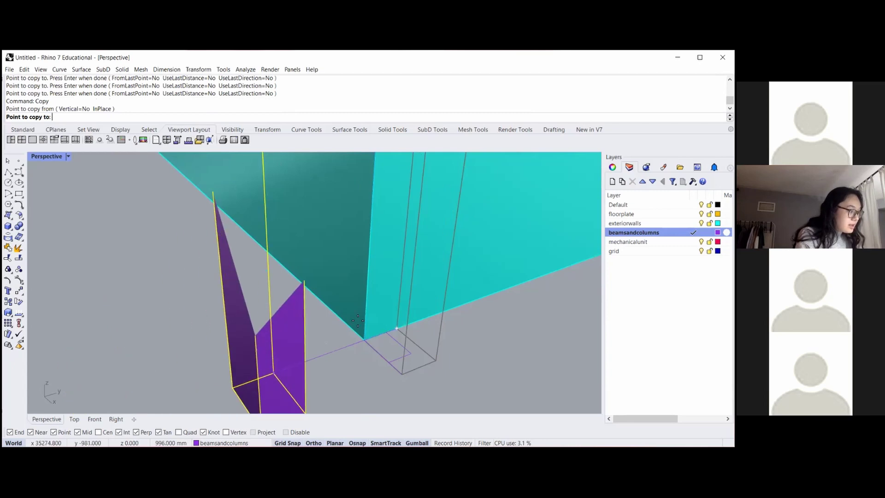
{"action": "scroll", "coordinate": [358, 320], "scroll_direction": "down", "scroll_amount": 8}
{"action": "scroll", "coordinate": [441, 288], "scroll_direction": "up", "scroll_amount": 6}
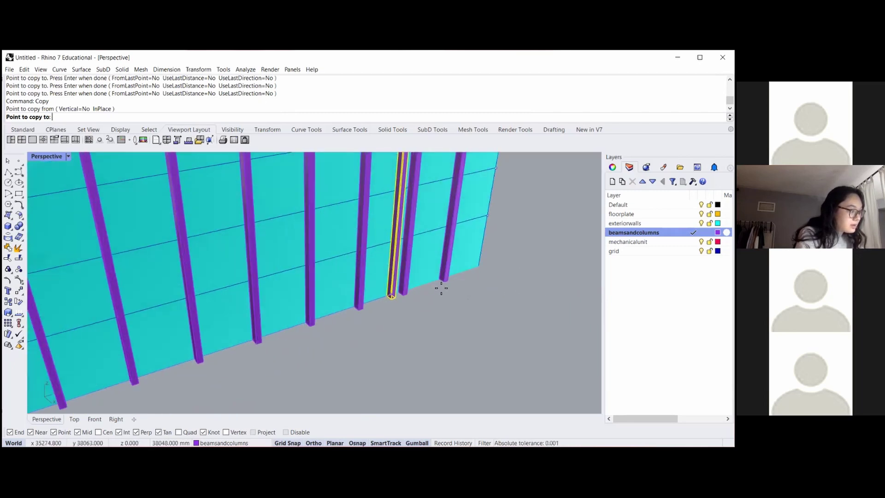
{"action": "scroll", "coordinate": [457, 280], "scroll_direction": "up", "scroll_amount": 5}
{"action": "left_click", "coordinate": [486, 266]}
{"action": "scroll", "coordinate": [307, 312], "scroll_direction": "down", "scroll_amount": 6}
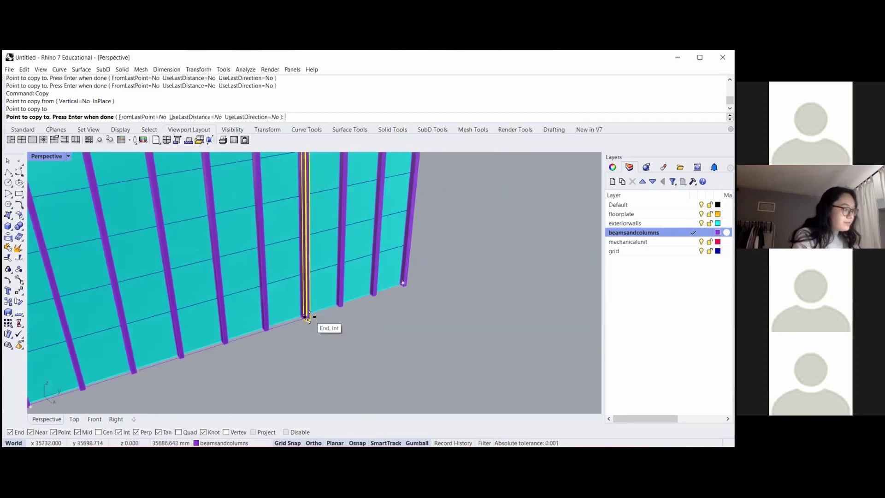
- Finish copying the columns and inspect their distribution along the gridded wall, from the whole building down to the corner column's base
{"action": "key", "text": "Return"}
{"action": "scroll", "coordinate": [376, 307], "scroll_direction": "down", "scroll_amount": 6}
{"action": "mouse_move", "coordinate": [373, 302]}
{"action": "right_mouse_down"}
{"action": "mouse_move", "coordinate": [415, 287]}
{"action": "mouse_move", "coordinate": [358, 298]}
{"action": "right_mouse_up"}
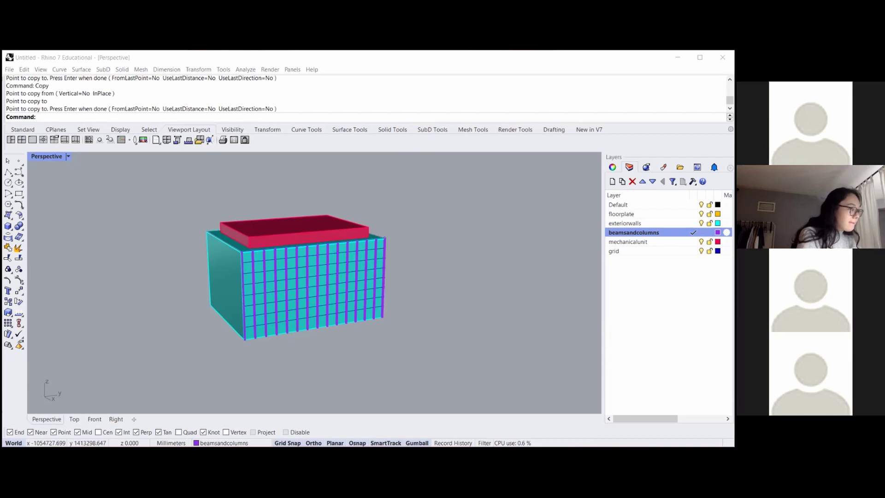
{"action": "scroll", "coordinate": [296, 350], "scroll_direction": "up", "scroll_amount": 5}
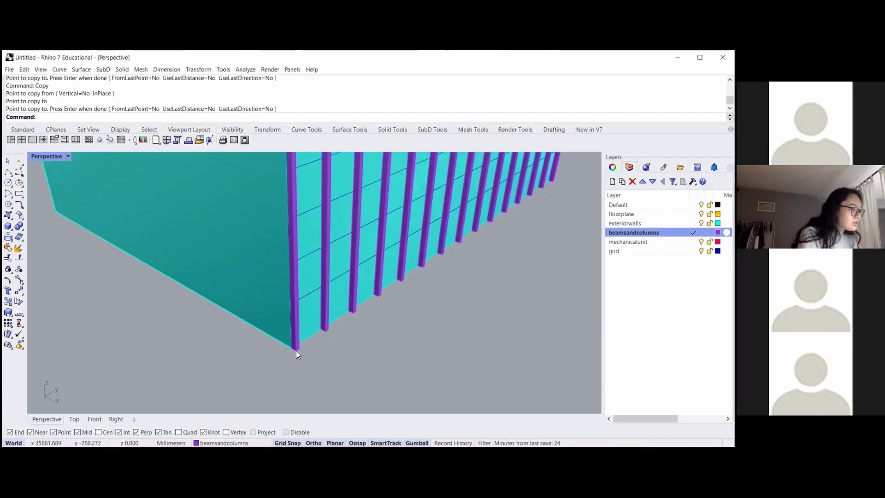
{"action": "scroll", "coordinate": [296, 351], "scroll_direction": "up", "scroll_amount": 2}
{"action": "scroll", "coordinate": [296, 350], "scroll_direction": "down", "scroll_amount": 4}
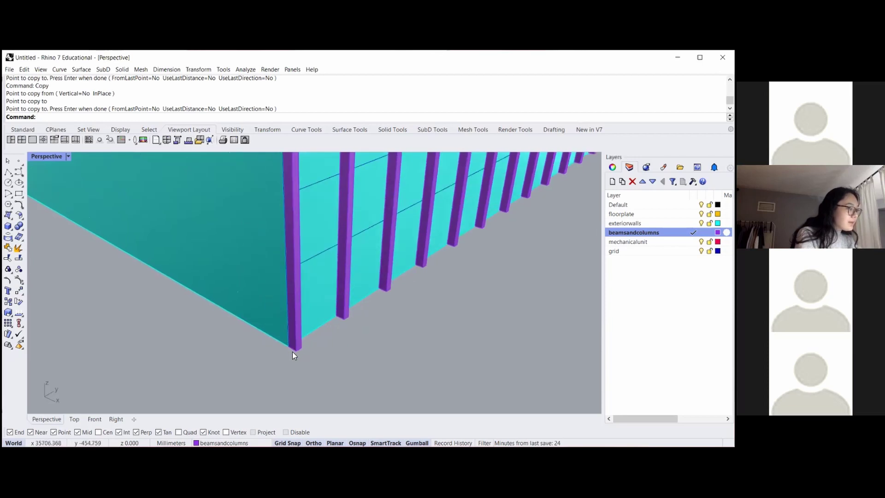
{"action": "left_click", "coordinate": [19, 193]}
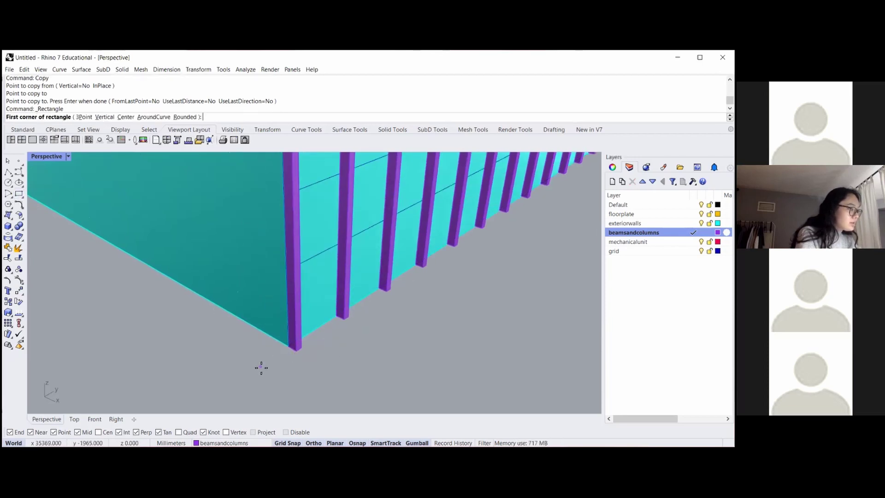
{"action": "scroll", "coordinate": [323, 346], "scroll_direction": "up", "scroll_amount": 3}
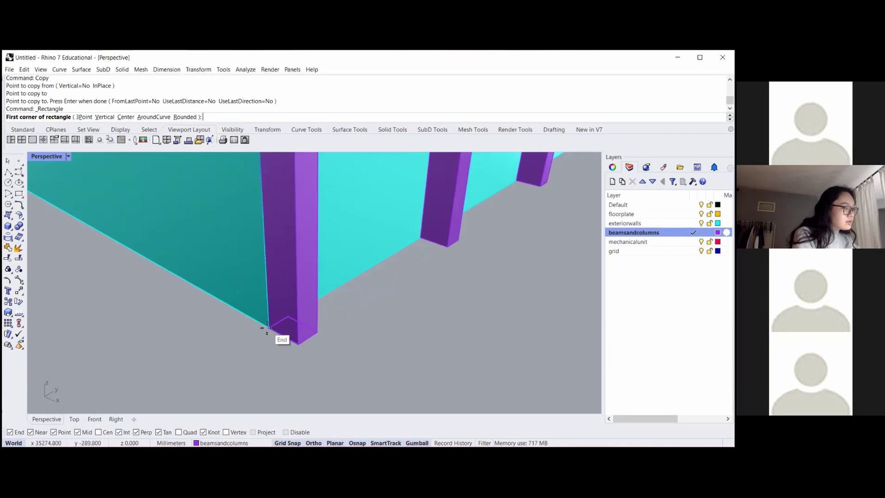
{"action": "key", "text": "Escape"}
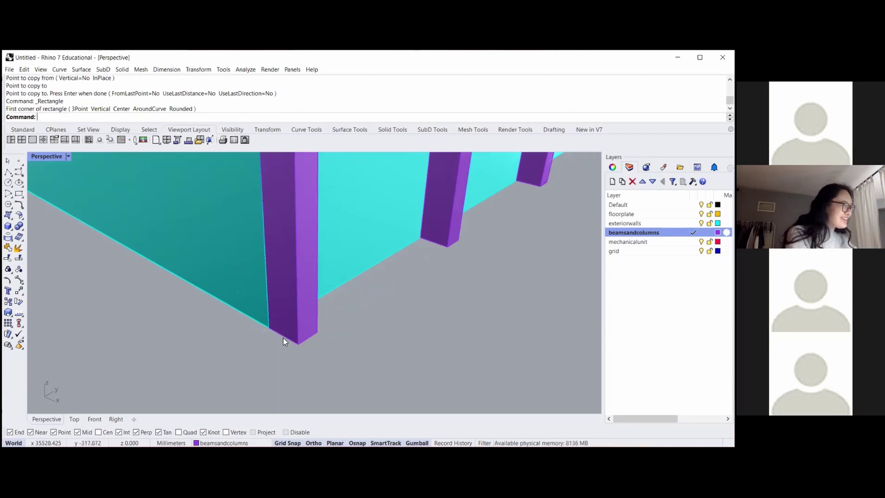
- Delete the existing closed profile curve at the base of the corner column
{"action": "left_click", "coordinate": [283, 339]}
{"action": "left_click", "coordinate": [322, 362]}
{"action": "key", "text": "Delete"}
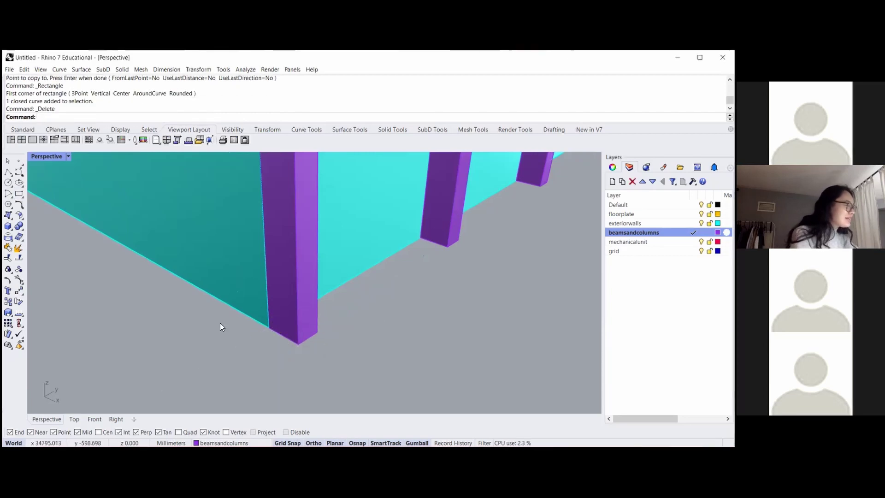
- Draw a rectangle over the corner column's base, from its wall-side corner to the diagonally opposite base corner
{"action": "left_click", "coordinate": [19, 193]}
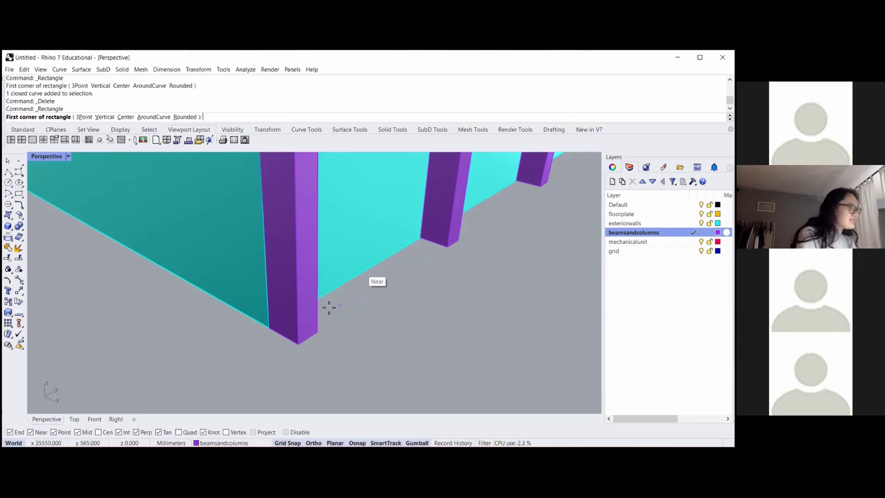
{"action": "left_click", "coordinate": [266, 328]}
{"action": "scroll", "coordinate": [306, 340], "scroll_direction": "up", "scroll_amount": 3}
{"action": "key", "text": "Escape"}
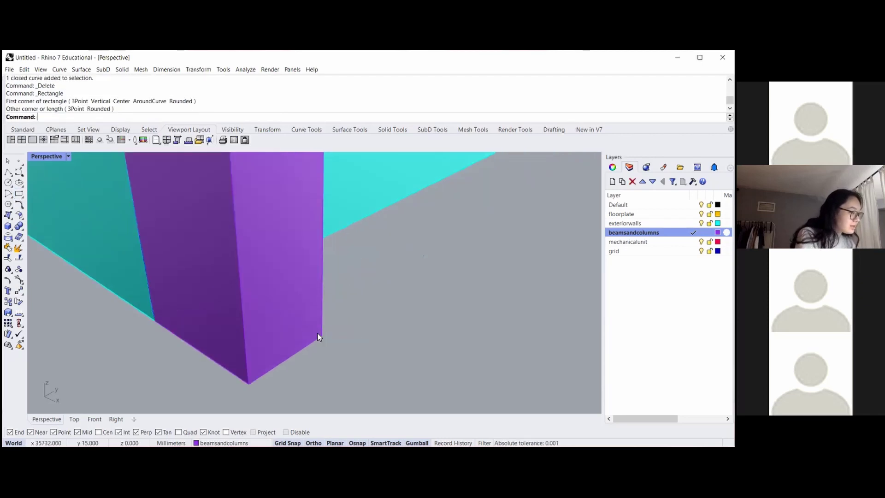
- Move the new base rectangle curve along the x axis, away from the corner column onto open ground
{"action": "scroll", "coordinate": [318, 337], "scroll_direction": "down", "scroll_amount": 3}
{"action": "left_click", "coordinate": [287, 316]}
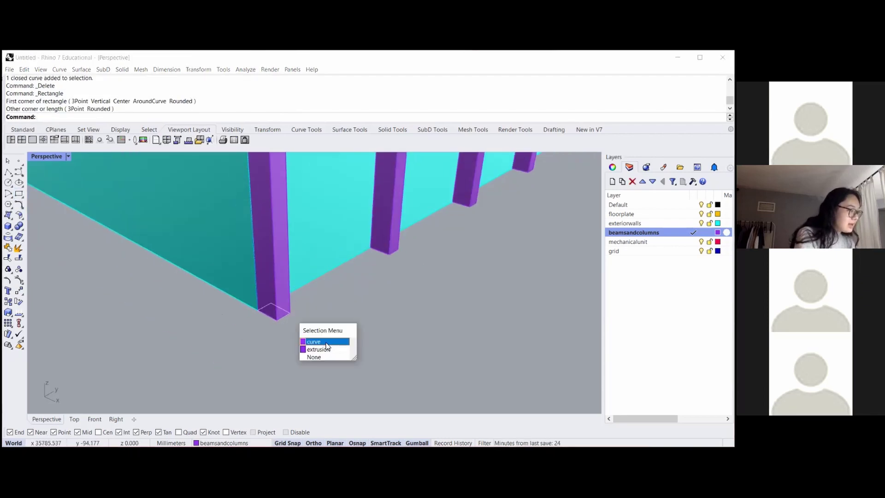
{"action": "left_click", "coordinate": [326, 343]}
{"action": "scroll", "coordinate": [281, 316], "scroll_direction": "down", "scroll_amount": 4}
{"action": "left_click_drag", "start_coordinate": [280, 314], "coordinate": [348, 339]}
{"action": "left_click", "coordinate": [400, 322]}
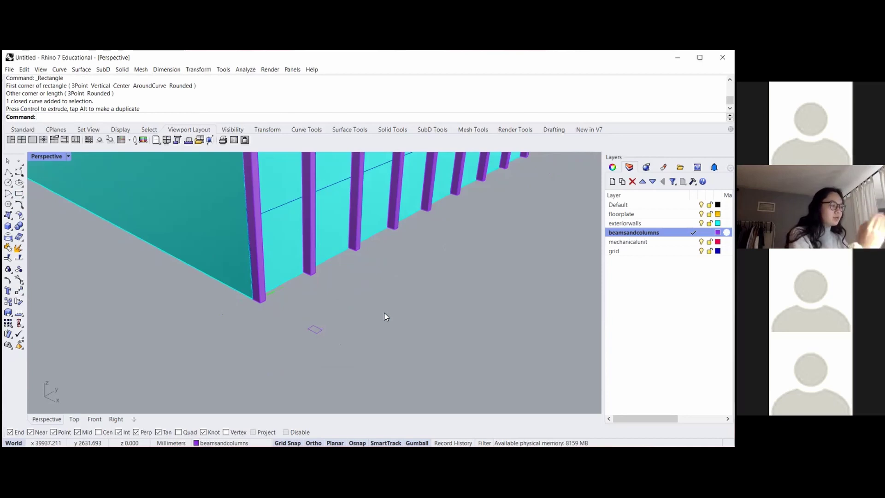
- Try to rotate the flat rectangle in plan about its wall-side corner with Rotate
{"action": "left_click", "coordinate": [317, 333]}
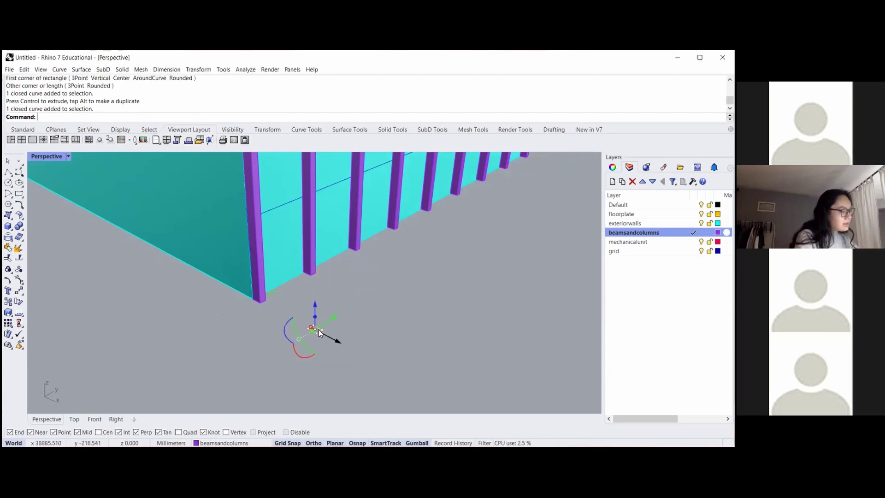
{"action": "left_click", "coordinate": [296, 330]}
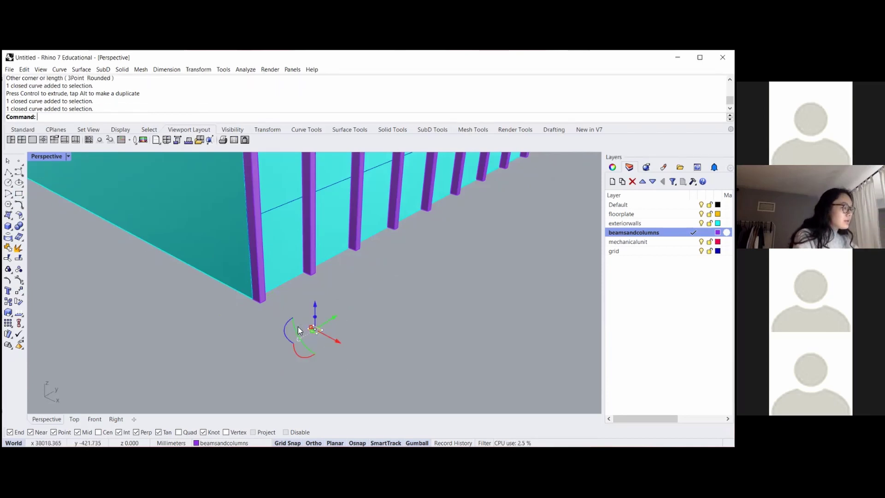
{"action": "type", "text": "Rotate"}
{"action": "key", "text": "Return"}
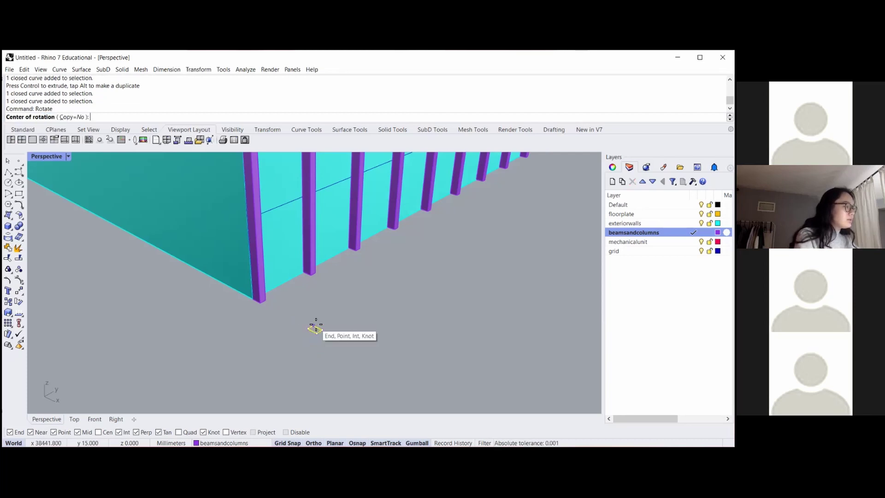
{"action": "left_click", "coordinate": [304, 327]}
{"action": "left_click", "coordinate": [315, 335]}
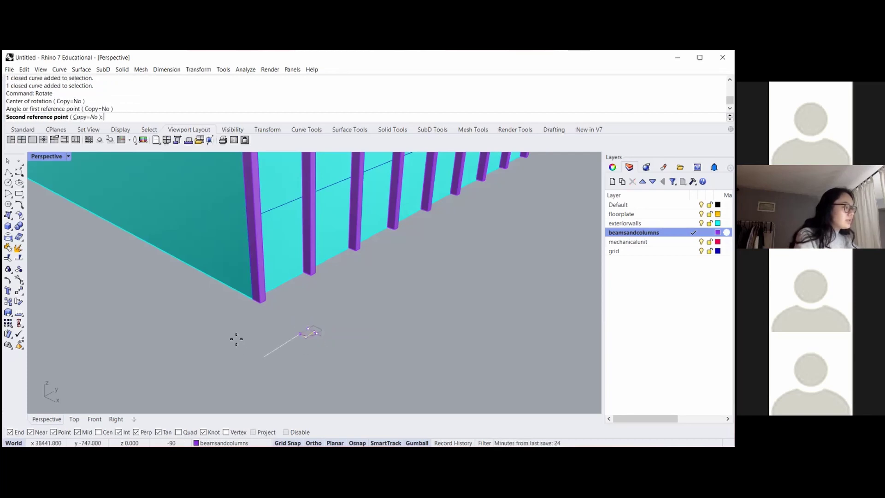
{"action": "left_click", "coordinate": [299, 301]}
- Rotate the flat rectangle upright with Rotate3D, using its short edge nearest the building as the rotation axis
{"action": "type", "text": "Rotate3D"}
{"action": "key", "text": "Return"}
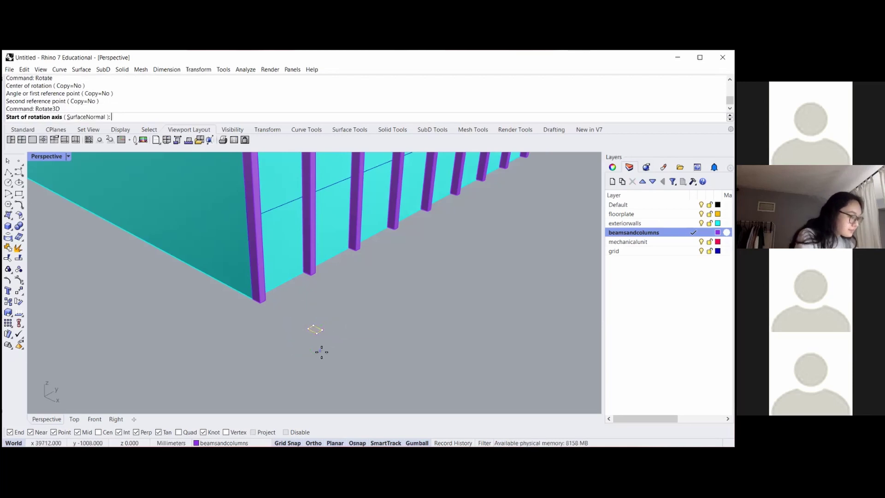
{"action": "left_click", "coordinate": [308, 329]}
{"action": "scroll", "coordinate": [308, 329], "scroll_direction": "up", "scroll_amount": 2}
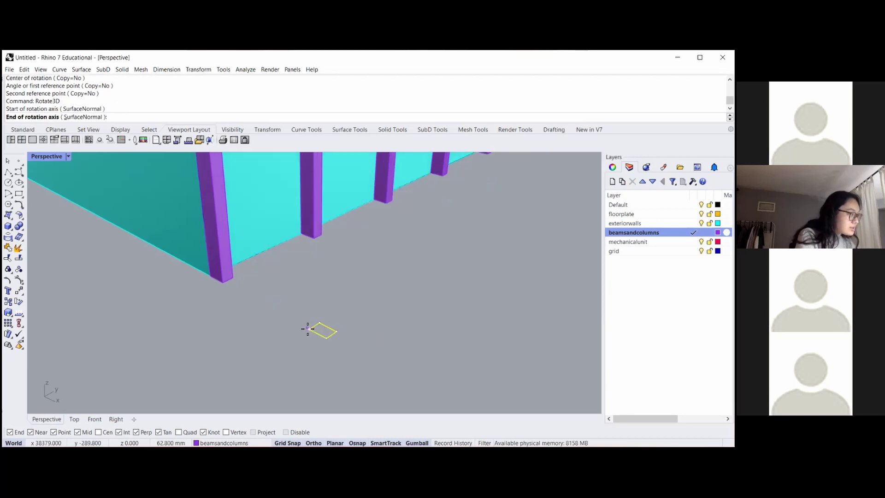
{"action": "left_click", "coordinate": [319, 323]}
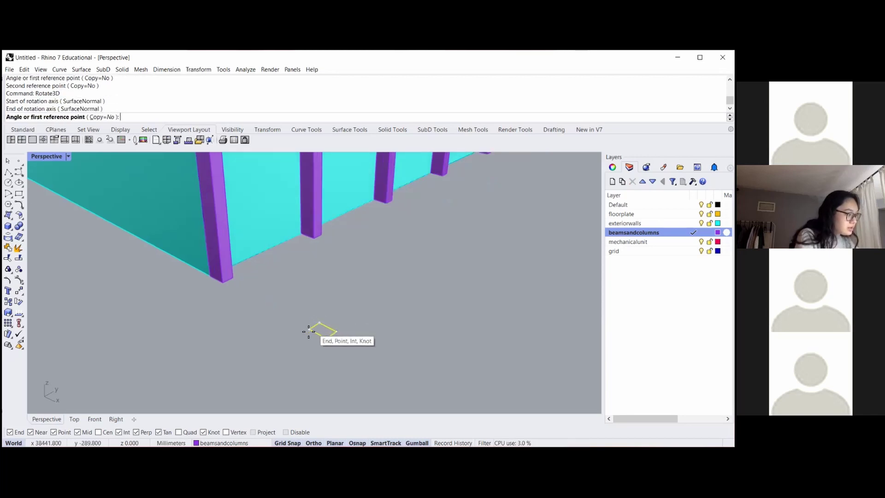
{"action": "left_click", "coordinate": [321, 322]}
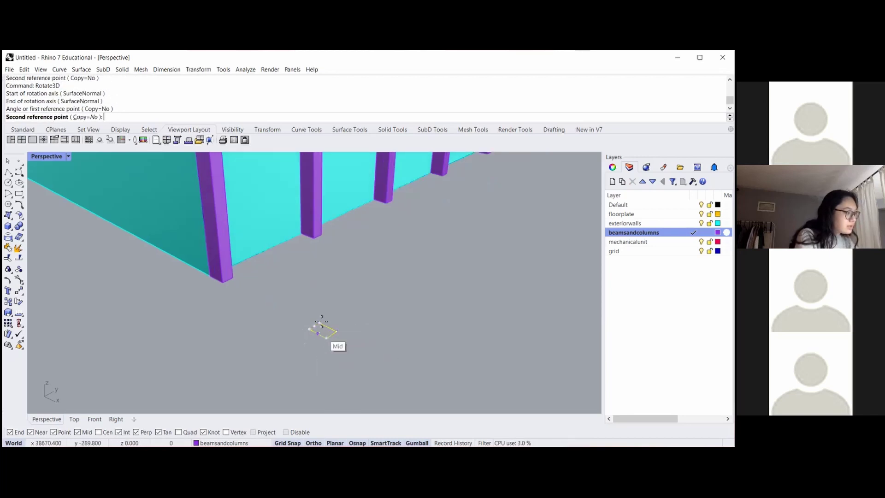
{"action": "left_click", "coordinate": [315, 291]}
{"action": "left_click", "coordinate": [355, 313]}
- Rotate the upright rectangle -90 degrees in plan about its base corner with Rotate
{"action": "left_click_drag", "start_coordinate": [326, 345], "coordinate": [302, 299]}
{"action": "type", "text": "Rot"}
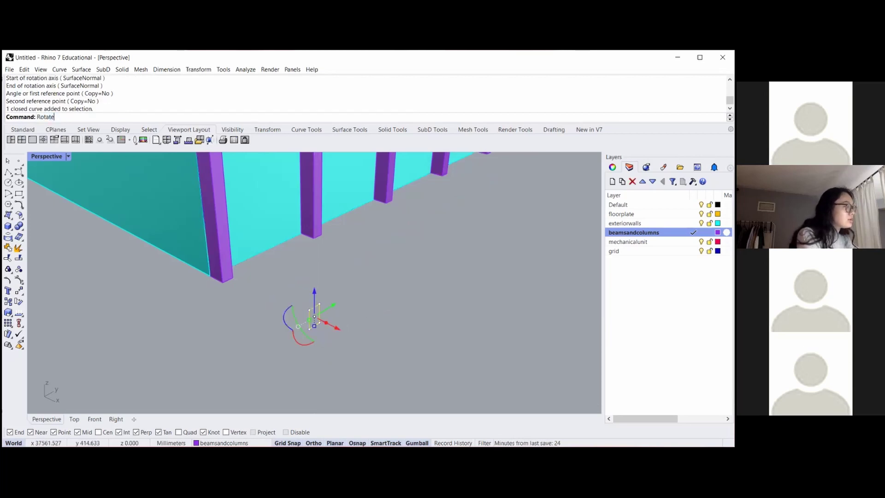
{"action": "type", "text": "ate"}
{"action": "key", "text": "Return"}
{"action": "left_click", "coordinate": [319, 324]}
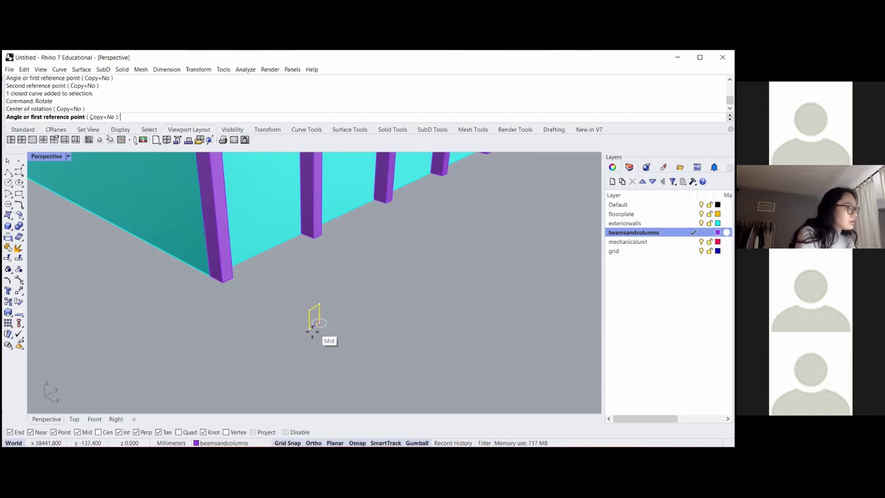
{"action": "left_click", "coordinate": [310, 330]}
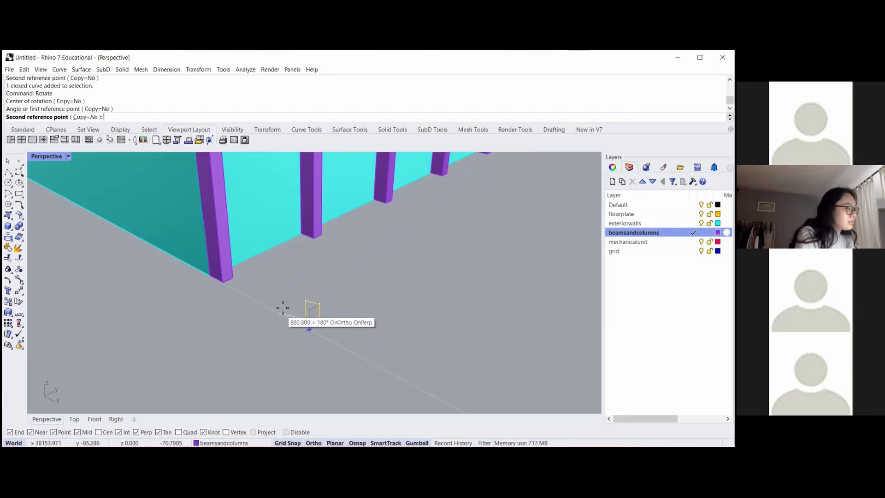
{"action": "left_click", "coordinate": [288, 300]}
{"action": "left_click", "coordinate": [356, 309]}
{"action": "right_click_drag", "start_coordinate": [356, 309], "coordinate": [326, 309]}
{"action": "scroll", "coordinate": [326, 305], "scroll_direction": "up", "scroll_amount": 3}
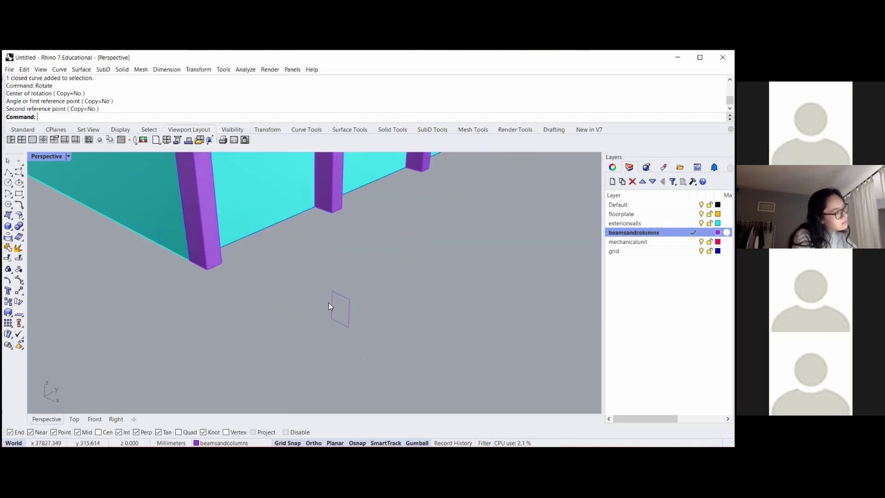
- Try to turn the upright rectangle onto its long side with Rotate, centred on its outer base corner
{"action": "left_click", "coordinate": [330, 305]}
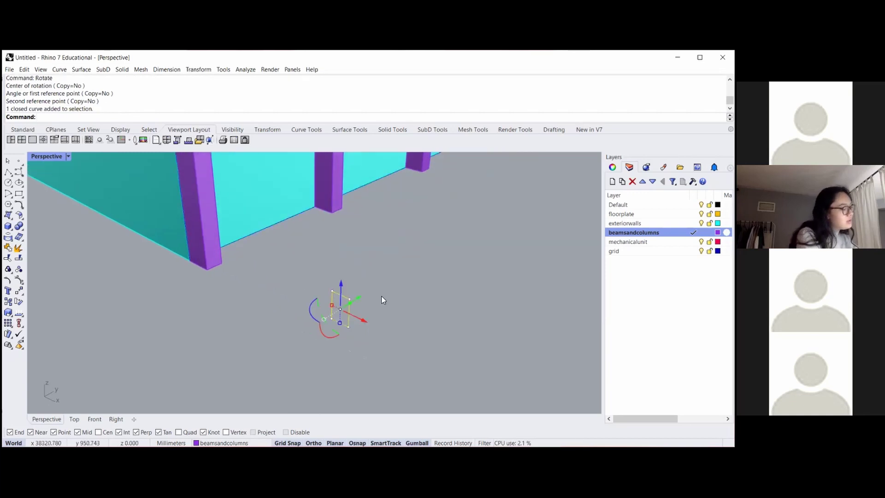
{"action": "type", "text": "Rot"}
{"action": "key", "text": "Return"}
{"action": "left_click", "coordinate": [348, 327]}
{"action": "left_click", "coordinate": [342, 310]}
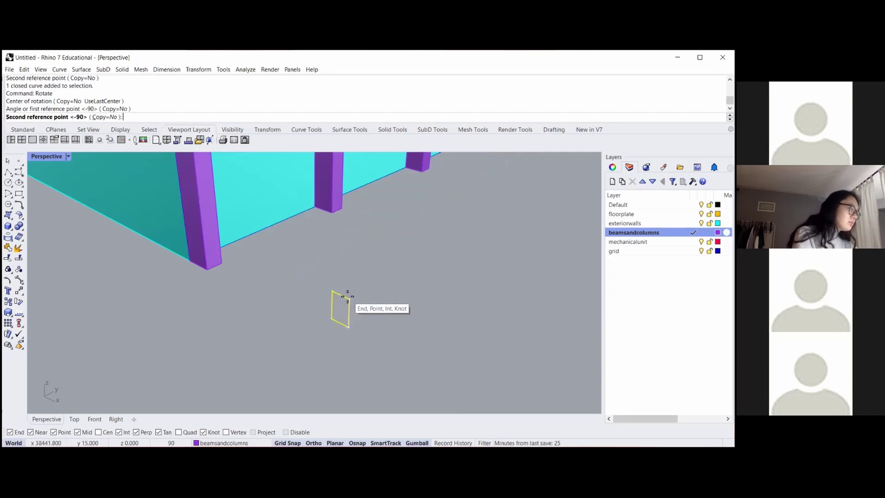
{"action": "left_click", "coordinate": [347, 298]}
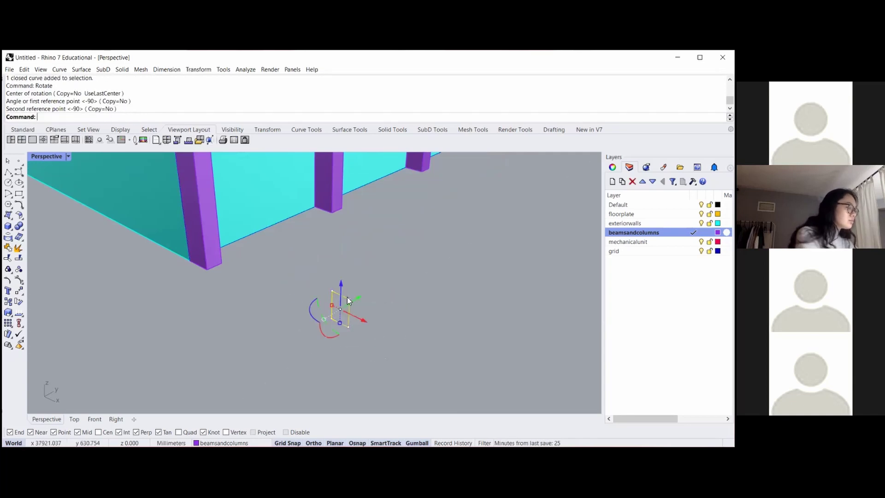
- Rotate the upright rectangle with Rotate3D about its outer base corner so its long side lies horizontally
{"action": "type", "text": "Rotate3"}
{"action": "key", "text": "Return"}
{"action": "left_click", "coordinate": [348, 327]}
{"action": "left_click", "coordinate": [373, 310]}
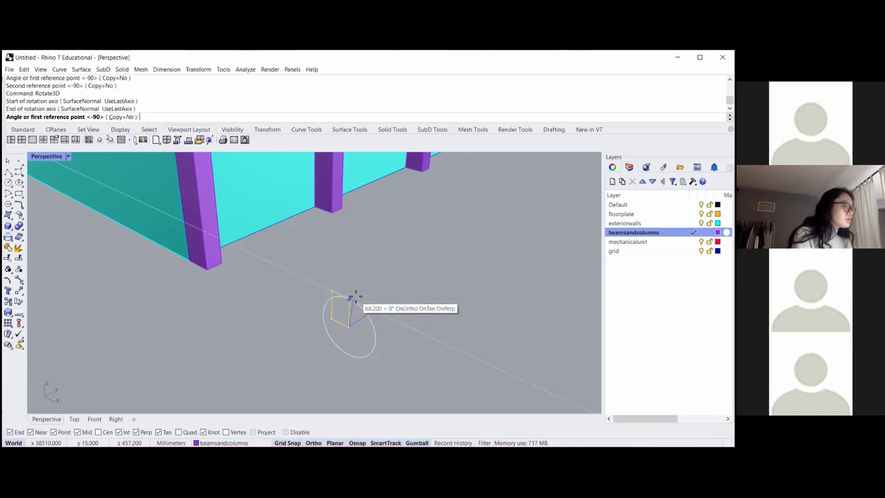
{"action": "left_click", "coordinate": [354, 296]}
{"action": "left_click", "coordinate": [392, 327]}
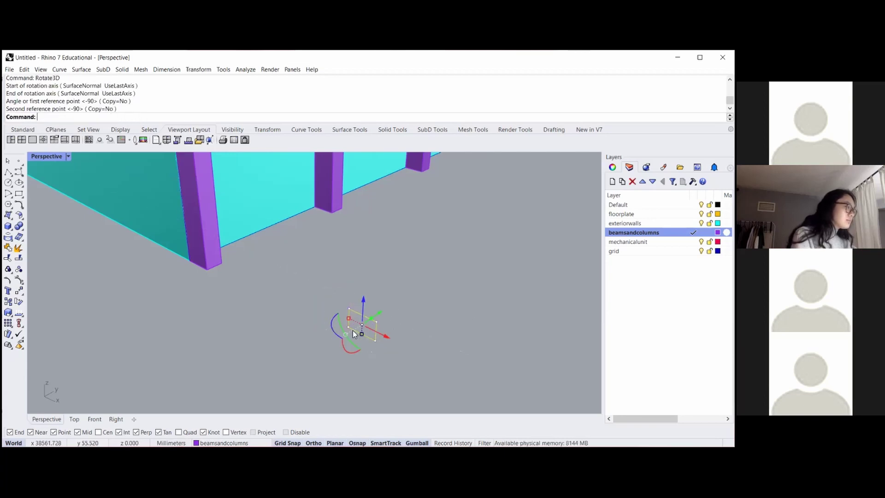
- Try to move the upright rectangle from its base to the base corner of the corner column, and deselect it
{"action": "scroll", "coordinate": [353, 330], "scroll_direction": "down", "scroll_amount": 3}
{"action": "type", "text": "move"}
{"action": "key", "text": "Return"}
{"action": "left_click", "coordinate": [355, 328]}
{"action": "scroll", "coordinate": [291, 312], "scroll_direction": "up", "scroll_amount": 4}
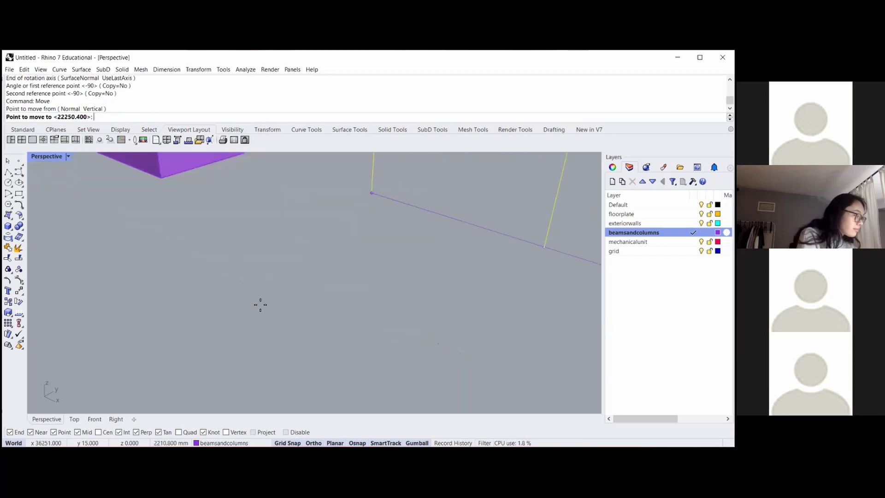
{"action": "scroll", "coordinate": [258, 305], "scroll_direction": "down", "scroll_amount": 2}
{"action": "left_click", "coordinate": [277, 310]}
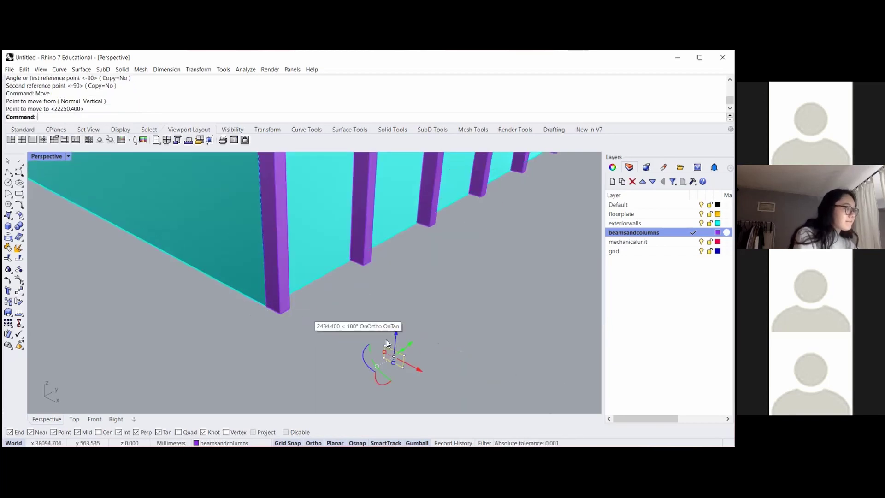
{"action": "scroll", "coordinate": [358, 365], "scroll_direction": "down", "scroll_amount": 2}
{"action": "scroll", "coordinate": [359, 364], "scroll_direction": "down", "scroll_amount": 3}
{"action": "left_click", "coordinate": [439, 338]}
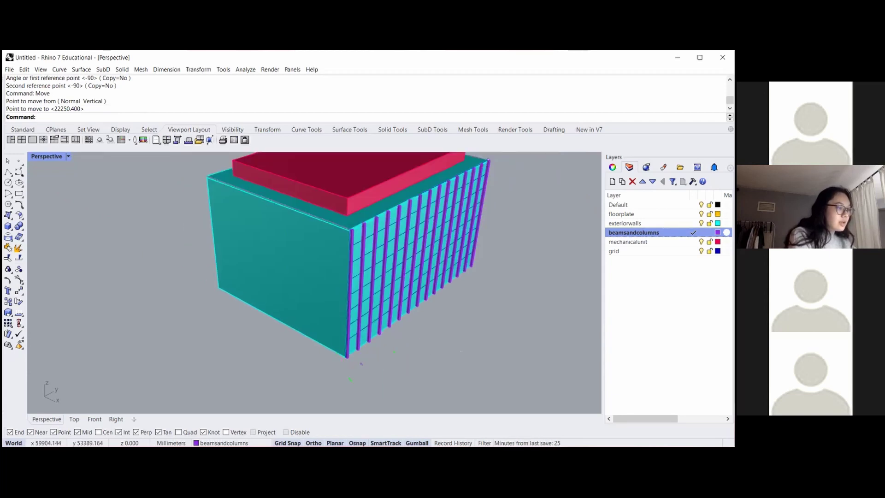
- Rename the beamsandcolumns layer to columns
{"action": "left_click", "coordinate": [634, 233]}
{"action": "key", "text": "shift+Left"}
{"action": "key", "text": "shift+Left"}
{"action": "key", "text": "shift+Left"}
{"action": "key", "text": "shift+Left"}
{"action": "key", "text": "shift+Left"}
{"action": "key", "text": "shift+Left"}
{"action": "key", "text": "shift+Left"}
{"action": "key", "text": "shift+Left"}
{"action": "key", "text": "shift+Left"}
{"action": "key", "text": "shift+Left"}
{"action": "key", "text": "shift+Left"}
{"action": "key", "text": "shift+Left"}
{"action": "key", "text": "shift+Left"}
{"action": "key", "text": "shift+Left"}
{"action": "key", "text": "shift+Left"}
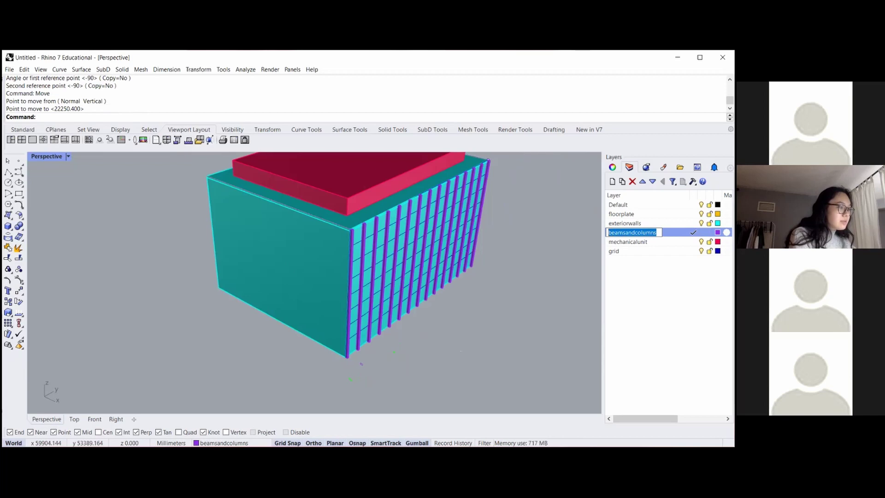
{"action": "type", "text": "be"}
{"action": "key", "text": "BackSpace"}
{"action": "key", "text": "BackSpace"}
{"action": "type", "text": "columns"}
{"action": "key", "text": "Return"}
- Create a new layer named beams and set its color to orange-red, hex #FF2900
{"action": "key", "text": "ctrl+n"}
{"action": "type", "text": "beams"}
{"action": "key", "text": "Return"}
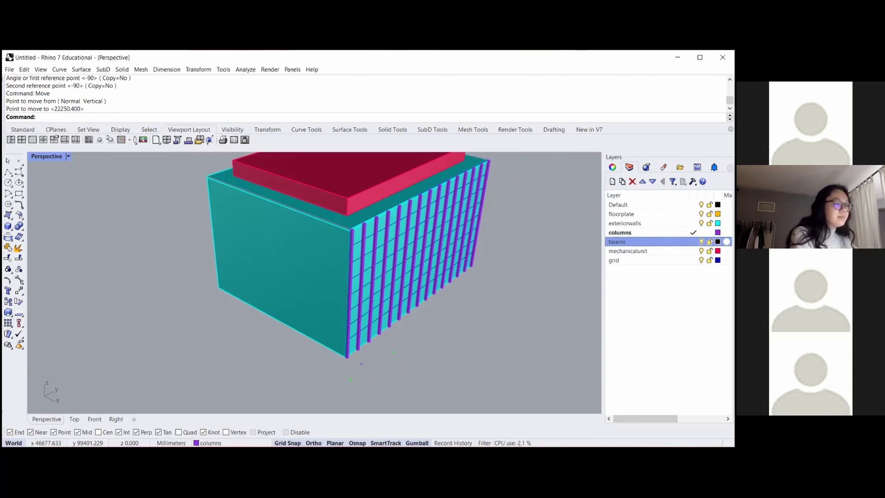
{"action": "left_click", "coordinate": [718, 242]}
{"action": "left_click", "coordinate": [444, 246]}
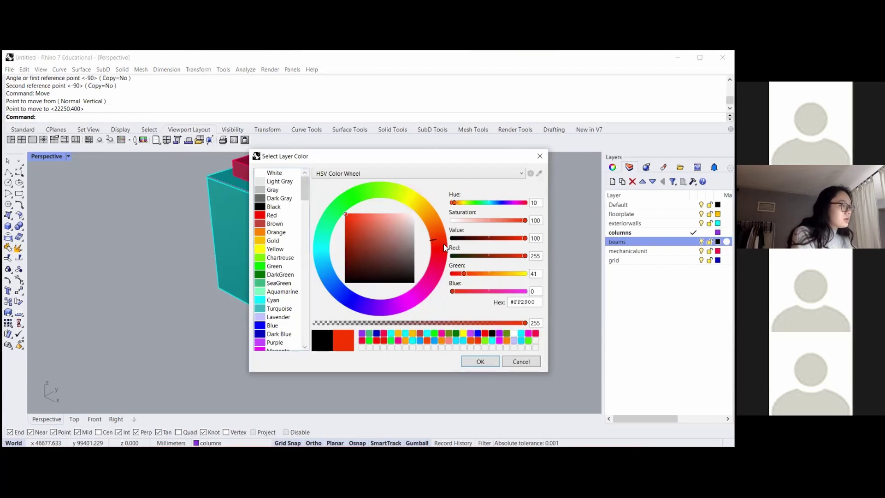
{"action": "left_click", "coordinate": [478, 361]}
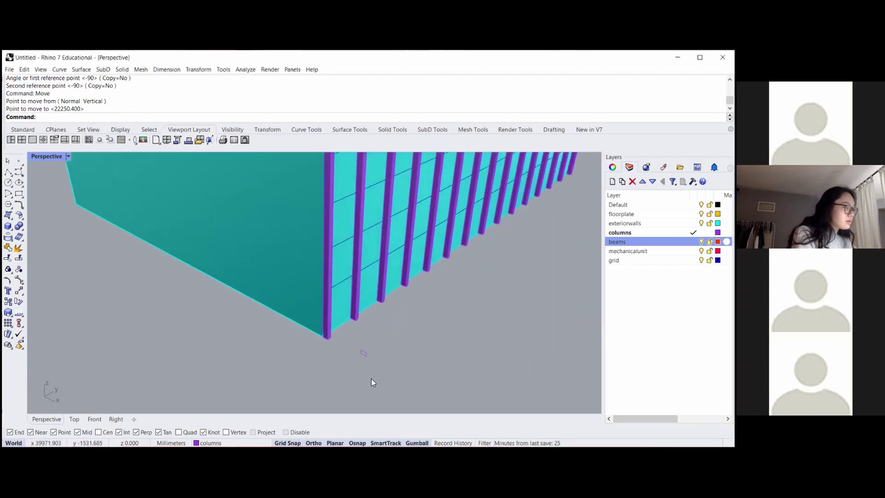
- Select the beam profile rectangle near the building corner and assign it to the beams layer
{"action": "left_click", "coordinate": [372, 378]}
{"action": "left_click", "coordinate": [612, 167]}
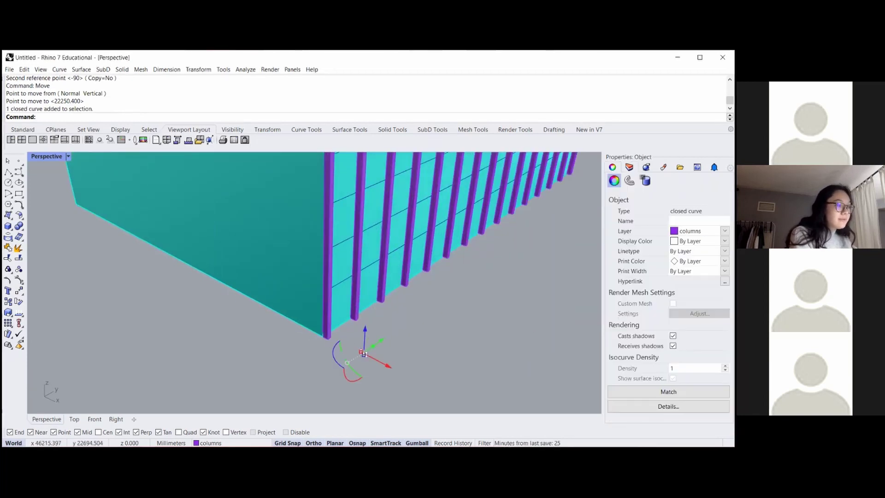
{"action": "left_click", "coordinate": [698, 231]}
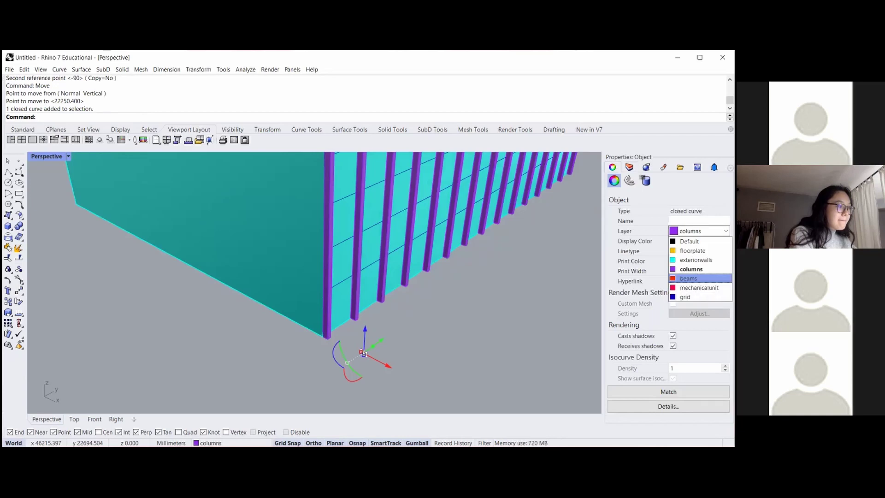
{"action": "left_click", "coordinate": [692, 288]}
- Make beams the current layer, hide and lock the columns layer, and select the beam profile rectangle
{"action": "left_click", "coordinate": [630, 167]}
{"action": "left_click", "coordinate": [374, 362]}
{"action": "left_click_drag", "start_coordinate": [389, 366], "coordinate": [360, 345]}
{"action": "left_click", "coordinate": [562, 312]}
{"action": "left_click", "coordinate": [617, 242]}
{"action": "left_click", "coordinate": [694, 242]}
{"action": "left_click", "coordinate": [702, 233]}
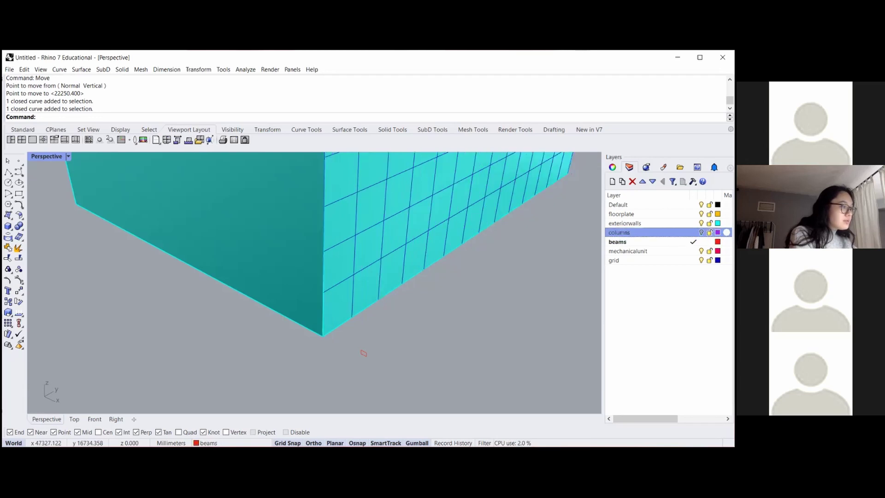
{"action": "left_click_drag", "start_coordinate": [385, 381], "coordinate": [347, 349]}
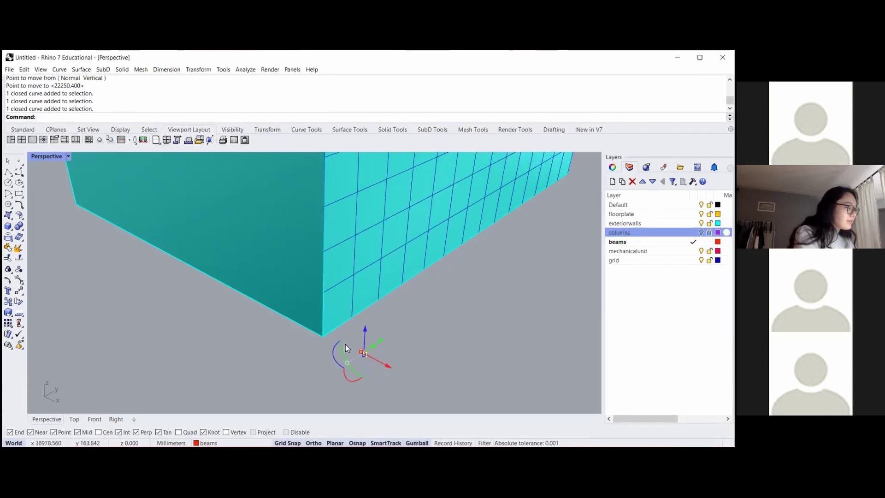
{"action": "key", "text": "Return"}
{"action": "scroll", "coordinate": [364, 341], "scroll_direction": "up", "scroll_amount": 3}
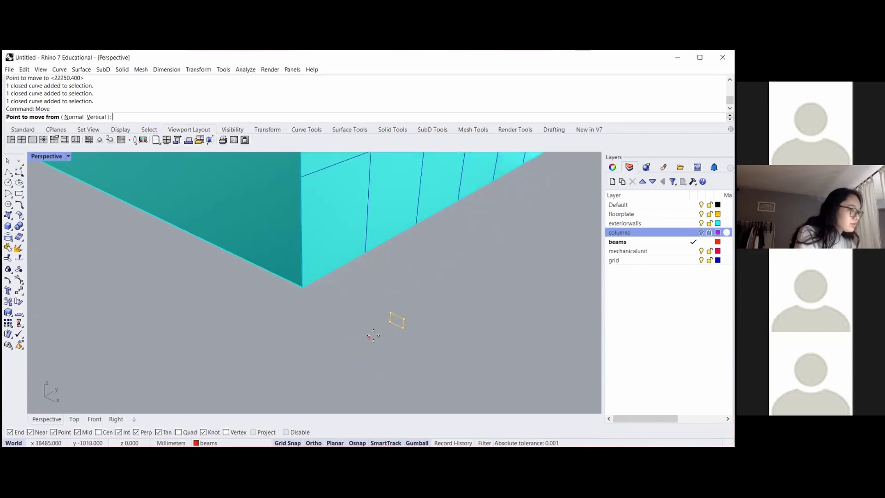
{"action": "left_click", "coordinate": [388, 324]}
{"action": "scroll", "coordinate": [379, 330], "scroll_direction": "up", "scroll_amount": 3}
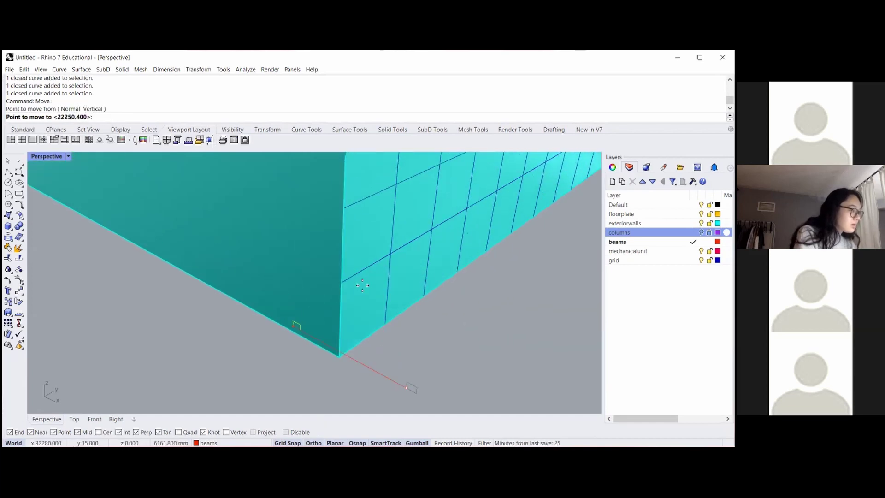
{"action": "key", "text": "Escape"}
- Move the rectangle by its wall-side edge midpoint to where the lowest horizontal grid line meets the wall's near corner edge
{"action": "key", "text": "Return"}
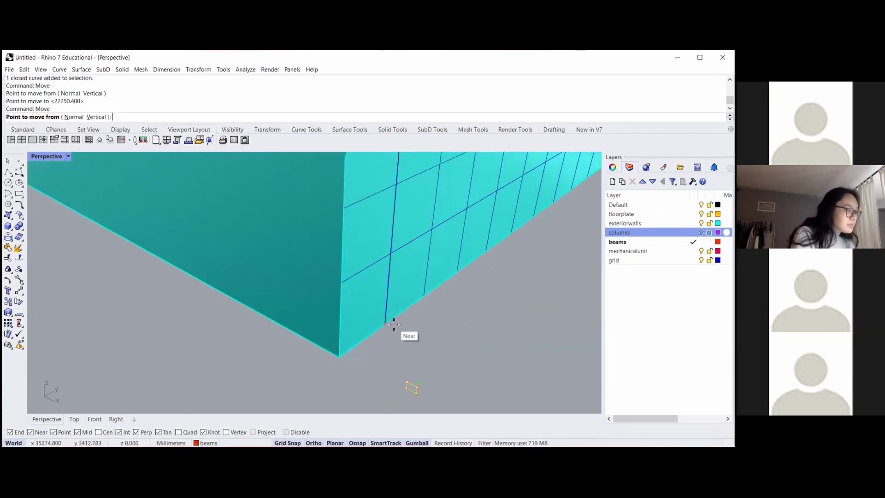
{"action": "scroll", "coordinate": [387, 397], "scroll_direction": "up", "scroll_amount": 5}
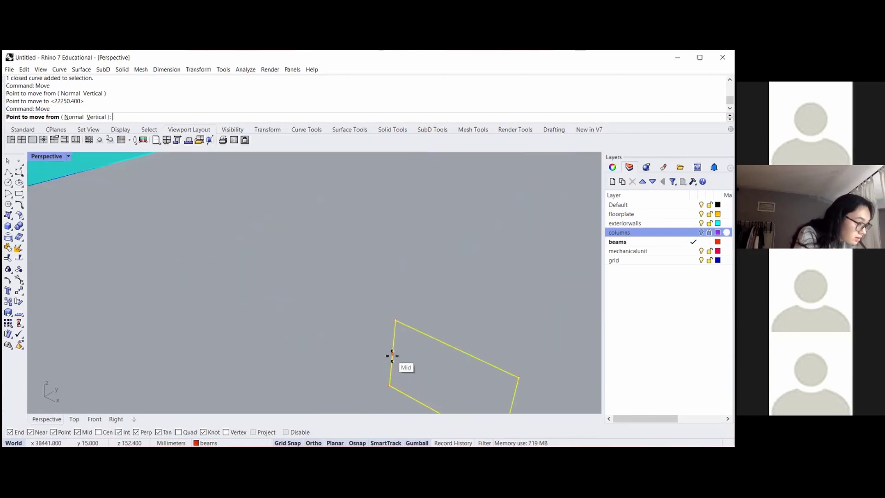
{"action": "left_click", "coordinate": [392, 361]}
{"action": "scroll", "coordinate": [397, 361], "scroll_direction": "down", "scroll_amount": 5}
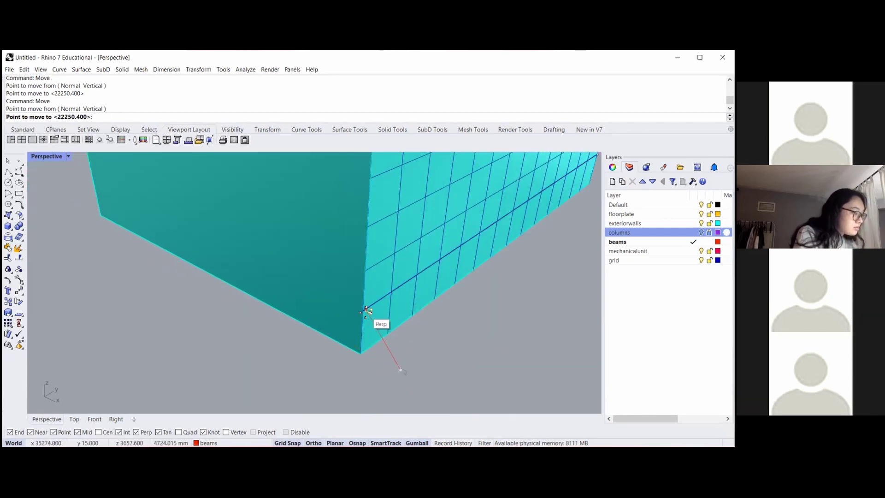
{"action": "left_click", "coordinate": [363, 310]}
- Extrude the rectangle with ExtrudeCrv as a solid beam along the gridded wall to its far vertical edge
{"action": "type", "text": "extrudecrv"}
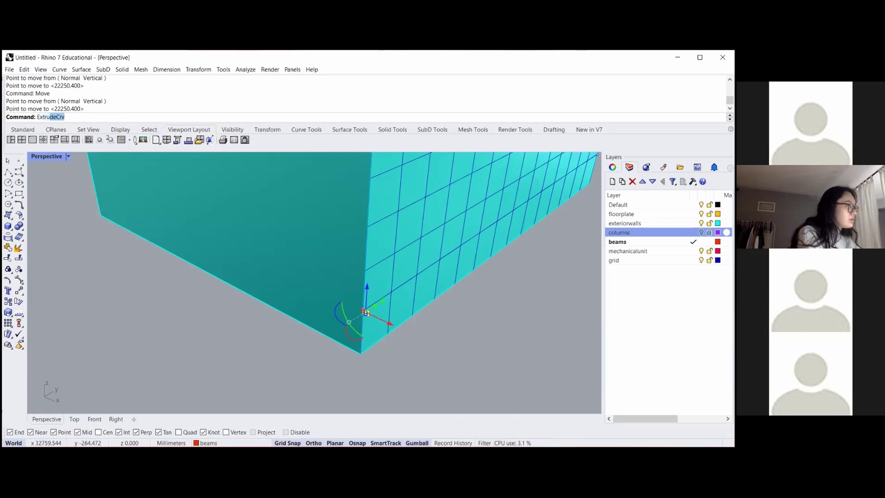
{"action": "key", "text": "Return"}
{"action": "scroll", "coordinate": [329, 338], "scroll_direction": "down", "scroll_amount": 5}
{"action": "scroll", "coordinate": [368, 277], "scroll_direction": "up", "scroll_amount": 5}
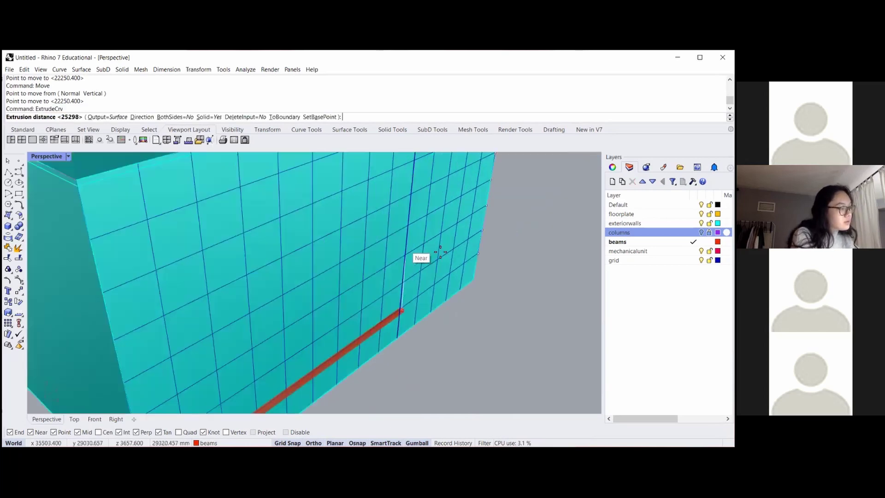
{"action": "left_click", "coordinate": [477, 256]}
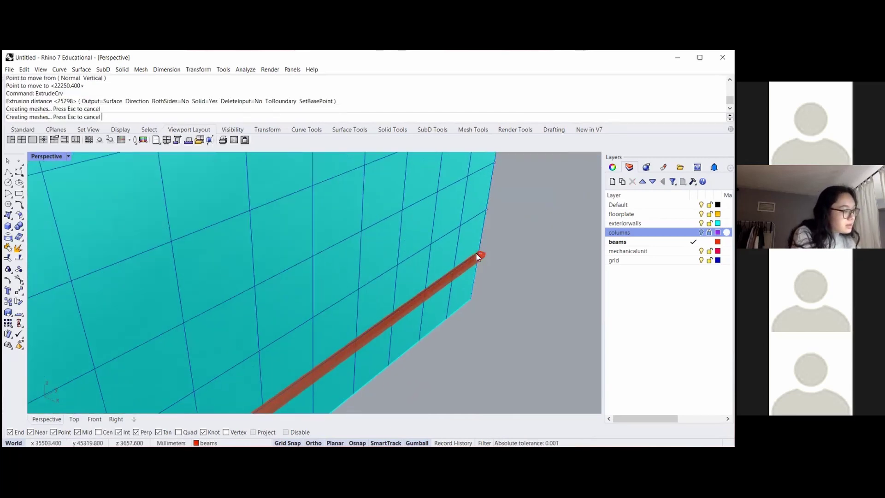
- Copy the beam from the midpoint of its wall-side end edge up to the second and fourth horizontal grid lines
{"action": "scroll", "coordinate": [483, 328], "scroll_direction": "down", "scroll_amount": 5}
{"action": "right_click_drag", "start_coordinate": [434, 327], "coordinate": [427, 305]}
{"action": "scroll", "coordinate": [427, 306], "scroll_direction": "down", "scroll_amount": 2}
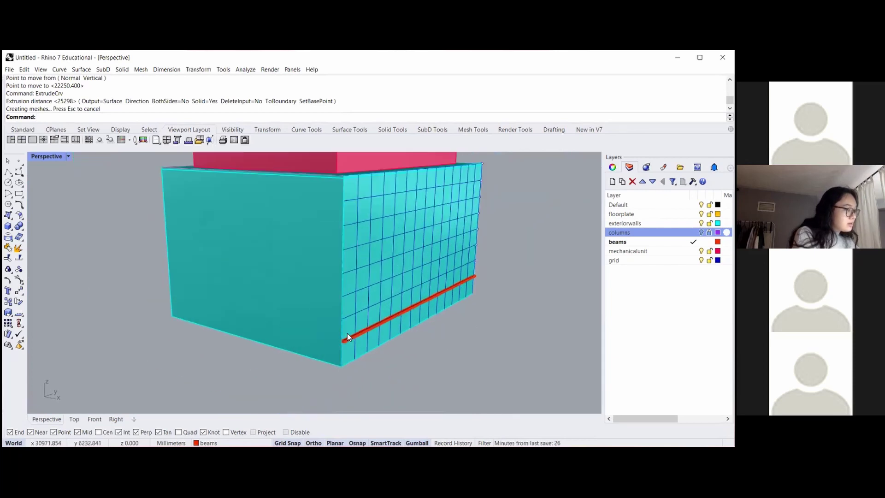
{"action": "left_click", "coordinate": [346, 341]}
{"action": "scroll", "coordinate": [345, 342], "scroll_direction": "up", "scroll_amount": 2}
{"action": "key", "text": "Return"}
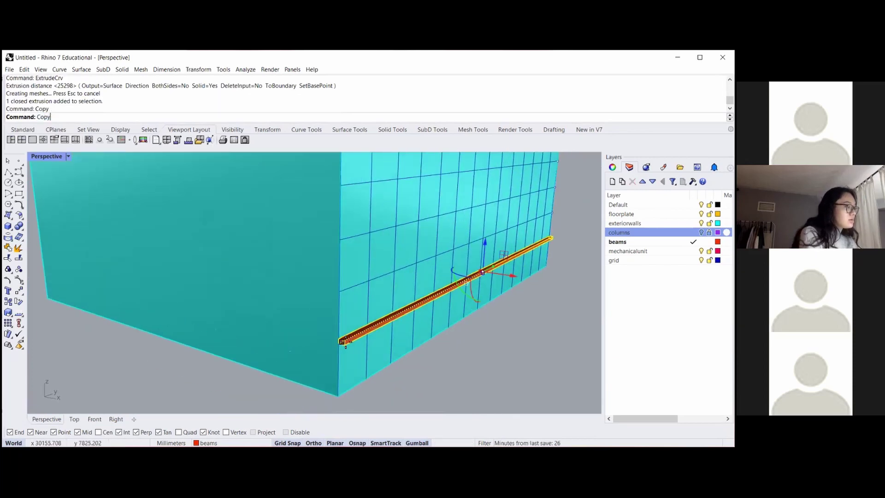
{"action": "scroll", "coordinate": [346, 334], "scroll_direction": "up", "scroll_amount": 3}
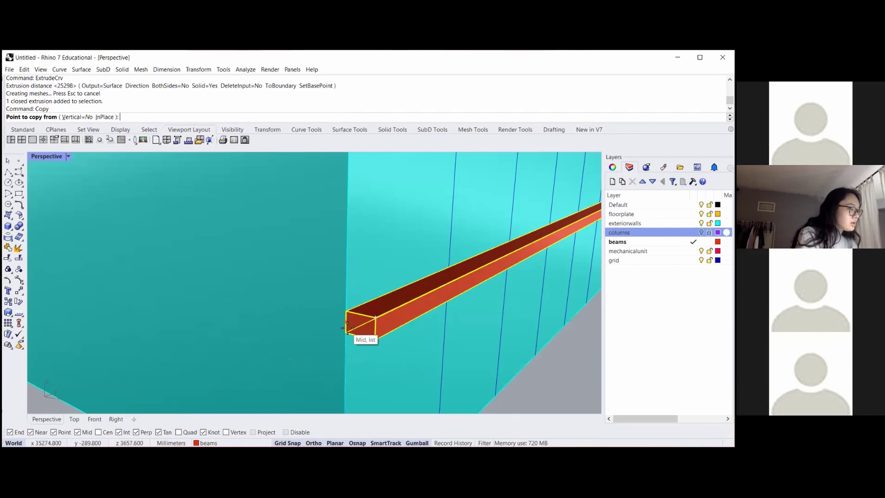
{"action": "left_click", "coordinate": [346, 330]}
{"action": "scroll", "coordinate": [341, 332], "scroll_direction": "down", "scroll_amount": 3}
{"action": "left_click", "coordinate": [339, 304]}
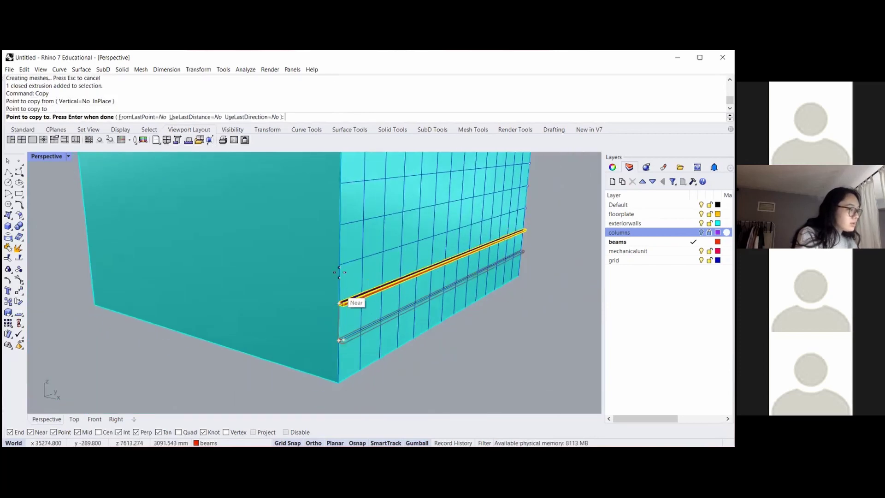
{"action": "left_click", "coordinate": [342, 231]}
- Place three more beam copies on the successive horizontal grid lines up to the one below the roof edge, and finish copying
{"action": "scroll", "coordinate": [345, 290], "scroll_direction": "down", "scroll_amount": 3}
{"action": "scroll", "coordinate": [345, 290], "scroll_direction": "up", "scroll_amount": 5}
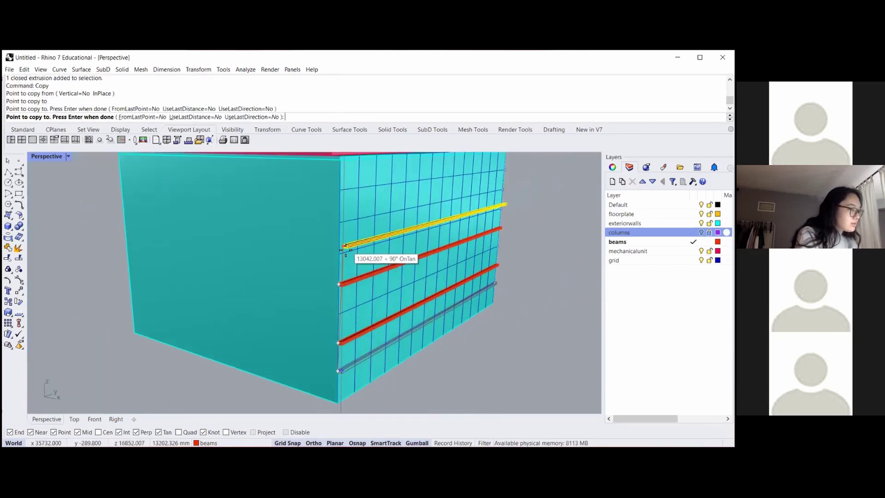
{"action": "left_click", "coordinate": [337, 257]}
{"action": "left_click", "coordinate": [337, 214]}
{"action": "left_click", "coordinate": [337, 177]}
{"action": "scroll", "coordinate": [334, 194], "scroll_direction": "down", "scroll_amount": 3}
{"action": "left_click", "coordinate": [336, 225]}
{"action": "scroll", "coordinate": [336, 225], "scroll_direction": "up", "scroll_amount": 5}
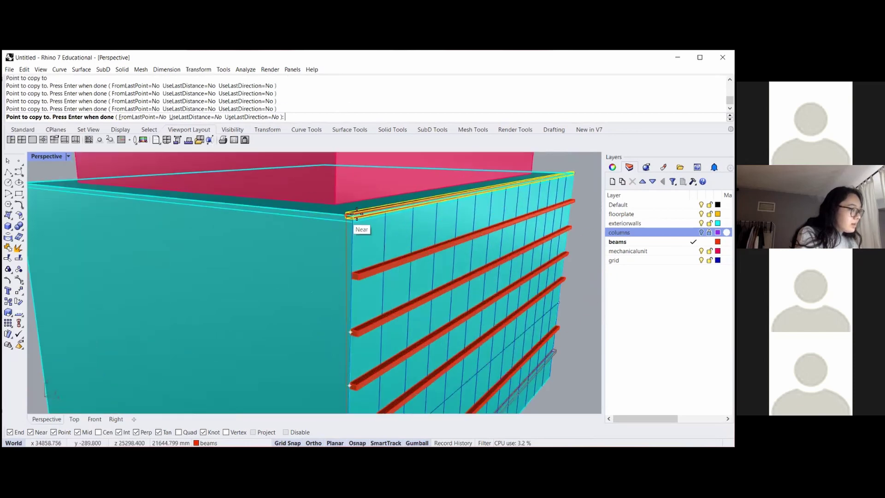
{"action": "key", "text": "Return"}
- Copy the lowest beam from its upper wall-side corner to the wall's top corner so it sits flush with the roof edge, and deselect it
{"action": "scroll", "coordinate": [356, 228], "scroll_direction": "down", "scroll_amount": 10}
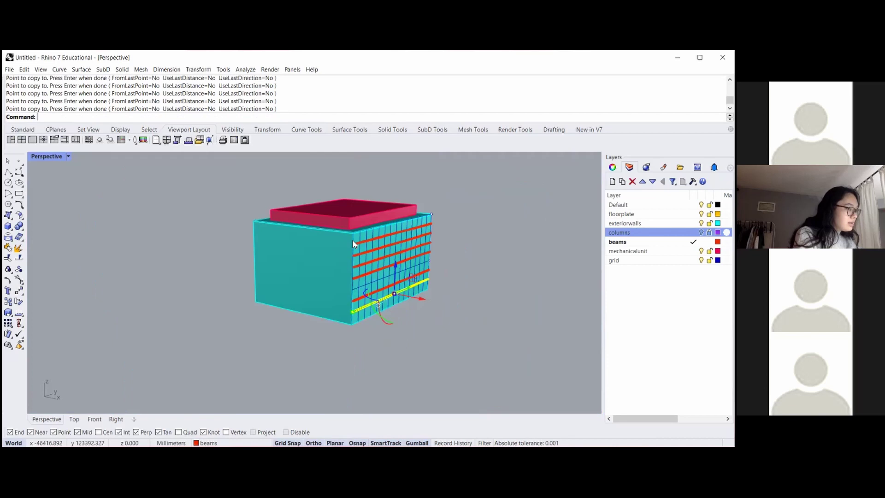
{"action": "type", "text": "copy"}
{"action": "key", "text": "Return"}
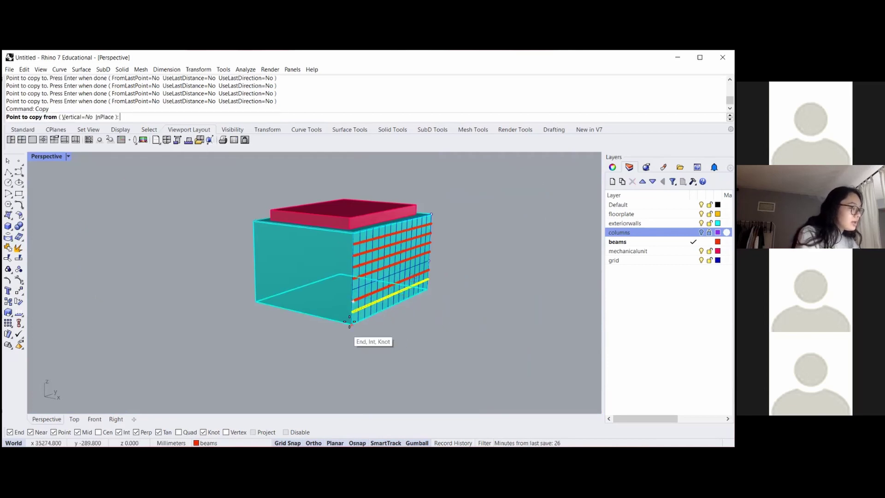
{"action": "scroll", "coordinate": [359, 304], "scroll_direction": "up", "scroll_amount": 5}
{"action": "left_click", "coordinate": [369, 290]}
{"action": "scroll", "coordinate": [369, 291], "scroll_direction": "down", "scroll_amount": 10}
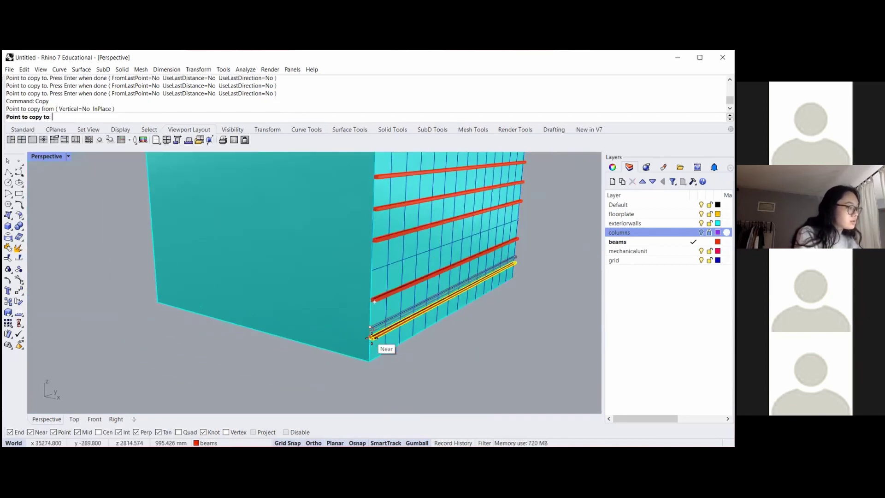
{"action": "scroll", "coordinate": [361, 307], "scroll_direction": "up", "scroll_amount": 8}
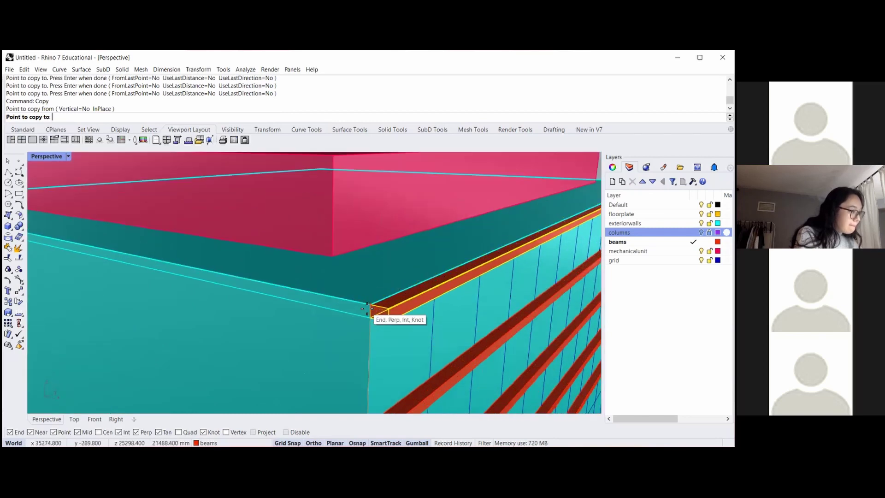
{"action": "left_click", "coordinate": [368, 313]}
{"action": "scroll", "coordinate": [347, 280], "scroll_direction": "down", "scroll_amount": 10}
{"action": "key", "text": "Return"}
{"action": "key", "text": "Escape"}
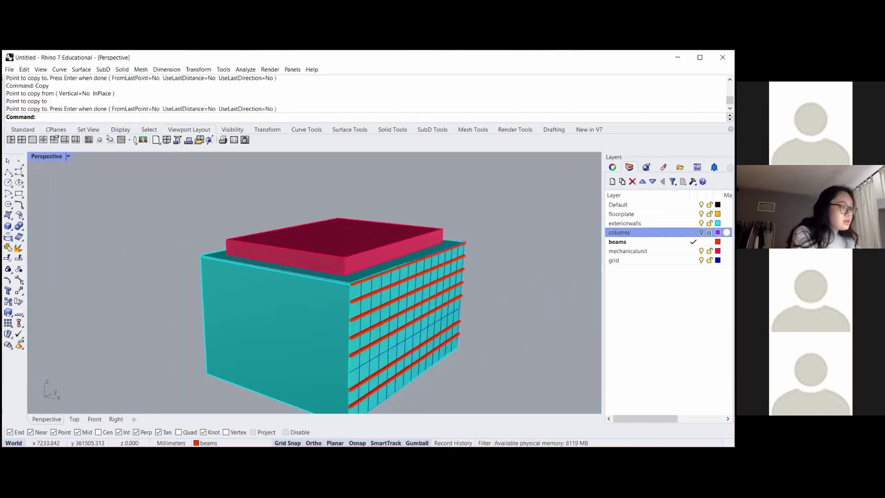
- Show the columns layer again and inspect the combined column and beam grid from several angles
{"action": "scroll", "coordinate": [347, 280], "scroll_direction": "down", "scroll_amount": 8}
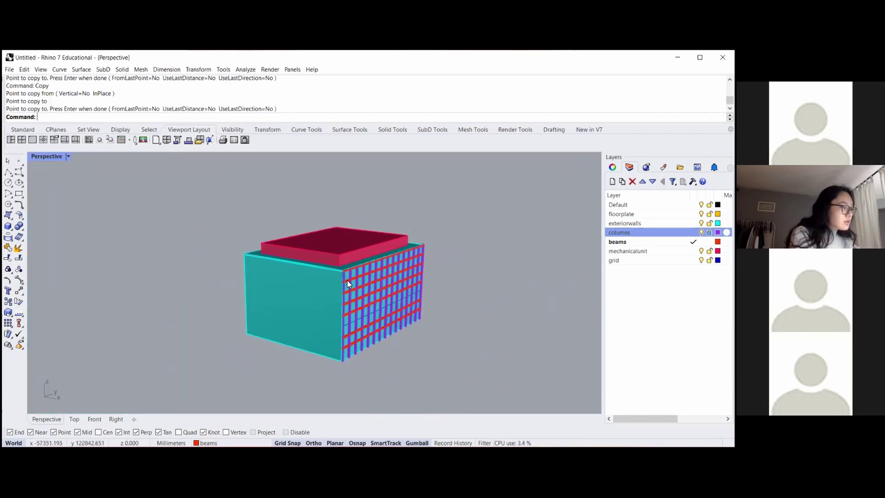
{"action": "right_click_drag", "start_coordinate": [370, 319], "coordinate": [359, 301]}
{"action": "scroll", "coordinate": [398, 290], "scroll_direction": "up", "scroll_amount": 9}
{"action": "scroll", "coordinate": [344, 278], "scroll_direction": "down", "scroll_amount": 5}
{"action": "right_click_drag", "start_coordinate": [330, 261], "coordinate": [356, 272]}
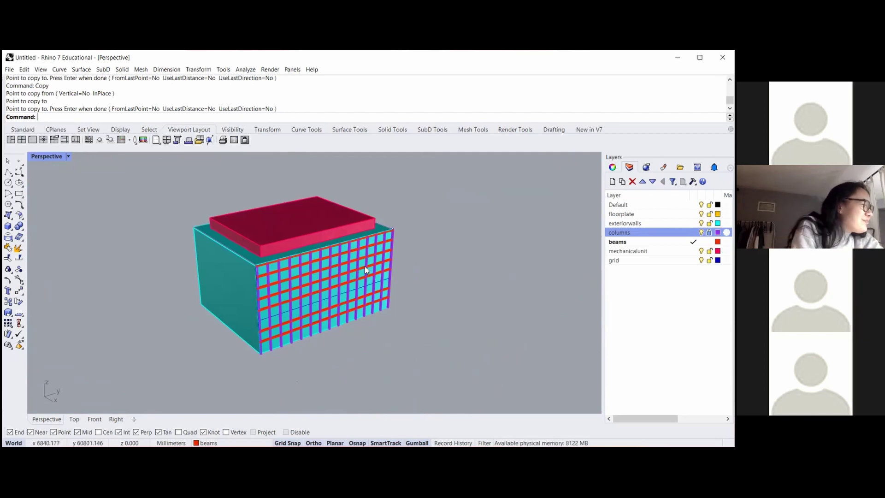
{"action": "right_click_drag", "start_coordinate": [364, 266], "coordinate": [353, 256]}
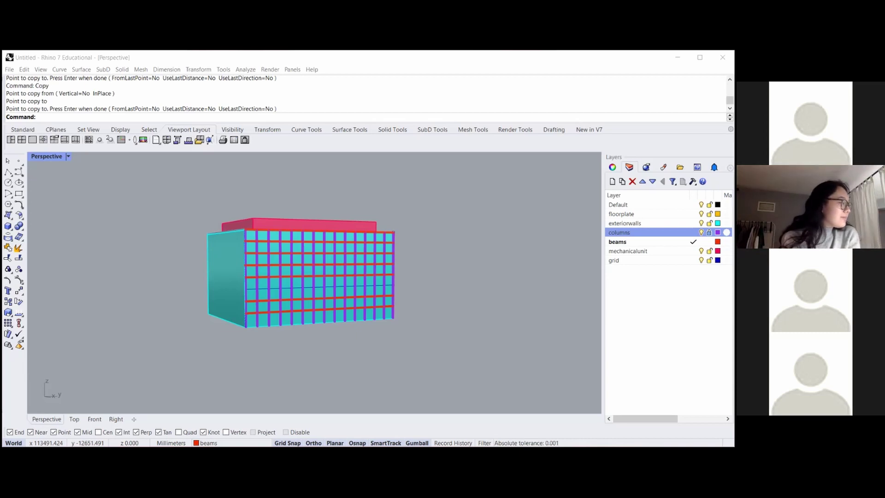
{"action": "left_click", "coordinate": [582, 222]}
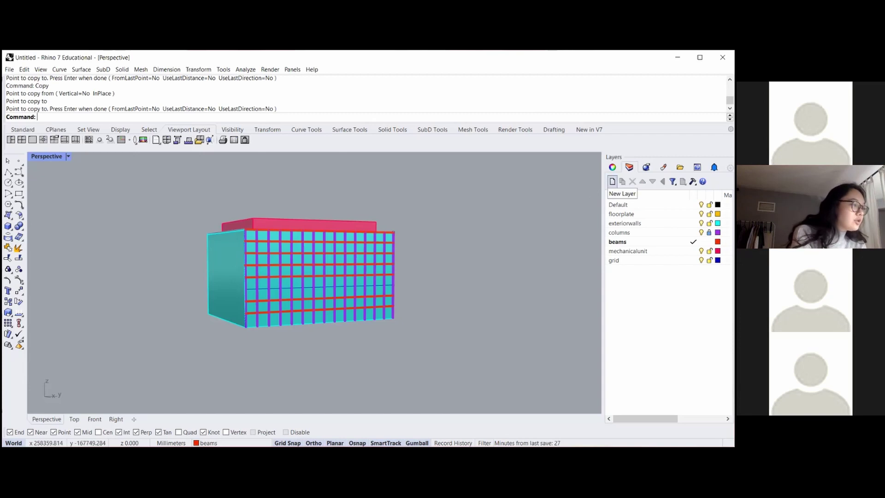
- Create a new layer named windows below the beams layer
{"action": "left_click", "coordinate": [612, 181]}
{"action": "type", "text": "windows"}
{"action": "key", "text": "Return"}
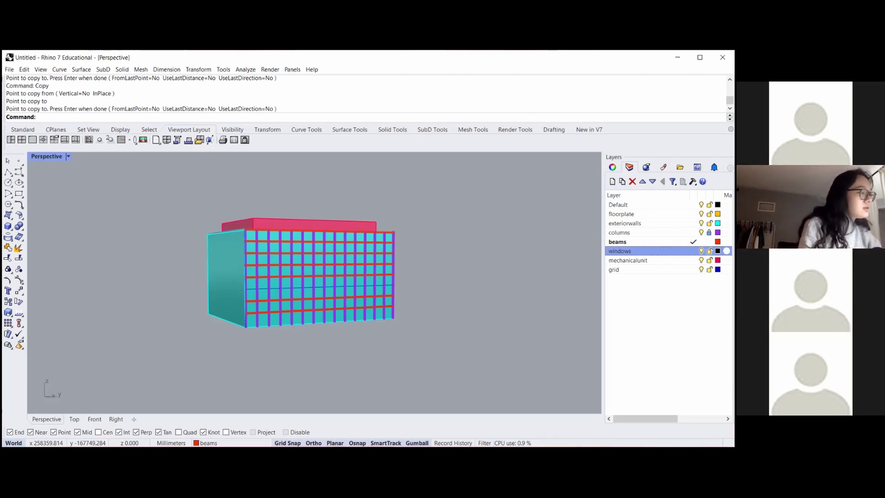
{"action": "left_click", "coordinate": [618, 242]}
{"action": "left_click", "coordinate": [718, 242]}
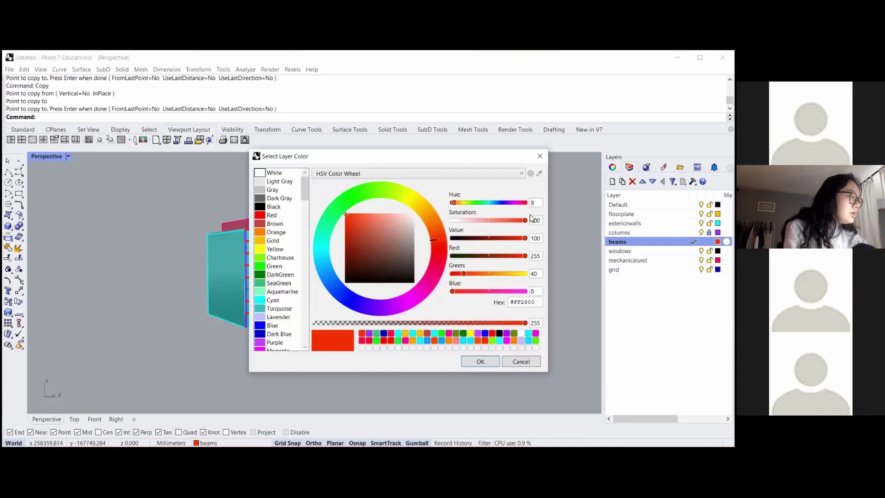
{"action": "left_click", "coordinate": [540, 155]}
- Set the windows layer's color to DarkGreen, hex #007F00
{"action": "left_click", "coordinate": [620, 251]}
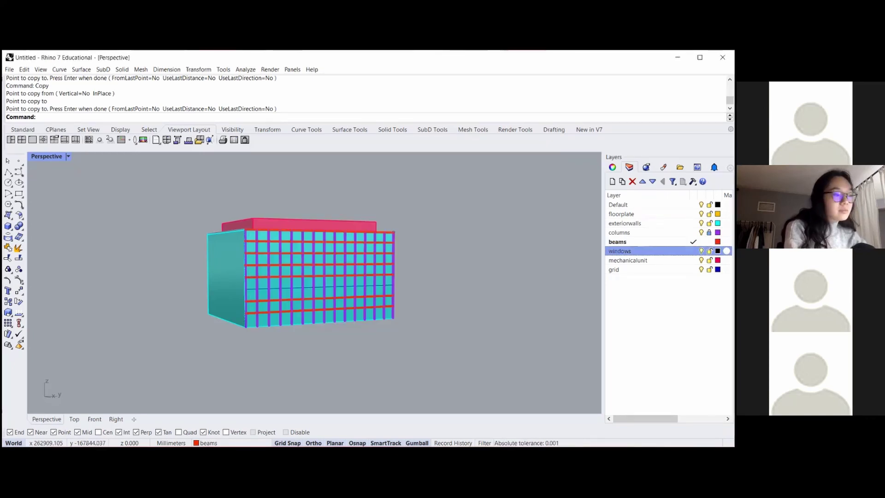
{"action": "left_click", "coordinate": [718, 251]}
{"action": "left_click", "coordinate": [265, 275]}
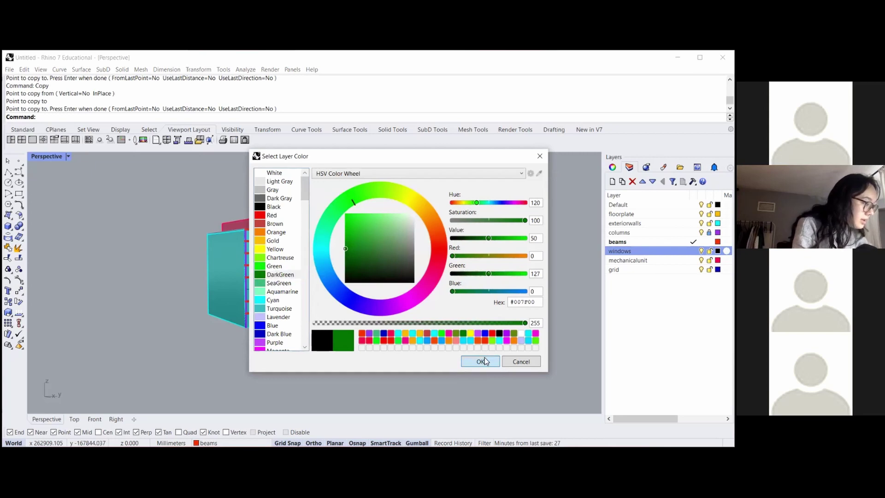
{"action": "left_click", "coordinate": [484, 360]}
- Make the windows layer current and try to start a rectangle at the upper corner of the facade's top corner bay
{"action": "scroll", "coordinate": [246, 233], "scroll_direction": "up", "scroll_amount": 5}
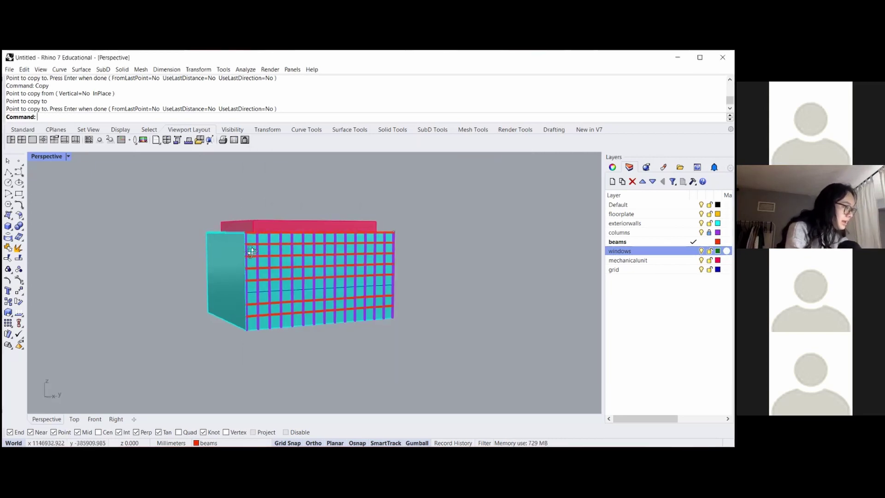
{"action": "right_click_drag", "start_coordinate": [290, 237], "coordinate": [348, 228]}
{"action": "scroll", "coordinate": [365, 226], "scroll_direction": "down", "scroll_amount": 3}
{"action": "scroll", "coordinate": [293, 265], "scroll_direction": "up", "scroll_amount": 5}
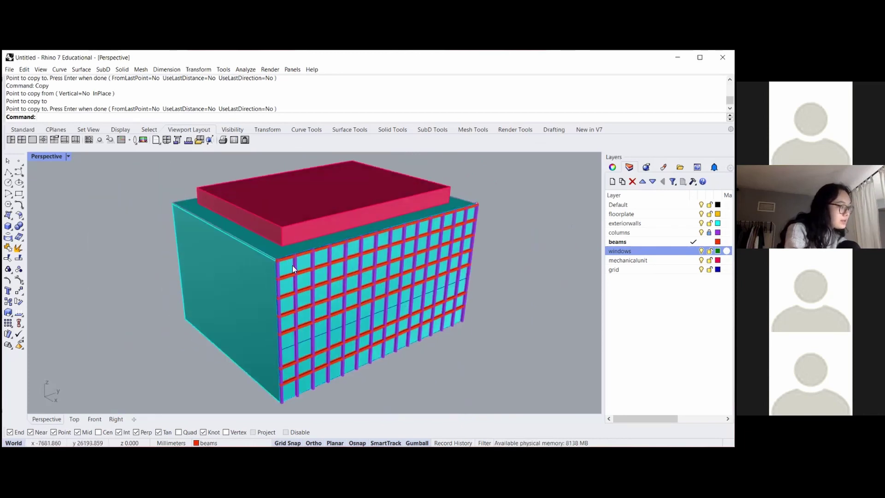
{"action": "scroll", "coordinate": [278, 236], "scroll_direction": "down", "scroll_amount": 2}
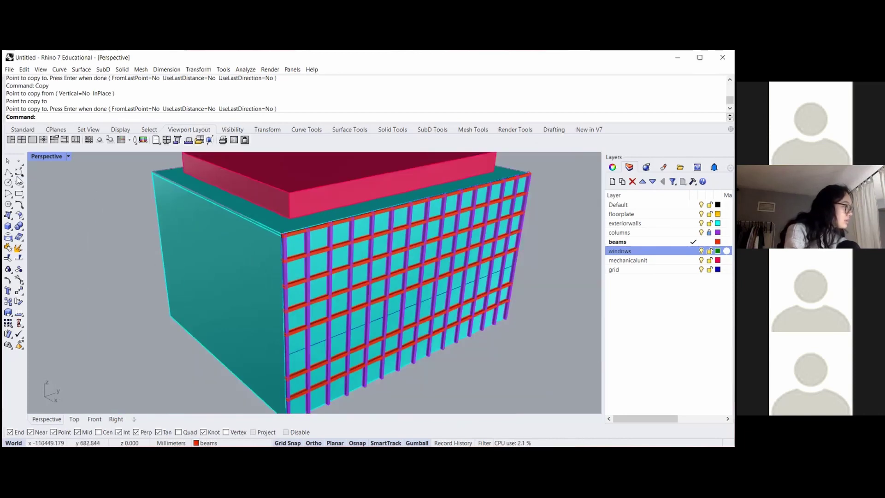
{"action": "left_click", "coordinate": [18, 194]}
{"action": "scroll", "coordinate": [310, 228], "scroll_direction": "up", "scroll_amount": 2}
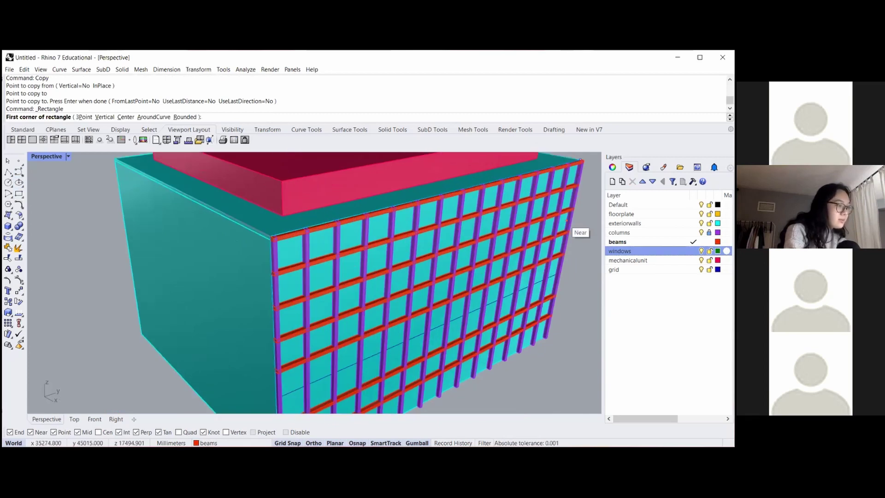
{"action": "scroll", "coordinate": [298, 242], "scroll_direction": "up", "scroll_amount": 3}
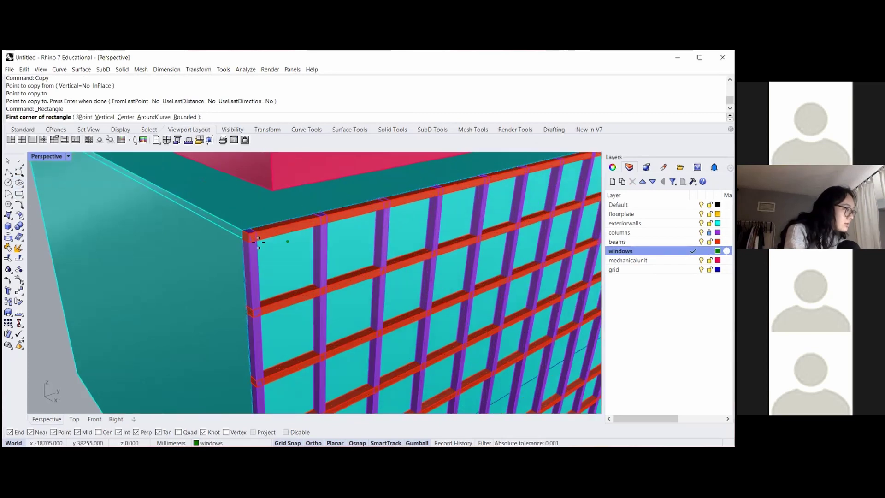
{"action": "left_click", "coordinate": [257, 240]}
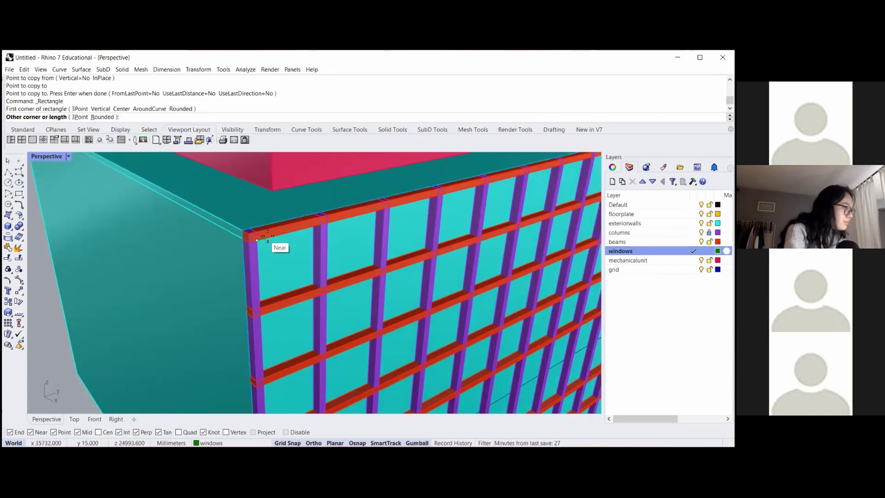
{"action": "key", "text": "Escape"}
- Trace a closed four-sided polyline around the facade's top corner bay, between the adjoining columns and beams
{"action": "scroll", "coordinate": [230, 277], "scroll_direction": "down", "scroll_amount": 6}
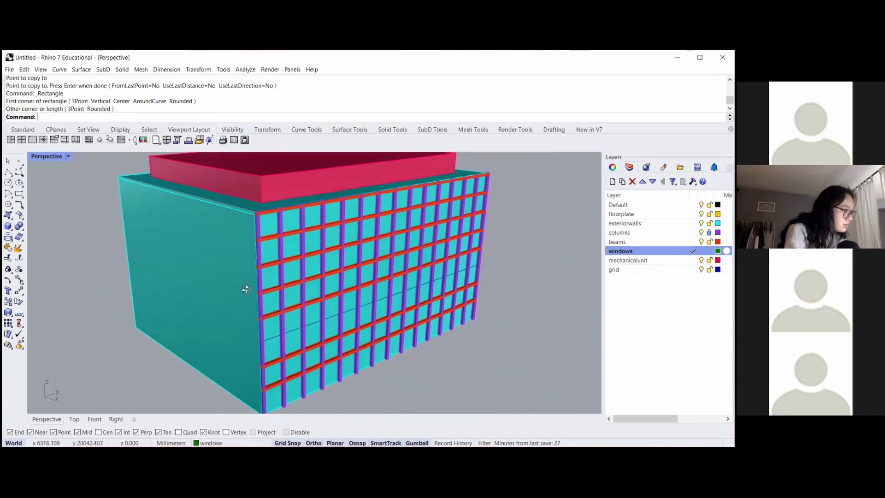
{"action": "right_click_drag", "start_coordinate": [225, 279], "coordinate": [261, 322]}
{"action": "scroll", "coordinate": [261, 325], "scroll_direction": "up", "scroll_amount": 3}
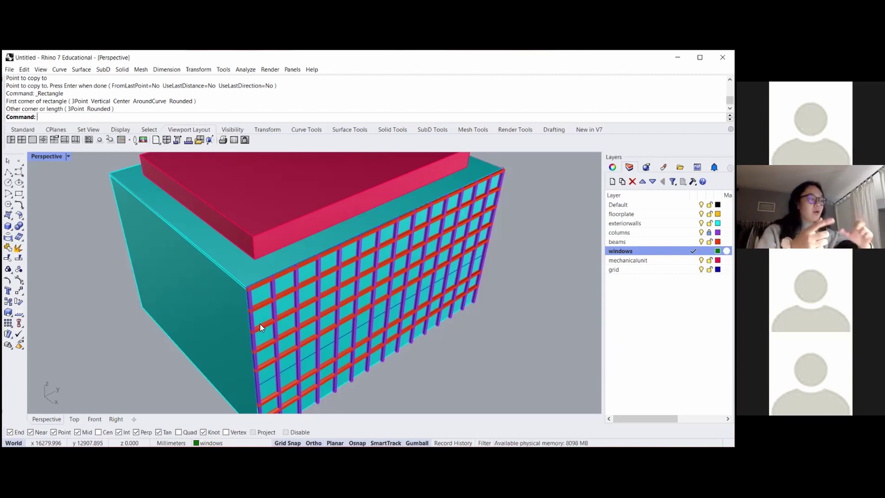
{"action": "right_click_drag", "start_coordinate": [299, 310], "coordinate": [423, 333]}
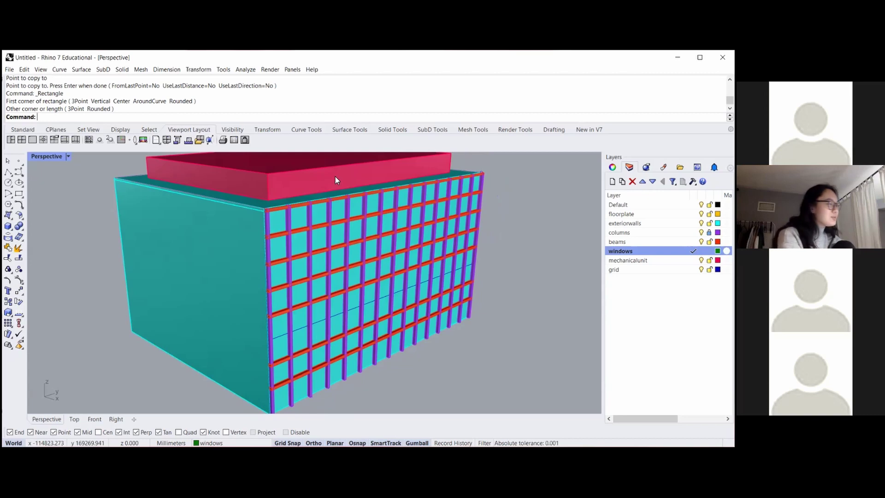
{"action": "left_click", "coordinate": [7, 171]}
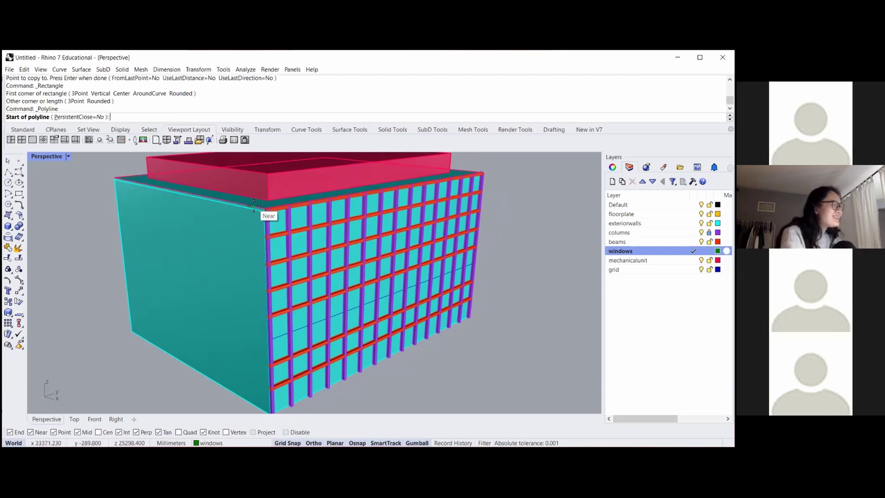
{"action": "scroll", "coordinate": [272, 198], "scroll_direction": "up", "scroll_amount": 5}
{"action": "left_click", "coordinate": [342, 242]}
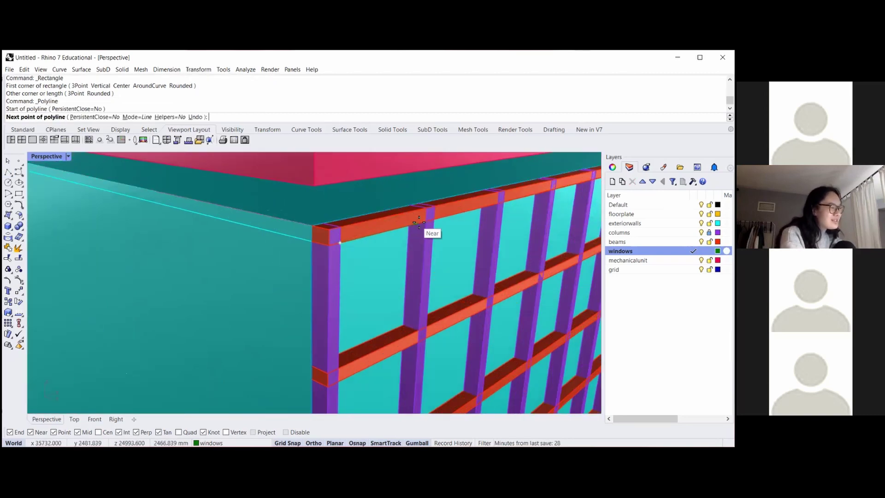
{"action": "left_click", "coordinate": [427, 222]}
{"action": "left_click", "coordinate": [419, 335]}
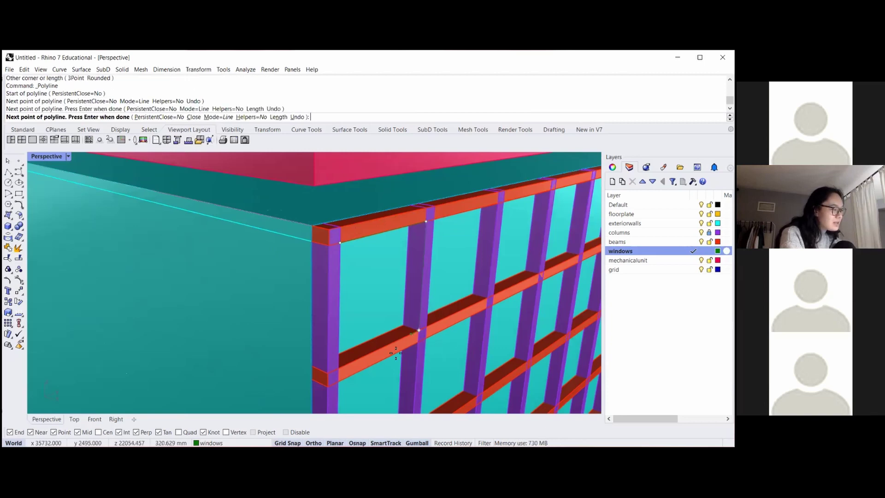
{"action": "left_click", "coordinate": [338, 368]}
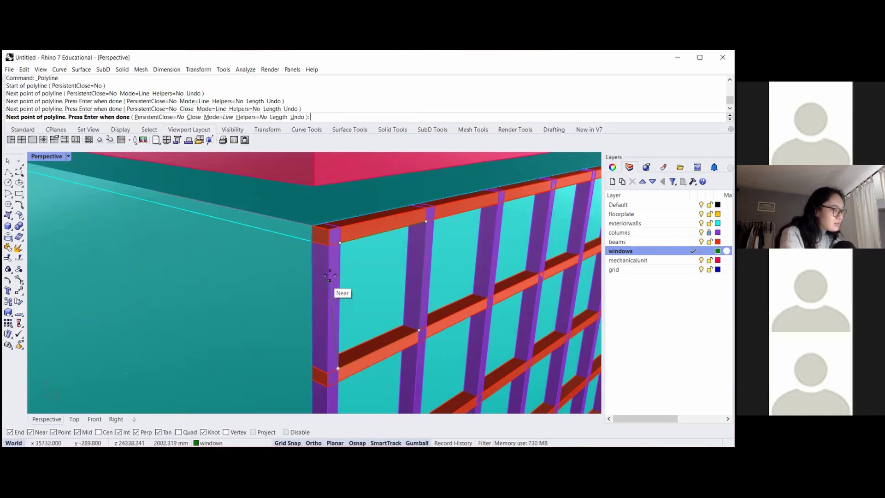
{"action": "left_click", "coordinate": [342, 242]}
- Select the window outline curve and move it straight out from the facade, clear of the building
{"action": "left_click", "coordinate": [391, 266]}
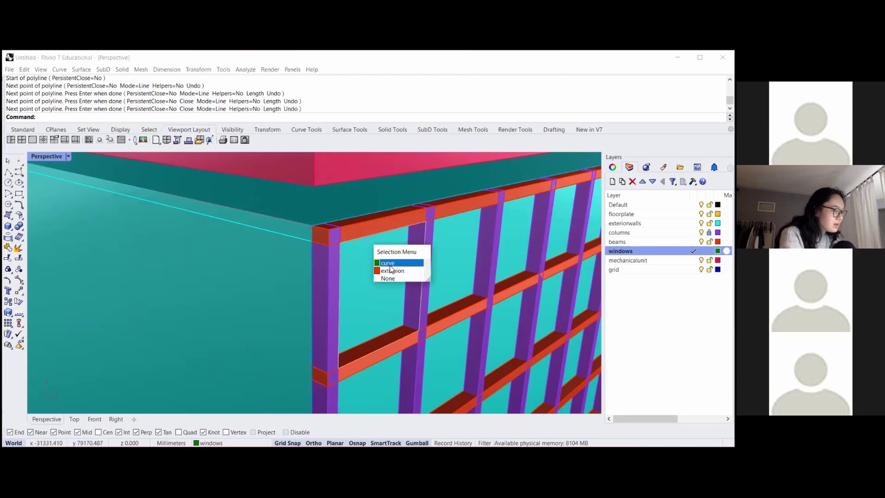
{"action": "scroll", "coordinate": [249, 263], "scroll_direction": "down", "scroll_amount": 10}
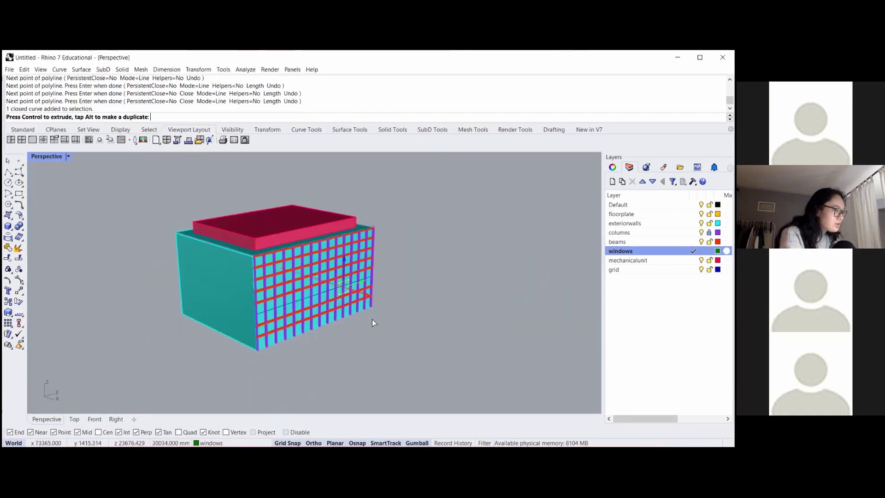
{"action": "scroll", "coordinate": [406, 292], "scroll_direction": "up", "scroll_amount": 3}
{"action": "type", "text": "Rotate3D"}
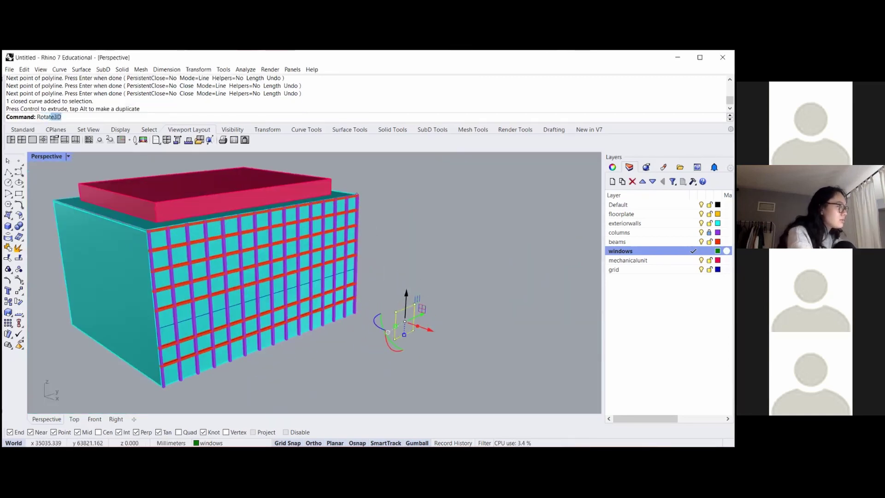
{"action": "key", "text": "Return"}
{"action": "key", "text": "Escape"}
{"action": "type", "text": "Rotate"}
{"action": "key", "text": "Return"}
{"action": "key", "text": "Escape"}
- Rotate the window outline 90 degrees about its lower edge with Rotate3D so it lies flat
{"action": "type", "text": "Rotate"}
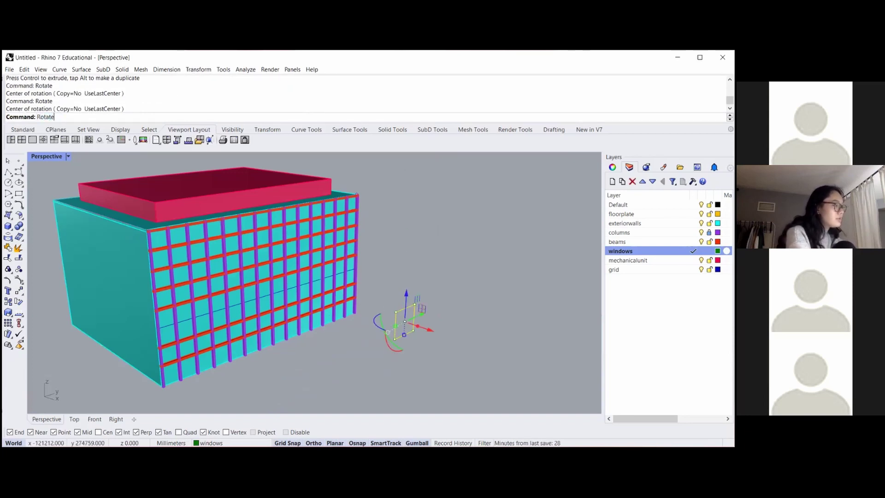
{"action": "type", "text": "3D"}
{"action": "key", "text": "Return"}
{"action": "left_click", "coordinate": [395, 339]}
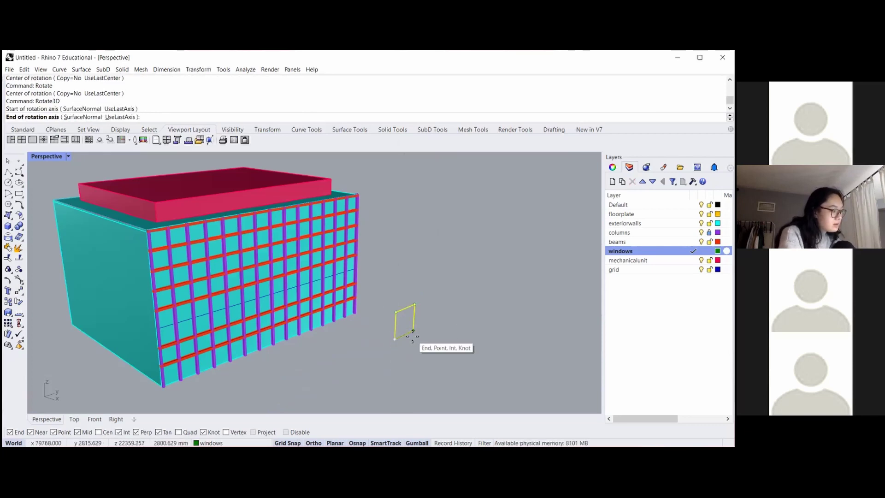
{"action": "left_click", "coordinate": [413, 336]}
{"action": "left_click", "coordinate": [396, 311]}
{"action": "left_click", "coordinate": [396, 353]}
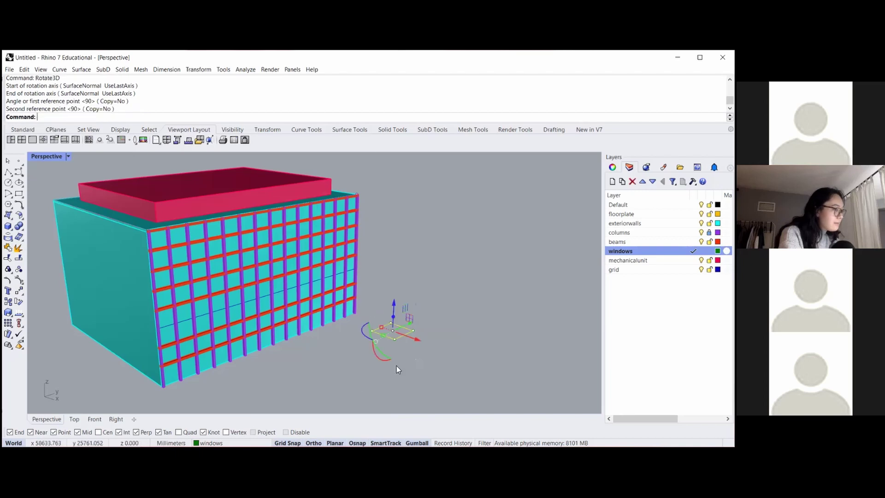
- Switch to the Top view and deselect the flat window outline
{"action": "left_click", "coordinate": [76, 419]}
{"action": "scroll", "coordinate": [328, 250], "scroll_direction": "down", "scroll_amount": 5}
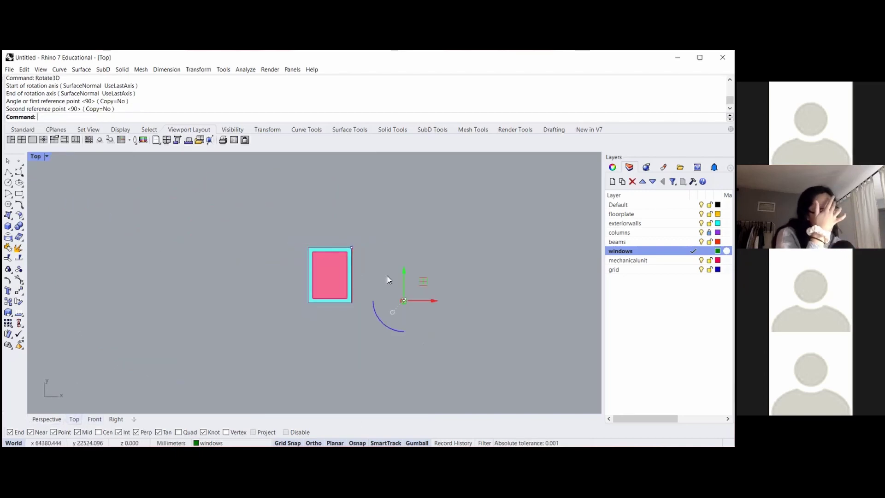
{"action": "left_click", "coordinate": [423, 334]}
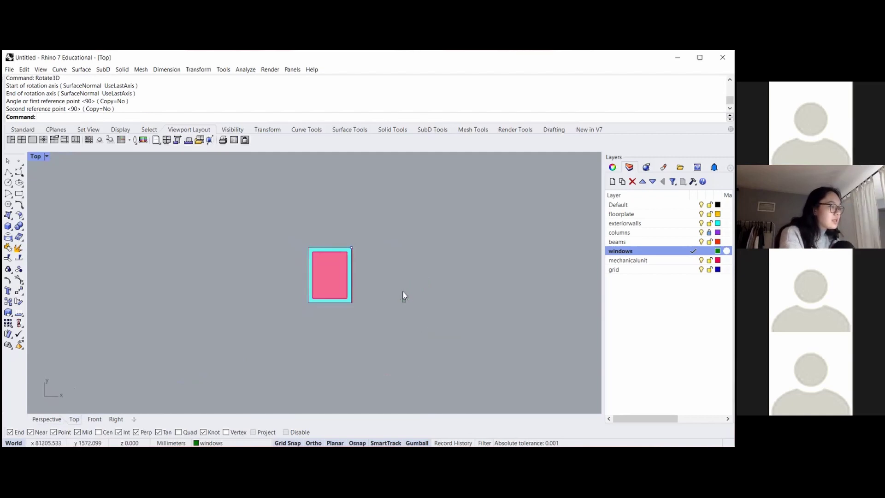
- Move the window outline much farther away from the building along the X axis and deselect it
{"action": "scroll", "coordinate": [404, 291], "scroll_direction": "down", "scroll_amount": 2}
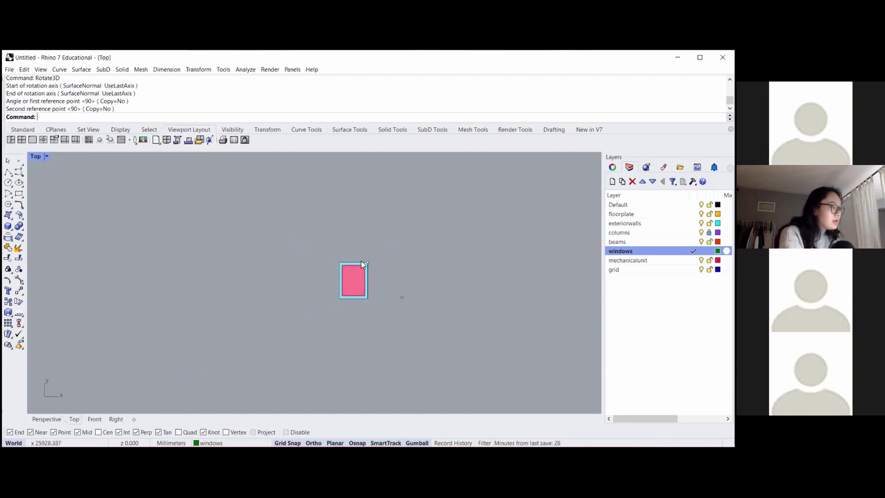
{"action": "left_click_drag", "start_coordinate": [416, 344], "coordinate": [541, 294]}
{"action": "left_click", "coordinate": [413, 389]}
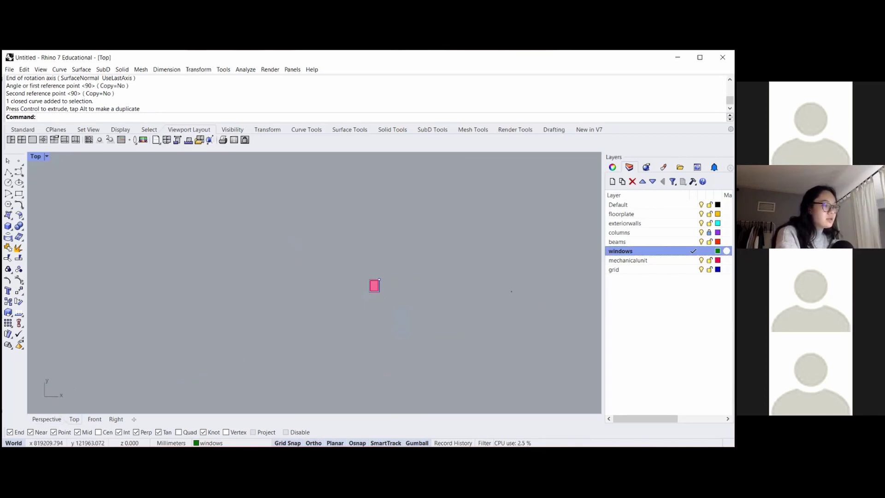
- Select all objects on the windows layer and move the outline back along the X axis close to the building
{"action": "right_click", "coordinate": [630, 251]}
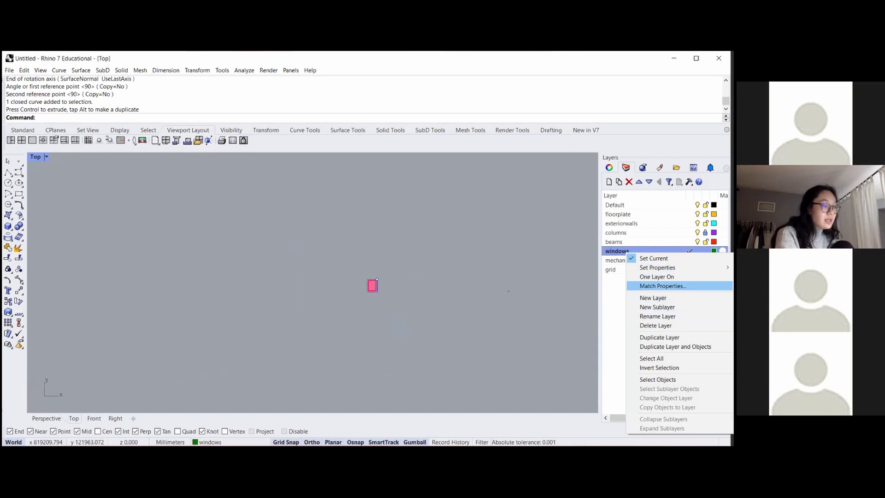
{"action": "left_click", "coordinate": [658, 379]}
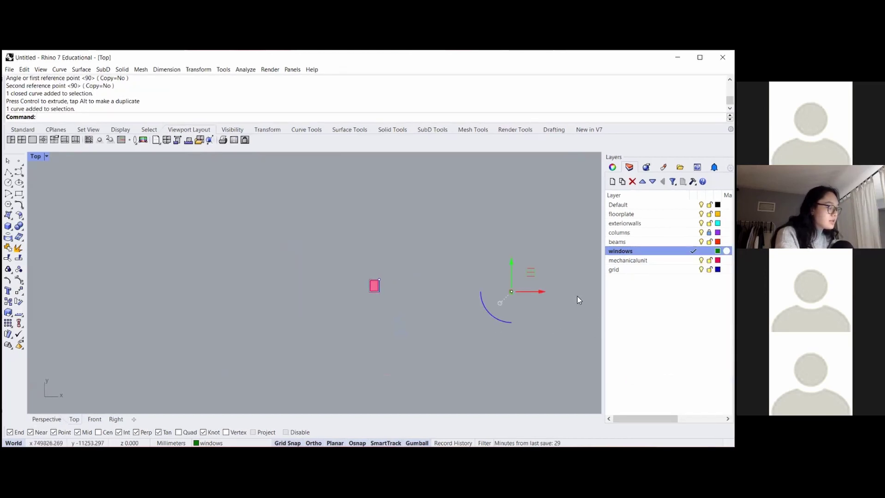
{"action": "left_click_drag", "start_coordinate": [537, 293], "coordinate": [431, 293]}
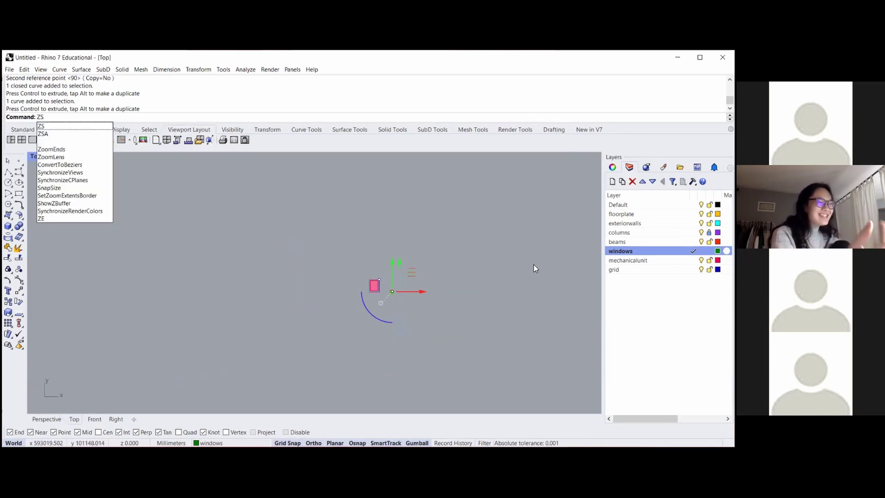
- Zoom to the selected window outline with ZS and deselect it
{"action": "key", "text": "Return"}
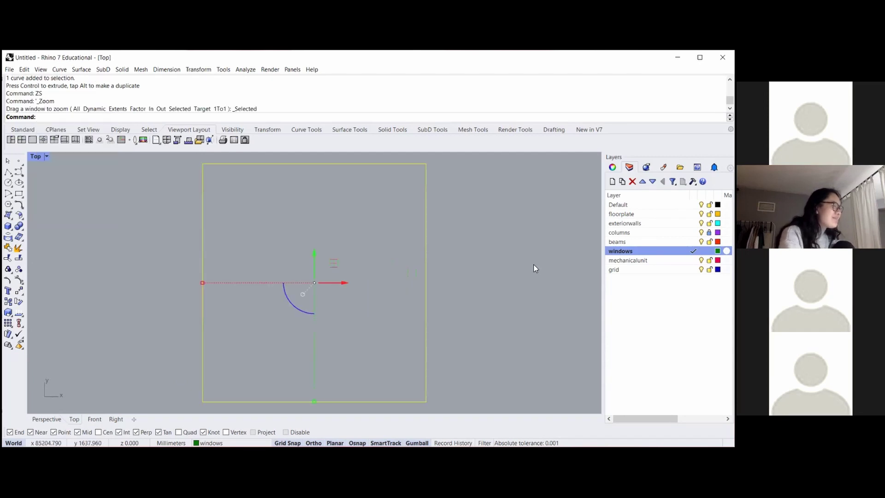
{"action": "scroll", "coordinate": [448, 272], "scroll_direction": "down", "scroll_amount": 8}
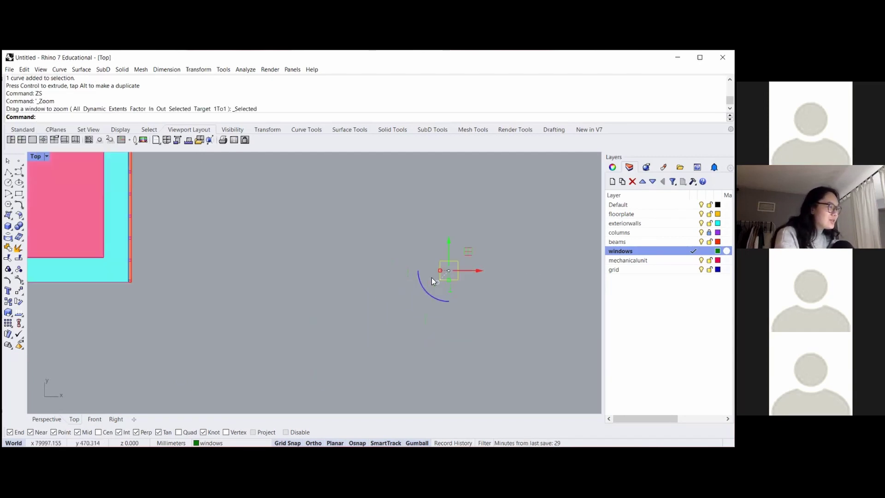
{"action": "scroll", "coordinate": [414, 314], "scroll_direction": "up", "scroll_amount": 2}
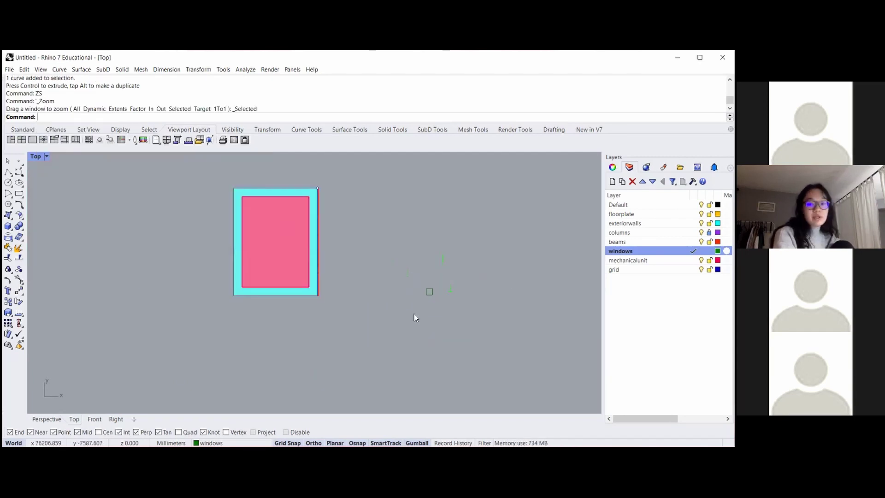
- Zoom to the extents of the whole model with ZE and view the flat window outline up close
{"action": "type", "text": "Zoom"}
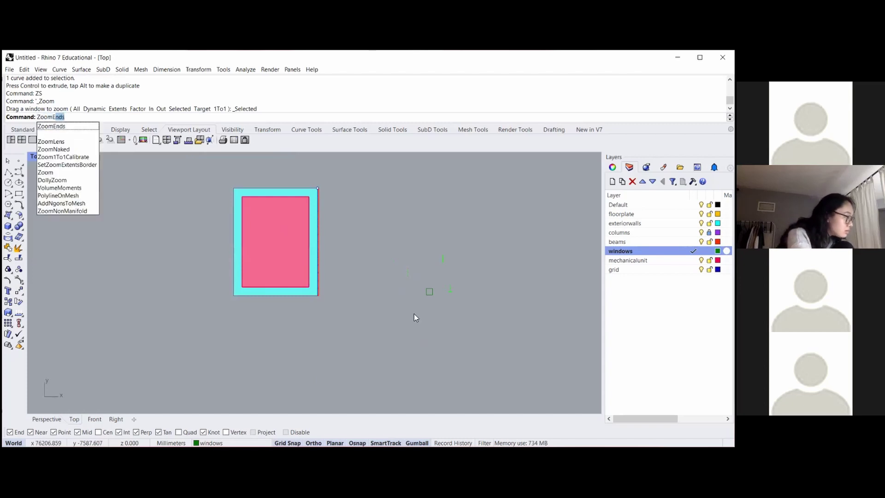
{"action": "type", "text": "Extents"}
{"action": "key", "text": "Return"}
{"action": "type", "text": "Zoom"}
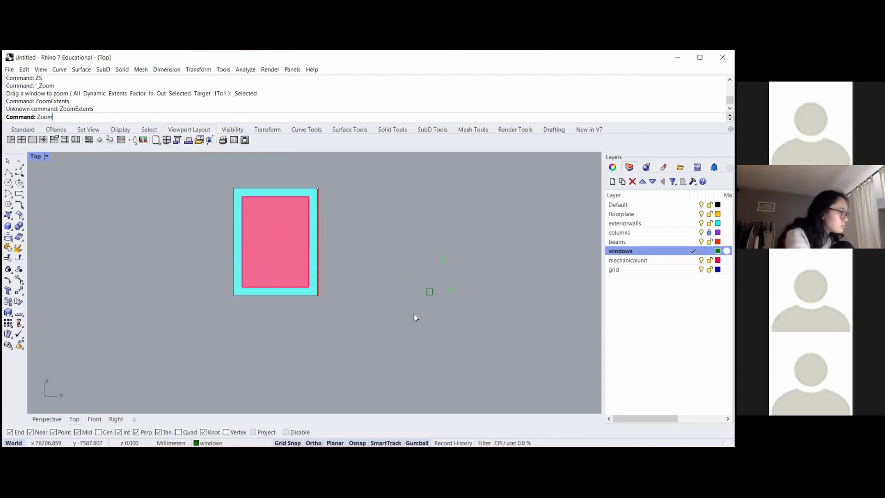
{"action": "key", "text": "BackSpace"}
{"action": "key", "text": "BackSpace"}
{"action": "key", "text": "BackSpace"}
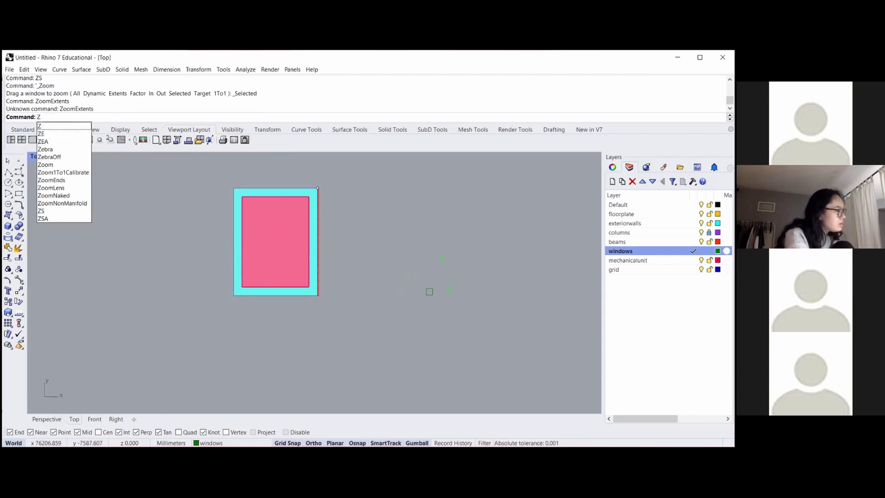
{"action": "type", "text": "E"}
{"action": "key", "text": "Return"}
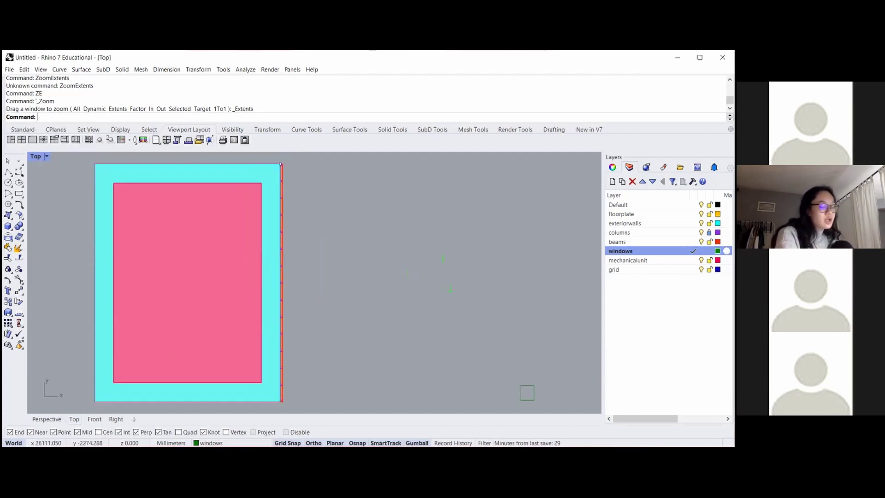
{"action": "scroll", "coordinate": [294, 234], "scroll_direction": "down", "scroll_amount": 3}
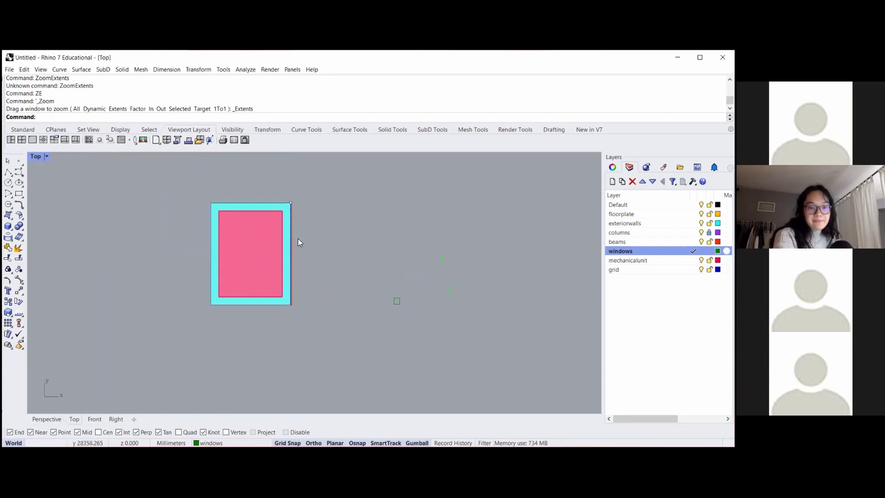
{"action": "scroll", "coordinate": [417, 304], "scroll_direction": "up", "scroll_amount": 5}
{"action": "scroll", "coordinate": [383, 274], "scroll_direction": "up", "scroll_amount": 5}
{"action": "scroll", "coordinate": [352, 346], "scroll_direction": "up", "scroll_amount": 5}
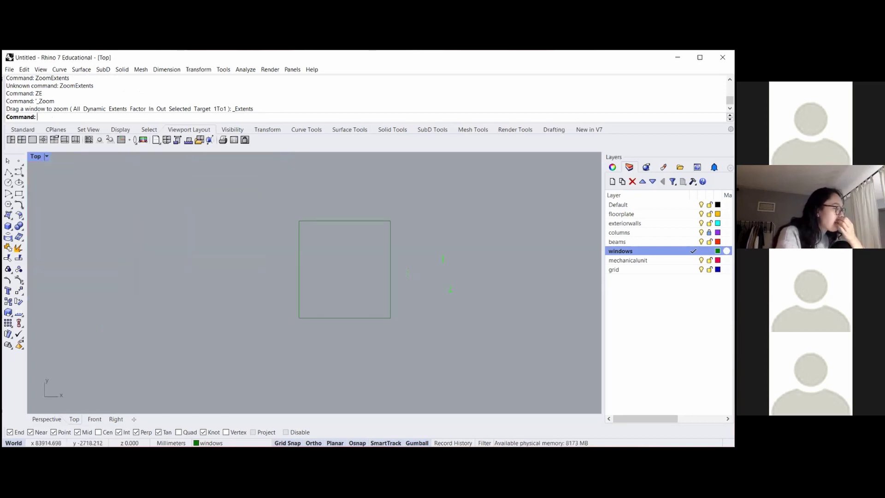
- Offset the window outline inward by 2 inches to form the outer frame
{"action": "key", "text": "alt+Tab"}
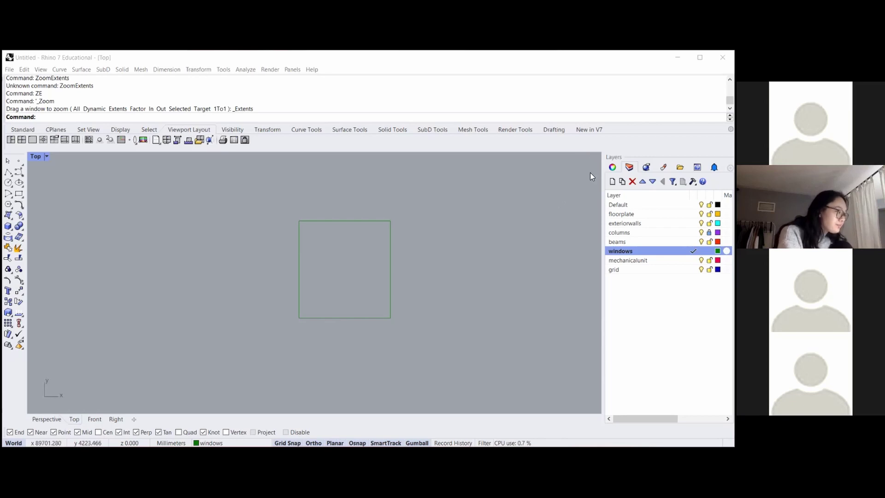
{"action": "left_click", "coordinate": [390, 224]}
{"action": "type", "text": "Offset"}
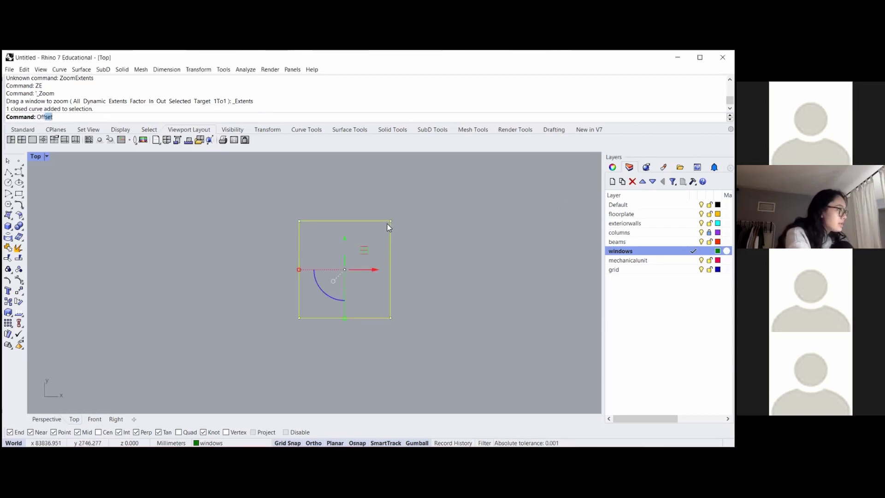
{"action": "key", "text": "Return"}
{"action": "type", "text": "2inches"}
{"action": "key", "text": "Return"}
{"action": "left_click", "coordinate": [370, 243]}
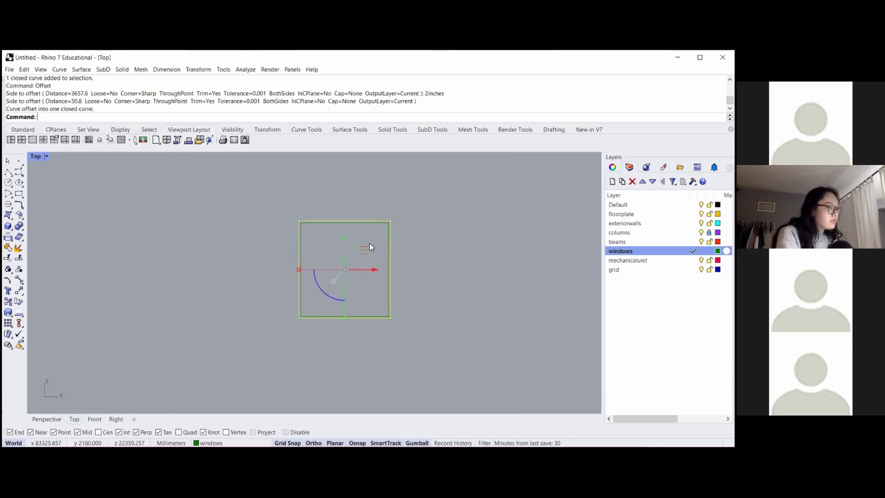
- Draw a full-height vertical divider inside the frame about a third across, and a horizontal line from its lower part to the left inner edge
{"action": "left_click", "coordinate": [8, 171]}
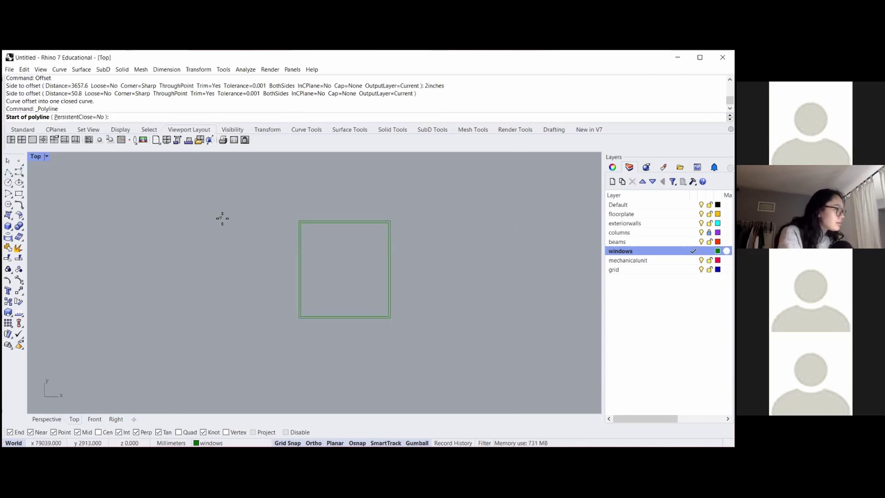
{"action": "left_click", "coordinate": [329, 224]}
{"action": "left_click", "coordinate": [329, 317]}
{"action": "key", "text": "Return"}
{"action": "key", "text": "Return"}
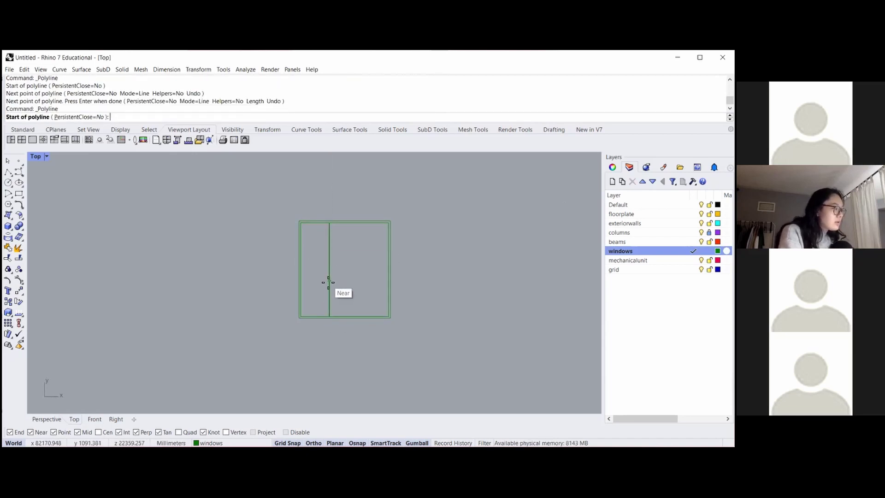
{"action": "left_click", "coordinate": [329, 285]}
{"action": "left_click", "coordinate": [300, 286]}
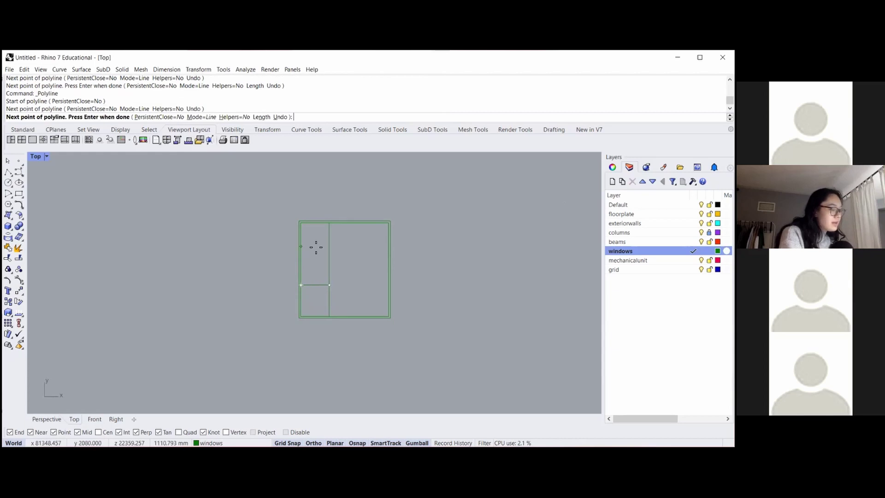
{"action": "key", "text": "Return"}
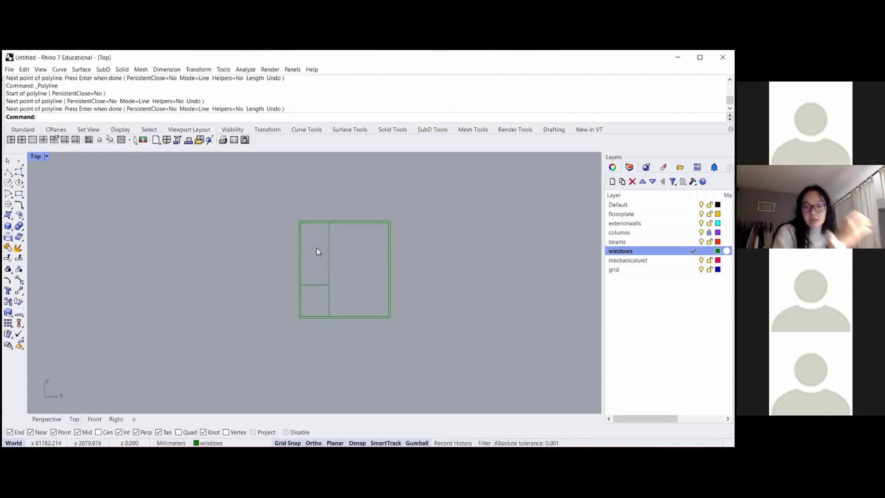
- Offset the horizontal divider upward and the vertical divider to the right, both by 50.8 mm
{"action": "scroll", "coordinate": [325, 287], "scroll_direction": "up", "scroll_amount": 3}
{"action": "left_click", "coordinate": [322, 284]}
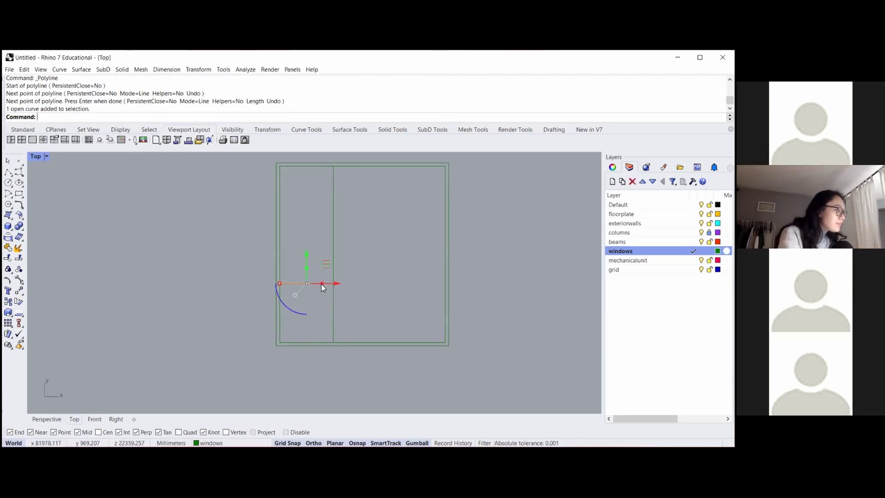
{"action": "type", "text": "Off"}
{"action": "key", "text": "Return"}
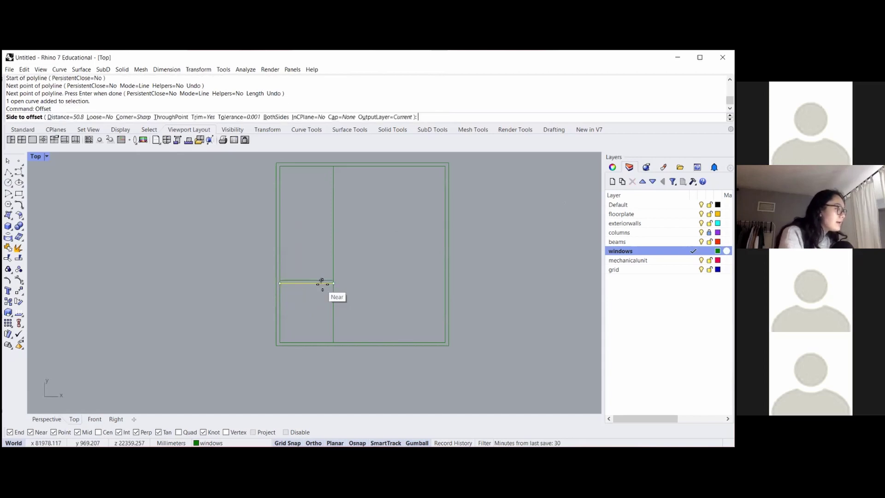
{"action": "left_click", "coordinate": [330, 245]}
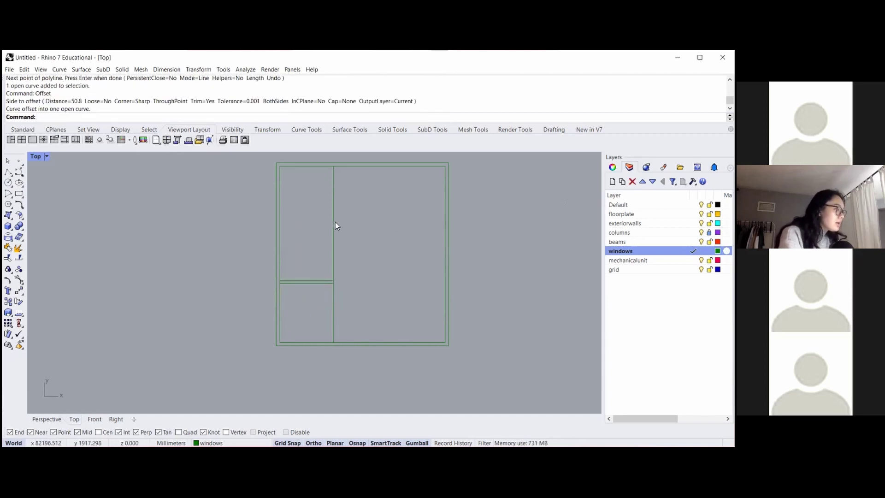
{"action": "left_click", "coordinate": [335, 222]}
{"action": "key", "text": "Return"}
{"action": "left_click", "coordinate": [376, 222]}
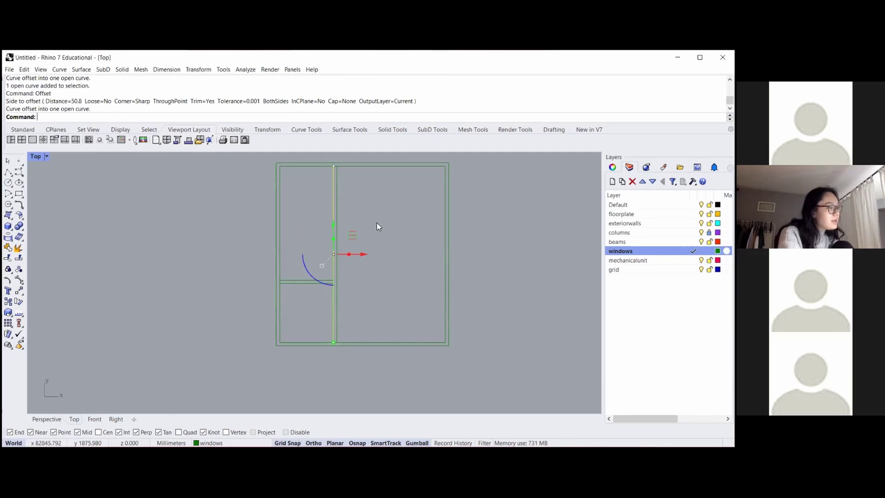
- Trim the line pieces crossing both ends of the horizontal divider and the top end of the vertical divider
{"action": "scroll", "coordinate": [377, 278], "scroll_direction": "down", "scroll_amount": 3}
{"action": "scroll", "coordinate": [371, 271], "scroll_direction": "up", "scroll_amount": 3}
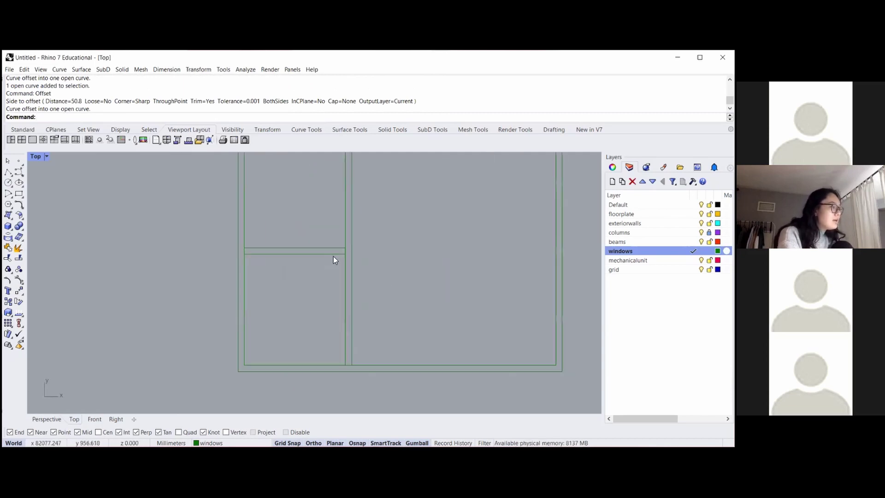
{"action": "scroll", "coordinate": [322, 275], "scroll_direction": "down", "scroll_amount": 5}
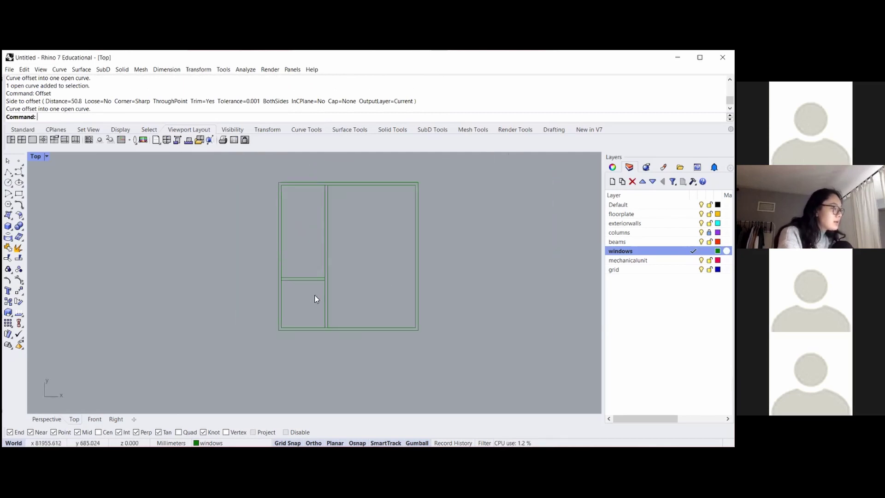
{"action": "left_click_drag", "start_coordinate": [423, 348], "coordinate": [269, 189]}
{"action": "scroll", "coordinate": [303, 298], "scroll_direction": "up", "scroll_amount": 1}
{"action": "type", "text": "trim"}
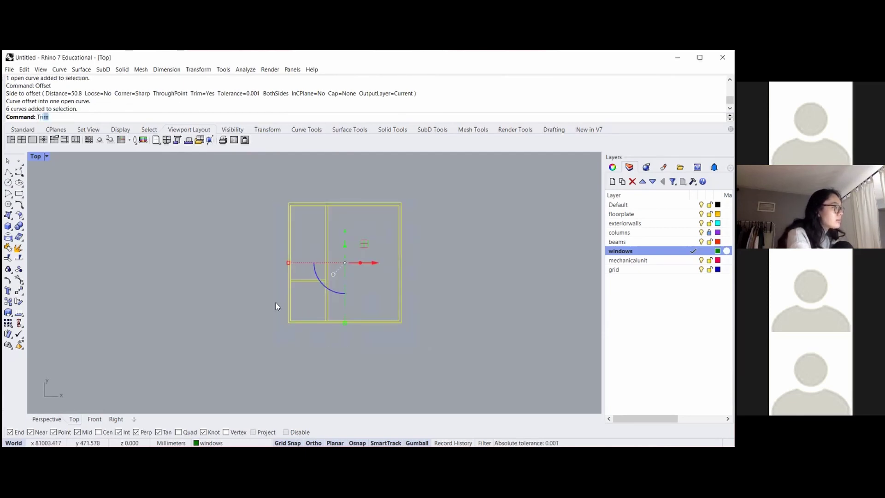
{"action": "key", "text": "Return"}
{"action": "scroll", "coordinate": [325, 282], "scroll_direction": "up", "scroll_amount": 5}
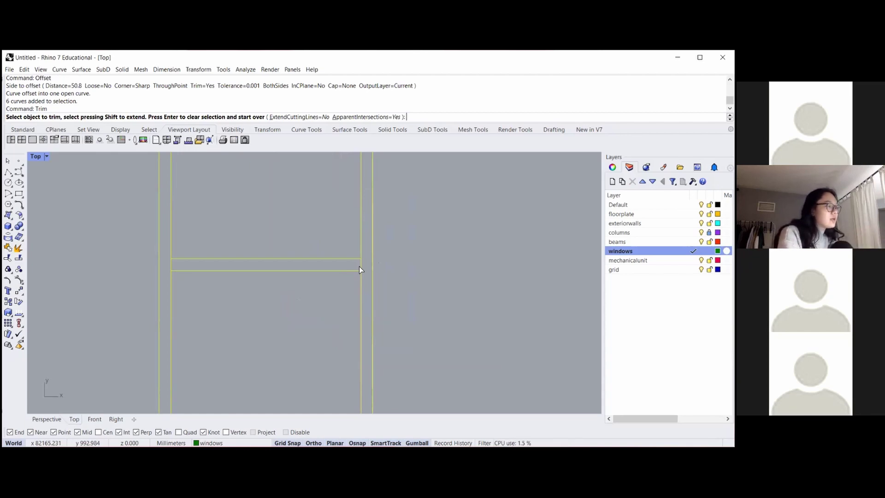
{"action": "left_click", "coordinate": [360, 266]}
{"action": "scroll", "coordinate": [241, 250], "scroll_direction": "down", "scroll_amount": 3}
{"action": "scroll", "coordinate": [182, 265], "scroll_direction": "up", "scroll_amount": 3}
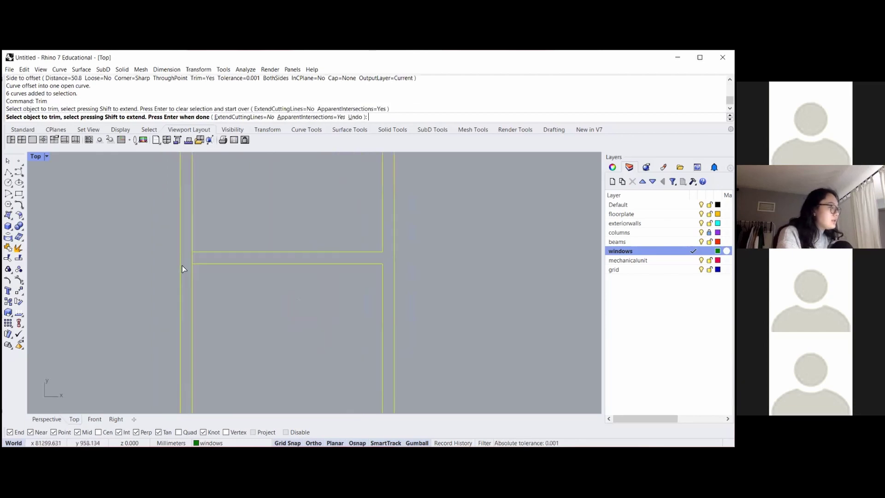
{"action": "left_click", "coordinate": [195, 255]}
{"action": "scroll", "coordinate": [200, 266], "scroll_direction": "down", "scroll_amount": 5}
{"action": "scroll", "coordinate": [272, 209], "scroll_direction": "up", "scroll_amount": 4}
{"action": "left_click", "coordinate": [270, 209]}
{"action": "scroll", "coordinate": [283, 299], "scroll_direction": "down", "scroll_amount": 5}
{"action": "scroll", "coordinate": [273, 312], "scroll_direction": "up", "scroll_amount": 1}
{"action": "scroll", "coordinate": [273, 311], "scroll_direction": "up", "scroll_amount": 3}
{"action": "scroll", "coordinate": [316, 291], "scroll_direction": "down", "scroll_amount": 4}
{"action": "key", "text": "Return"}
{"action": "key", "text": "Escape"}
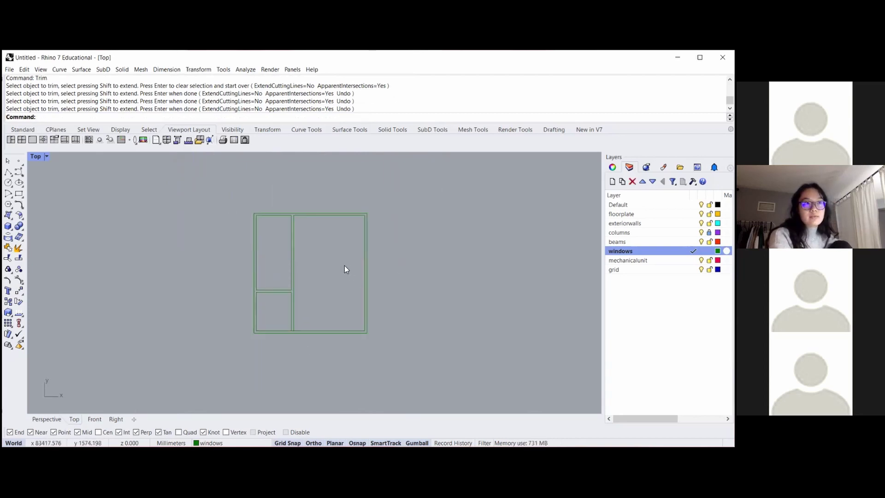
- Split the inner frame curve using the two vertical divider lines as cutting objects
{"action": "scroll", "coordinate": [290, 328], "scroll_direction": "up", "scroll_amount": 4}
{"action": "left_click", "coordinate": [310, 335]}
{"action": "scroll", "coordinate": [310, 336], "scroll_direction": "down", "scroll_amount": 2}
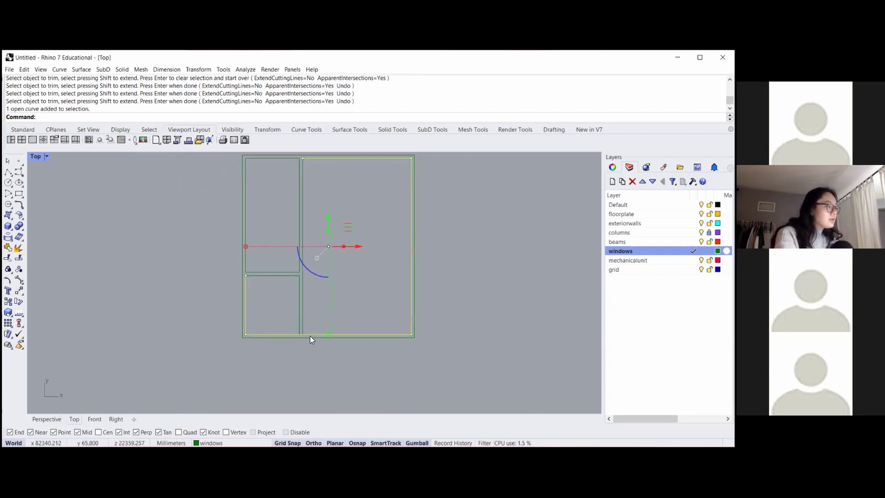
{"action": "type", "text": "Split"}
{"action": "key", "text": "Return"}
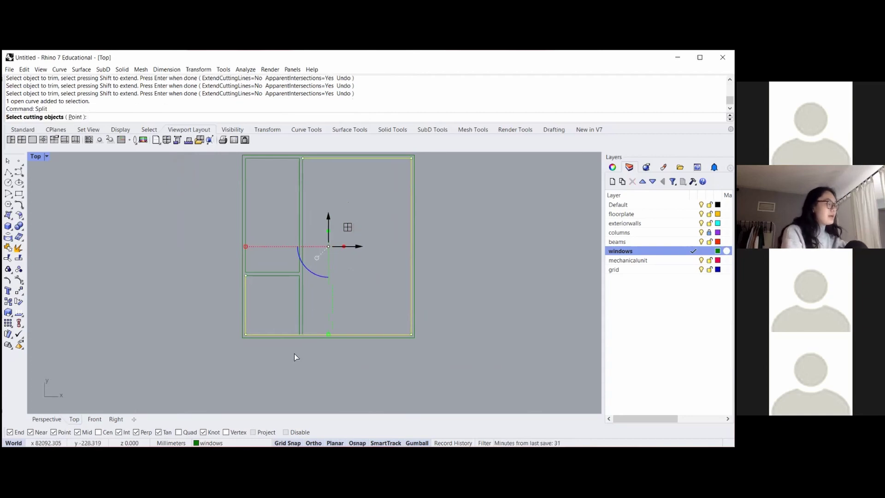
{"action": "scroll", "coordinate": [296, 319], "scroll_direction": "up", "scroll_amount": 6}
{"action": "left_click", "coordinate": [303, 309]}
{"action": "left_click", "coordinate": [308, 319]}
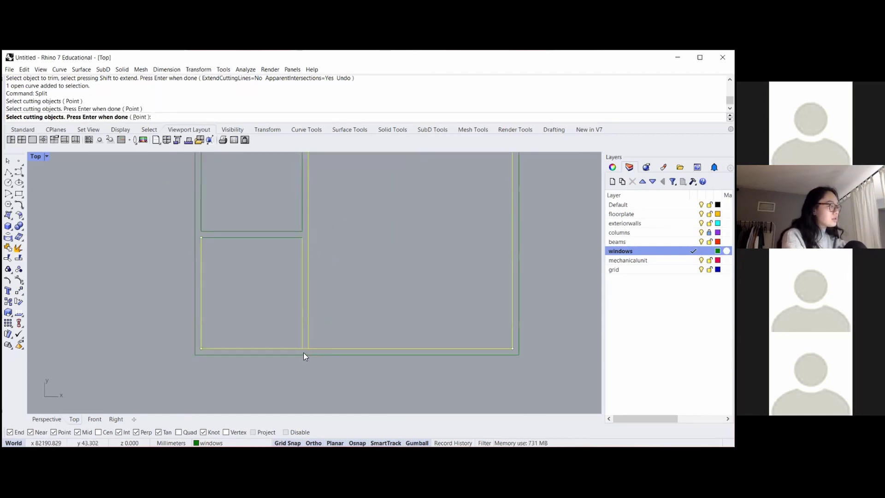
{"action": "key", "text": "Return"}
- Delete the short inner frame segment between the two vertical divider lines at the bottom of the window
{"action": "left_click", "coordinate": [325, 319]}
{"action": "left_click", "coordinate": [325, 349]}
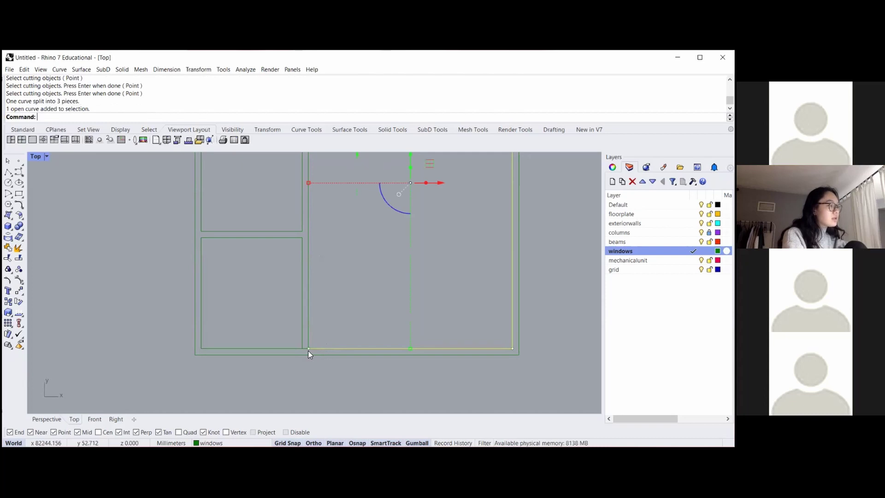
{"action": "left_click", "coordinate": [283, 349]}
{"action": "key", "text": "Escape"}
{"action": "scroll", "coordinate": [302, 349], "scroll_direction": "up", "scroll_amount": 4}
{"action": "left_click", "coordinate": [311, 345]}
{"action": "key", "text": "Delete"}
{"action": "scroll", "coordinate": [312, 346], "scroll_direction": "down", "scroll_amount": 4}
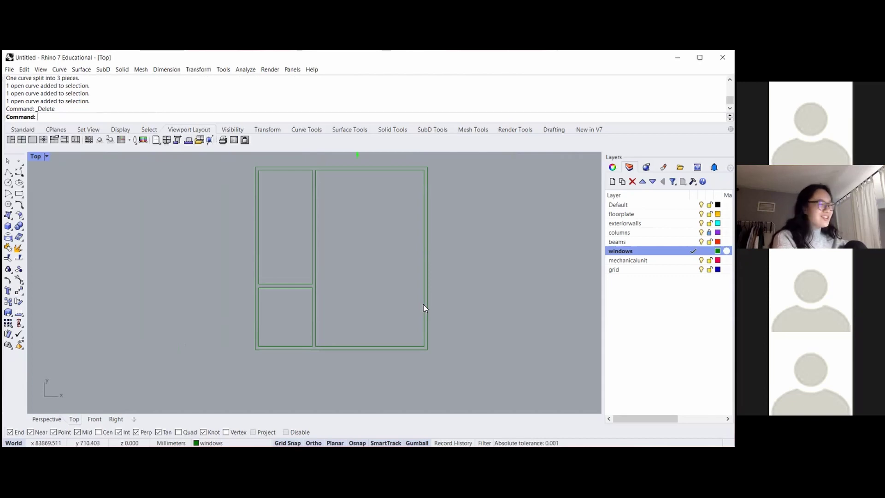
- Examine which window frame lines are separate curves by selecting them one at a time
{"action": "scroll", "coordinate": [415, 300], "scroll_direction": "down", "scroll_amount": 5}
{"action": "left_click_drag", "start_coordinate": [441, 342], "coordinate": [312, 210]}
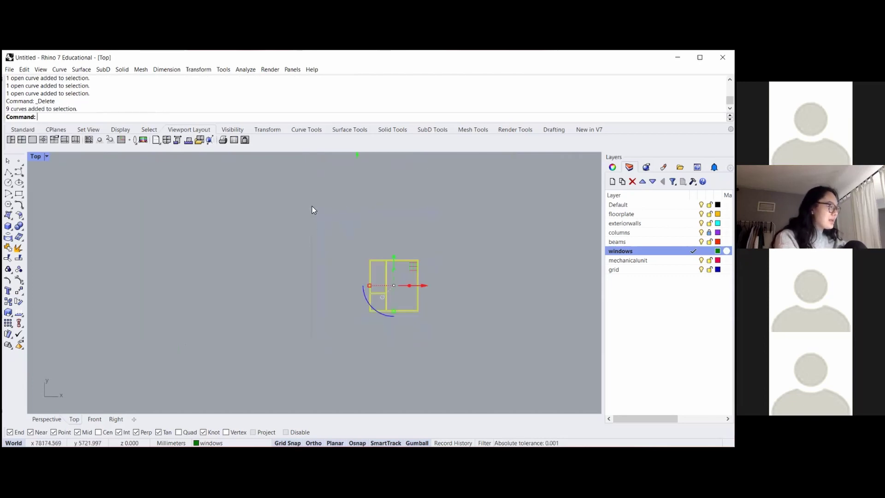
{"action": "type", "text": "j"}
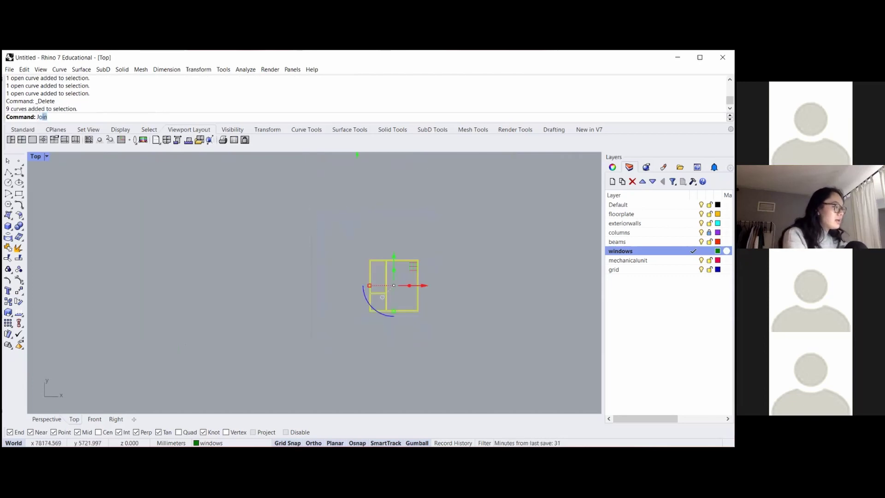
{"action": "scroll", "coordinate": [381, 272], "scroll_direction": "up", "scroll_amount": 5}
{"action": "left_click", "coordinate": [403, 249]}
{"action": "scroll", "coordinate": [404, 370], "scroll_direction": "up", "scroll_amount": 3}
{"action": "scroll", "coordinate": [353, 223], "scroll_direction": "down", "scroll_amount": 2}
{"action": "scroll", "coordinate": [355, 204], "scroll_direction": "up", "scroll_amount": 1}
{"action": "left_click", "coordinate": [355, 203]}
{"action": "scroll", "coordinate": [355, 203], "scroll_direction": "down", "scroll_amount": 1}
{"action": "scroll", "coordinate": [345, 319], "scroll_direction": "up", "scroll_amount": 2}
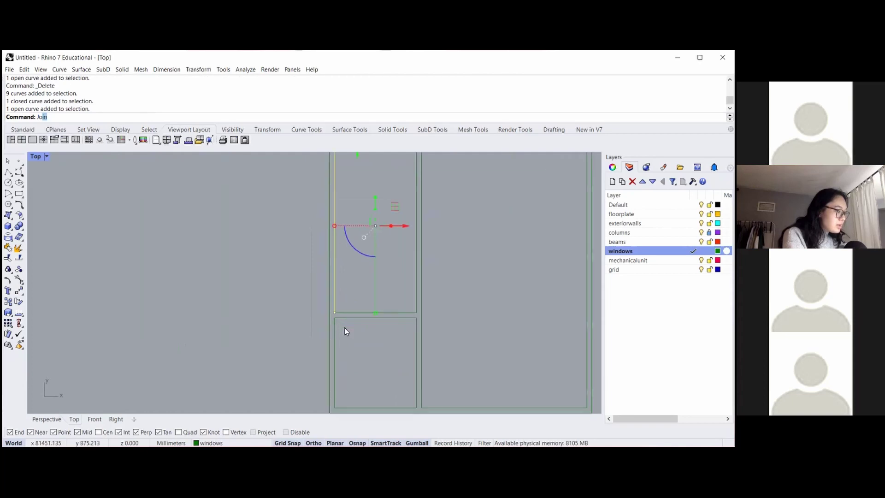
{"action": "left_click", "coordinate": [347, 313]}
{"action": "left_click", "coordinate": [417, 282]}
{"action": "scroll", "coordinate": [417, 282], "scroll_direction": "down", "scroll_amount": 6}
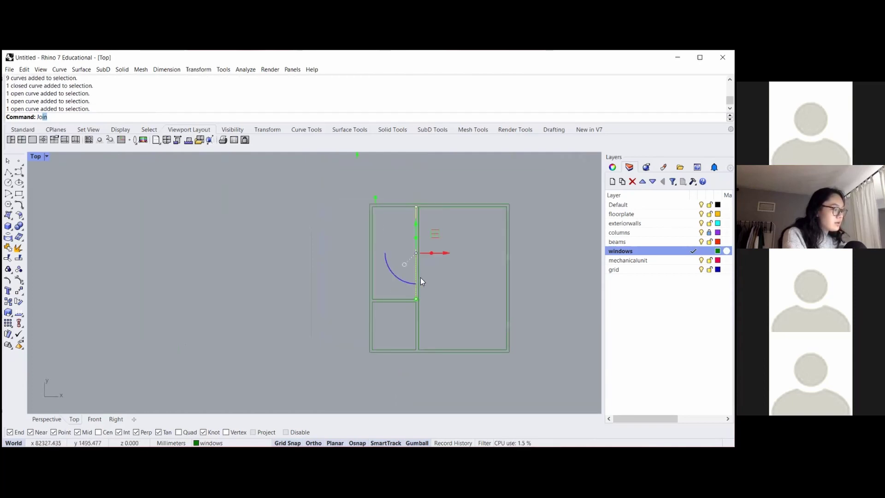
{"action": "left_click", "coordinate": [434, 208]}
{"action": "left_click", "coordinate": [436, 226]}
{"action": "scroll", "coordinate": [392, 226], "scroll_direction": "down", "scroll_amount": 4}
- Select all the window curves and join them into closed curves with Join
{"action": "left_click_drag", "start_coordinate": [469, 346], "coordinate": [334, 211]}
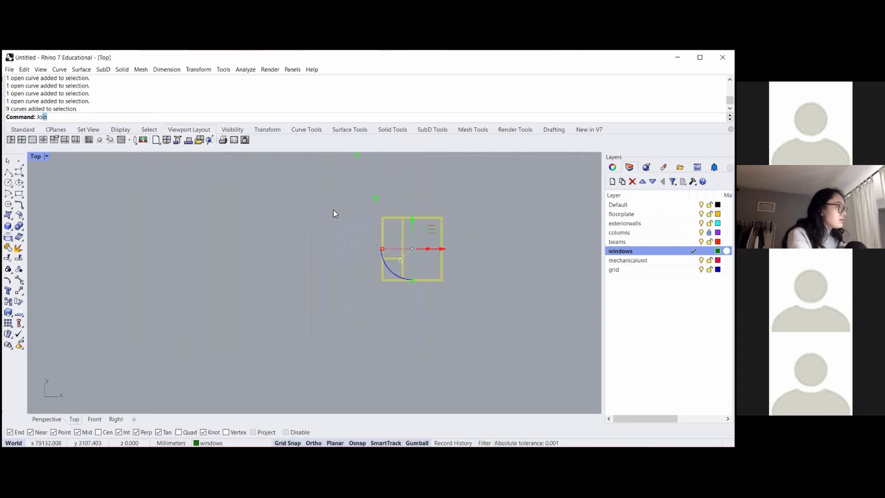
{"action": "type", "text": "join"}
{"action": "key", "text": "Return"}
{"action": "type", "text": "join"}
{"action": "key", "text": "Return"}
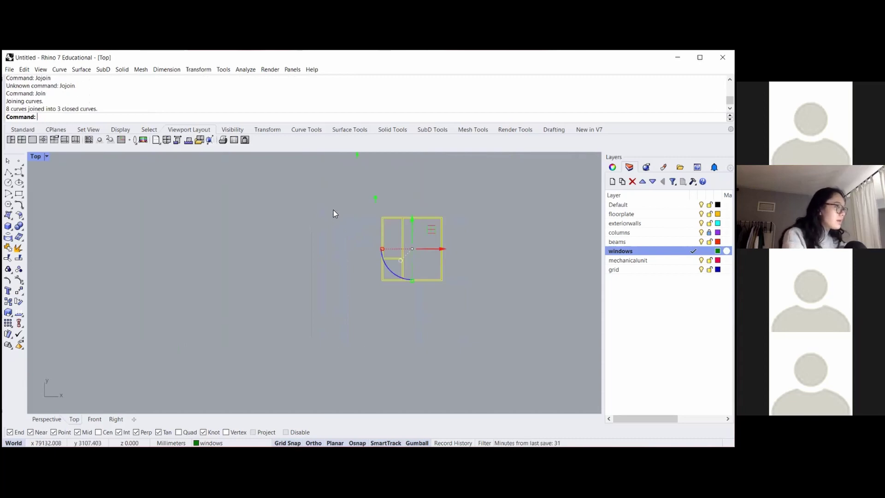
- Select the joined window curves individually to check that each pane is a single closed curve
{"action": "scroll", "coordinate": [406, 217], "scroll_direction": "up", "scroll_amount": 3}
{"action": "left_click", "coordinate": [399, 216]}
{"action": "left_click", "coordinate": [392, 229]}
{"action": "left_click", "coordinate": [395, 217]}
{"action": "left_click", "coordinate": [396, 222]}
{"action": "left_click", "coordinate": [378, 293]}
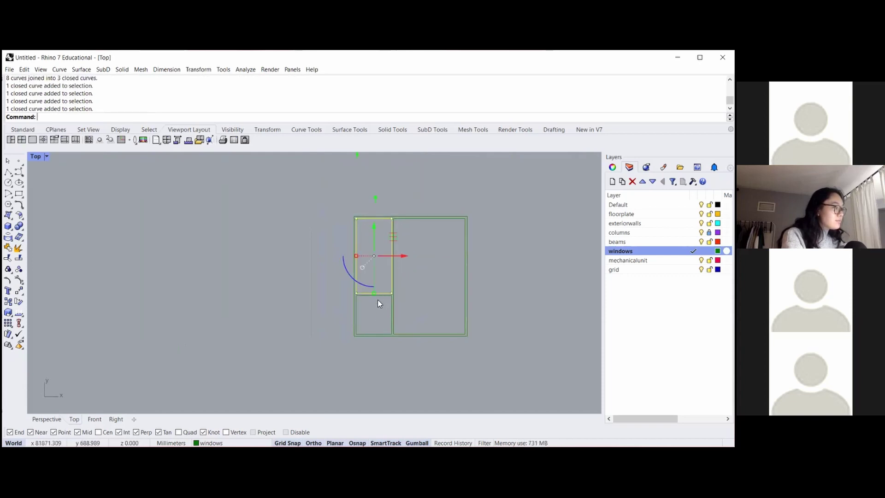
{"action": "key", "text": "Escape"}
- Group all the window curves and test the group by selecting and deselecting it
{"action": "scroll", "coordinate": [474, 272], "scroll_direction": "down", "scroll_amount": 2}
{"action": "left_click_drag", "start_coordinate": [502, 365], "coordinate": [314, 202]}
{"action": "type", "text": "Group"}
{"action": "key", "text": "Return"}
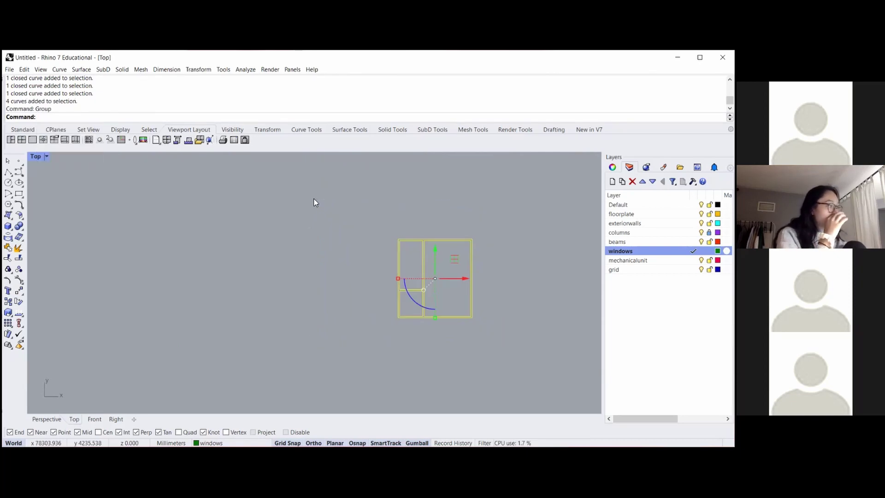
{"action": "left_click", "coordinate": [314, 198]}
{"action": "scroll", "coordinate": [314, 199], "scroll_direction": "down", "scroll_amount": 2}
{"action": "left_click", "coordinate": [380, 237]}
{"action": "left_click", "coordinate": [467, 213]}
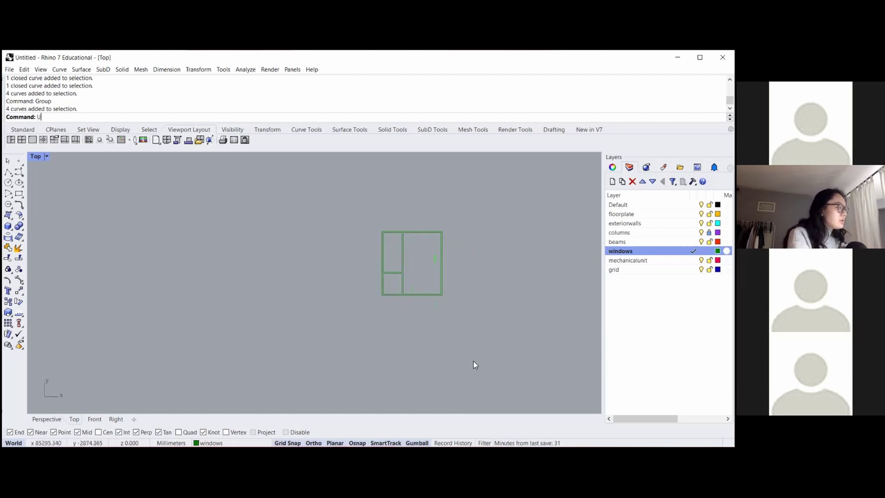
- Ungroup the window curves and deselect them
{"action": "left_click_drag", "start_coordinate": [481, 362], "coordinate": [314, 211]}
{"action": "type", "text": "ungroup"}
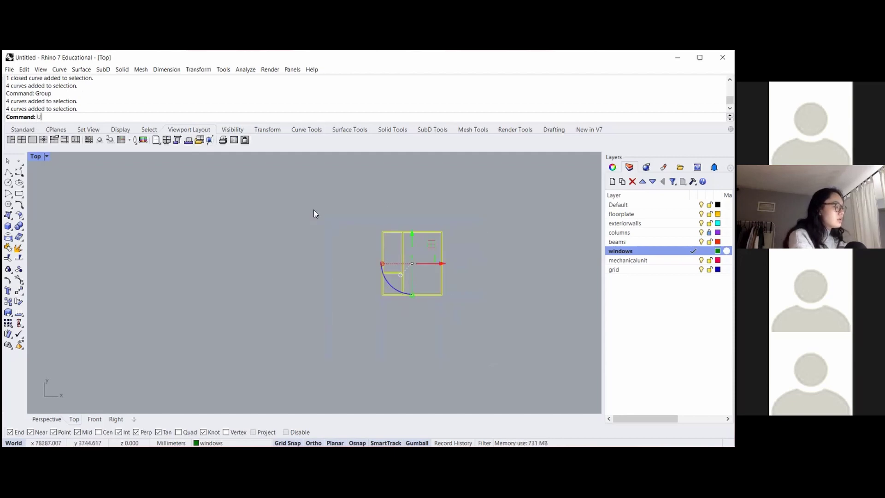
{"action": "key", "text": "Return"}
{"action": "key", "text": "Escape"}
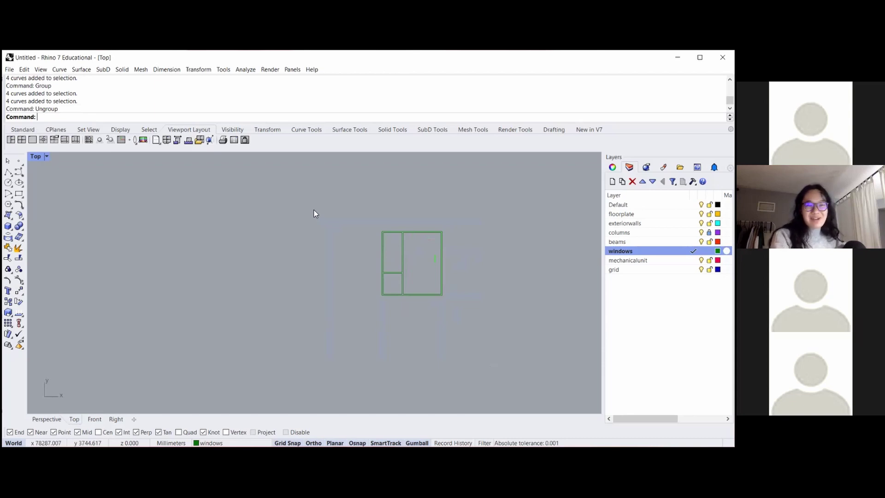
- Select all the window curves and group them again
{"action": "scroll", "coordinate": [527, 278], "scroll_direction": "down", "scroll_amount": 5}
{"action": "left_click_drag", "start_coordinate": [504, 302], "coordinate": [389, 228]}
{"action": "type", "text": "Group"}
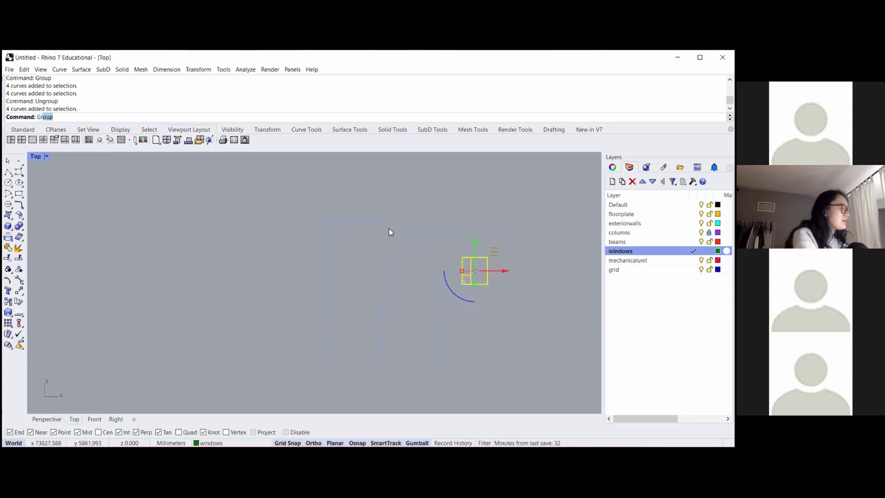
{"action": "key", "text": "Return"}
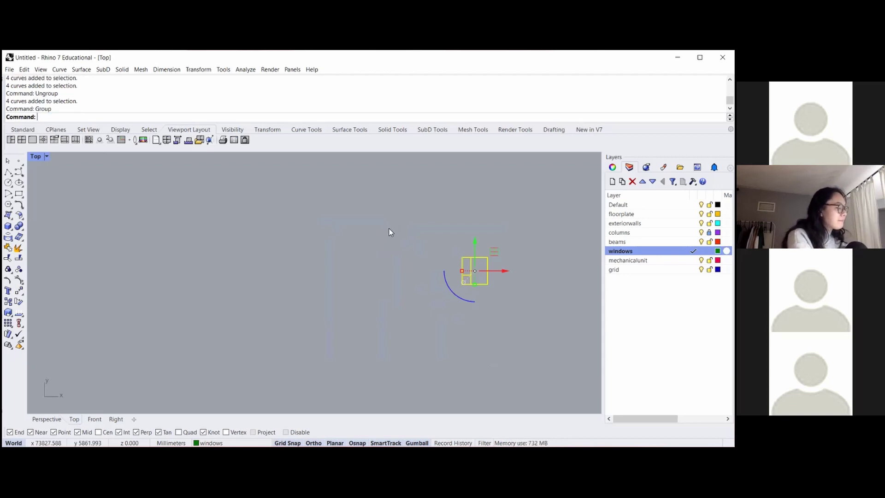
- Switch to the Perspective view and frame the grouped window curves together with the building
{"action": "scroll", "coordinate": [425, 233], "scroll_direction": "down", "scroll_amount": 10}
{"action": "right_click_drag", "start_coordinate": [406, 278], "coordinate": [401, 269]}
{"action": "left_click", "coordinate": [58, 418]}
{"action": "right_click_drag", "start_coordinate": [242, 276], "coordinate": [192, 256]}
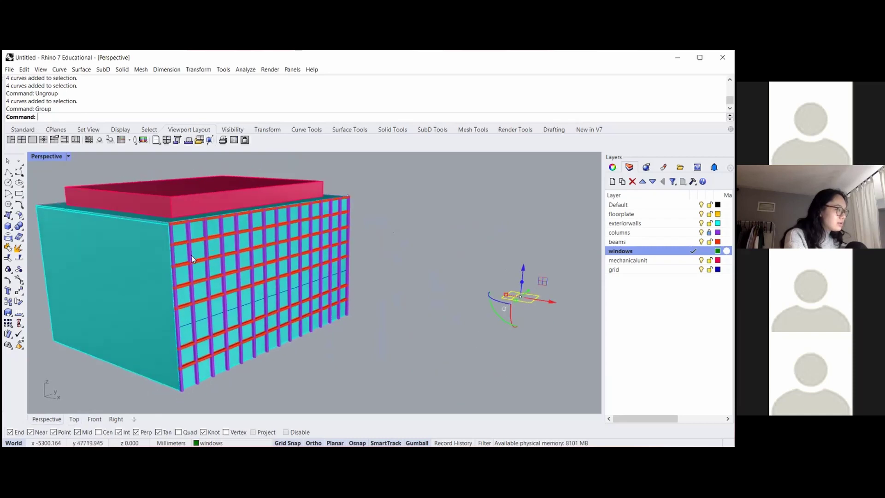
{"action": "scroll", "coordinate": [284, 253], "scroll_direction": "down", "scroll_amount": 4}
{"action": "right_click_drag", "start_coordinate": [351, 279], "coordinate": [355, 297]}
{"action": "type", "text": "Rotate"}
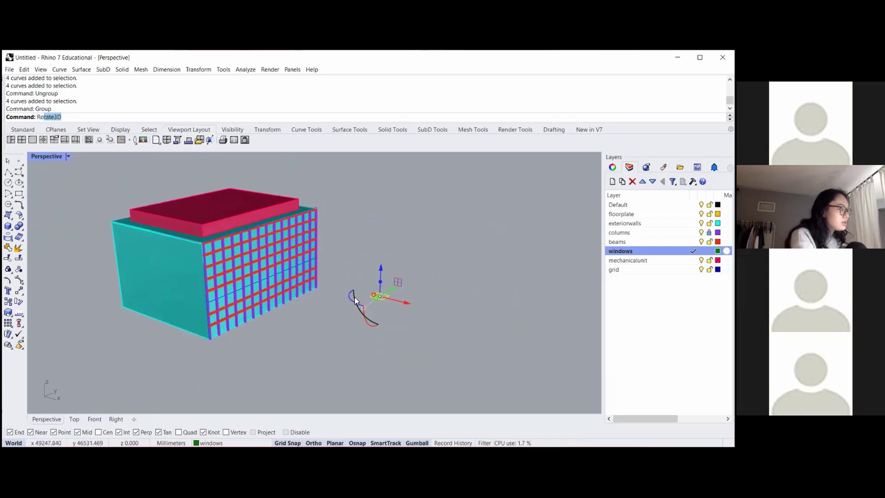
{"action": "key", "text": "Return"}
{"action": "key", "text": "Escape"}
- Rotate the window group with Rotate3D about its outer edge so it stands upright, parallel to the gridded facade
{"action": "type", "text": "Rotate"}
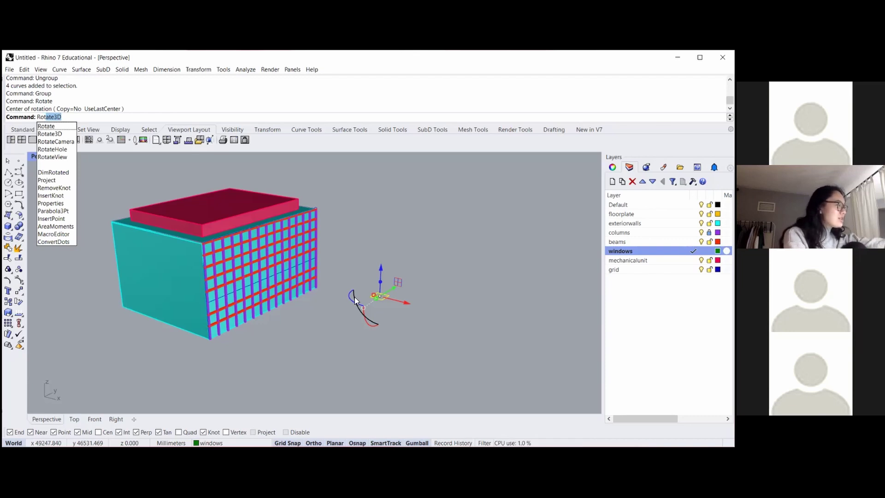
{"action": "key", "text": "Return"}
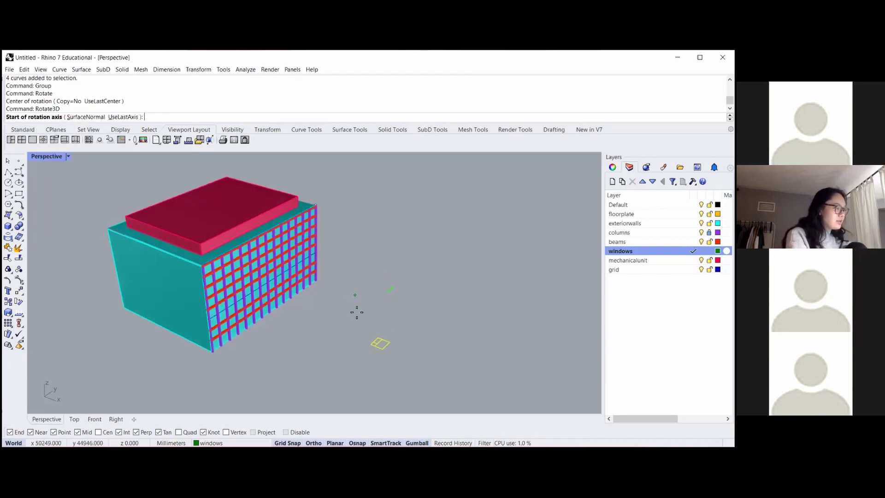
{"action": "scroll", "coordinate": [381, 344], "scroll_direction": "up", "scroll_amount": 8}
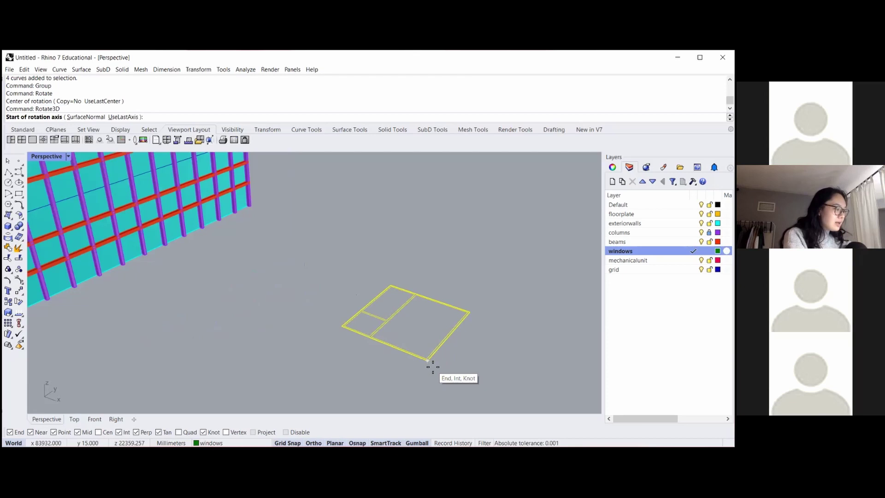
{"action": "left_click", "coordinate": [433, 367]}
{"action": "left_click", "coordinate": [471, 309]}
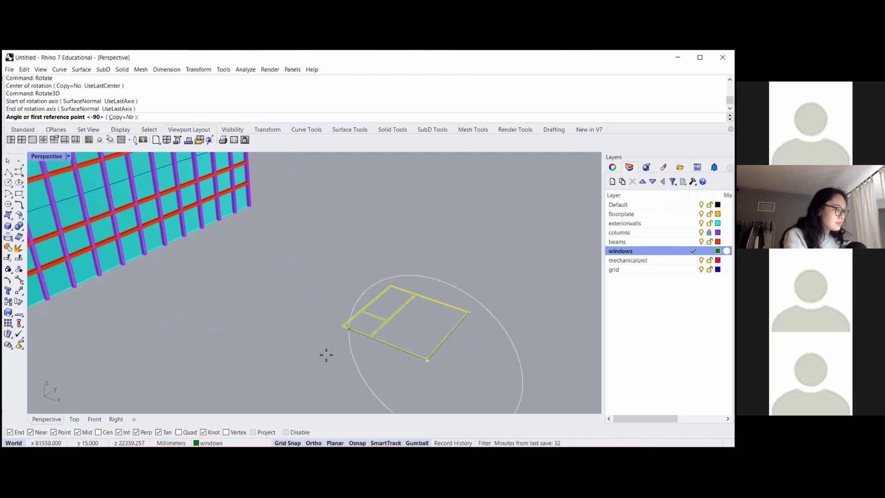
{"action": "left_click", "coordinate": [330, 320]}
{"action": "scroll", "coordinate": [341, 305], "scroll_direction": "down", "scroll_amount": 5}
{"action": "left_click", "coordinate": [360, 286]}
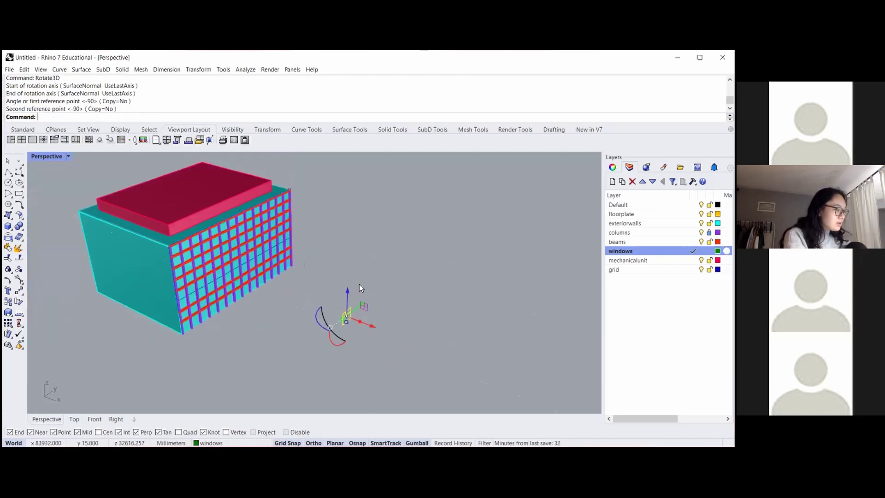
- Move the upright window group by its corner into the uppermost corner bay of the gridded facade
{"action": "type", "text": "move"}
{"action": "key", "text": "Return"}
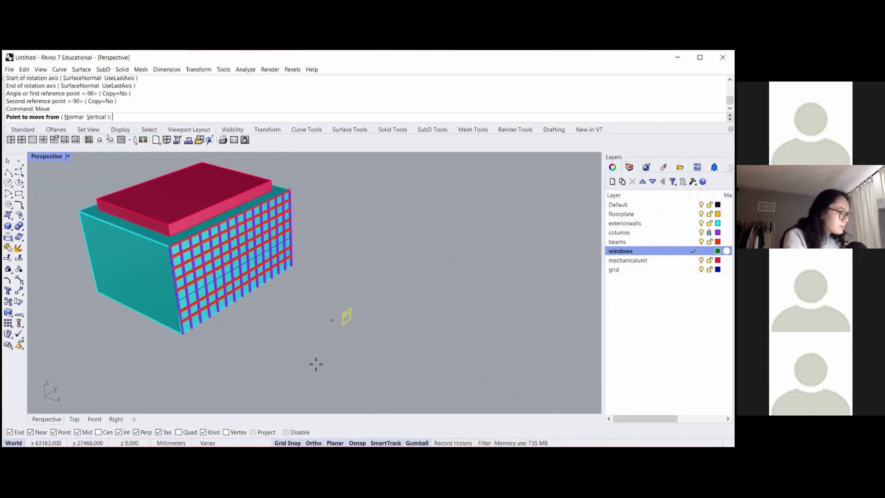
{"action": "scroll", "coordinate": [346, 323], "scroll_direction": "up", "scroll_amount": 5}
{"action": "left_click", "coordinate": [355, 267]}
{"action": "scroll", "coordinate": [370, 299], "scroll_direction": "down", "scroll_amount": 5}
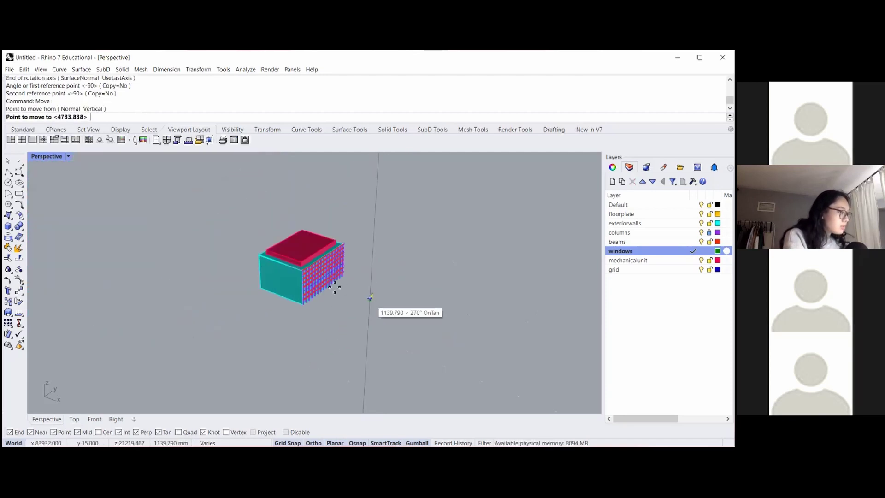
{"action": "scroll", "coordinate": [323, 295], "scroll_direction": "up", "scroll_amount": 6}
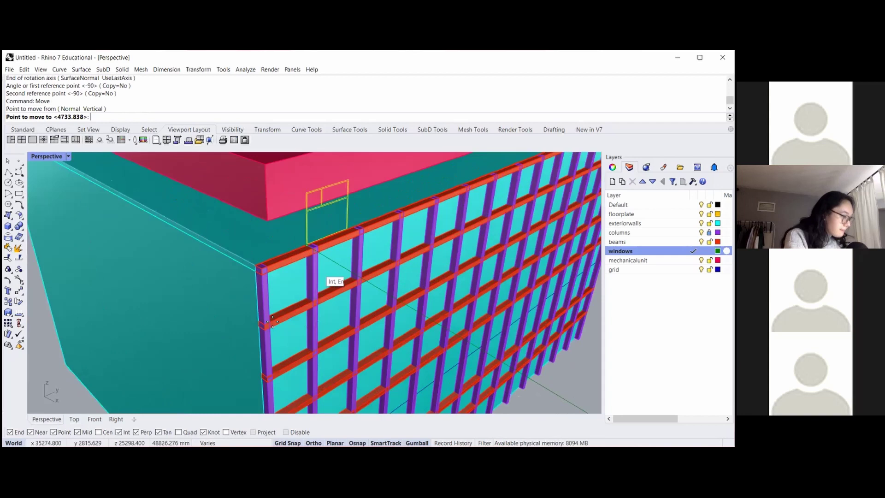
{"action": "scroll", "coordinate": [272, 322], "scroll_direction": "up", "scroll_amount": 5}
{"action": "left_click", "coordinate": [288, 333]}
{"action": "scroll", "coordinate": [292, 331], "scroll_direction": "down", "scroll_amount": 5}
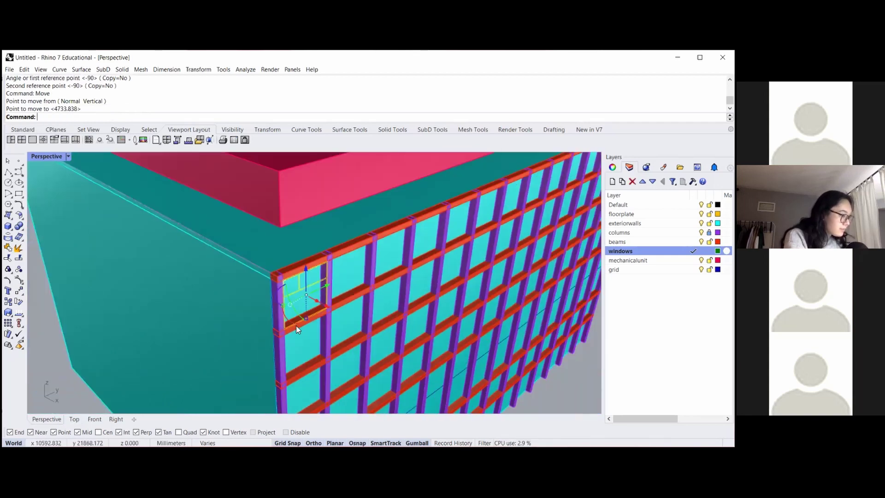
- Move the window group back from the front edge of the beam to the wall face within the bay
{"action": "scroll", "coordinate": [306, 313], "scroll_direction": "up", "scroll_amount": 5}
{"action": "type", "text": "Mo"}
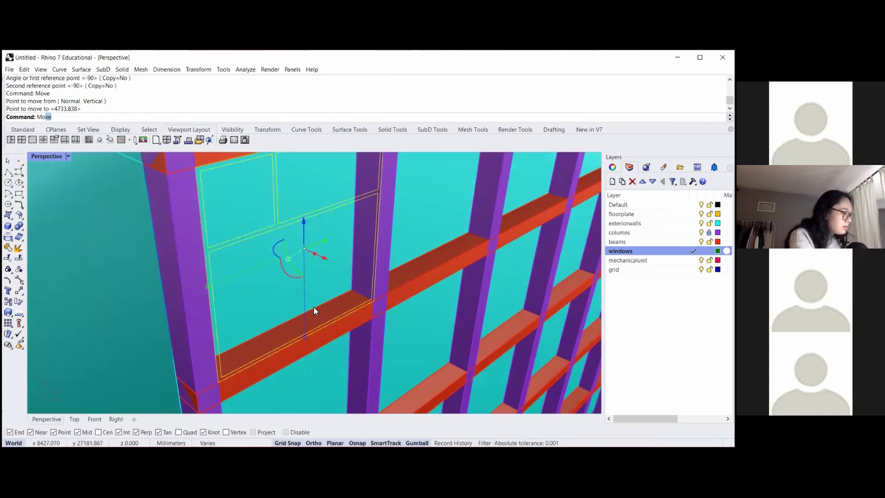
{"action": "key", "text": "Return"}
{"action": "scroll", "coordinate": [387, 311], "scroll_direction": "up", "scroll_amount": 4}
{"action": "scroll", "coordinate": [387, 312], "scroll_direction": "down", "scroll_amount": 4}
{"action": "left_click", "coordinate": [387, 311]}
{"action": "left_click", "coordinate": [366, 304]}
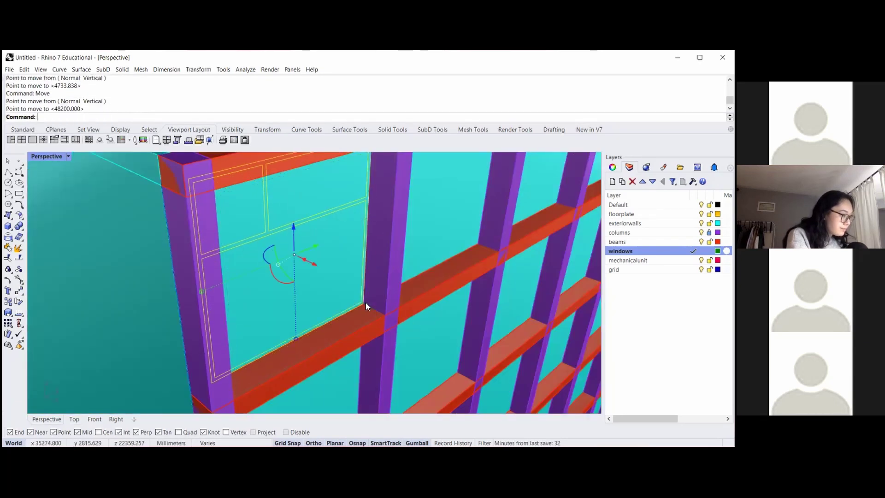
- Examine how the window outline fits between the columns and beams of the facade's uppermost corner bay
{"action": "scroll", "coordinate": [367, 303], "scroll_direction": "down", "scroll_amount": 10}
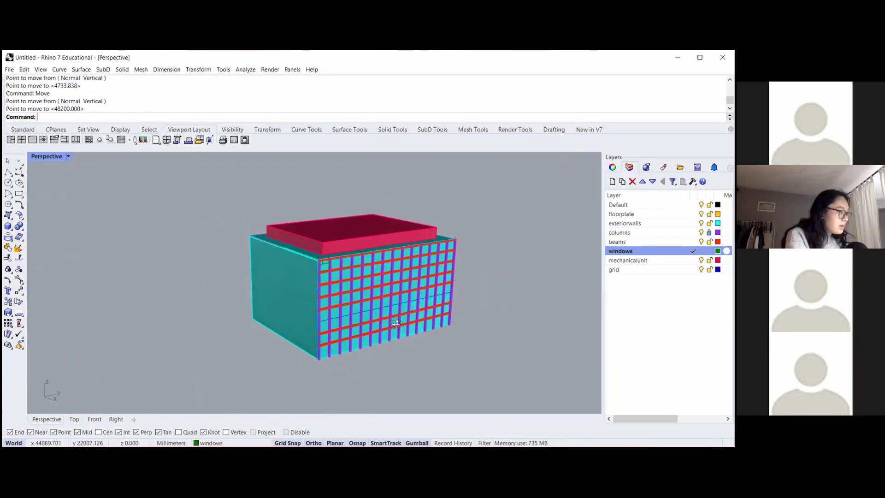
{"action": "scroll", "coordinate": [322, 268], "scroll_direction": "up", "scroll_amount": 8}
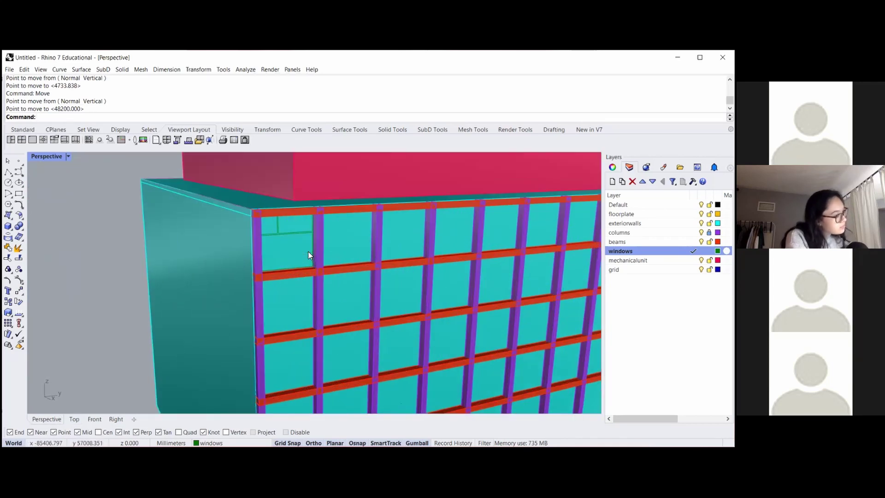
{"action": "scroll", "coordinate": [309, 252], "scroll_direction": "up", "scroll_amount": 3}
{"action": "scroll", "coordinate": [309, 252], "scroll_direction": "down", "scroll_amount": 2}
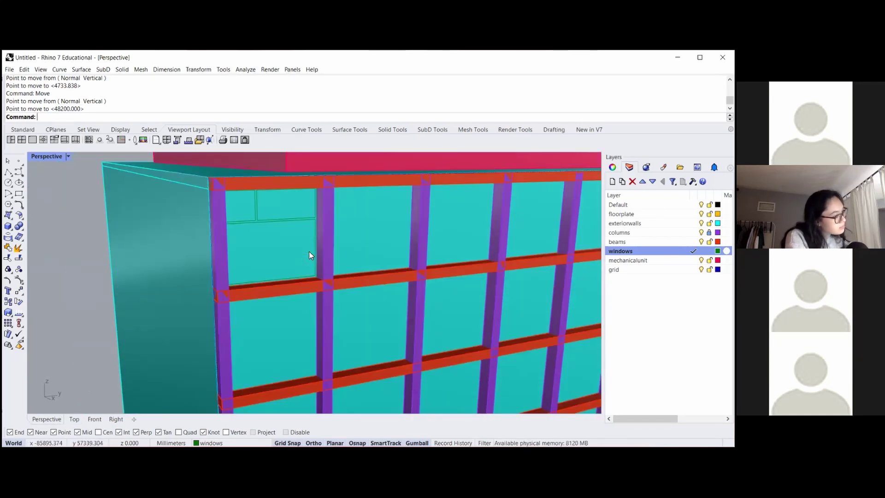
{"action": "scroll", "coordinate": [309, 252], "scroll_direction": "down", "scroll_amount": 2}
{"action": "scroll", "coordinate": [310, 252], "scroll_direction": "up", "scroll_amount": 5}
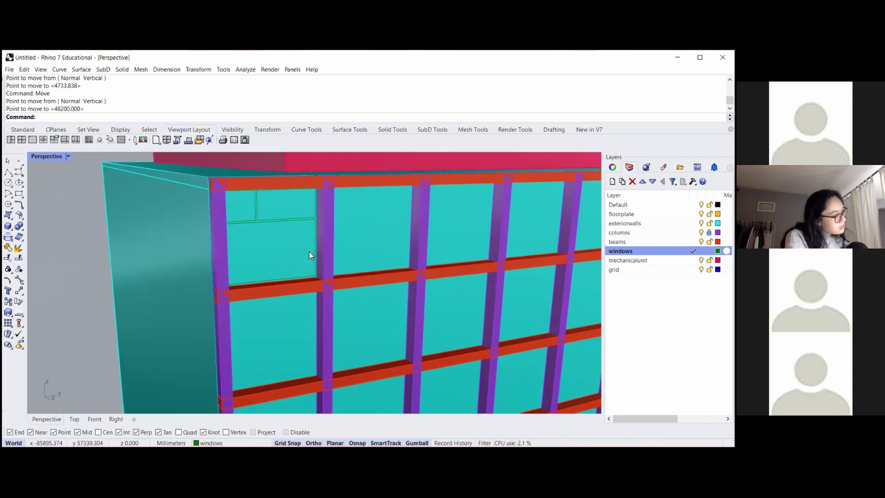
{"action": "scroll", "coordinate": [310, 254], "scroll_direction": "down", "scroll_amount": 5}
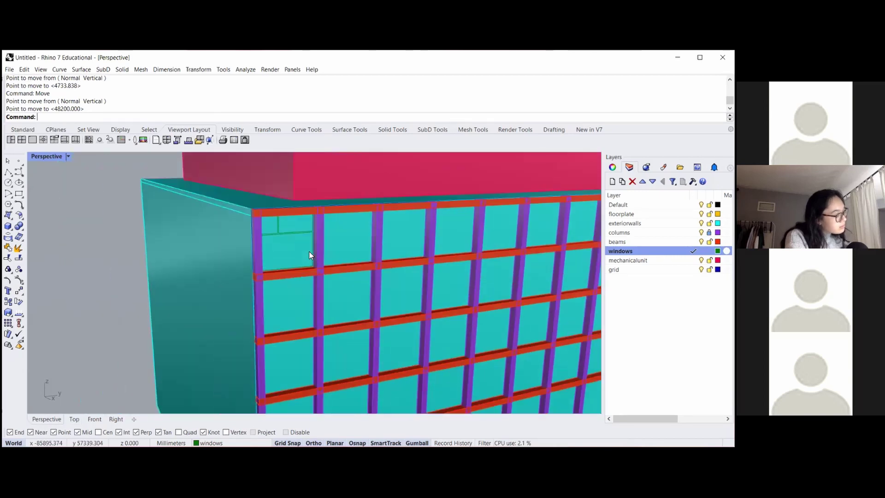
{"action": "scroll", "coordinate": [286, 232], "scroll_direction": "up", "scroll_amount": 2}
- Select the window group in the corner bay, move it straight out in front of the facade, and deselect it
{"action": "left_click", "coordinate": [287, 233]}
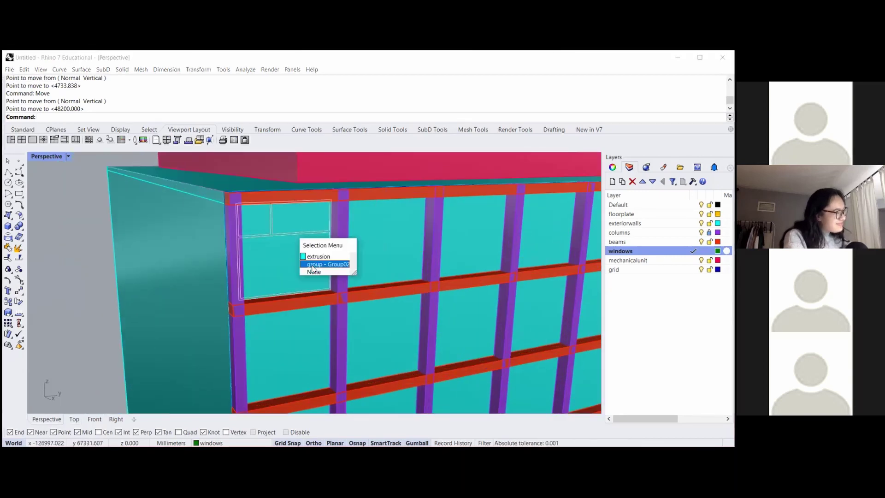
{"action": "left_click", "coordinate": [313, 265]}
{"action": "scroll", "coordinate": [302, 239], "scroll_direction": "down", "scroll_amount": 5}
{"action": "scroll", "coordinate": [302, 239], "scroll_direction": "up", "scroll_amount": 3}
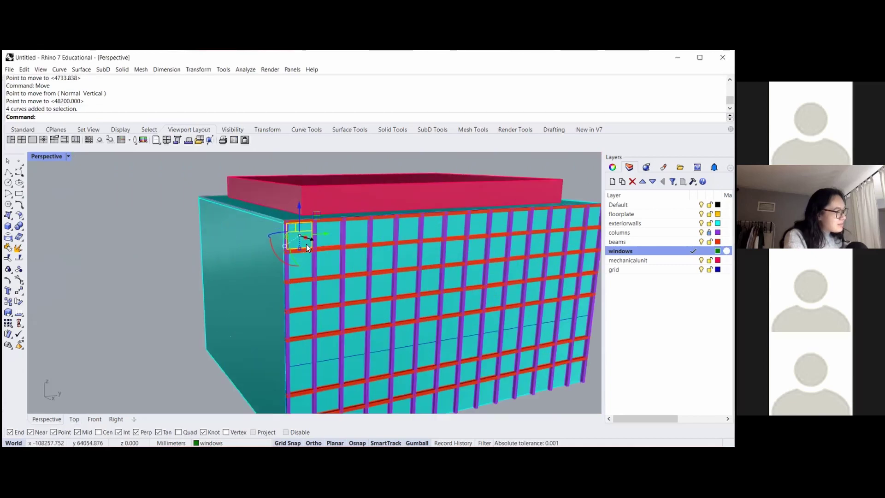
{"action": "scroll", "coordinate": [303, 239], "scroll_direction": "down", "scroll_amount": 5}
{"action": "left_click_drag", "start_coordinate": [310, 239], "coordinate": [500, 325]}
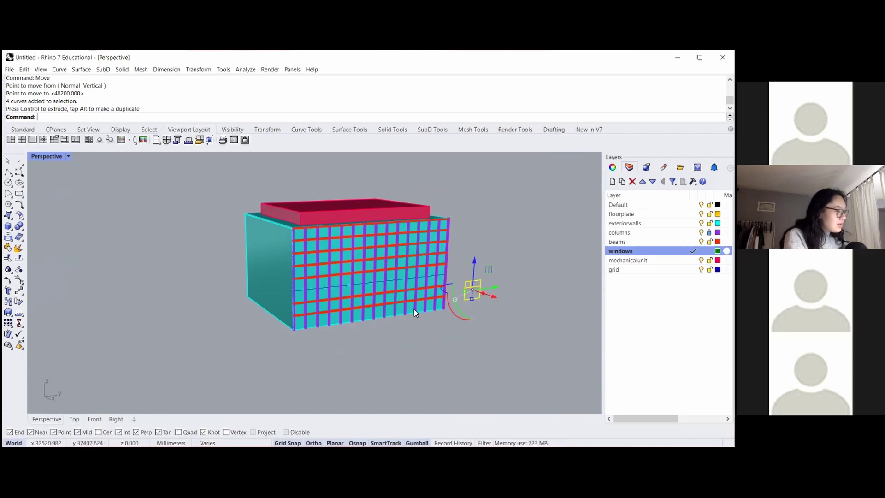
{"action": "left_click", "coordinate": [497, 284]}
{"action": "scroll", "coordinate": [452, 292], "scroll_direction": "up", "scroll_amount": 3}
{"action": "right_click_drag", "start_coordinate": [447, 296], "coordinate": [427, 361]}
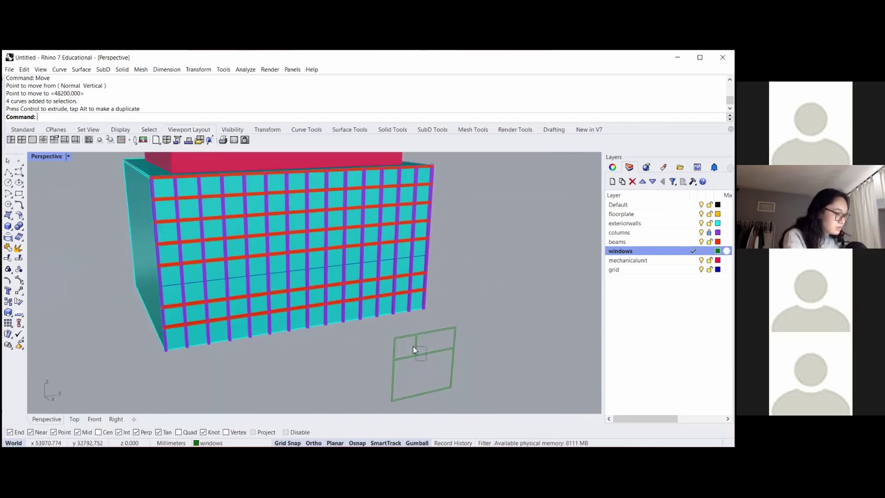
- Ungroup the window curves in front of the facade and deselect them
{"action": "left_click", "coordinate": [414, 347]}
{"action": "type", "text": "ungroup"}
{"action": "key", "text": "Return"}
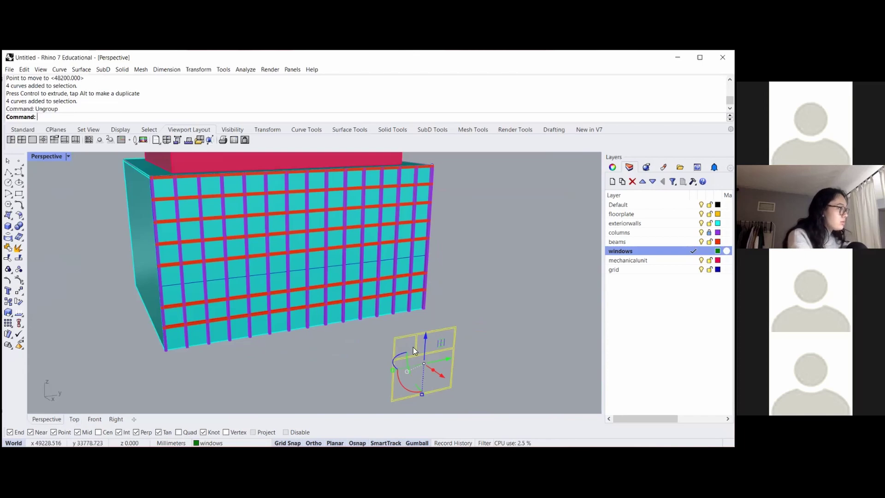
{"action": "left_click", "coordinate": [426, 369]}
{"action": "left_click_drag", "start_coordinate": [426, 369], "coordinate": [411, 344]}
{"action": "key", "text": "Escape"}
- Inspect the ungrouped window outline and select its large lower pane curve to check it as a separate object
{"action": "scroll", "coordinate": [443, 350], "scroll_direction": "up", "scroll_amount": 3}
{"action": "scroll", "coordinate": [442, 351], "scroll_direction": "down", "scroll_amount": 5}
{"action": "scroll", "coordinate": [428, 345], "scroll_direction": "up", "scroll_amount": 2}
{"action": "scroll", "coordinate": [420, 350], "scroll_direction": "up", "scroll_amount": 3}
{"action": "scroll", "coordinate": [421, 350], "scroll_direction": "down", "scroll_amount": 3}
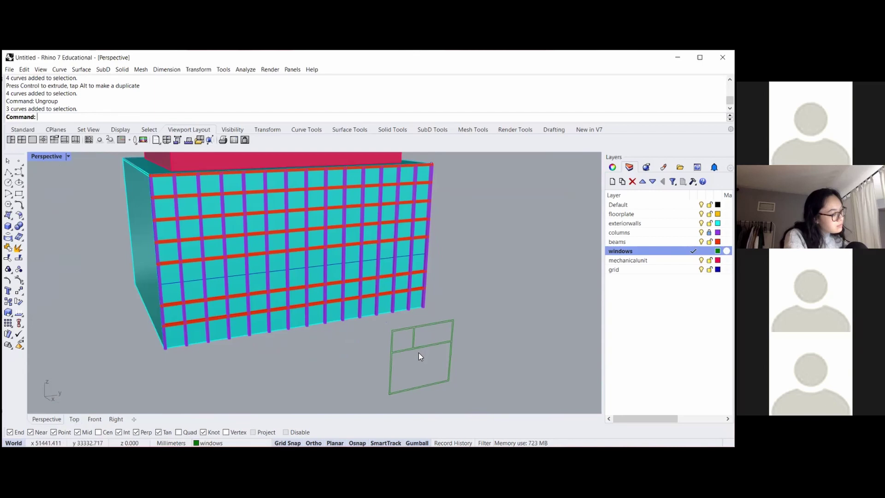
{"action": "scroll", "coordinate": [415, 341], "scroll_direction": "down", "scroll_amount": 3}
{"action": "scroll", "coordinate": [409, 355], "scroll_direction": "up", "scroll_amount": 6}
{"action": "scroll", "coordinate": [409, 355], "scroll_direction": "down", "scroll_amount": 5}
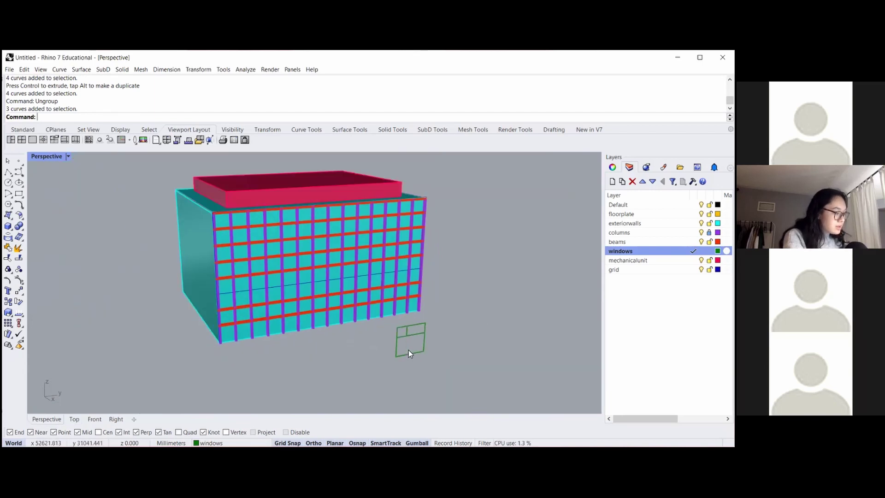
{"action": "scroll", "coordinate": [408, 350], "scroll_direction": "up", "scroll_amount": 2}
{"action": "left_click", "coordinate": [403, 358]}
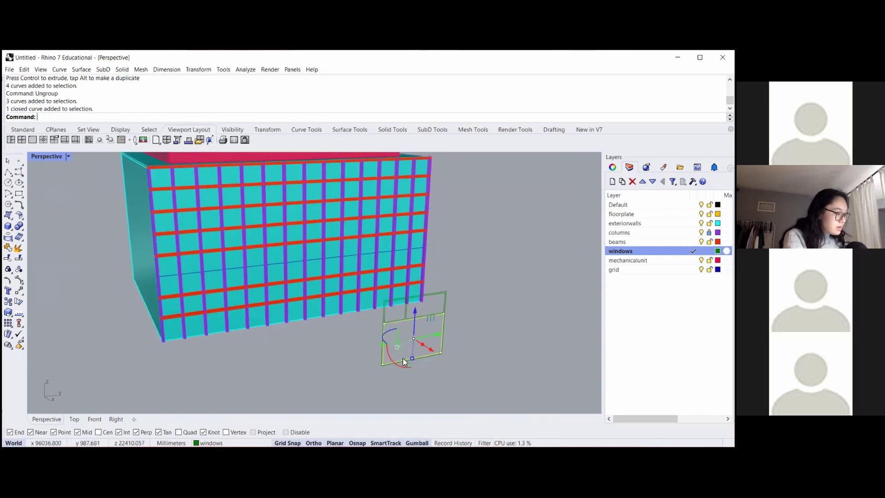
{"action": "scroll", "coordinate": [447, 356], "scroll_direction": "up", "scroll_amount": 5}
{"action": "left_click", "coordinate": [450, 355]}
{"action": "scroll", "coordinate": [450, 356], "scroll_direction": "down", "scroll_amount": 5}
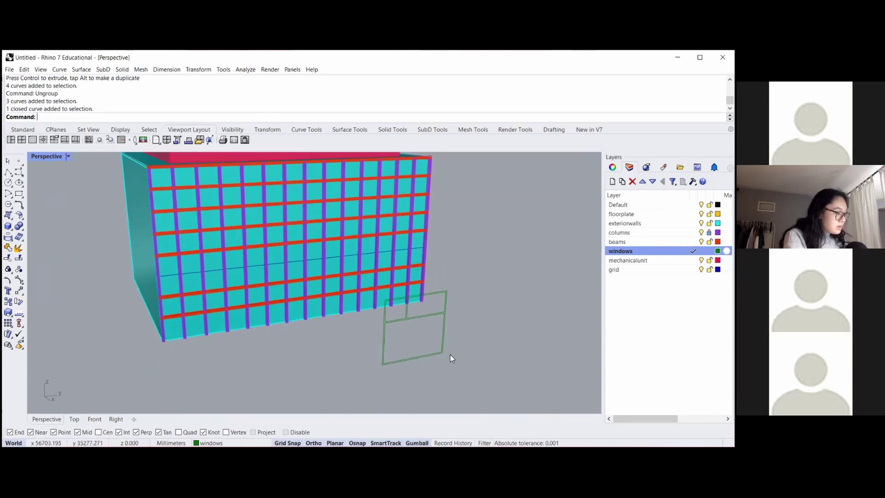
{"action": "scroll", "coordinate": [436, 355], "scroll_direction": "up", "scroll_amount": 3}
{"action": "scroll", "coordinate": [453, 354], "scroll_direction": "down", "scroll_amount": 5}
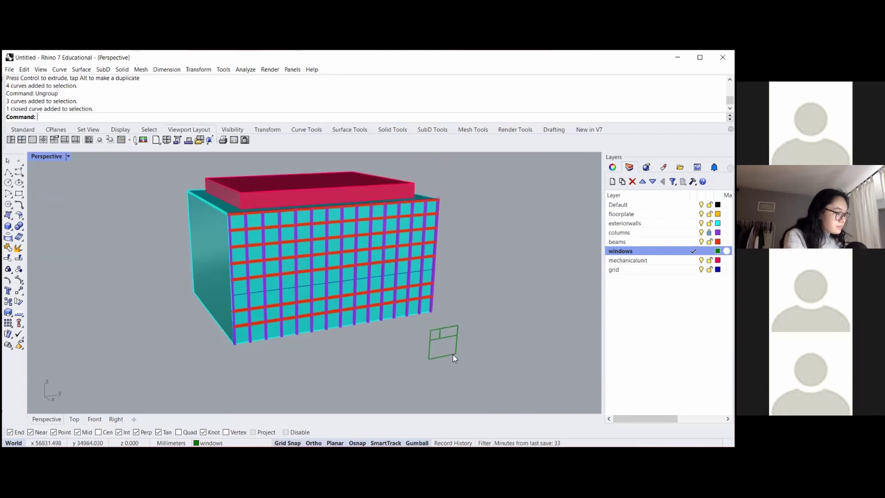
- Select all the window curves, explode them into separate line segments, and deselect them
{"action": "left_click_drag", "start_coordinate": [479, 387], "coordinate": [445, 337]}
{"action": "type", "text": "explode"}
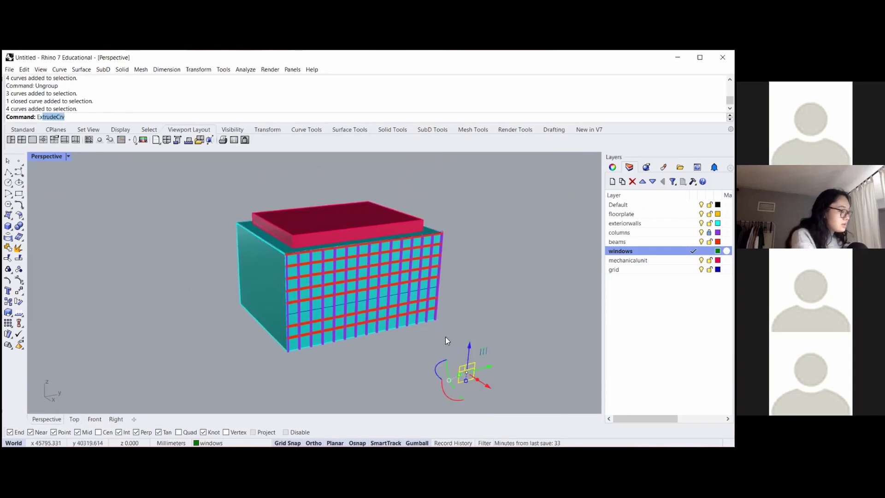
{"action": "key", "text": "Return"}
{"action": "left_click", "coordinate": [485, 336]}
{"action": "scroll", "coordinate": [464, 384], "scroll_direction": "up", "scroll_amount": 8}
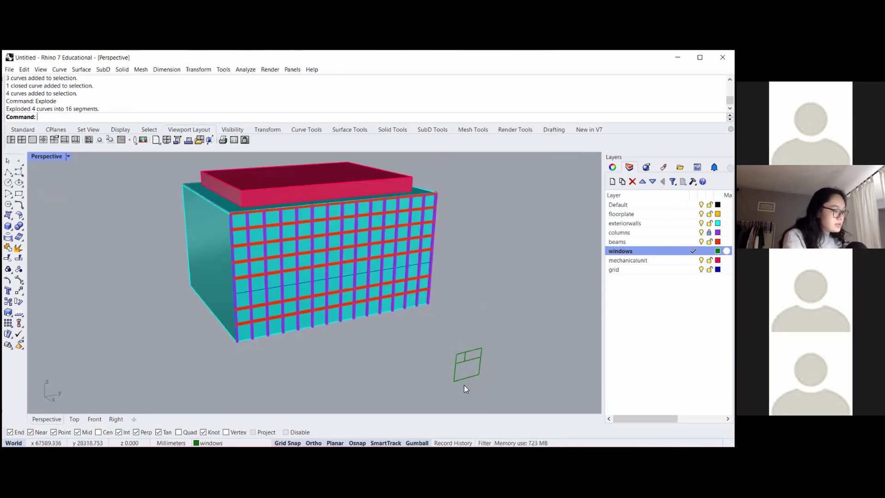
{"action": "scroll", "coordinate": [464, 379], "scroll_direction": "down", "scroll_amount": 5}
{"action": "scroll", "coordinate": [466, 382], "scroll_direction": "up", "scroll_amount": 2}
{"action": "left_click", "coordinate": [463, 369]}
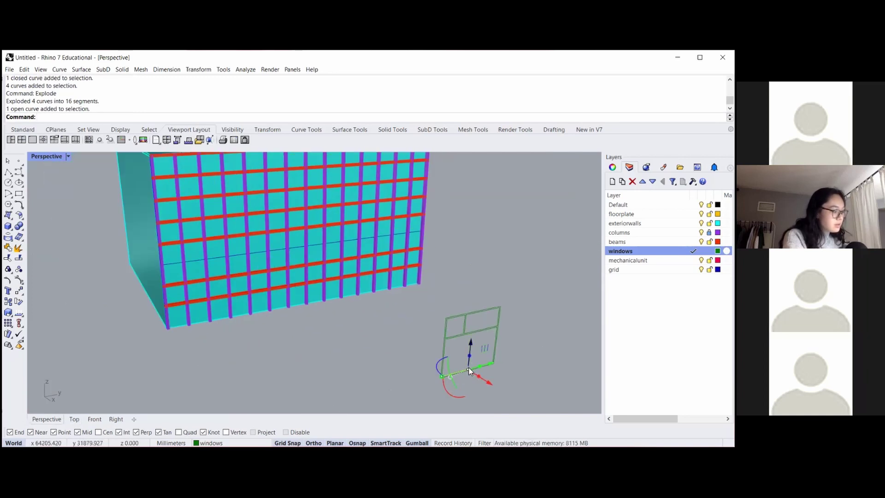
{"action": "type", "text": "Extend"}
{"action": "key", "text": "Return"}
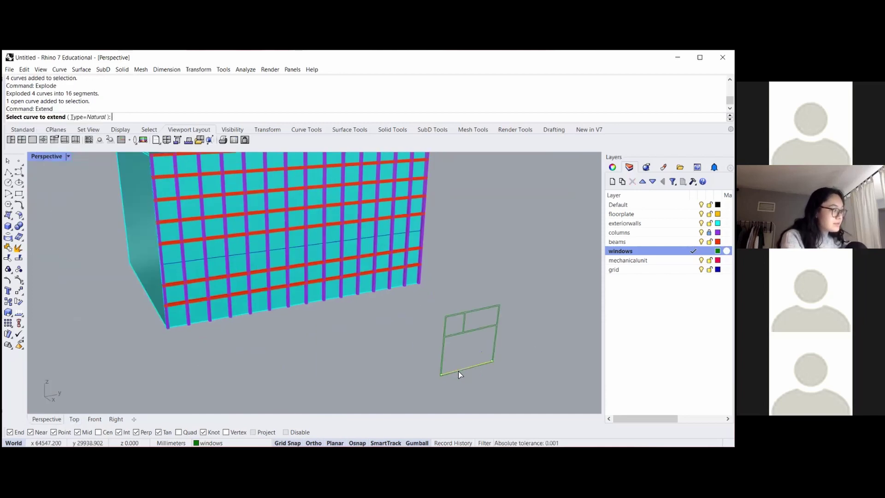
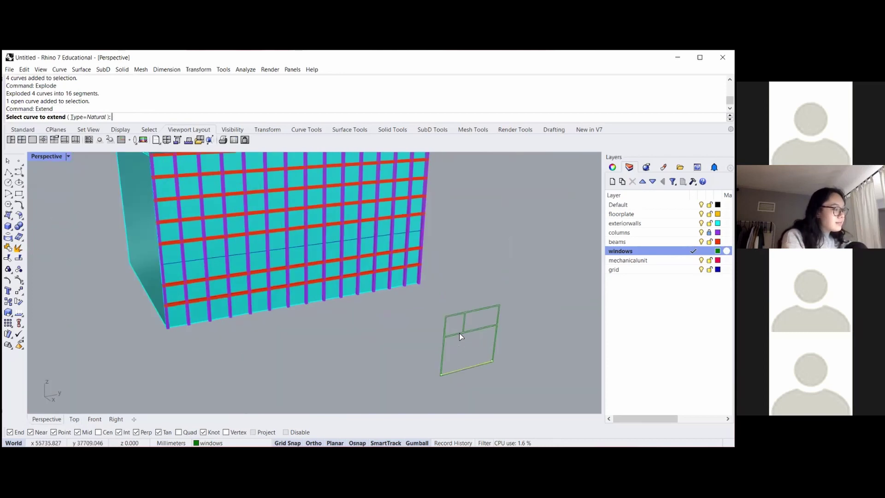
{"action": "key", "text": "Escape"}
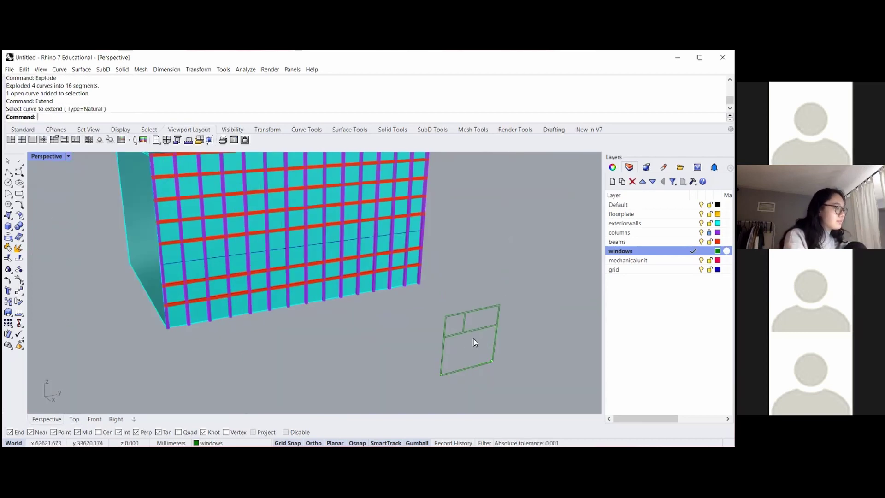
- Extend both vertical divider lines of the window down to the inner line of its bottom frame
{"action": "type", "text": "extend"}
{"action": "key", "text": "Return"}
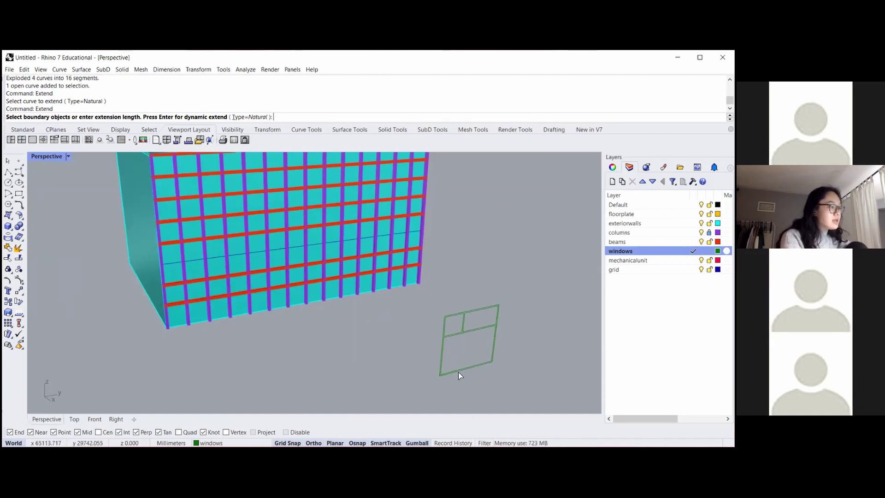
{"action": "left_click", "coordinate": [465, 370]}
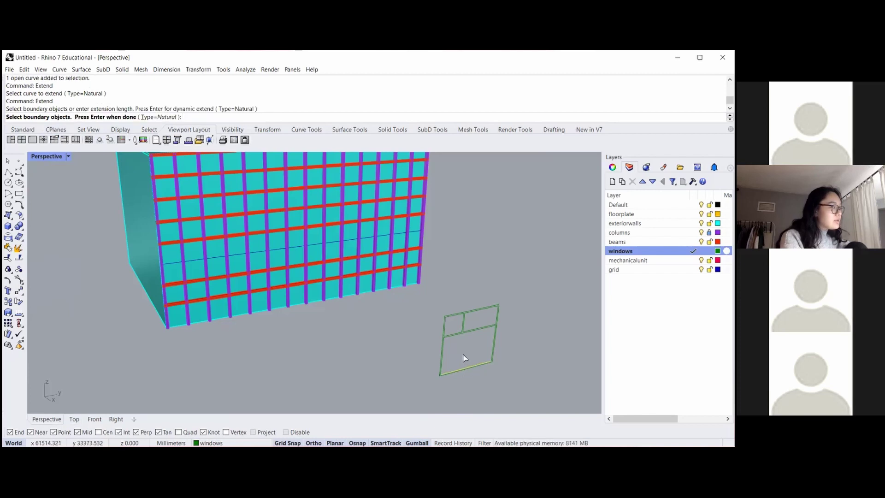
{"action": "key", "text": "Return"}
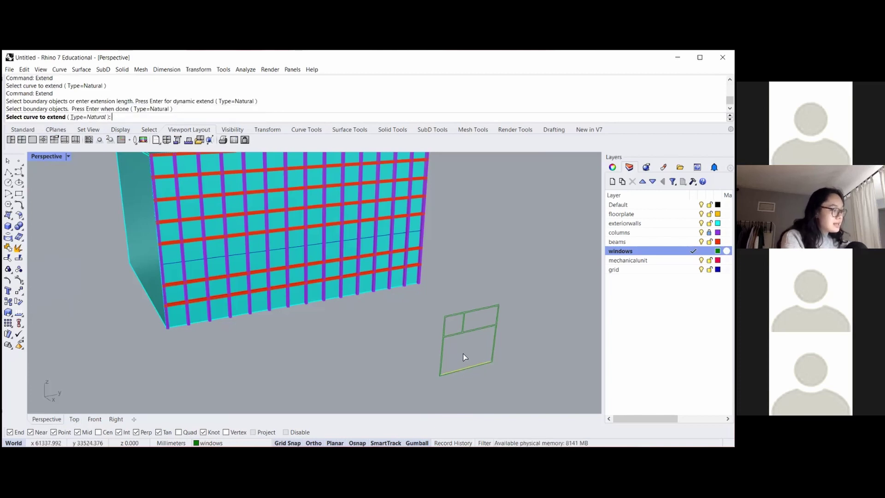
{"action": "left_click", "coordinate": [462, 319]}
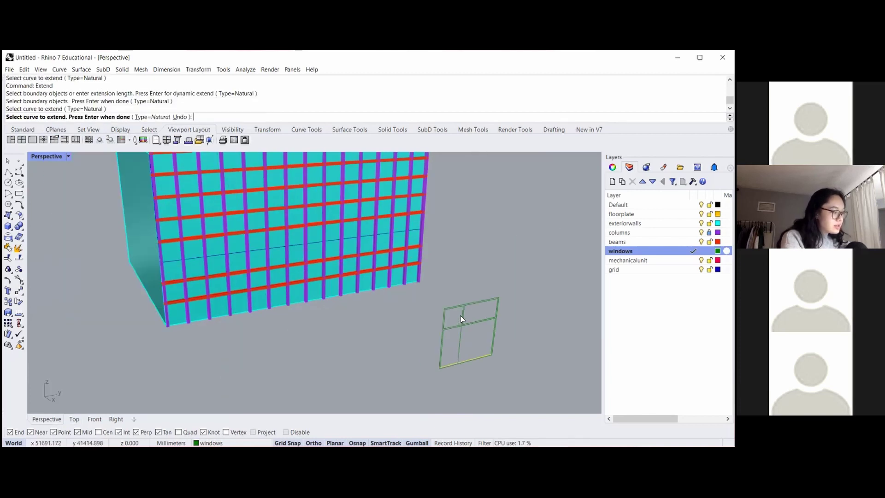
{"action": "scroll", "coordinate": [465, 328], "scroll_direction": "up", "scroll_amount": 4}
{"action": "left_click", "coordinate": [446, 312]}
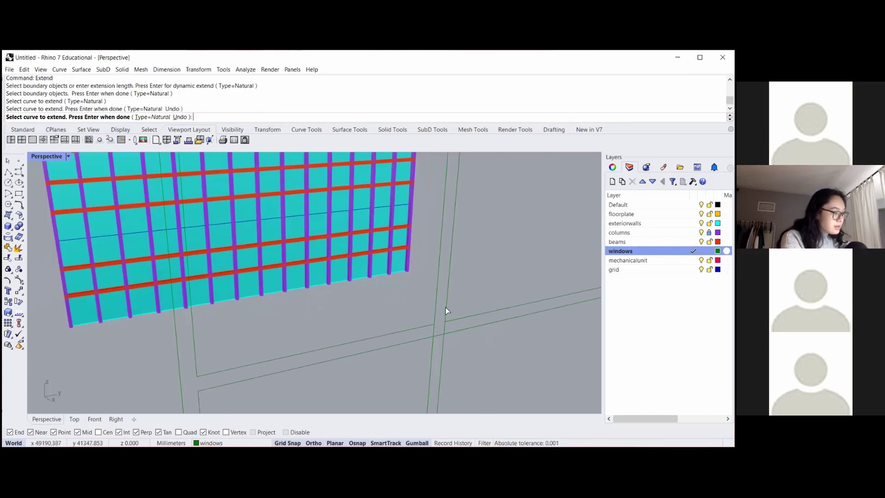
{"action": "scroll", "coordinate": [446, 310], "scroll_direction": "down", "scroll_amount": 10}
{"action": "key", "text": "Return"}
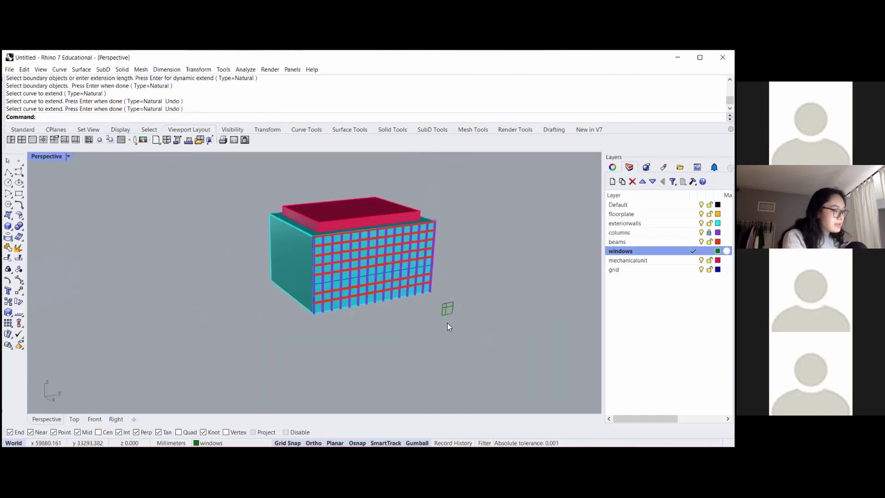
- Select all the window curves for Trim and remove the overlapping segments where the vertical and horizontal dividers cross
{"action": "scroll", "coordinate": [447, 319], "scroll_direction": "up", "scroll_amount": 8}
{"action": "scroll", "coordinate": [466, 330], "scroll_direction": "down", "scroll_amount": 4}
{"action": "left_click_drag", "start_coordinate": [483, 350], "coordinate": [437, 279]}
{"action": "type", "text": "Tr"}
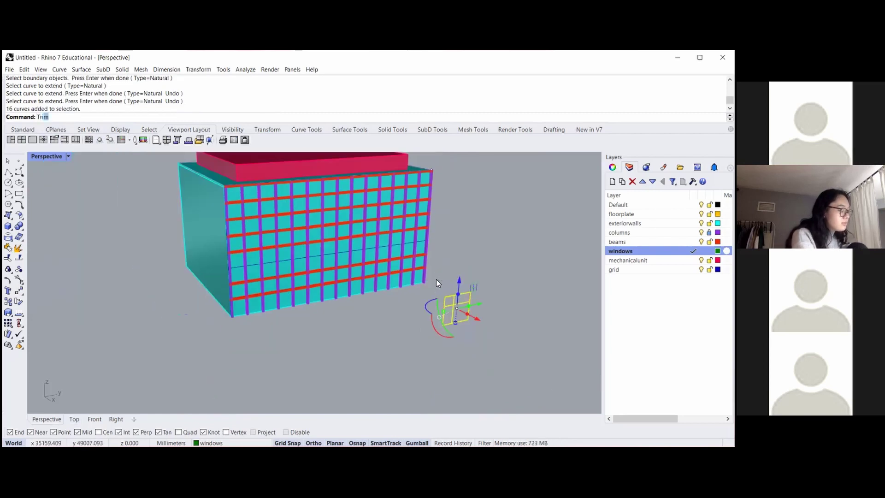
{"action": "key", "text": "Return"}
{"action": "scroll", "coordinate": [431, 310], "scroll_direction": "up", "scroll_amount": 5}
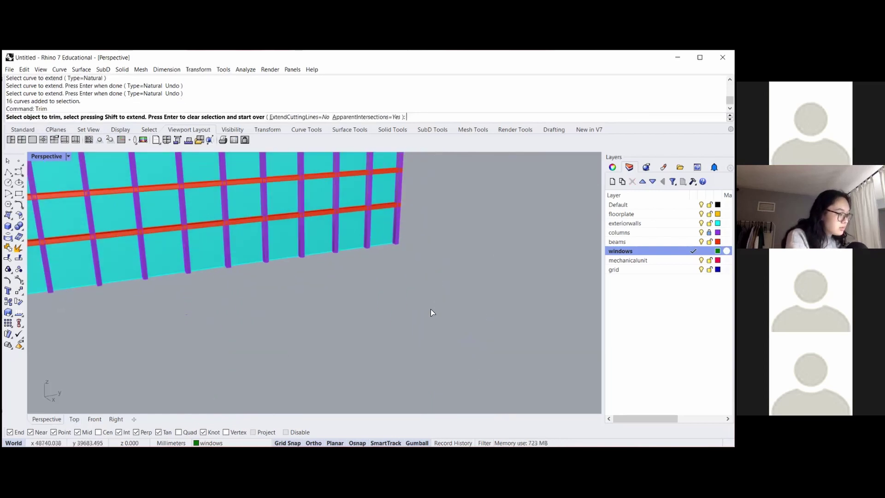
{"action": "scroll", "coordinate": [435, 307], "scroll_direction": "down", "scroll_amount": 5}
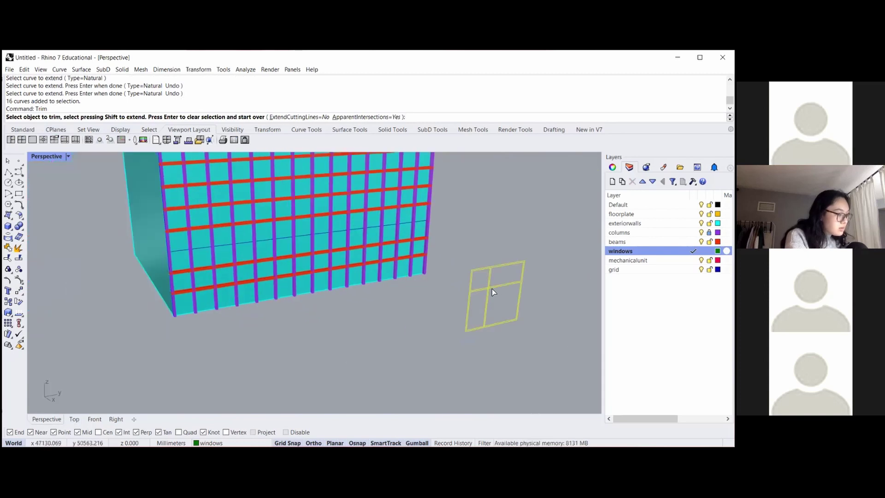
{"action": "scroll", "coordinate": [492, 289], "scroll_direction": "up", "scroll_amount": 5}
{"action": "left_click", "coordinate": [447, 283]}
{"action": "left_click", "coordinate": [451, 289]}
{"action": "left_click", "coordinate": [461, 284]}
{"action": "left_click", "coordinate": [466, 273]}
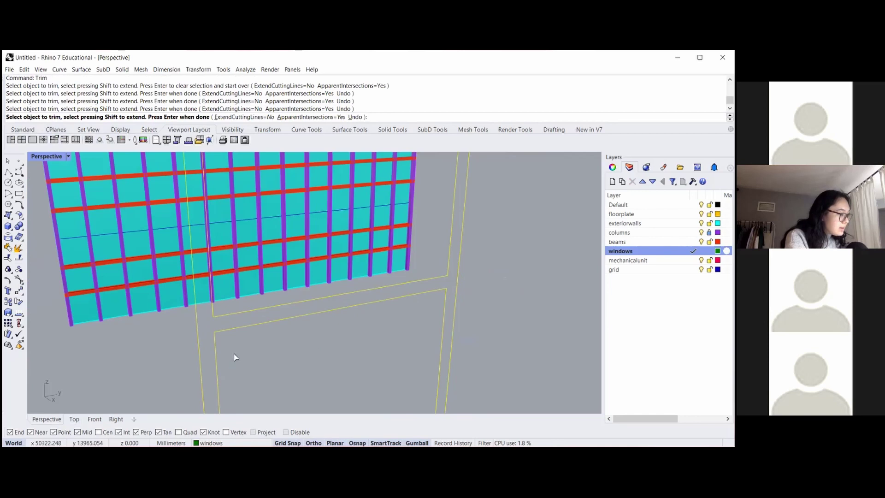
- Trim the bottom frame's inner line between the two vertical divider lines and finish the Trim command
{"action": "scroll", "coordinate": [234, 353], "scroll_direction": "down", "scroll_amount": 5}
{"action": "scroll", "coordinate": [252, 344], "scroll_direction": "up", "scroll_amount": 5}
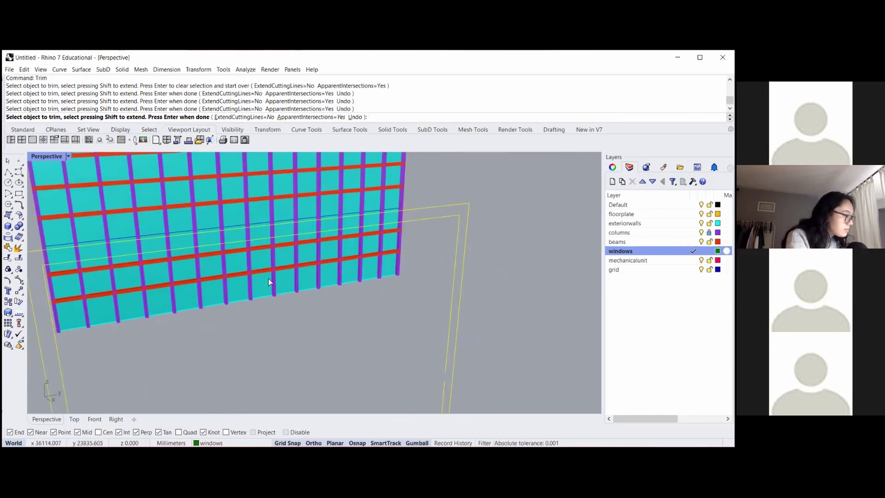
{"action": "scroll", "coordinate": [277, 279], "scroll_direction": "down", "scroll_amount": 4}
{"action": "scroll", "coordinate": [288, 279], "scroll_direction": "up", "scroll_amount": 4}
{"action": "scroll", "coordinate": [408, 192], "scroll_direction": "down", "scroll_amount": 3}
{"action": "scroll", "coordinate": [407, 208], "scroll_direction": "up", "scroll_amount": 3}
{"action": "left_click", "coordinate": [393, 409]}
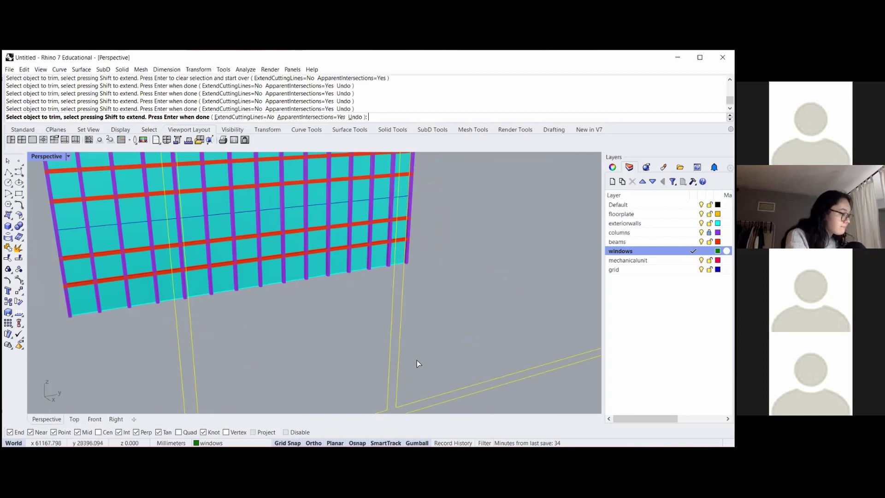
{"action": "scroll", "coordinate": [417, 361], "scroll_direction": "down", "scroll_amount": 3}
{"action": "key", "text": "Return"}
{"action": "key", "text": "Return"}
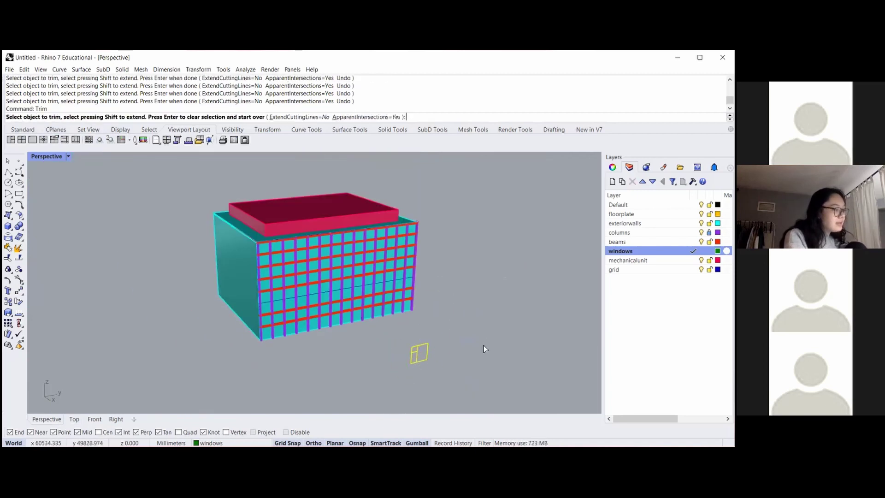
{"action": "key", "text": "Return"}
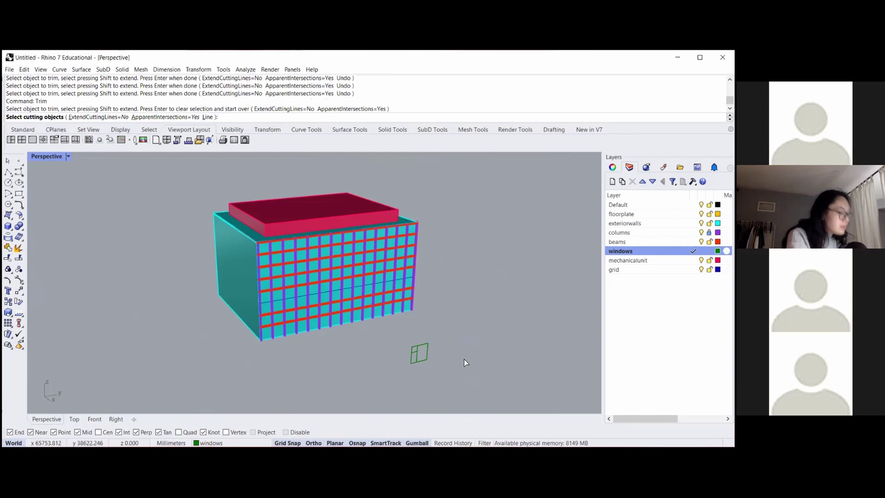
{"action": "scroll", "coordinate": [418, 359], "scroll_direction": "up", "scroll_amount": 4}
{"action": "scroll", "coordinate": [429, 350], "scroll_direction": "down", "scroll_amount": 5}
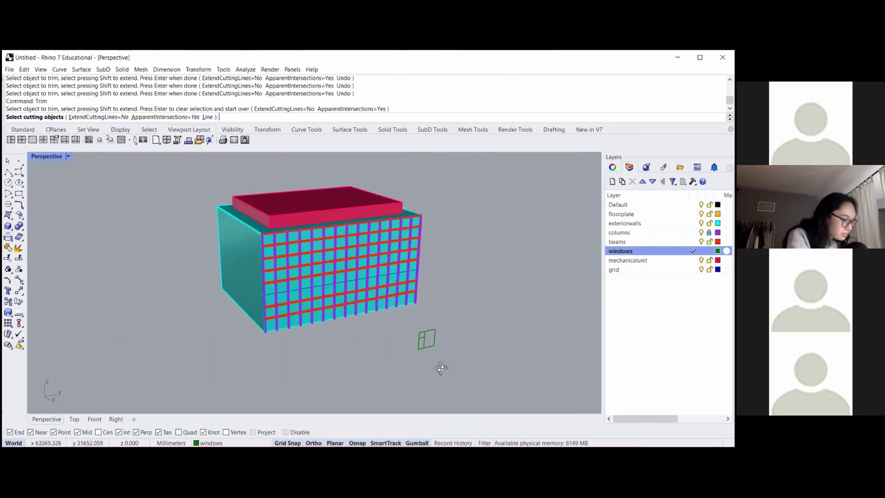
{"action": "left_click_drag", "start_coordinate": [503, 389], "coordinate": [466, 318]}
{"action": "type", "text": "zs"}
{"action": "key", "text": "Return"}
{"action": "scroll", "coordinate": [399, 267], "scroll_direction": "up", "scroll_amount": 3}
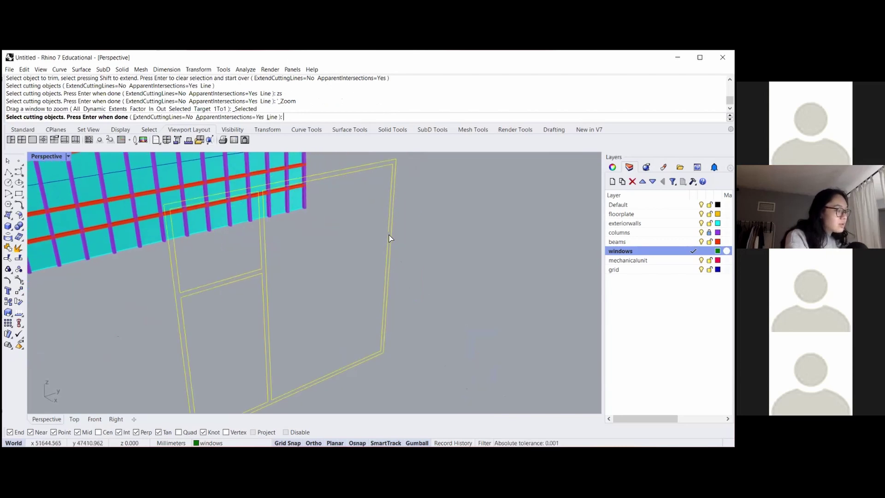
{"action": "key", "text": "Escape"}
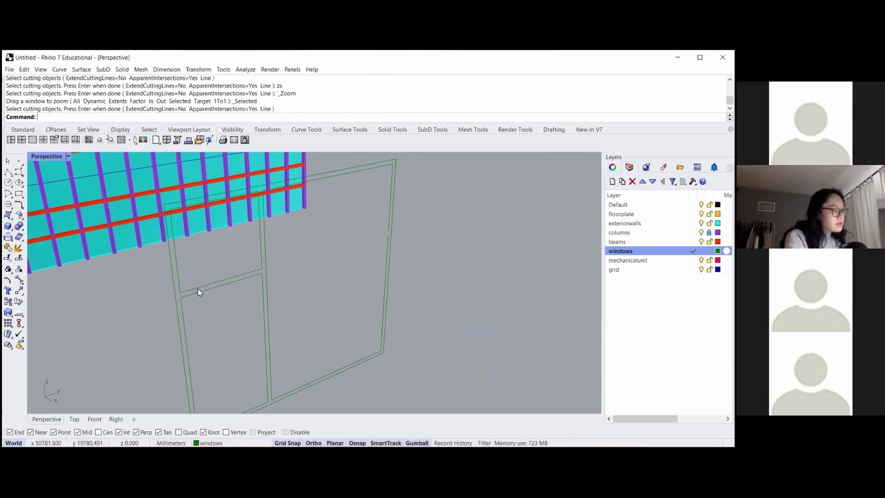
- Try to move the upper end point of the large pane's lower right edge segment across the gap, and undo the move
{"action": "left_click", "coordinate": [387, 227]}
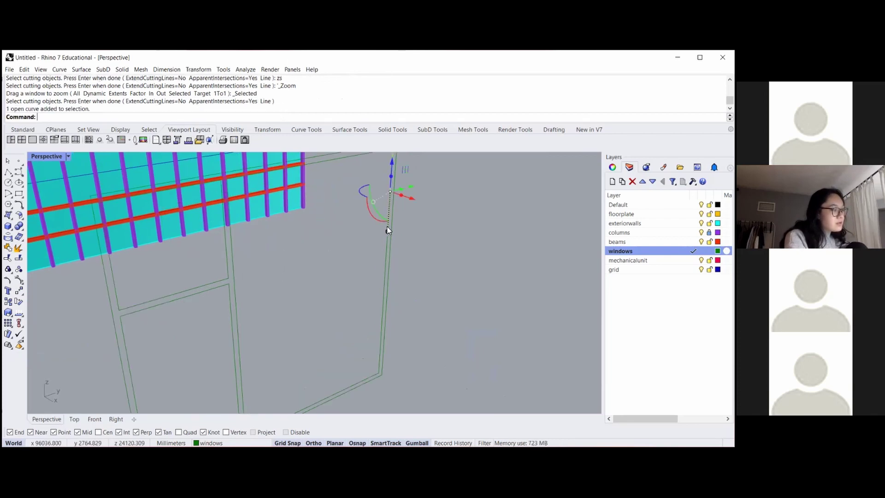
{"action": "left_click", "coordinate": [414, 266]}
{"action": "scroll", "coordinate": [389, 237], "scroll_direction": "up", "scroll_amount": 3}
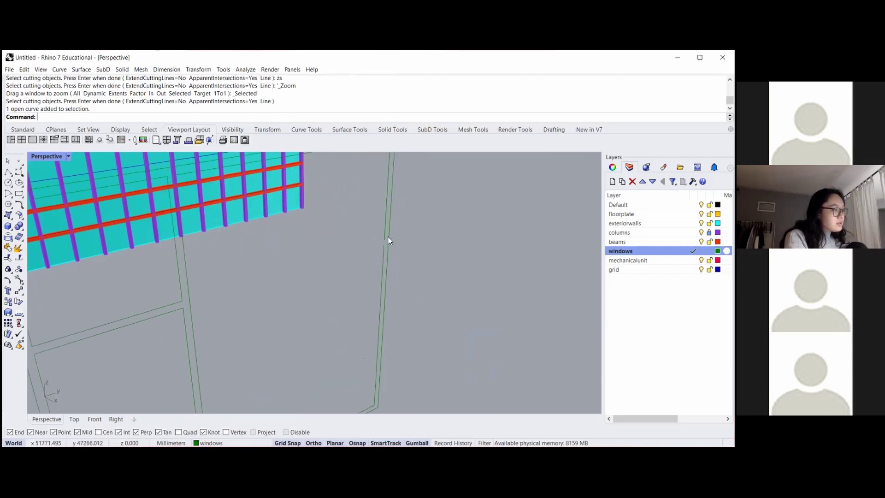
{"action": "left_click", "coordinate": [383, 252]}
{"action": "left_click", "coordinate": [384, 247]}
{"action": "type", "text": "move"}
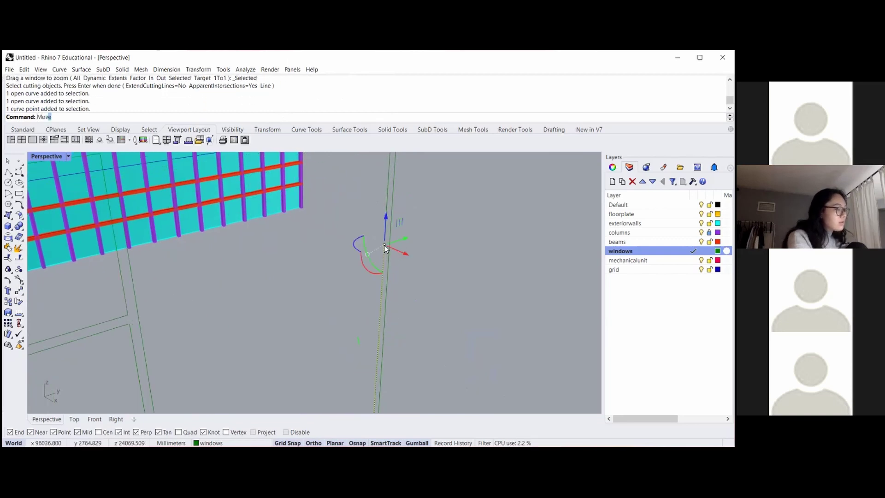
{"action": "key", "text": "Return"}
{"action": "left_click", "coordinate": [384, 240]}
{"action": "left_click", "coordinate": [415, 265]}
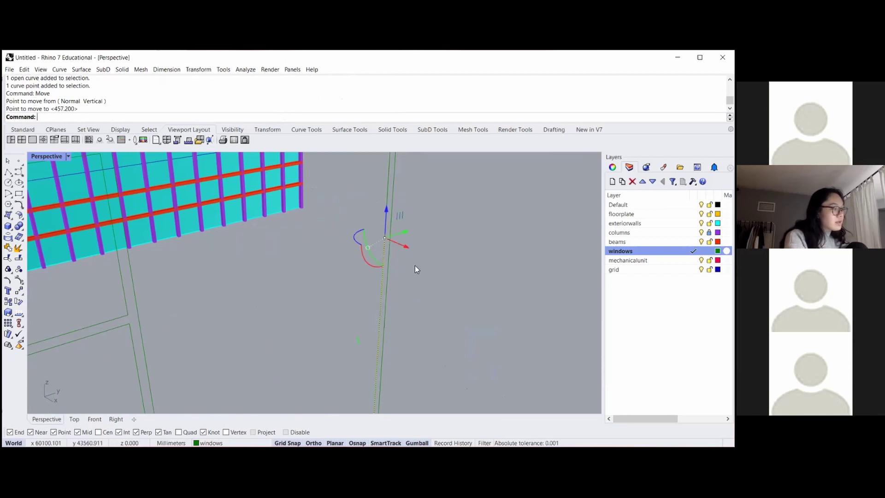
{"action": "key", "text": "ctrl+z"}
{"action": "right_click_drag", "start_coordinate": [418, 261], "coordinate": [399, 244]}
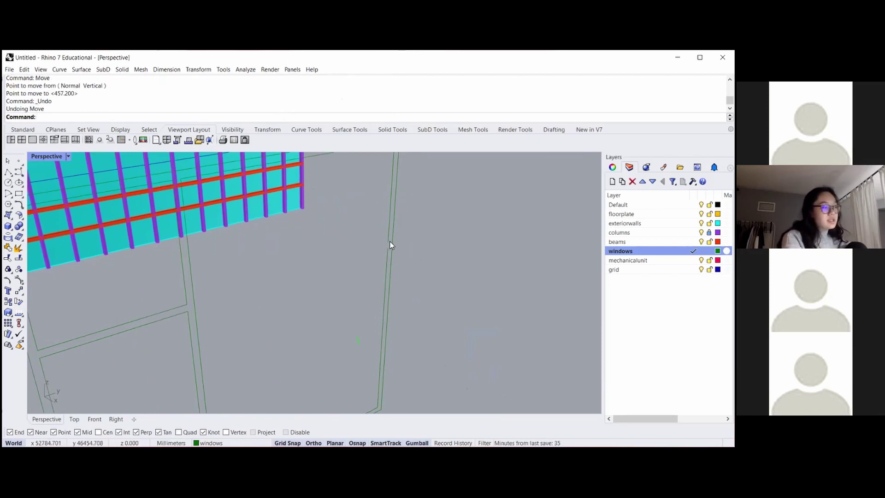
- Select both segments of the large pane's right edge and try to close the gap between them with CloseCrv
{"action": "left_click", "coordinate": [388, 244]}
{"action": "left_click", "coordinate": [388, 257], "text": "shift"}
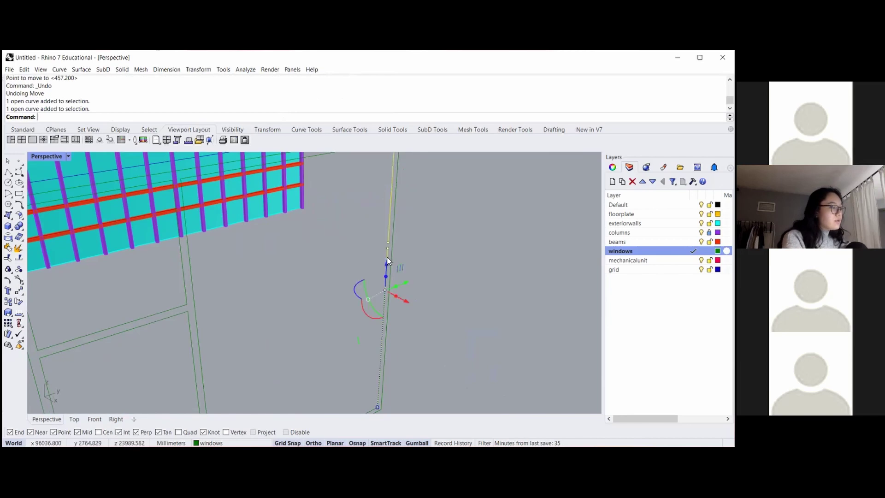
{"action": "scroll", "coordinate": [400, 242], "scroll_direction": "down", "scroll_amount": 2}
{"action": "type", "text": "los"}
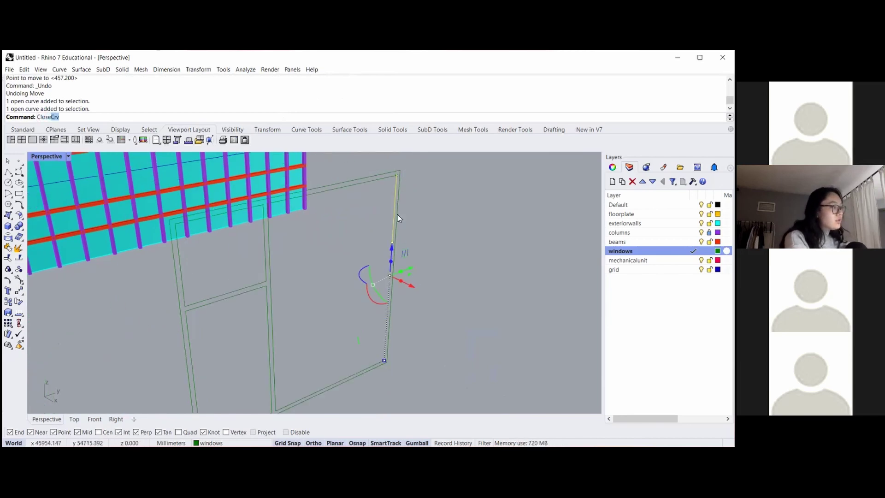
{"action": "type", "text": "e"}
{"action": "key", "text": "Return"}
- Move the upper end point of the large pane's lower right edge segment onto the end of the segment above it
{"action": "scroll", "coordinate": [406, 231], "scroll_direction": "up", "scroll_amount": 2}
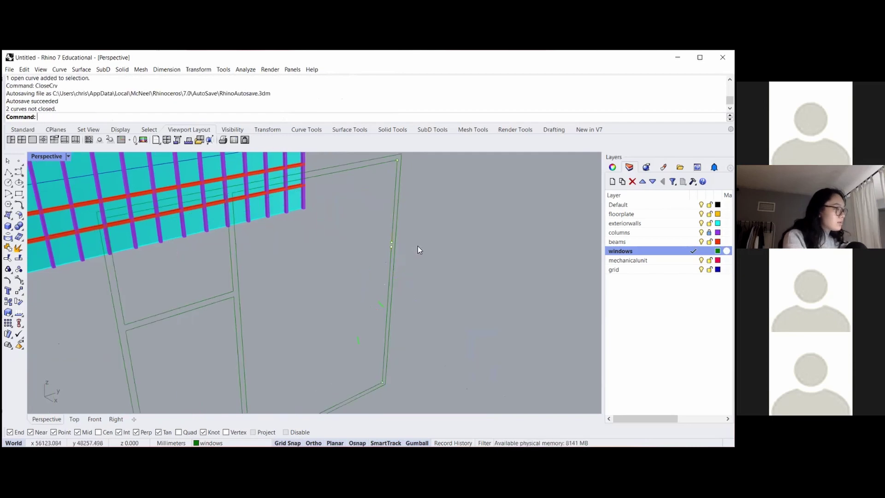
{"action": "scroll", "coordinate": [391, 250], "scroll_direction": "up", "scroll_amount": 1}
{"action": "left_click", "coordinate": [391, 250]}
{"action": "left_click", "coordinate": [392, 249]}
{"action": "type", "text": "move"}
{"action": "key", "text": "Return"}
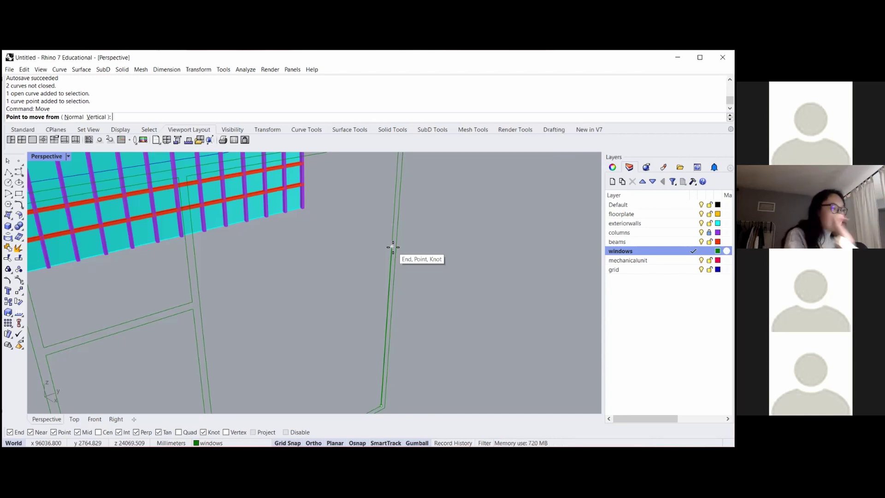
{"action": "left_click", "coordinate": [393, 247]}
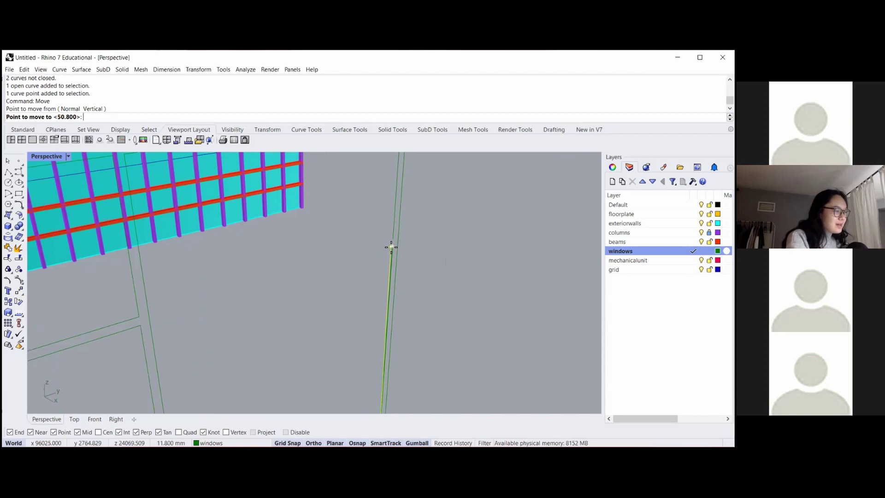
{"action": "left_click", "coordinate": [398, 235]}
{"action": "left_click", "coordinate": [457, 251]}
{"action": "scroll", "coordinate": [457, 253], "scroll_direction": "down", "scroll_amount": 9}
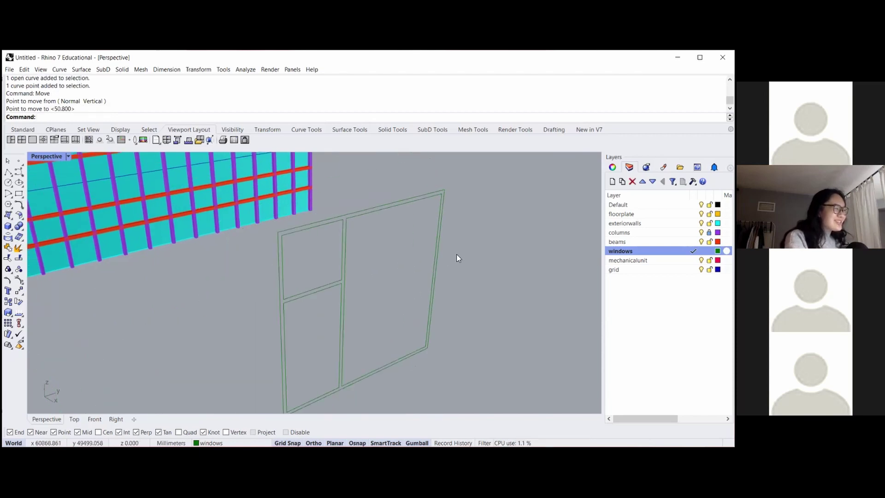
- Select all the window curves, join them into closed curves, and group them
{"action": "scroll", "coordinate": [415, 310], "scroll_direction": "down", "scroll_amount": 3}
{"action": "left_click_drag", "start_coordinate": [429, 334], "coordinate": [375, 231]}
{"action": "key", "text": "Return"}
{"action": "type", "text": "Group"}
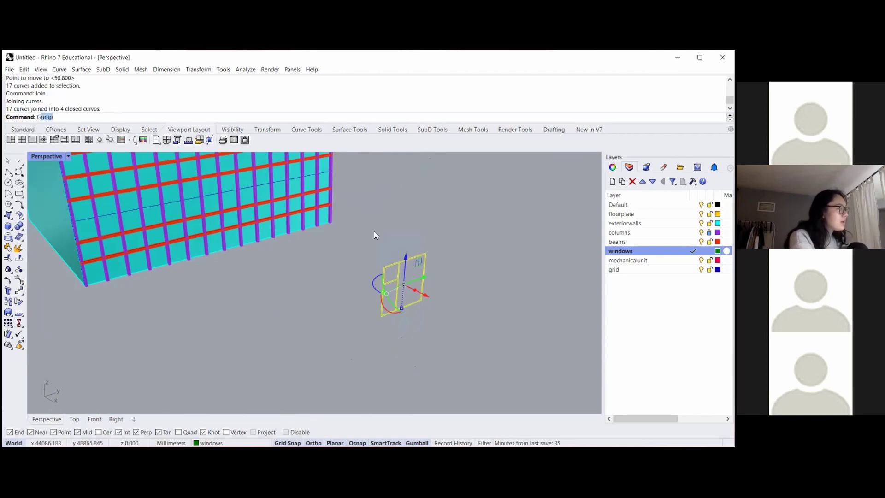
{"action": "key", "text": "Return"}
- Move the window group from its lower right corner into the top left corner bay of the facade
{"action": "key", "text": "Return"}
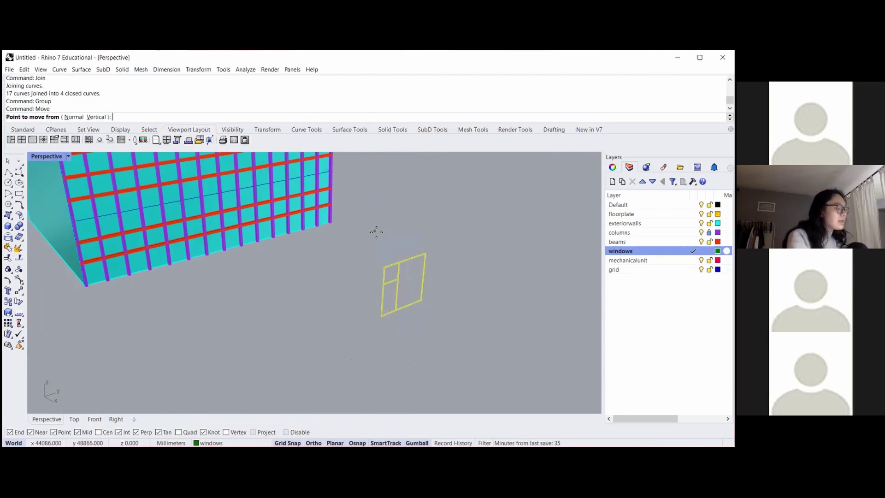
{"action": "scroll", "coordinate": [418, 309], "scroll_direction": "up", "scroll_amount": 5}
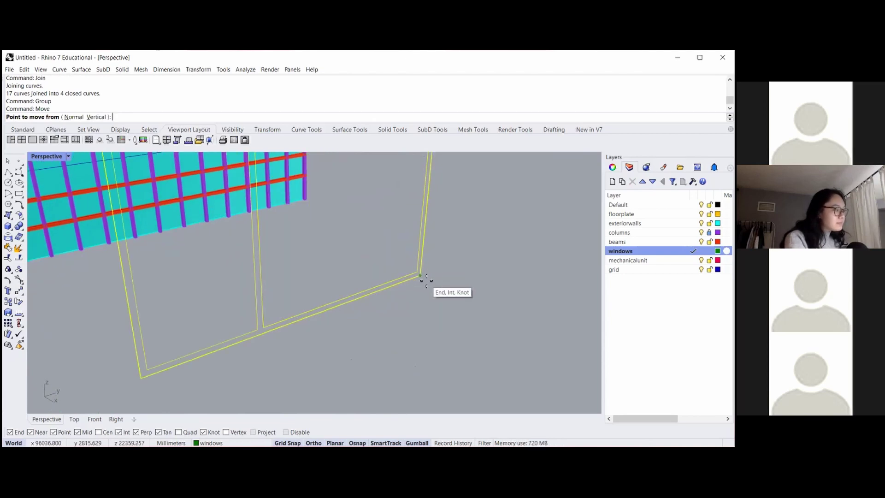
{"action": "left_click", "coordinate": [422, 274]}
{"action": "scroll", "coordinate": [461, 341], "scroll_direction": "down", "scroll_amount": 5}
{"action": "scroll", "coordinate": [298, 260], "scroll_direction": "down", "scroll_amount": 4}
{"action": "scroll", "coordinate": [249, 234], "scroll_direction": "up", "scroll_amount": 8}
{"action": "scroll", "coordinate": [242, 230], "scroll_direction": "up", "scroll_amount": 3}
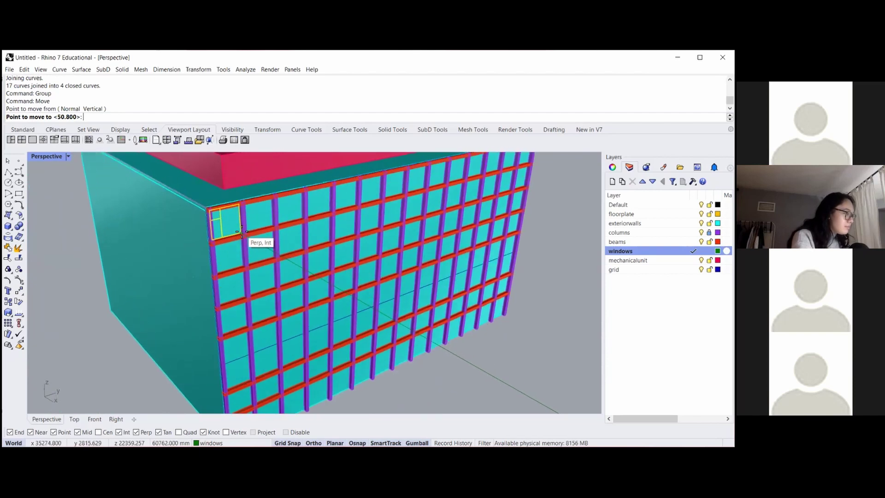
{"action": "left_click", "coordinate": [241, 230]}
- Move the window group from its lower right corner back to the inner corner where the beam and column meet the exterior wall
{"action": "type", "text": "ZS"}
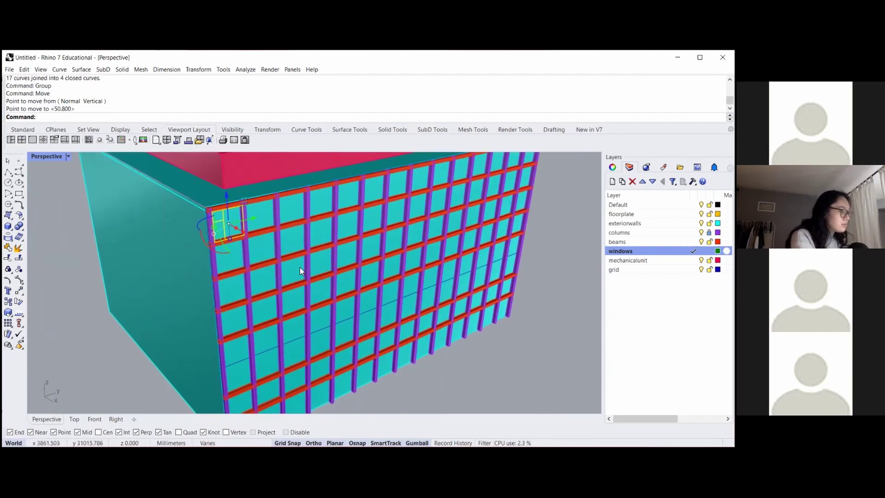
{"action": "key", "text": "Return"}
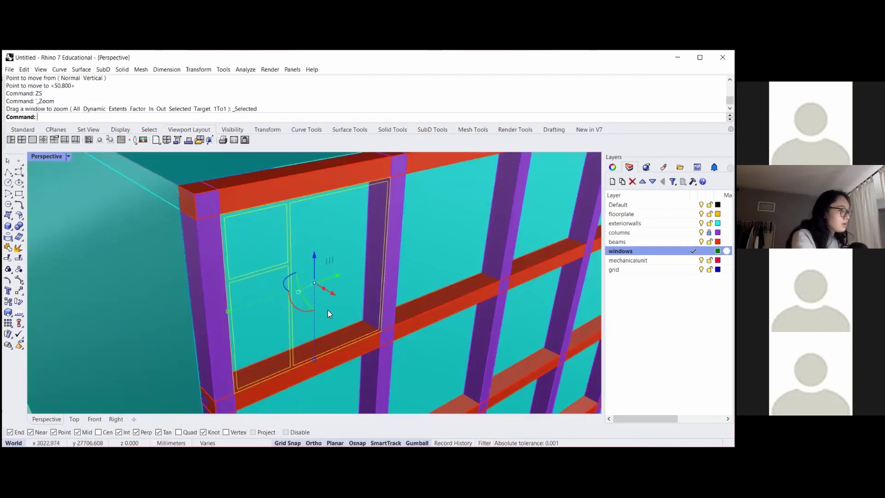
{"action": "type", "text": "Move"}
{"action": "key", "text": "Return"}
{"action": "scroll", "coordinate": [374, 325], "scroll_direction": "up", "scroll_amount": 2}
{"action": "scroll", "coordinate": [373, 325], "scroll_direction": "up", "scroll_amount": 2}
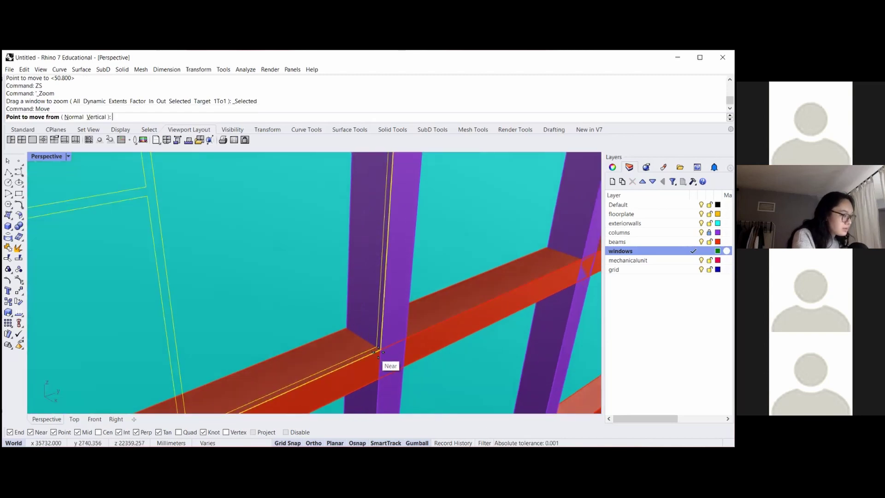
{"action": "left_click", "coordinate": [382, 355]}
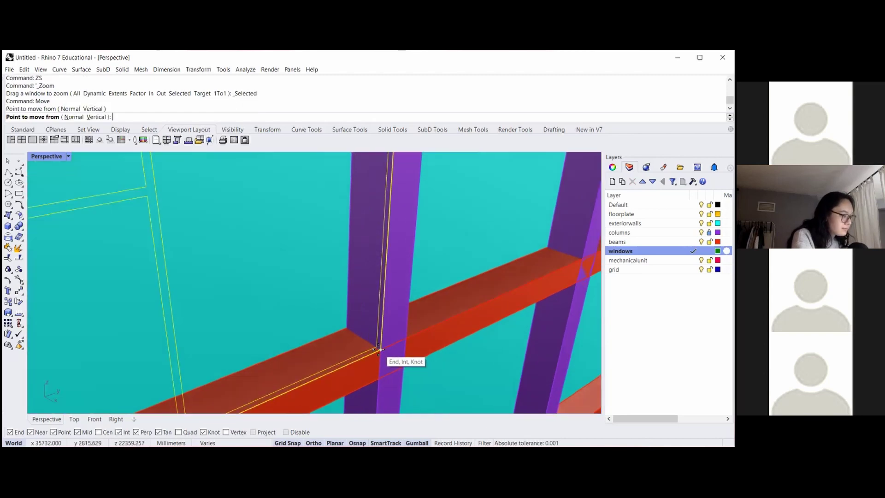
{"action": "left_click", "coordinate": [346, 329]}
{"action": "scroll", "coordinate": [343, 330], "scroll_direction": "down", "scroll_amount": 5}
{"action": "scroll", "coordinate": [166, 305], "scroll_direction": "down", "scroll_amount": 5}
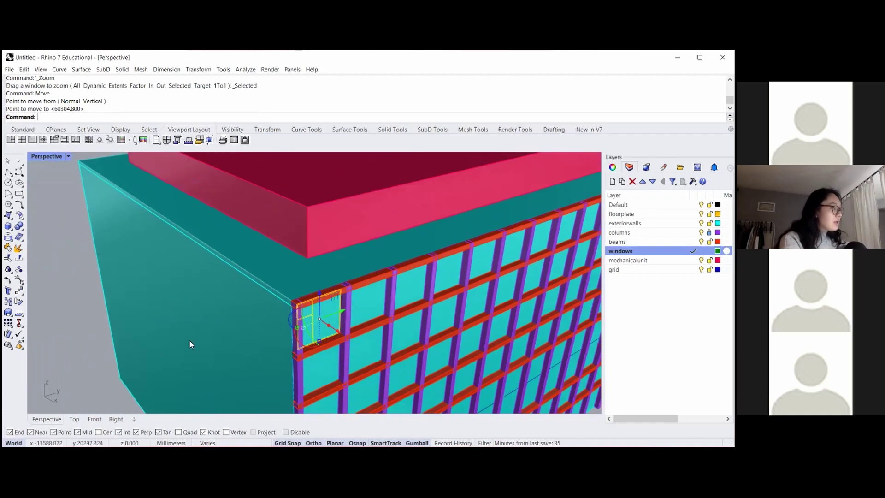
{"action": "right_click_drag", "start_coordinate": [249, 340], "coordinate": [330, 311]}
- Copy the window group from its lower right corner to the matching inner corner of the second bay in the top row
{"action": "scroll", "coordinate": [334, 305], "scroll_direction": "up", "scroll_amount": 5}
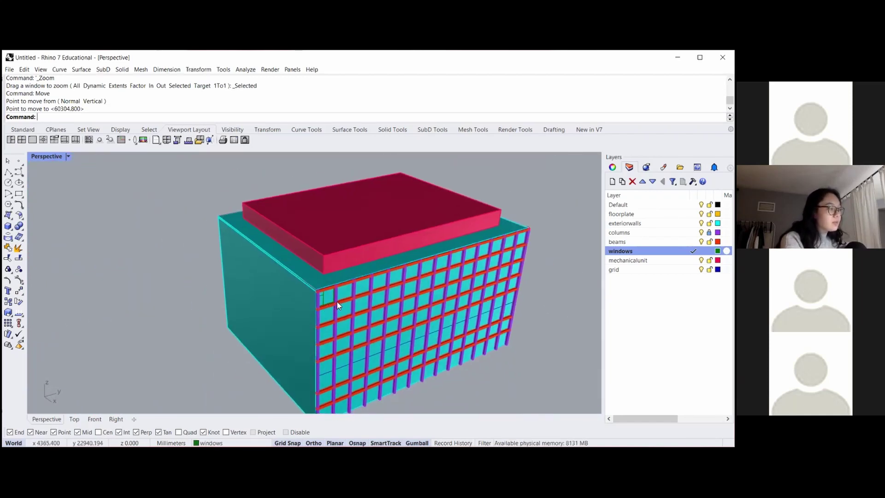
{"action": "scroll", "coordinate": [307, 295], "scroll_direction": "up", "scroll_amount": 1}
{"action": "scroll", "coordinate": [315, 282], "scroll_direction": "up", "scroll_amount": 6}
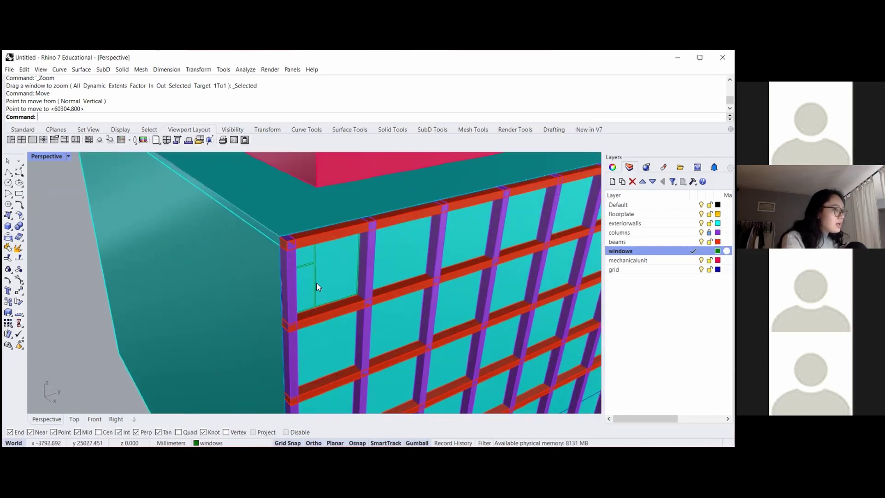
{"action": "left_click", "coordinate": [316, 308]}
{"action": "type", "text": "copy"}
{"action": "key", "text": "Return"}
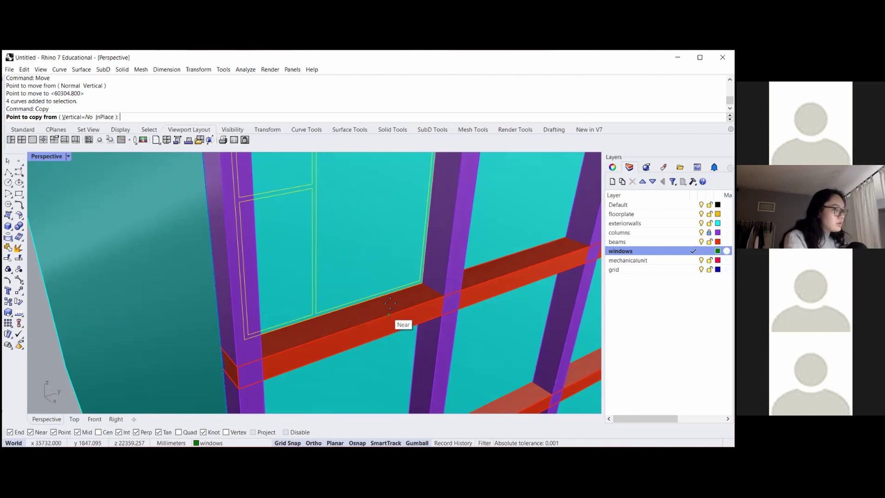
{"action": "left_click", "coordinate": [423, 283]}
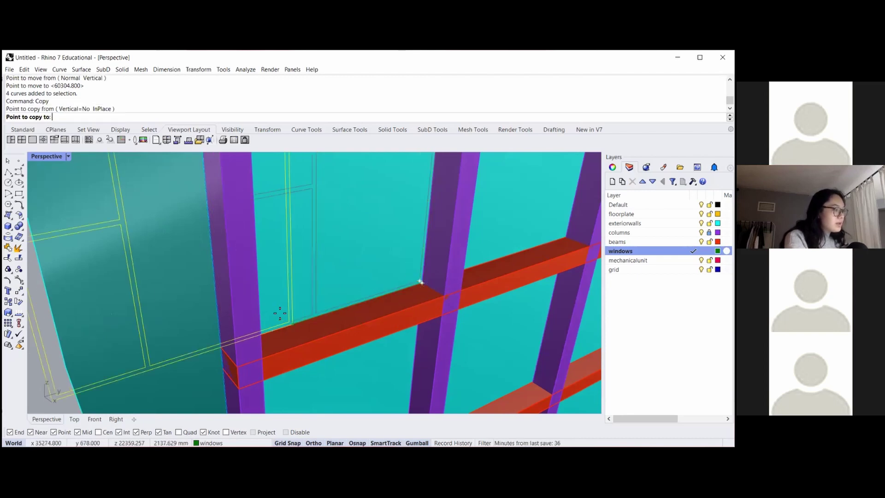
{"action": "scroll", "coordinate": [276, 309], "scroll_direction": "down", "scroll_amount": 5}
{"action": "scroll", "coordinate": [436, 283], "scroll_direction": "up", "scroll_amount": 5}
{"action": "scroll", "coordinate": [436, 283], "scroll_direction": "up", "scroll_amount": 2}
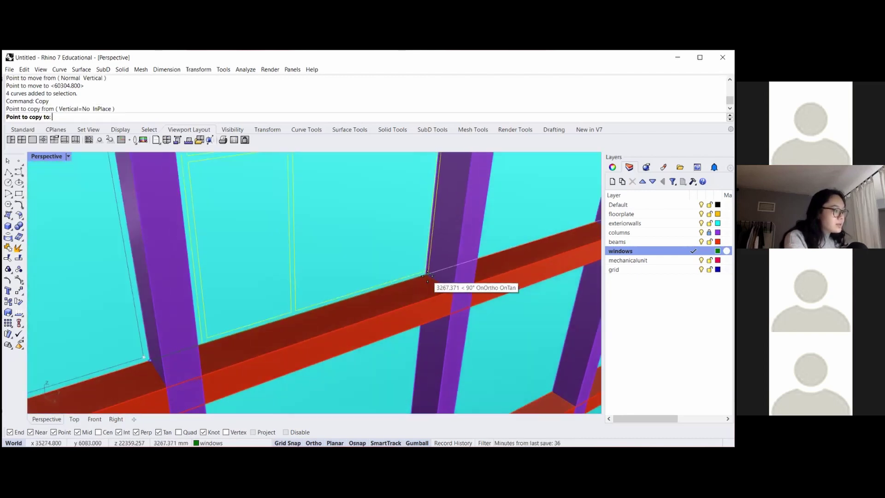
{"action": "scroll", "coordinate": [429, 277], "scroll_direction": "up", "scroll_amount": 2}
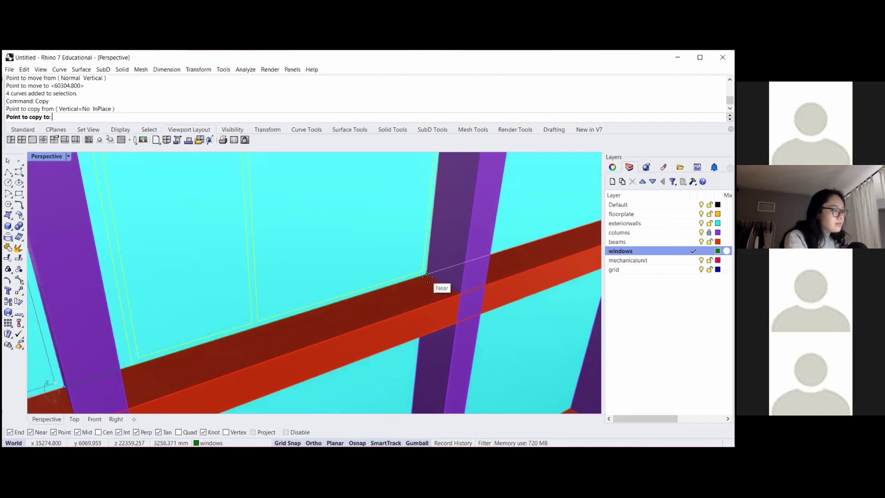
{"action": "scroll", "coordinate": [431, 278], "scroll_direction": "up", "scroll_amount": 2}
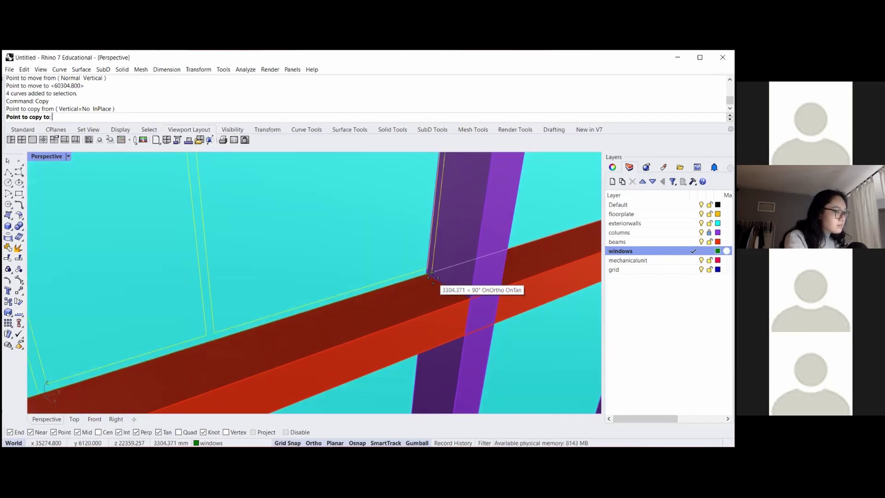
{"action": "left_click", "coordinate": [436, 283]}
{"action": "scroll", "coordinate": [434, 283], "scroll_direction": "down", "scroll_amount": 2}
{"action": "key", "text": "Return"}
{"action": "scroll", "coordinate": [405, 285], "scroll_direction": "down", "scroll_amount": 4}
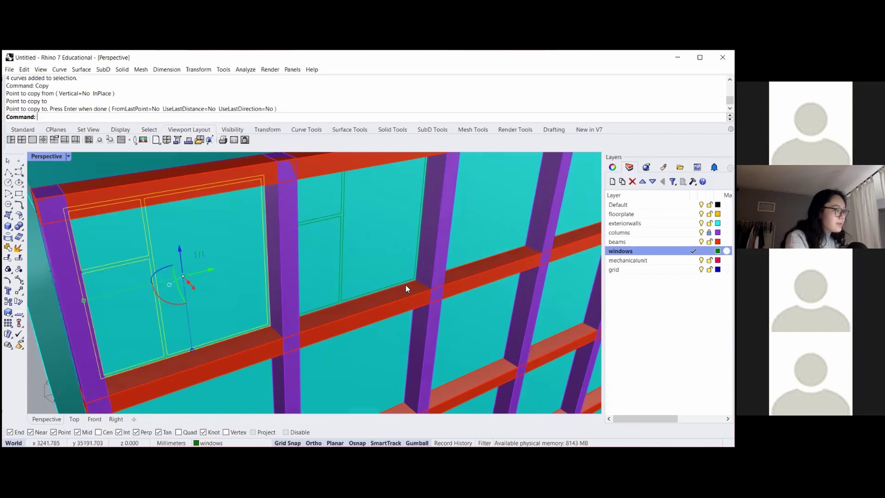
- Ungroup the copied window in the second bay and delete its outer frame curve
{"action": "type", "text": "Ungroup"}
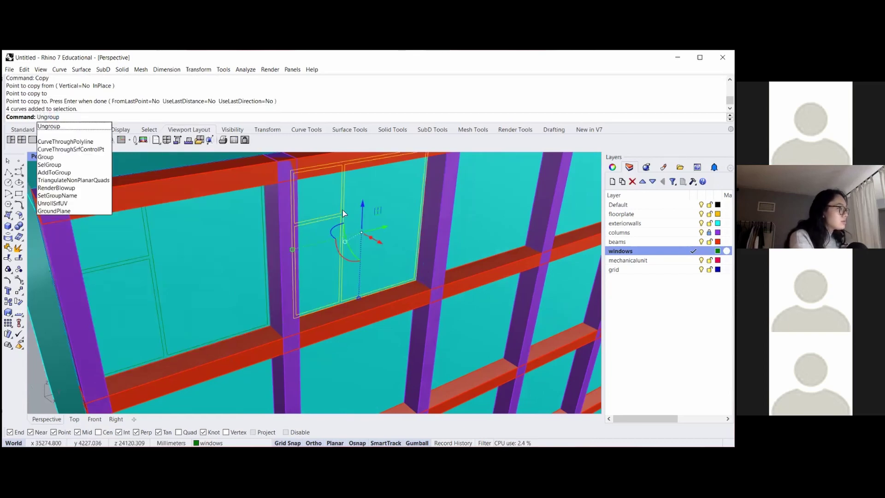
{"action": "key", "text": "Return"}
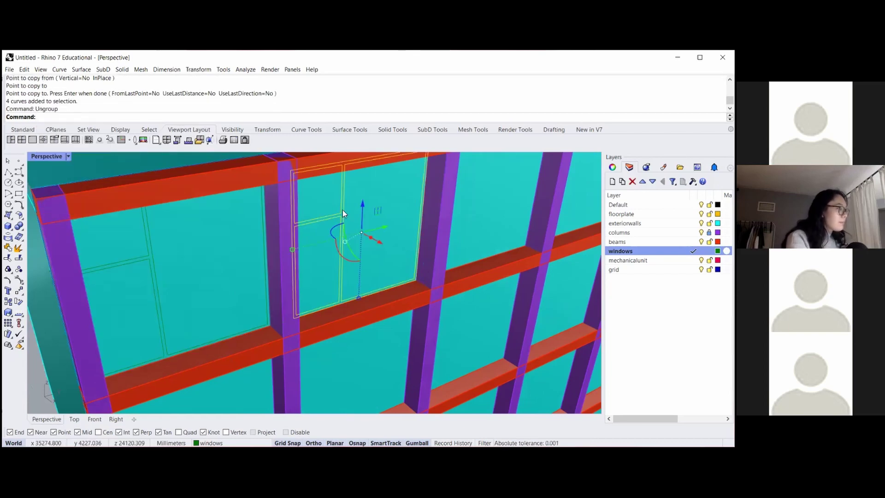
{"action": "scroll", "coordinate": [325, 212], "scroll_direction": "down", "scroll_amount": 3}
{"action": "left_click", "coordinate": [114, 287]}
{"action": "scroll", "coordinate": [365, 207], "scroll_direction": "up", "scroll_amount": 9}
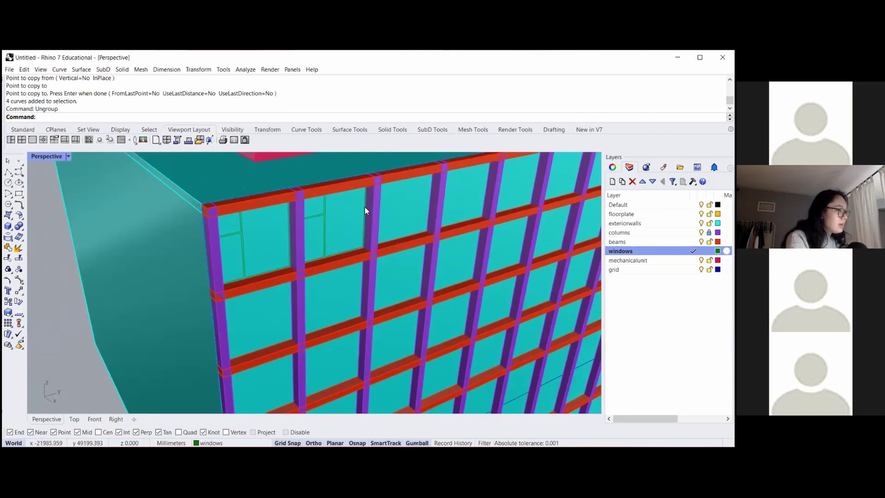
{"action": "left_click", "coordinate": [373, 207]}
{"action": "key", "text": "Delete"}
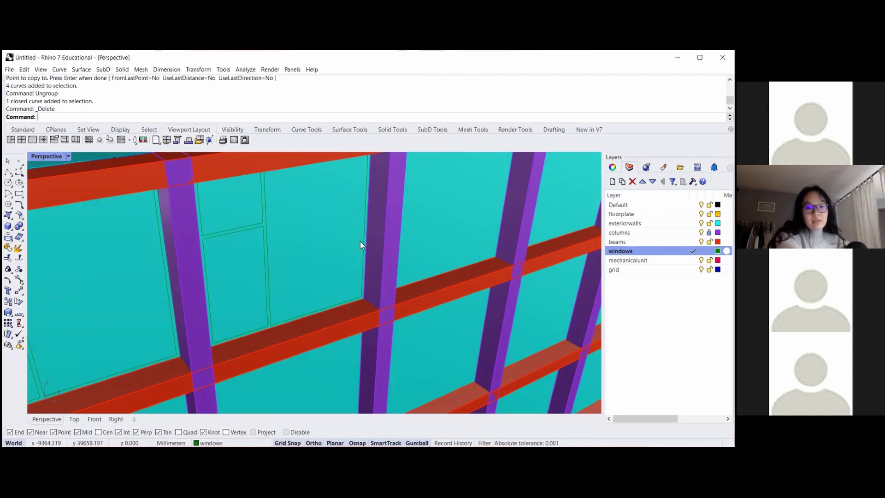
- Cut a hole through the facade's exterior wall with MakeHole, using the copied window's large pane curve
{"action": "type", "text": "Ma"}
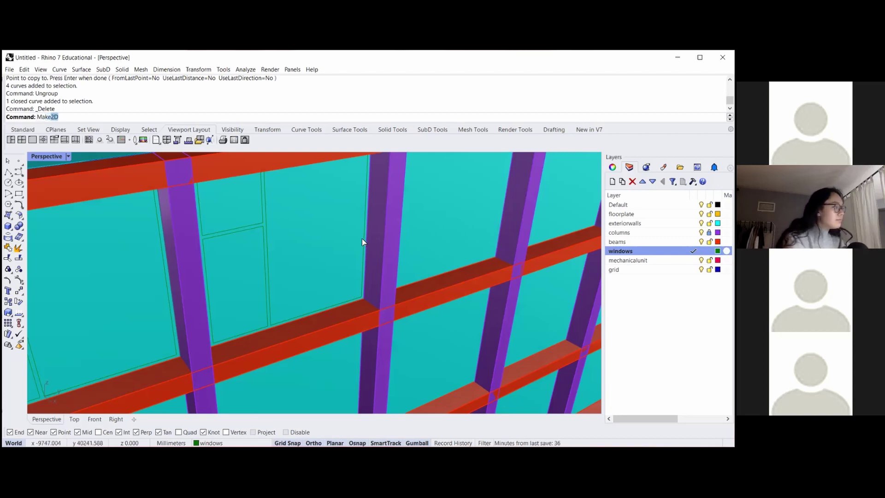
{"action": "type", "text": "keHole"}
{"action": "key", "text": "Return"}
{"action": "left_click", "coordinate": [361, 239]}
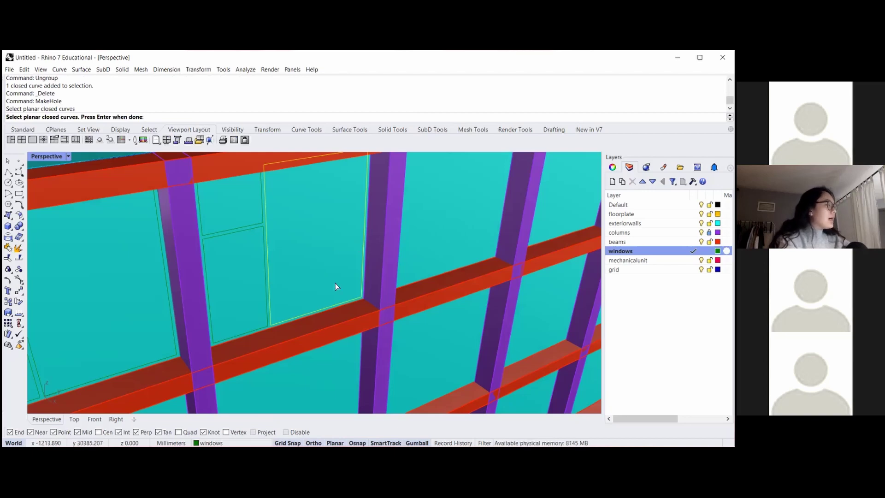
{"action": "key", "text": "Return"}
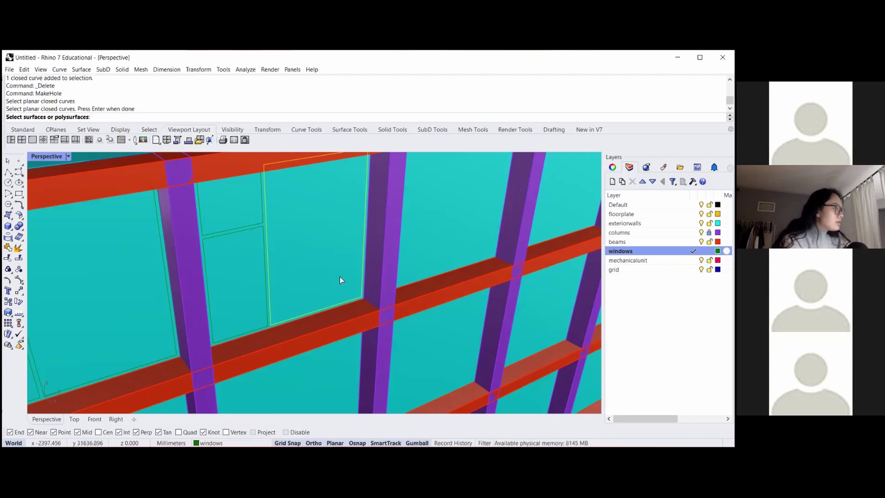
{"action": "scroll", "coordinate": [339, 265], "scroll_direction": "down", "scroll_amount": 3}
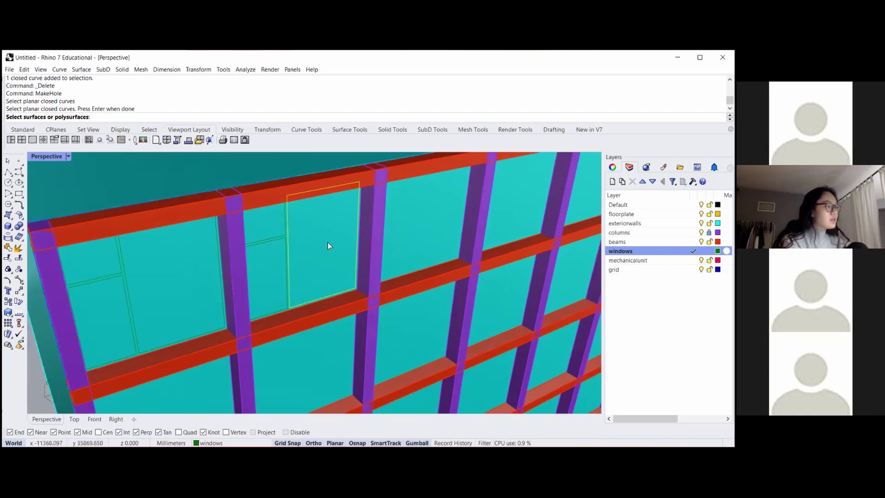
{"action": "scroll", "coordinate": [328, 246], "scroll_direction": "down", "scroll_amount": 2}
{"action": "left_click", "coordinate": [328, 246]}
{"action": "scroll", "coordinate": [328, 246], "scroll_direction": "up", "scroll_amount": 2}
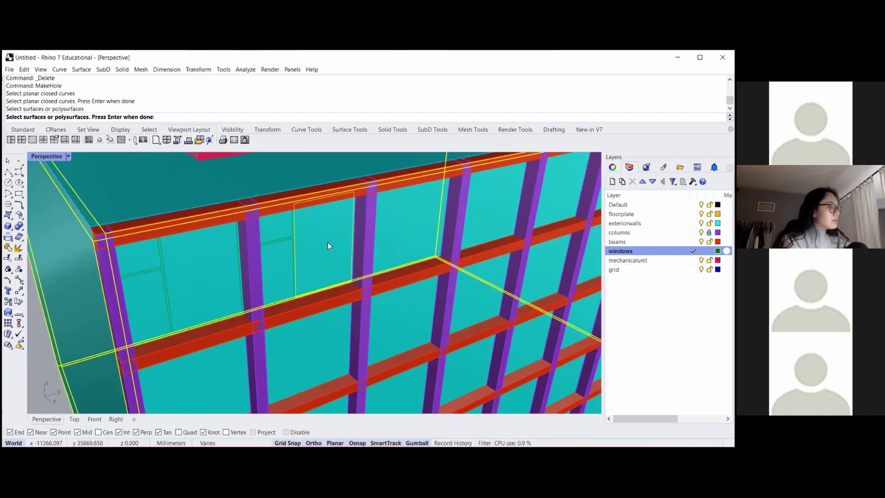
{"action": "key", "text": "Return"}
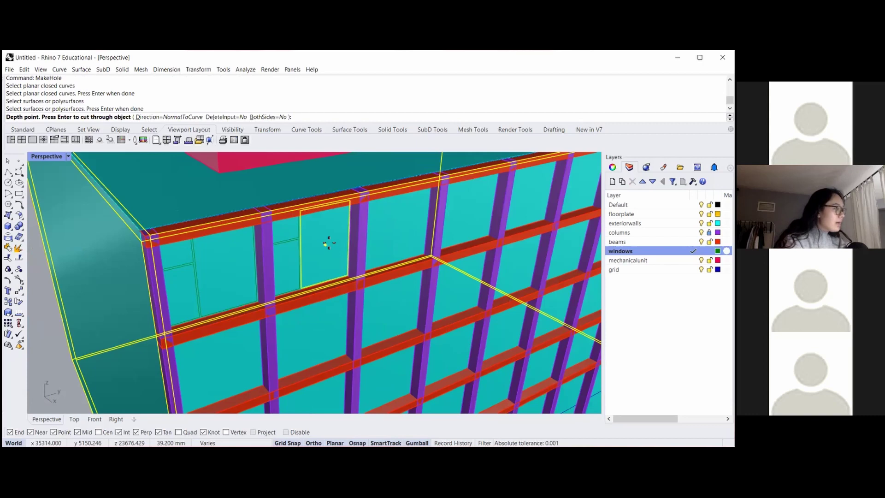
{"action": "scroll", "coordinate": [350, 260], "scroll_direction": "down", "scroll_amount": 4}
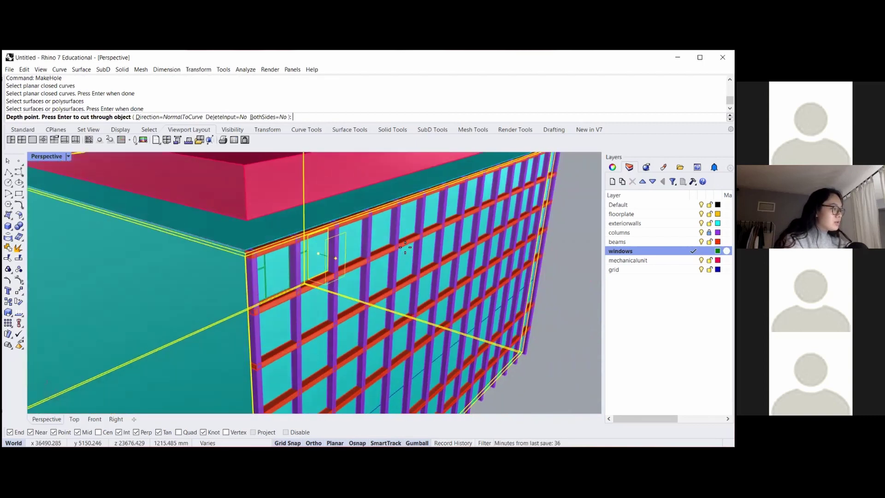
{"action": "right_click_drag", "start_coordinate": [405, 247], "coordinate": [419, 249]}
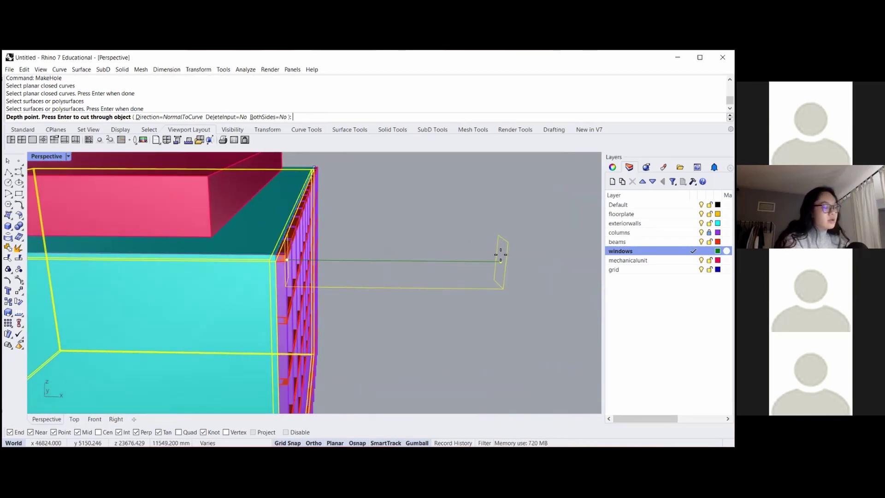
{"action": "scroll", "coordinate": [500, 255], "scroll_direction": "down", "scroll_amount": 3}
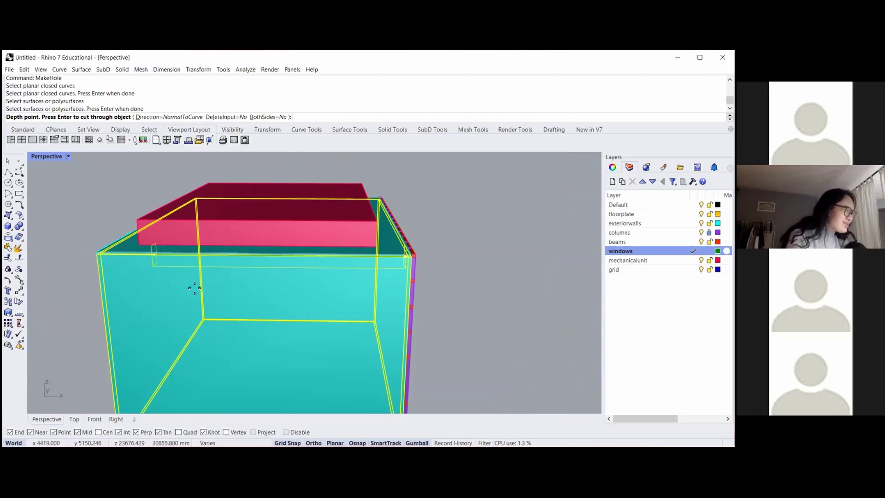
{"action": "key", "text": "Return"}
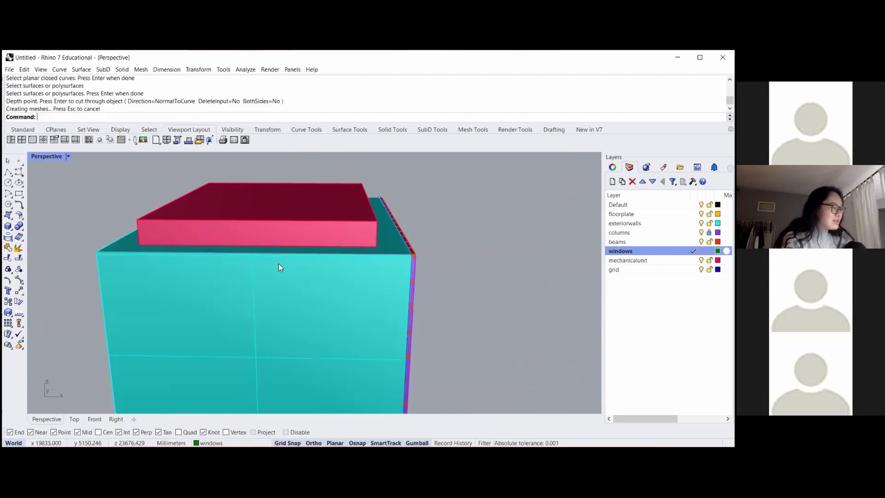
- Examine the large pane opening cut in the second bay, both close up and from a distance
{"action": "right_click_drag", "start_coordinate": [471, 262], "coordinate": [415, 324]}
{"action": "scroll", "coordinate": [407, 285], "scroll_direction": "up", "scroll_amount": 8}
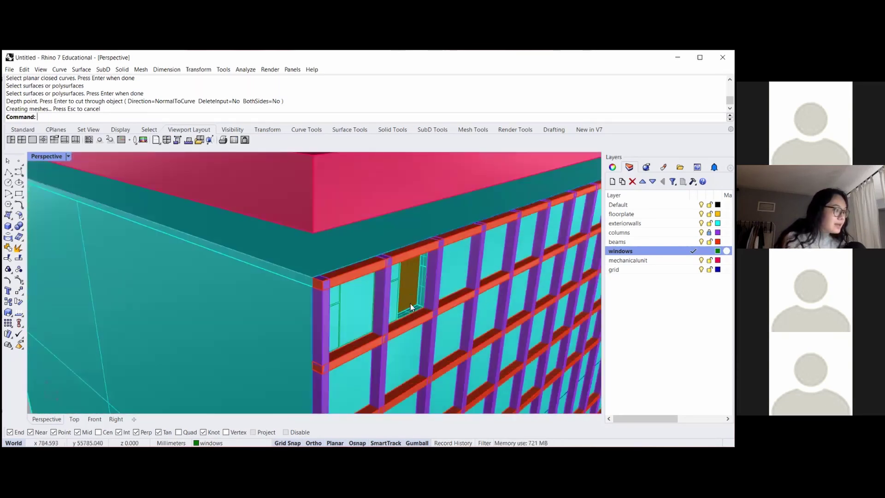
{"action": "scroll", "coordinate": [408, 302], "scroll_direction": "up", "scroll_amount": 8}
{"action": "scroll", "coordinate": [406, 230], "scroll_direction": "down", "scroll_amount": 6}
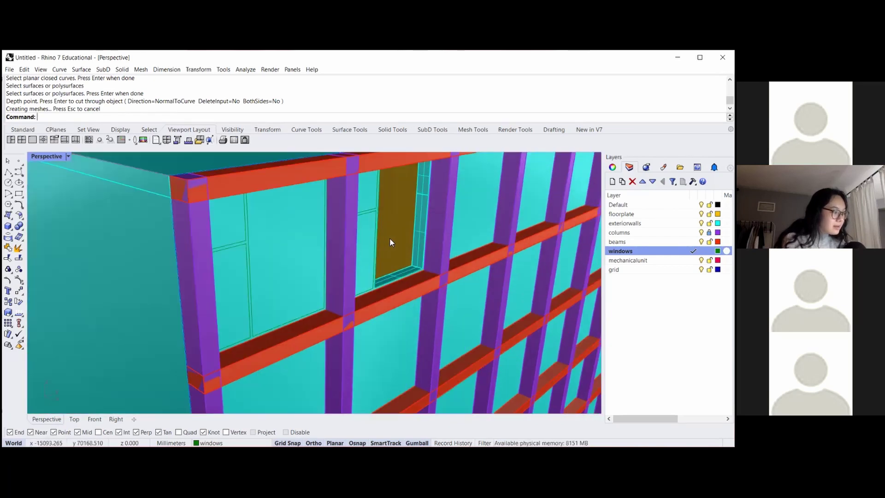
{"action": "scroll", "coordinate": [331, 235], "scroll_direction": "down", "scroll_amount": 10}
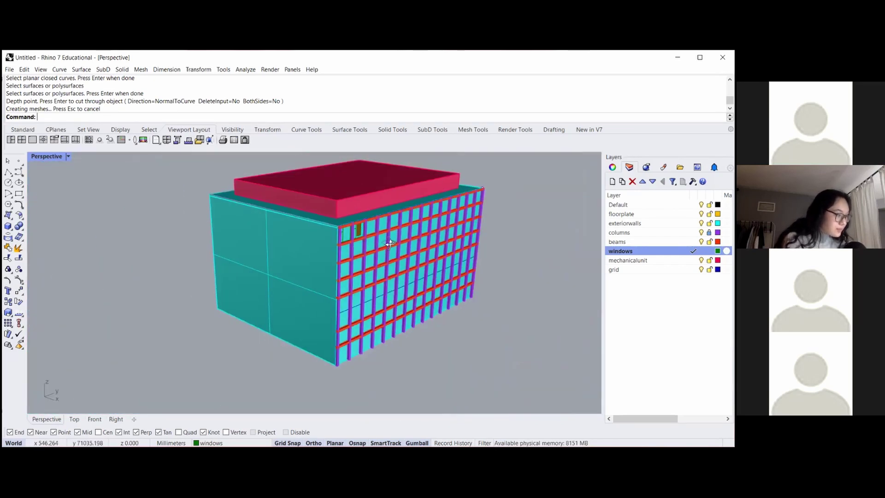
{"action": "scroll", "coordinate": [351, 234], "scroll_direction": "up", "scroll_amount": 10}
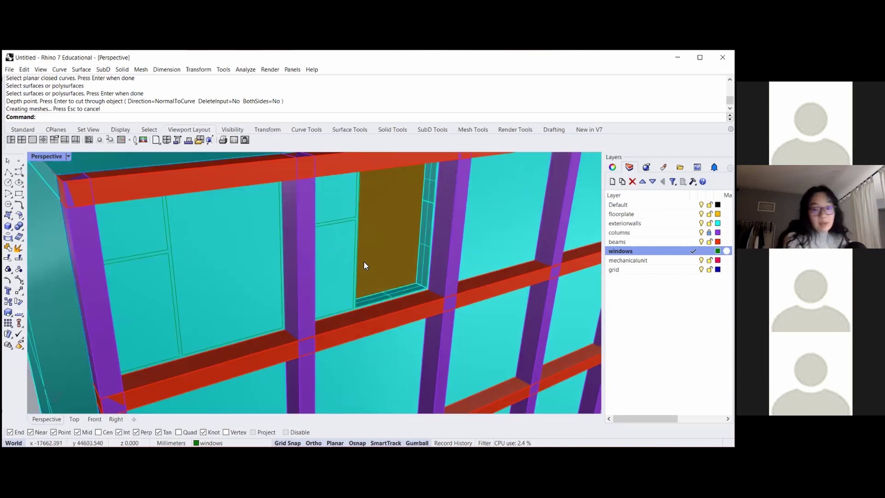
{"action": "scroll", "coordinate": [344, 242], "scroll_direction": "down", "scroll_amount": 6}
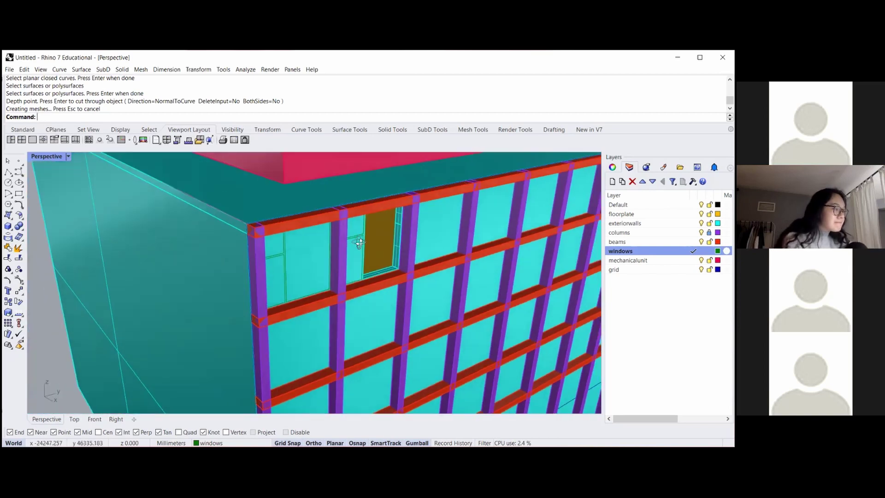
{"action": "scroll", "coordinate": [359, 239], "scroll_direction": "up", "scroll_amount": 3}
{"action": "scroll", "coordinate": [359, 239], "scroll_direction": "down", "scroll_amount": 2}
{"action": "scroll", "coordinate": [353, 247], "scroll_direction": "down", "scroll_amount": 3}
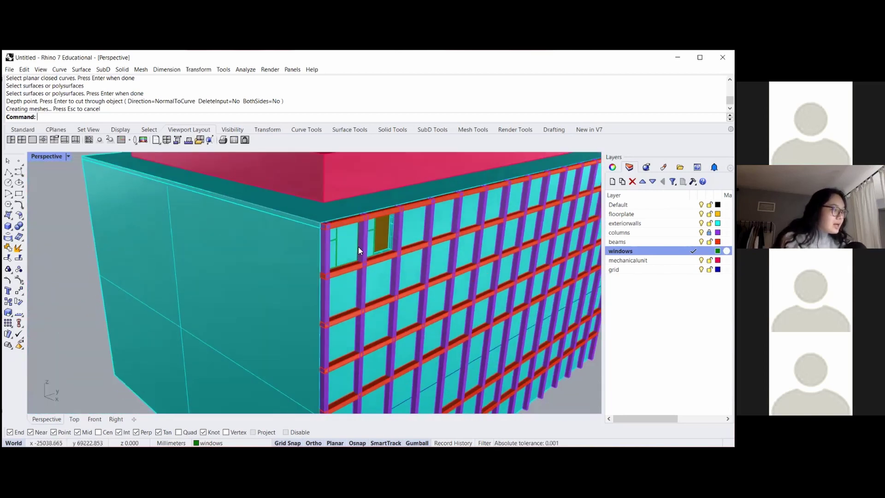
- Extrude the copied window's small lower pane curve in the second bay into a solid about 20,900 mm long, outward from the facade
{"action": "scroll", "coordinate": [363, 250], "scroll_direction": "up", "scroll_amount": 5}
{"action": "left_click", "coordinate": [366, 240]}
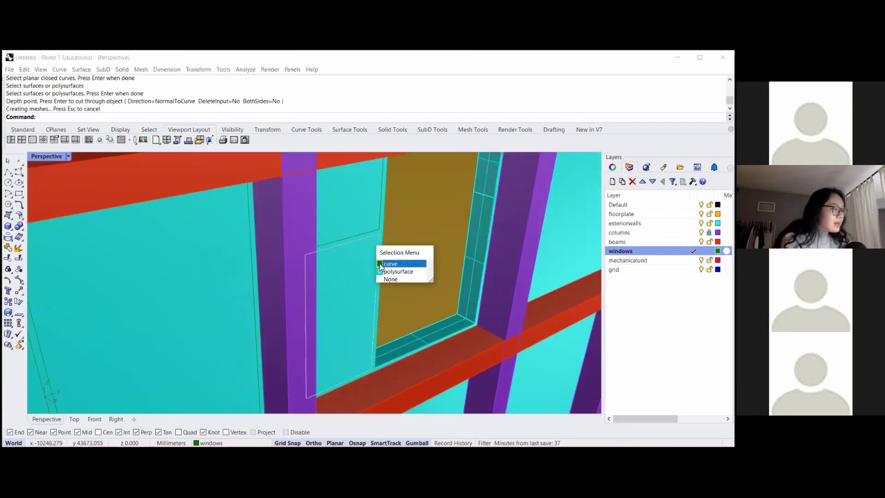
{"action": "left_click", "coordinate": [382, 266]}
{"action": "scroll", "coordinate": [332, 250], "scroll_direction": "down", "scroll_amount": 5}
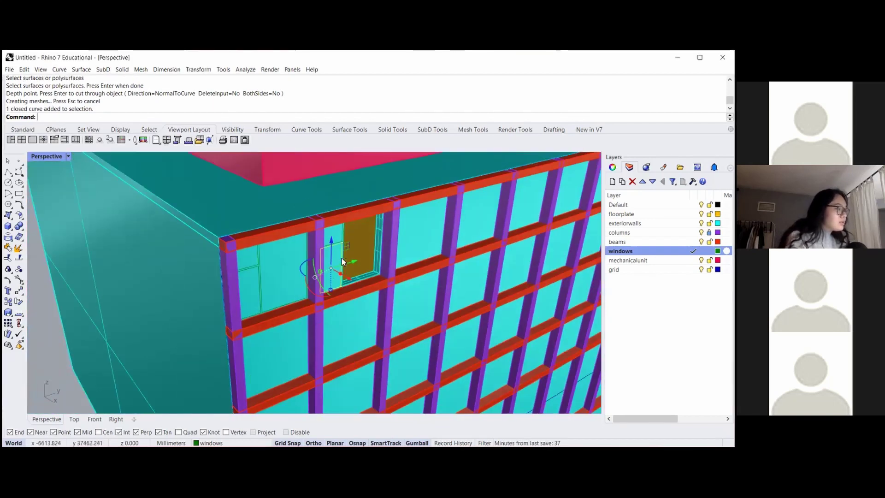
{"action": "scroll", "coordinate": [342, 258], "scroll_direction": "up", "scroll_amount": 2}
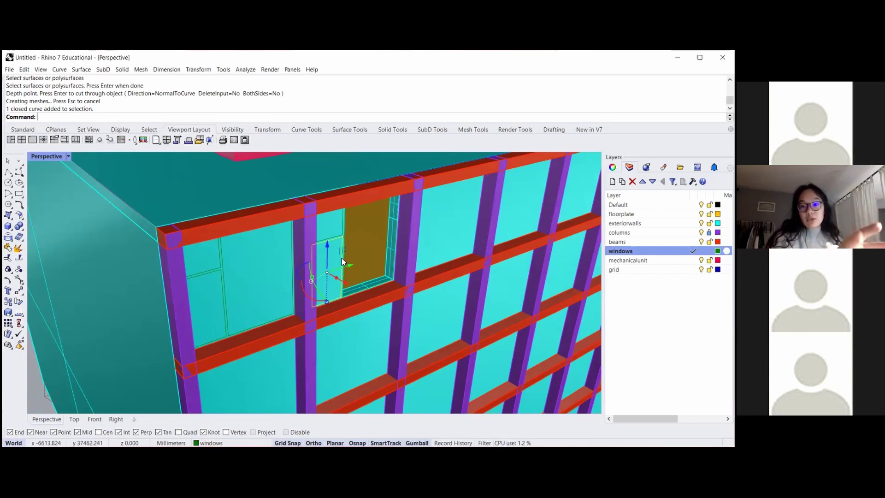
{"action": "type", "text": "Ext"}
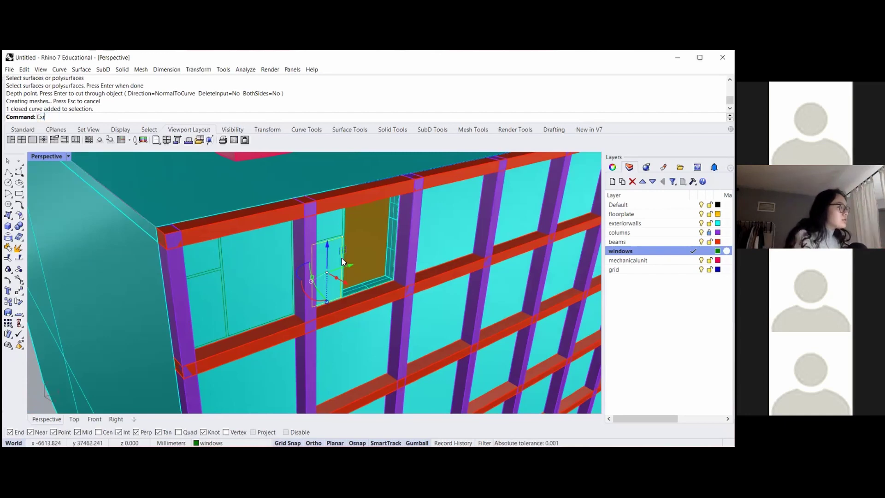
{"action": "type", "text": "rudecrv"}
{"action": "key", "text": "Return"}
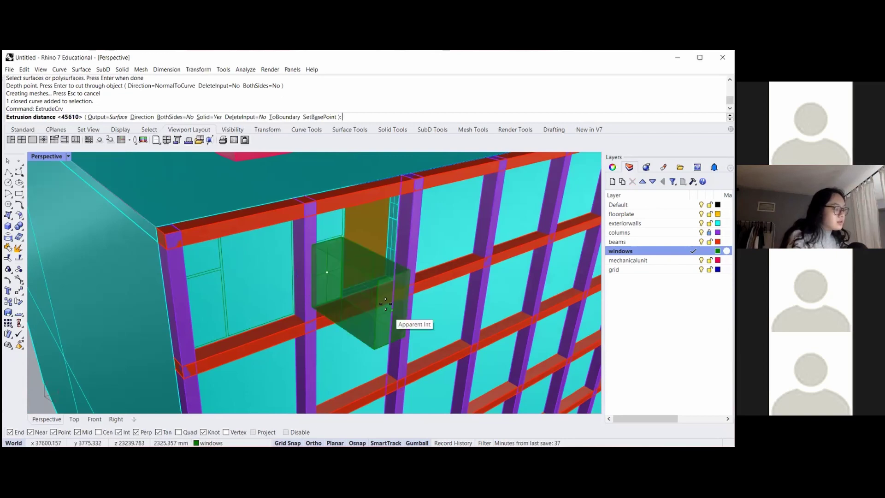
{"action": "scroll", "coordinate": [388, 304], "scroll_direction": "down", "scroll_amount": 3}
{"action": "scroll", "coordinate": [388, 304], "scroll_direction": "down", "scroll_amount": 5}
{"action": "right_click_drag", "start_coordinate": [403, 304], "coordinate": [538, 278]}
{"action": "scroll", "coordinate": [464, 318], "scroll_direction": "down", "scroll_amount": 5}
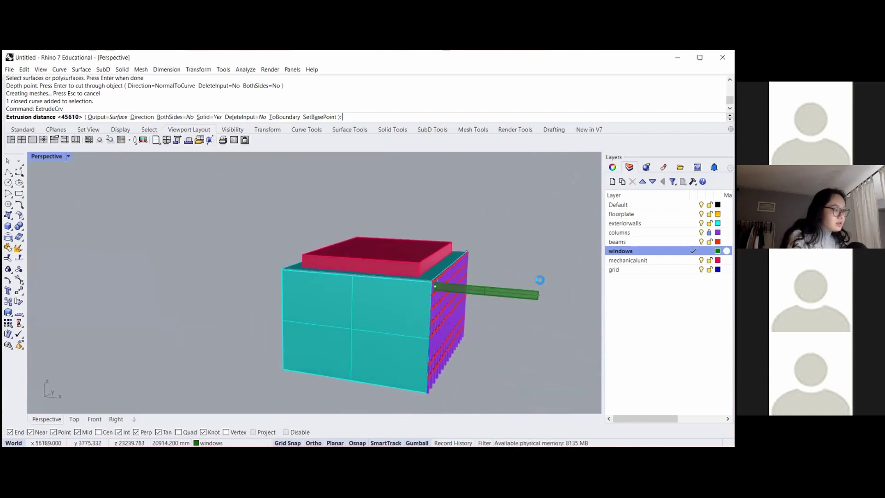
{"action": "left_click", "coordinate": [538, 290]}
- Move the extruded pane solid inward along its length so that it passes through the facade's exterior wall
{"action": "scroll", "coordinate": [482, 312], "scroll_direction": "up", "scroll_amount": 10}
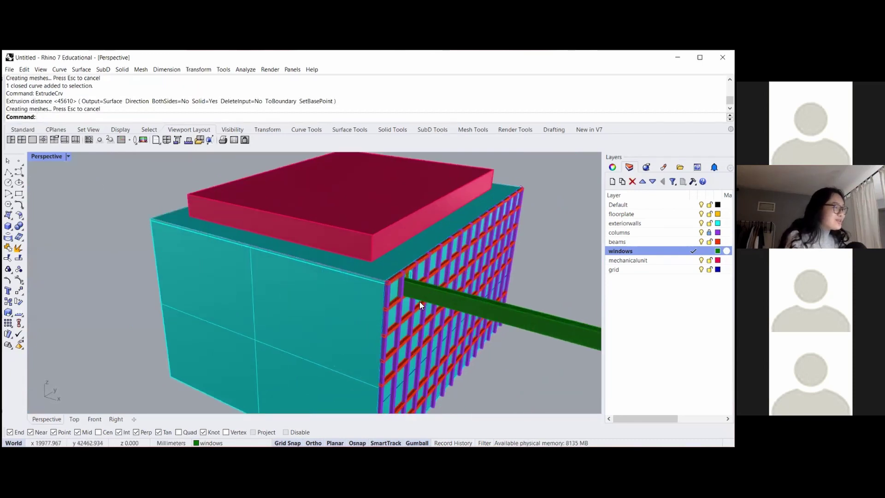
{"action": "left_click", "coordinate": [427, 276]}
{"action": "scroll", "coordinate": [369, 283], "scroll_direction": "down", "scroll_amount": 3}
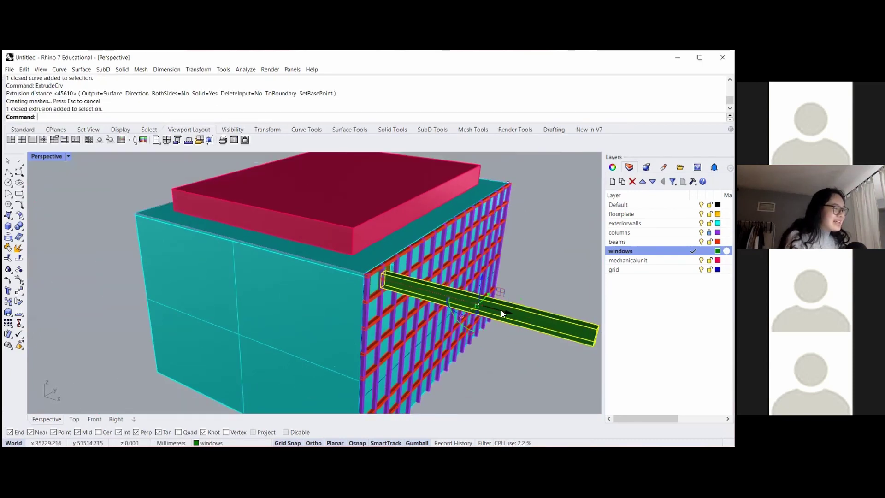
{"action": "left_click_drag", "start_coordinate": [496, 310], "coordinate": [512, 315]}
{"action": "left_click", "coordinate": [552, 263]}
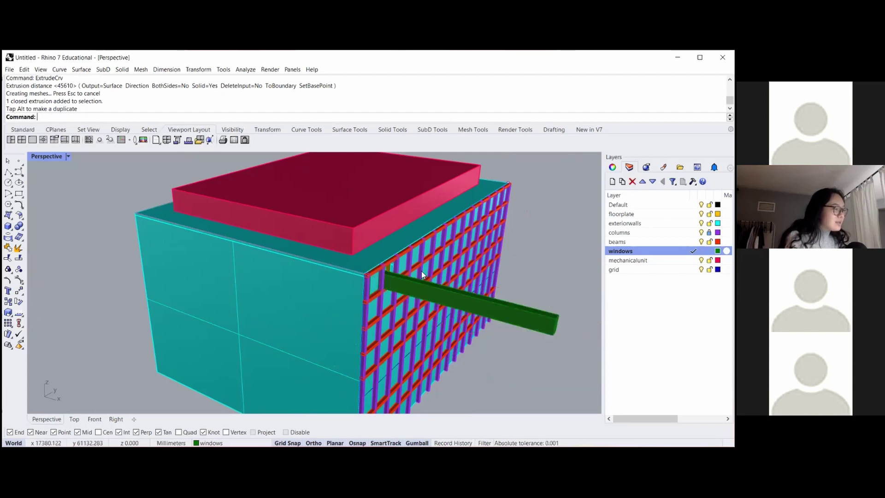
- Split the exterior walls with BooleanSplit, using the extruded pane solid as the cutting object and DeleteInput set to Yes
{"action": "scroll", "coordinate": [380, 282], "scroll_direction": "up", "scroll_amount": 2}
{"action": "scroll", "coordinate": [380, 281], "scroll_direction": "up", "scroll_amount": 2}
{"action": "type", "text": "BooleanSplit"}
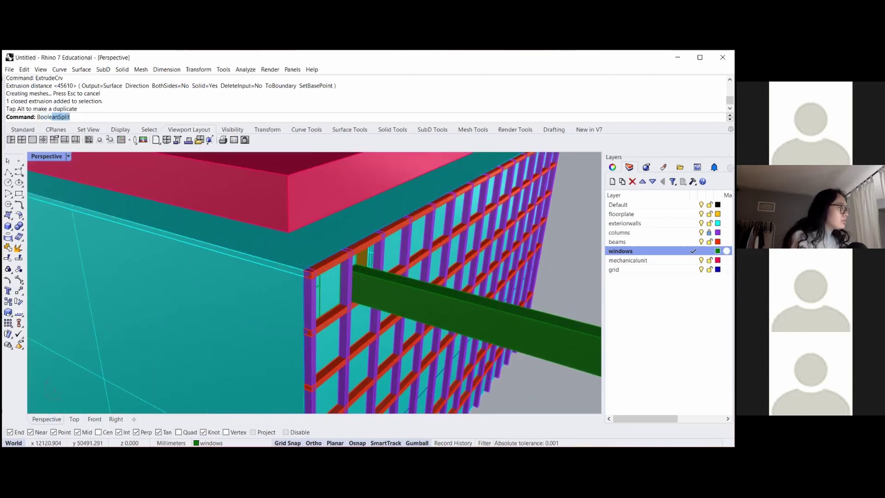
{"action": "key", "text": "Return"}
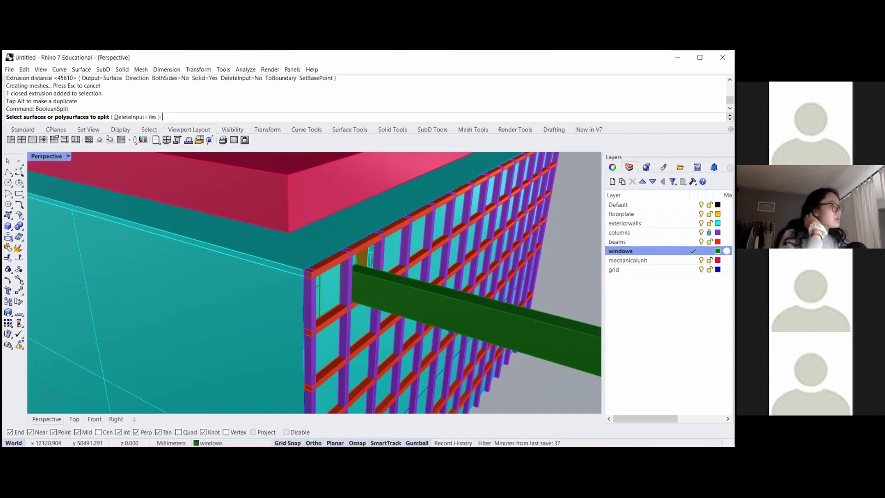
{"action": "left_click", "coordinate": [253, 316]}
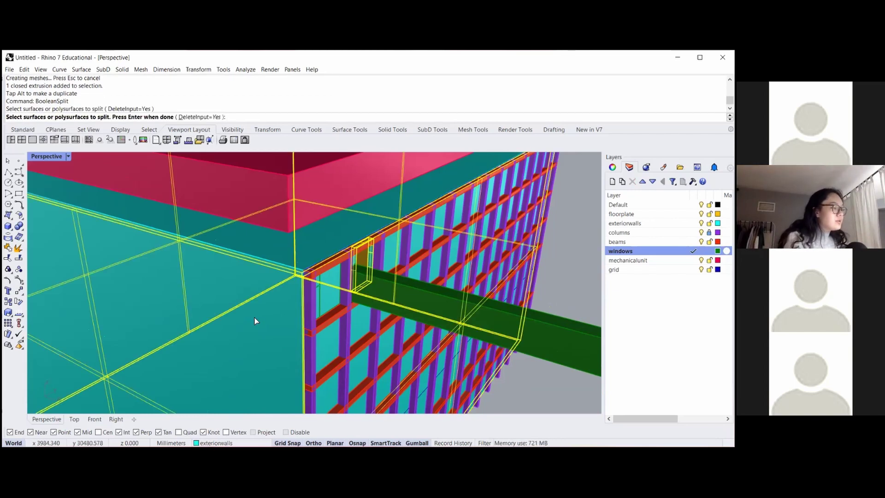
{"action": "key", "text": "Return"}
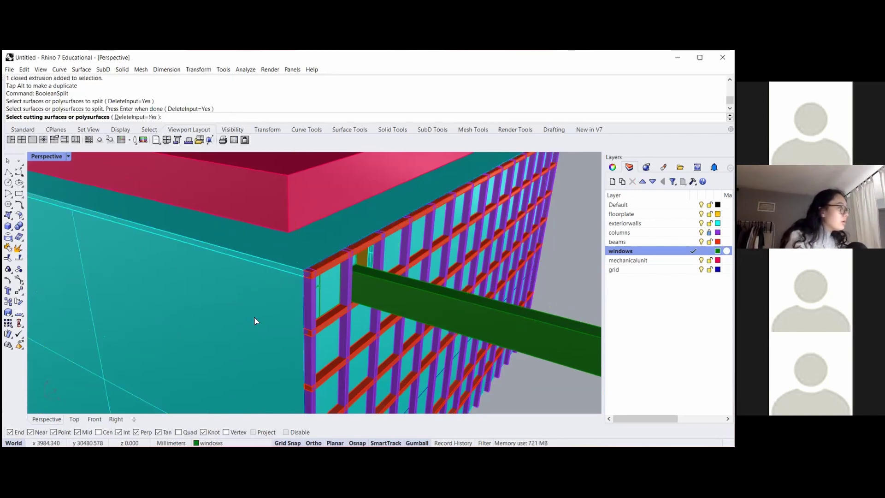
{"action": "scroll", "coordinate": [364, 295], "scroll_direction": "up", "scroll_amount": 4}
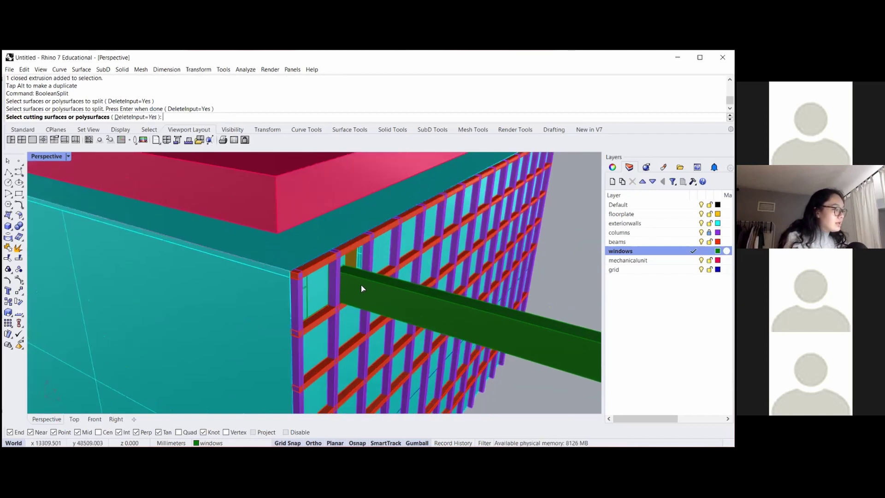
{"action": "left_click", "coordinate": [359, 288]}
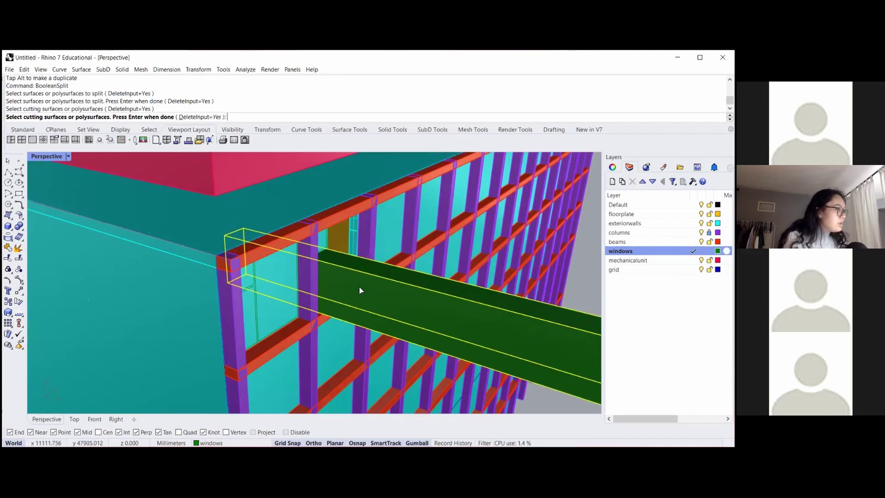
{"action": "key", "text": "Return"}
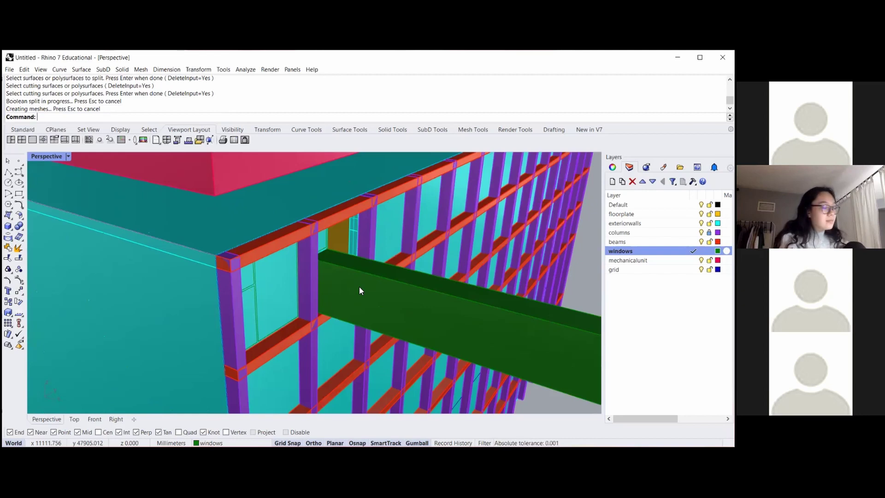
{"action": "scroll", "coordinate": [350, 267], "scroll_direction": "down", "scroll_amount": 6}
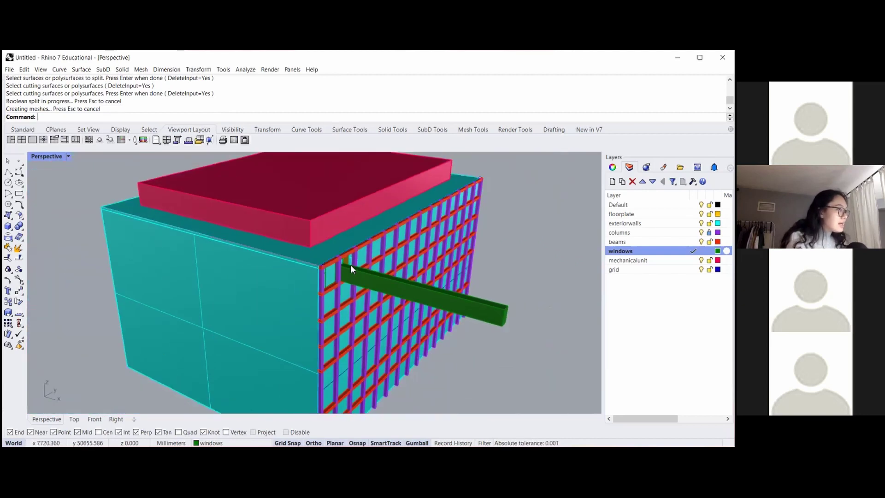
- Delete the long green cutting extrusion and the split-off wall block in the small lower pane of the second top-row bay
{"action": "left_click", "coordinate": [373, 278]}
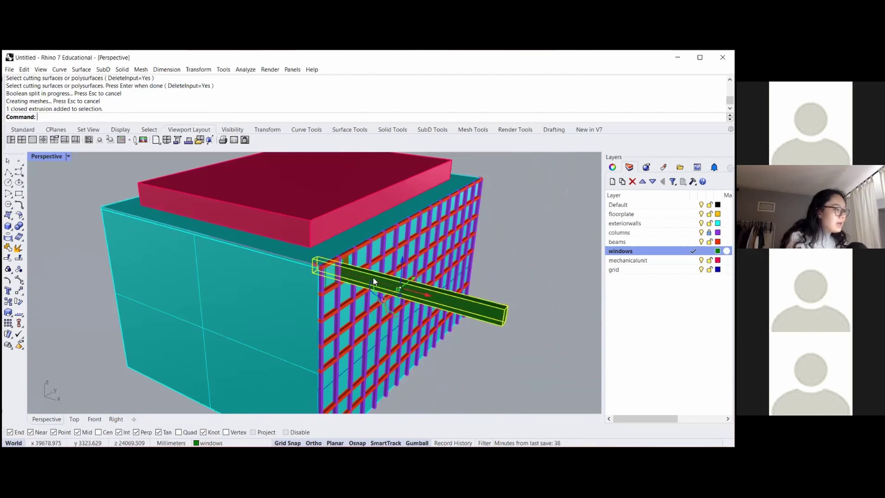
{"action": "key", "text": "Delete"}
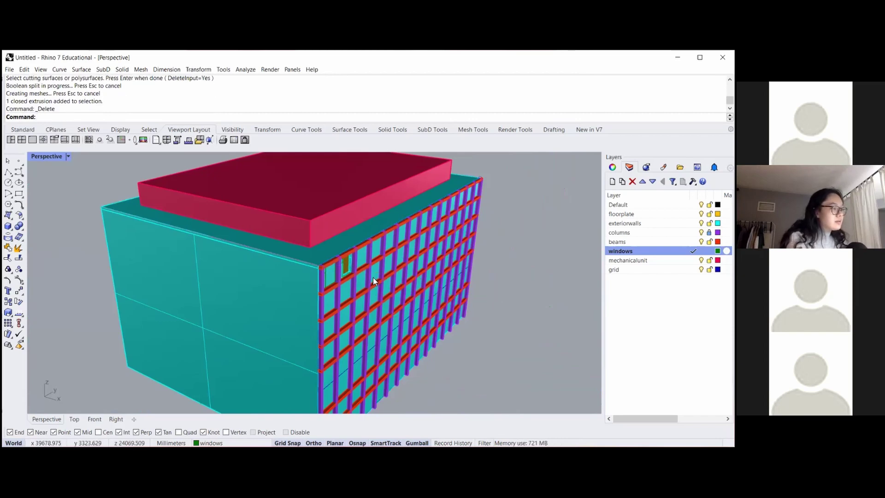
{"action": "right_click_drag", "start_coordinate": [358, 264], "coordinate": [353, 281]}
{"action": "scroll", "coordinate": [333, 267], "scroll_direction": "up", "scroll_amount": 6}
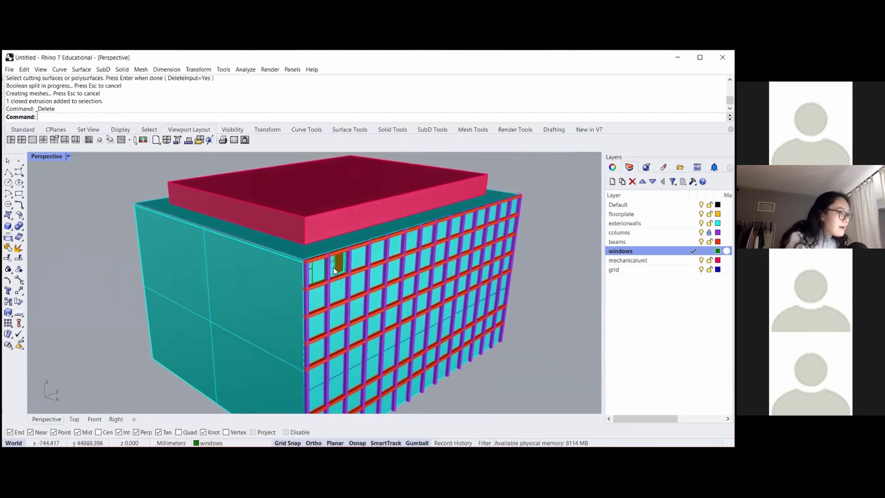
{"action": "scroll", "coordinate": [328, 249], "scroll_direction": "up", "scroll_amount": 3}
{"action": "left_click", "coordinate": [328, 249]}
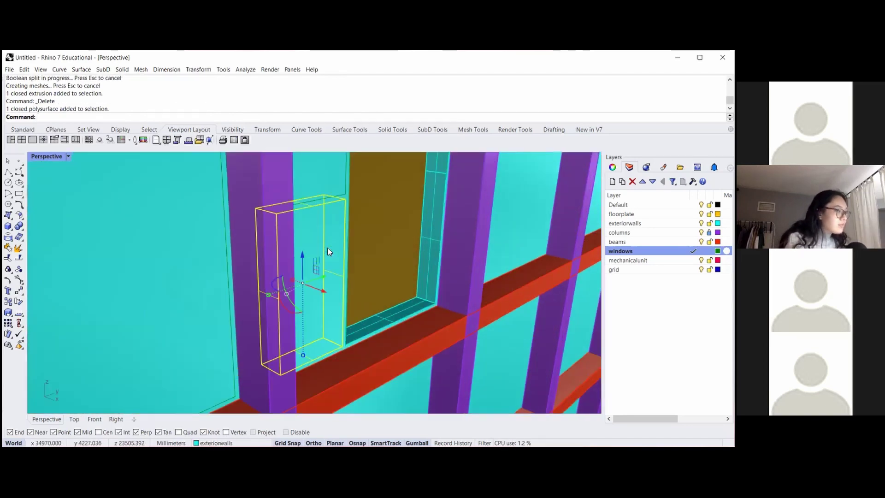
{"action": "scroll", "coordinate": [328, 249], "scroll_direction": "up", "scroll_amount": 2}
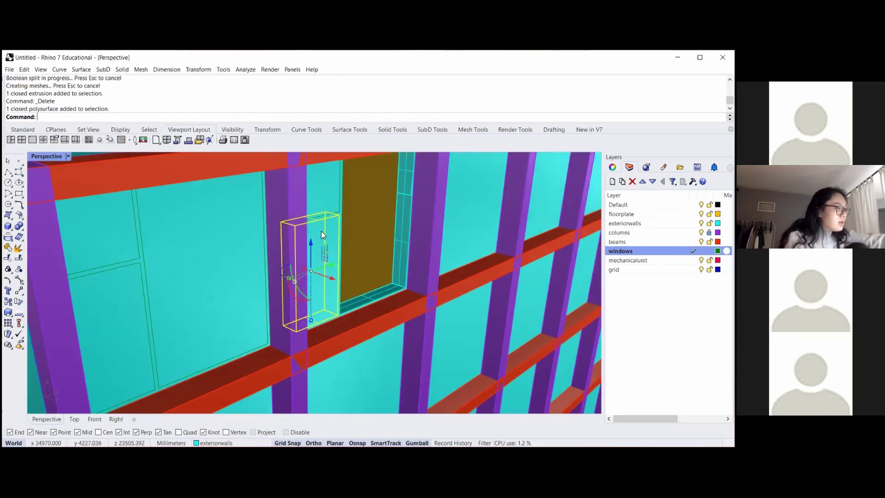
{"action": "left_click", "coordinate": [223, 265], "text": "shift"}
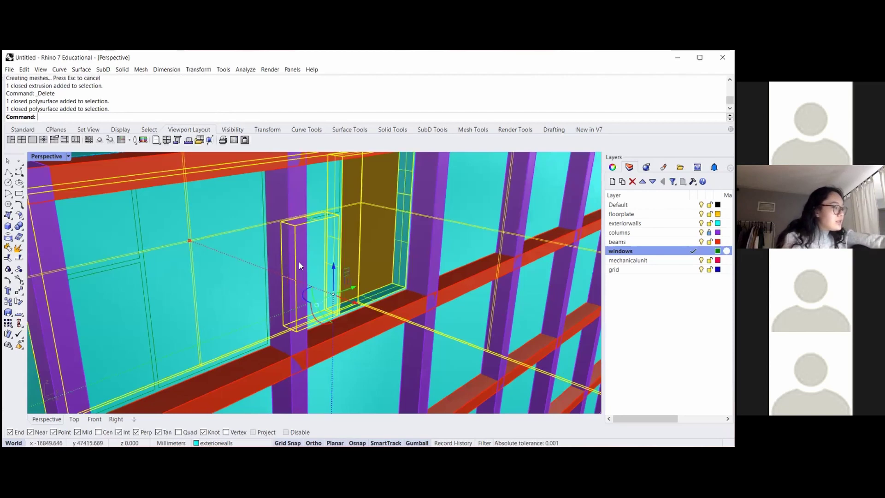
{"action": "key", "text": "Escape"}
{"action": "left_click", "coordinate": [331, 246]}
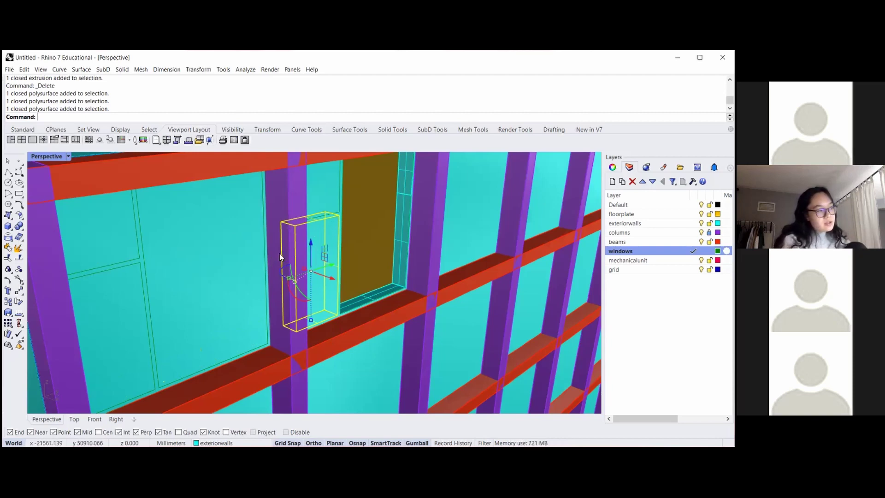
{"action": "left_click", "coordinate": [236, 252], "text": "shift"}
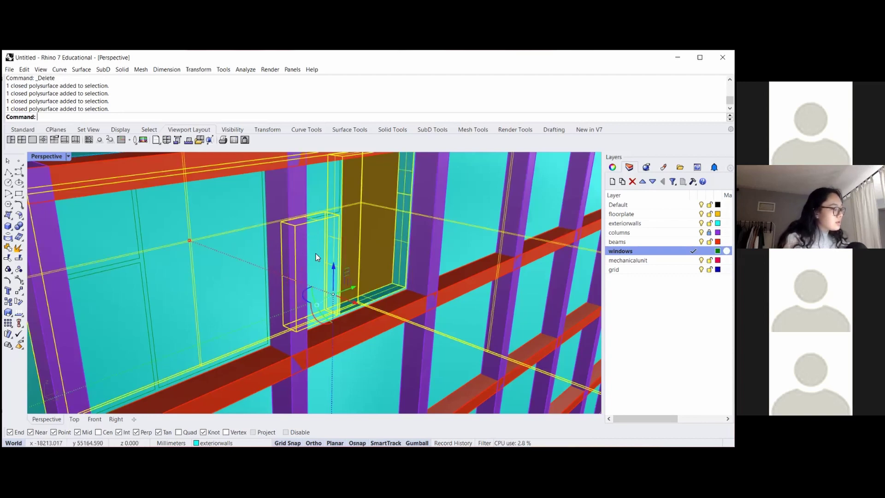
{"action": "scroll", "coordinate": [315, 257], "scroll_direction": "down", "scroll_amount": 5}
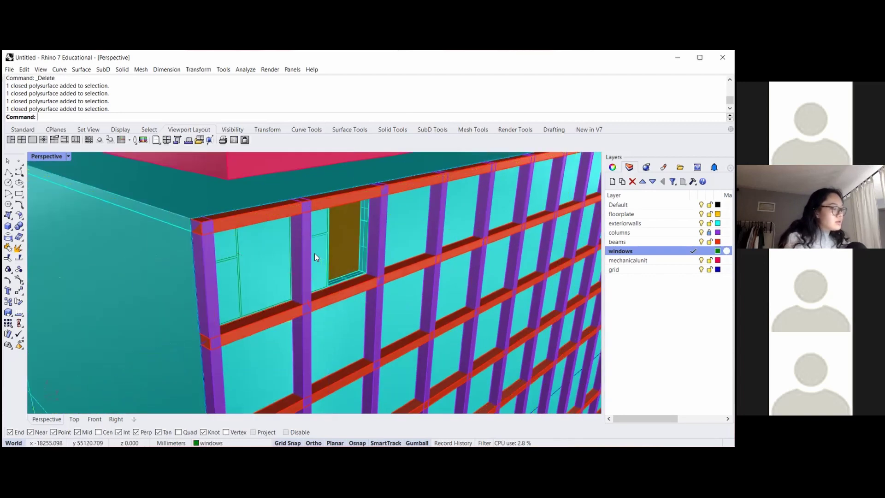
{"action": "key", "text": "Delete"}
- Extrude the small upper pane's rectangle curve in the second top-row bay as a 304.8 mm solid through the exterior wall
{"action": "right_click_drag", "start_coordinate": [316, 257], "coordinate": [282, 282]}
{"action": "scroll", "coordinate": [350, 271], "scroll_direction": "up", "scroll_amount": 5}
{"action": "scroll", "coordinate": [326, 280], "scroll_direction": "down", "scroll_amount": 3}
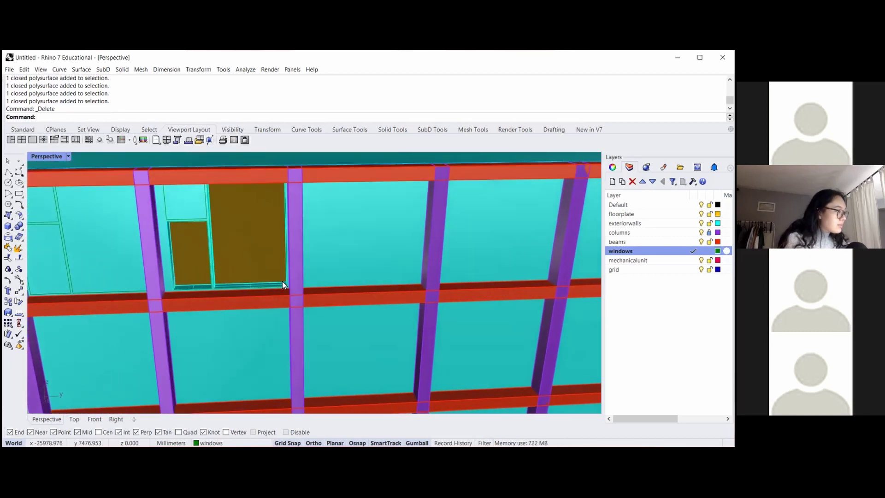
{"action": "scroll", "coordinate": [282, 281], "scroll_direction": "down", "scroll_amount": 4}
{"action": "scroll", "coordinate": [273, 258], "scroll_direction": "up", "scroll_amount": 5}
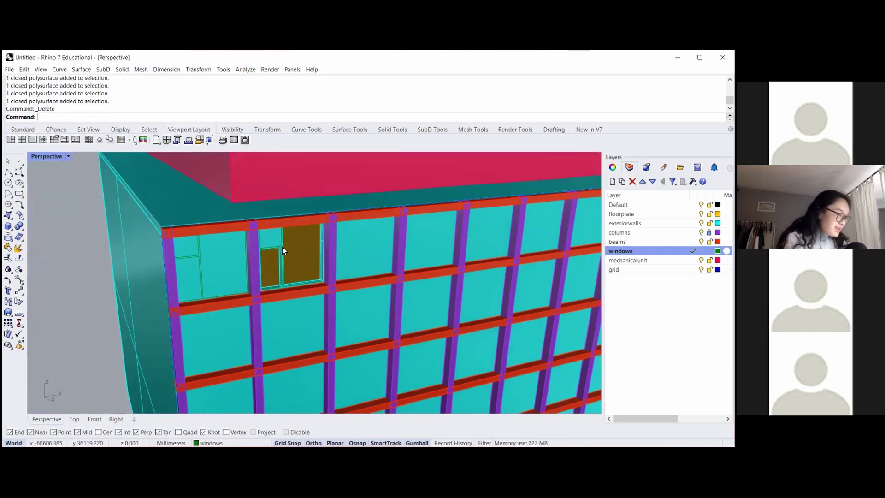
{"action": "scroll", "coordinate": [293, 264], "scroll_direction": "up", "scroll_amount": 3}
{"action": "left_click", "coordinate": [306, 274]}
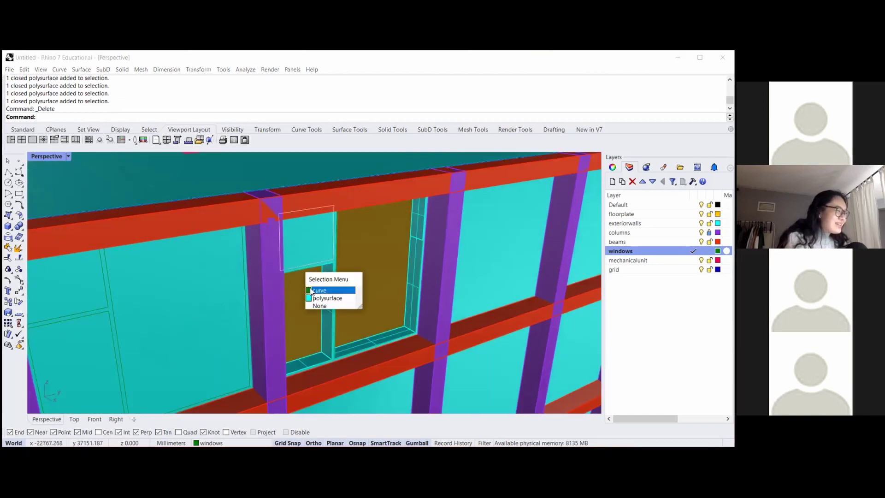
{"action": "left_click", "coordinate": [311, 291]}
{"action": "scroll", "coordinate": [304, 290], "scroll_direction": "down", "scroll_amount": 3}
{"action": "scroll", "coordinate": [295, 289], "scroll_direction": "up", "scroll_amount": 1}
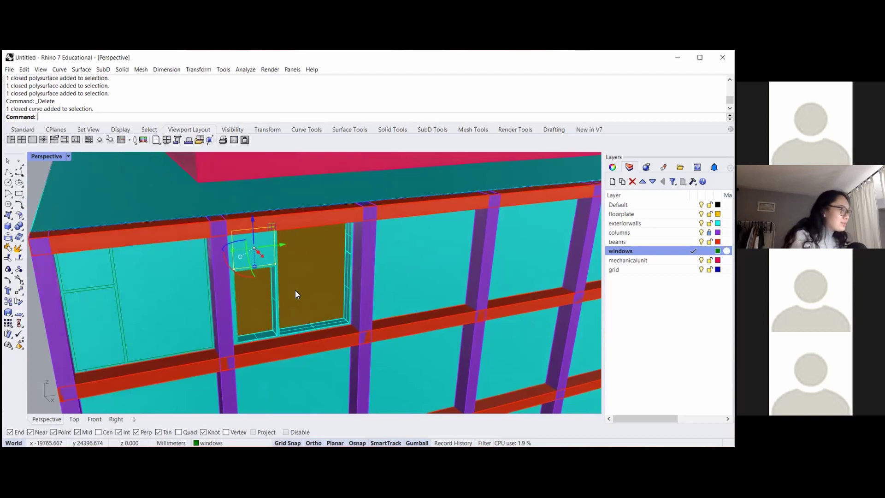
{"action": "type", "text": "extrude"}
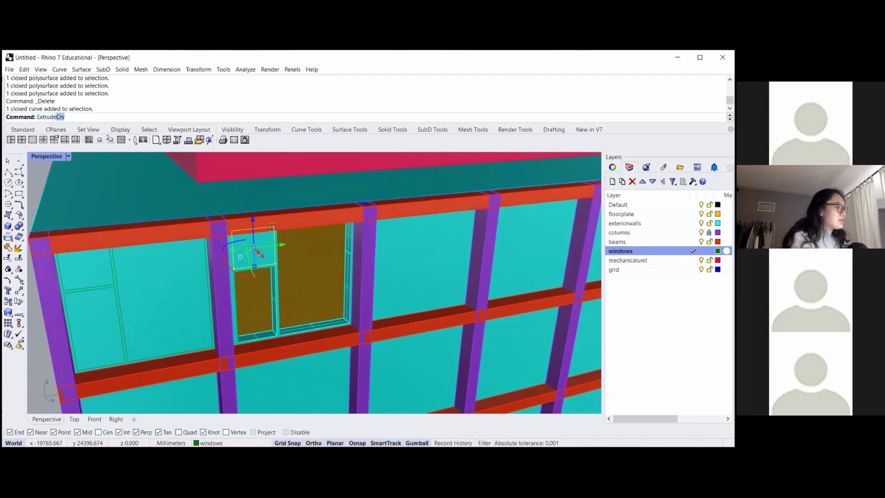
{"action": "key", "text": "Return"}
{"action": "scroll", "coordinate": [99, 217], "scroll_direction": "up", "scroll_amount": 5}
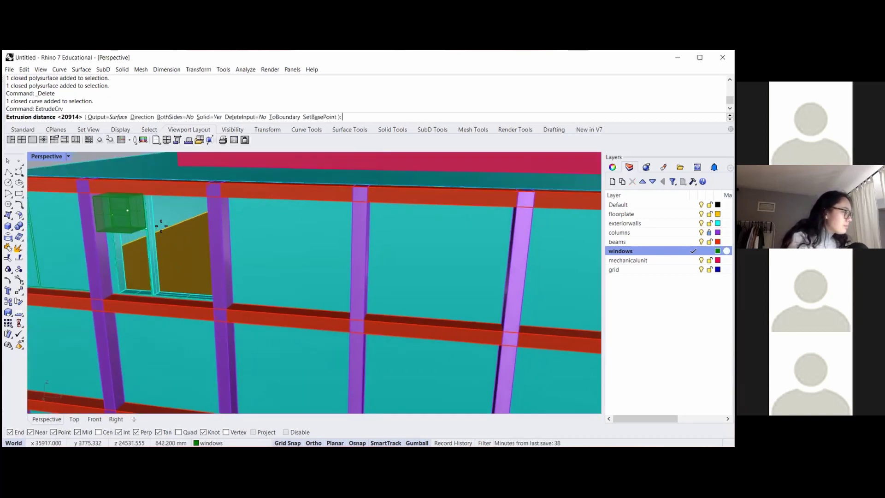
{"action": "scroll", "coordinate": [99, 217], "scroll_direction": "up", "scroll_amount": 5}
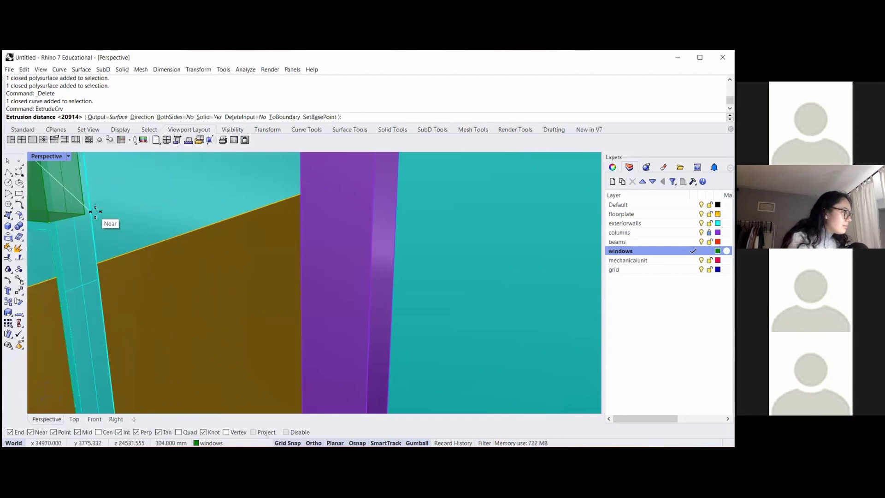
{"action": "left_click", "coordinate": [94, 210]}
{"action": "scroll", "coordinate": [181, 217], "scroll_direction": "down", "scroll_amount": 15}
{"action": "left_click", "coordinate": [63, 213]}
{"action": "right_click_drag", "start_coordinate": [173, 251], "coordinate": [215, 259]}
{"action": "scroll", "coordinate": [298, 258], "scroll_direction": "up", "scroll_amount": 6}
{"action": "scroll", "coordinate": [297, 258], "scroll_direction": "down", "scroll_amount": 6}
{"action": "scroll", "coordinate": [278, 300], "scroll_direction": "up", "scroll_amount": 2}
{"action": "scroll", "coordinate": [271, 309], "scroll_direction": "up", "scroll_amount": 2}
{"action": "left_click", "coordinate": [215, 259]}
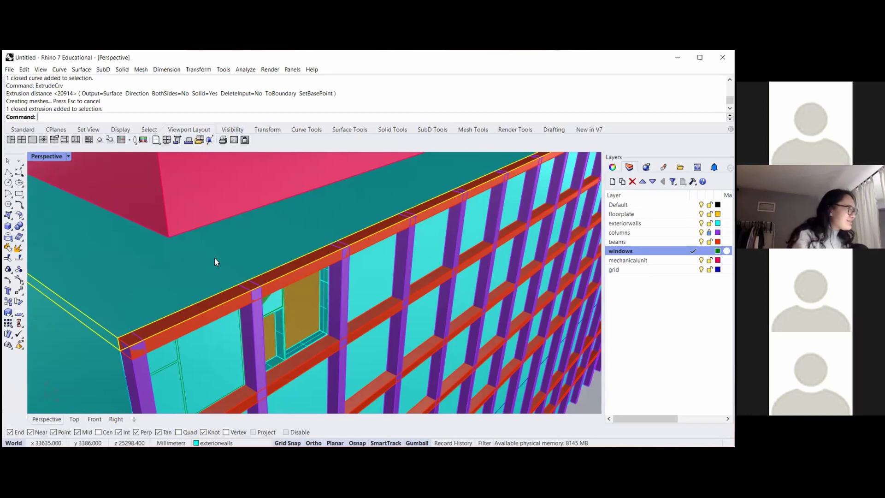
{"action": "scroll", "coordinate": [215, 262], "scroll_direction": "down", "scroll_amount": 2}
{"action": "type", "text": "Boolean"}
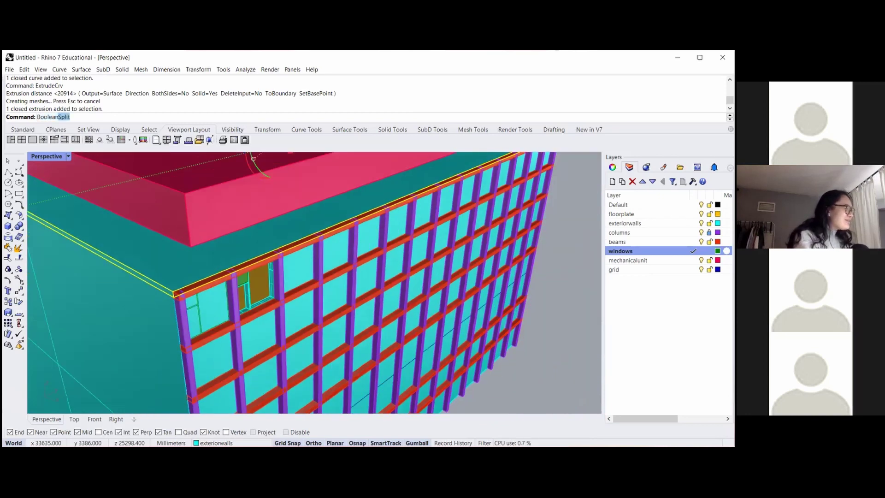
{"action": "type", "text": "Differe"}
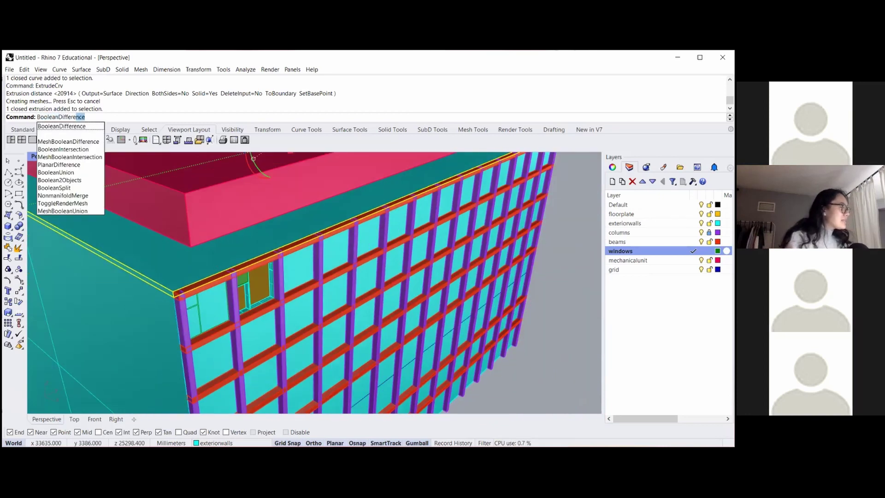
{"action": "key", "text": "Return"}
{"action": "scroll", "coordinate": [214, 256], "scroll_direction": "down", "scroll_amount": 4}
{"action": "key", "text": "Escape"}
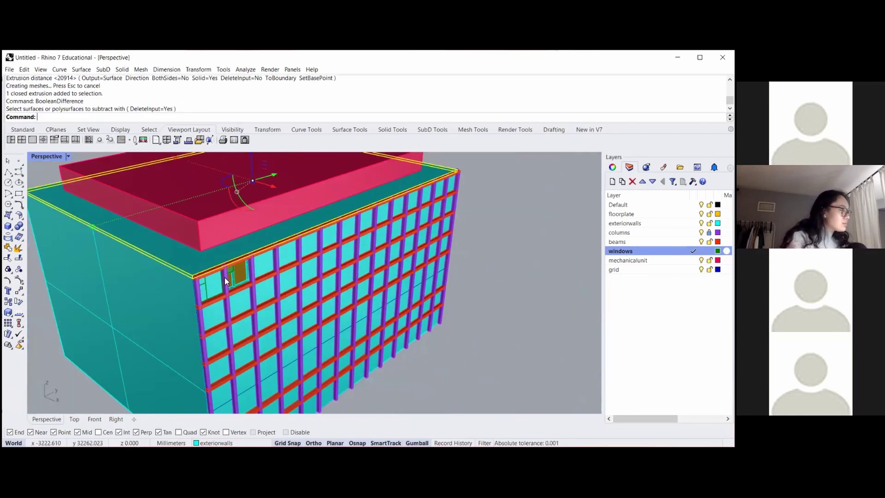
{"action": "key", "text": "Escape"}
- Use BooleanDifference to subtract the small upper pane's extrusion from the exterior walls, with DeleteInput=Yes
{"action": "type", "text": "B"}
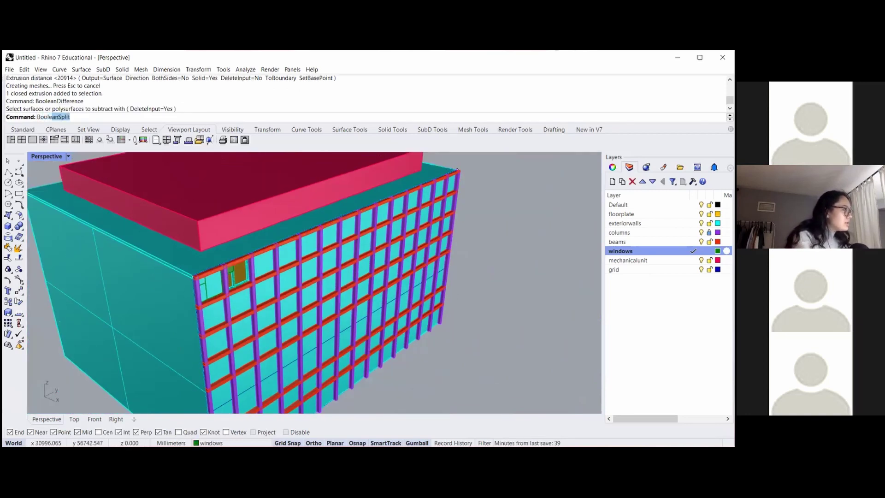
{"action": "type", "text": "ooleanDifferenc"}
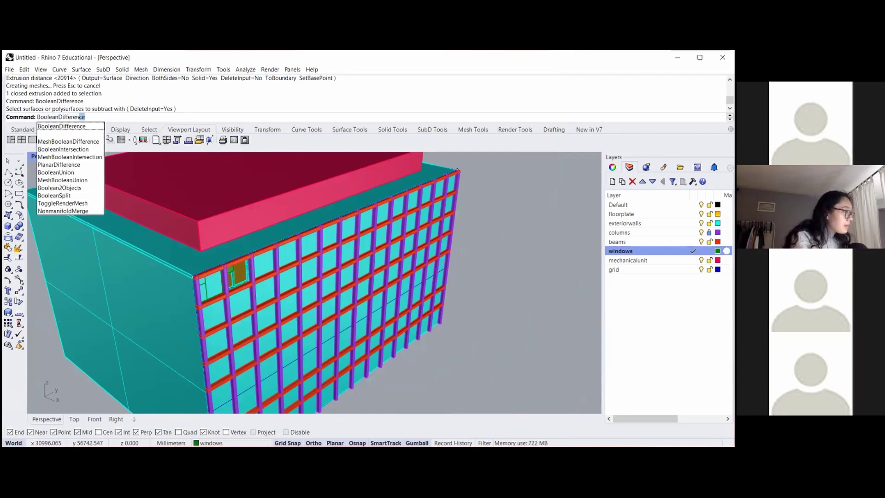
{"action": "key", "text": "Return"}
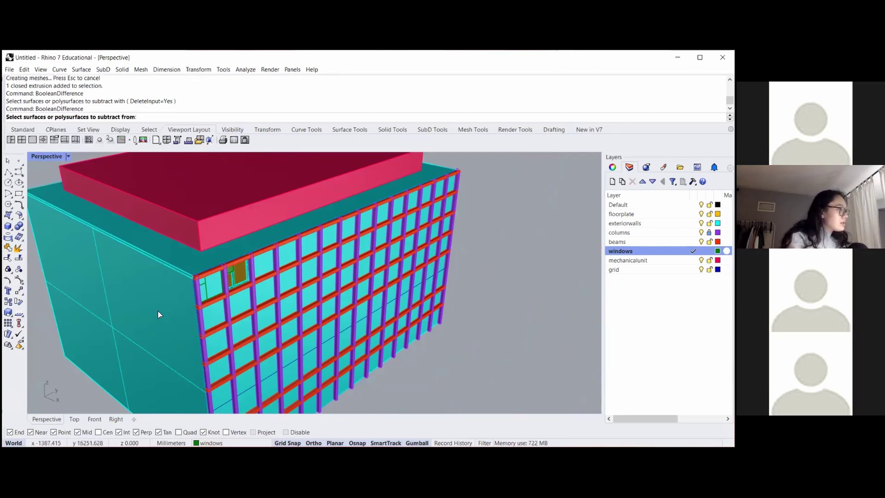
{"action": "left_click", "coordinate": [157, 312]}
{"action": "key", "text": "Return"}
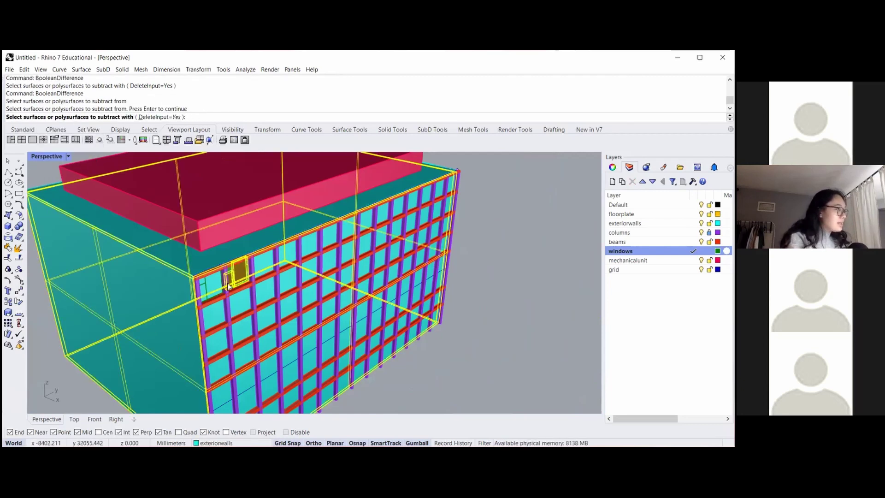
{"action": "right_click_drag", "start_coordinate": [236, 301], "coordinate": [233, 254]}
{"action": "scroll", "coordinate": [212, 237], "scroll_direction": "up", "scroll_amount": 8}
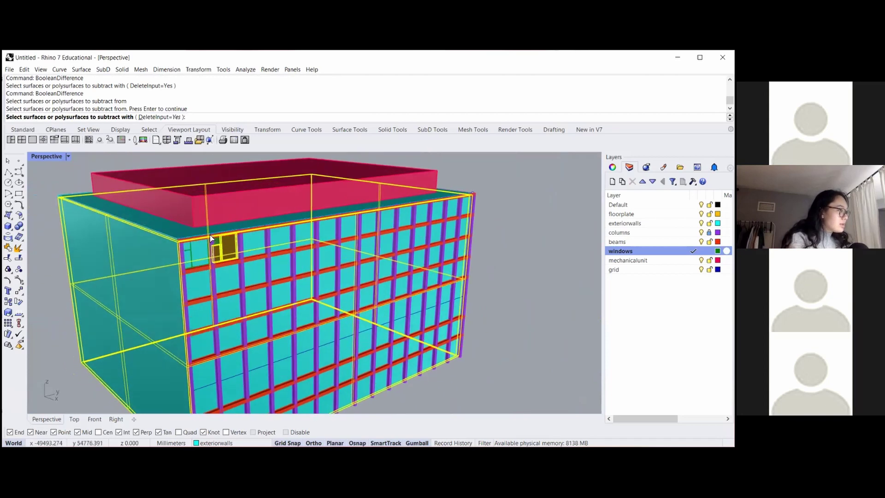
{"action": "left_click", "coordinate": [217, 244]}
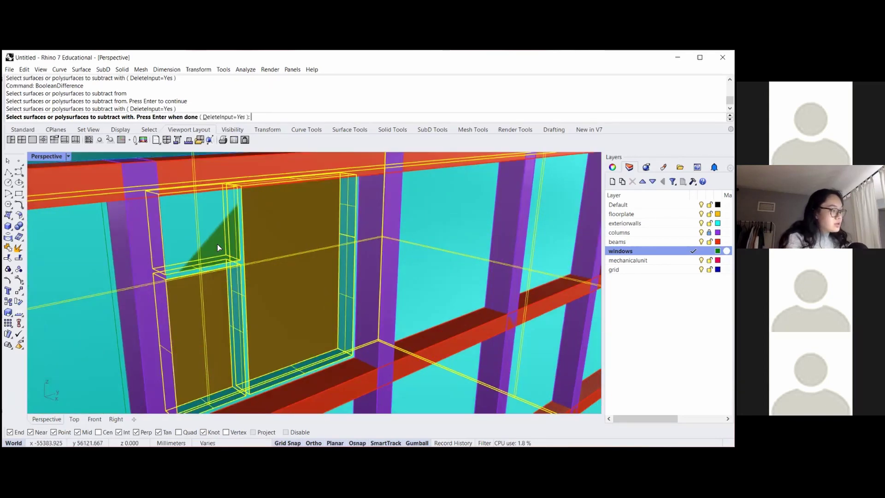
{"action": "key", "text": "Return"}
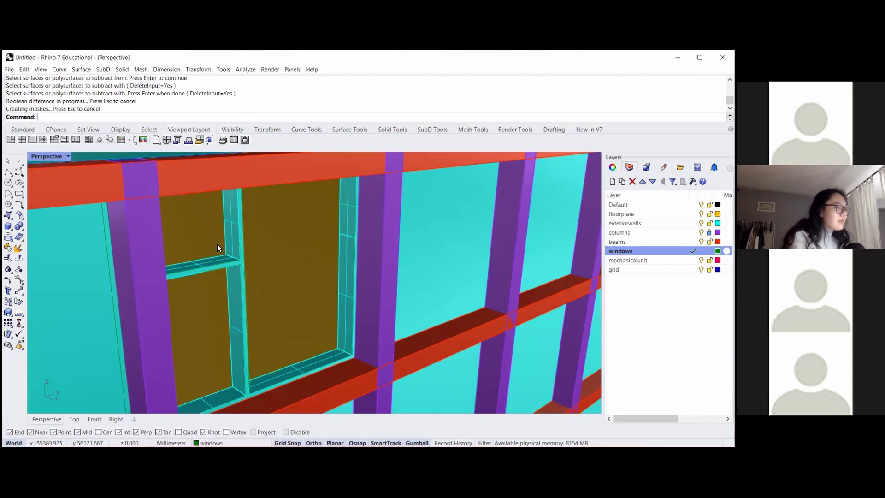
- Examine the three-pane window opening in the top row of the facade and the overall building
{"action": "scroll", "coordinate": [218, 244], "scroll_direction": "down", "scroll_amount": 10}
{"action": "scroll", "coordinate": [200, 255], "scroll_direction": "up", "scroll_amount": 5}
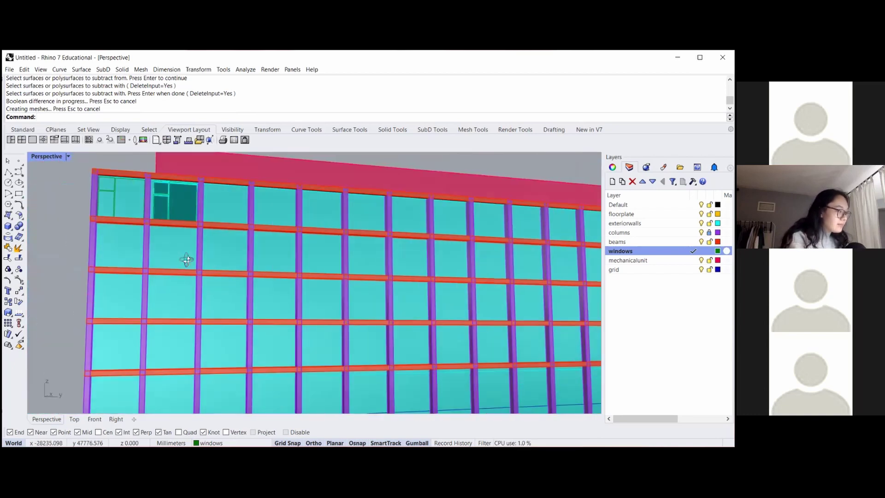
{"action": "scroll", "coordinate": [181, 232], "scroll_direction": "up", "scroll_amount": 5}
{"action": "right_click_drag", "start_coordinate": [178, 223], "coordinate": [220, 267]}
{"action": "scroll", "coordinate": [218, 272], "scroll_direction": "down", "scroll_amount": 5}
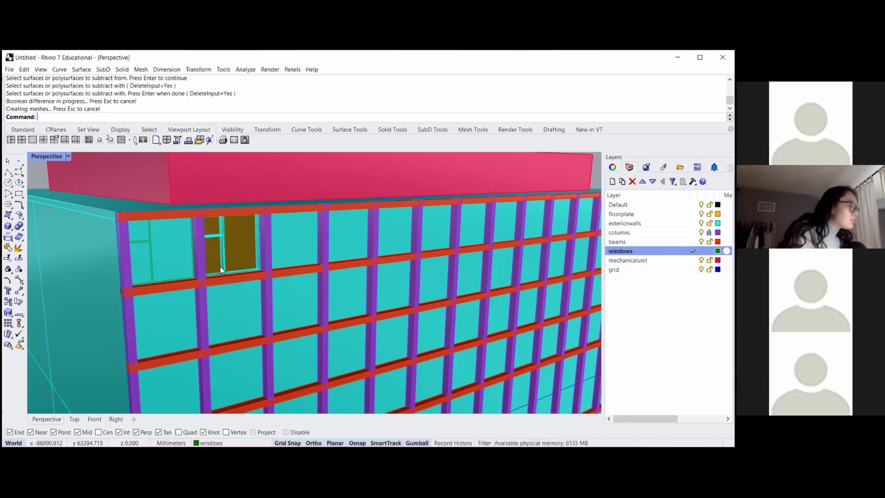
{"action": "scroll", "coordinate": [235, 272], "scroll_direction": "down", "scroll_amount": 8}
{"action": "right_click_drag", "start_coordinate": [237, 235], "coordinate": [249, 260]}
{"action": "scroll", "coordinate": [249, 264], "scroll_direction": "down", "scroll_amount": 3}
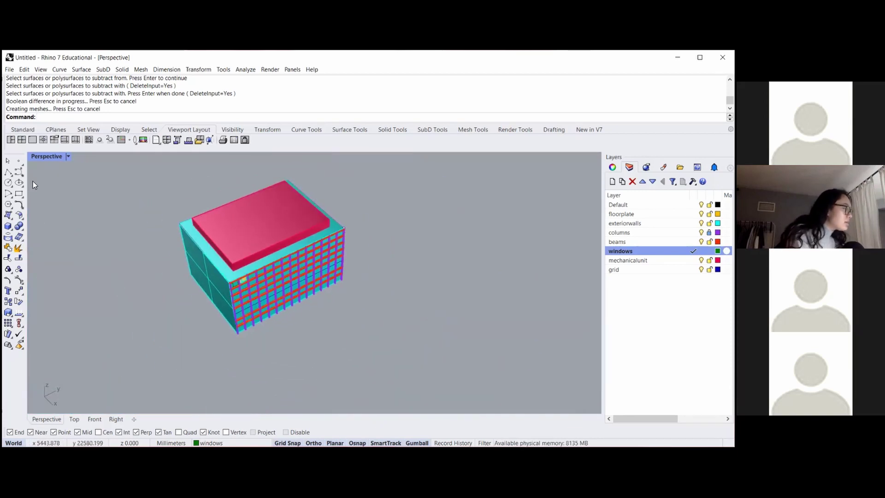
- Draw a flat corner-to-corner rectangle on the ground in front of the gridded facade and select it
{"action": "left_click", "coordinate": [19, 194]}
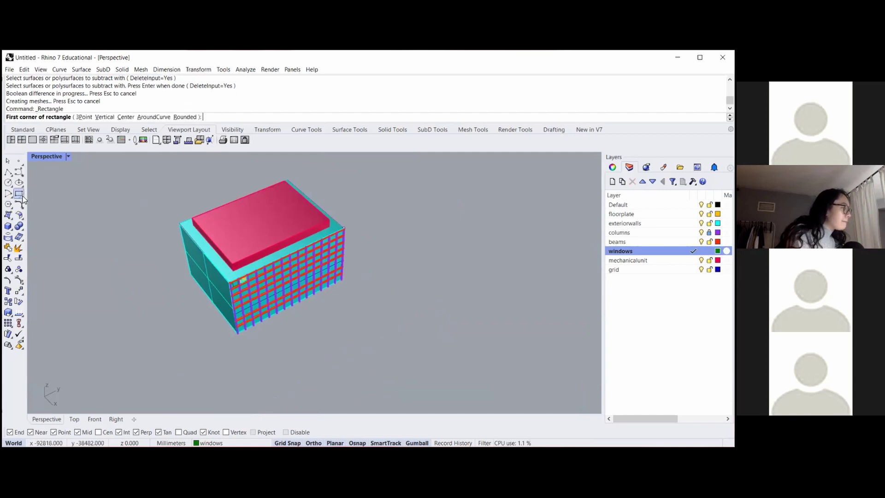
{"action": "left_click", "coordinate": [275, 370]}
{"action": "left_click", "coordinate": [309, 327]}
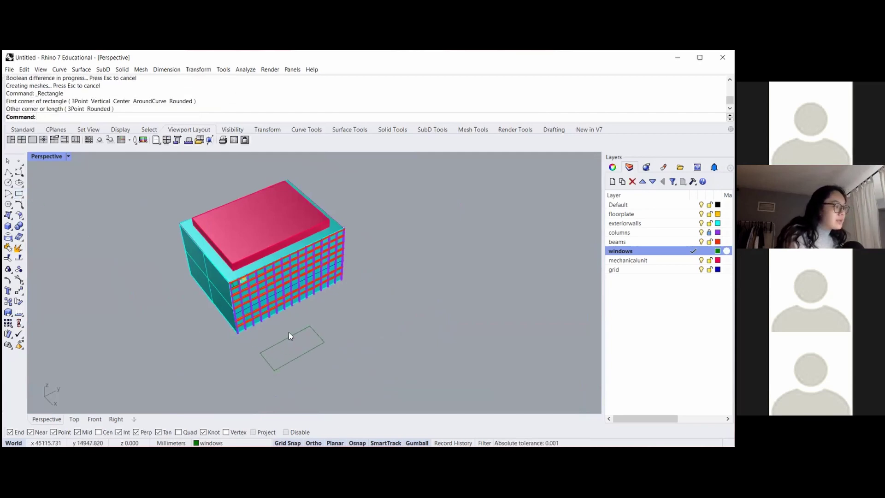
{"action": "left_click", "coordinate": [291, 335]}
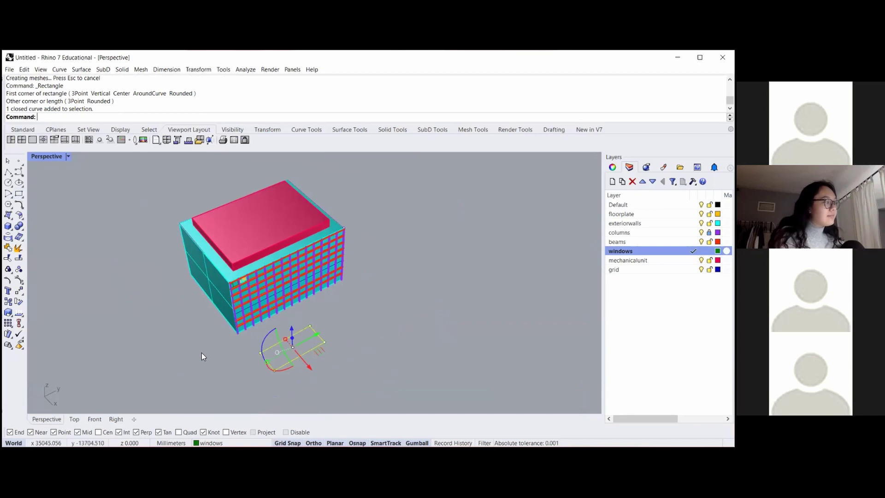
{"action": "left_click", "coordinate": [404, 316]}
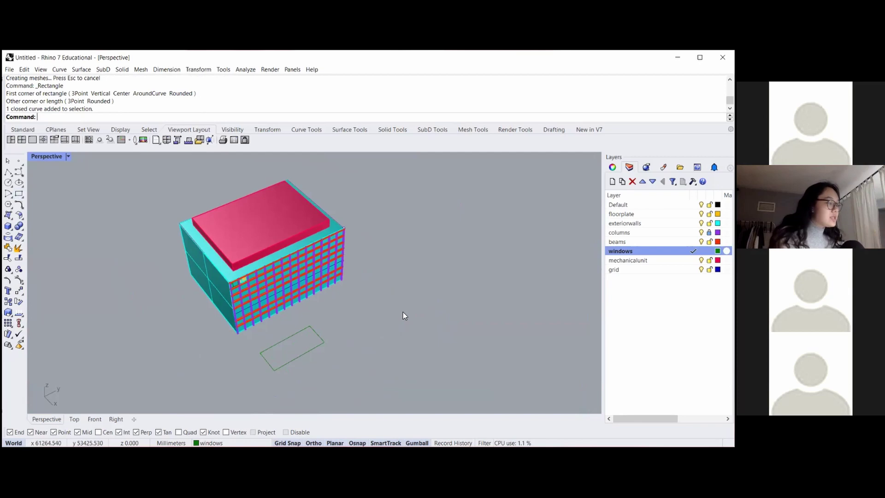
{"action": "left_click", "coordinate": [275, 346]}
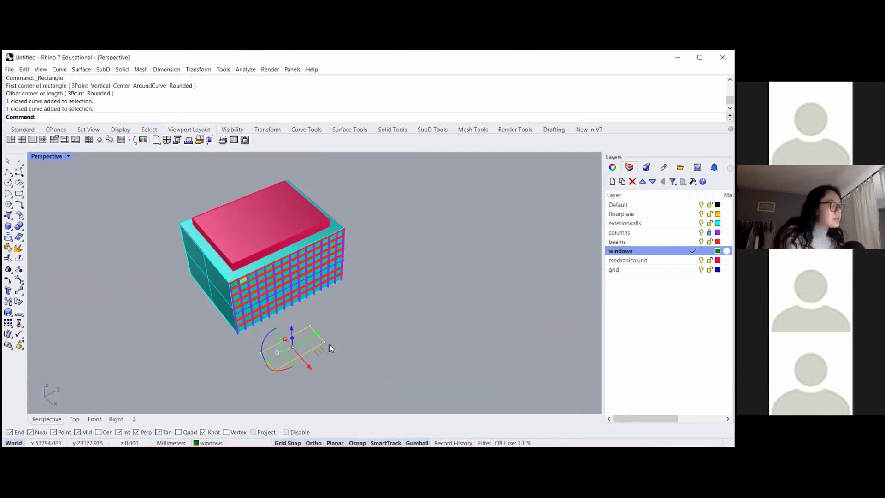
- Draw a circle on the ground next to the flat rectangle and move it clear of the rectangle
{"action": "left_click", "coordinate": [391, 323]}
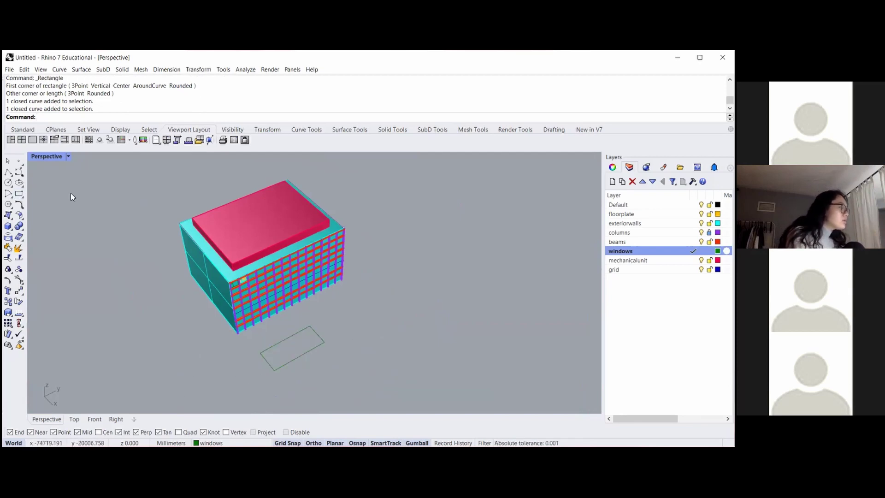
{"action": "left_click", "coordinate": [15, 185]}
{"action": "left_click", "coordinate": [333, 331]}
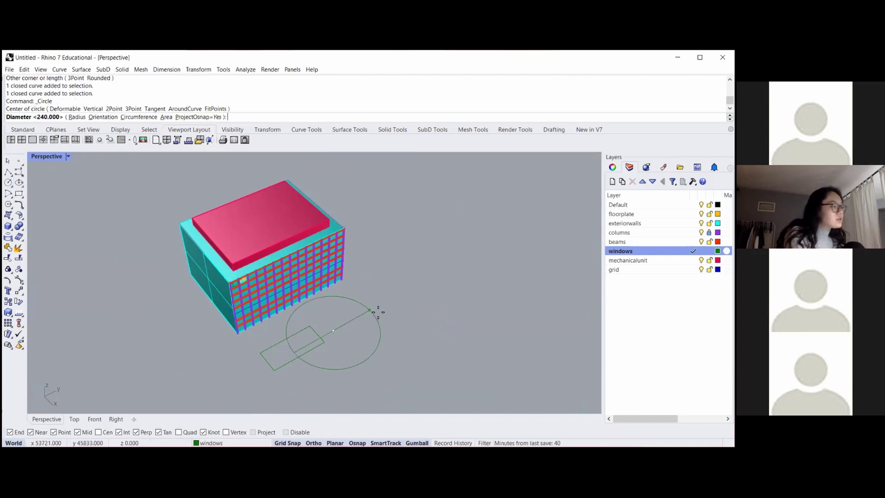
{"action": "left_click", "coordinate": [353, 324]}
{"action": "left_click", "coordinate": [344, 322]}
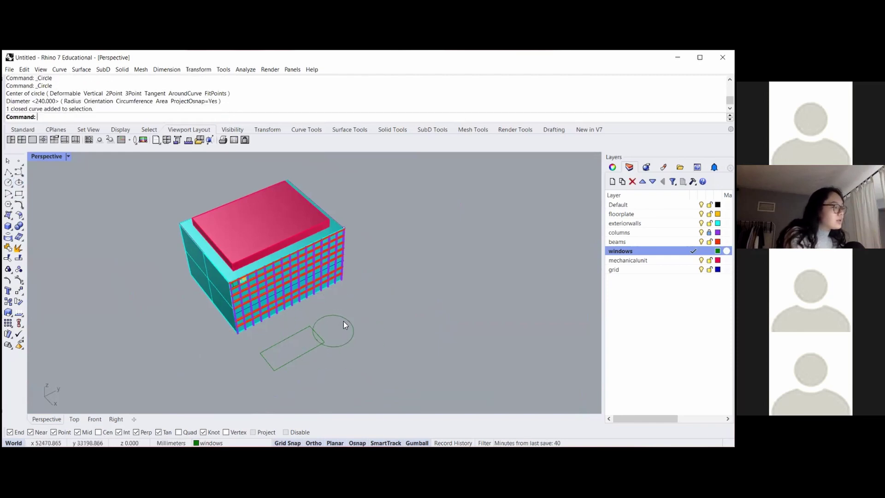
{"action": "left_click_drag", "start_coordinate": [357, 316], "coordinate": [404, 307]}
{"action": "left_click", "coordinate": [99, 256]}
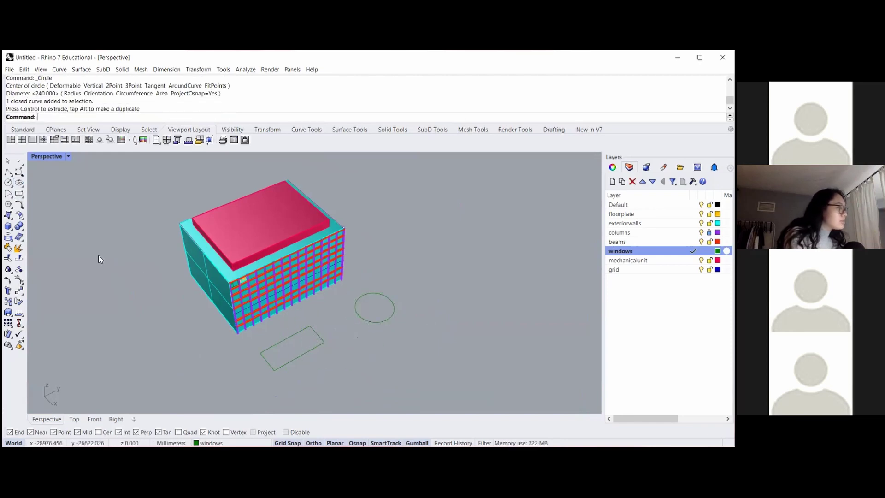
- Draw a larger ellipse on the ground that partly overlaps the circle
{"action": "left_click", "coordinate": [19, 183]}
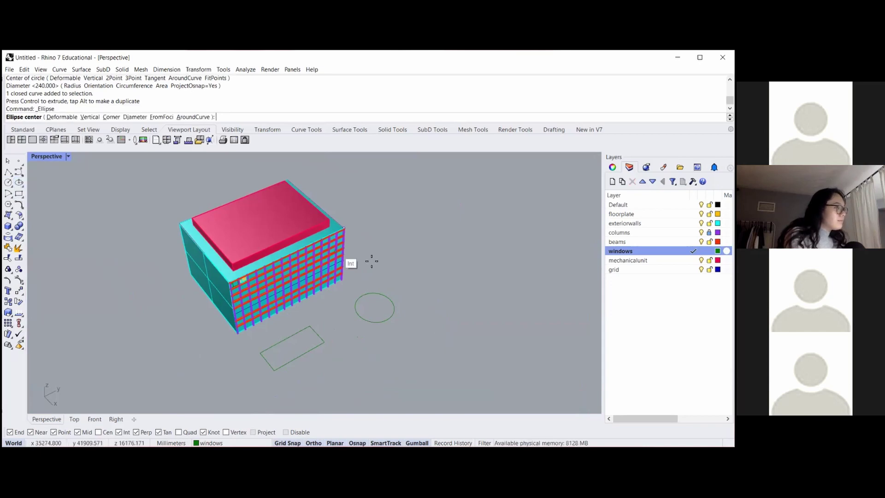
{"action": "left_click", "coordinate": [415, 260]}
{"action": "left_click", "coordinate": [388, 268]}
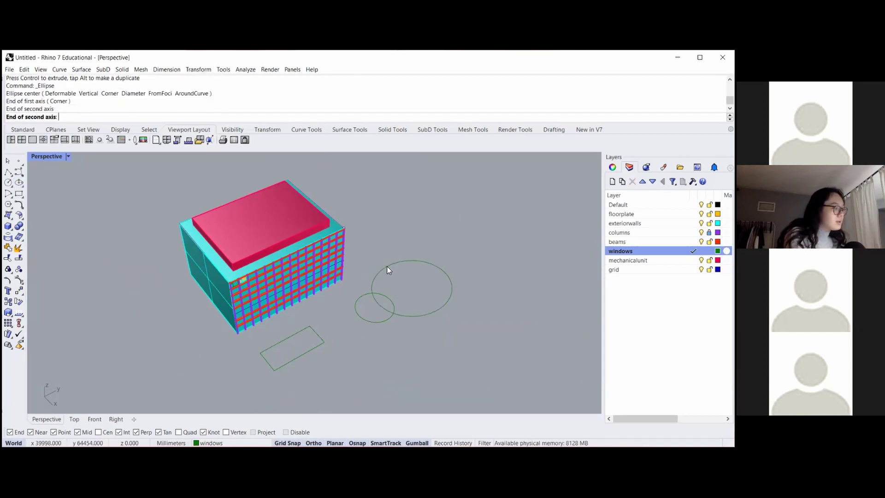
- Fill the flat ground rectangle with a surface using PlanarSrf
{"action": "left_click", "coordinate": [266, 347]}
{"action": "type", "text": "Planar"}
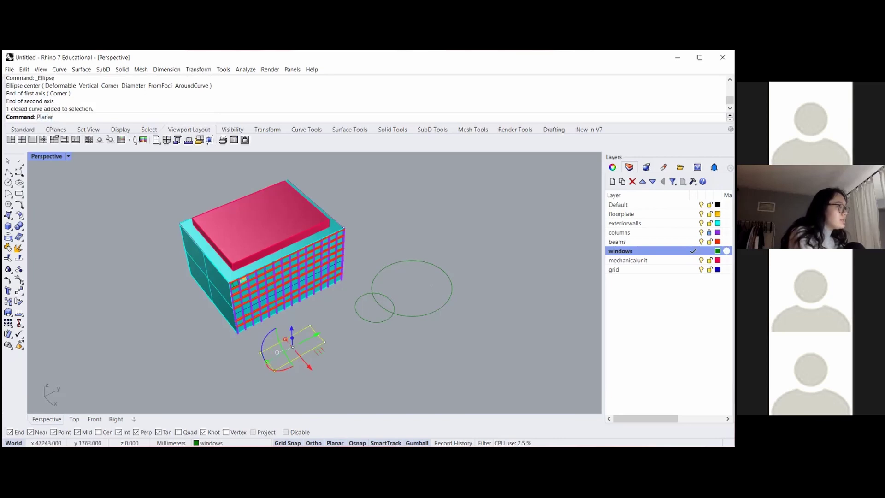
{"action": "key", "text": "Return"}
{"action": "right_click_drag", "start_coordinate": [378, 389], "coordinate": [248, 370]}
{"action": "scroll", "coordinate": [256, 300], "scroll_direction": "up", "scroll_amount": 5}
{"action": "scroll", "coordinate": [260, 306], "scroll_direction": "up", "scroll_amount": 1}
{"action": "scroll", "coordinate": [266, 306], "scroll_direction": "down", "scroll_amount": 4}
{"action": "right_click_drag", "start_coordinate": [266, 306], "coordinate": [307, 352]}
{"action": "scroll", "coordinate": [314, 341], "scroll_direction": "down", "scroll_amount": 3}
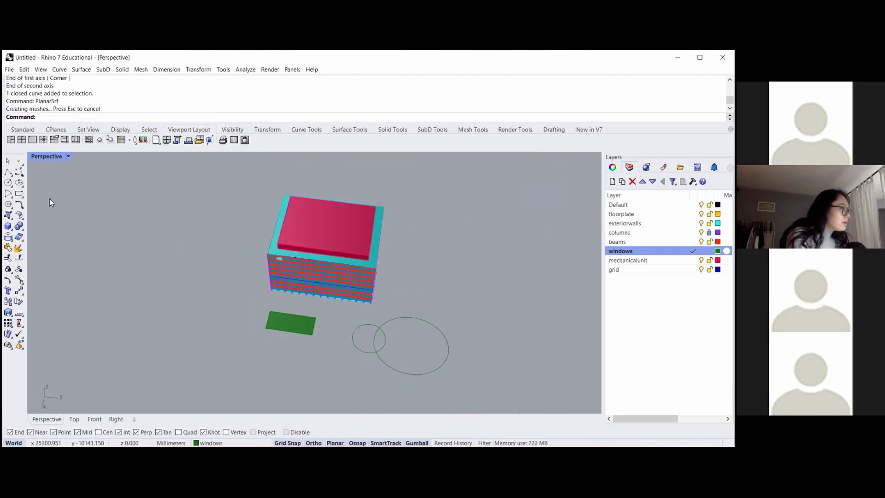
- Create a four-sided surface from four corner points on the ground beside the building
{"action": "left_click", "coordinate": [8, 215]}
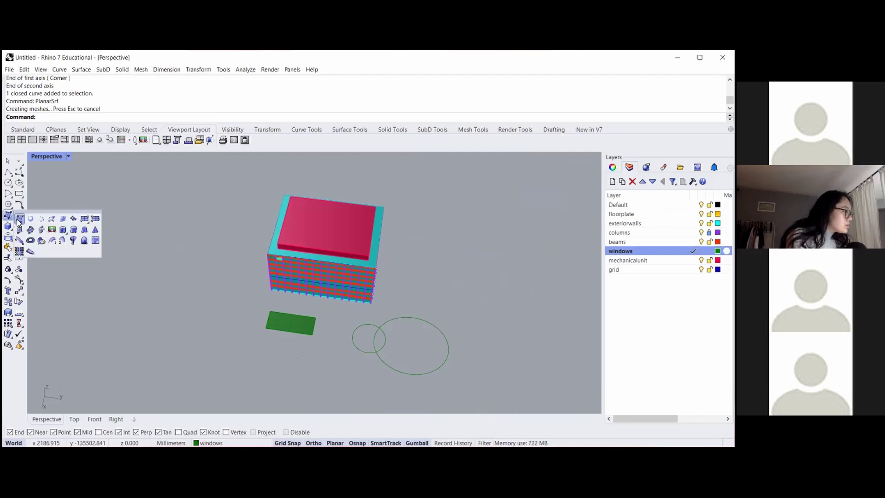
{"action": "left_click", "coordinate": [21, 223]}
{"action": "scroll", "coordinate": [184, 313], "scroll_direction": "down", "scroll_amount": 3}
{"action": "left_click", "coordinate": [372, 305]}
{"action": "left_click", "coordinate": [411, 308]}
{"action": "left_click", "coordinate": [416, 235]}
{"action": "left_click", "coordinate": [343, 226]}
{"action": "scroll", "coordinate": [421, 308], "scroll_direction": "down", "scroll_amount": 3}
{"action": "right_click_drag", "start_coordinate": [421, 308], "coordinate": [434, 276]}
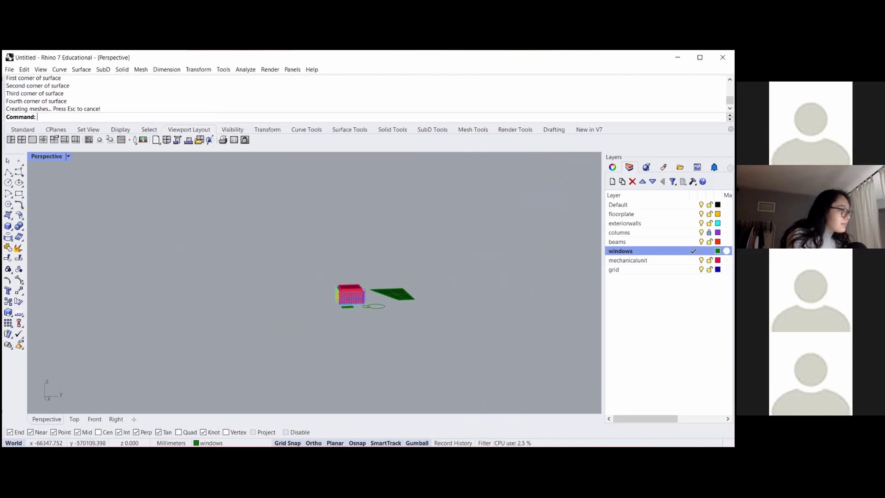
{"action": "left_click", "coordinate": [9, 218]}
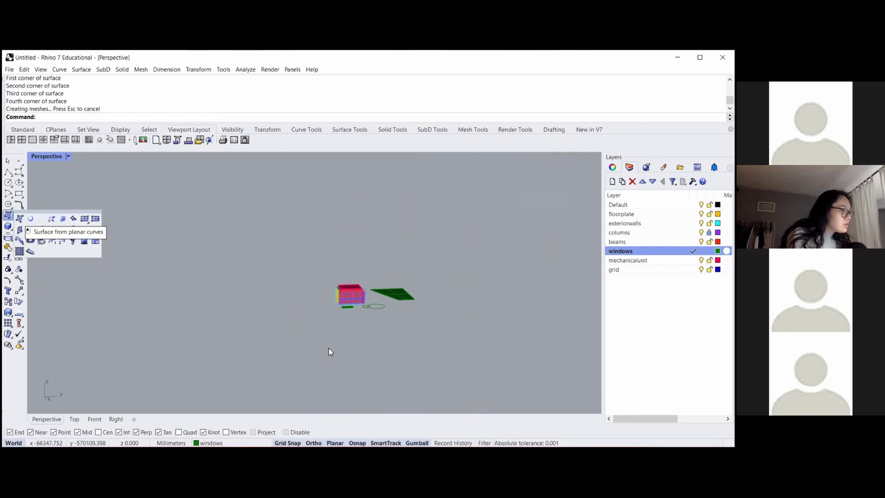
{"action": "right_click_drag", "start_coordinate": [330, 352], "coordinate": [341, 323]}
{"action": "left_click", "coordinate": [8, 172]}
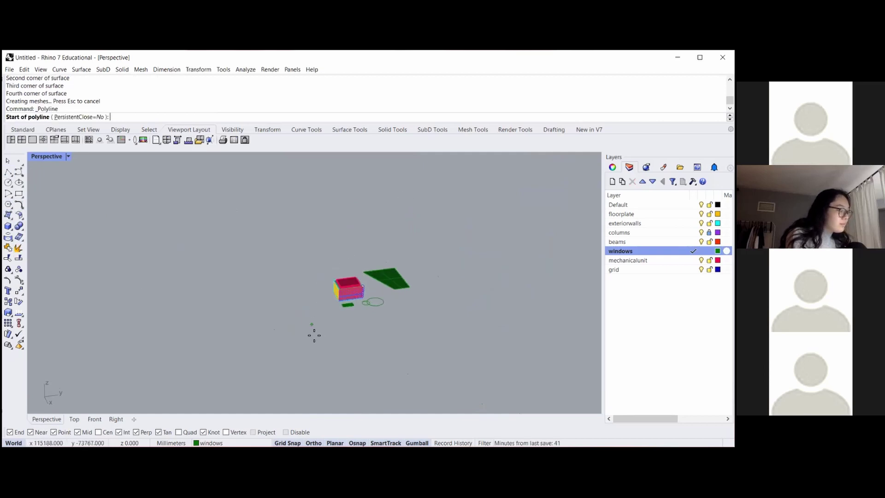
{"action": "scroll", "coordinate": [360, 323], "scroll_direction": "up", "scroll_amount": 3}
{"action": "left_click", "coordinate": [347, 331]}
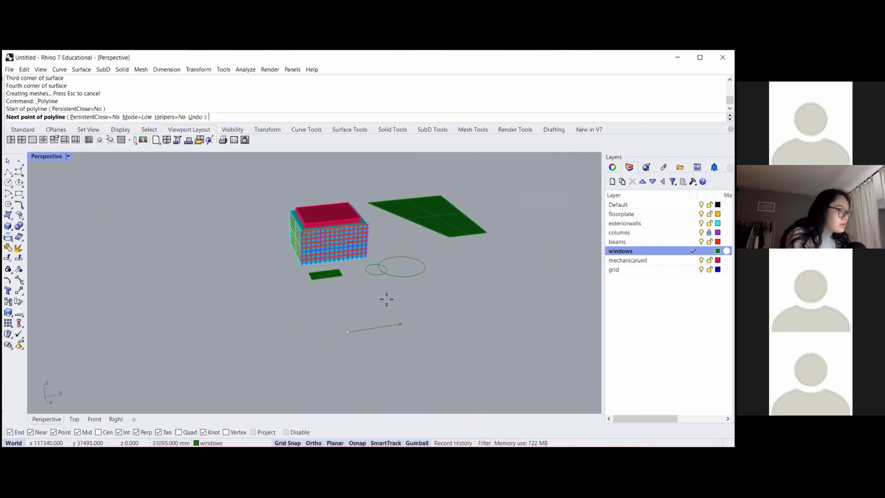
{"action": "left_click", "coordinate": [413, 314]}
{"action": "key", "text": "Escape"}
- Split the ellipse with the overlapping circle as the cutting object
{"action": "right_click_drag", "start_coordinate": [384, 273], "coordinate": [377, 245]}
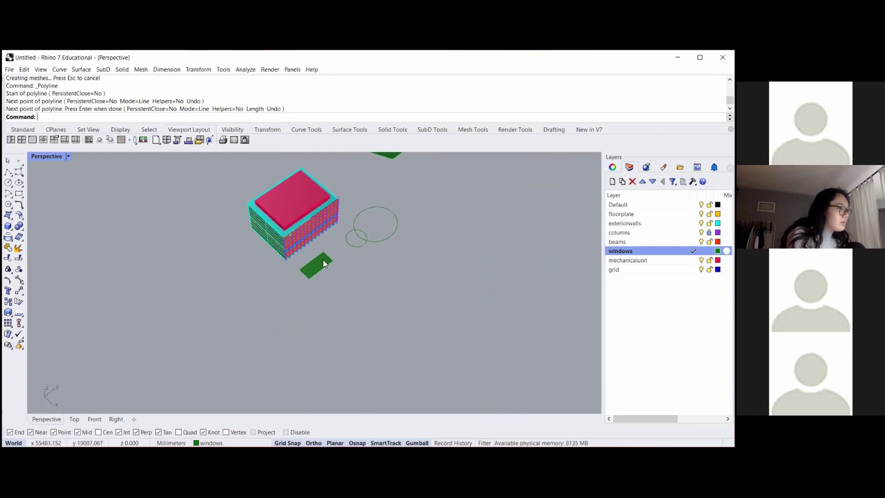
{"action": "scroll", "coordinate": [374, 233], "scroll_direction": "up", "scroll_amount": 5}
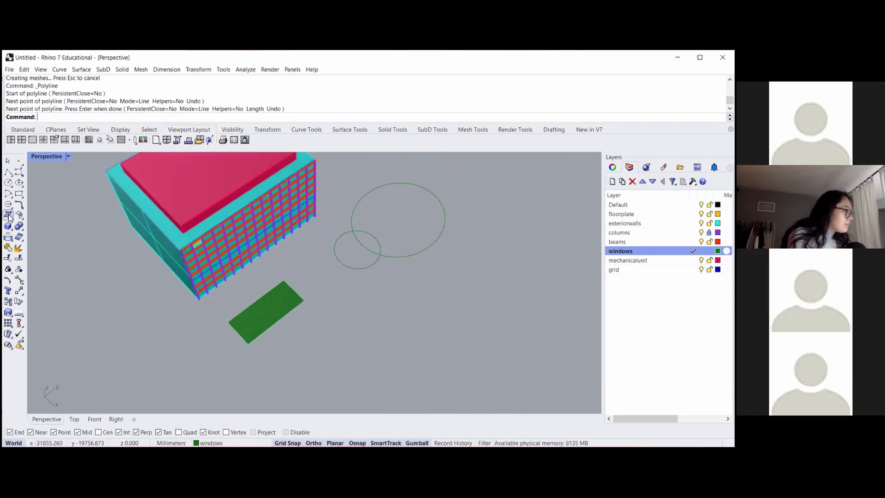
{"action": "left_click_drag", "start_coordinate": [389, 256], "coordinate": [347, 231]}
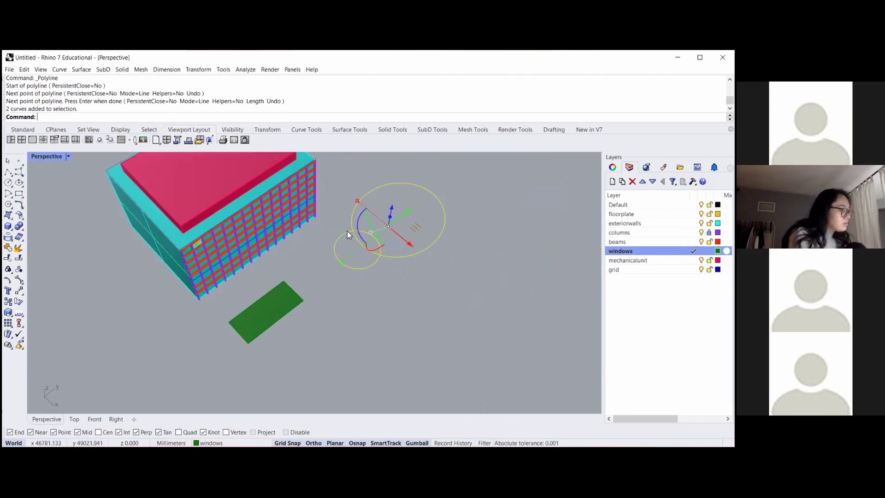
{"action": "left_click", "coordinate": [410, 283]}
{"action": "left_click", "coordinate": [410, 256]}
{"action": "type", "text": "Sp"}
{"action": "key", "text": "Return"}
{"action": "scroll", "coordinate": [378, 271], "scroll_direction": "up", "scroll_amount": 2}
{"action": "left_click", "coordinate": [349, 268]}
{"action": "key", "text": "Return"}
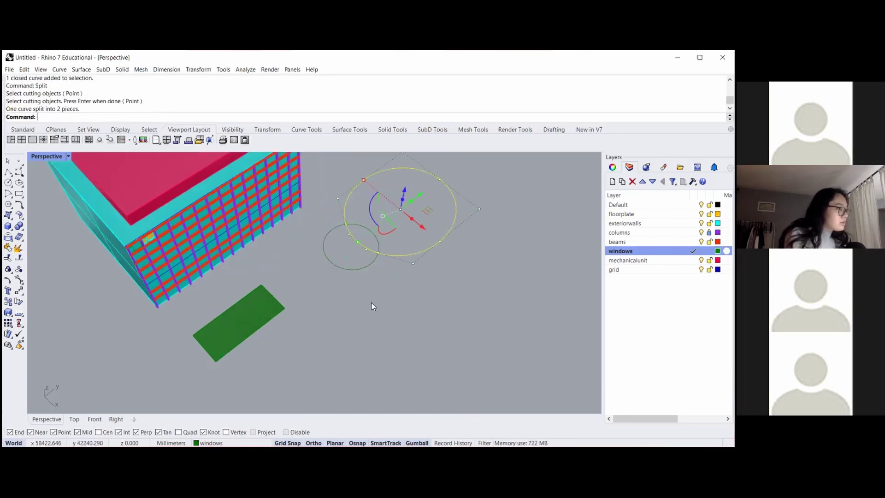
- Split the circle using the large ellipse arc as the cutting object and check the separated curve pieces
{"action": "left_click", "coordinate": [372, 303]}
{"action": "scroll", "coordinate": [369, 272], "scroll_direction": "down", "scroll_amount": 1}
{"action": "scroll", "coordinate": [353, 223], "scroll_direction": "up", "scroll_amount": 3}
{"action": "left_click", "coordinate": [348, 251]}
{"action": "left_click", "coordinate": [410, 228]}
{"action": "left_click", "coordinate": [369, 241]}
{"action": "type", "text": "Spl"}
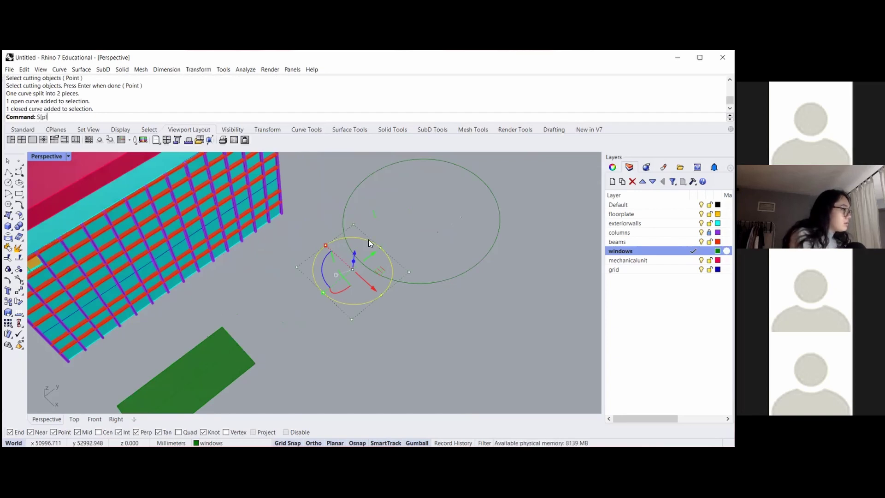
{"action": "key", "text": "Return"}
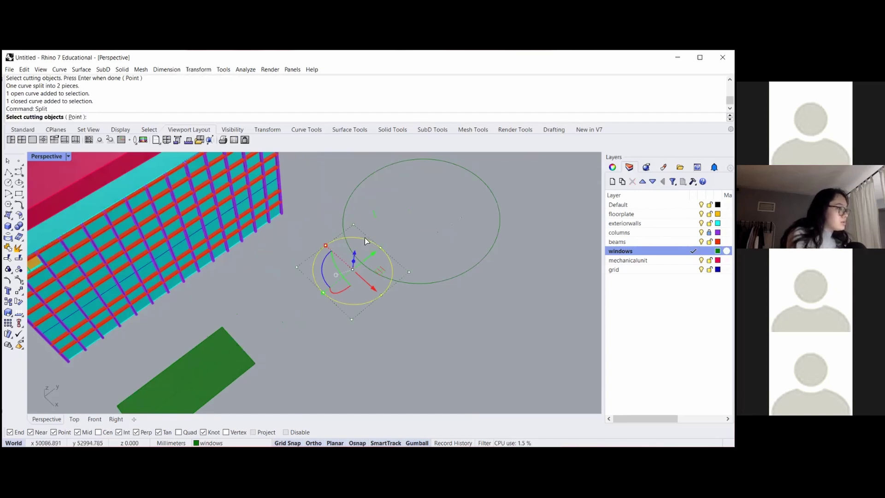
{"action": "scroll", "coordinate": [339, 255], "scroll_direction": "up", "scroll_amount": 3}
{"action": "left_click", "coordinate": [339, 255]}
{"action": "key", "text": "Return"}
{"action": "scroll", "coordinate": [408, 242], "scroll_direction": "down", "scroll_amount": 3}
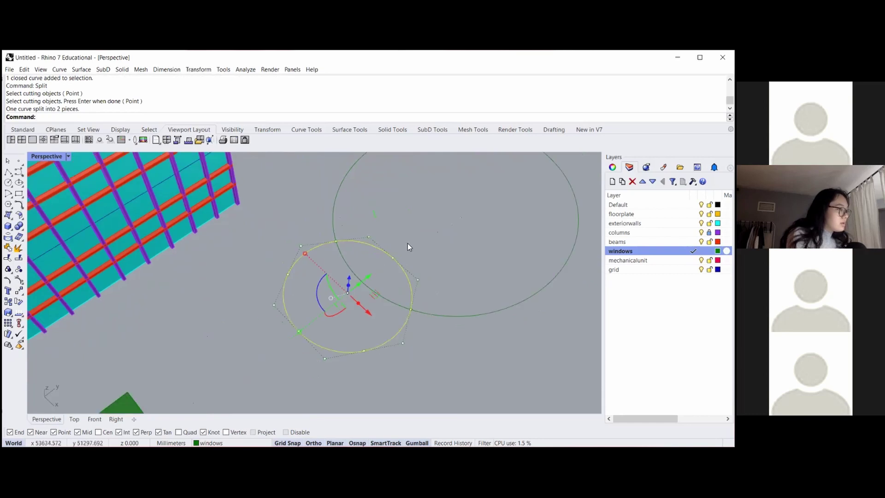
{"action": "left_click", "coordinate": [353, 248]}
{"action": "left_click", "coordinate": [475, 338]}
{"action": "left_click", "coordinate": [388, 288]}
{"action": "left_click", "coordinate": [421, 304]}
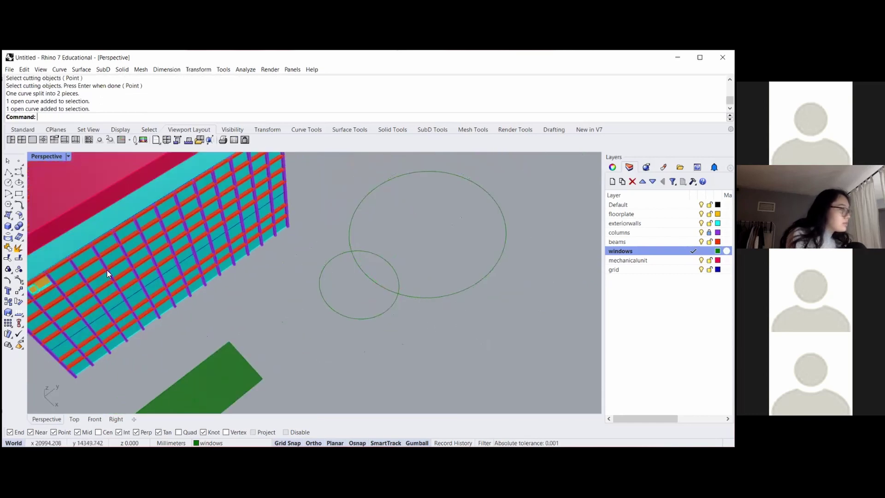
- Create an EdgeSrf surface from the large outer ellipse arc and the circle arc lying inside the ellipse
{"action": "left_click", "coordinate": [6, 218]}
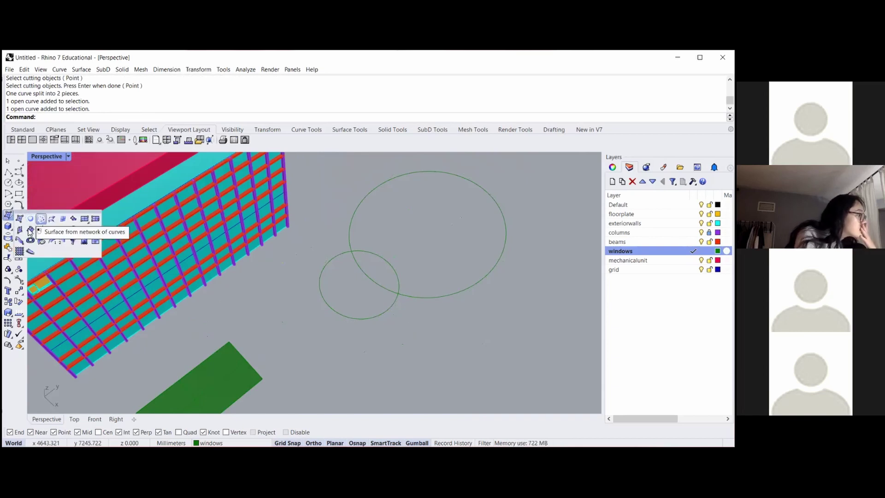
{"action": "left_click", "coordinate": [61, 221]}
{"action": "left_click", "coordinate": [505, 220]}
{"action": "left_click", "coordinate": [378, 255]}
{"action": "key", "text": "Return"}
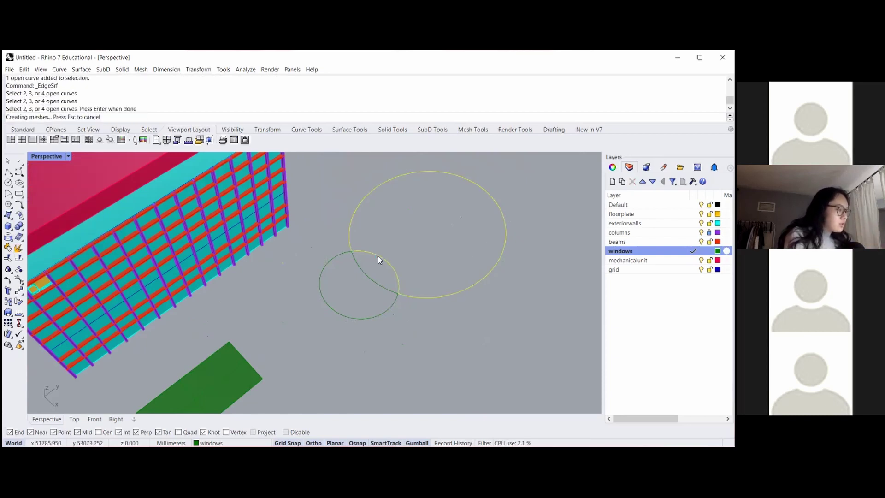
{"action": "right_click_drag", "start_coordinate": [431, 334], "coordinate": [323, 277]}
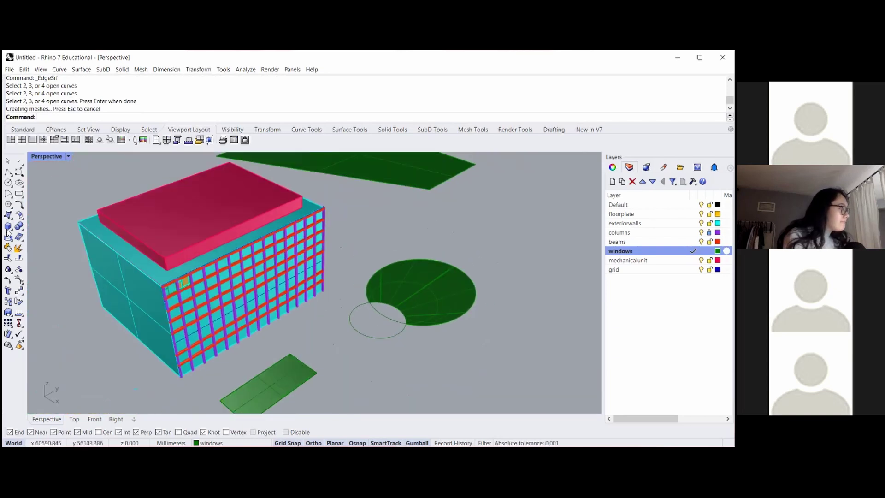
{"action": "scroll", "coordinate": [323, 277], "scroll_direction": "down", "scroll_amount": 3}
{"action": "left_click", "coordinate": [11, 218]}
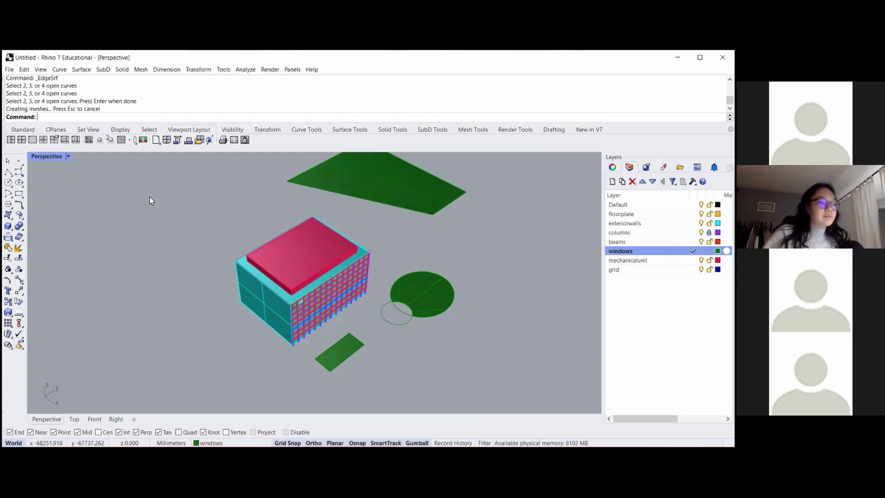
- Delete all demonstration surfaces and curves lying on the ground around the building
{"action": "scroll", "coordinate": [427, 245], "scroll_direction": "down", "scroll_amount": 3}
{"action": "left_click_drag", "start_coordinate": [455, 300], "coordinate": [408, 184]}
{"action": "key", "text": "Delete"}
{"action": "left_click_drag", "start_coordinate": [409, 287], "coordinate": [374, 327]}
{"action": "key", "text": "Delete"}
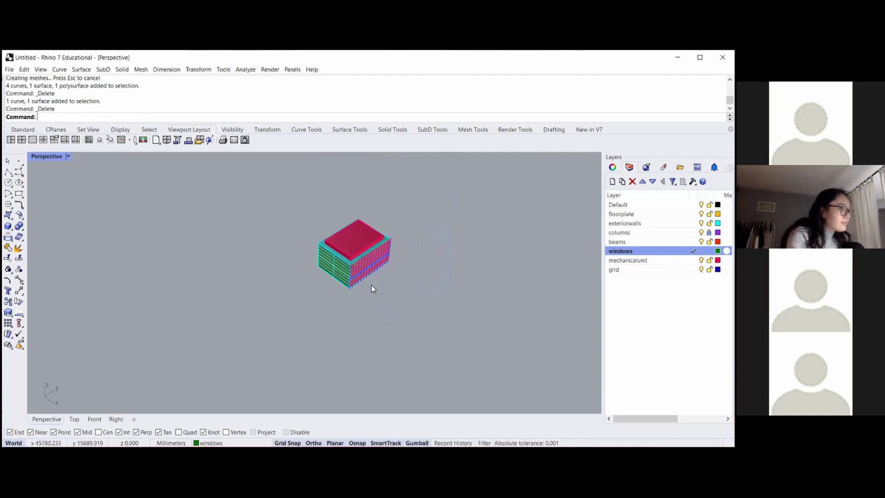
- Examine the multi-pane window opening in the facade's top row and the uncut window outline in the neighbouring corner bay
{"action": "scroll", "coordinate": [369, 275], "scroll_direction": "up", "scroll_amount": 4}
{"action": "scroll", "coordinate": [335, 275], "scroll_direction": "up", "scroll_amount": 5}
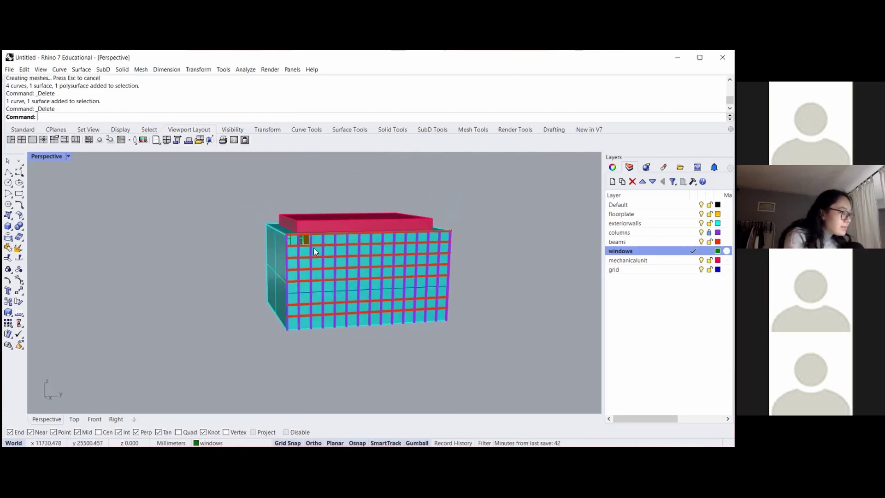
{"action": "scroll", "coordinate": [279, 236], "scroll_direction": "up", "scroll_amount": 8}
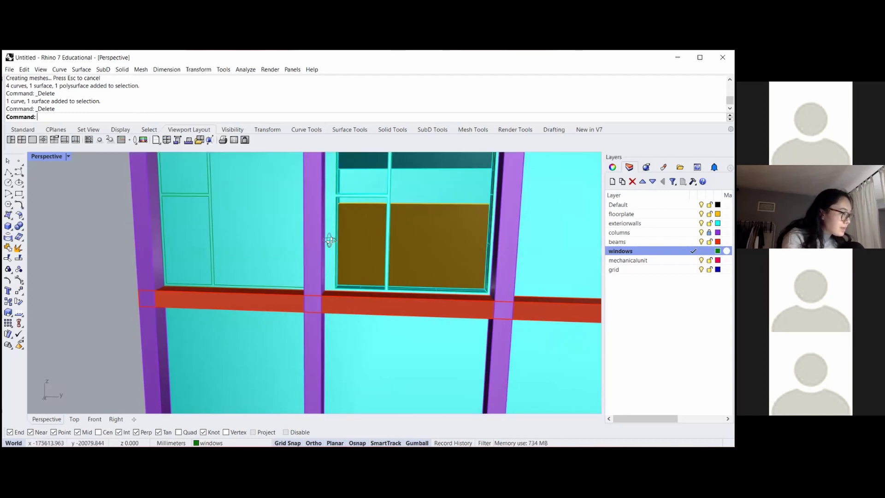
{"action": "scroll", "coordinate": [322, 235], "scroll_direction": "down", "scroll_amount": 6}
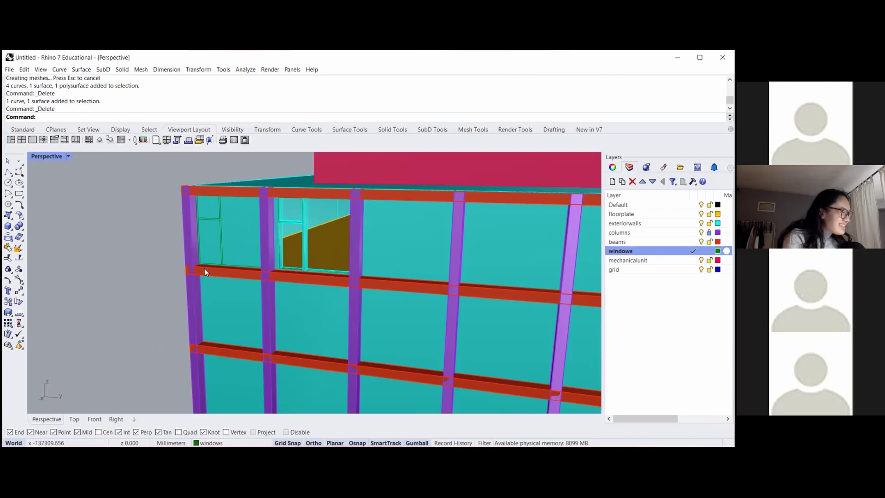
{"action": "right_click_drag", "start_coordinate": [303, 273], "coordinate": [311, 245]}
{"action": "scroll", "coordinate": [261, 249], "scroll_direction": "up", "scroll_amount": 8}
{"action": "scroll", "coordinate": [312, 246], "scroll_direction": "down", "scroll_amount": 10}
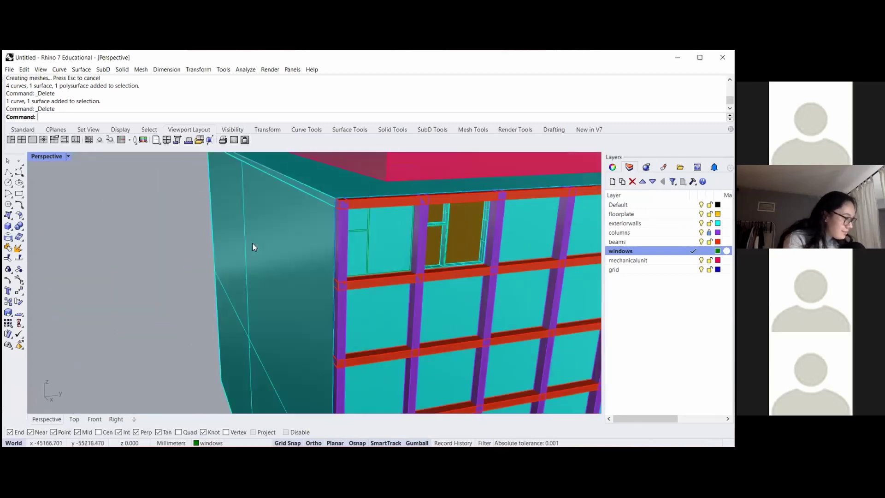
{"action": "scroll", "coordinate": [453, 309], "scroll_direction": "down", "scroll_amount": 5}
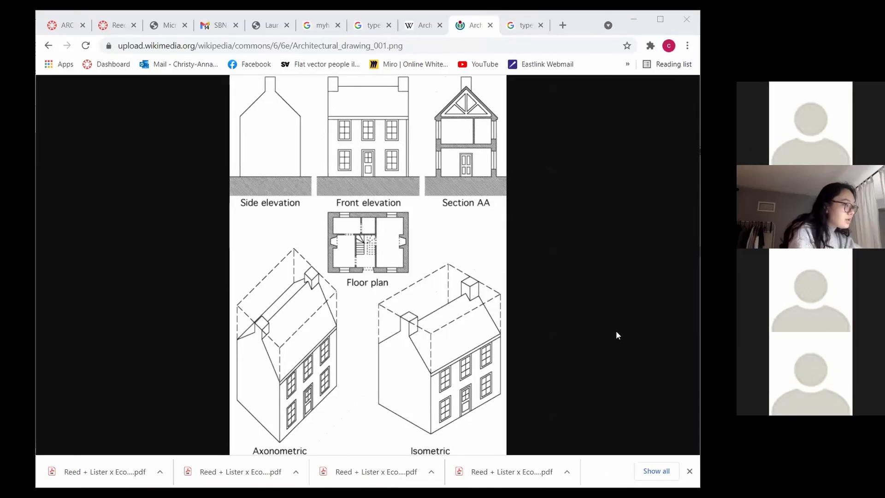
{"action": "left_click", "coordinate": [616, 332]}
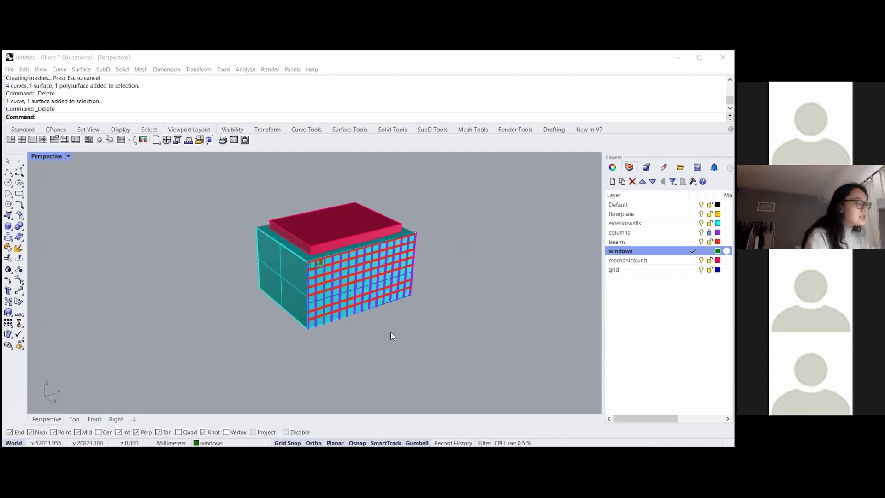
{"action": "scroll", "coordinate": [376, 320], "scroll_direction": "down", "scroll_amount": 3}
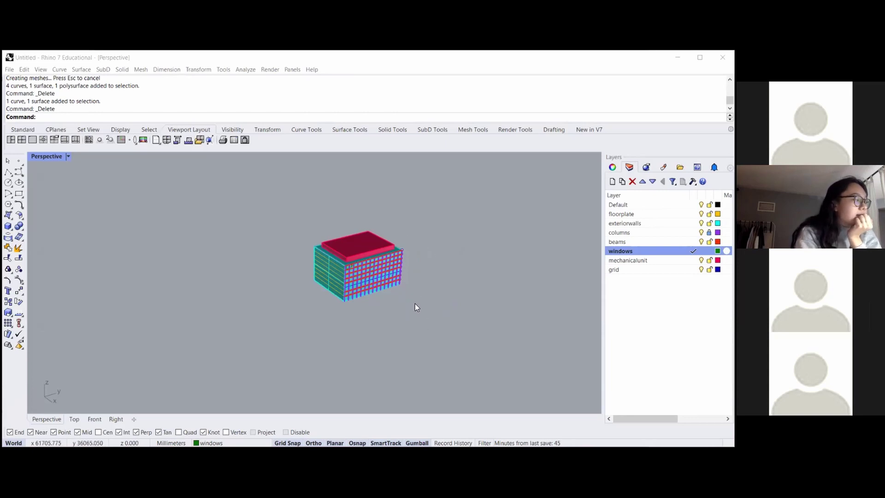
{"action": "scroll", "coordinate": [404, 267], "scroll_direction": "up", "scroll_amount": 4}
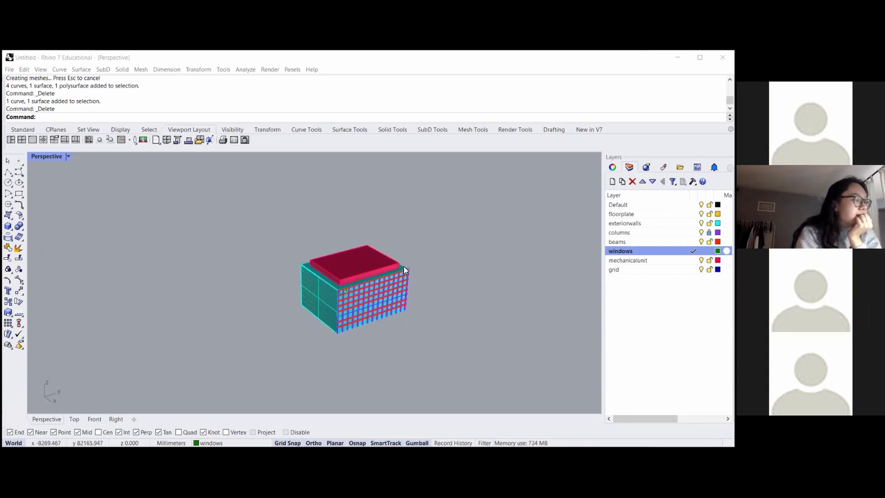
{"action": "scroll", "coordinate": [404, 267], "scroll_direction": "down", "scroll_amount": 4}
{"action": "left_click_drag", "start_coordinate": [421, 386], "coordinate": [176, 199]}
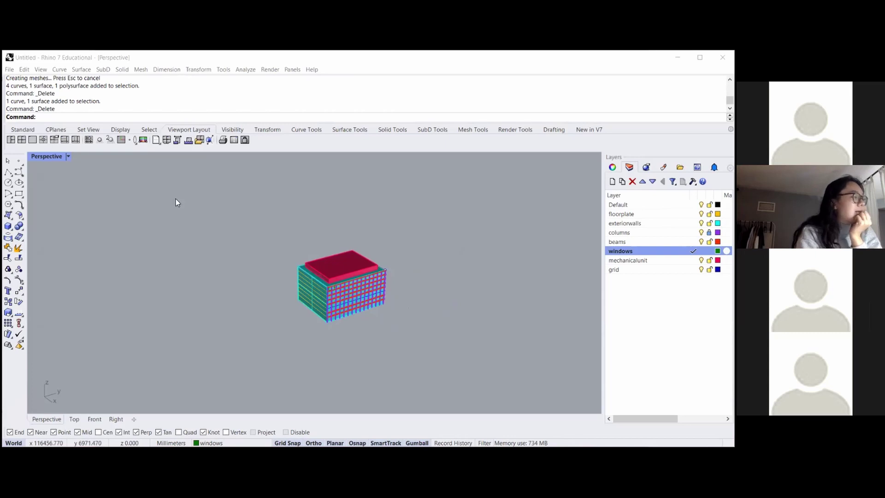
- Unlock the columns layer and select the whole building model with its columns included
{"action": "left_click", "coordinate": [438, 277]}
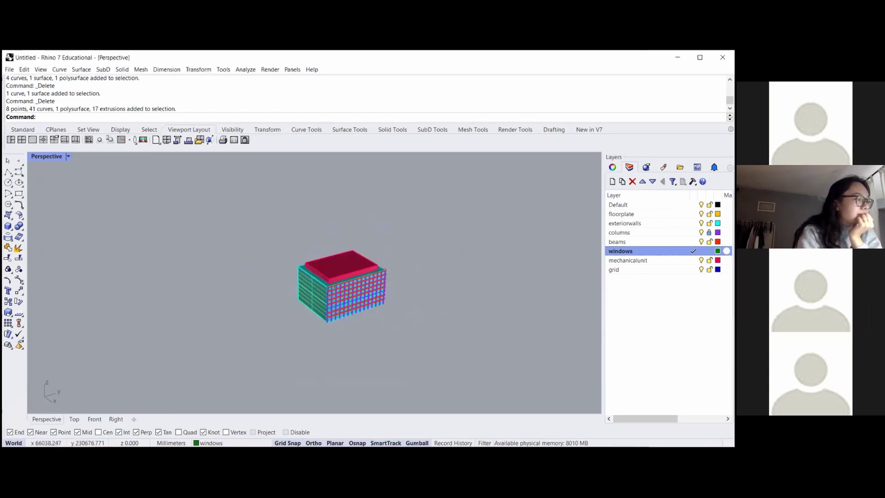
{"action": "left_click", "coordinate": [619, 233]}
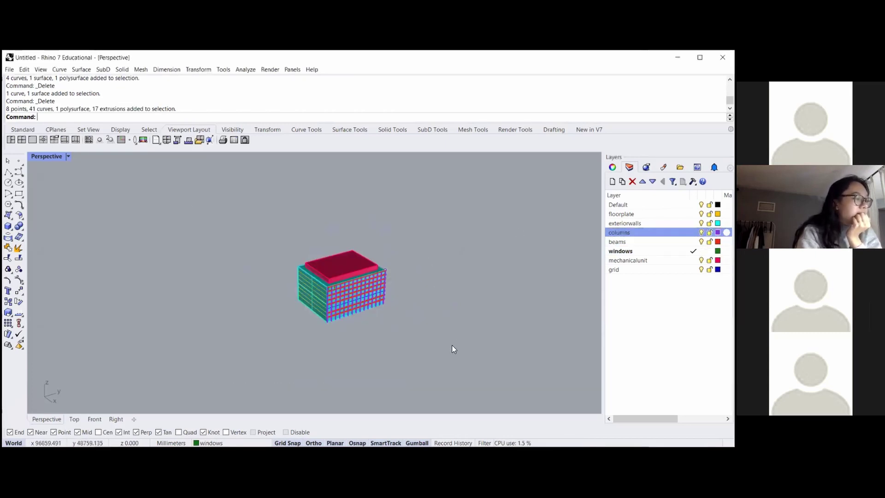
{"action": "left_click_drag", "start_coordinate": [471, 376], "coordinate": [175, 296]}
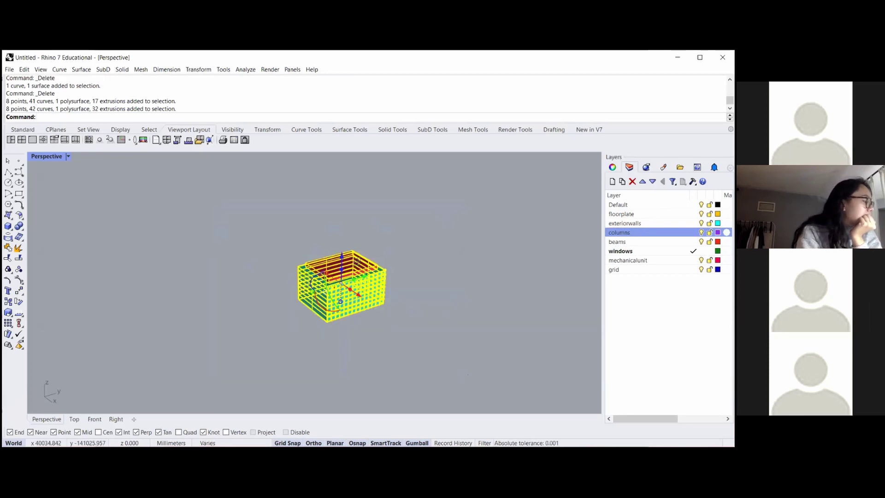
- Inspect the building in the Front view and set that view's display mode to Shaded
{"action": "left_click", "coordinate": [94, 419]}
{"action": "scroll", "coordinate": [380, 313], "scroll_direction": "up", "scroll_amount": 4}
{"action": "scroll", "coordinate": [316, 357], "scroll_direction": "up", "scroll_amount": 3}
{"action": "scroll", "coordinate": [297, 345], "scroll_direction": "down", "scroll_amount": 8}
{"action": "key", "text": "Escape"}
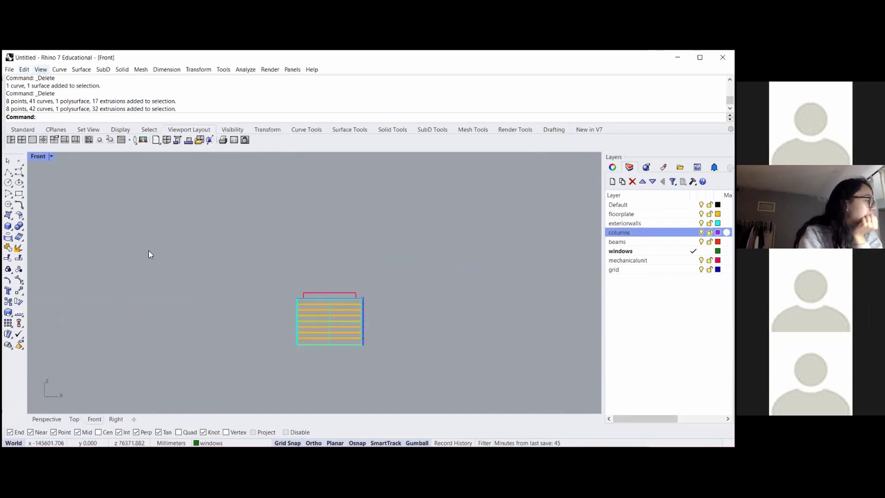
{"action": "left_click", "coordinate": [136, 259]}
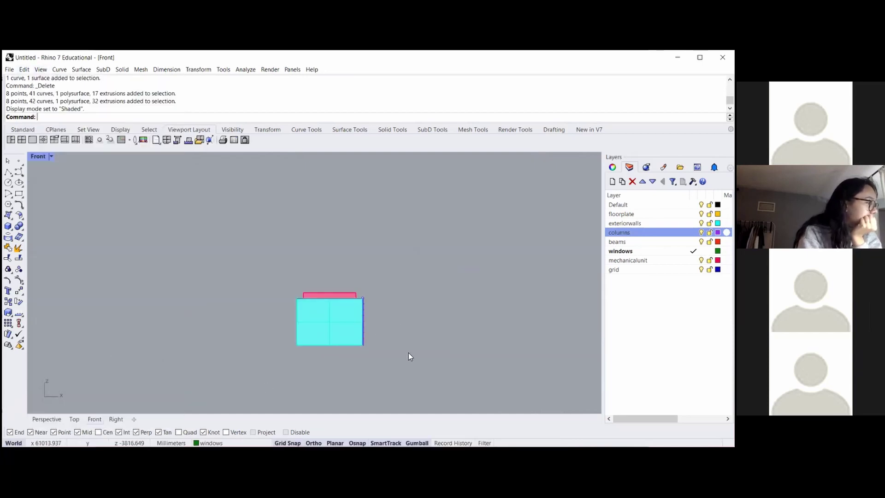
- Rotate the entire building a quarter turn about its near ground-level corner so that the gridded facade faces the Front view
{"action": "left_click", "coordinate": [54, 419]}
{"action": "left_click_drag", "start_coordinate": [411, 332], "coordinate": [245, 237]}
{"action": "type", "text": "Rotate"}
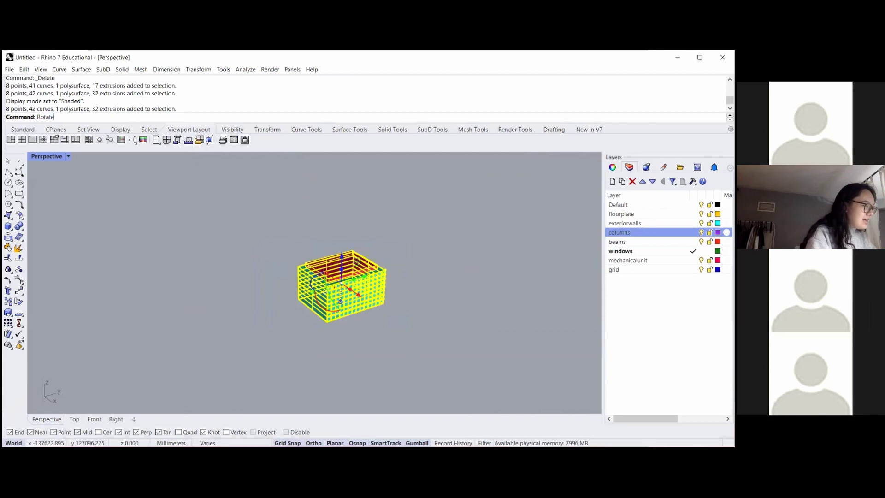
{"action": "key", "text": "Return"}
{"action": "scroll", "coordinate": [330, 323], "scroll_direction": "up", "scroll_amount": 4}
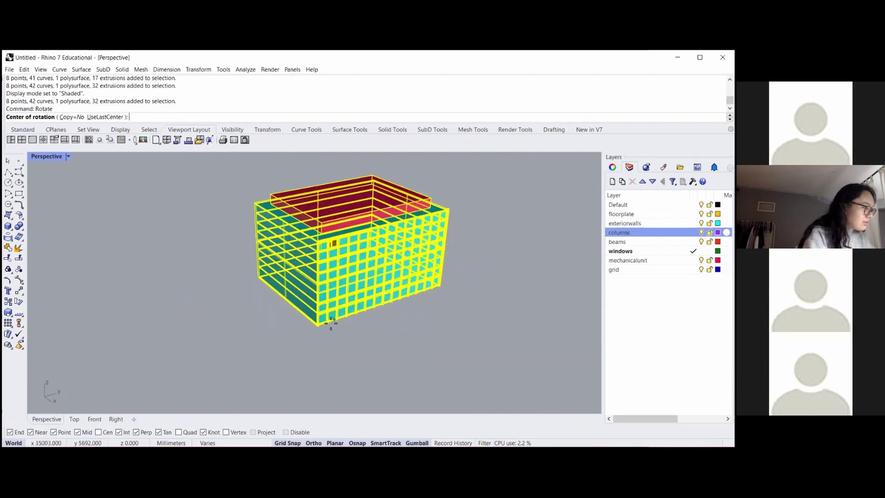
{"action": "scroll", "coordinate": [331, 323], "scroll_direction": "up", "scroll_amount": 6}
{"action": "left_click", "coordinate": [321, 323]}
{"action": "scroll", "coordinate": [451, 263], "scroll_direction": "down", "scroll_amount": 7}
{"action": "scroll", "coordinate": [497, 294], "scroll_direction": "up", "scroll_amount": 5}
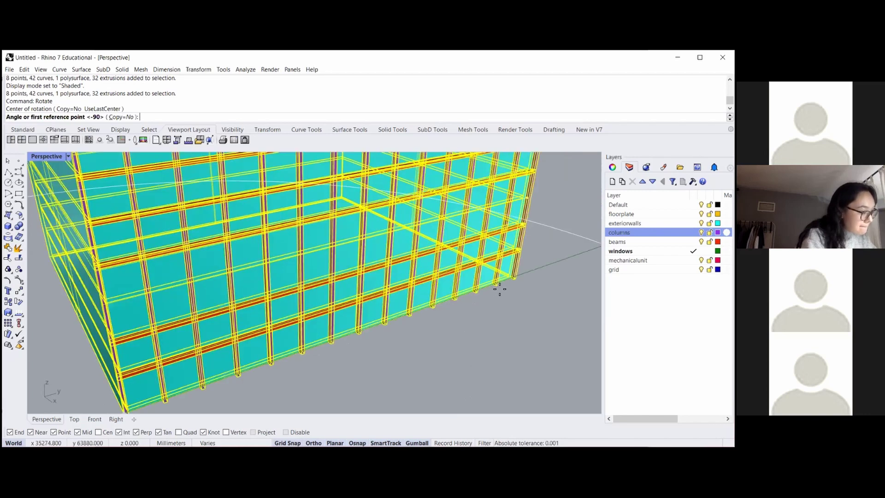
{"action": "scroll", "coordinate": [500, 289], "scroll_direction": "up", "scroll_amount": 6}
{"action": "left_click", "coordinate": [504, 289]}
{"action": "scroll", "coordinate": [504, 289], "scroll_direction": "down", "scroll_amount": 10}
{"action": "left_click", "coordinate": [460, 342]}
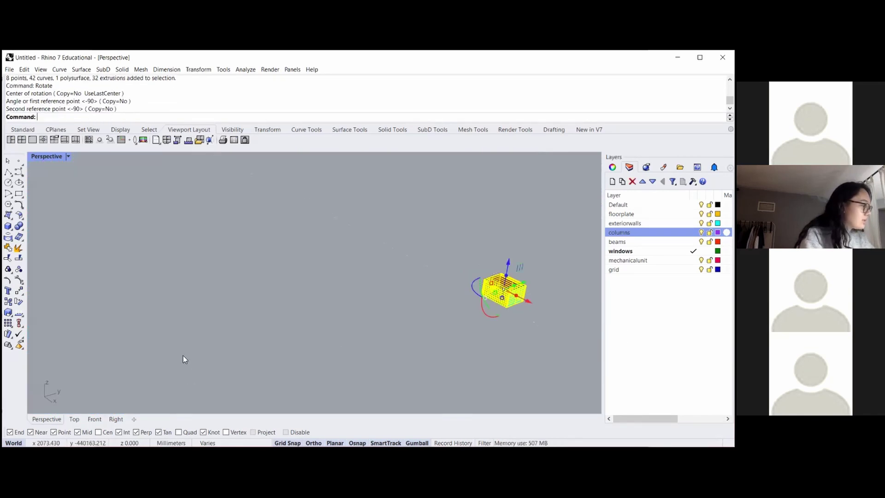
- Select the entire building in the Front view and open the Make2D drawing options for it
{"action": "left_click", "coordinate": [95, 419]}
{"action": "key", "text": "Escape"}
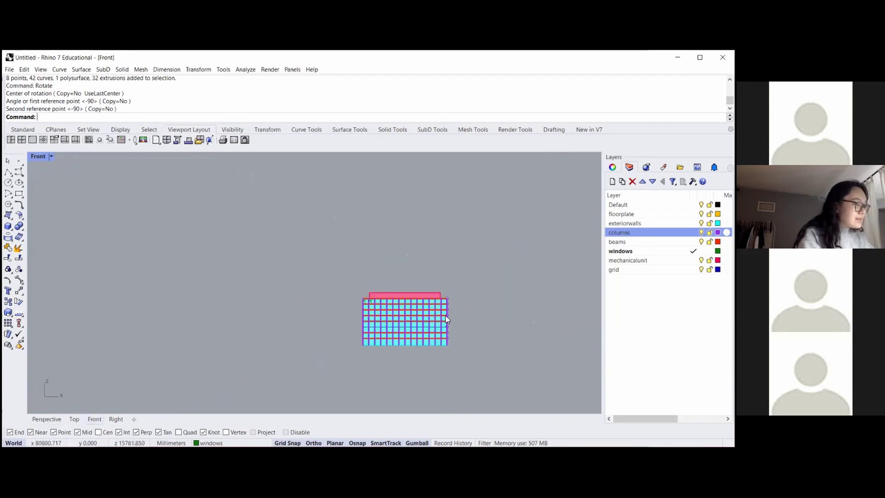
{"action": "scroll", "coordinate": [447, 309], "scroll_direction": "up", "scroll_amount": 5}
{"action": "scroll", "coordinate": [452, 263], "scroll_direction": "down", "scroll_amount": 3}
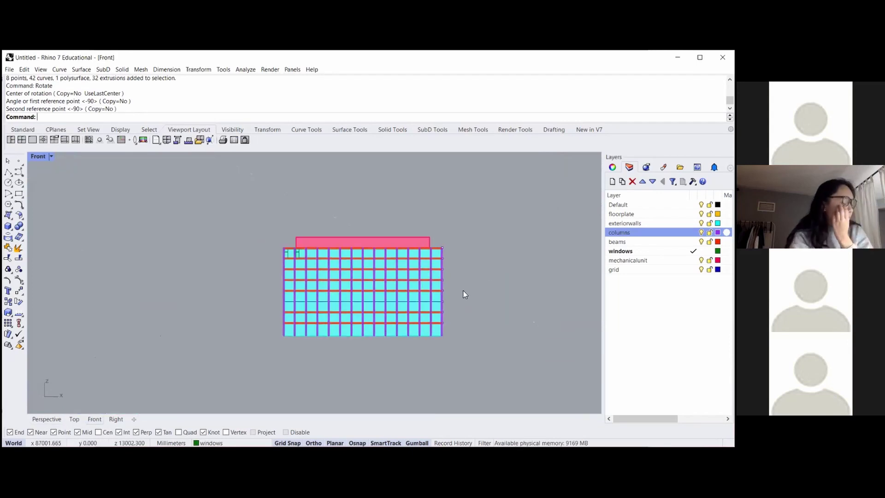
{"action": "scroll", "coordinate": [386, 264], "scroll_direction": "down", "scroll_amount": 3}
{"action": "left_click_drag", "start_coordinate": [470, 361], "coordinate": [244, 189]}
{"action": "type", "text": "Make"}
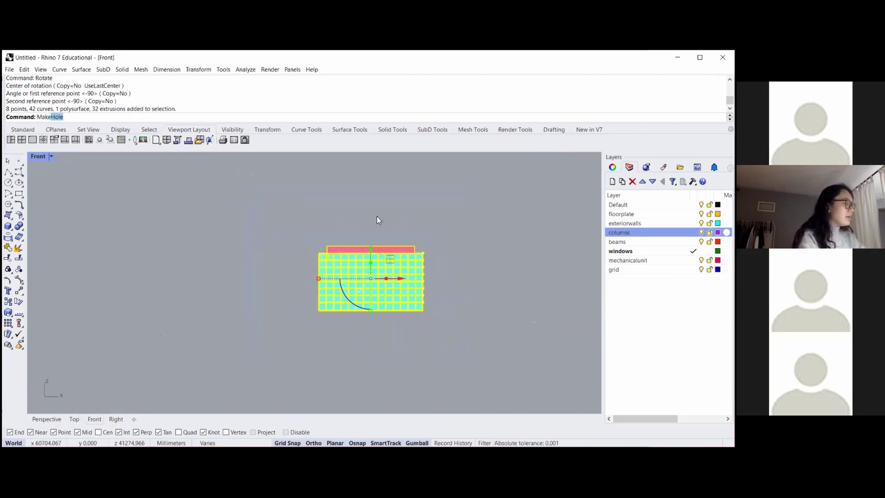
{"action": "type", "text": "2D"}
{"action": "key", "text": "Return"}
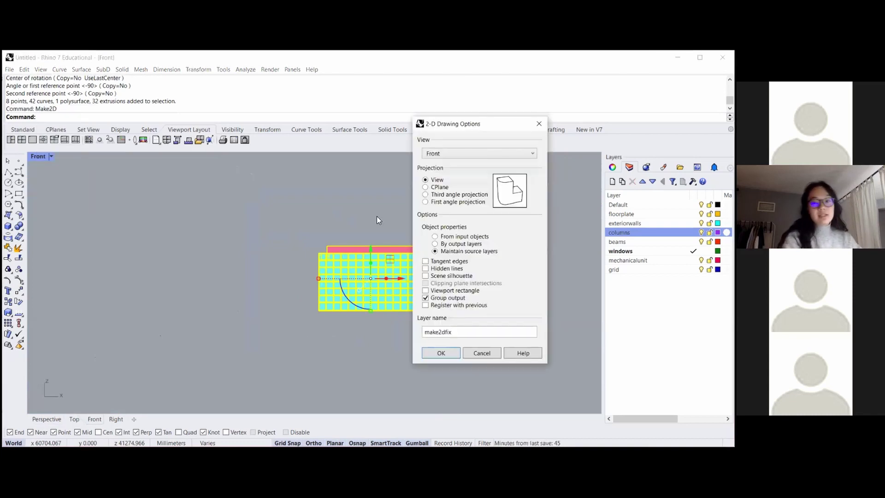
- Generate the 2D drawing of the Front view with source layers maintained and elevation as the layer name
{"action": "left_click_drag", "start_coordinate": [465, 332], "coordinate": [386, 333]}
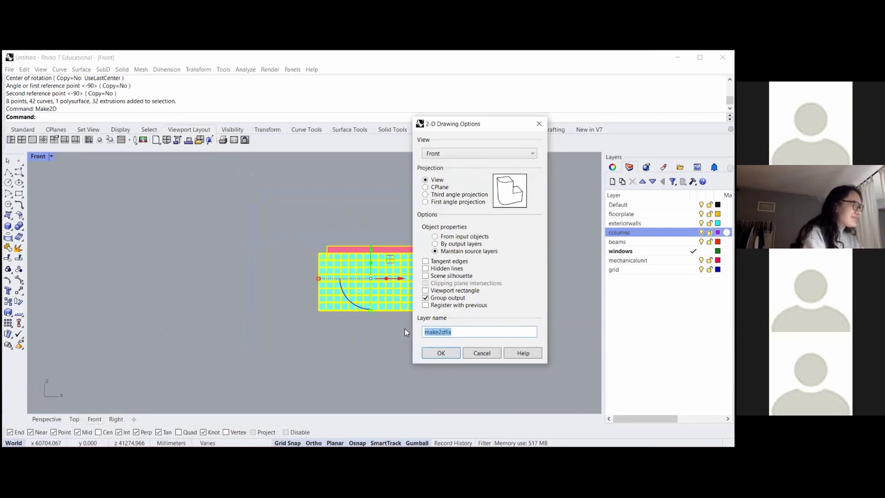
{"action": "type", "text": "elevation"}
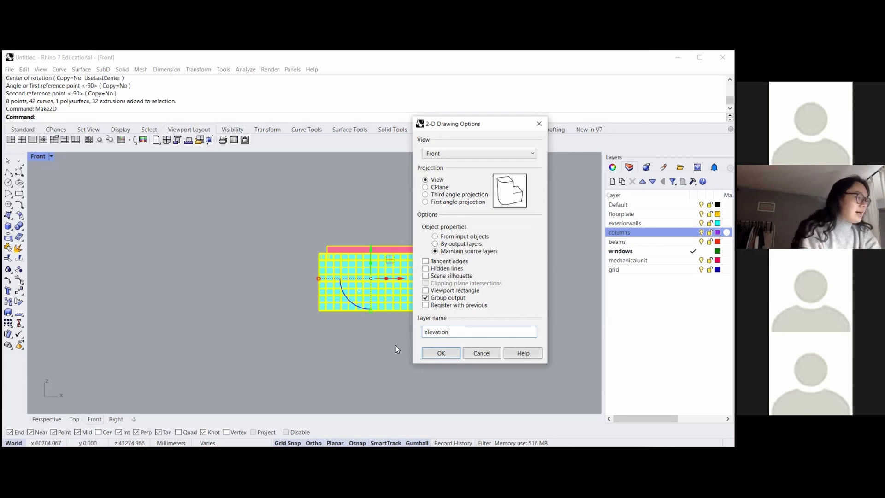
{"action": "left_click_drag", "start_coordinate": [506, 128], "coordinate": [567, 129]}
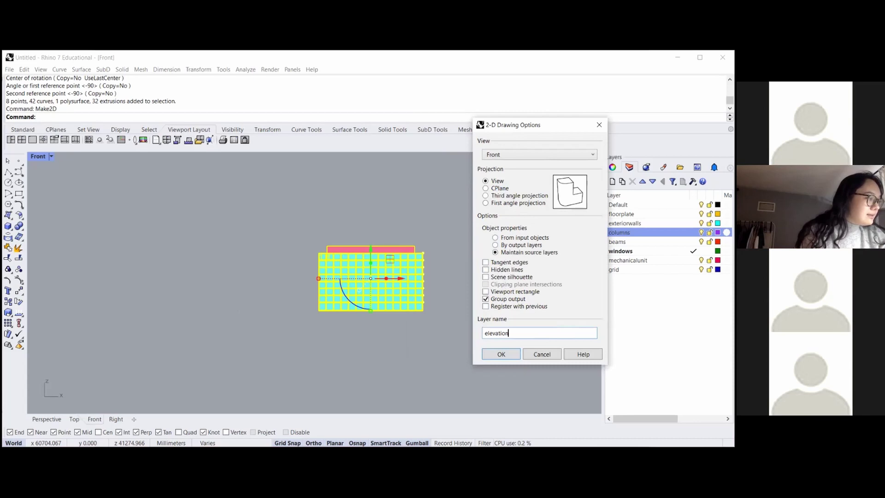
{"action": "left_click", "coordinate": [500, 355]}
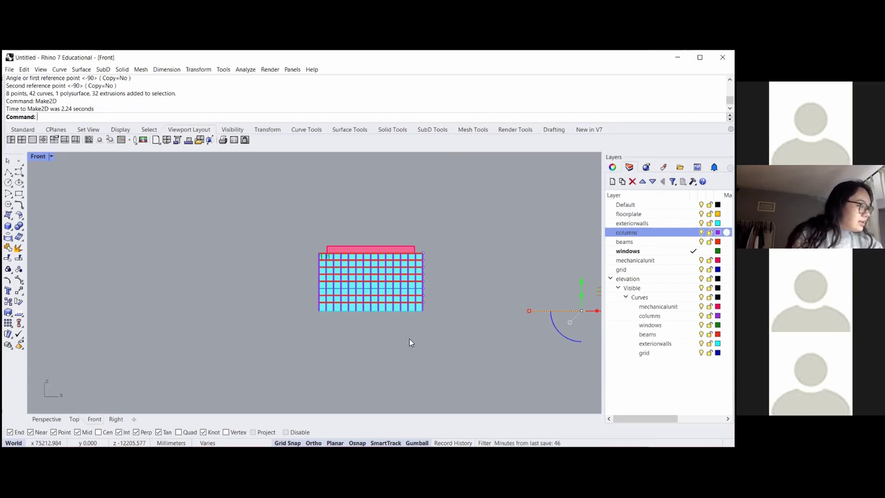
- Zoom to the generated elevation drawing in the Top view and check its grid line across the facade
{"action": "scroll", "coordinate": [409, 341], "scroll_direction": "down", "scroll_amount": 3}
{"action": "left_click", "coordinate": [47, 419]}
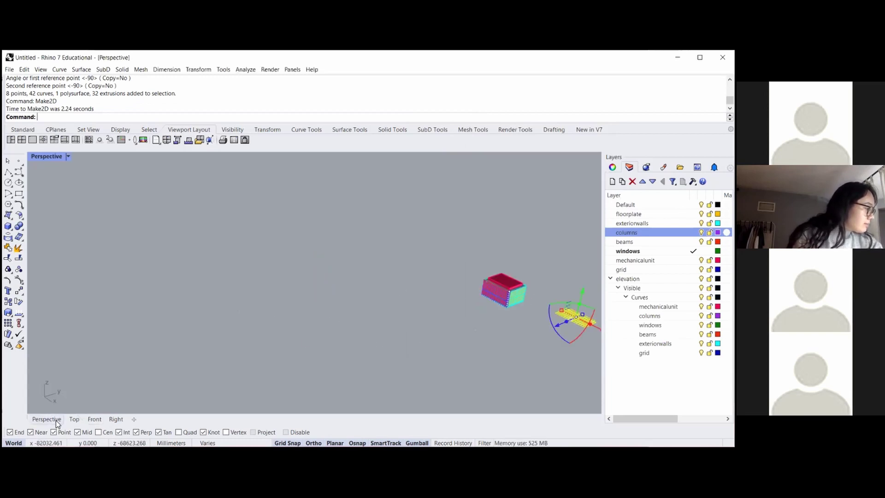
{"action": "left_click", "coordinate": [73, 420]}
{"action": "type", "text": "zs"}
{"action": "key", "text": "Return"}
{"action": "scroll", "coordinate": [364, 315], "scroll_direction": "down", "scroll_amount": 3}
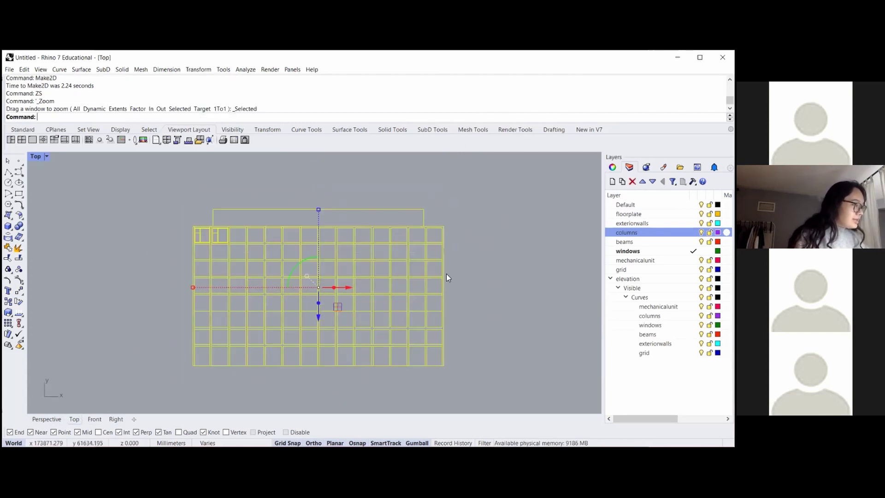
{"action": "left_click", "coordinate": [447, 273]}
{"action": "scroll", "coordinate": [386, 286], "scroll_direction": "up", "scroll_amount": 4}
{"action": "left_click", "coordinate": [367, 301]}
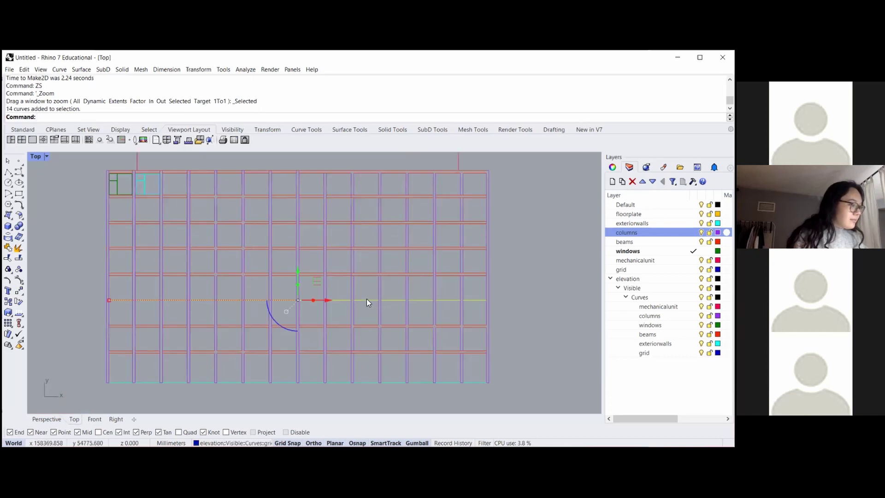
{"action": "left_click", "coordinate": [524, 279]}
{"action": "scroll", "coordinate": [433, 281], "scroll_direction": "down", "scroll_amount": 3}
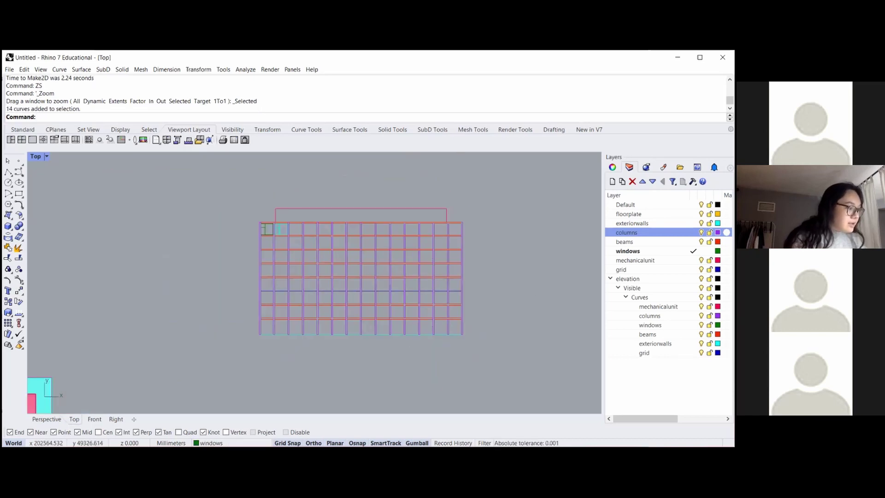
- Examine the sublayers under the elevation layer and the window linework in the drawing's two corner bays
{"action": "left_click", "coordinate": [628, 279]}
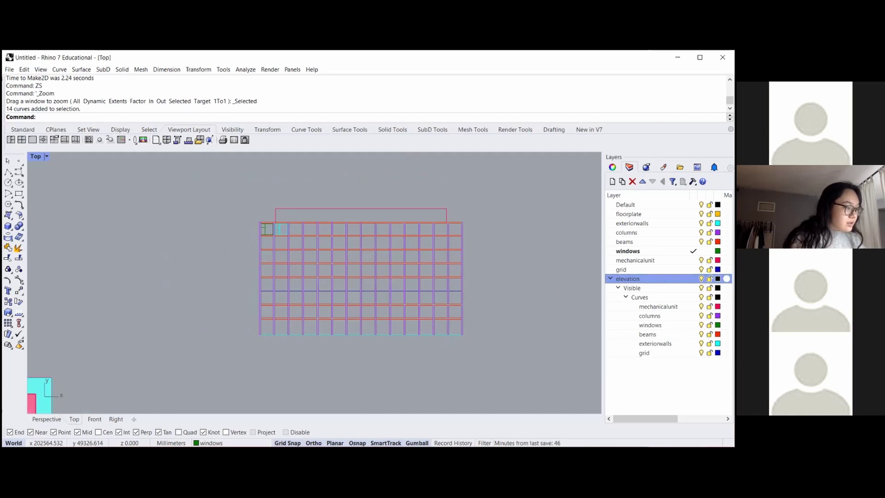
{"action": "key", "text": "Down"}
{"action": "key", "text": "Down"}
{"action": "key", "text": "Down"}
{"action": "key", "text": "Down"}
{"action": "key", "text": "Down"}
{"action": "key", "text": "Down"}
{"action": "key", "text": "Down"}
{"action": "key", "text": "Down"}
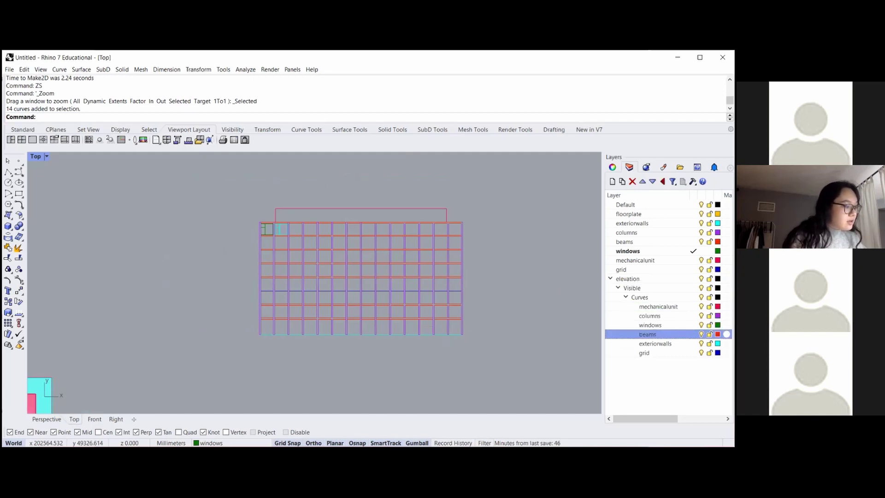
{"action": "key", "text": "Up"}
{"action": "key", "text": "Up"}
{"action": "key", "text": "Up"}
{"action": "key", "text": "Up"}
{"action": "key", "text": "Up"}
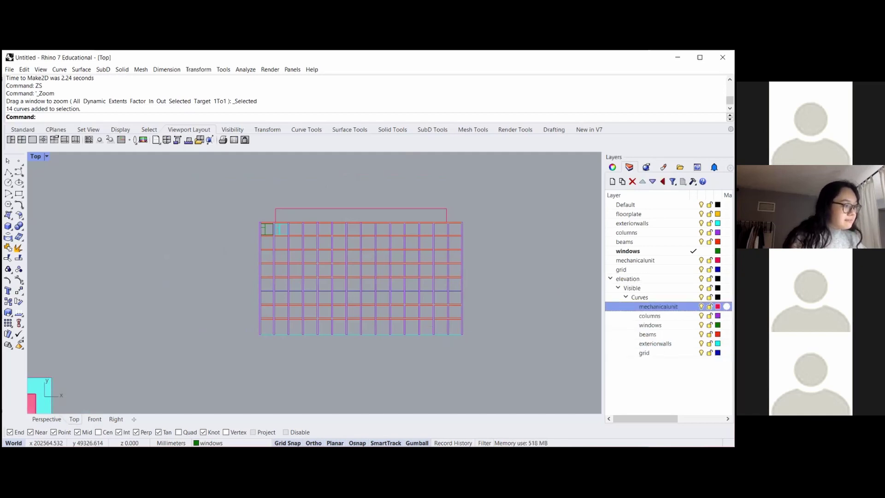
{"action": "scroll", "coordinate": [286, 223], "scroll_direction": "up", "scroll_amount": 5}
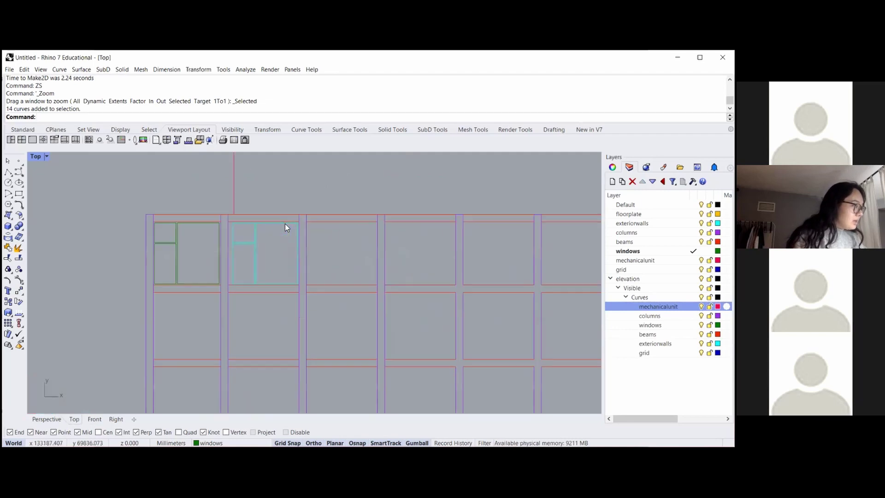
{"action": "scroll", "coordinate": [282, 240], "scroll_direction": "down", "scroll_amount": 8}
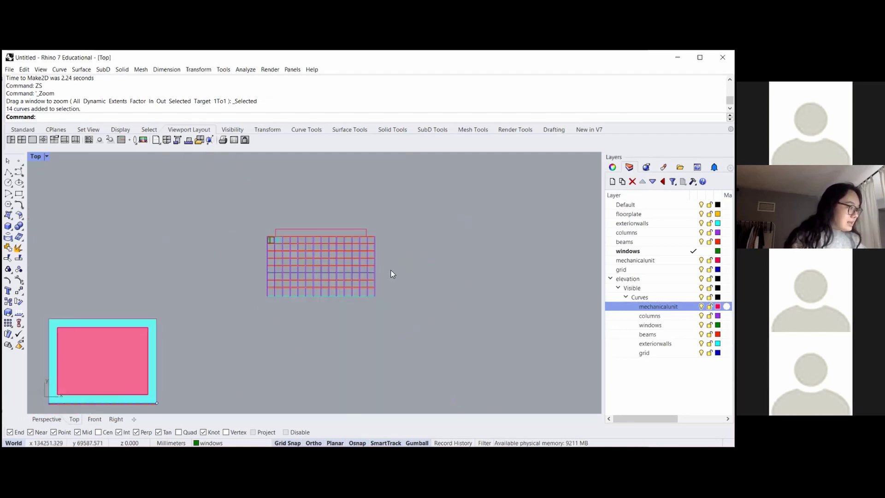
- Copy the whole building twice along the X direction, away from the 2D elevation, to form a spaced row
{"action": "left_click", "coordinate": [46, 419]}
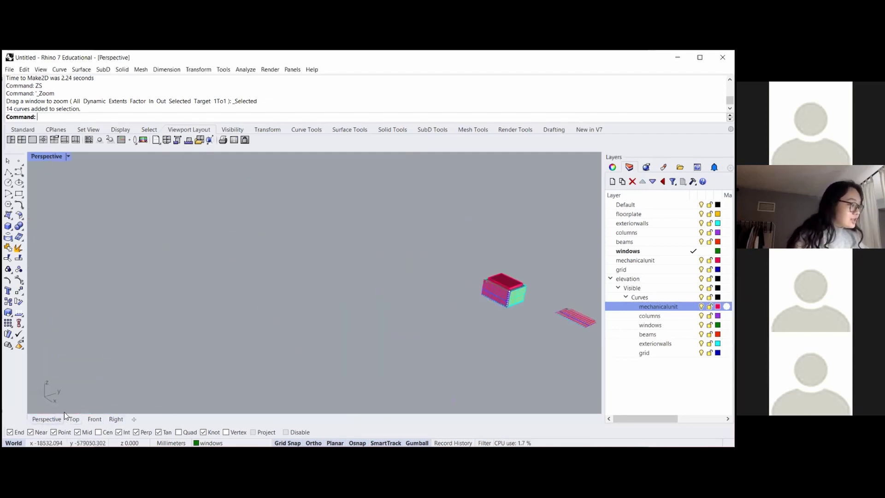
{"action": "right_click_drag", "start_coordinate": [279, 307], "coordinate": [339, 298]}
{"action": "left_click_drag", "start_coordinate": [443, 250], "coordinate": [403, 215]}
{"action": "type", "text": "Copy"}
{"action": "key", "text": "Return"}
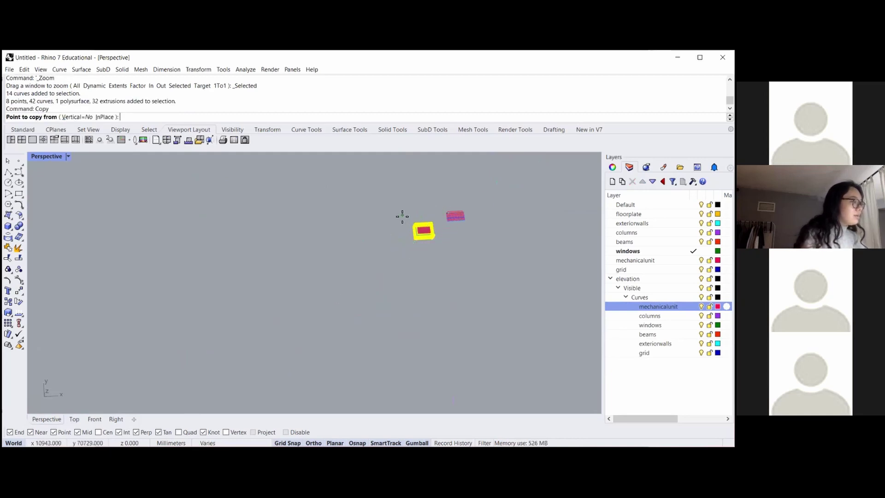
{"action": "scroll", "coordinate": [417, 236], "scroll_direction": "up", "scroll_amount": 3}
{"action": "left_click", "coordinate": [420, 232]}
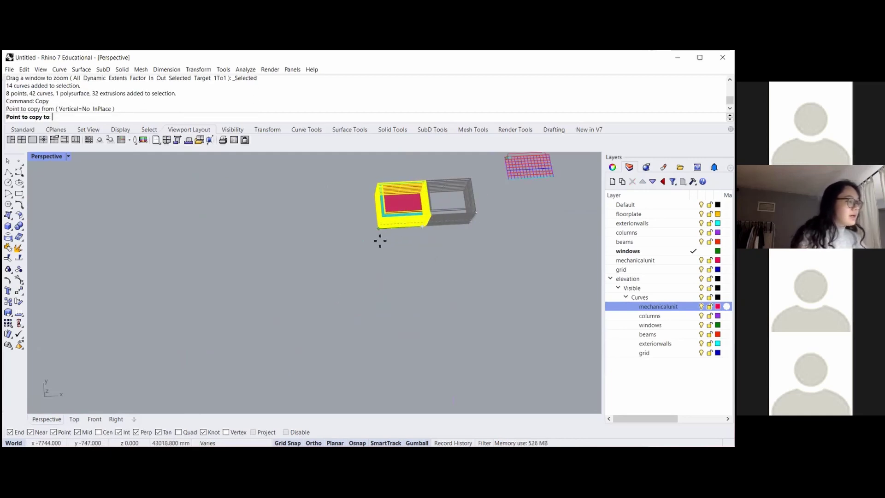
{"action": "scroll", "coordinate": [380, 241], "scroll_direction": "down", "scroll_amount": 2}
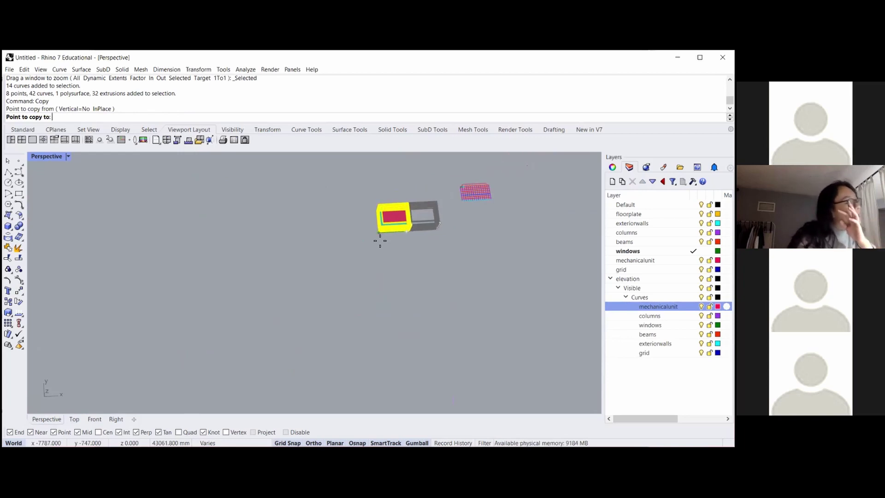
{"action": "left_click", "coordinate": [359, 235]}
{"action": "left_click", "coordinate": [307, 241]}
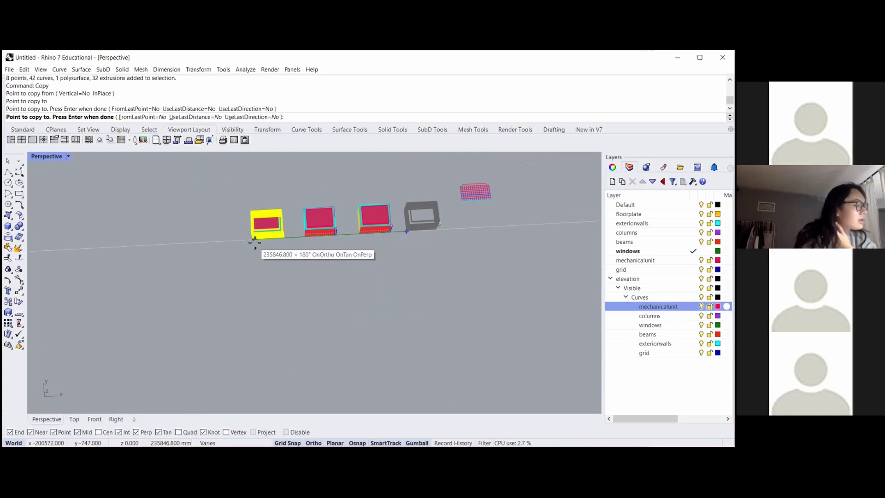
{"action": "key", "text": "Return"}
{"action": "key", "text": "Escape"}
- Draw a rectangle on the ground around the middle building and fill it with a PlanarSrf surface
{"action": "scroll", "coordinate": [366, 200], "scroll_direction": "up", "scroll_amount": 2}
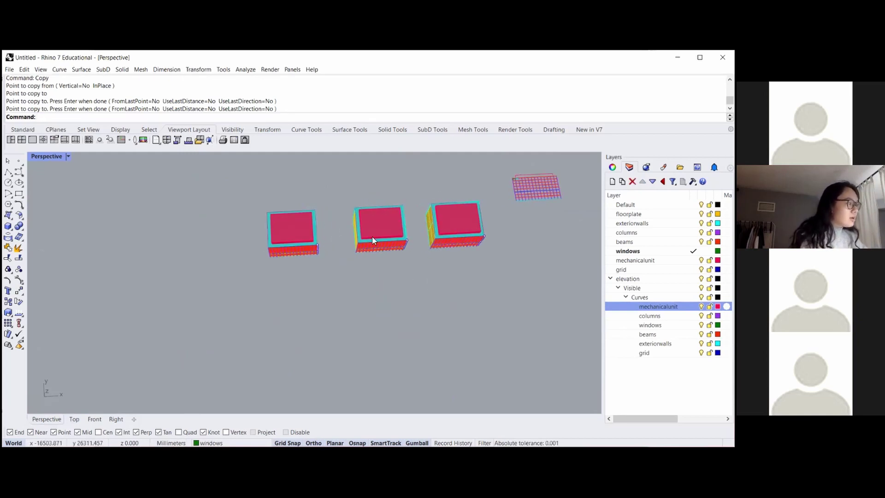
{"action": "scroll", "coordinate": [373, 251], "scroll_direction": "up", "scroll_amount": 1}
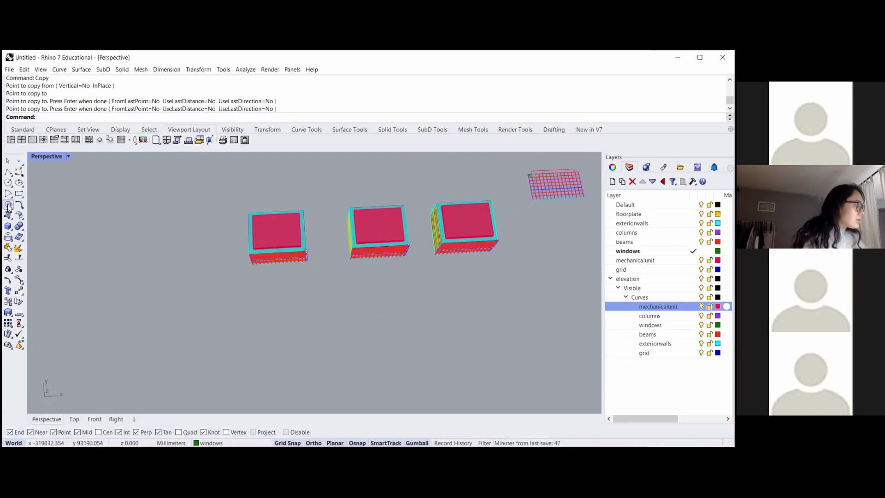
{"action": "left_click", "coordinate": [19, 195]}
{"action": "left_click", "coordinate": [335, 189]}
{"action": "left_click", "coordinate": [426, 279]}
{"action": "type", "text": "Planar"}
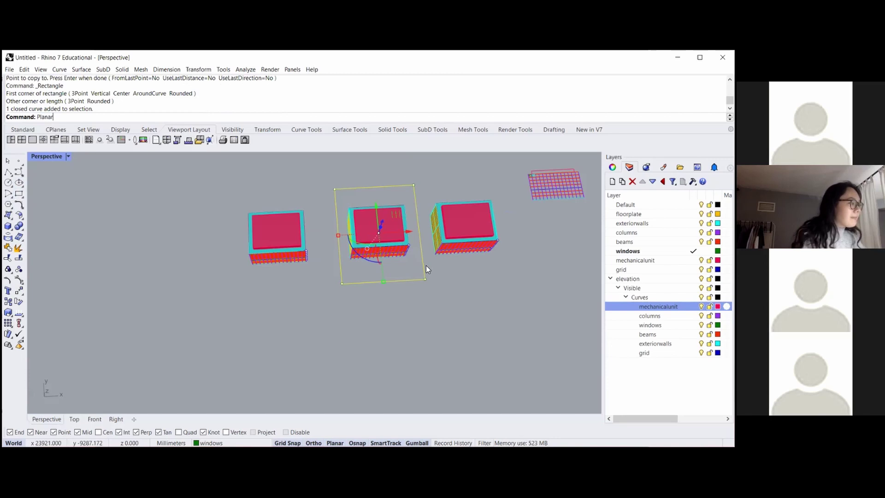
{"action": "key", "text": "Return"}
{"action": "right_click_drag", "start_coordinate": [433, 290], "coordinate": [361, 334]}
{"action": "scroll", "coordinate": [341, 304], "scroll_direction": "up", "scroll_amount": 10}
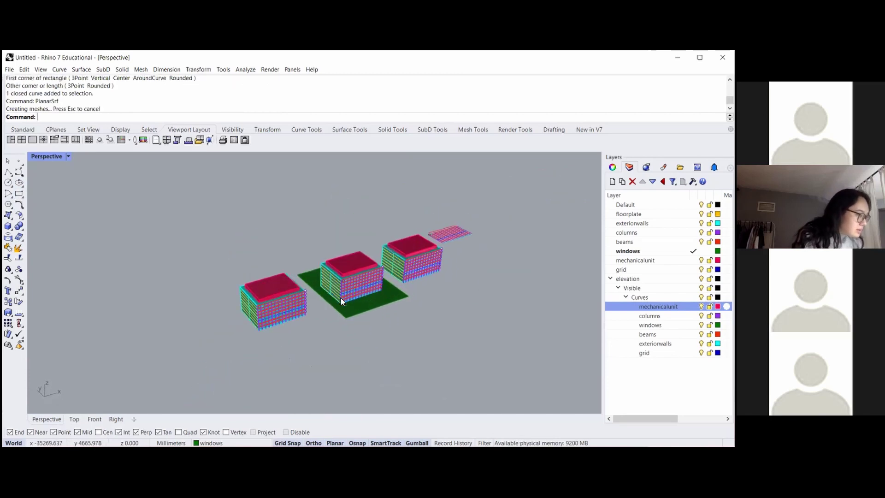
- Raise the ground surface around the middle building by 1.6 m and delete the rectangle curve left at ground level
{"action": "scroll", "coordinate": [392, 335], "scroll_direction": "down", "scroll_amount": 5}
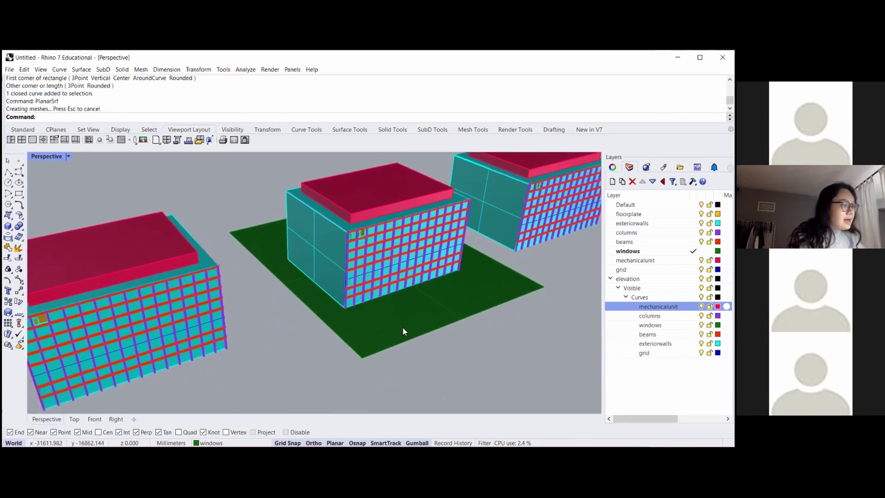
{"action": "left_click", "coordinate": [428, 315]}
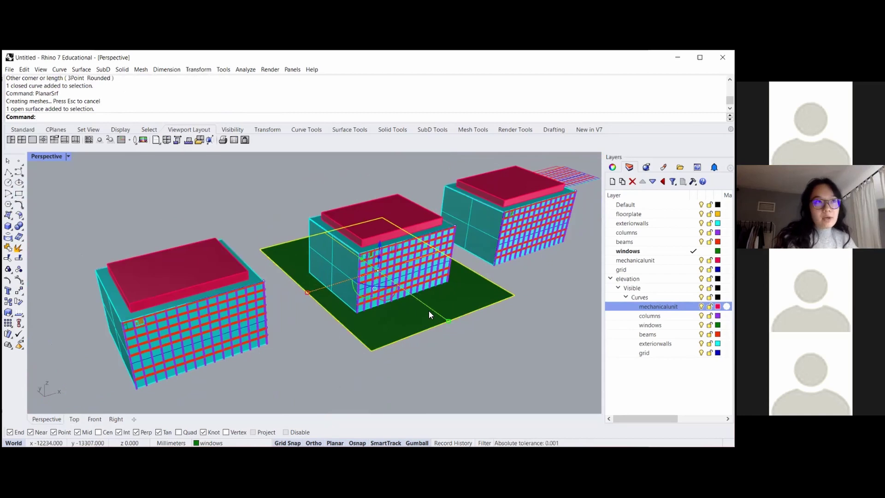
{"action": "left_click", "coordinate": [381, 244]}
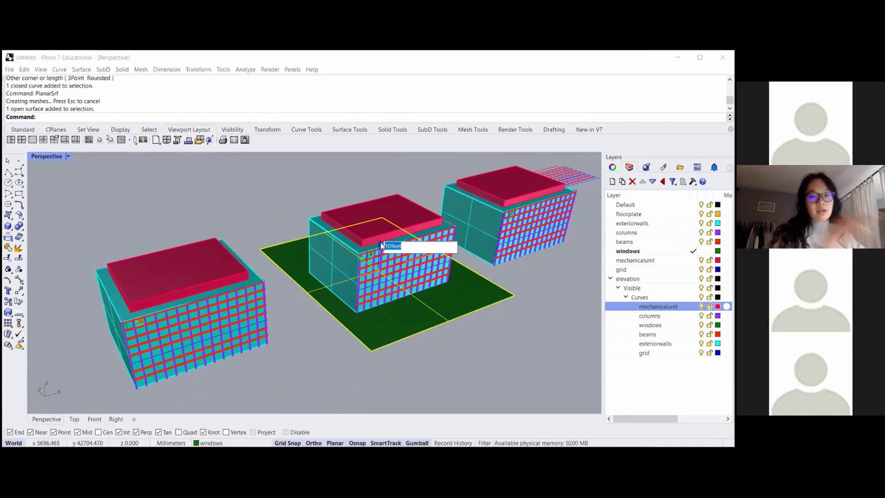
{"action": "type", "text": "1.6m"}
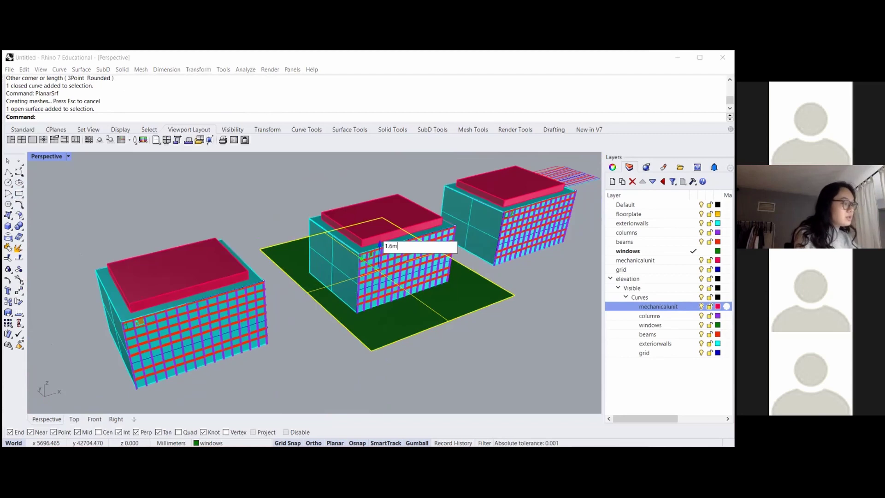
{"action": "key", "text": "Return"}
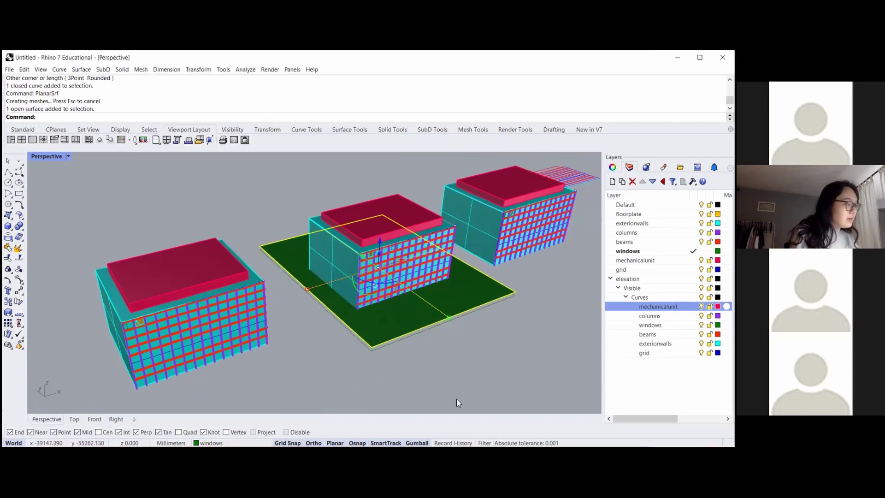
{"action": "scroll", "coordinate": [403, 362], "scroll_direction": "up", "scroll_amount": 3}
{"action": "left_click", "coordinate": [393, 341]}
{"action": "key", "text": "Delete"}
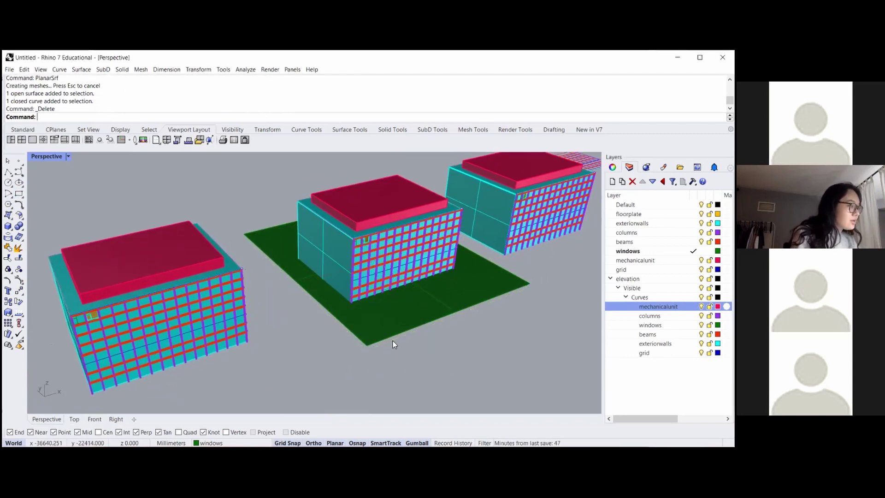
{"action": "scroll", "coordinate": [333, 302], "scroll_direction": "down", "scroll_amount": 5}
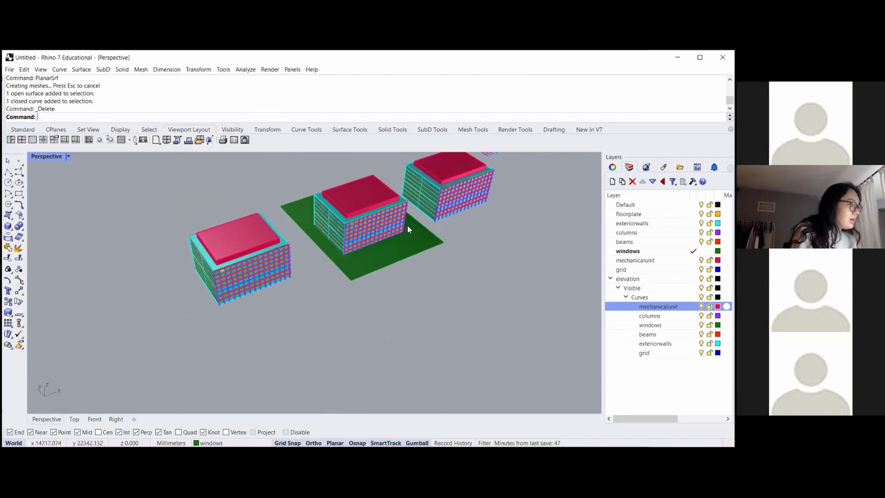
{"action": "right_click_drag", "start_coordinate": [409, 294], "coordinate": [456, 260]}
{"action": "left_click_drag", "start_coordinate": [401, 176], "coordinate": [401, 177]}
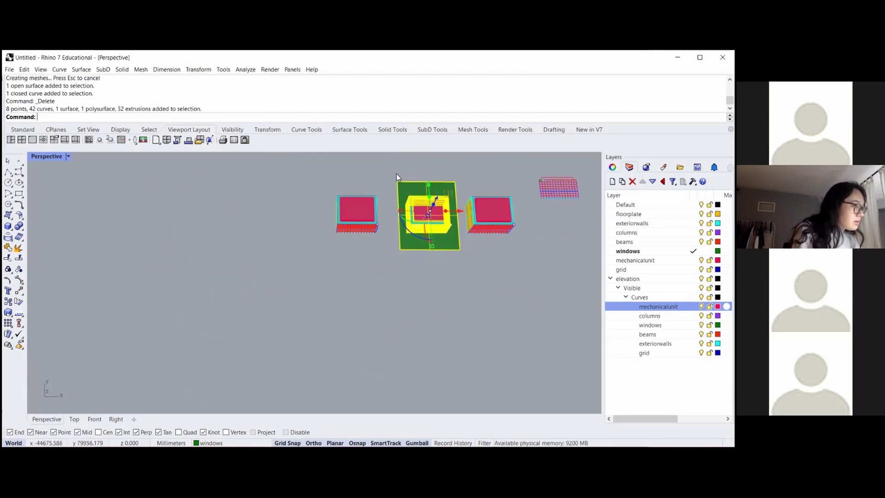
{"action": "left_click", "coordinate": [466, 290]}
{"action": "right_click_drag", "start_coordinate": [430, 250], "coordinate": [403, 203]}
{"action": "scroll", "coordinate": [415, 208], "scroll_direction": "up", "scroll_amount": 2}
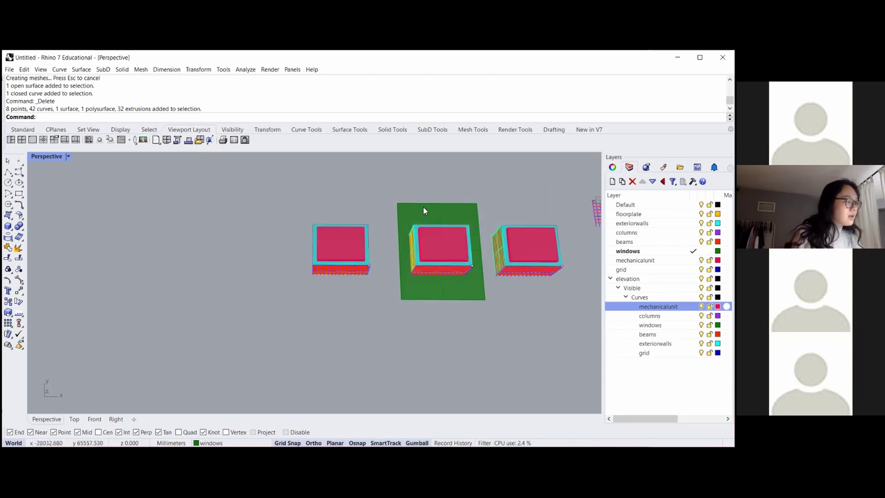
{"action": "left_click_drag", "start_coordinate": [518, 376], "coordinate": [451, 259]}
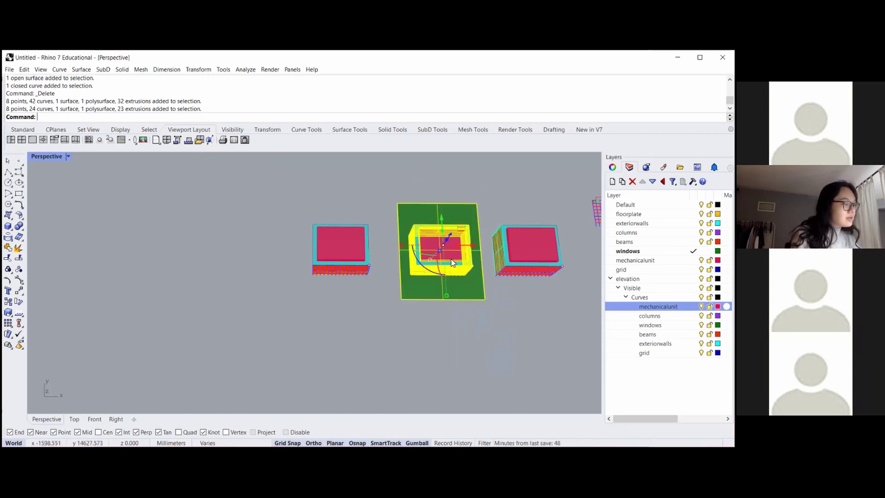
{"action": "right_click_drag", "start_coordinate": [455, 327], "coordinate": [396, 302]}
{"action": "scroll", "coordinate": [382, 317], "scroll_direction": "up", "scroll_amount": 2}
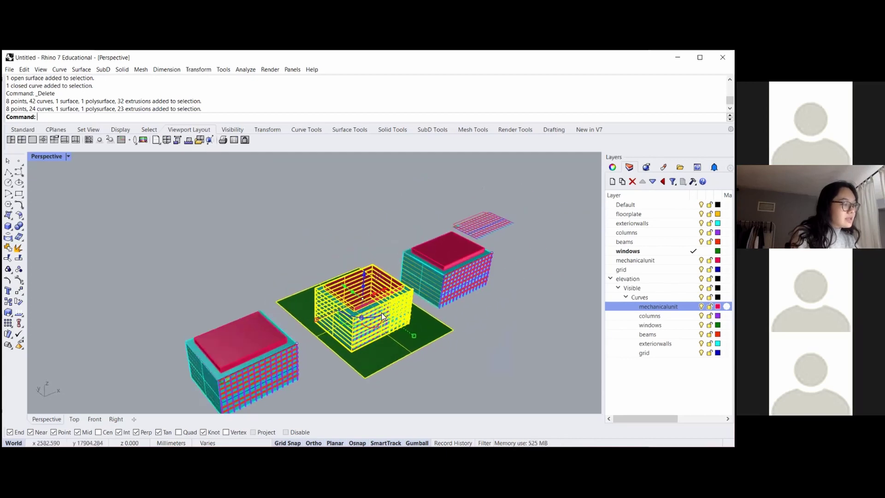
{"action": "scroll", "coordinate": [359, 318], "scroll_direction": "up", "scroll_amount": 4}
{"action": "scroll", "coordinate": [422, 350], "scroll_direction": "down", "scroll_amount": 6}
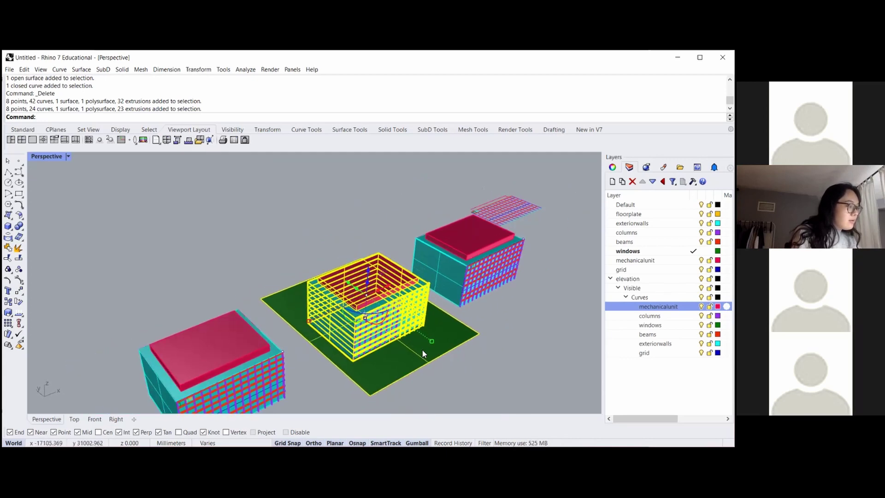
{"action": "left_click", "coordinate": [375, 384]}
{"action": "right_click_drag", "start_coordinate": [375, 385], "coordinate": [353, 368]}
{"action": "scroll", "coordinate": [383, 301], "scroll_direction": "down", "scroll_amount": 5}
{"action": "scroll", "coordinate": [341, 255], "scroll_direction": "up", "scroll_amount": 4}
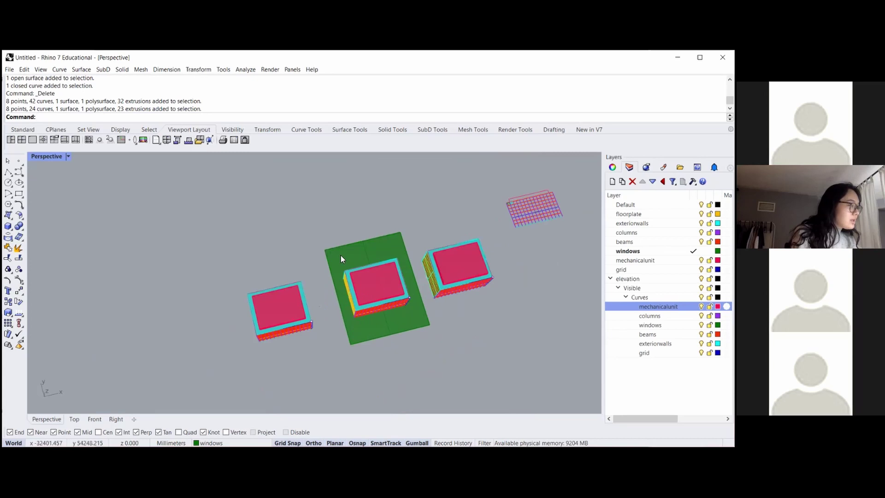
{"action": "left_click_drag", "start_coordinate": [286, 214], "coordinate": [339, 273]}
{"action": "left_click_drag", "start_coordinate": [317, 189], "coordinate": [421, 375]}
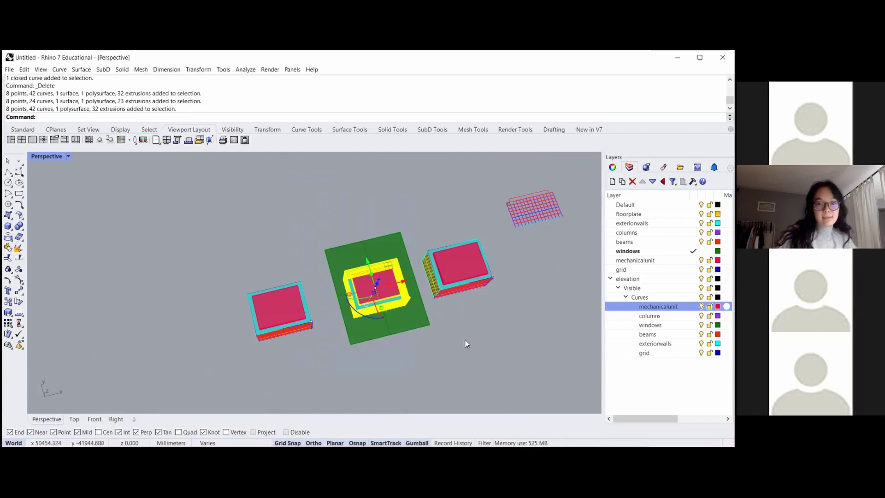
{"action": "left_click", "coordinate": [456, 352]}
{"action": "right_click_drag", "start_coordinate": [456, 351], "coordinate": [353, 296]}
- Split all of the middle building's objects, leaving out the raised surface, using that surface as the cutting object
{"action": "left_click_drag", "start_coordinate": [391, 365], "coordinate": [303, 233]}
{"action": "right_click_drag", "start_coordinate": [400, 360], "coordinate": [361, 306]}
{"action": "scroll", "coordinate": [362, 306], "scroll_direction": "down", "scroll_amount": 7}
{"action": "scroll", "coordinate": [341, 370], "scroll_direction": "up", "scroll_amount": 8}
{"action": "scroll", "coordinate": [342, 369], "scroll_direction": "up", "scroll_amount": 2}
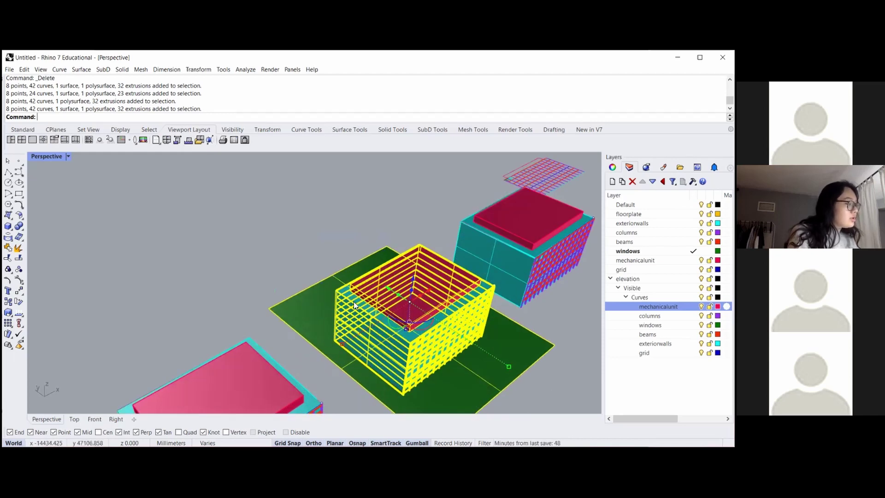
{"action": "left_click", "coordinate": [295, 308], "text": "ctrl"}
{"action": "scroll", "coordinate": [413, 271], "scroll_direction": "down", "scroll_amount": 2}
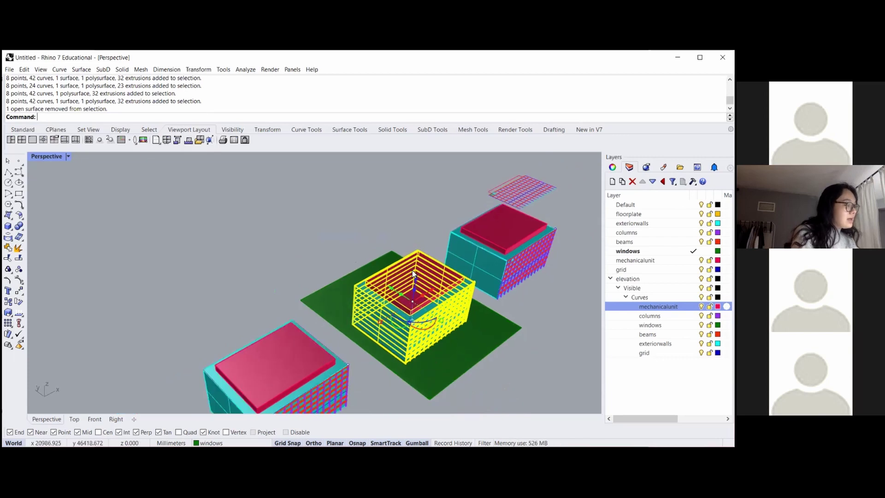
{"action": "key", "text": "Return"}
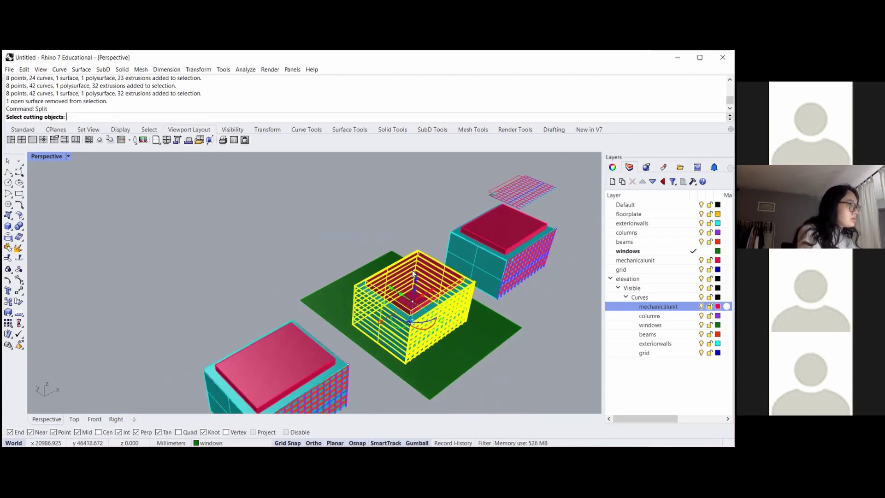
{"action": "left_click", "coordinate": [446, 360]}
{"action": "key", "text": "Return"}
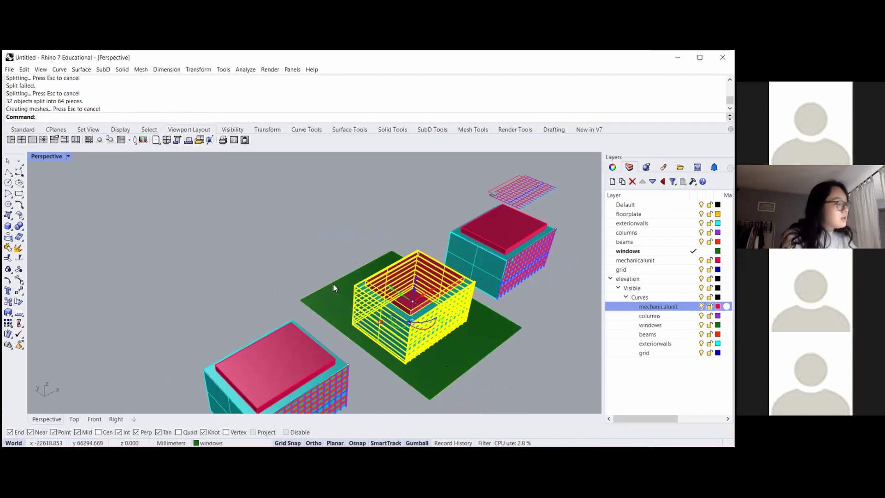
- In the Front view, delete all parts of the middle building above the cutting surface
{"action": "left_click", "coordinate": [95, 419]}
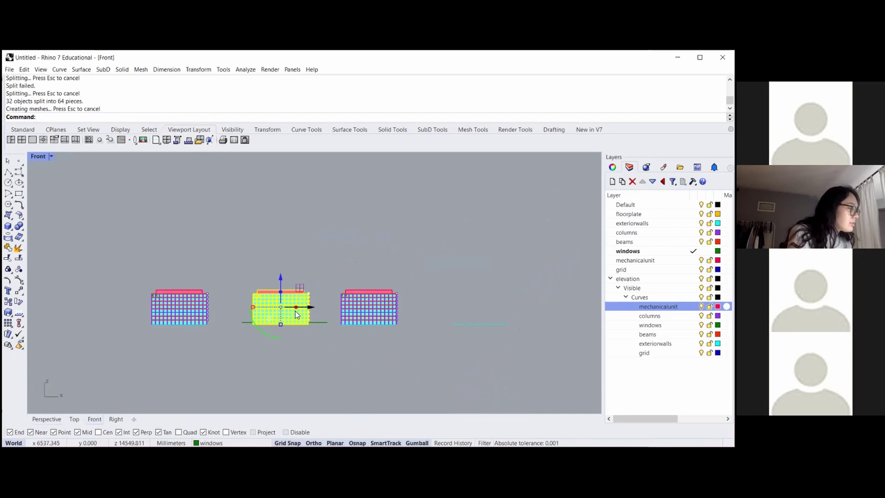
{"action": "scroll", "coordinate": [295, 311], "scroll_direction": "up", "scroll_amount": 5}
{"action": "key", "text": "Escape"}
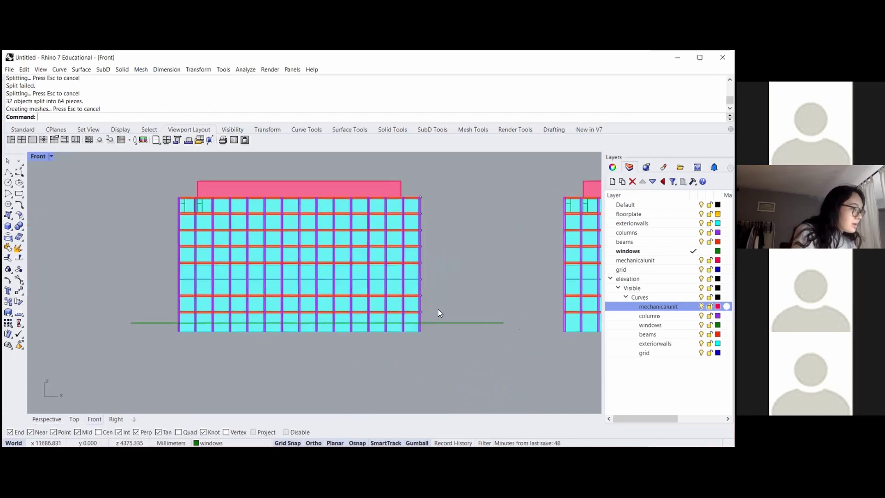
{"action": "left_click_drag", "start_coordinate": [431, 316], "coordinate": [166, 174]}
{"action": "key", "text": "Delete"}
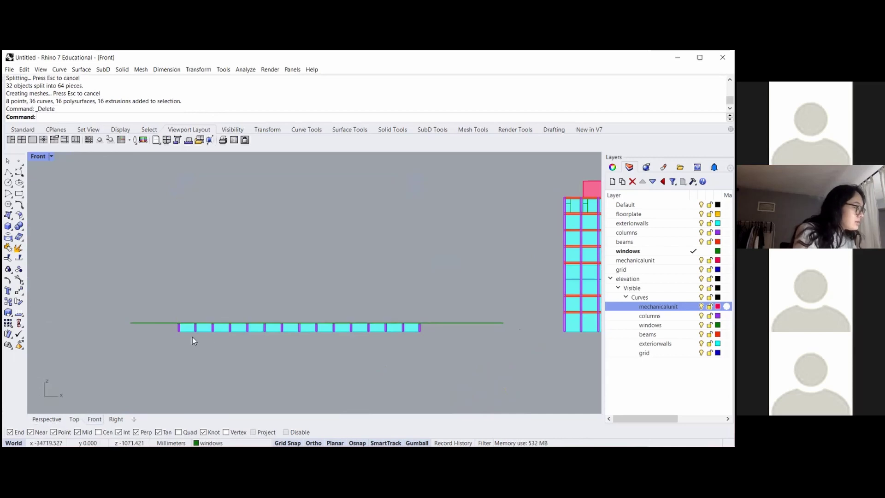
- Return to the Perspective view and delete the green cutting surface over the remaining base
{"action": "left_click", "coordinate": [44, 420]}
{"action": "scroll", "coordinate": [277, 304], "scroll_direction": "down", "scroll_amount": 1}
{"action": "left_click", "coordinate": [346, 291]}
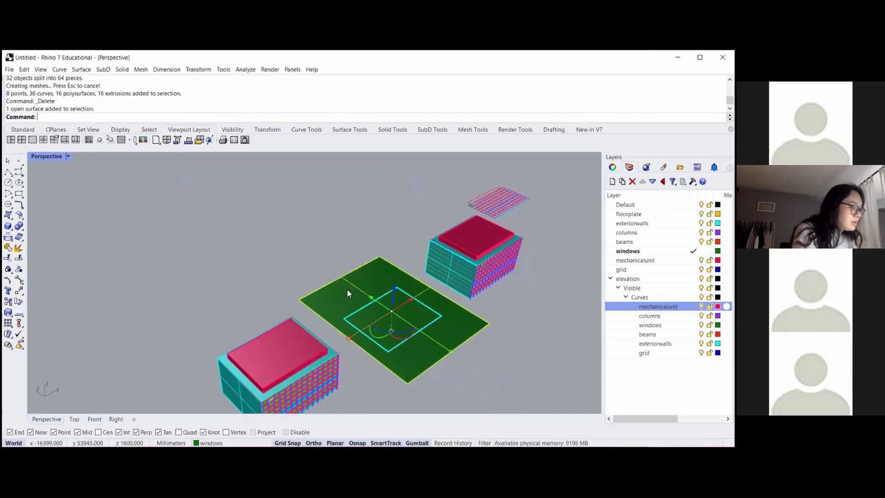
{"action": "key", "text": "Delete"}
- Examine the cut ends of the exterior walls and columns at the corner of the remaining base
{"action": "scroll", "coordinate": [353, 289], "scroll_direction": "up", "scroll_amount": 2}
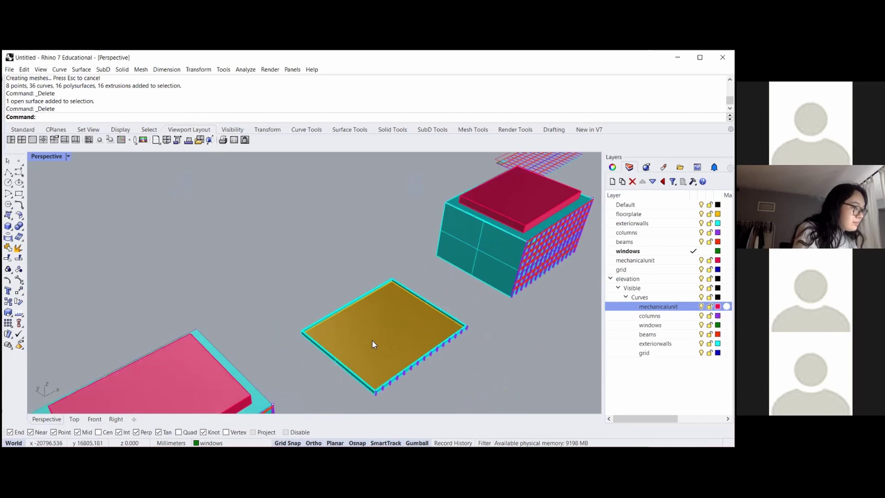
{"action": "right_click_drag", "start_coordinate": [372, 341], "coordinate": [369, 362]}
{"action": "scroll", "coordinate": [377, 310], "scroll_direction": "up", "scroll_amount": 8}
{"action": "scroll", "coordinate": [378, 344], "scroll_direction": "down", "scroll_amount": 1}
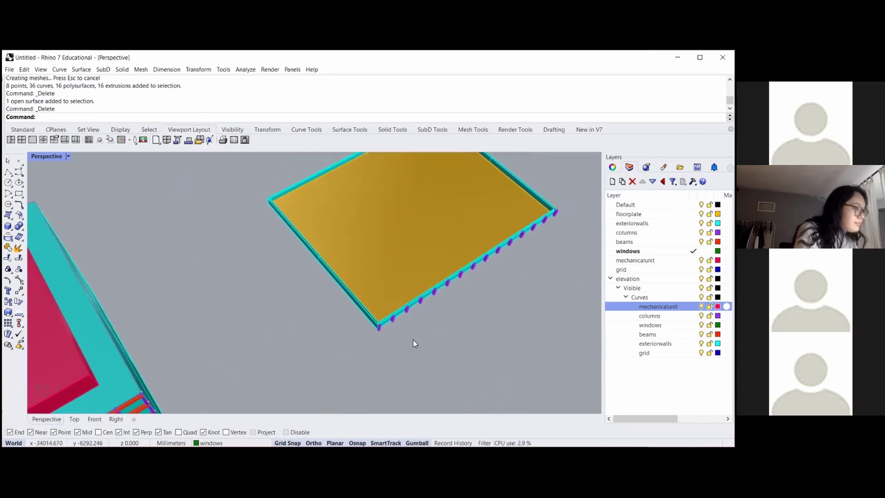
{"action": "scroll", "coordinate": [442, 345], "scroll_direction": "down", "scroll_amount": 2}
{"action": "left_click_drag", "start_coordinate": [519, 336], "coordinate": [269, 186]}
{"action": "type", "text": "ZS"}
{"action": "key", "text": "Return"}
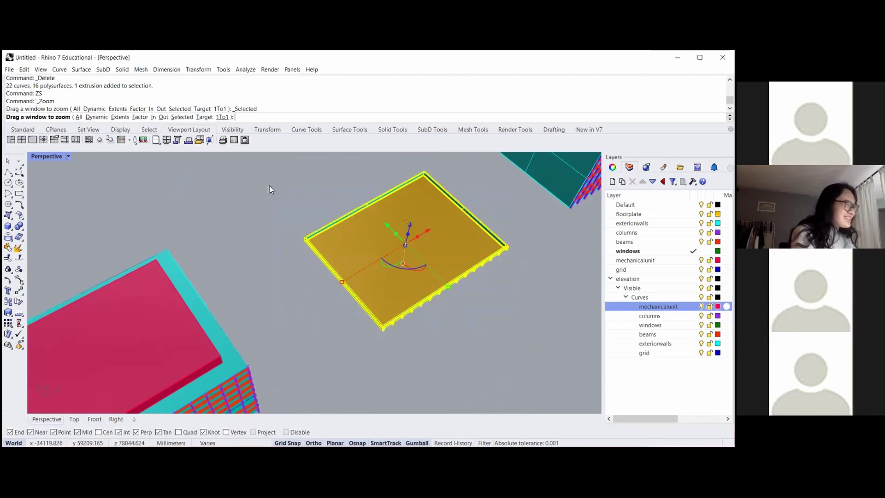
{"action": "key", "text": "Escape"}
{"action": "scroll", "coordinate": [449, 304], "scroll_direction": "up", "scroll_amount": 5}
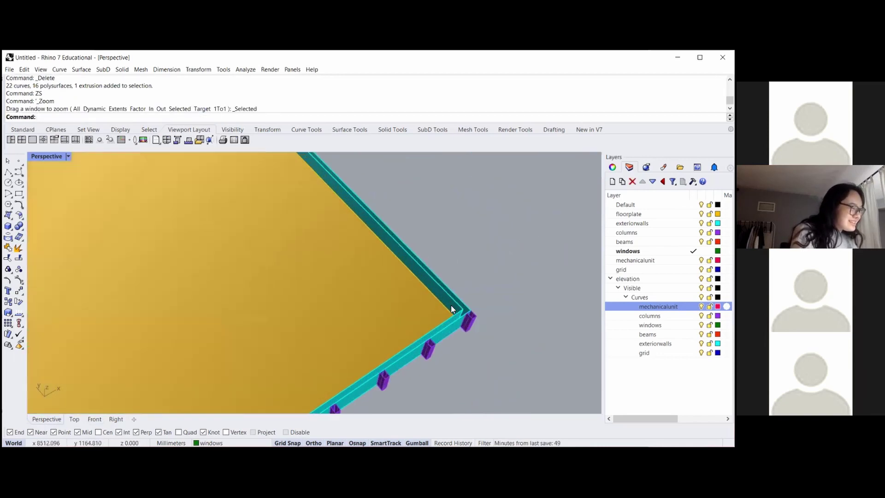
{"action": "scroll", "coordinate": [451, 307], "scroll_direction": "down", "scroll_amount": 3}
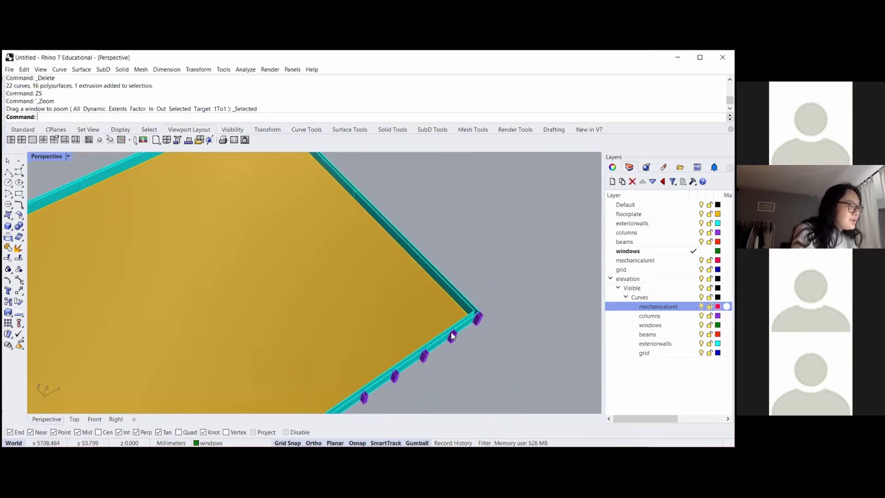
{"action": "scroll", "coordinate": [451, 334], "scroll_direction": "up", "scroll_amount": 5}
{"action": "left_click", "coordinate": [467, 361]}
{"action": "key", "text": "Escape"}
{"action": "scroll", "coordinate": [461, 365], "scroll_direction": "down", "scroll_amount": 4}
{"action": "scroll", "coordinate": [480, 325], "scroll_direction": "up", "scroll_amount": 4}
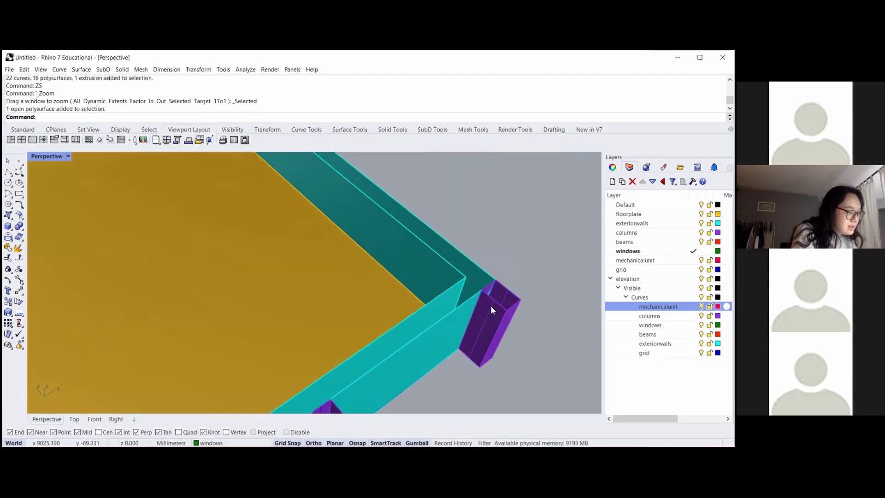
{"action": "left_click", "coordinate": [476, 279]}
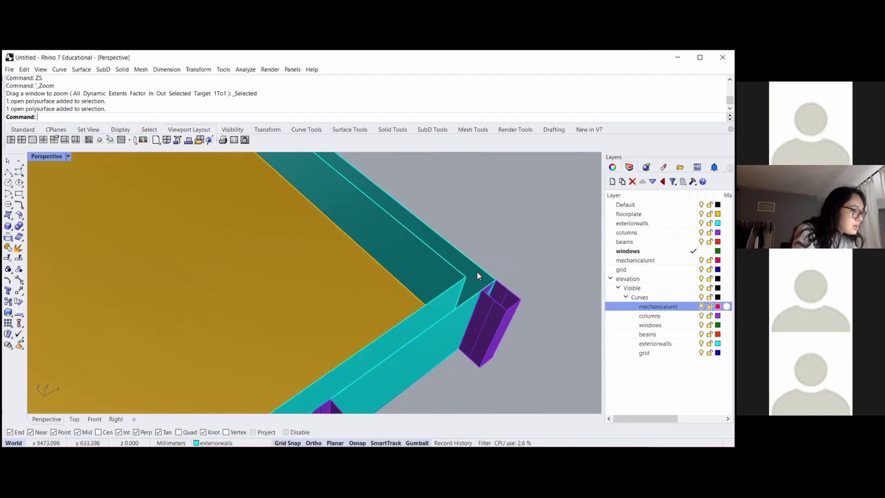
{"action": "scroll", "coordinate": [469, 284], "scroll_direction": "down", "scroll_amount": 3}
{"action": "scroll", "coordinate": [477, 262], "scroll_direction": "up", "scroll_amount": 4}
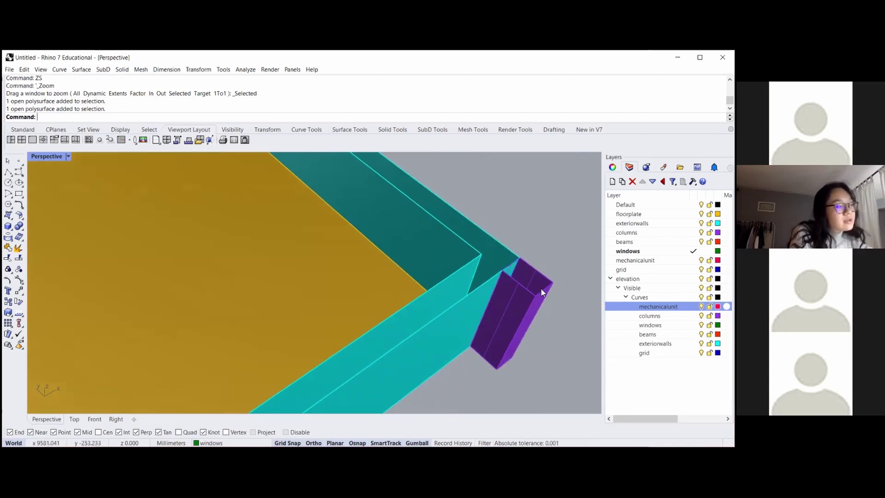
{"action": "scroll", "coordinate": [498, 271], "scroll_direction": "down", "scroll_amount": 5}
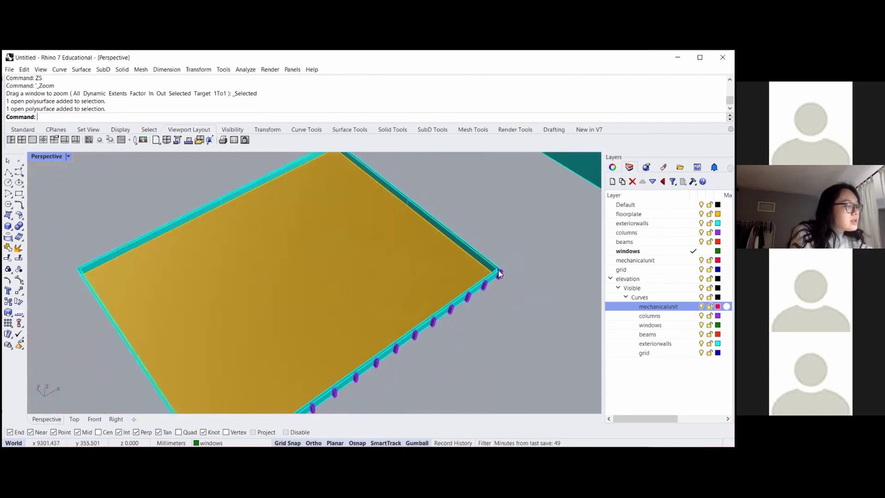
{"action": "scroll", "coordinate": [391, 297], "scroll_direction": "down", "scroll_amount": 2}
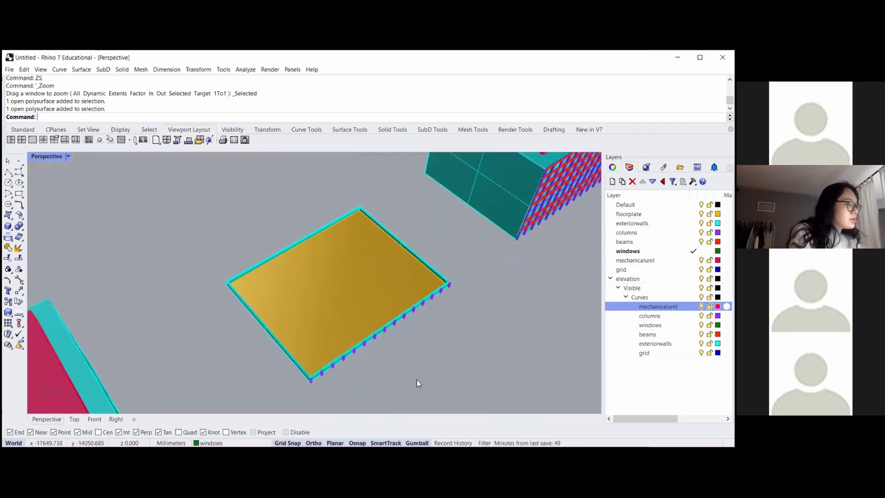
- Cap the open cut tops of the remaining walls and columns, and inspect the capped corner
{"action": "scroll", "coordinate": [410, 357], "scroll_direction": "down", "scroll_amount": 2}
{"action": "left_click_drag", "start_coordinate": [417, 375], "coordinate": [267, 255]}
{"action": "type", "text": "cap"}
{"action": "key", "text": "Return"}
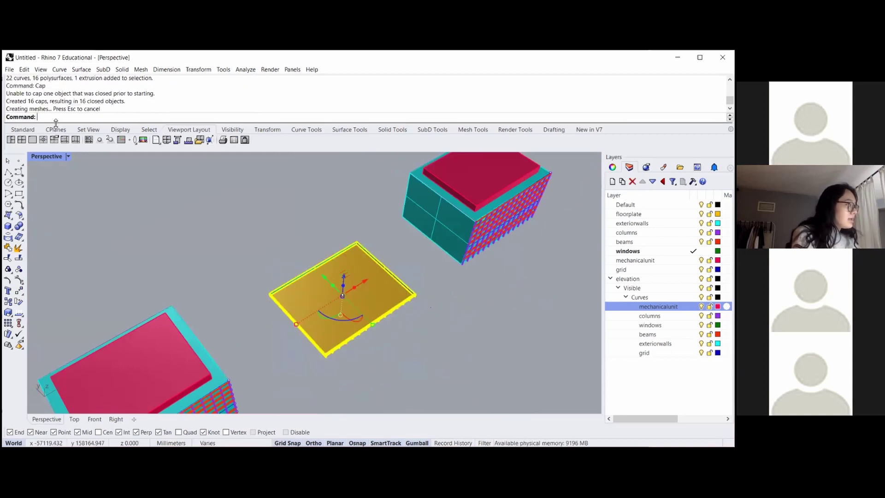
{"action": "scroll", "coordinate": [401, 307], "scroll_direction": "up", "scroll_amount": 2}
{"action": "scroll", "coordinate": [400, 308], "scroll_direction": "up", "scroll_amount": 5}
{"action": "left_click", "coordinate": [477, 369]}
{"action": "scroll", "coordinate": [429, 326], "scroll_direction": "up", "scroll_amount": 10}
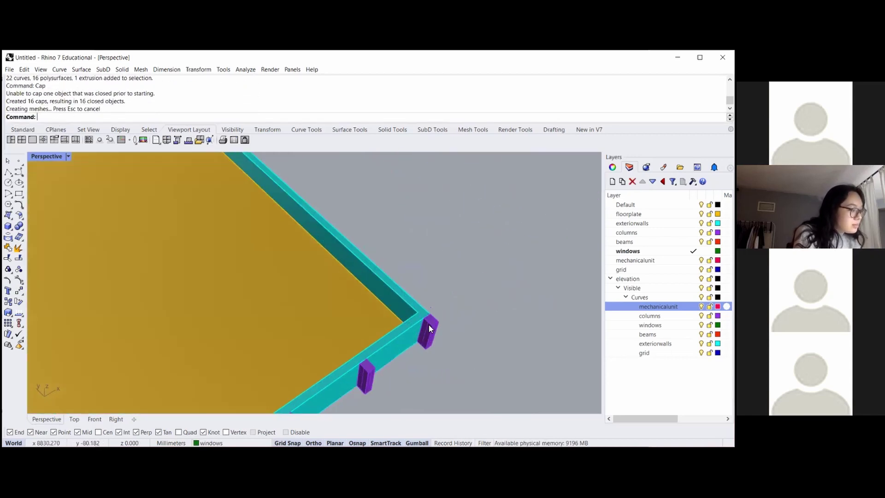
{"action": "scroll", "coordinate": [424, 317], "scroll_direction": "down", "scroll_amount": 10}
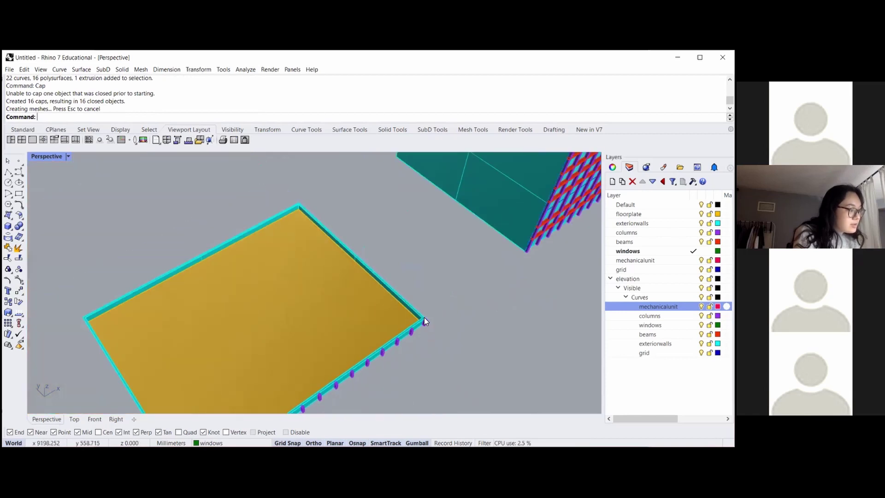
- Generate a Make2D drawing of the capped middle base from the Top view, using the layer name plan
{"action": "scroll", "coordinate": [344, 318], "scroll_direction": "down", "scroll_amount": 6}
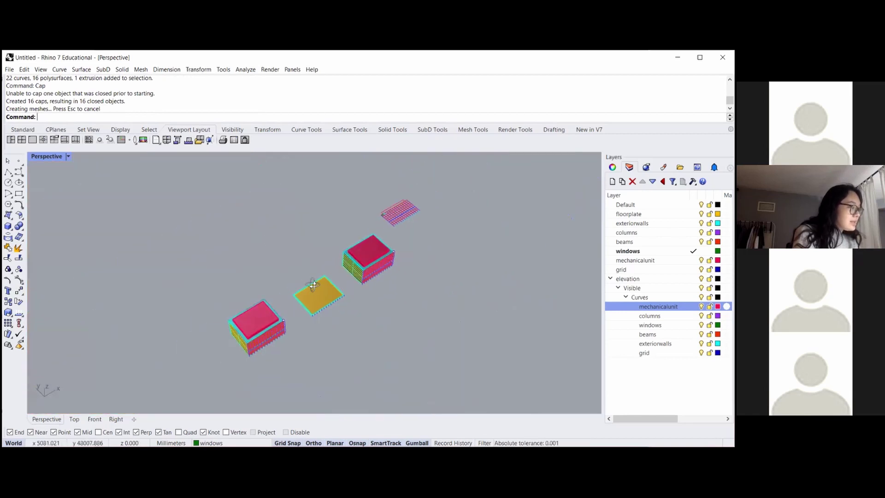
{"action": "left_click_drag", "start_coordinate": [350, 328], "coordinate": [284, 272]}
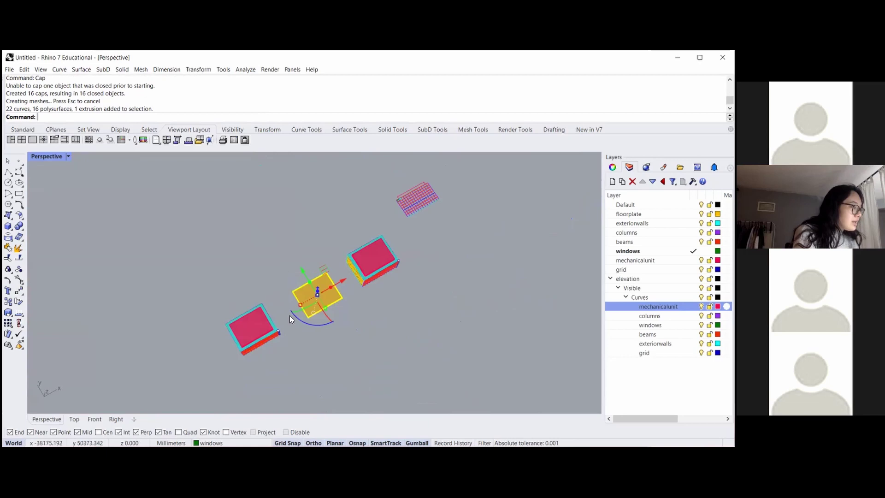
{"action": "left_click", "coordinate": [73, 420]}
{"action": "scroll", "coordinate": [443, 263], "scroll_direction": "down", "scroll_amount": 5}
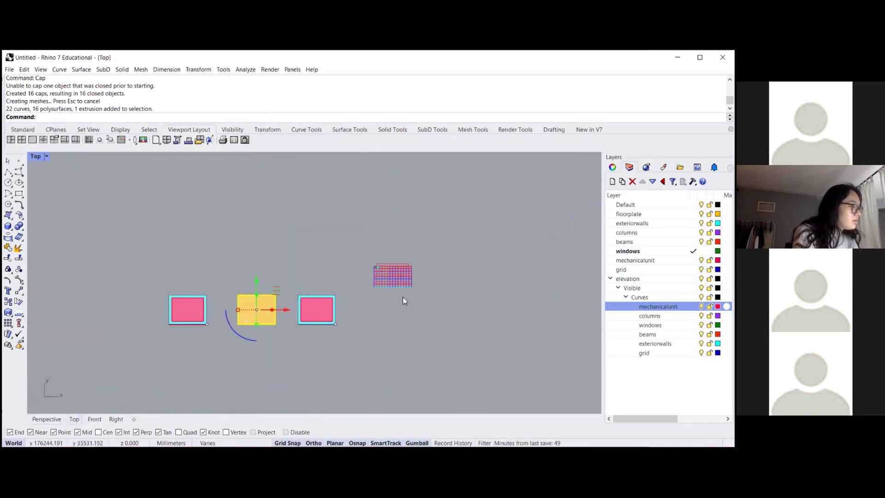
{"action": "scroll", "coordinate": [228, 306], "scroll_direction": "up", "scroll_amount": 8}
{"action": "type", "text": "ake2D"}
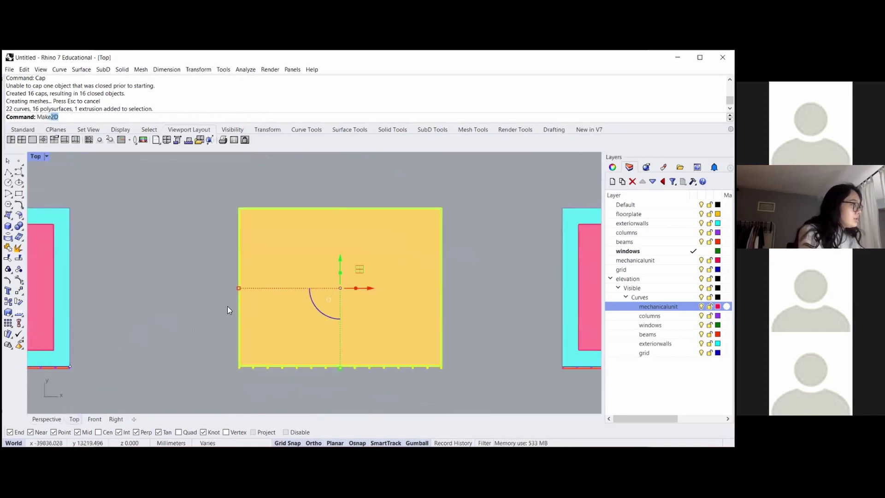
{"action": "key", "text": "Return"}
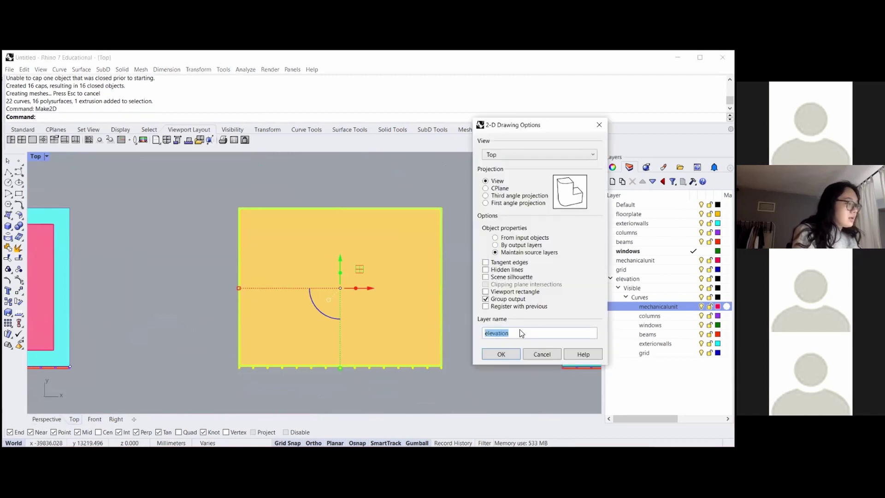
{"action": "type", "text": "pla"}
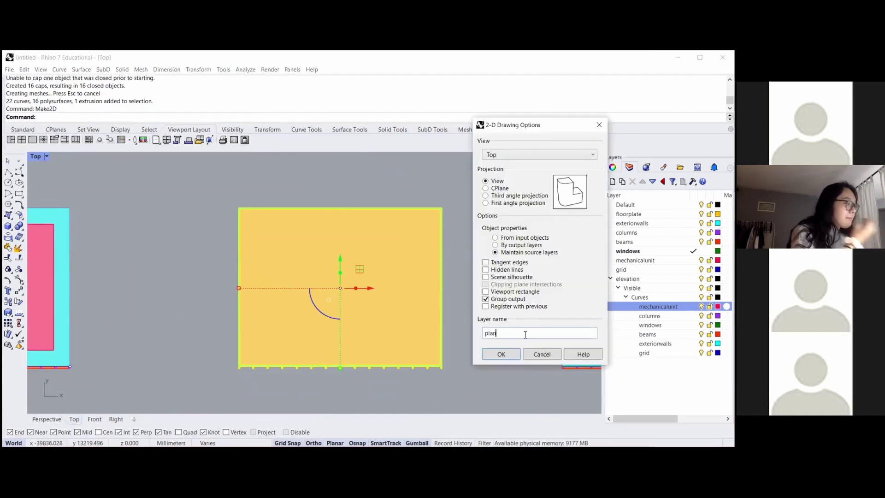
{"action": "type", "text": "n"}
{"action": "key", "text": "Return"}
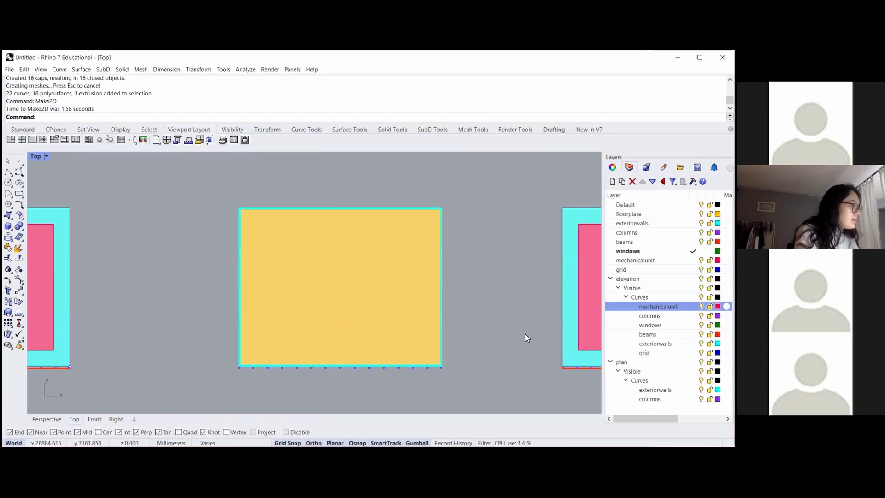
- Move the new plan linework clear of the buildings and align it directly below the elevation drawing
{"action": "scroll", "coordinate": [299, 313], "scroll_direction": "down", "scroll_amount": 6}
{"action": "scroll", "coordinate": [296, 308], "scroll_direction": "up", "scroll_amount": 4}
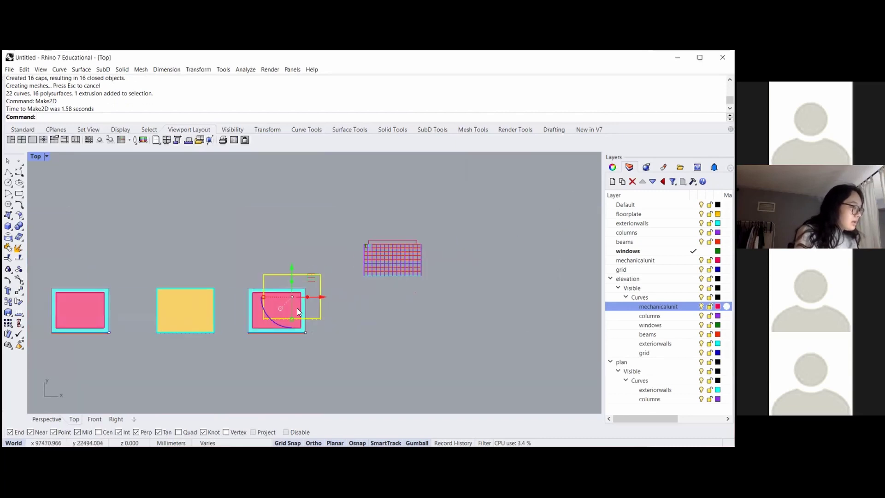
{"action": "left_click_drag", "start_coordinate": [322, 297], "coordinate": [422, 303]}
{"action": "left_click_drag", "start_coordinate": [393, 273], "coordinate": [391, 289]}
{"action": "left_click", "coordinate": [496, 313]}
{"action": "scroll", "coordinate": [466, 316], "scroll_direction": "down", "scroll_amount": 4}
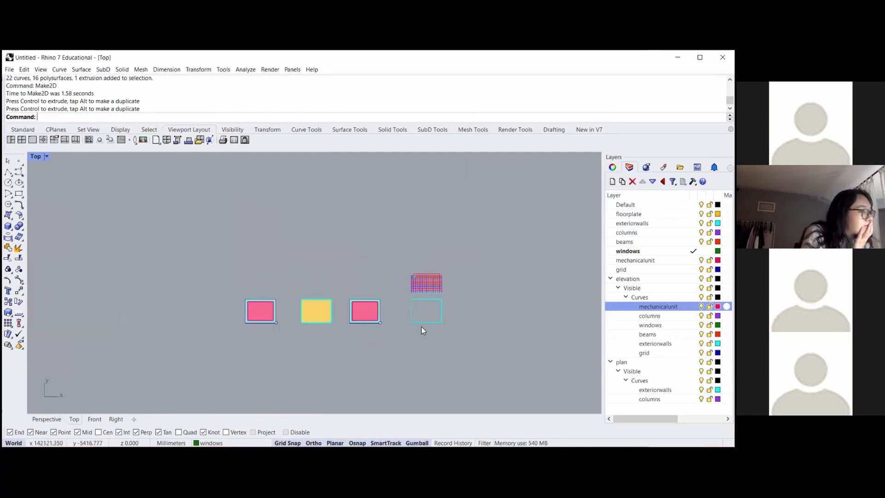
- Mirror a copy of the plan's row of column curves about the horizontal line through the side walls' midpoints
{"action": "scroll", "coordinate": [428, 322], "scroll_direction": "up", "scroll_amount": 8}
{"action": "scroll", "coordinate": [542, 327], "scroll_direction": "down", "scroll_amount": 2}
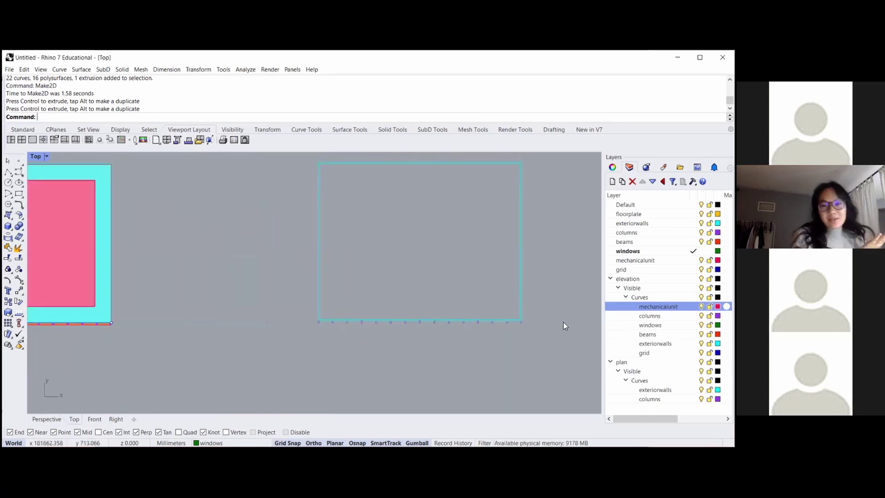
{"action": "scroll", "coordinate": [442, 346], "scroll_direction": "up", "scroll_amount": 2}
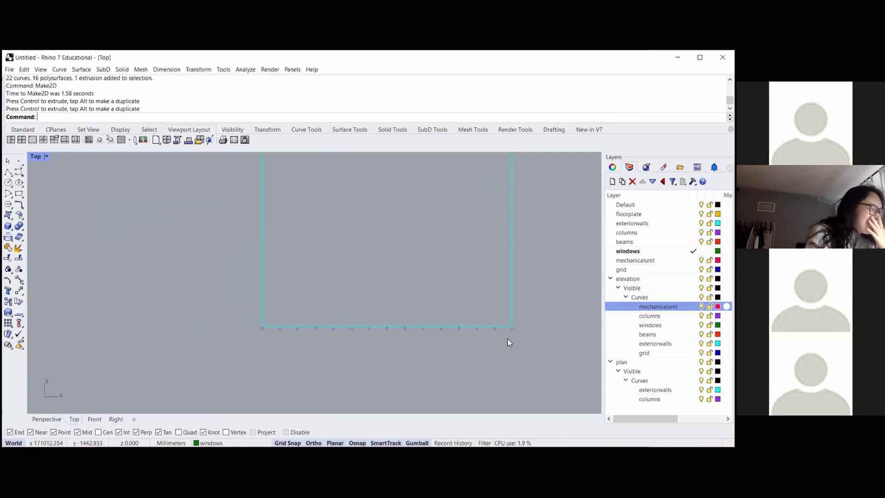
{"action": "left_click_drag", "start_coordinate": [530, 349], "coordinate": [245, 329]}
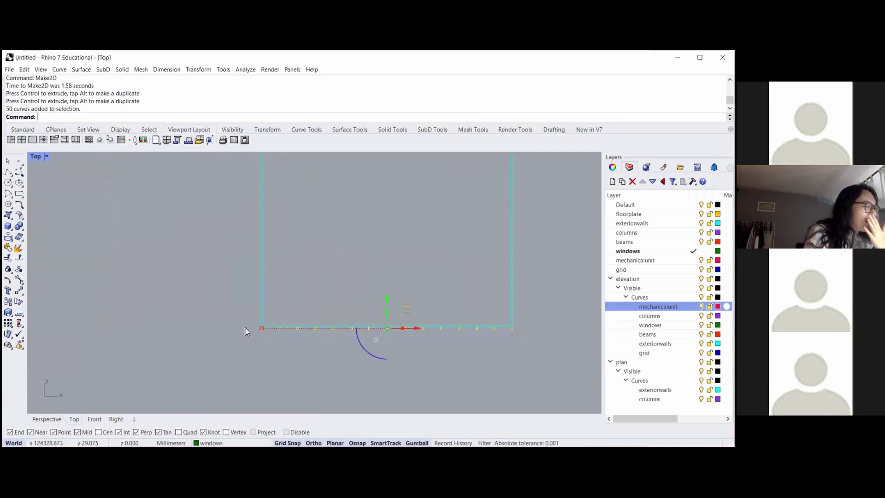
{"action": "scroll", "coordinate": [391, 358], "scroll_direction": "down", "scroll_amount": 2}
{"action": "type", "text": "mirror"}
{"action": "key", "text": "Return"}
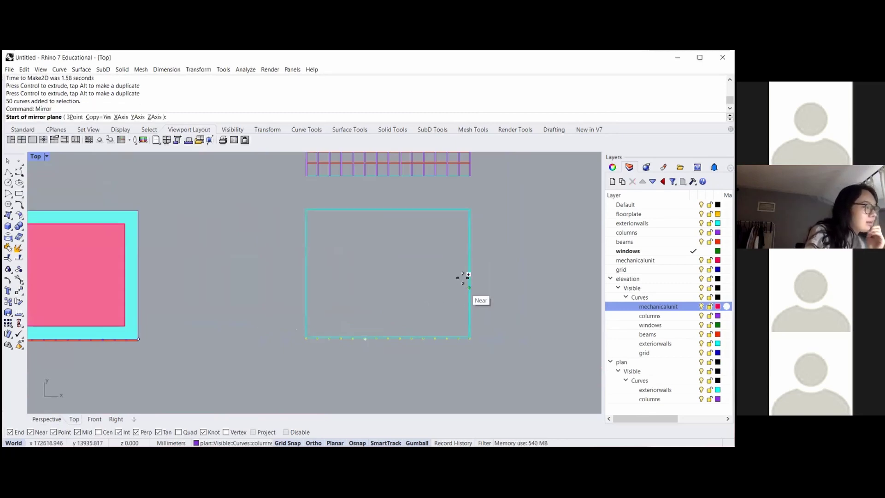
{"action": "scroll", "coordinate": [463, 277], "scroll_direction": "up", "scroll_amount": 2}
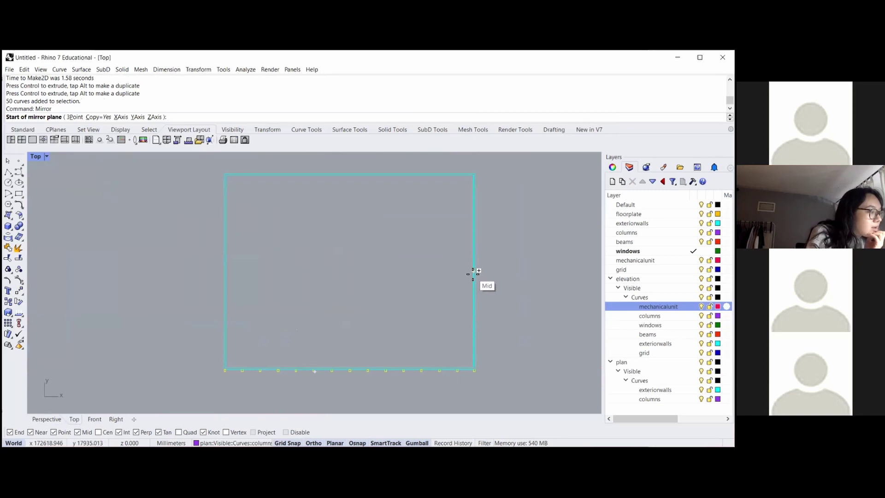
{"action": "left_click", "coordinate": [473, 272]}
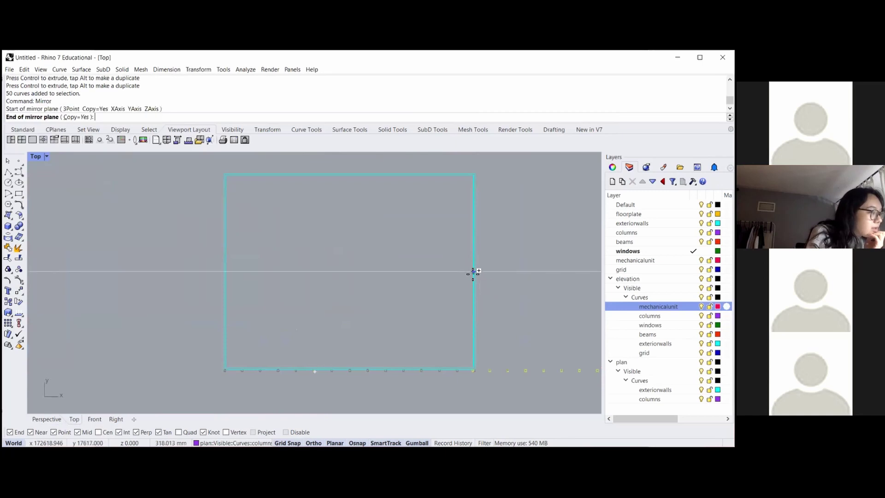
{"action": "left_click", "coordinate": [227, 272]}
{"action": "scroll", "coordinate": [360, 236], "scroll_direction": "down", "scroll_amount": 2}
{"action": "scroll", "coordinate": [457, 194], "scroll_direction": "up", "scroll_amount": 1}
{"action": "scroll", "coordinate": [380, 213], "scroll_direction": "up", "scroll_amount": 2}
{"action": "scroll", "coordinate": [477, 207], "scroll_direction": "down", "scroll_amount": 2}
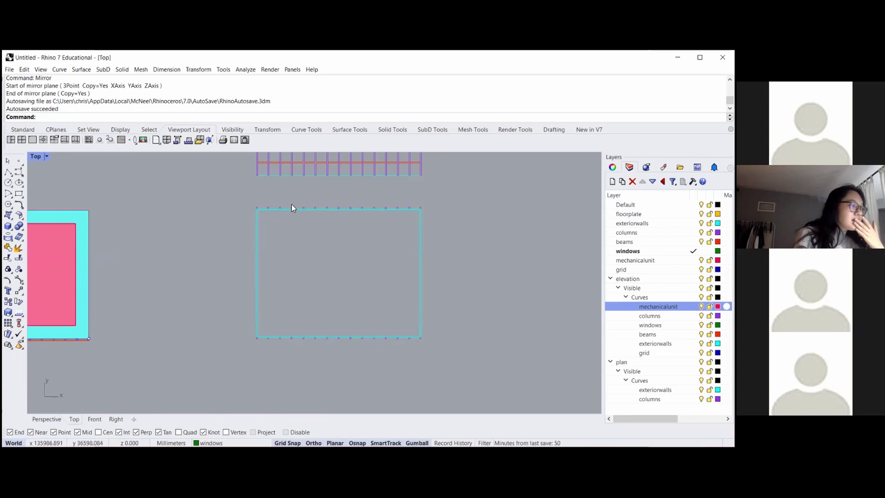
- Review the buildings, the cut base and the 2D drawings in the Top and Perspective views
{"action": "scroll", "coordinate": [438, 266], "scroll_direction": "down", "scroll_amount": 3}
{"action": "scroll", "coordinate": [341, 328], "scroll_direction": "down", "scroll_amount": 5}
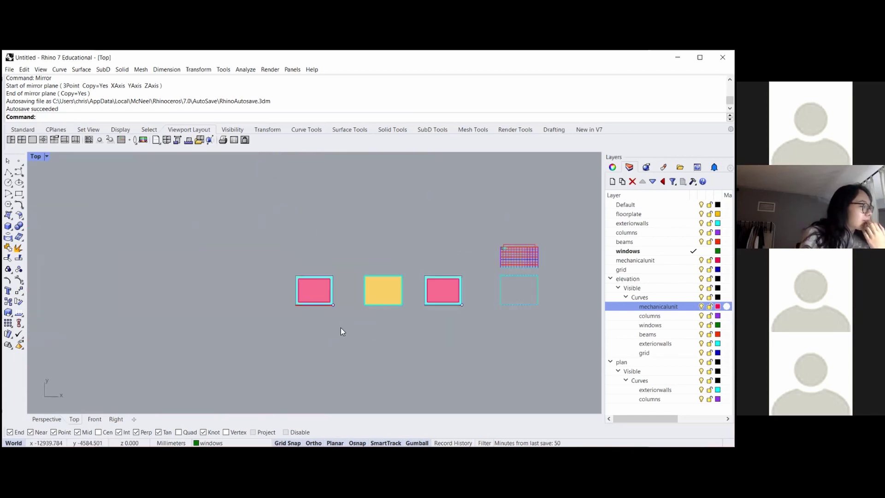
{"action": "scroll", "coordinate": [419, 297], "scroll_direction": "up", "scroll_amount": 5}
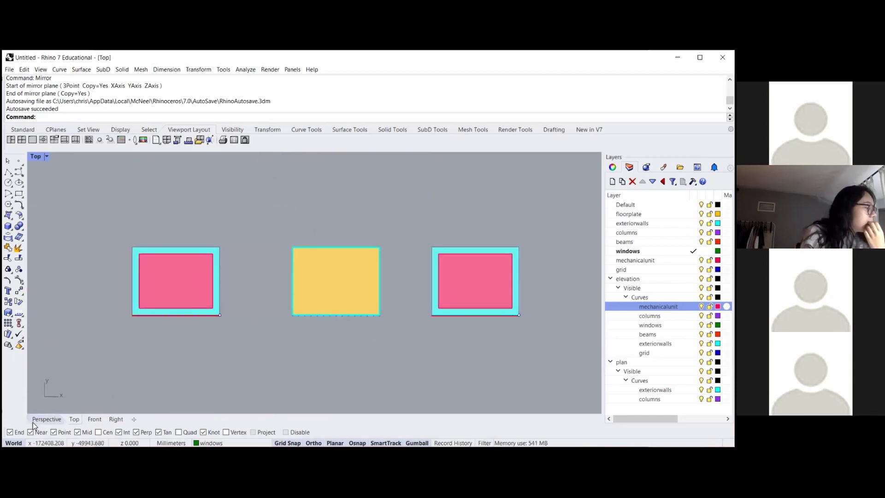
{"action": "left_click", "coordinate": [46, 419]}
{"action": "scroll", "coordinate": [303, 324], "scroll_direction": "down", "scroll_amount": 2}
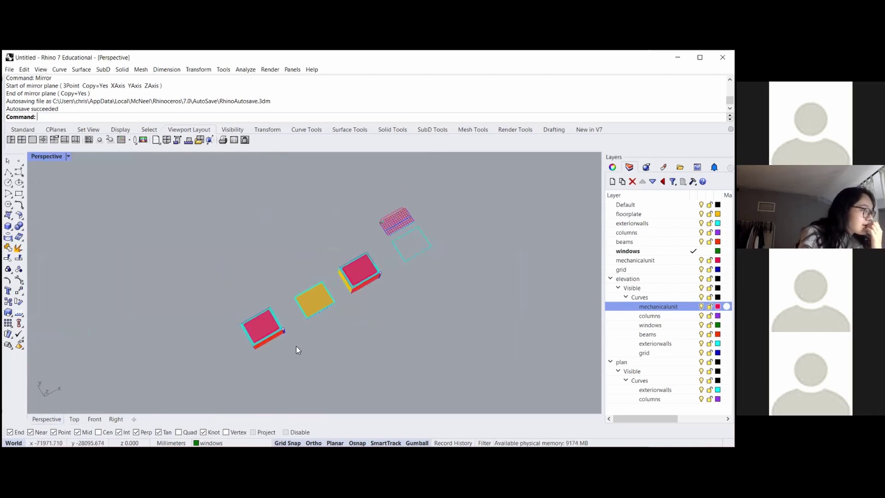
{"action": "scroll", "coordinate": [304, 332], "scroll_direction": "down", "scroll_amount": 3}
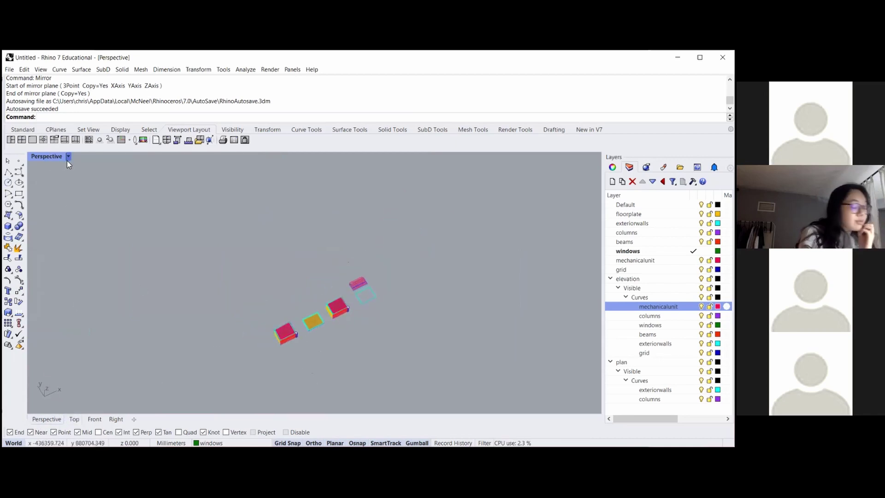
{"action": "scroll", "coordinate": [124, 310], "scroll_direction": "up", "scroll_amount": 7}
{"action": "scroll", "coordinate": [363, 344], "scroll_direction": "down", "scroll_amount": 4}
{"action": "scroll", "coordinate": [422, 342], "scroll_direction": "up", "scroll_amount": 4}
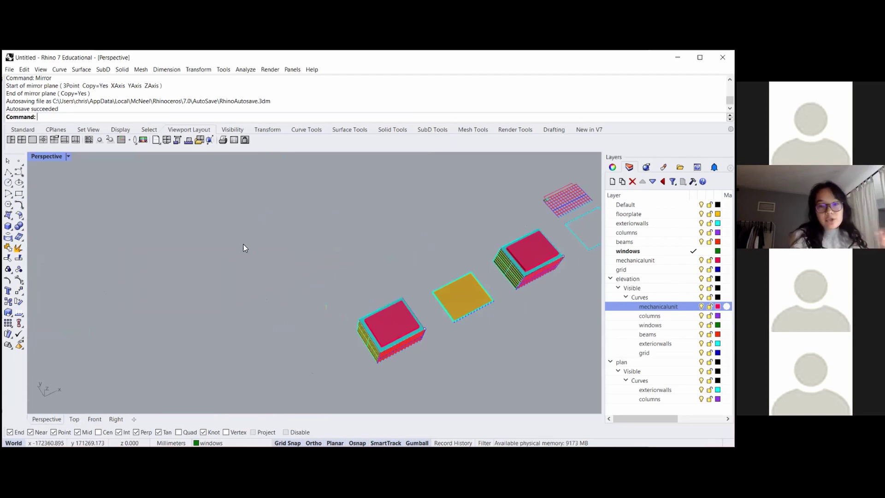
{"action": "left_click", "coordinate": [70, 420]}
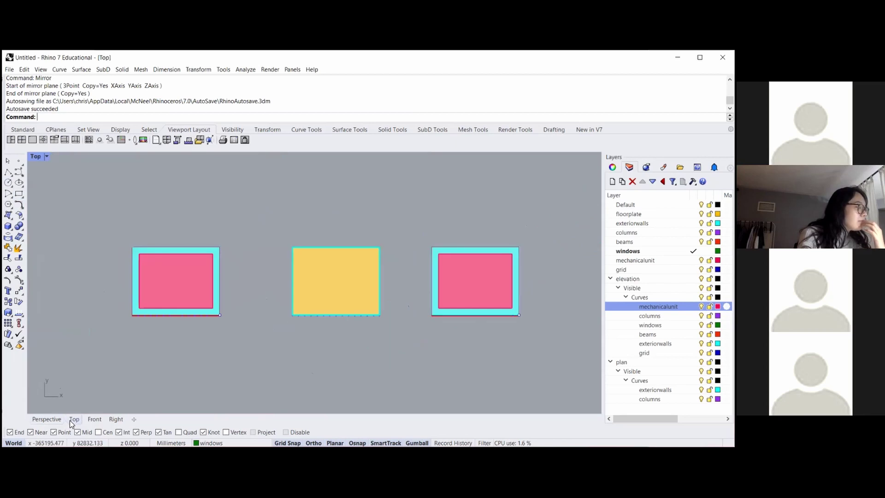
{"action": "left_click", "coordinate": [60, 420]}
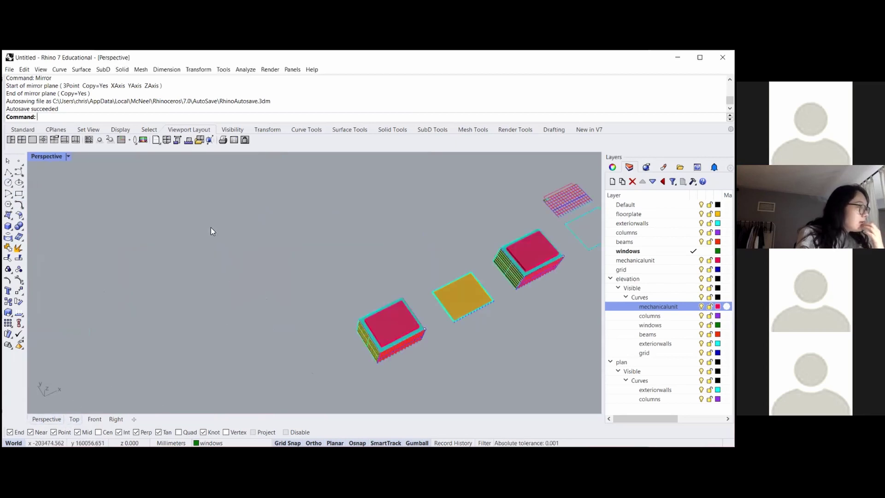
- Switch to the four-viewport layout and frame the buildings in the Front view
{"action": "left_click", "coordinate": [68, 157]}
{"action": "left_click", "coordinate": [159, 141]}
{"action": "scroll", "coordinate": [353, 240], "scroll_direction": "down", "scroll_amount": 3}
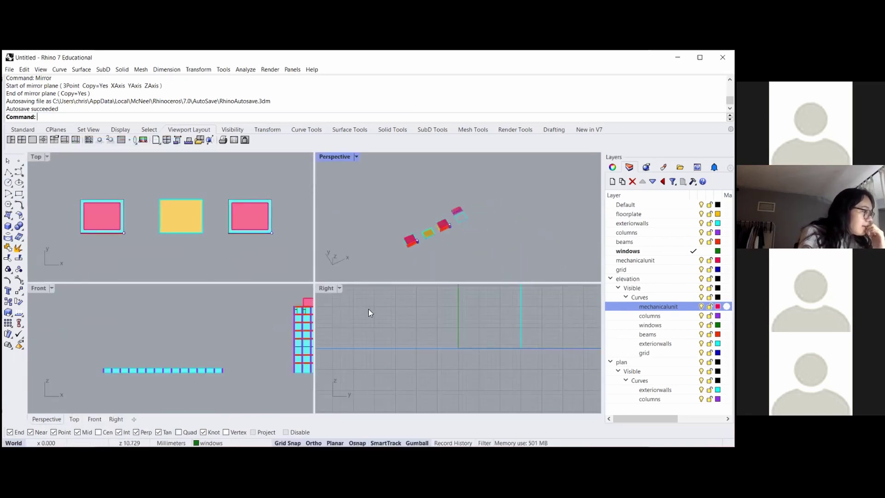
{"action": "left_click", "coordinate": [451, 333]}
{"action": "scroll", "coordinate": [451, 333], "scroll_direction": "down", "scroll_amount": 3}
{"action": "scroll", "coordinate": [249, 340], "scroll_direction": "down", "scroll_amount": 15}
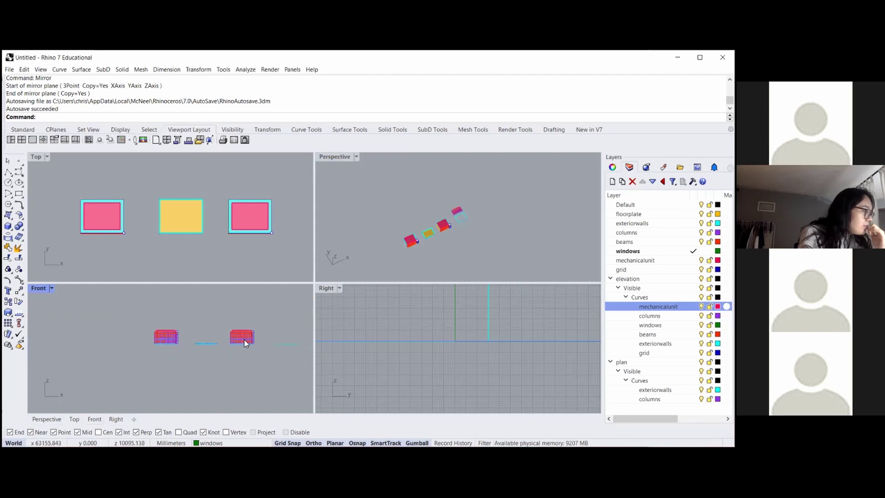
{"action": "scroll", "coordinate": [131, 337], "scroll_direction": "up", "scroll_amount": 4}
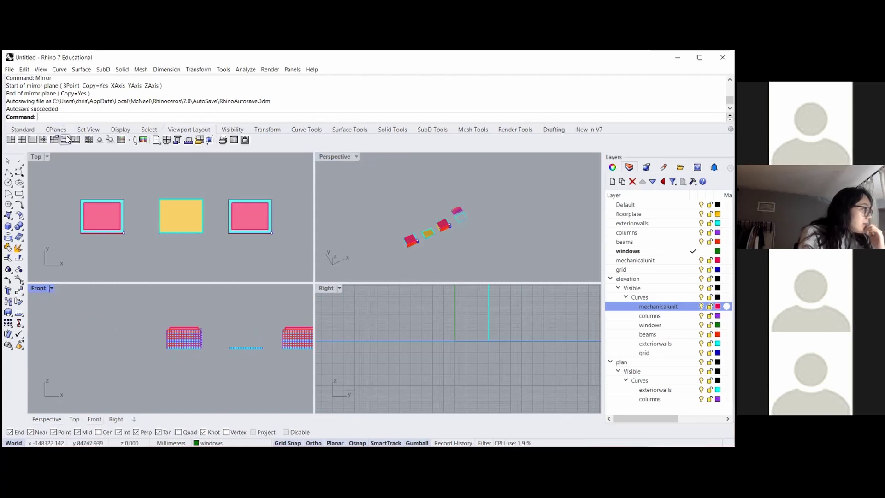
- Create a rectangular clipping plane in the Front view that encloses the leftmost building
{"action": "type", "text": "ClippingPlane"}
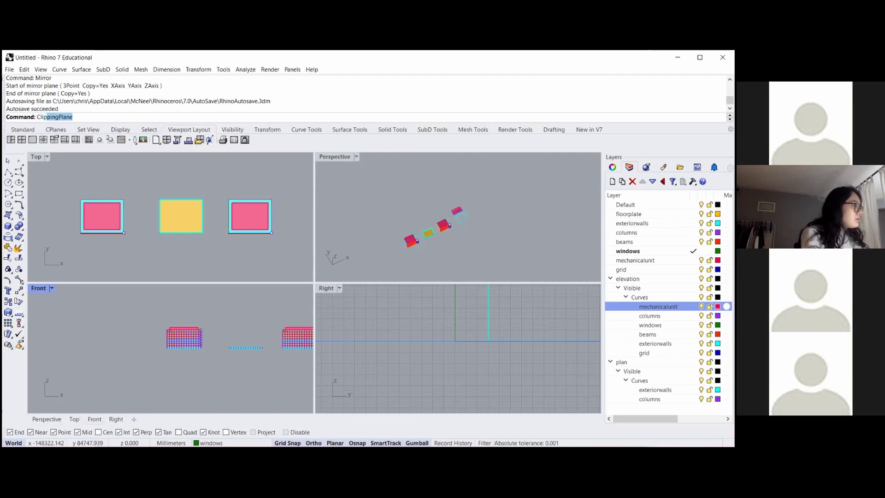
{"action": "key", "text": "Return"}
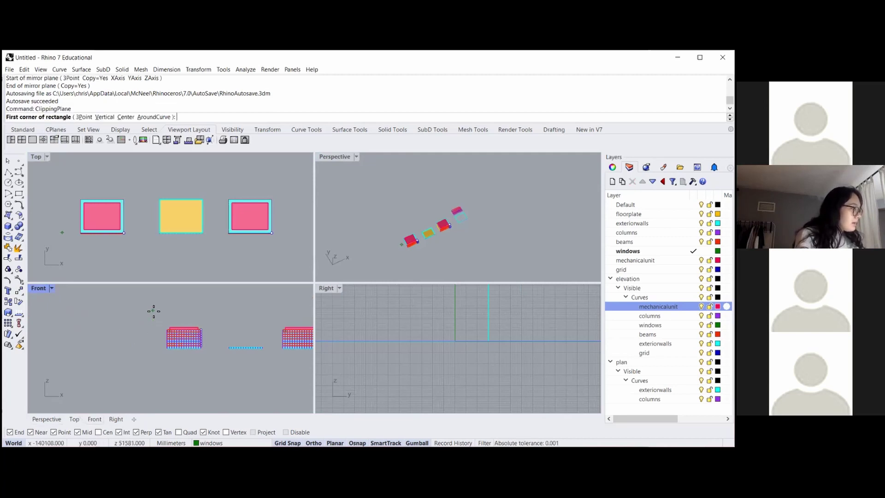
{"action": "left_click", "coordinate": [153, 311]}
{"action": "left_click", "coordinate": [215, 372]}
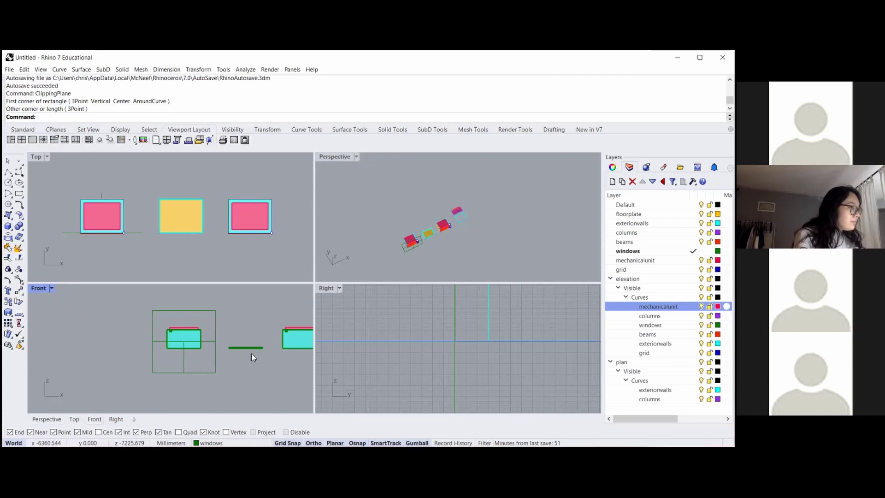
- Move the clipping plane back to the middle of the leftmost building and examine the section in the Front view
{"action": "left_click", "coordinate": [399, 264]}
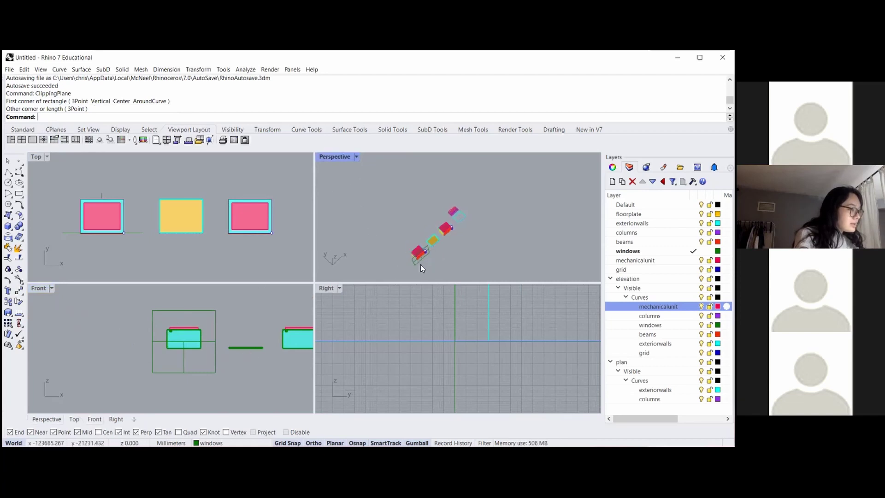
{"action": "scroll", "coordinate": [418, 244], "scroll_direction": "up", "scroll_amount": 5}
{"action": "left_click", "coordinate": [436, 206]}
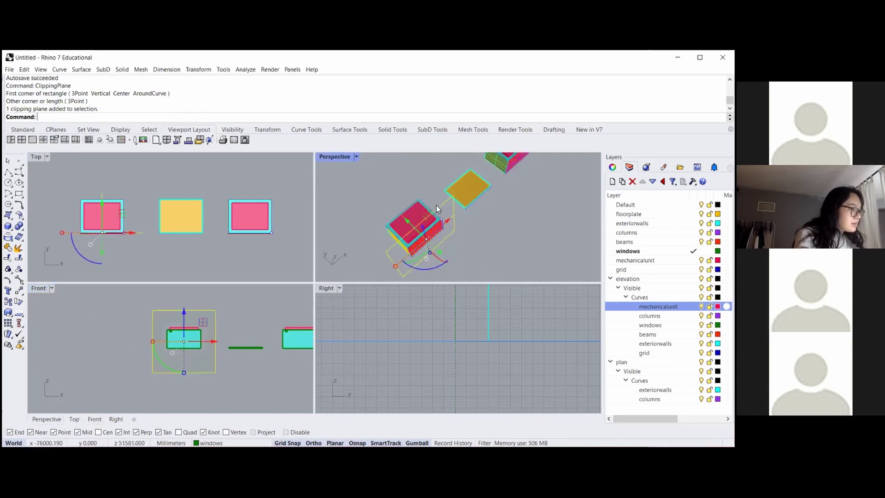
{"action": "mouse_move", "coordinate": [406, 219]}
{"action": "left_mouse_down"}
{"action": "mouse_move", "coordinate": [415, 229]}
{"action": "mouse_move", "coordinate": [392, 210]}
{"action": "left_mouse_up"}
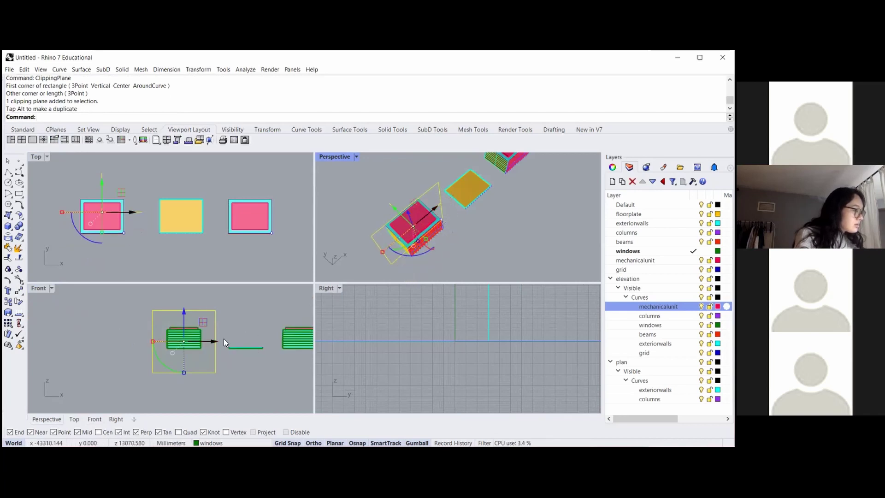
{"action": "scroll", "coordinate": [182, 347], "scroll_direction": "up", "scroll_amount": 6}
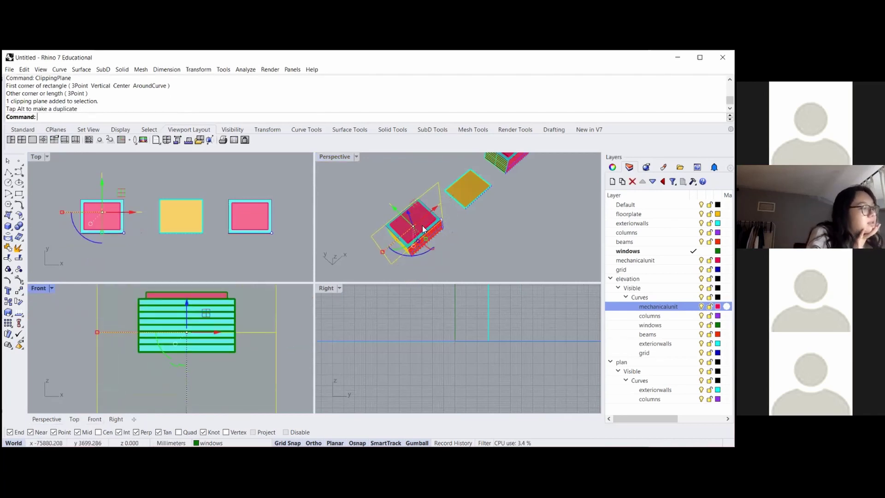
- Reposition the clipping plane around the leftmost building and set it at the front facade, leaving it deselected
{"action": "left_click_drag", "start_coordinate": [389, 208], "coordinate": [415, 218]}
{"action": "scroll", "coordinate": [403, 245], "scroll_direction": "up", "scroll_amount": 2}
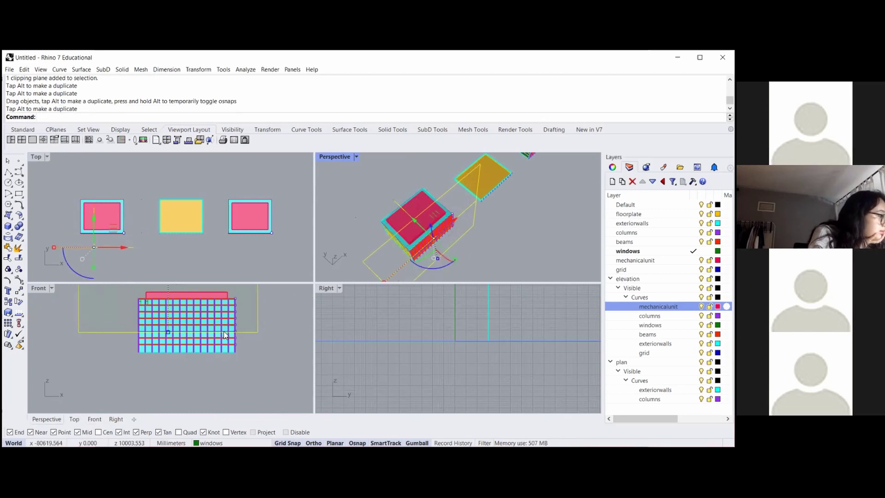
{"action": "scroll", "coordinate": [224, 342], "scroll_direction": "down", "scroll_amount": 4}
{"action": "left_click_drag", "start_coordinate": [207, 308], "coordinate": [215, 322]}
{"action": "scroll", "coordinate": [393, 225], "scroll_direction": "up", "scroll_amount": 3}
{"action": "left_click_drag", "start_coordinate": [430, 238], "coordinate": [414, 223]}
{"action": "left_click", "coordinate": [513, 252]}
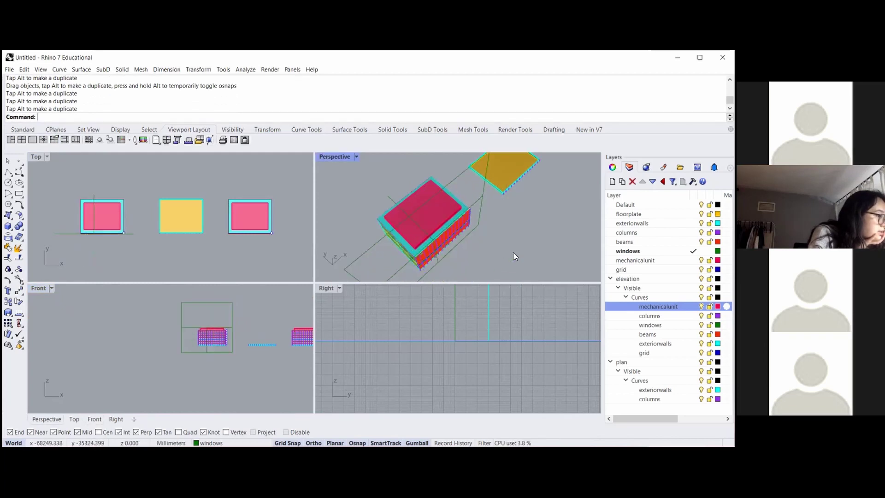
- Move the clipping plane from the front facade to the middle of the leftmost building and deselect it
{"action": "scroll", "coordinate": [184, 268], "scroll_direction": "down", "scroll_amount": 3}
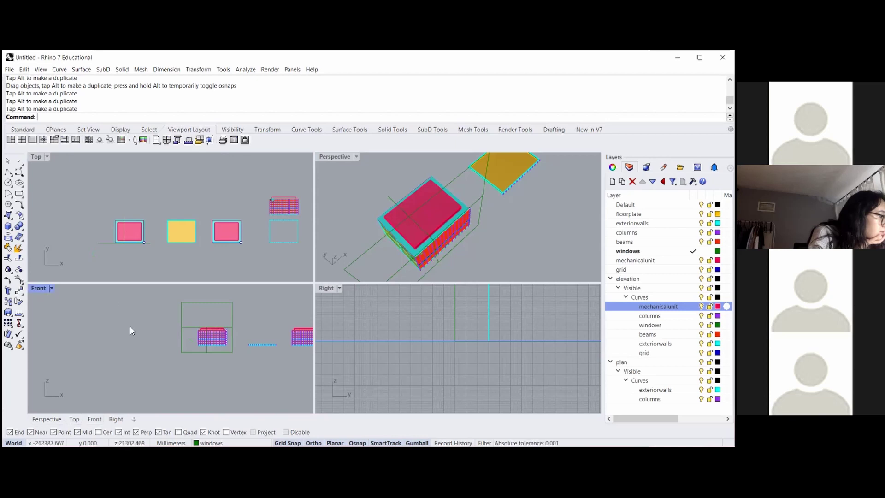
{"action": "scroll", "coordinate": [219, 349], "scroll_direction": "up", "scroll_amount": 4}
{"action": "scroll", "coordinate": [505, 241], "scroll_direction": "up", "scroll_amount": 4}
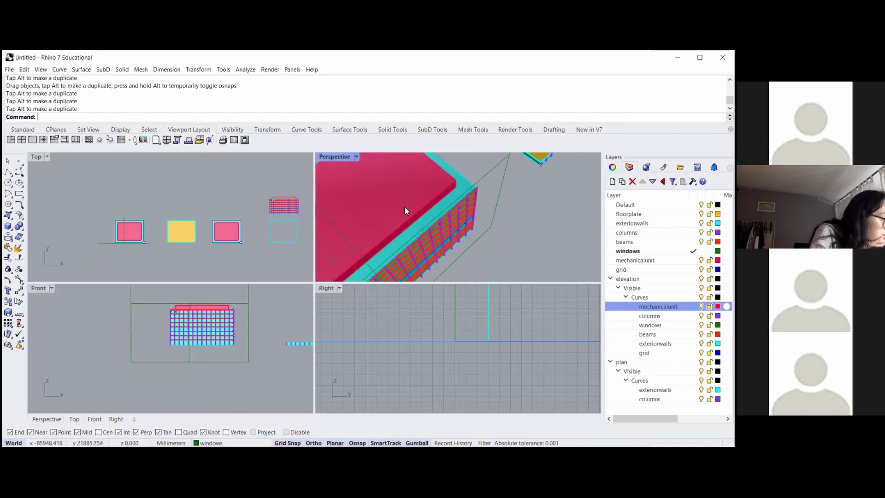
{"action": "scroll", "coordinate": [405, 207], "scroll_direction": "down", "scroll_amount": 6}
{"action": "right_click_drag", "start_coordinate": [447, 221], "coordinate": [458, 203]}
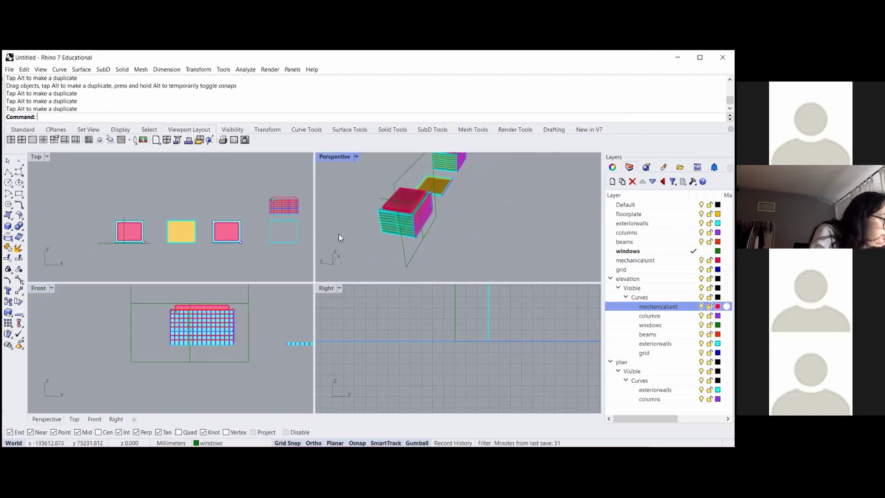
{"action": "left_click", "coordinate": [380, 198]}
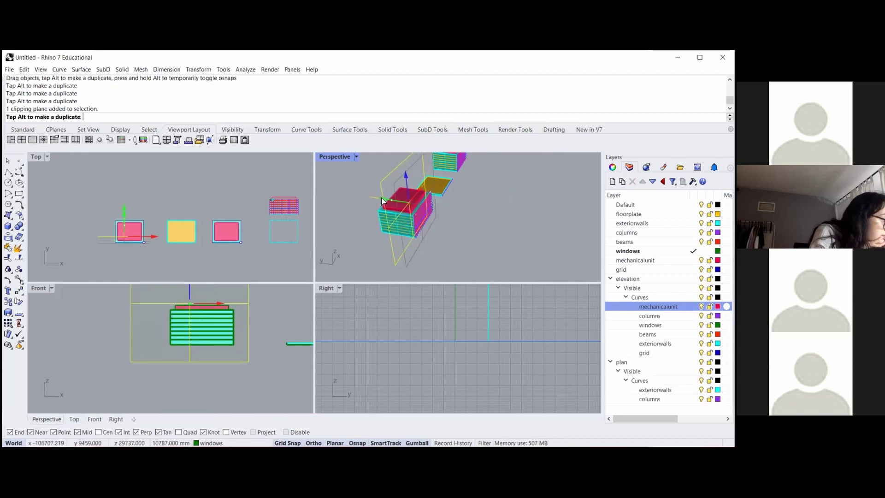
{"action": "left_click", "coordinate": [253, 347], "text": "shift"}
{"action": "scroll", "coordinate": [217, 326], "scroll_direction": "up", "scroll_amount": 3}
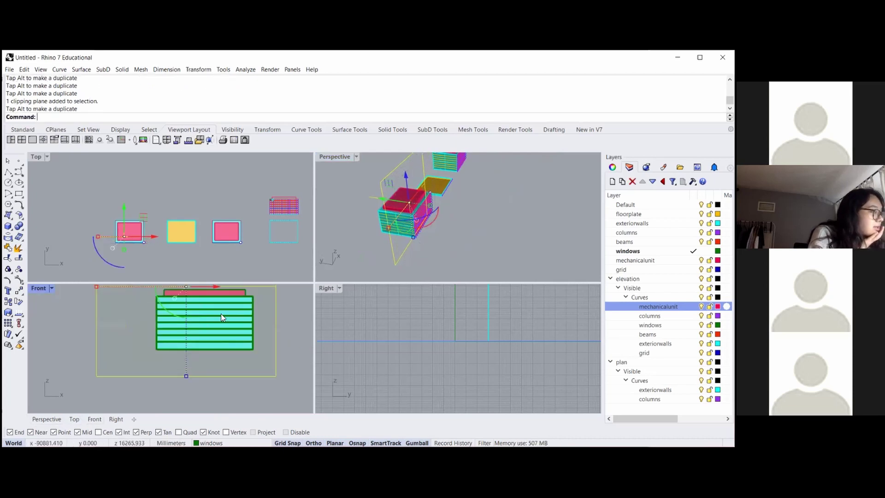
{"action": "scroll", "coordinate": [208, 316], "scroll_direction": "up", "scroll_amount": 3}
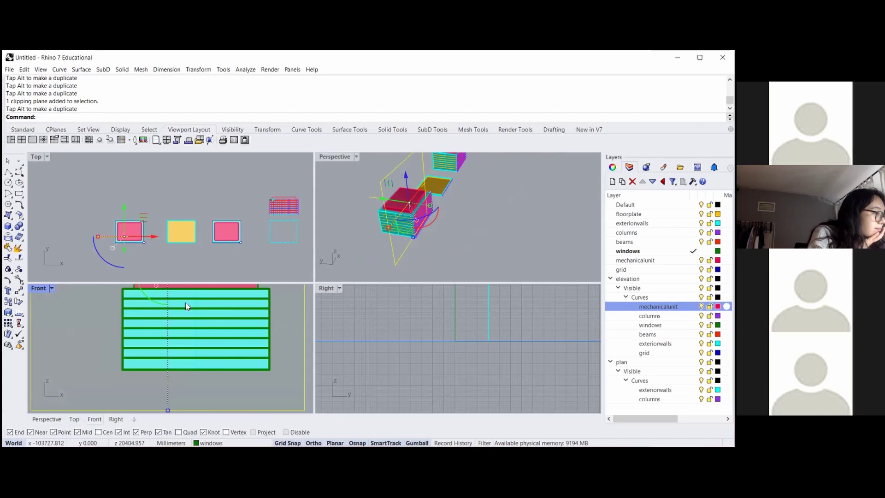
{"action": "scroll", "coordinate": [222, 328], "scroll_direction": "down", "scroll_amount": 2}
{"action": "mouse_move", "coordinate": [370, 198]}
{"action": "left_mouse_down"}
{"action": "mouse_move", "coordinate": [361, 198]}
{"action": "mouse_move", "coordinate": [369, 197]}
{"action": "left_mouse_up"}
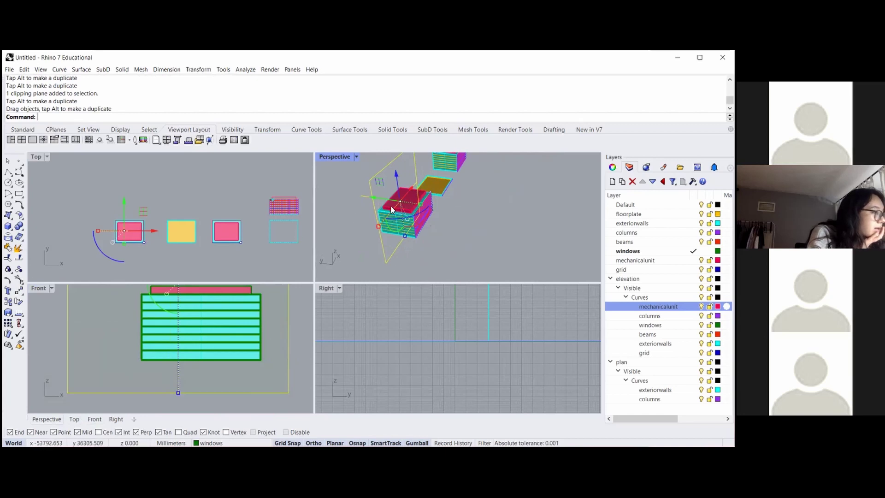
{"action": "left_click", "coordinate": [107, 223]}
- Draw a straight horizontal polyline in the Top view along the clipping plane, extending past both sides of the leftmost building
{"action": "scroll", "coordinate": [107, 223], "scroll_direction": "up", "scroll_amount": 3}
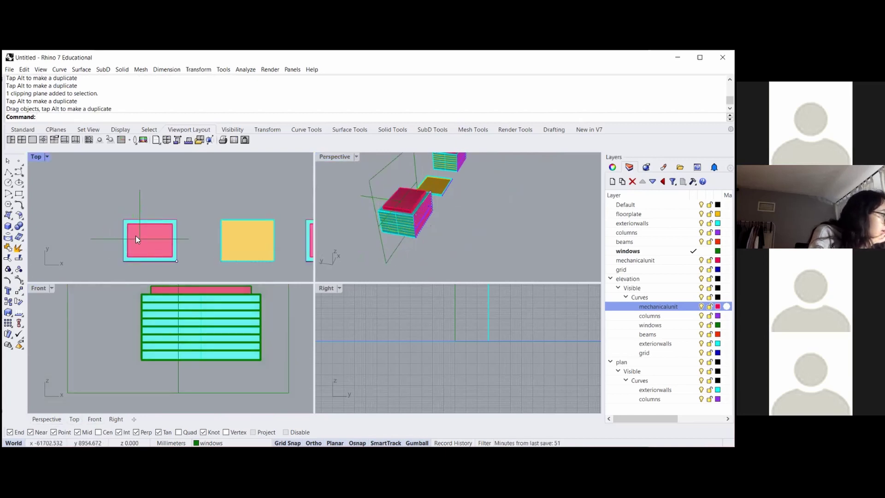
{"action": "left_click", "coordinate": [8, 171]}
{"action": "scroll", "coordinate": [117, 235], "scroll_direction": "up", "scroll_amount": 2}
{"action": "left_click", "coordinate": [67, 242]}
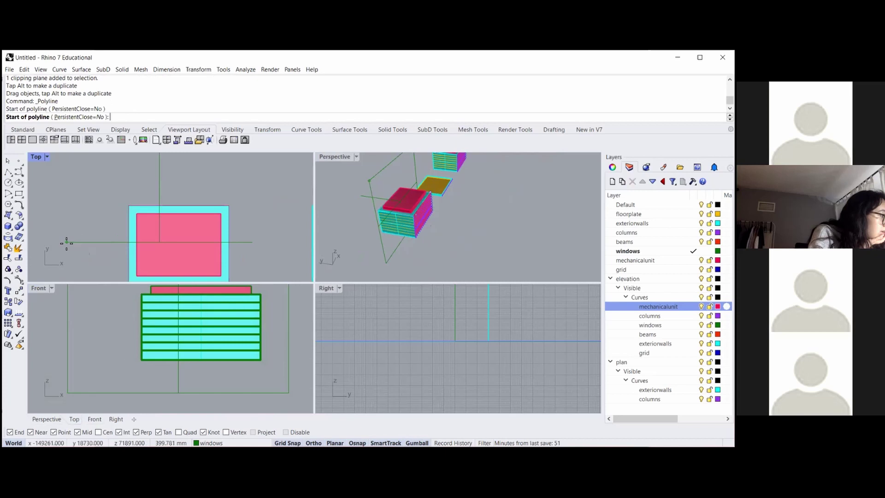
{"action": "left_click", "coordinate": [270, 240]}
{"action": "key", "text": "Return"}
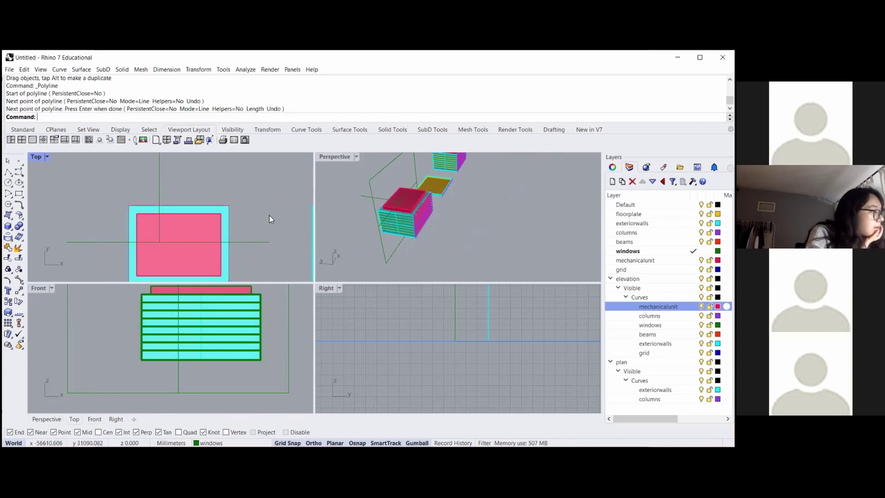
- Delete the clipping plane from the leftmost building
{"action": "scroll", "coordinate": [249, 252], "scroll_direction": "down", "scroll_amount": 3}
{"action": "scroll", "coordinate": [249, 253], "scroll_direction": "down", "scroll_amount": 1}
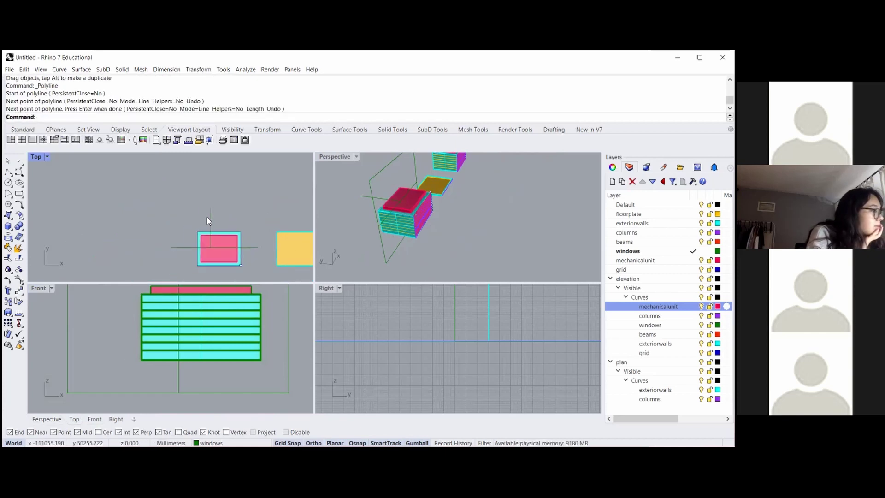
{"action": "left_click", "coordinate": [210, 217]}
{"action": "key", "text": "Delete"}
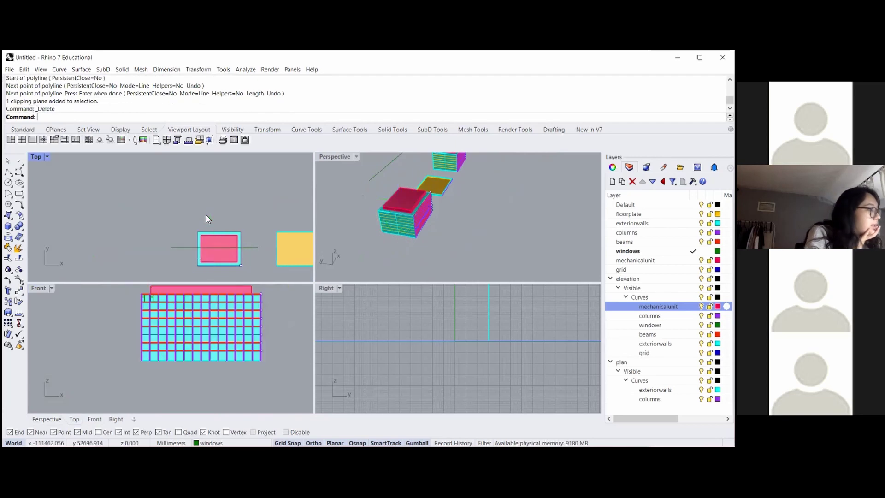
- Extrude the section line in the maximized Perspective view down about 105,000 mm into a vertical cutting surface that passes below the building's base
{"action": "left_click", "coordinate": [342, 158]}
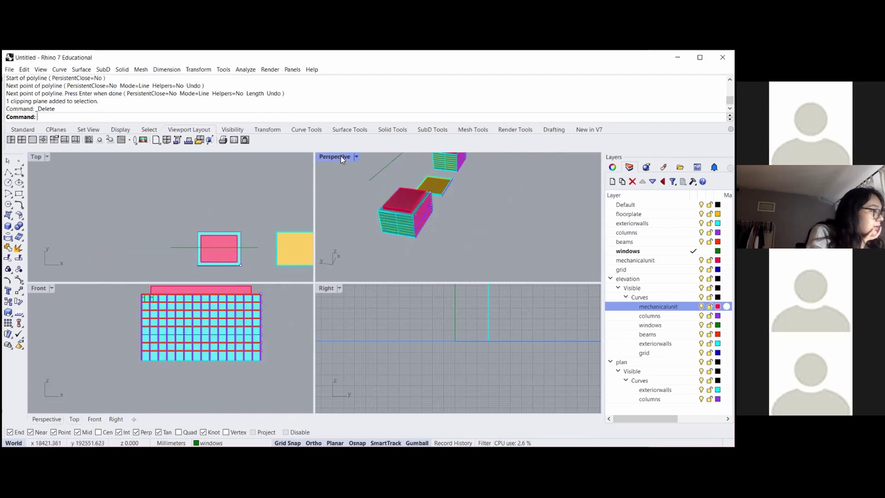
{"action": "scroll", "coordinate": [362, 234], "scroll_direction": "down", "scroll_amount": 2}
{"action": "double_click", "coordinate": [342, 156]}
{"action": "scroll", "coordinate": [321, 288], "scroll_direction": "down", "scroll_amount": 3}
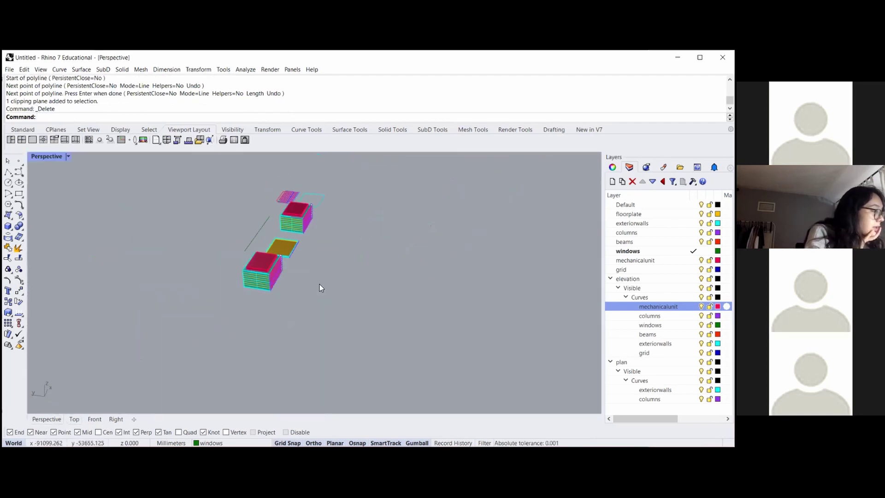
{"action": "left_click", "coordinate": [265, 230]}
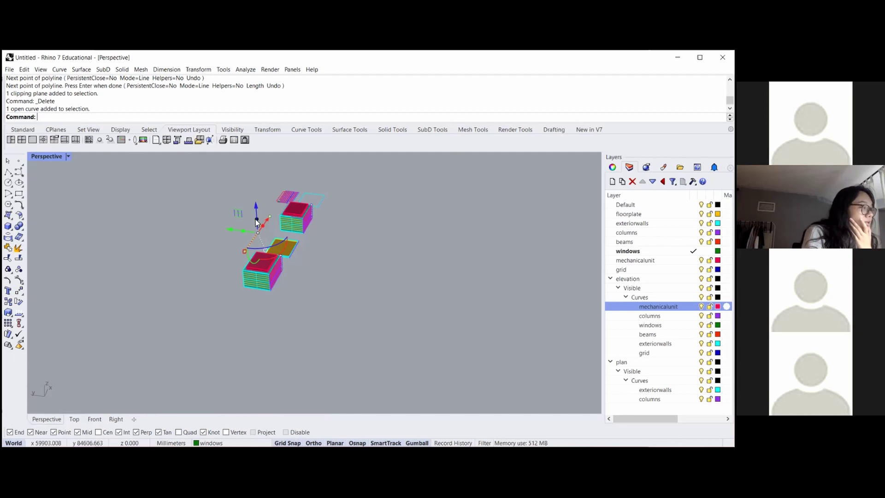
{"action": "left_click_drag", "start_coordinate": [257, 224], "coordinate": [260, 293]}
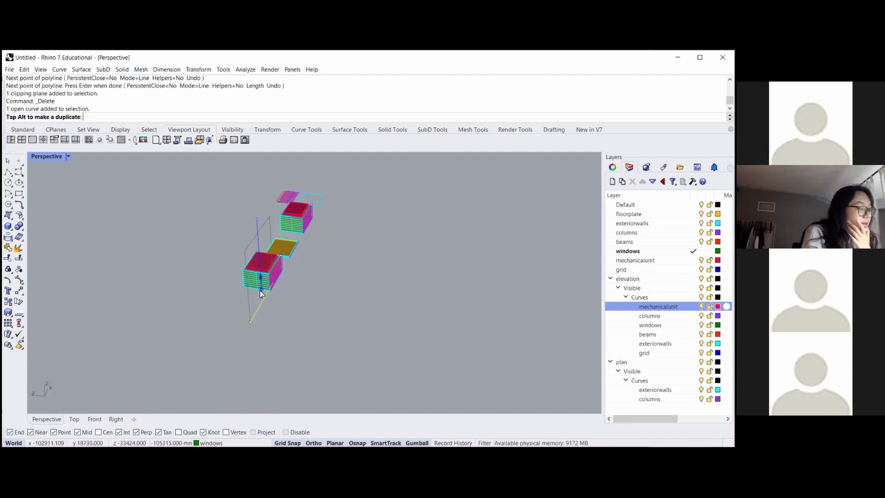
{"action": "left_click_drag", "start_coordinate": [260, 290], "coordinate": [260, 291]}
- Select all objects of the leftmost building, excluding the section line and the cutting surface
{"action": "left_click", "coordinate": [383, 292]}
{"action": "right_click_drag", "start_coordinate": [253, 297], "coordinate": [281, 271]}
{"action": "left_click_drag", "start_coordinate": [222, 240], "coordinate": [222, 240]}
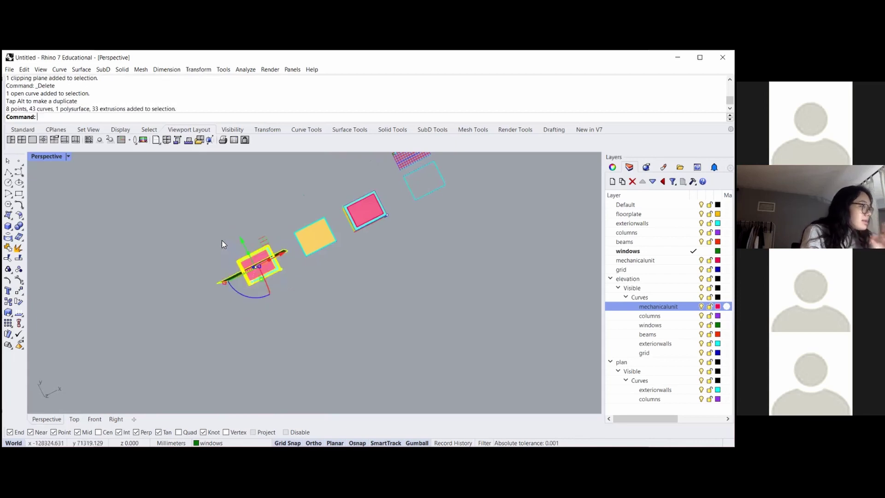
{"action": "scroll", "coordinate": [229, 274], "scroll_direction": "up", "scroll_amount": 5}
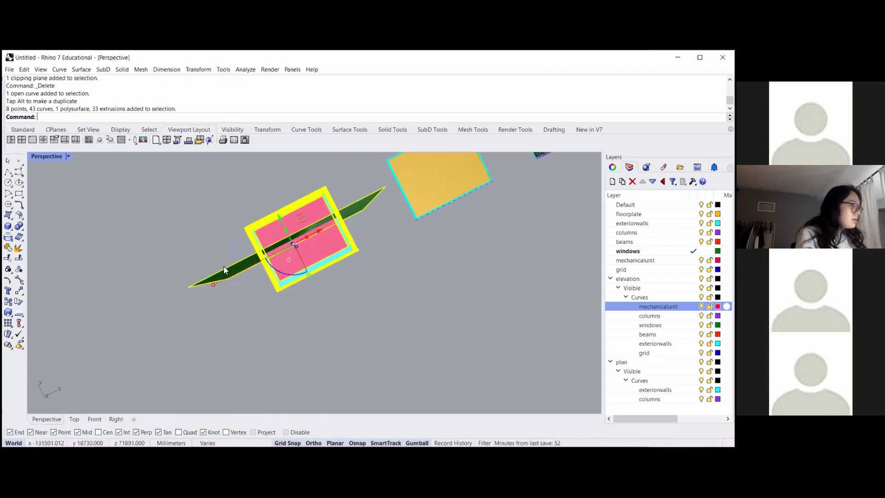
{"action": "left_click", "coordinate": [223, 267], "text": "ctrl"}
{"action": "left_click", "coordinate": [209, 277], "text": "ctrl"}
{"action": "scroll", "coordinate": [346, 277], "scroll_direction": "down", "scroll_amount": 3}
{"action": "right_click_drag", "start_coordinate": [348, 293], "coordinate": [353, 272]}
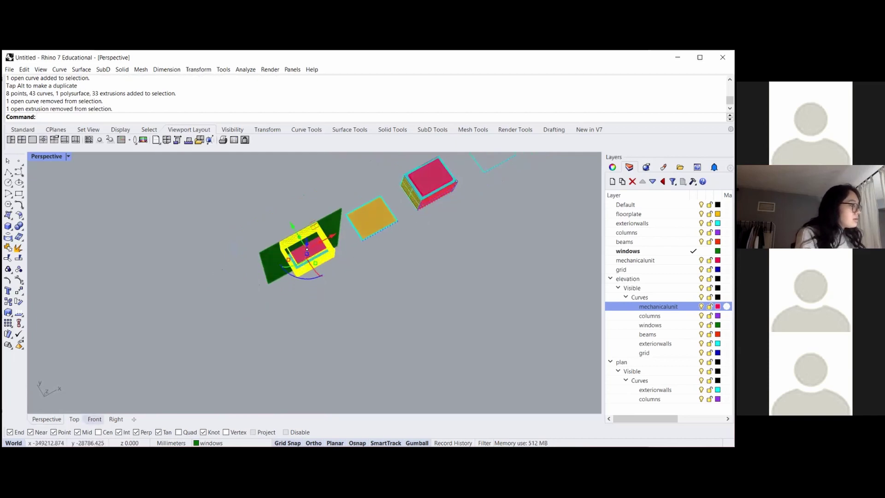
- Split the selected building in the Top view, using the section line and the vertical surface as cutting objects
{"action": "left_click", "coordinate": [76, 419]}
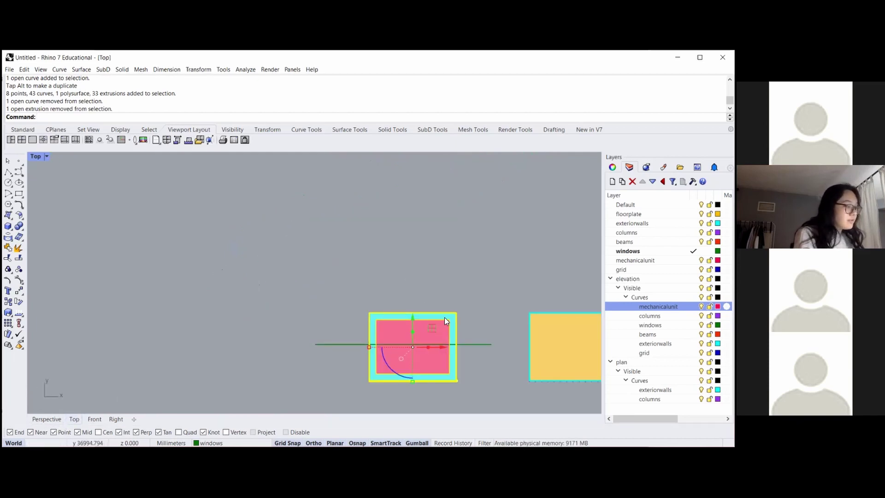
{"action": "scroll", "coordinate": [444, 317], "scroll_direction": "down", "scroll_amount": 2}
{"action": "scroll", "coordinate": [436, 355], "scroll_direction": "up", "scroll_amount": 4}
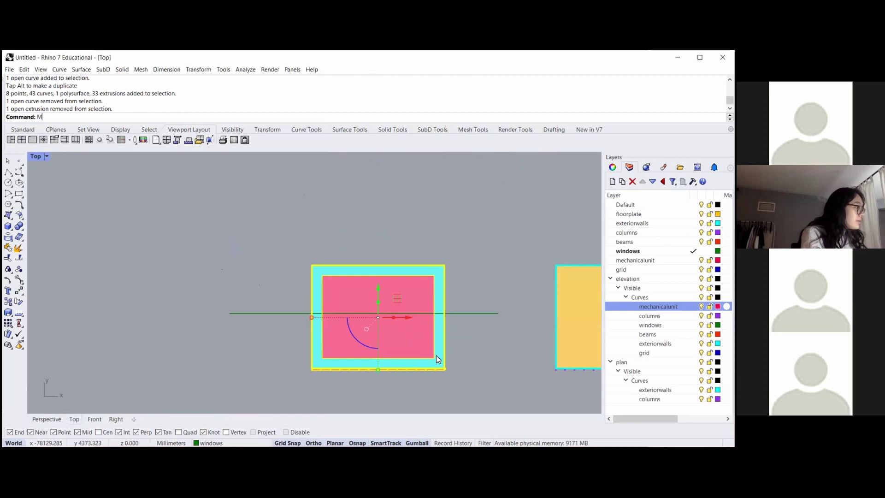
{"action": "type", "text": "Split"}
{"action": "key", "text": "Return"}
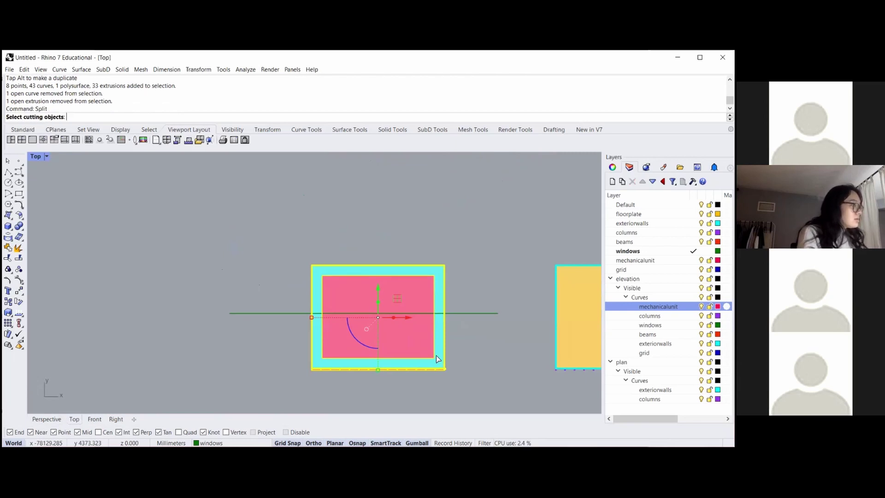
{"action": "left_click_drag", "start_coordinate": [280, 355], "coordinate": [243, 287]}
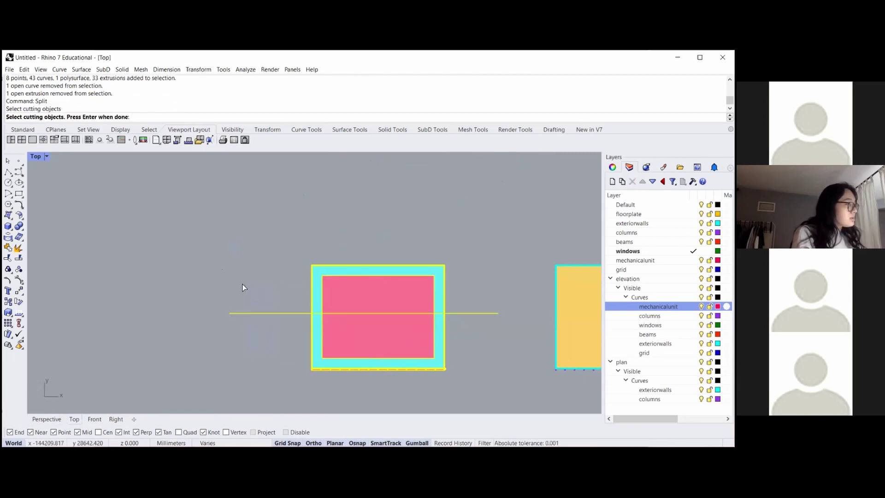
{"action": "key", "text": "Return"}
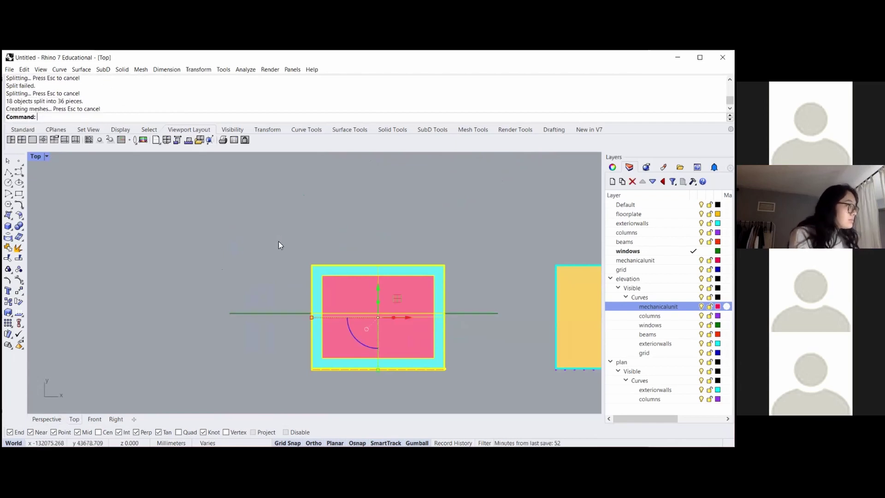
- Delete the front half of the split building together with the section line and cutting surface
{"action": "key", "text": "Escape"}
{"action": "left_click_drag", "start_coordinate": [463, 388], "coordinate": [194, 262]}
{"action": "key", "text": "Delete"}
{"action": "key", "text": "Delete"}
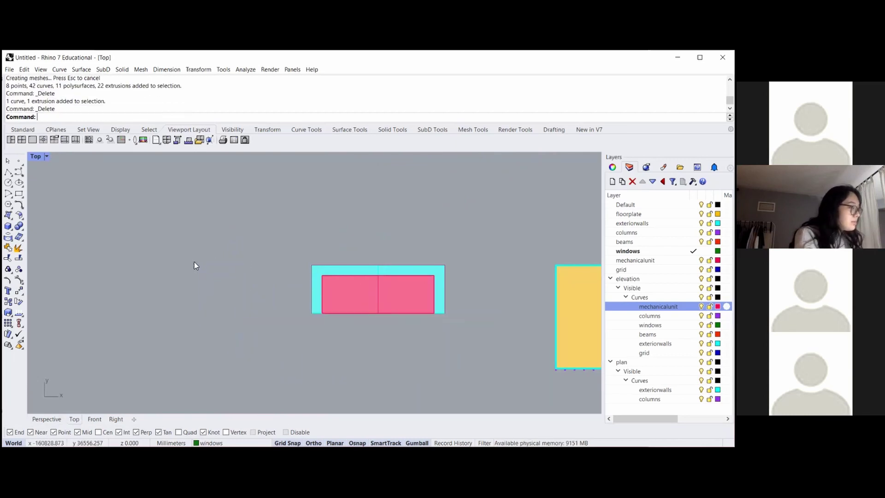
- Generate a Make2D drawing of the remaining building half from the Front view on an output layer named "section"
{"action": "left_click_drag", "start_coordinate": [454, 352], "coordinate": [258, 239]}
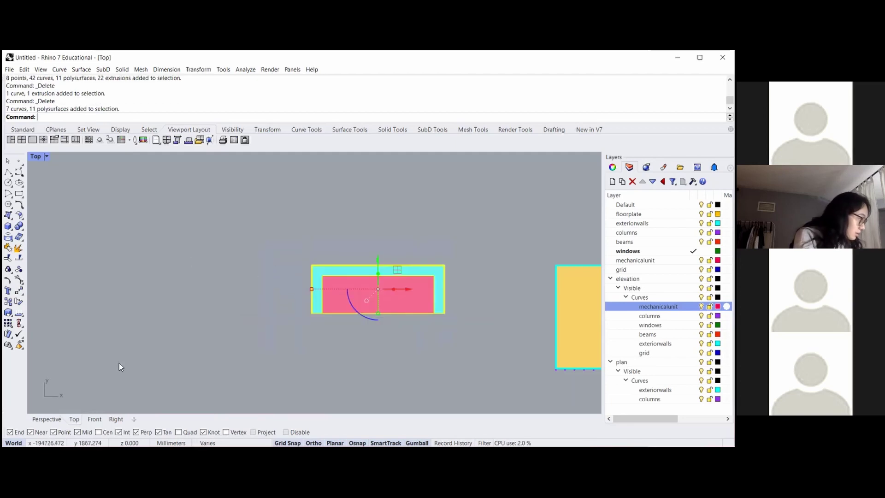
{"action": "left_click", "coordinate": [94, 419]}
{"action": "scroll", "coordinate": [325, 335], "scroll_direction": "down", "scroll_amount": 3}
{"action": "type", "text": "Make2D"}
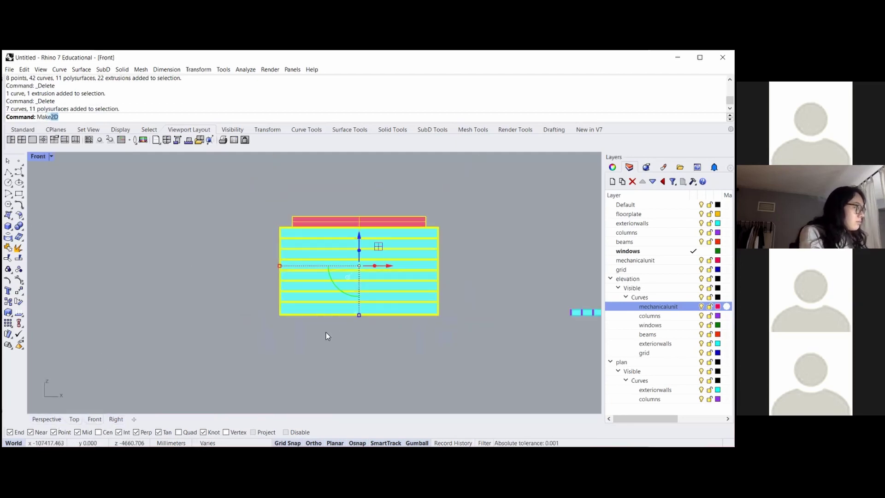
{"action": "key", "text": "Return"}
{"action": "type", "text": "section"}
{"action": "key", "text": "Return"}
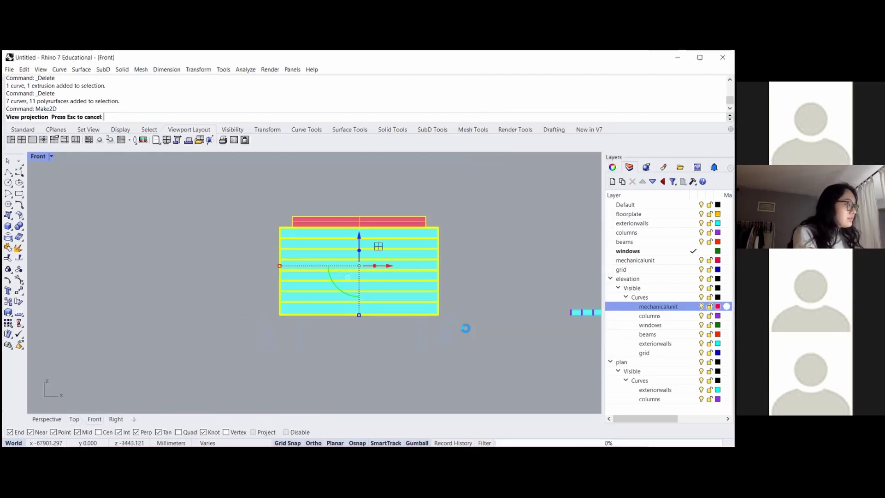
- Move the Make2D section drawing in the Top view next to the elevation and plan drawings, and deselect it
{"action": "left_click", "coordinate": [75, 419]}
{"action": "scroll", "coordinate": [200, 305], "scroll_direction": "down", "scroll_amount": 3}
{"action": "left_click_drag", "start_coordinate": [337, 297], "coordinate": [336, 276]}
{"action": "left_click_drag", "start_coordinate": [366, 248], "coordinate": [423, 248]}
{"action": "left_click_drag", "start_coordinate": [393, 275], "coordinate": [393, 323]}
{"action": "left_click_drag", "start_coordinate": [422, 297], "coordinate": [428, 322]}
{"action": "key", "text": "Escape"}
{"action": "scroll", "coordinate": [396, 296], "scroll_direction": "up", "scroll_amount": 8}
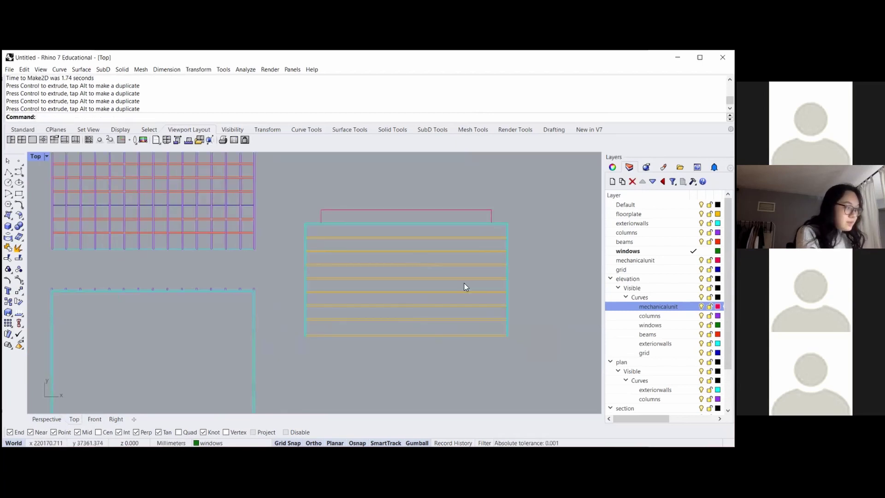
- Select the complete uncut building with all its components in the Perspective view
{"action": "scroll", "coordinate": [464, 283], "scroll_direction": "down", "scroll_amount": 8}
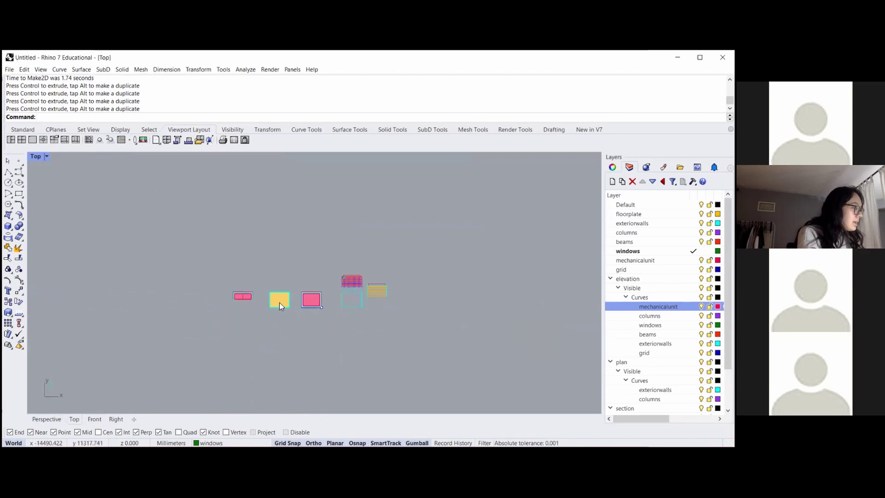
{"action": "left_click", "coordinate": [52, 415]}
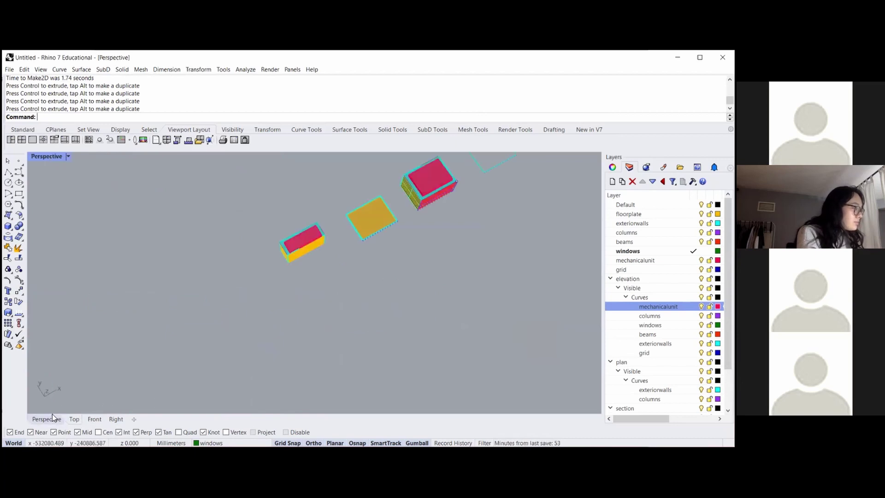
{"action": "scroll", "coordinate": [322, 249], "scroll_direction": "down", "scroll_amount": 3}
{"action": "scroll", "coordinate": [341, 240], "scroll_direction": "up", "scroll_amount": 5}
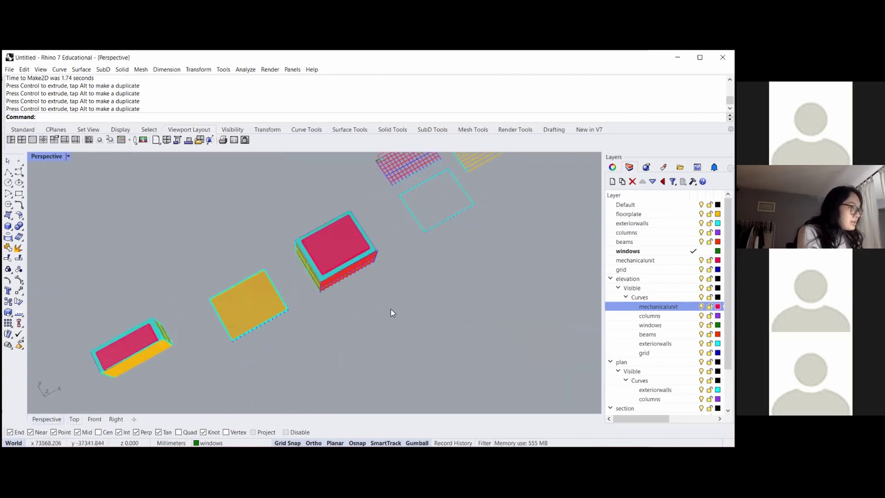
{"action": "left_click_drag", "start_coordinate": [315, 223], "coordinate": [291, 202]}
{"action": "scroll", "coordinate": [304, 267], "scroll_direction": "down", "scroll_amount": 3}
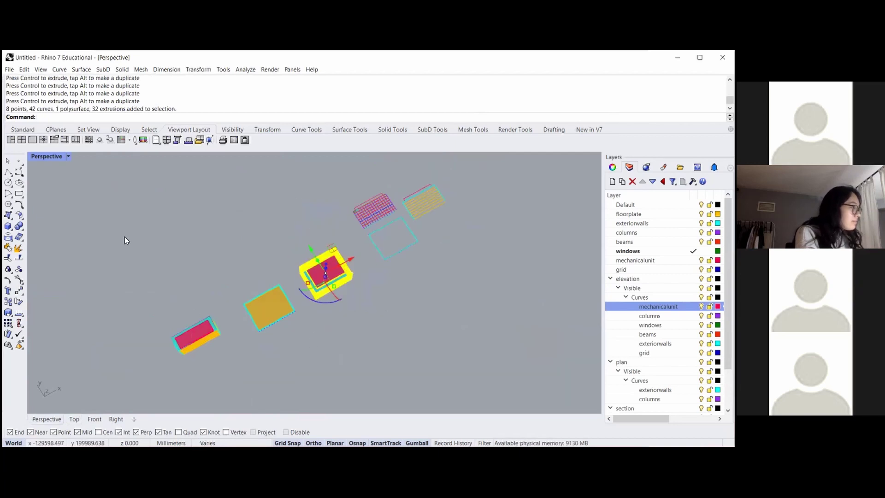
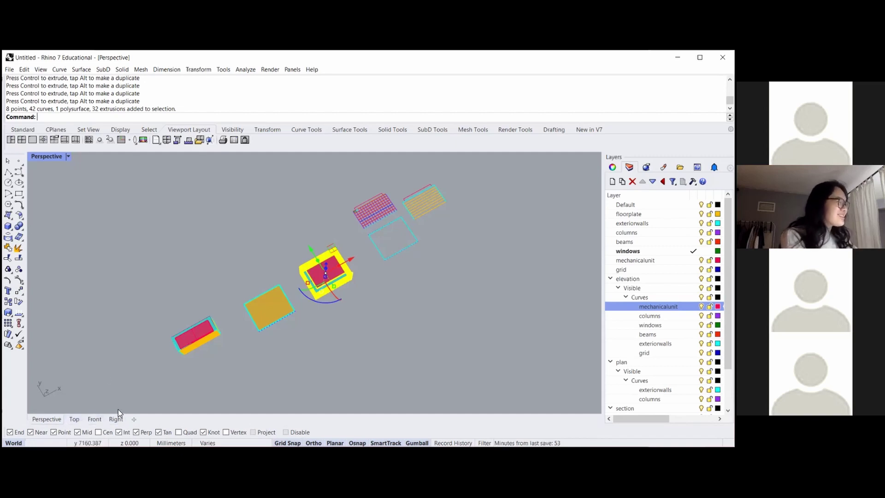
- Set the viewport to the NW isometric view to check that angle of the building
{"action": "left_click", "coordinate": [67, 157]}
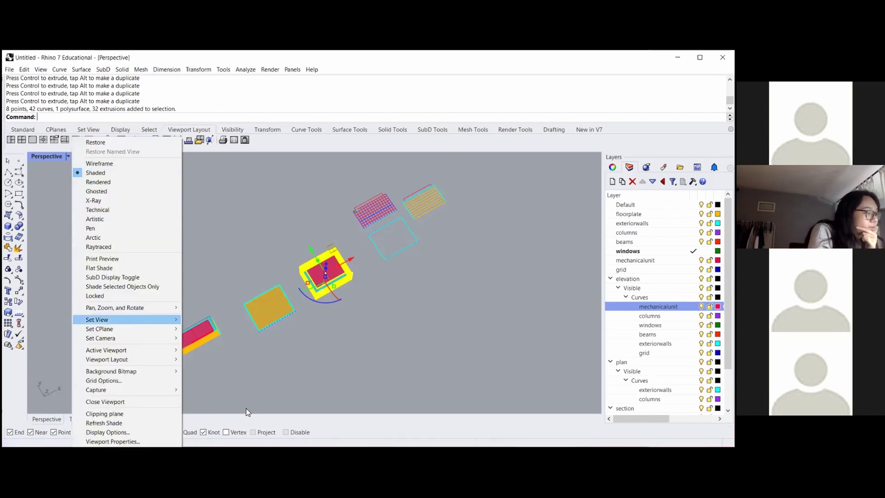
{"action": "mouse_move", "coordinate": [125, 321]}
{"action": "mouse_move", "coordinate": [250, 410]}
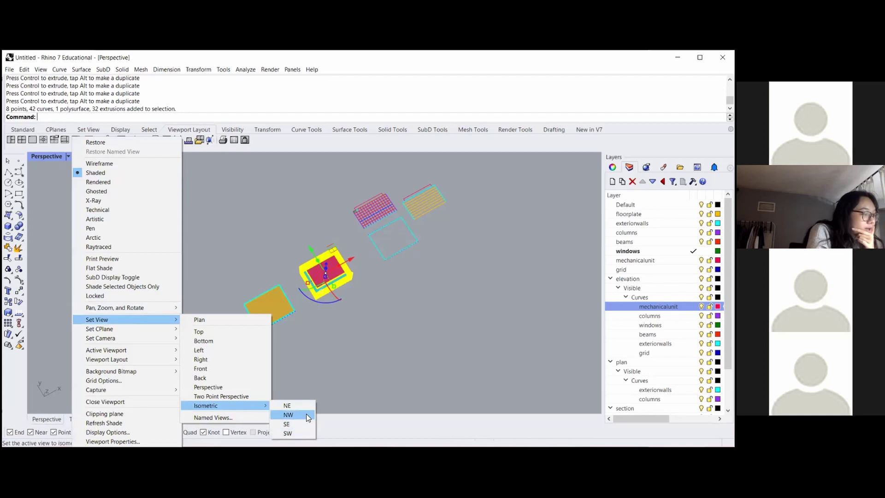
{"action": "left_click", "coordinate": [307, 412]}
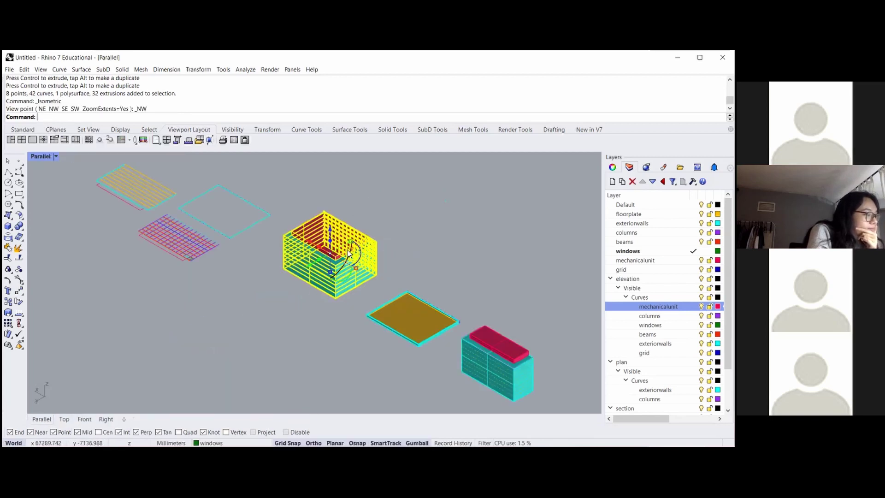
{"action": "scroll", "coordinate": [347, 250], "scroll_direction": "up", "scroll_amount": 3}
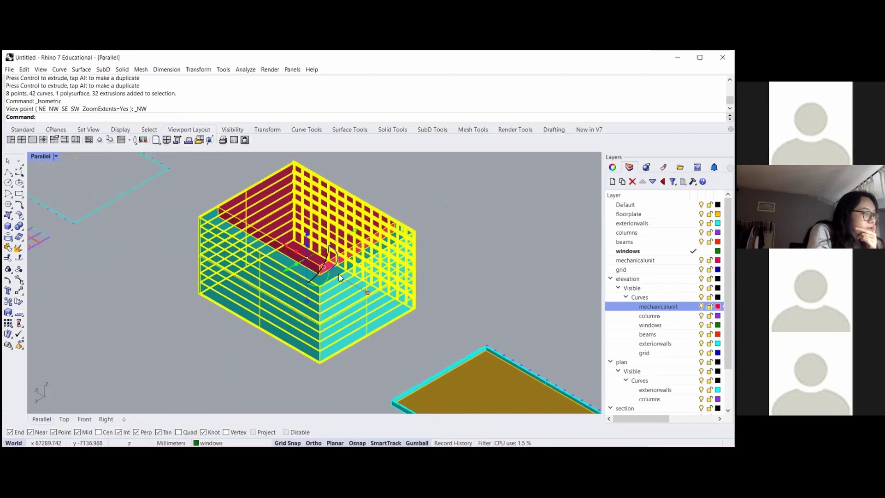
- Set the viewport to the SE isometric view to compare the opposite angle of the building
{"action": "left_click", "coordinate": [55, 157]}
{"action": "mouse_move", "coordinate": [115, 319]}
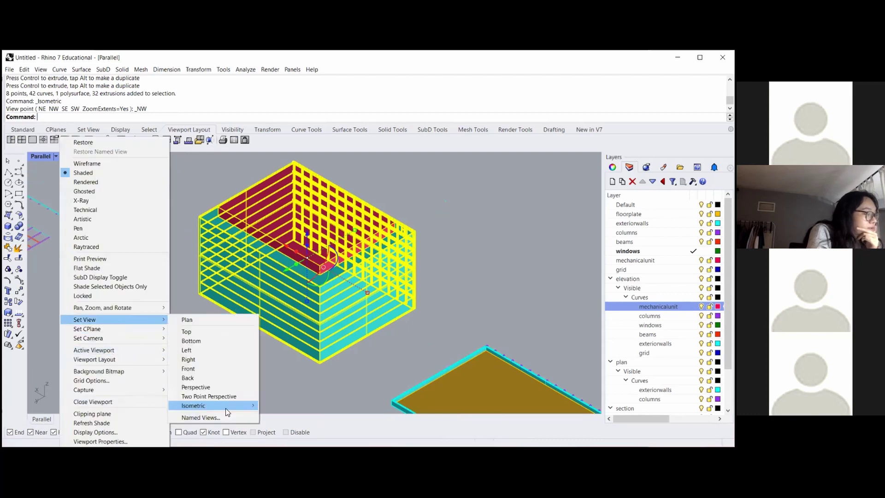
{"action": "mouse_move", "coordinate": [226, 408]}
{"action": "left_click", "coordinate": [291, 423]}
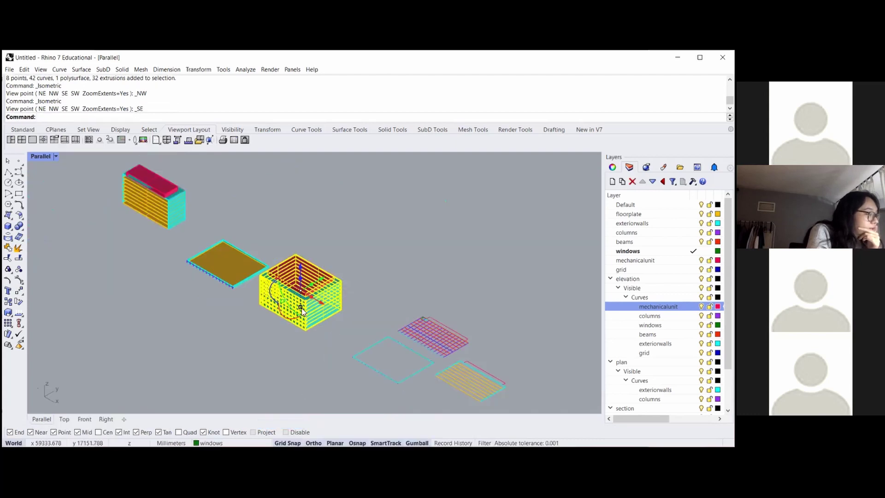
{"action": "scroll", "coordinate": [302, 308], "scroll_direction": "up", "scroll_amount": 4}
{"action": "scroll", "coordinate": [377, 298], "scroll_direction": "down", "scroll_amount": 3}
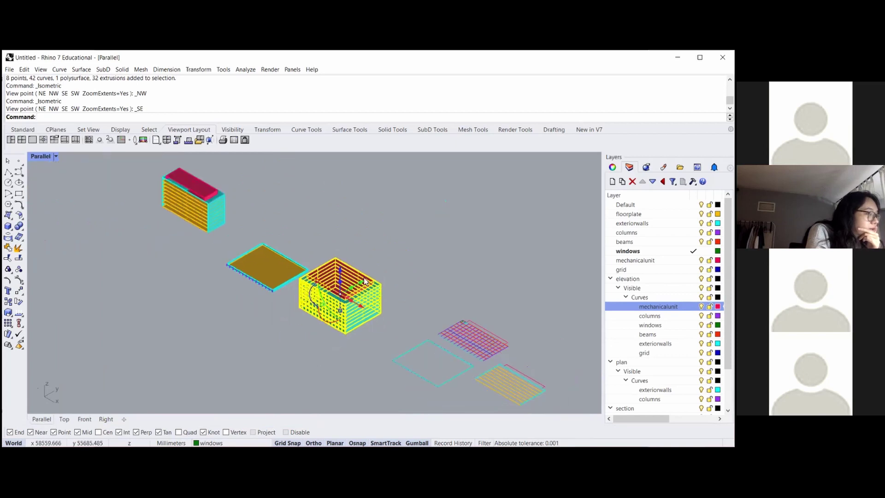
- Set the viewport to the SW isometric view of the selected building
{"action": "left_click", "coordinate": [57, 156]}
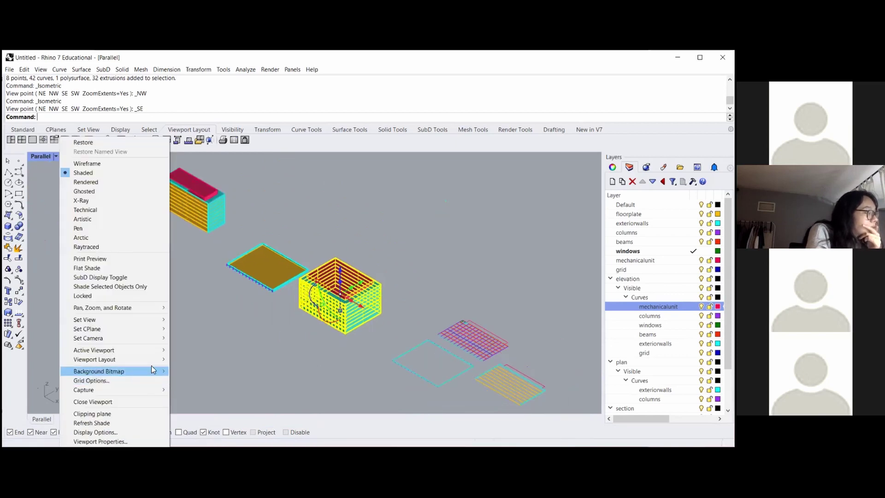
{"action": "mouse_move", "coordinate": [137, 320]}
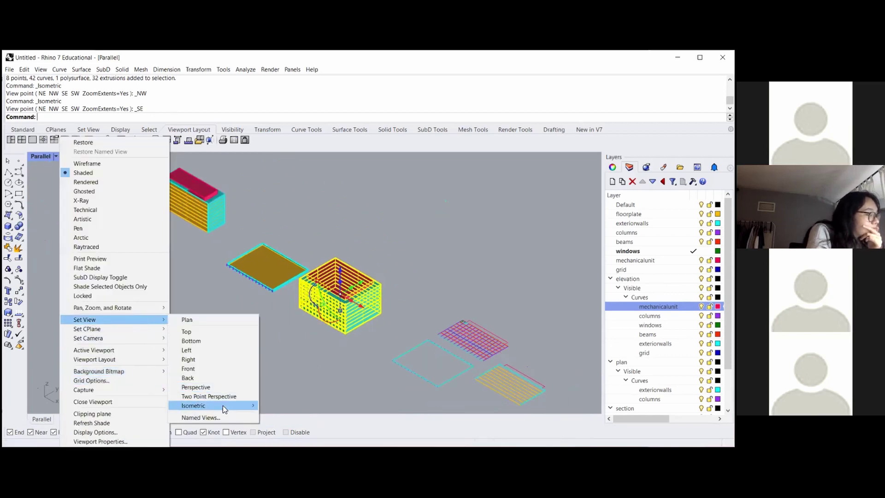
{"action": "mouse_move", "coordinate": [223, 405]}
{"action": "key", "text": "Return"}
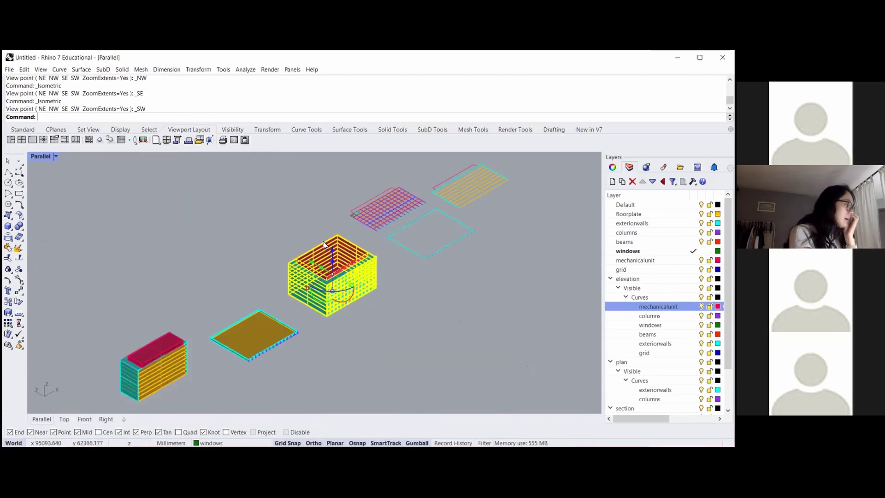
- Generate a Make2D drawing of the selected building from the isometric view on an output layer named "isometric"
{"action": "type", "text": "Make2D"}
{"action": "key", "text": "Return"}
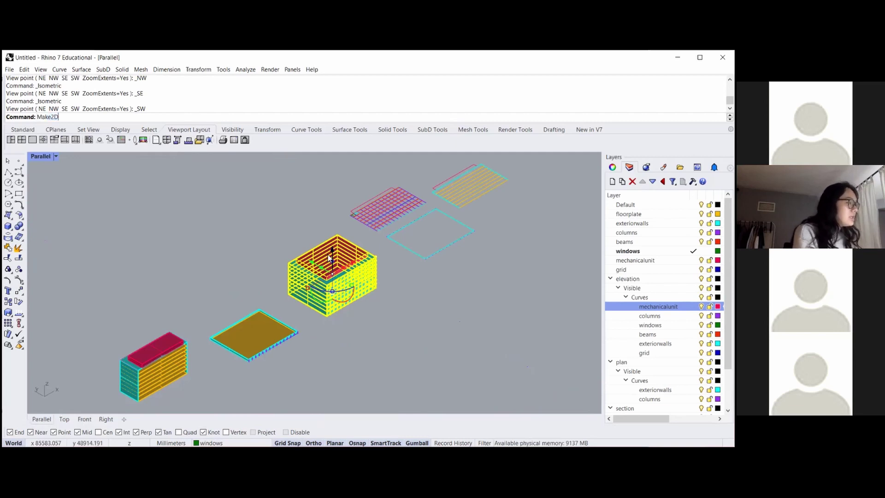
{"action": "type", "text": "isometric"}
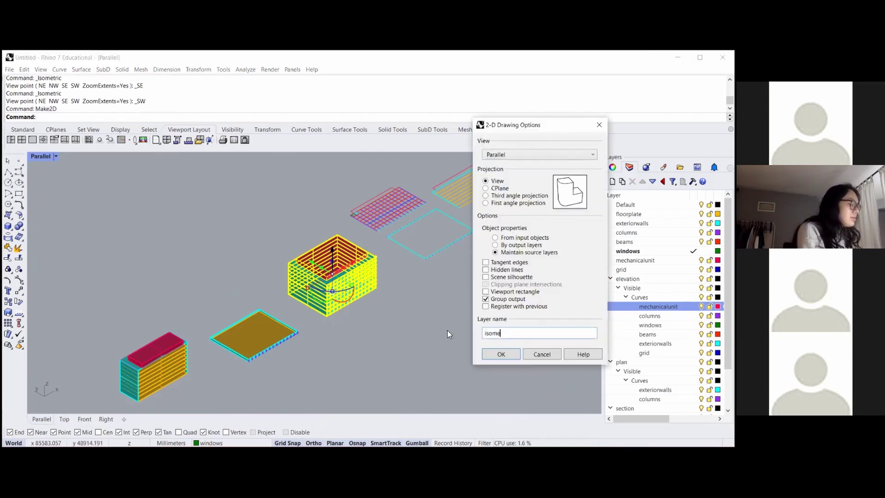
{"action": "key", "text": "Return"}
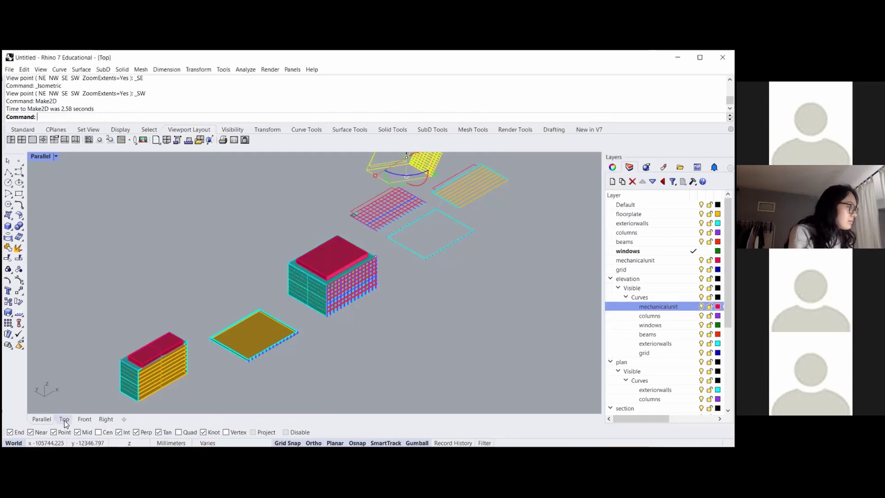
- Move the isometric Make2D drawing slightly along the x axis in the Top view and deselect it
{"action": "left_click", "coordinate": [65, 419]}
{"action": "scroll", "coordinate": [381, 275], "scroll_direction": "up", "scroll_amount": 5}
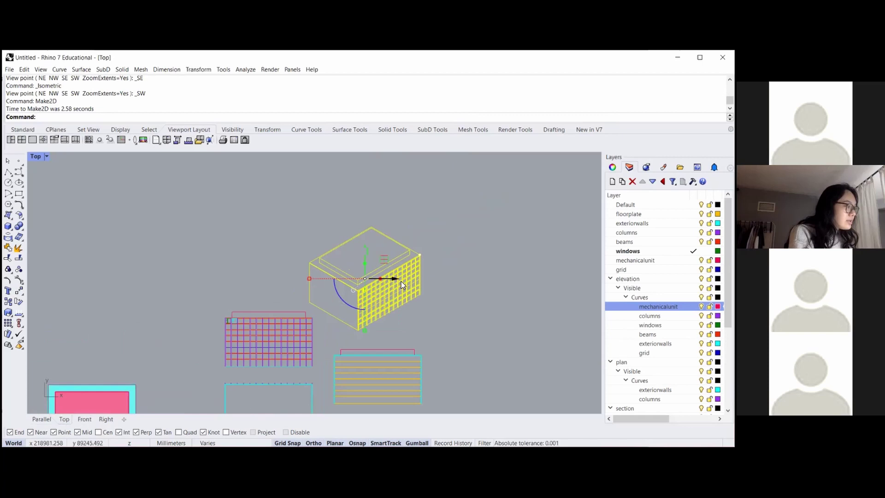
{"action": "left_click_drag", "start_coordinate": [399, 280], "coordinate": [422, 282]}
{"action": "left_click", "coordinate": [486, 301]}
{"action": "scroll", "coordinate": [424, 277], "scroll_direction": "down", "scroll_amount": 6}
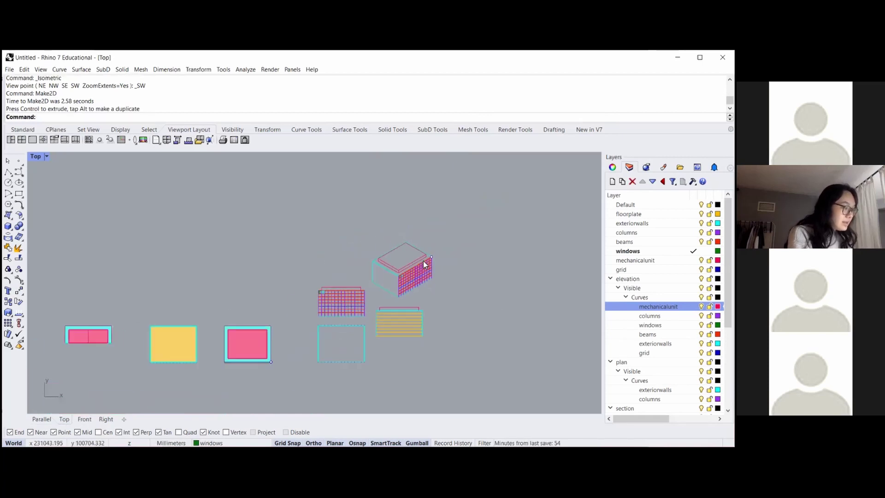
- Examine the linework of the isometric, section and elevation drawings up close in the Top view
{"action": "scroll", "coordinate": [366, 309], "scroll_direction": "up", "scroll_amount": 6}
{"action": "scroll", "coordinate": [411, 261], "scroll_direction": "up", "scroll_amount": 10}
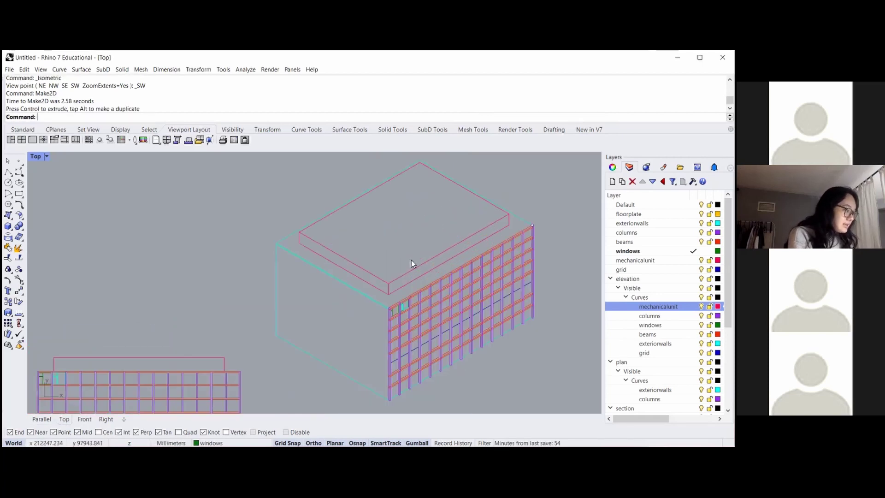
{"action": "scroll", "coordinate": [377, 280], "scroll_direction": "down", "scroll_amount": 10}
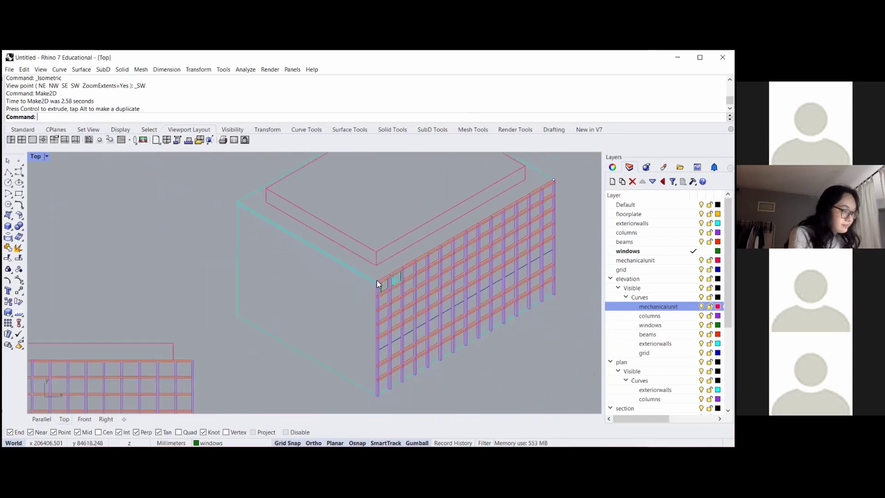
{"action": "scroll", "coordinate": [423, 346], "scroll_direction": "down", "scroll_amount": 3}
{"action": "scroll", "coordinate": [396, 325], "scroll_direction": "up", "scroll_amount": 8}
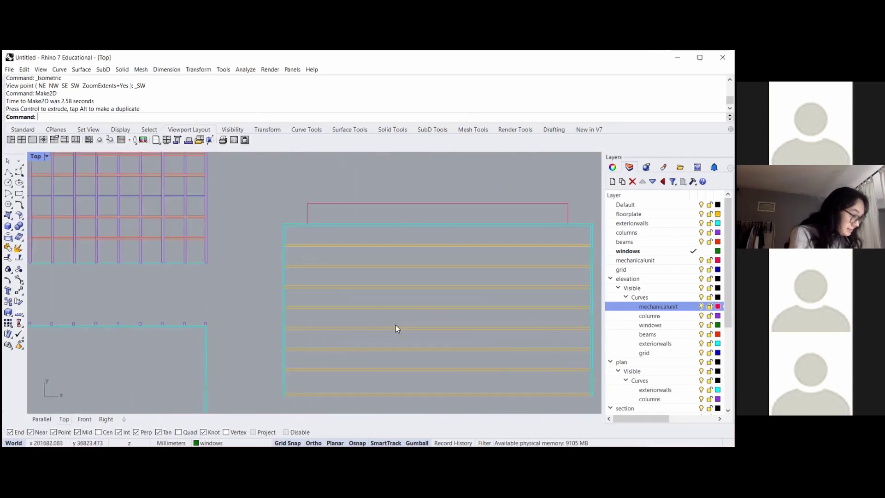
{"action": "scroll", "coordinate": [323, 343], "scroll_direction": "down", "scroll_amount": 2}
{"action": "scroll", "coordinate": [364, 309], "scroll_direction": "down", "scroll_amount": 4}
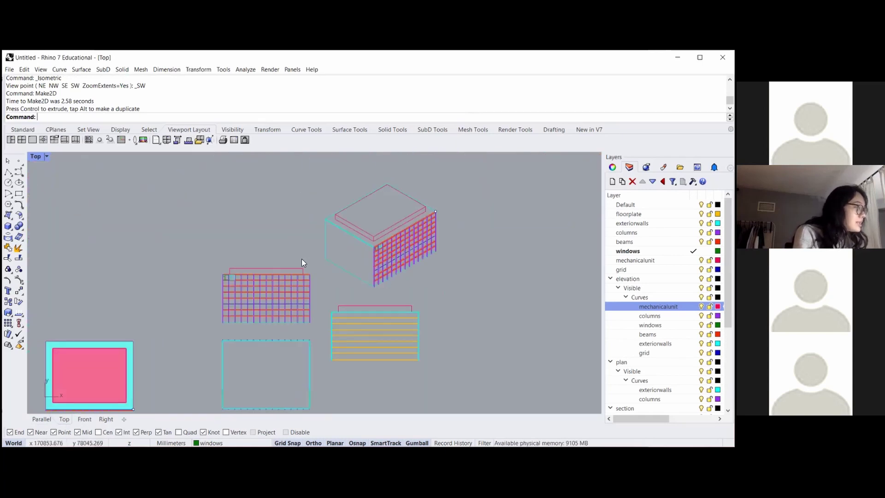
{"action": "scroll", "coordinate": [203, 270], "scroll_direction": "up", "scroll_amount": 8}
{"action": "scroll", "coordinate": [242, 270], "scroll_direction": "up", "scroll_amount": 2}
{"action": "scroll", "coordinate": [271, 286], "scroll_direction": "down", "scroll_amount": 10}
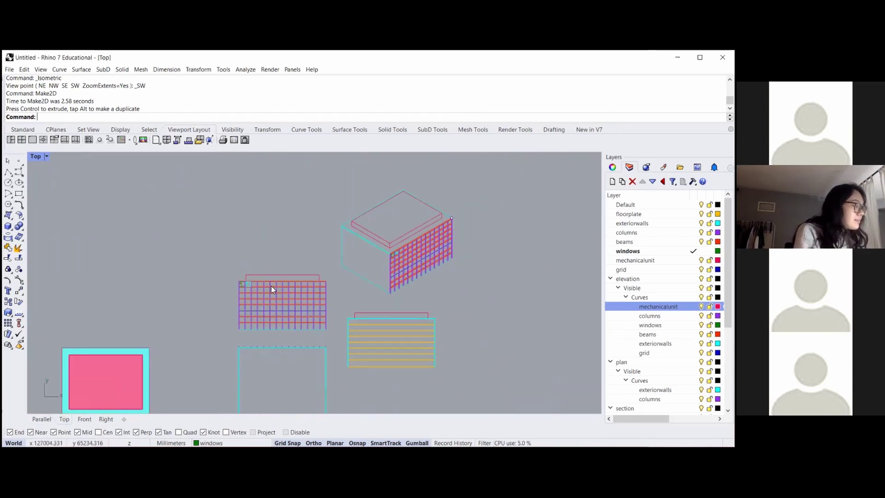
- Move the isometric drawing along x and y in the Top view so it sits beside the section drawing, and deselect it
{"action": "right_click_drag", "start_coordinate": [477, 292], "coordinate": [431, 279]}
{"action": "left_click_drag", "start_coordinate": [432, 279], "coordinate": [304, 154]}
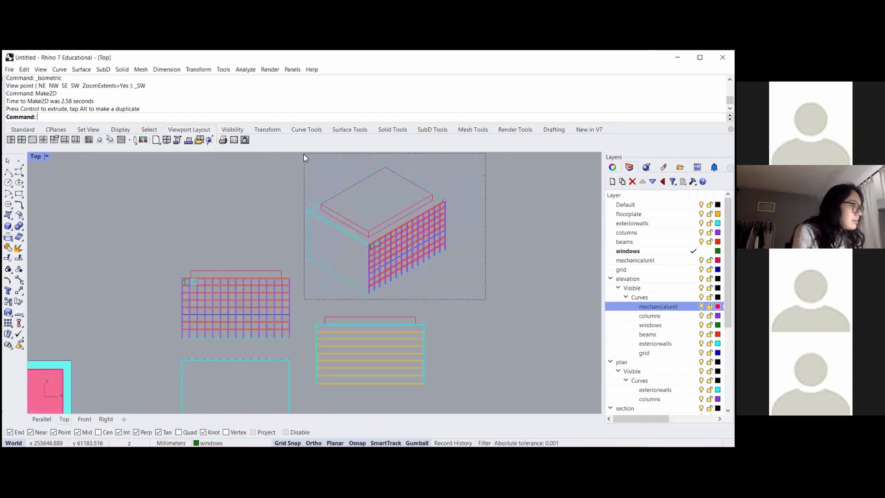
{"action": "scroll", "coordinate": [351, 209], "scroll_direction": "down", "scroll_amount": 5}
{"action": "left_click_drag", "start_coordinate": [390, 220], "coordinate": [460, 220]}
{"action": "left_click_drag", "start_coordinate": [432, 187], "coordinate": [432, 261]}
{"action": "left_click", "coordinate": [545, 316]}
- Trim the overlapping line segments at the upper part of the isometric drawing's near corner, using the whole drawing as cutting objects
{"action": "scroll", "coordinate": [406, 257], "scroll_direction": "up", "scroll_amount": 10}
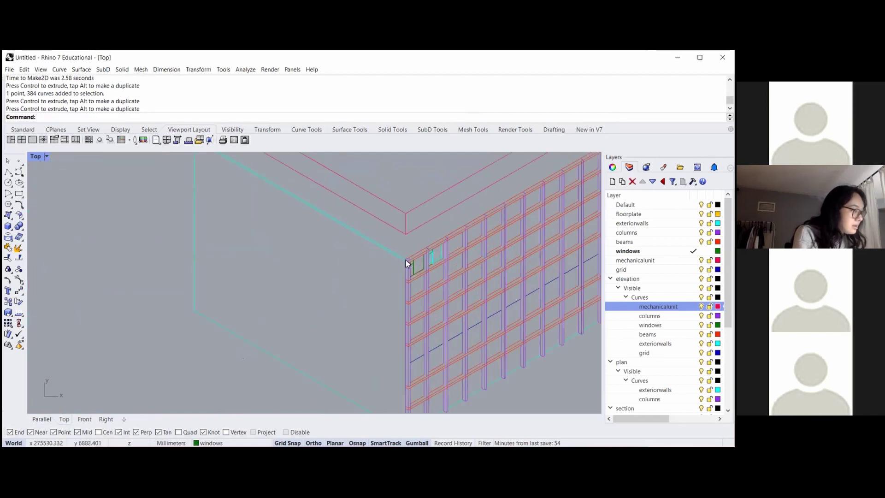
{"action": "scroll", "coordinate": [408, 248], "scroll_direction": "down", "scroll_amount": 8}
{"action": "scroll", "coordinate": [408, 249], "scroll_direction": "down", "scroll_amount": 5}
{"action": "left_click_drag", "start_coordinate": [488, 308], "coordinate": [367, 164]}
{"action": "type", "text": "tr"}
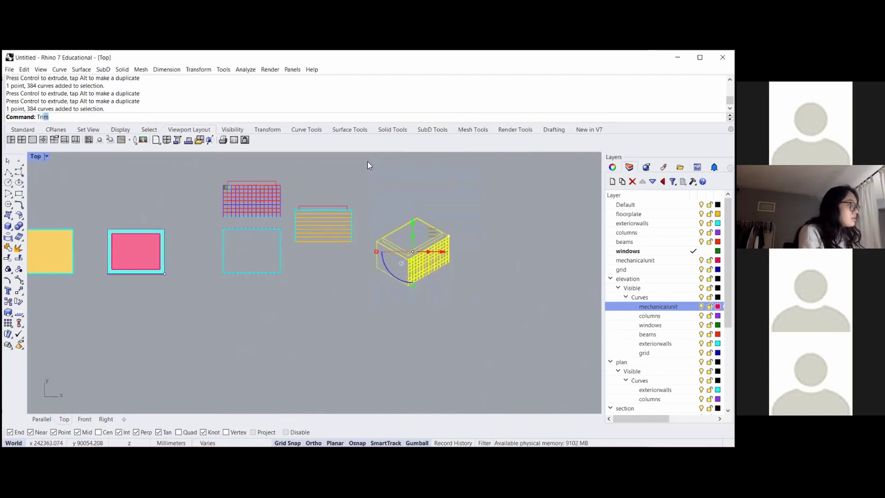
{"action": "key", "text": "Return"}
{"action": "scroll", "coordinate": [444, 238], "scroll_direction": "up", "scroll_amount": 10}
{"action": "scroll", "coordinate": [451, 225], "scroll_direction": "up", "scroll_amount": 6}
{"action": "left_click", "coordinate": [435, 252]}
{"action": "left_click", "coordinate": [428, 278]}
{"action": "left_click", "coordinate": [416, 279]}
- Trim the overlapping beam line segments further down the isometric drawing's corner column and finish the Trim command
{"action": "scroll", "coordinate": [417, 256], "scroll_direction": "down", "scroll_amount": 6}
{"action": "scroll", "coordinate": [417, 341], "scroll_direction": "up", "scroll_amount": 6}
{"action": "left_click", "coordinate": [435, 368]}
{"action": "left_click", "coordinate": [433, 383]}
{"action": "left_click", "coordinate": [409, 389]}
{"action": "scroll", "coordinate": [422, 293], "scroll_direction": "down", "scroll_amount": 4}
{"action": "scroll", "coordinate": [417, 400], "scroll_direction": "up", "scroll_amount": 5}
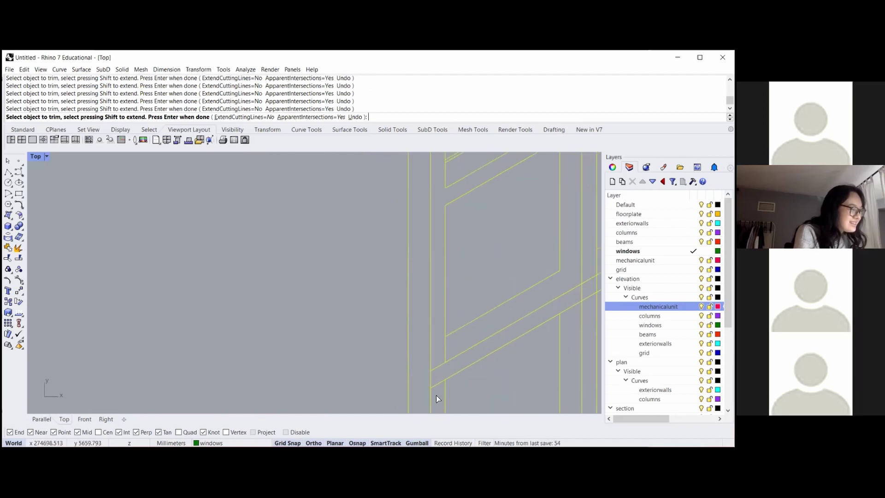
{"action": "left_click", "coordinate": [436, 352]}
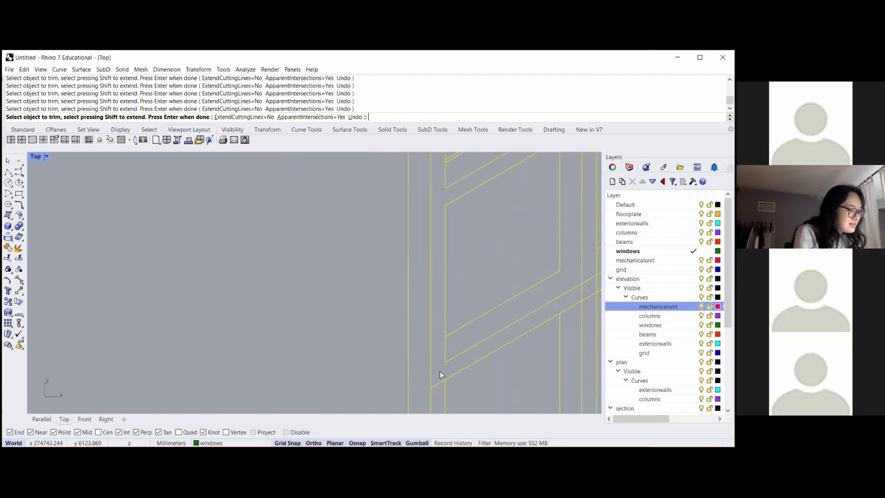
{"action": "scroll", "coordinate": [423, 297], "scroll_direction": "down", "scroll_amount": 4}
{"action": "scroll", "coordinate": [424, 298], "scroll_direction": "up", "scroll_amount": 4}
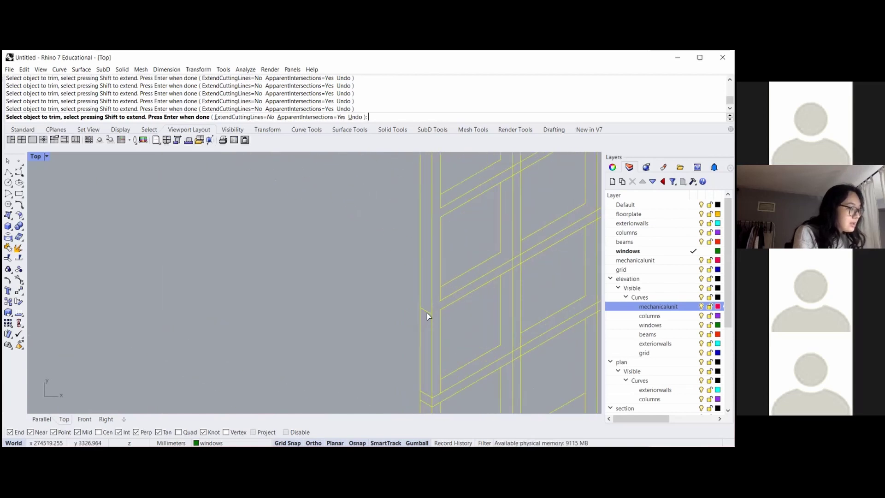
{"action": "scroll", "coordinate": [421, 326], "scroll_direction": "down", "scroll_amount": 8}
{"action": "key", "text": "Return"}
- Select the elevation, plan, section and isometric drawings and start exporting them as an Adobe Illustrator file named myhall
{"action": "scroll", "coordinate": [454, 276], "scroll_direction": "down", "scroll_amount": 10}
{"action": "left_click_drag", "start_coordinate": [493, 332], "coordinate": [277, 167]}
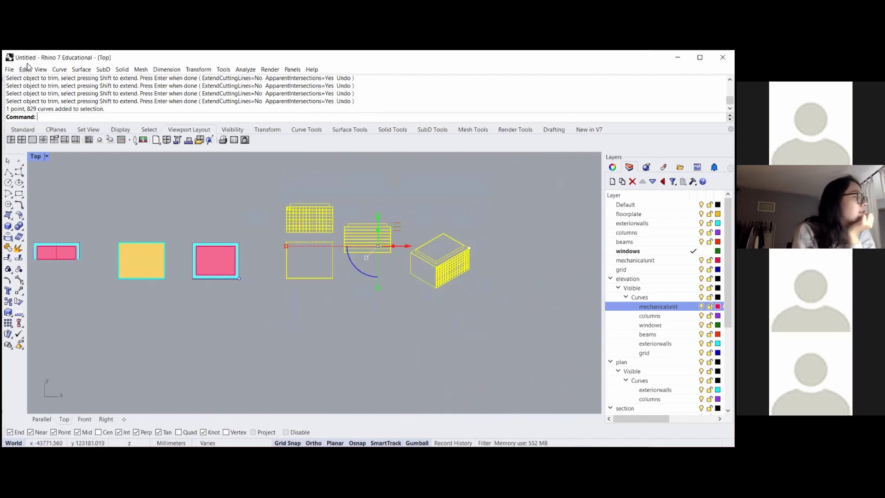
{"action": "left_click", "coordinate": [10, 69]}
{"action": "left_click", "coordinate": [42, 187]}
{"action": "left_click", "coordinate": [313, 353]}
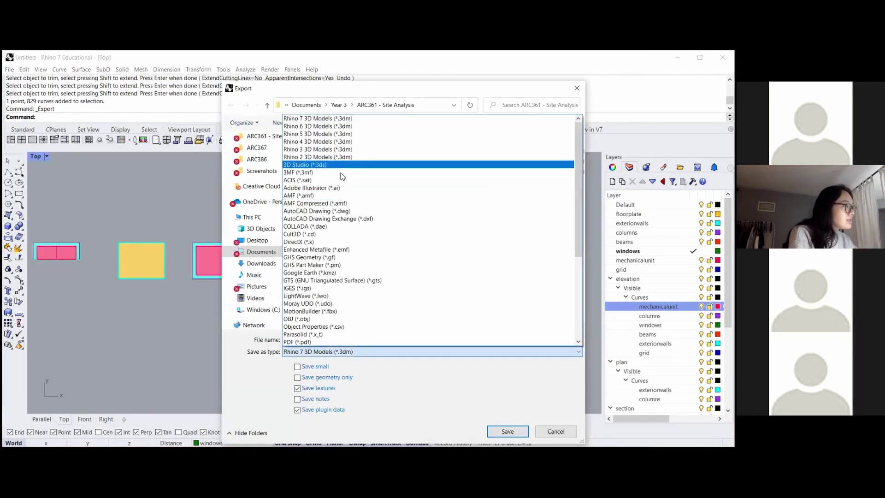
{"action": "left_click", "coordinate": [341, 189]}
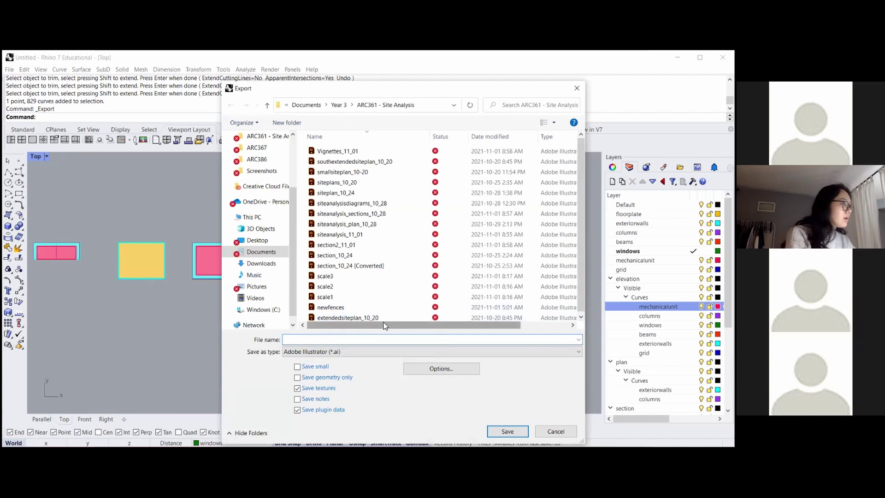
{"action": "scroll", "coordinate": [336, 295], "scroll_direction": "down", "scroll_amount": 1}
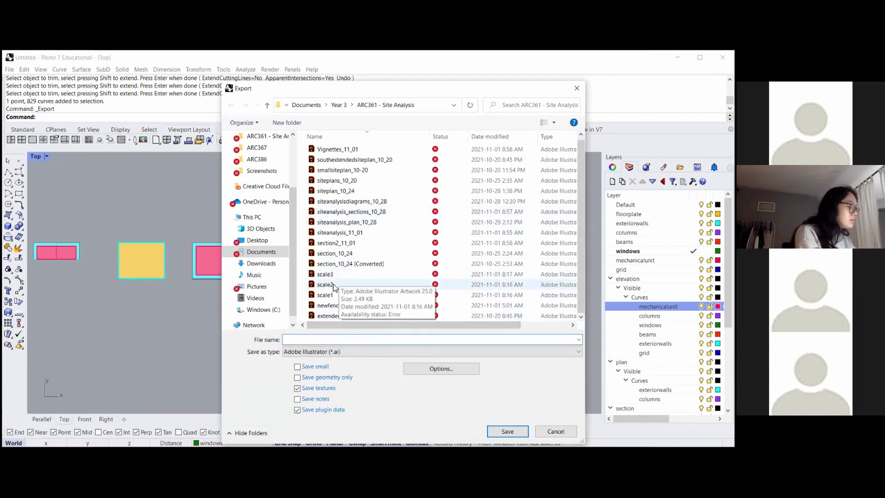
{"action": "type", "text": "myhall"}
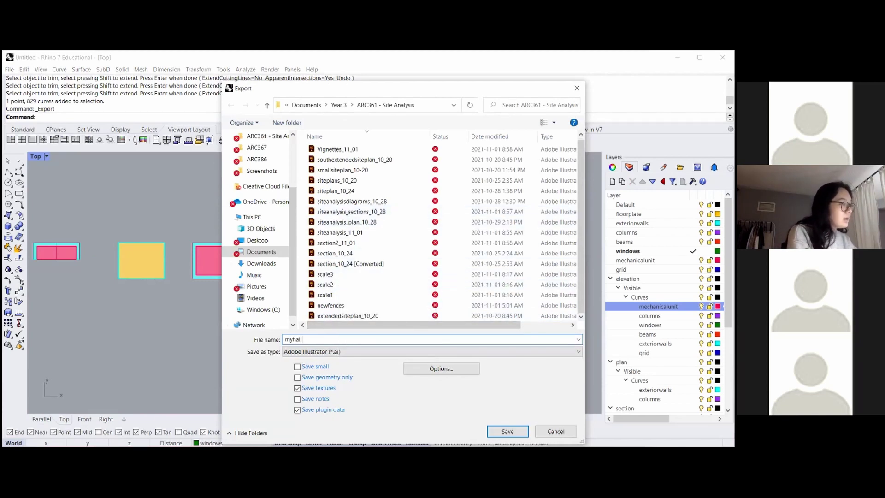
{"action": "left_click", "coordinate": [507, 432]}
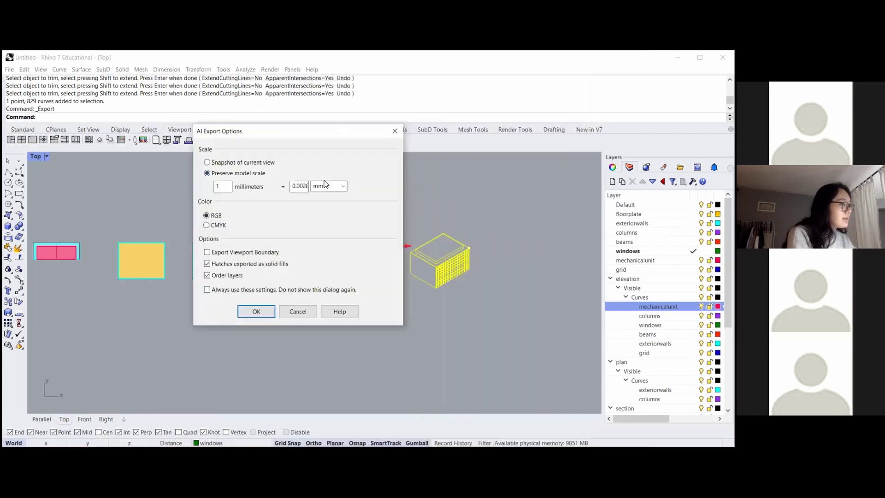
- Set the preserved model scale for the export to 1 millimeter = 0.004 mm, and cancel the export
{"action": "left_click_drag", "start_coordinate": [295, 186], "coordinate": [328, 187]}
{"action": "key", "text": "BackSpace"}
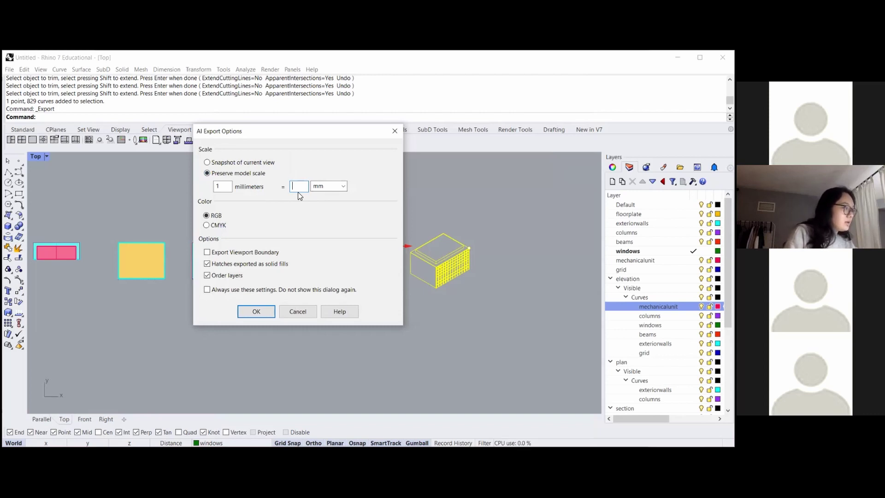
{"action": "type", "text": "0."}
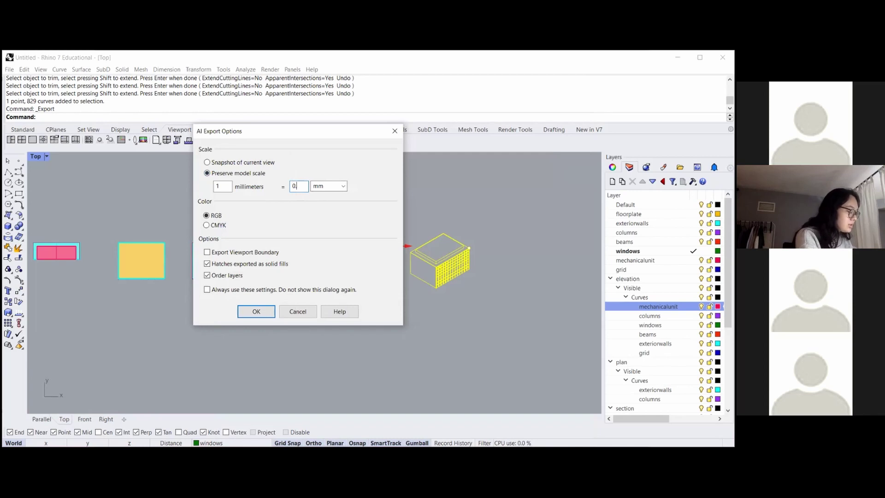
{"action": "type", "text": "004"}
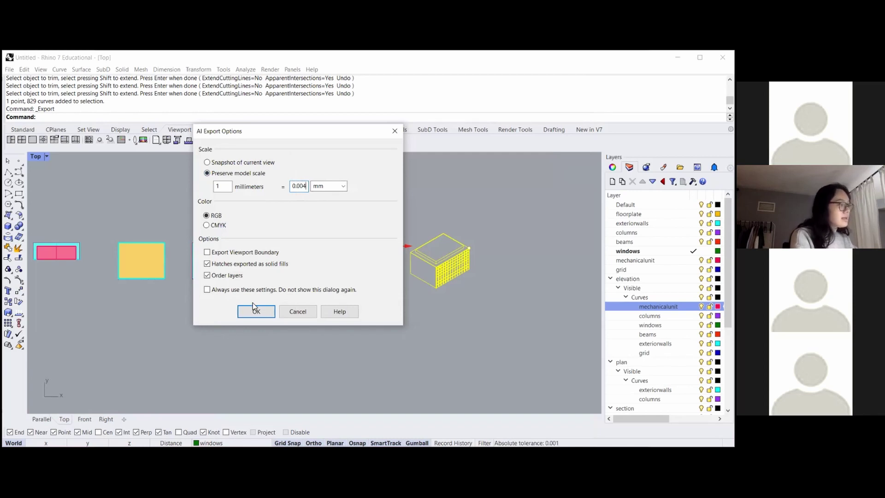
{"action": "left_click", "coordinate": [395, 132]}
- Copy the green window in the elevation's upper-left bay into the two bays directly beneath it, using the bay corner as base point
{"action": "scroll", "coordinate": [406, 276], "scroll_direction": "up", "scroll_amount": 5}
{"action": "scroll", "coordinate": [378, 290], "scroll_direction": "up", "scroll_amount": 8}
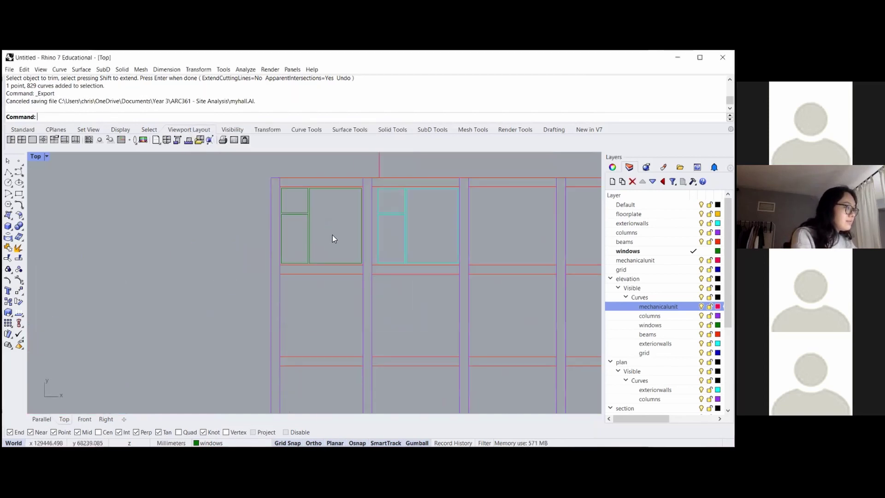
{"action": "scroll", "coordinate": [322, 236], "scroll_direction": "down", "scroll_amount": 10}
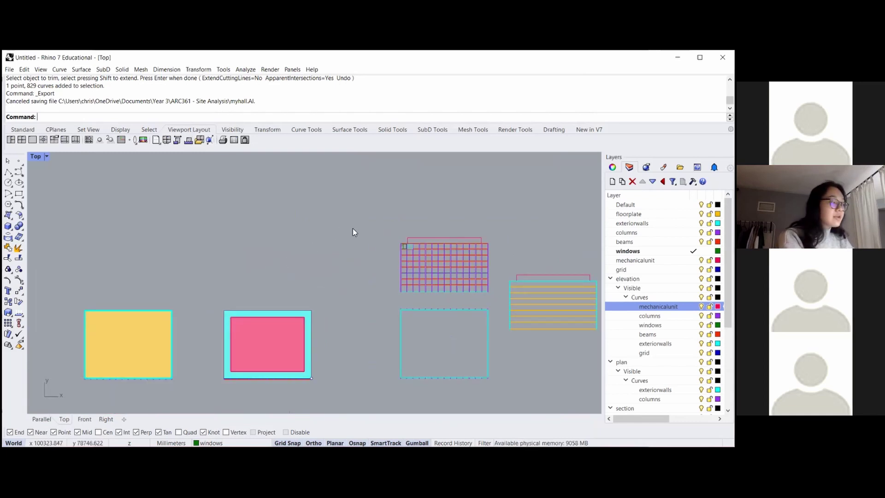
{"action": "scroll", "coordinate": [400, 243], "scroll_direction": "up", "scroll_amount": 8}
{"action": "scroll", "coordinate": [397, 240], "scroll_direction": "up", "scroll_amount": 3}
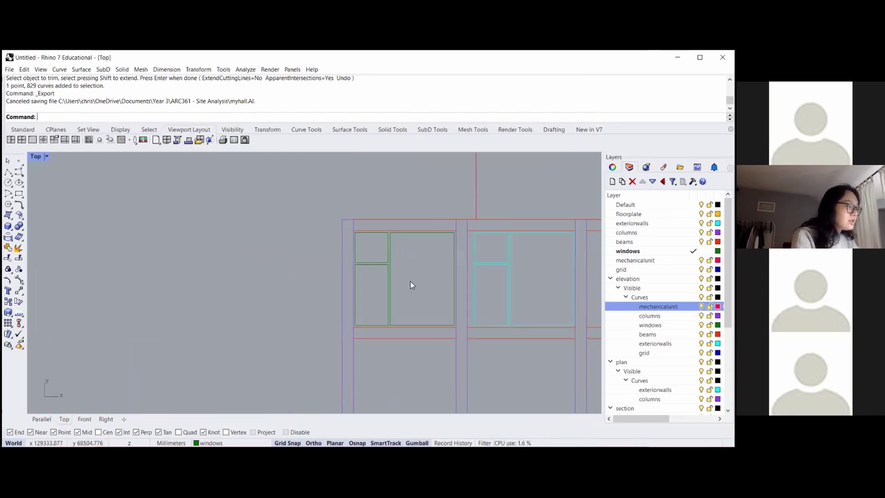
{"action": "left_click", "coordinate": [373, 250]}
{"action": "type", "text": "copy"}
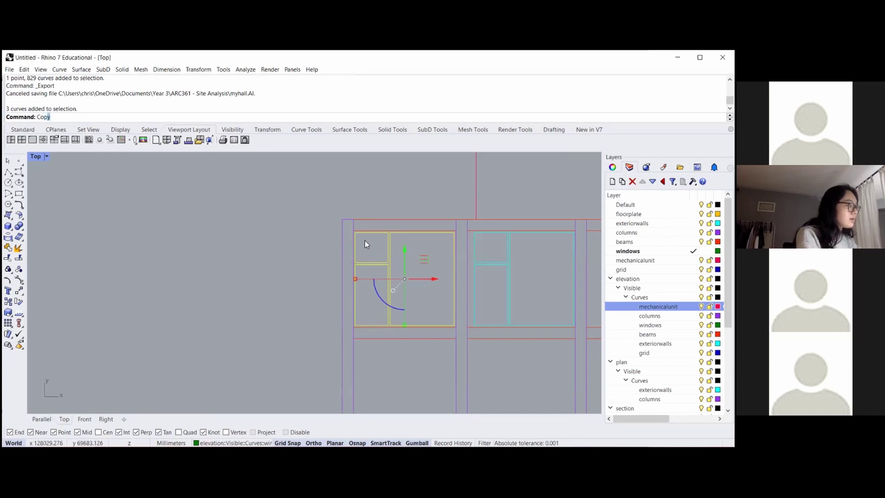
{"action": "key", "text": "Return"}
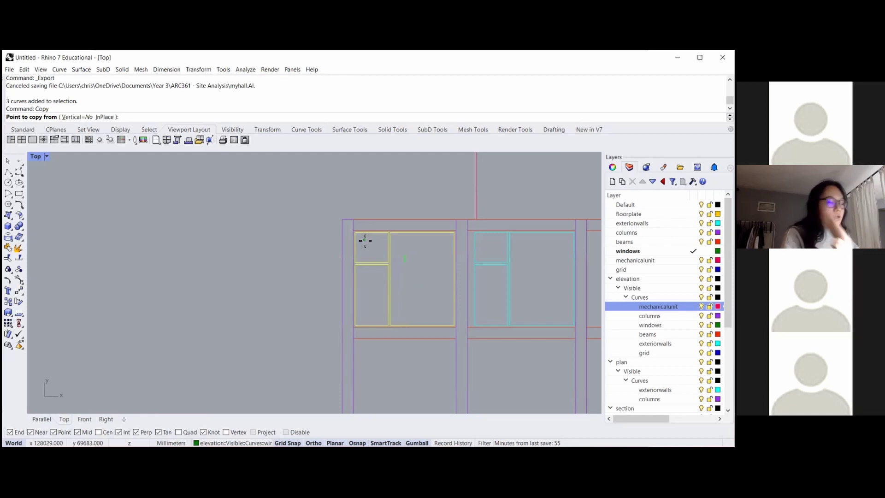
{"action": "scroll", "coordinate": [348, 213], "scroll_direction": "up", "scroll_amount": 2}
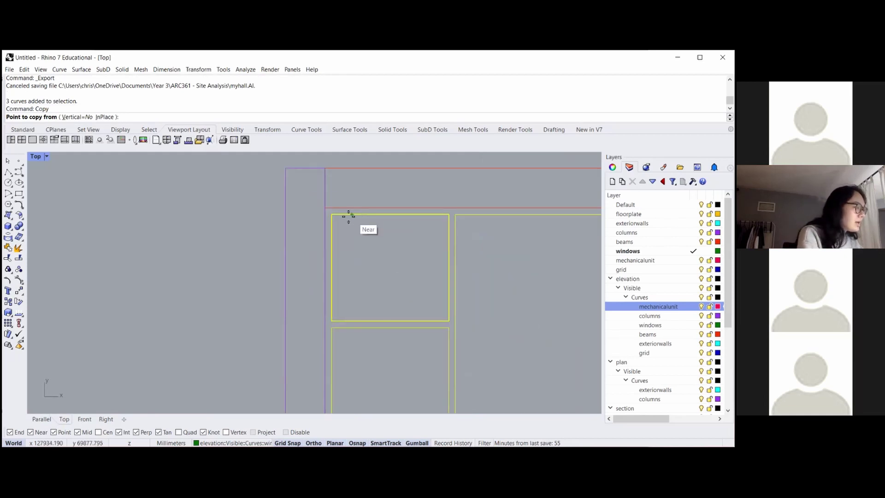
{"action": "left_click", "coordinate": [326, 199]}
{"action": "scroll", "coordinate": [326, 208], "scroll_direction": "down", "scroll_amount": 3}
{"action": "scroll", "coordinate": [326, 210], "scroll_direction": "up", "scroll_amount": 1}
{"action": "left_click", "coordinate": [327, 263]}
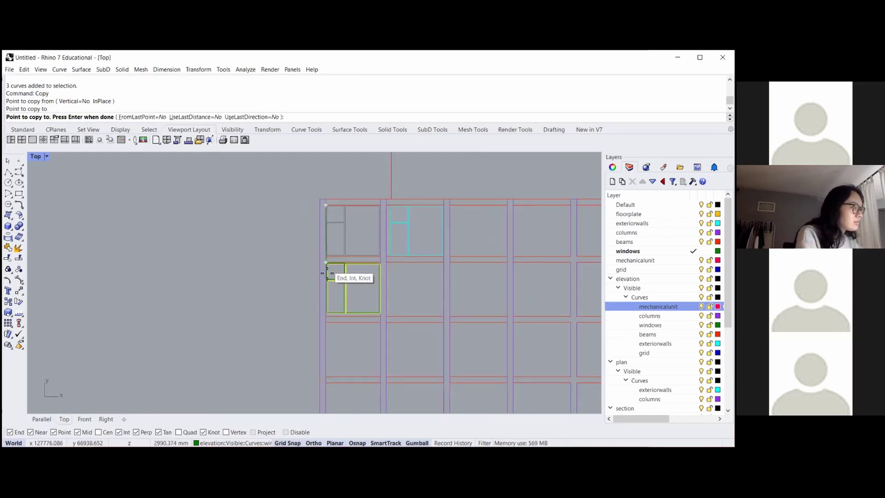
{"action": "left_click", "coordinate": [326, 323]}
{"action": "scroll", "coordinate": [337, 255], "scroll_direction": "down", "scroll_amount": 5}
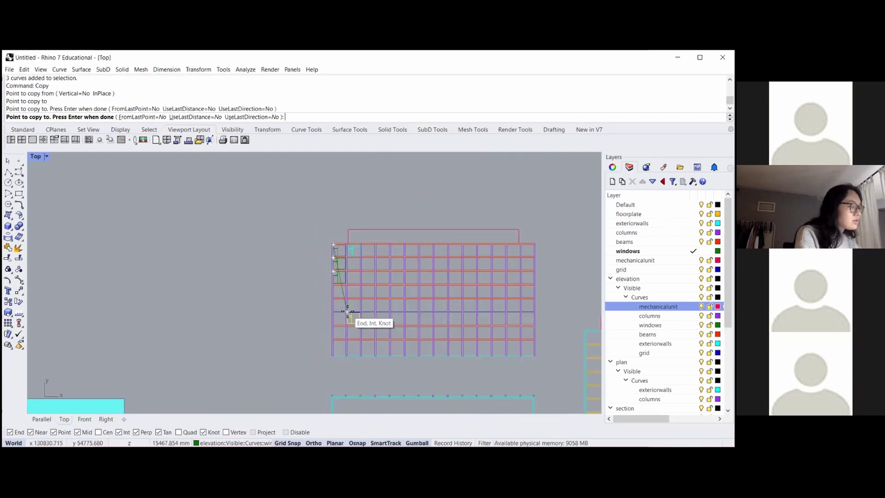
{"action": "key", "text": "Return"}
{"action": "scroll", "coordinate": [344, 282], "scroll_direction": "up", "scroll_amount": 6}
{"action": "left_click_drag", "start_coordinate": [325, 283], "coordinate": [301, 242]}
{"action": "scroll", "coordinate": [299, 258], "scroll_direction": "down", "scroll_amount": 5}
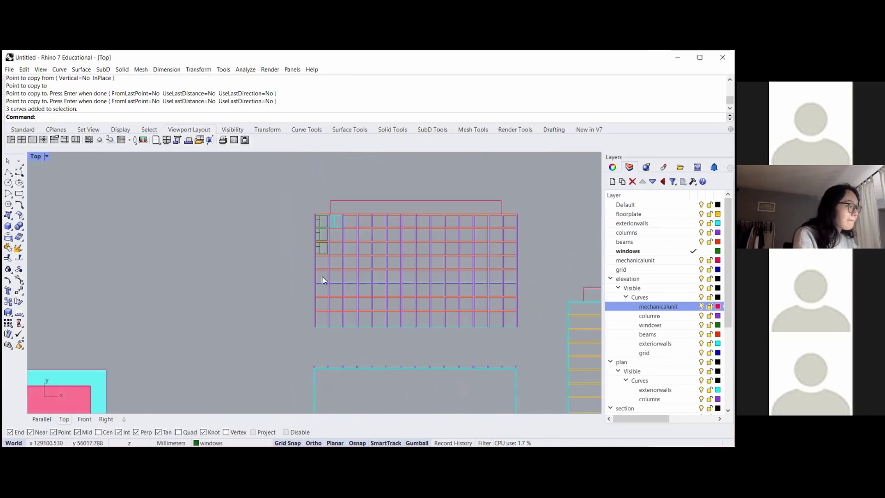
{"action": "scroll", "coordinate": [321, 228], "scroll_direction": "up", "scroll_amount": 4}
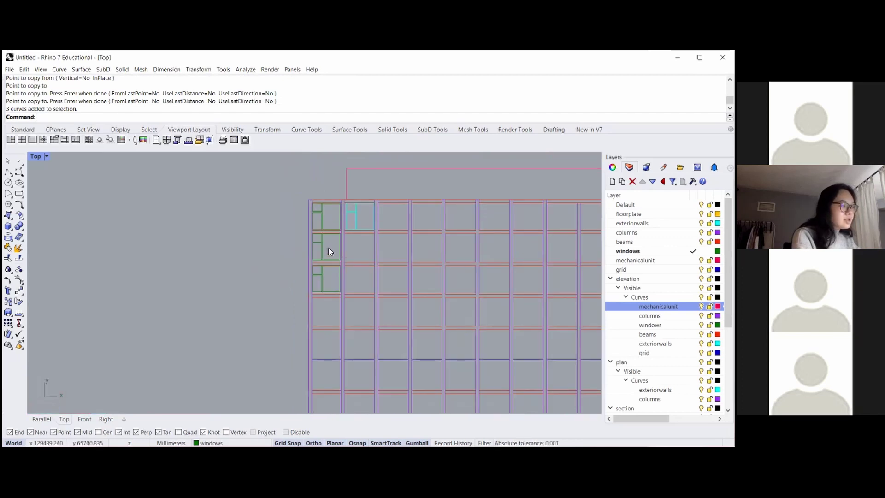
{"action": "scroll", "coordinate": [328, 251], "scroll_direction": "down", "scroll_amount": 4}
{"action": "scroll", "coordinate": [344, 245], "scroll_direction": "up", "scroll_amount": 2}
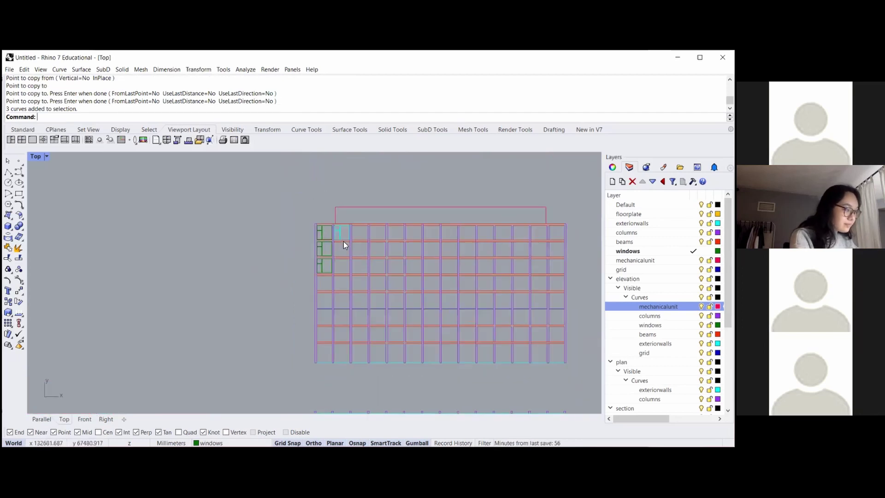
{"action": "scroll", "coordinate": [343, 245], "scroll_direction": "down", "scroll_amount": 3}
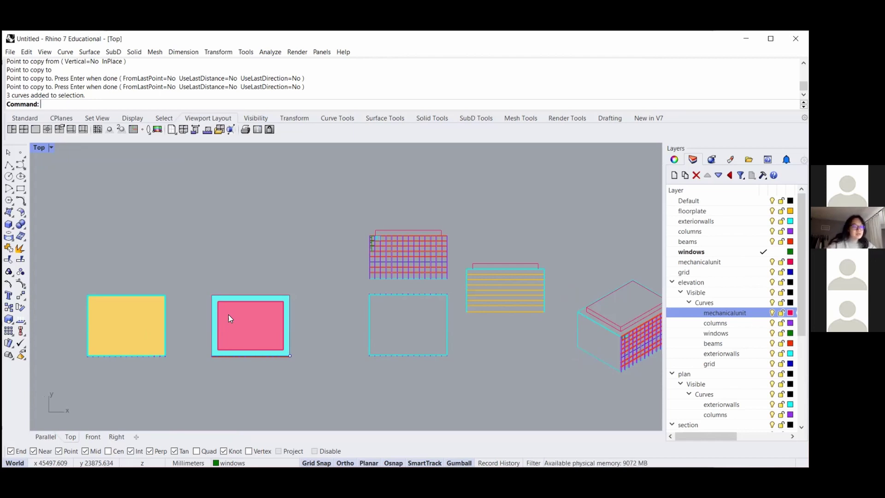
- Place a single point in the empty area above the pink-roofed model, and draw an open right-angled polyline beside it
{"action": "left_click", "coordinate": [21, 152]}
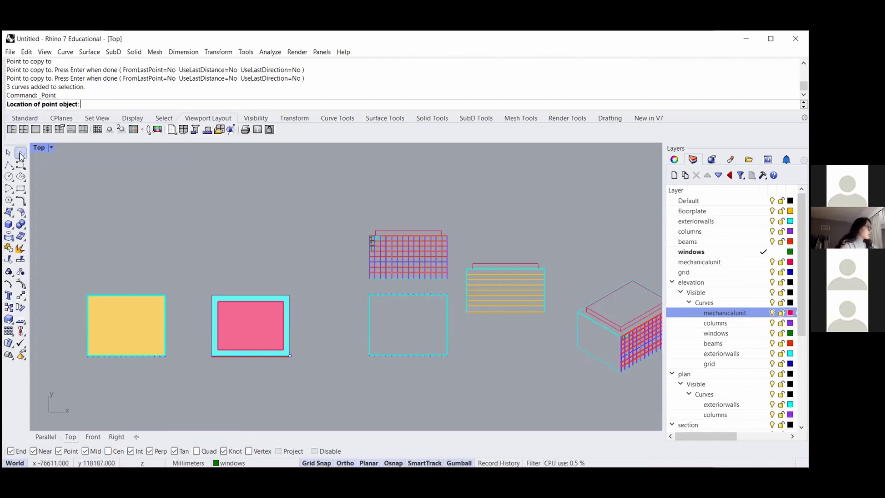
{"action": "left_click", "coordinate": [264, 229]}
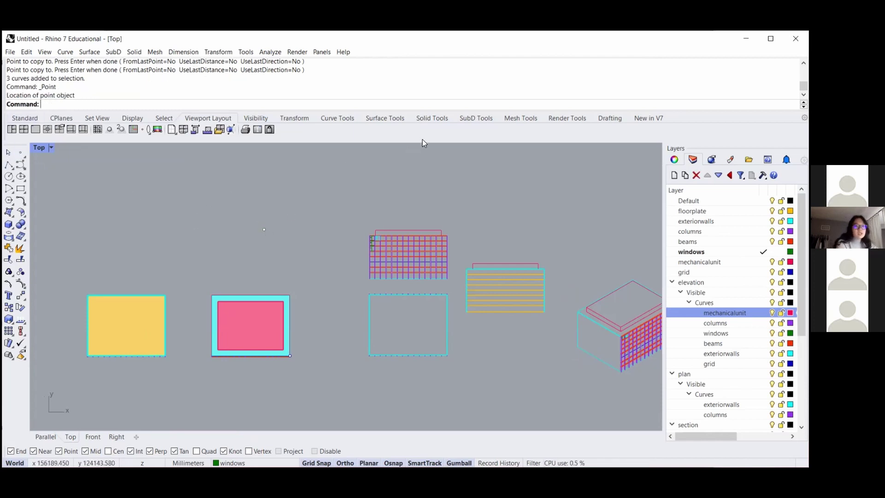
{"action": "left_click", "coordinate": [8, 164]}
{"action": "left_click", "coordinate": [278, 201]}
{"action": "left_click", "coordinate": [279, 162]}
{"action": "left_click", "coordinate": [342, 163]}
{"action": "left_click", "coordinate": [342, 205]}
{"action": "left_click", "coordinate": [341, 177]}
{"action": "left_click", "coordinate": [297, 177]}
{"action": "left_click", "coordinate": [296, 203]}
{"action": "left_click", "coordinate": [320, 204]}
{"action": "left_click", "coordinate": [320, 170]}
{"action": "key", "text": "Return"}
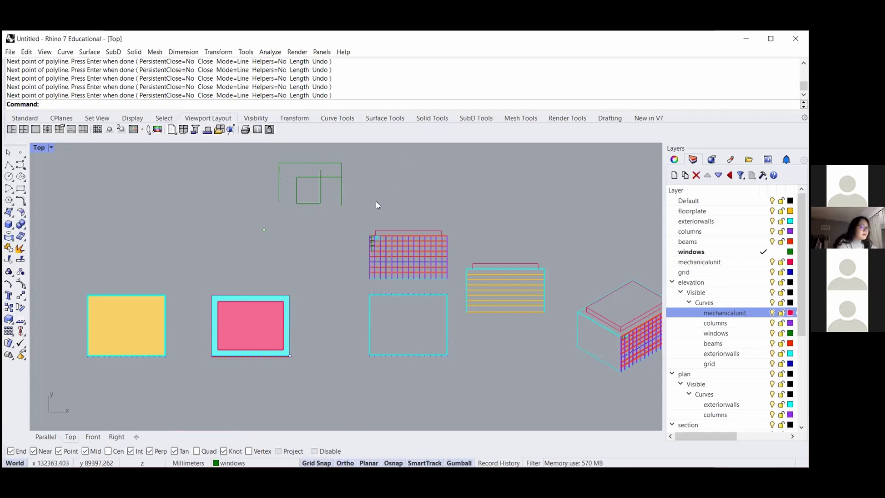
- Draw a degree-3 control-point curve as a small four-point arch in the empty area above the two models
{"action": "left_click", "coordinate": [21, 165]}
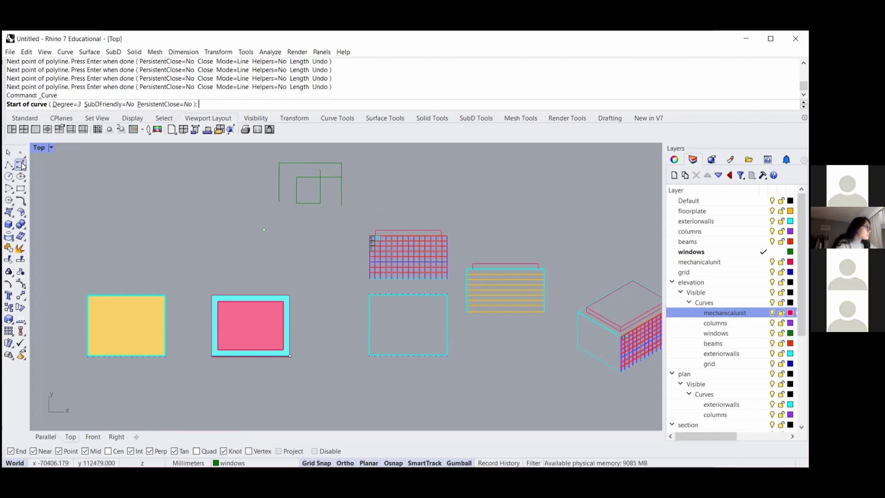
{"action": "left_click", "coordinate": [164, 201]}
{"action": "left_click", "coordinate": [164, 181]}
{"action": "left_click", "coordinate": [190, 184]}
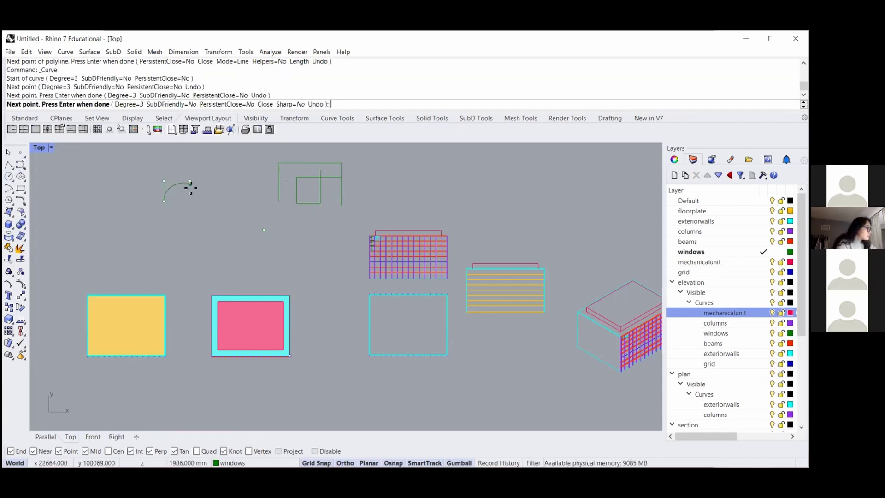
{"action": "left_click", "coordinate": [190, 201]}
{"action": "key", "text": "Return"}
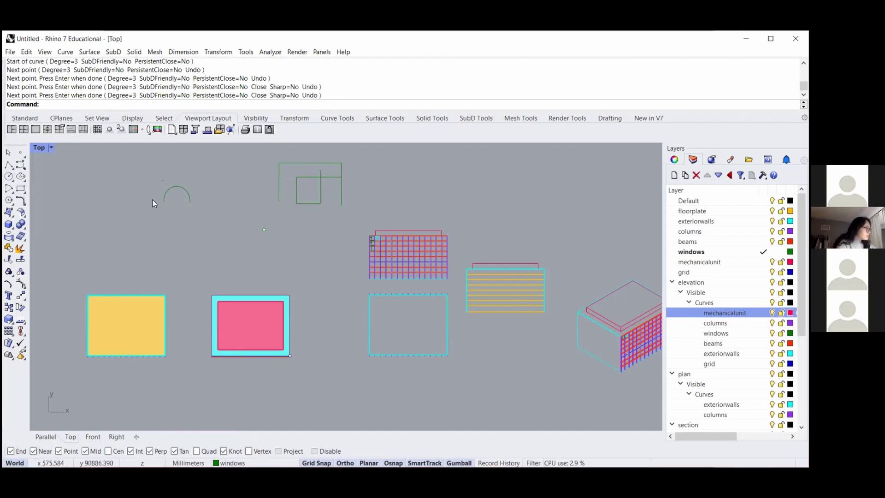
- Draw an interpolate-points curve just below the small arch, spiralling outward and ending in an S-shaped tail
{"action": "left_click", "coordinate": [22, 169]}
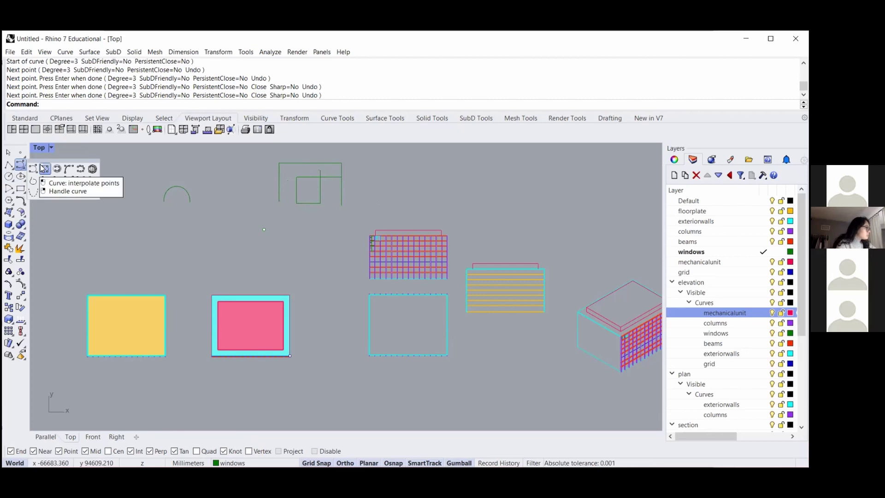
{"action": "left_click", "coordinate": [45, 169]}
{"action": "left_click", "coordinate": [158, 224]}
{"action": "left_click", "coordinate": [158, 210]}
{"action": "left_click", "coordinate": [168, 211]}
{"action": "left_click", "coordinate": [159, 224]}
{"action": "left_click", "coordinate": [149, 220]}
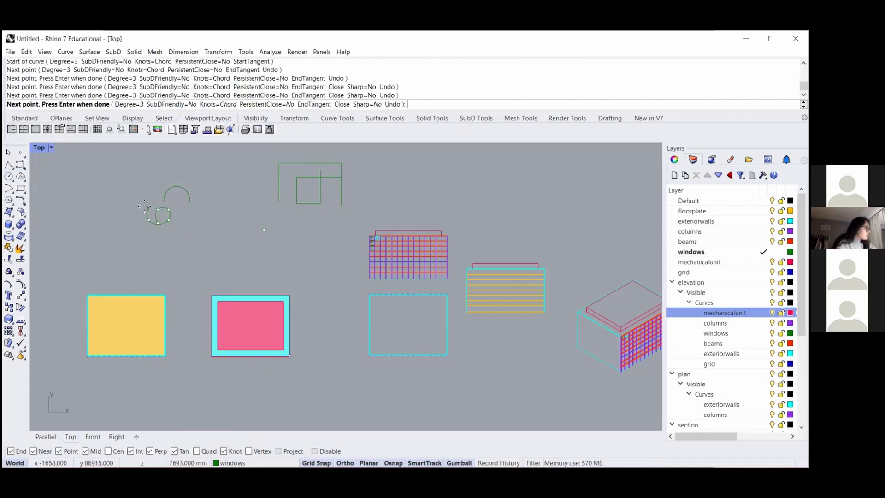
{"action": "left_click", "coordinate": [149, 205]}
{"action": "left_click", "coordinate": [184, 206]}
{"action": "left_click", "coordinate": [184, 236]}
{"action": "left_click", "coordinate": [208, 236]}
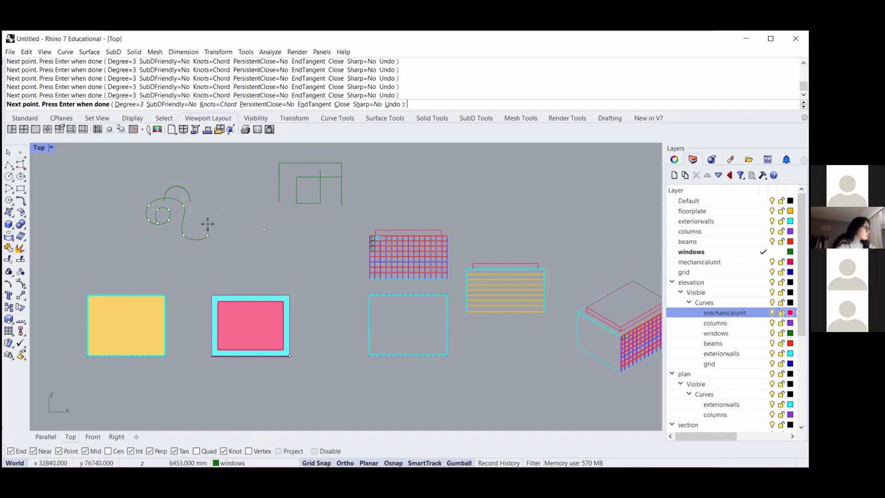
{"action": "key", "text": "Return"}
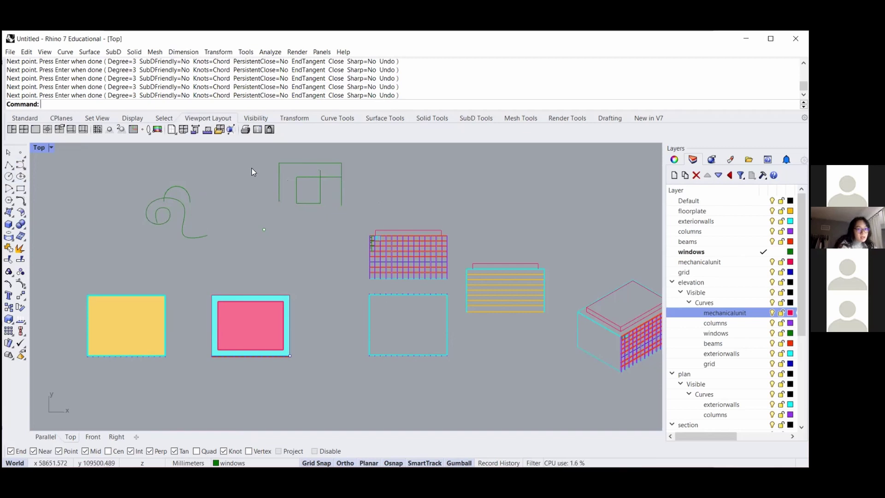
- Measure the distance between the lower and upper outer wall corners on the left side of the plan drawing
{"action": "scroll", "coordinate": [248, 177], "scroll_direction": "down", "scroll_amount": 1}
{"action": "scroll", "coordinate": [334, 287], "scroll_direction": "up", "scroll_amount": 3}
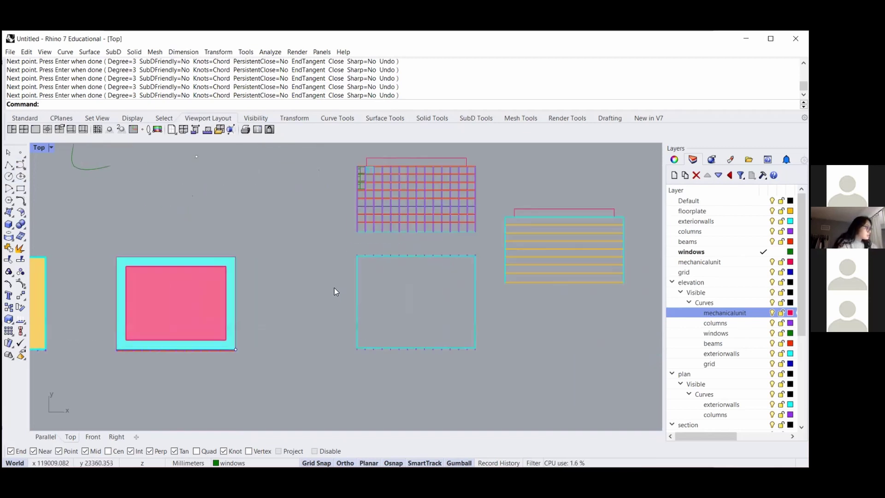
{"action": "type", "text": "Distance"}
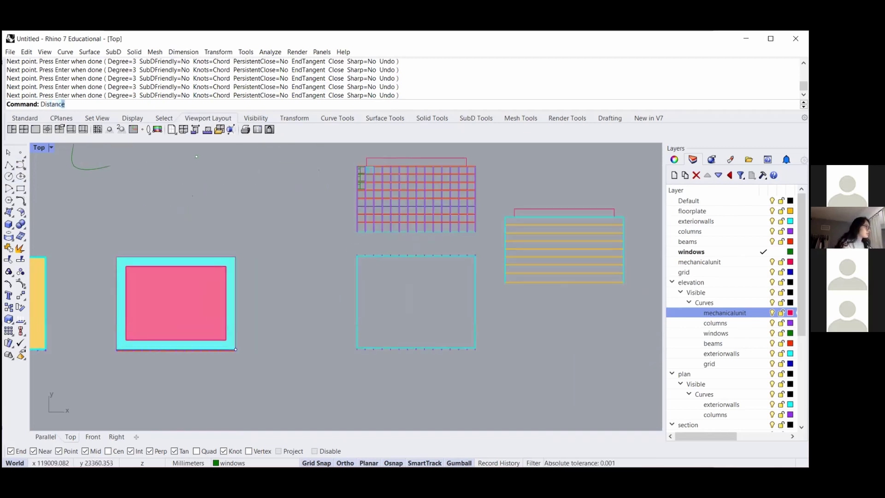
{"action": "key", "text": "Return"}
{"action": "scroll", "coordinate": [355, 355], "scroll_direction": "up", "scroll_amount": 5}
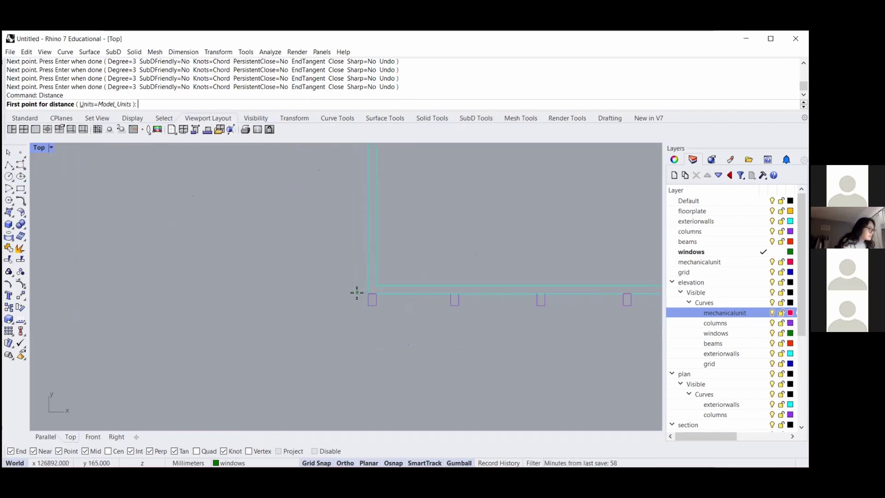
{"action": "left_click", "coordinate": [368, 293]}
{"action": "scroll", "coordinate": [349, 392], "scroll_direction": "down", "scroll_amount": 10}
{"action": "right_click_drag", "start_coordinate": [372, 190], "coordinate": [354, 317]}
{"action": "scroll", "coordinate": [345, 251], "scroll_direction": "up", "scroll_amount": 8}
{"action": "scroll", "coordinate": [338, 297], "scroll_direction": "up", "scroll_amount": 3}
{"action": "left_click", "coordinate": [316, 340]}
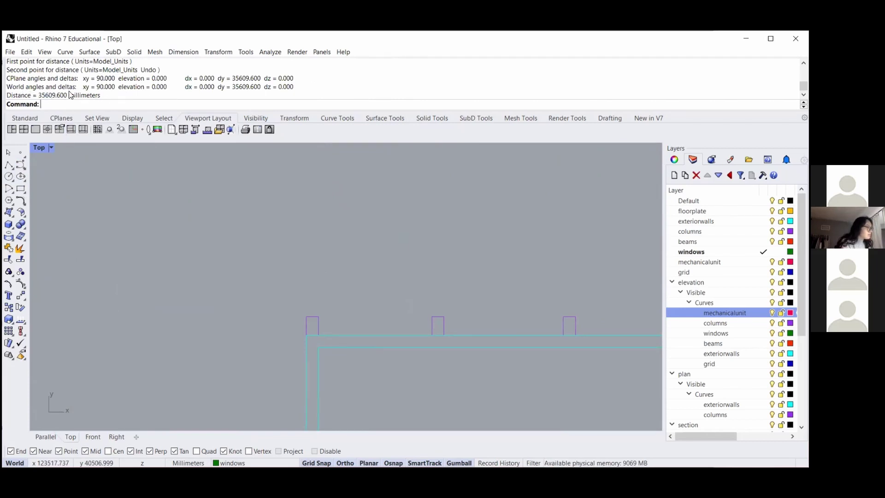
- Try to explode the grouped exterior wall curves of the plan drawing into separate curves
{"action": "scroll", "coordinate": [222, 245], "scroll_direction": "down", "scroll_amount": 5}
{"action": "scroll", "coordinate": [288, 259], "scroll_direction": "down", "scroll_amount": 8}
{"action": "scroll", "coordinate": [281, 269], "scroll_direction": "up", "scroll_amount": 8}
{"action": "left_click", "coordinate": [287, 264]}
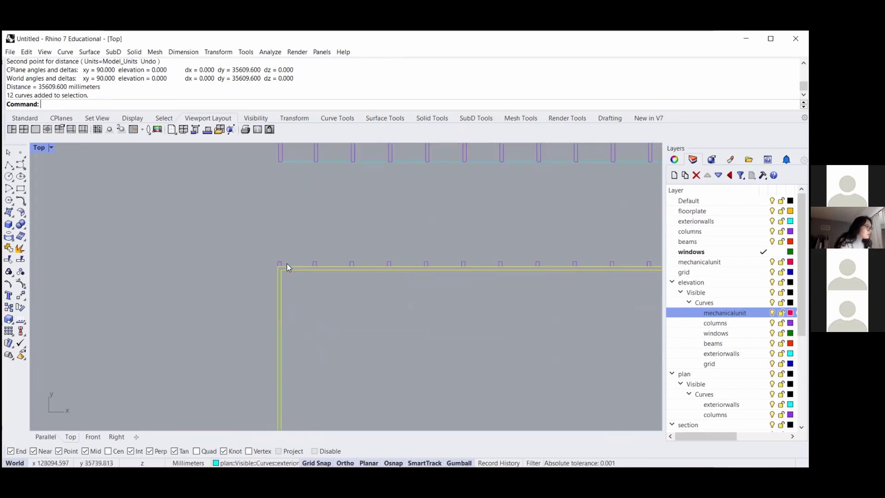
{"action": "scroll", "coordinate": [287, 265], "scroll_direction": "down", "scroll_amount": 3}
{"action": "type", "text": "explode"}
{"action": "key", "text": "Return"}
{"action": "left_click", "coordinate": [308, 251]}
{"action": "scroll", "coordinate": [287, 264], "scroll_direction": "up", "scroll_amount": 4}
{"action": "left_click", "coordinate": [297, 271]}
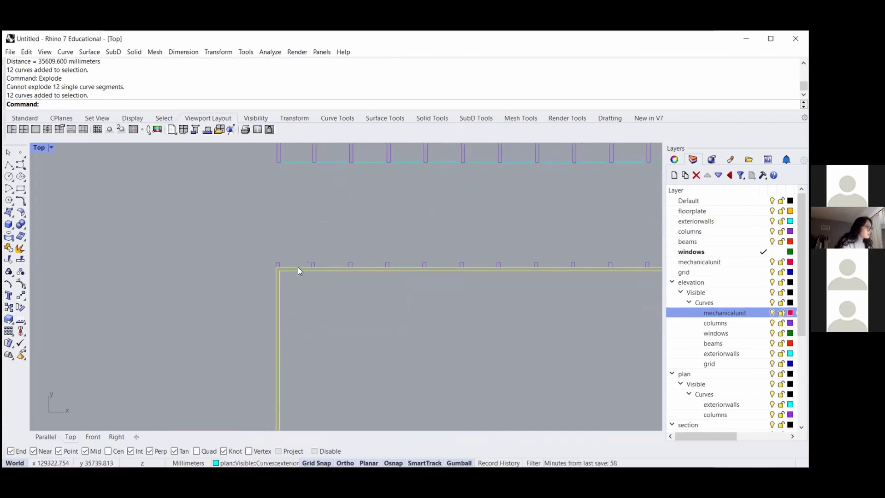
{"action": "left_click", "coordinate": [290, 233]}
{"action": "left_click", "coordinate": [304, 265]}
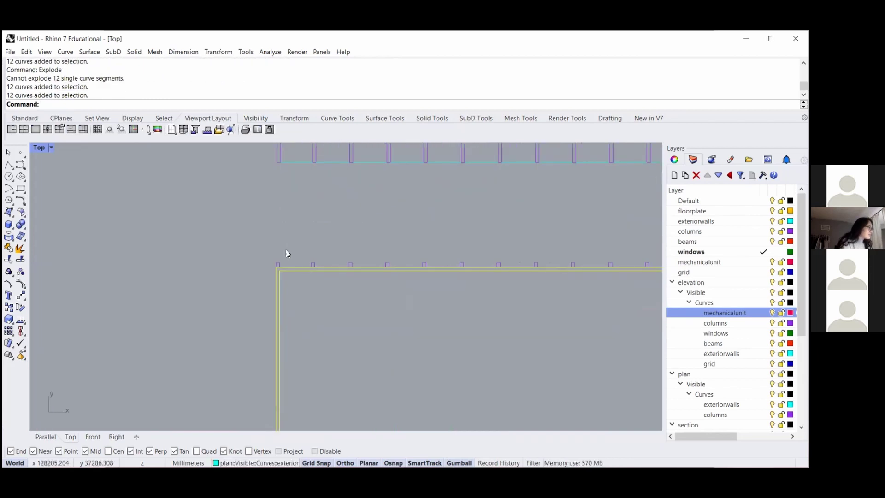
{"action": "scroll", "coordinate": [287, 267], "scroll_direction": "down", "scroll_amount": 4}
{"action": "type", "text": "explode"}
{"action": "key", "text": "Return"}
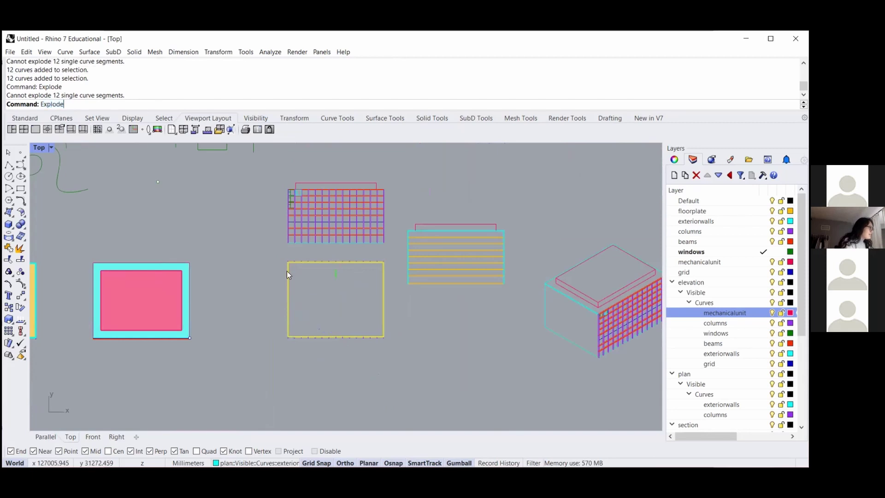
{"action": "left_click", "coordinate": [248, 259]}
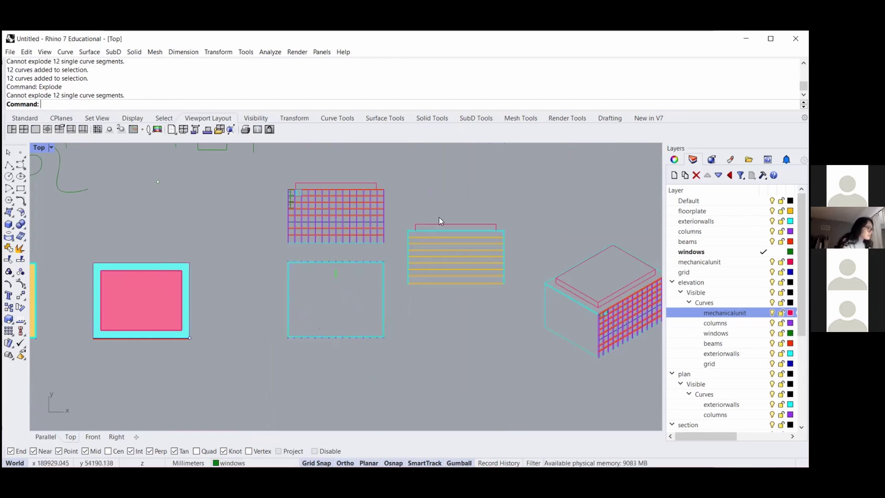
- Try to explode the uppermost pair of floor-plate lines in the section drawing, and ungroup the pair
{"action": "scroll", "coordinate": [475, 226], "scroll_direction": "up", "scroll_amount": 5}
{"action": "left_click", "coordinate": [489, 261]}
{"action": "type", "text": "explo"}
{"action": "key", "text": "Return"}
{"action": "type", "text": "ung"}
{"action": "key", "text": "Return"}
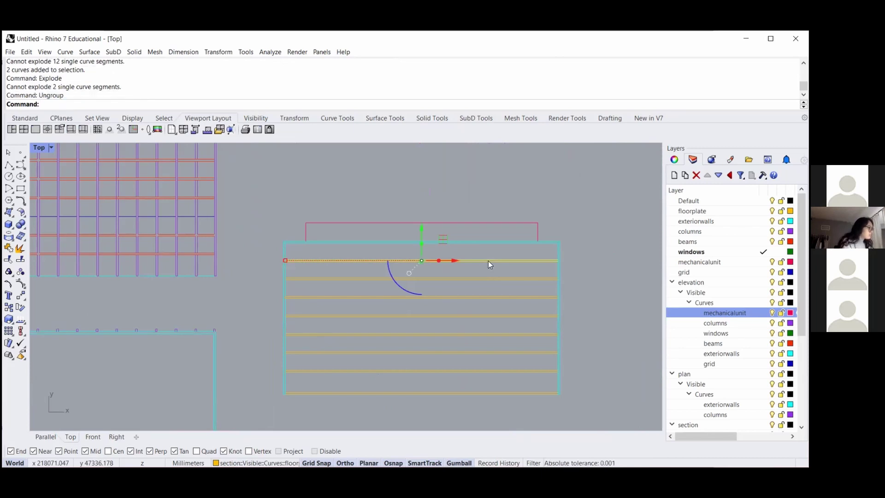
- Measure the length of a single uppermost floor-plate line in the section drawing, and bring up the solid tools
{"action": "left_click", "coordinate": [557, 214]}
{"action": "scroll", "coordinate": [543, 264], "scroll_direction": "up", "scroll_amount": 6}
{"action": "left_click", "coordinate": [546, 253]}
{"action": "scroll", "coordinate": [546, 253], "scroll_direction": "down", "scroll_amount": 4}
{"action": "type", "text": "length"}
{"action": "key", "text": "Return"}
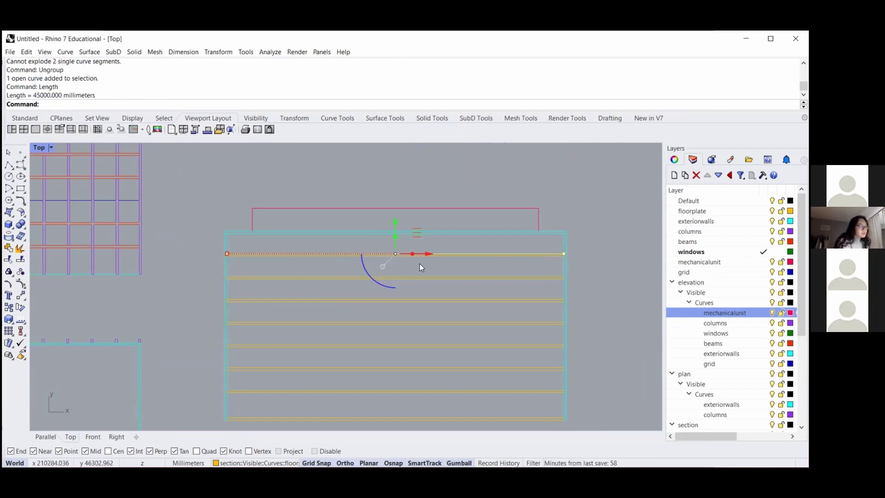
{"action": "left_click", "coordinate": [412, 118]}
{"action": "left_click", "coordinate": [364, 208]}
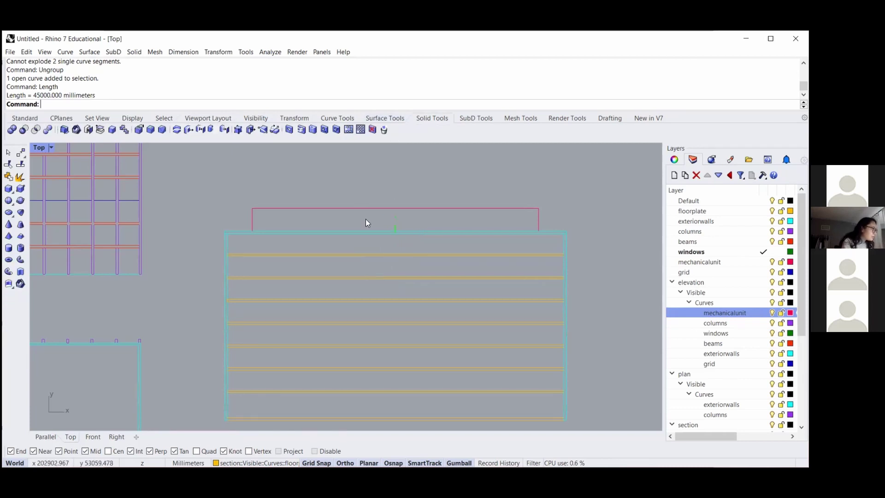
- Hide the open right-angled polyline in the empty area above the drawings
{"action": "scroll", "coordinate": [369, 226], "scroll_direction": "down", "scroll_amount": 5}
{"action": "scroll", "coordinate": [372, 234], "scroll_direction": "down", "scroll_amount": 2}
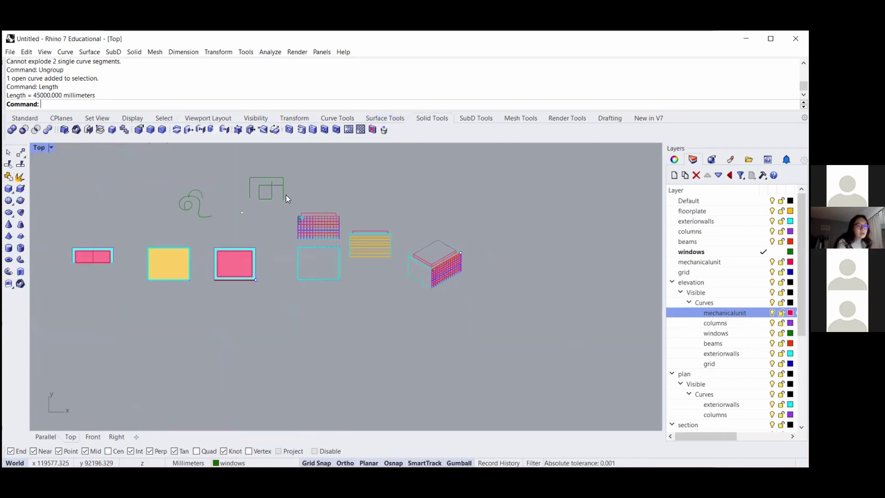
{"action": "scroll", "coordinate": [264, 187], "scroll_direction": "up", "scroll_amount": 4}
{"action": "left_click_drag", "start_coordinate": [313, 223], "coordinate": [223, 157]}
{"action": "type", "text": "Hide"}
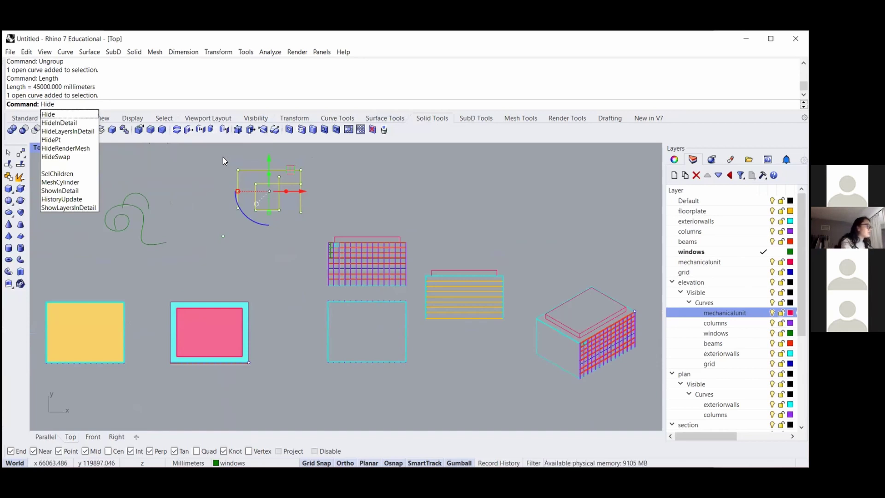
{"action": "key", "text": "Return"}
- Show all hidden objects again
{"action": "type", "text": "Show"}
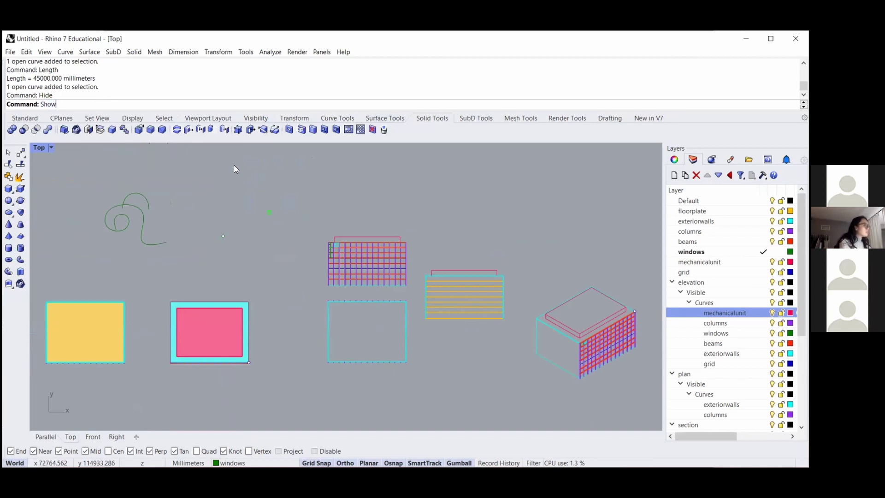
{"action": "key", "text": "Return"}
{"action": "scroll", "coordinate": [271, 217], "scroll_direction": "down", "scroll_amount": 2}
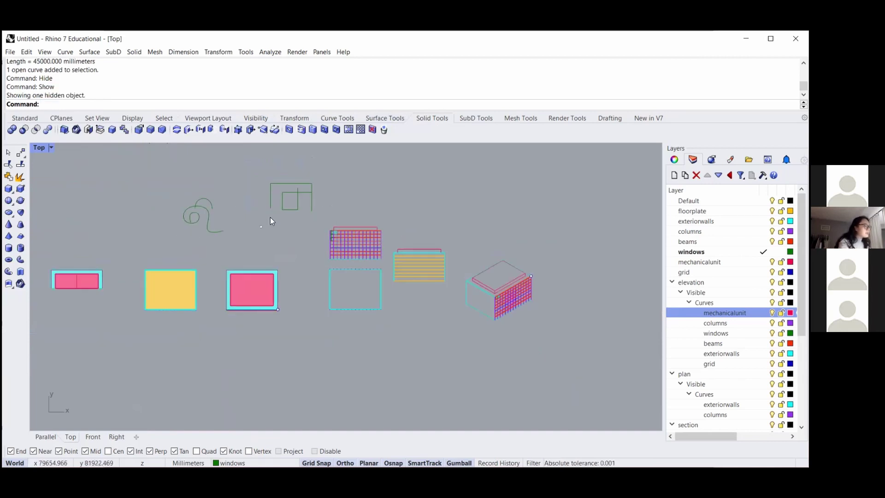
- Move the small arch curve straight up so it sits clear of the spiral curve
{"action": "scroll", "coordinate": [178, 207], "scroll_direction": "up", "scroll_amount": 3}
{"action": "left_click", "coordinate": [215, 194]}
{"action": "scroll", "coordinate": [243, 220], "scroll_direction": "down", "scroll_amount": 2}
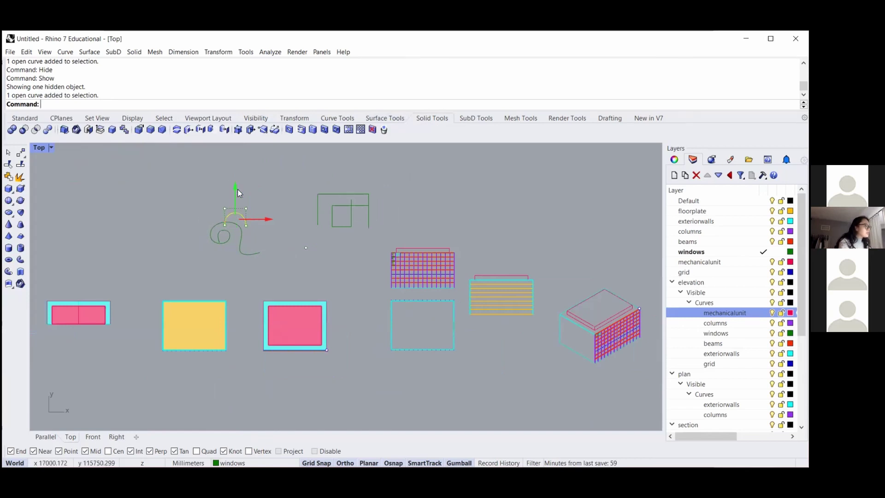
{"action": "left_click_drag", "start_coordinate": [236, 189], "coordinate": [237, 172]}
{"action": "left_click", "coordinate": [263, 225]}
- Lock the small arch curve above the spiral, and test whether a selection window can pick it
{"action": "scroll", "coordinate": [221, 206], "scroll_direction": "up", "scroll_amount": 8}
{"action": "left_click", "coordinate": [230, 194]}
{"action": "type", "text": "lock"}
{"action": "key", "text": "Return"}
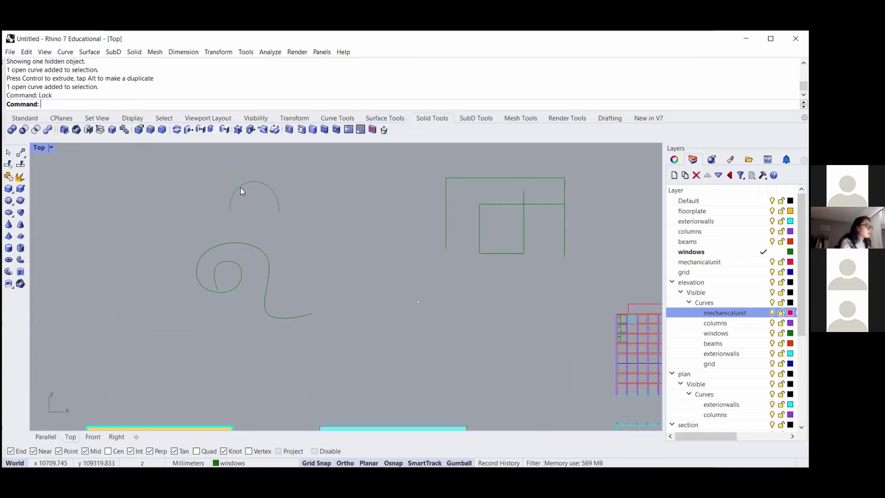
{"action": "left_click_drag", "start_coordinate": [374, 237], "coordinate": [187, 195]}
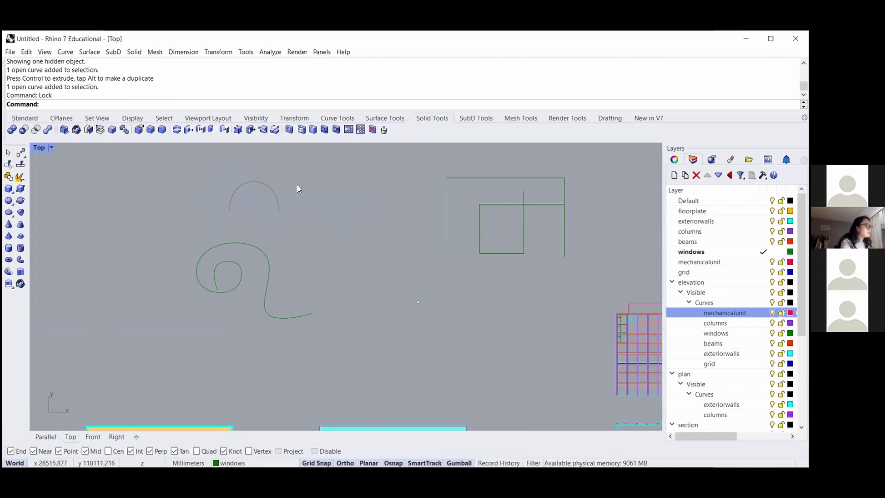
- Unlock all locked objects in the drawing
{"action": "type", "text": "unlock"}
{"action": "key", "text": "Return"}
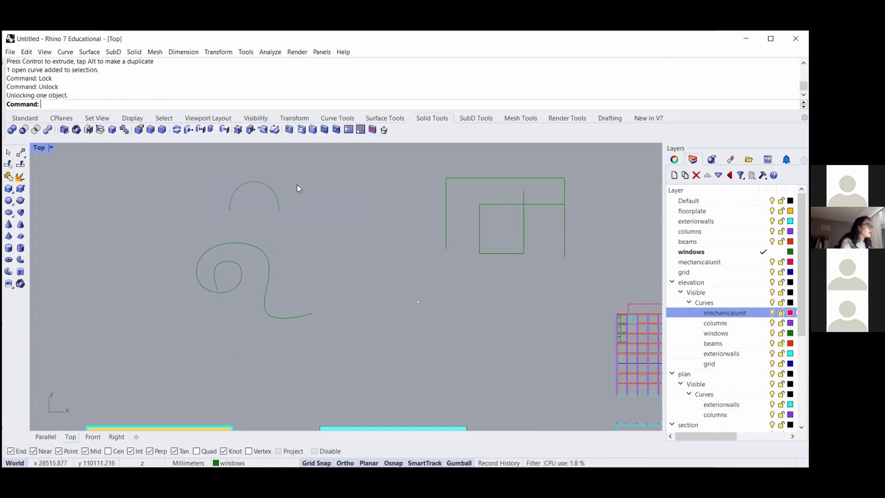
{"action": "scroll", "coordinate": [294, 205], "scroll_direction": "down", "scroll_amount": 5}
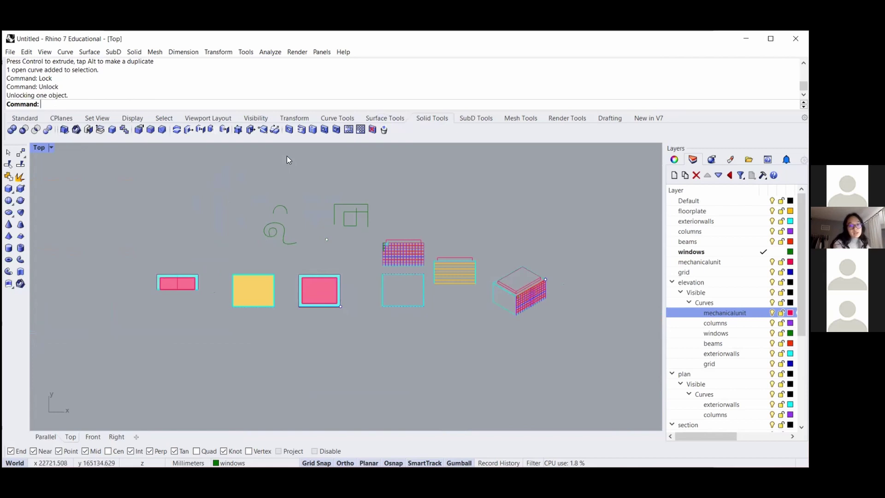